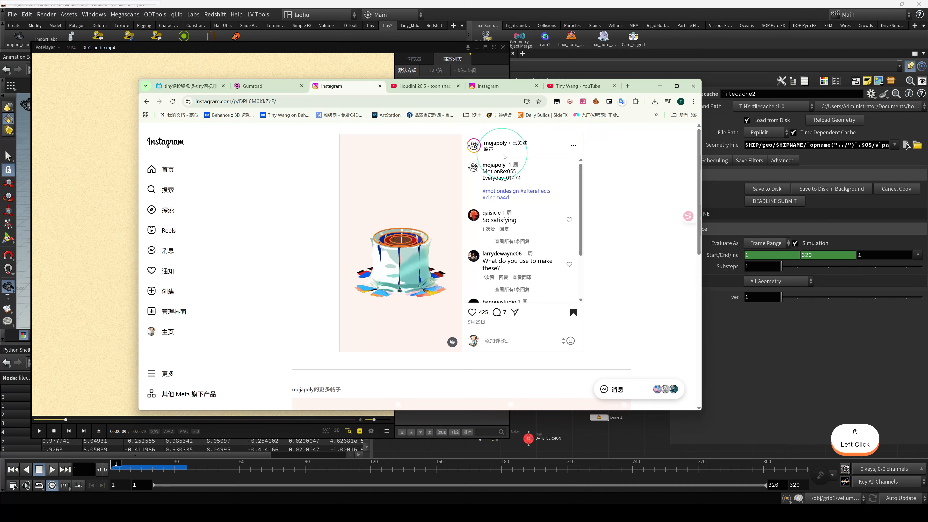
Review the Instagram reference animation and skim several points of the YouTube video on toon shading using Copernicus
mouse_move(495, 143)
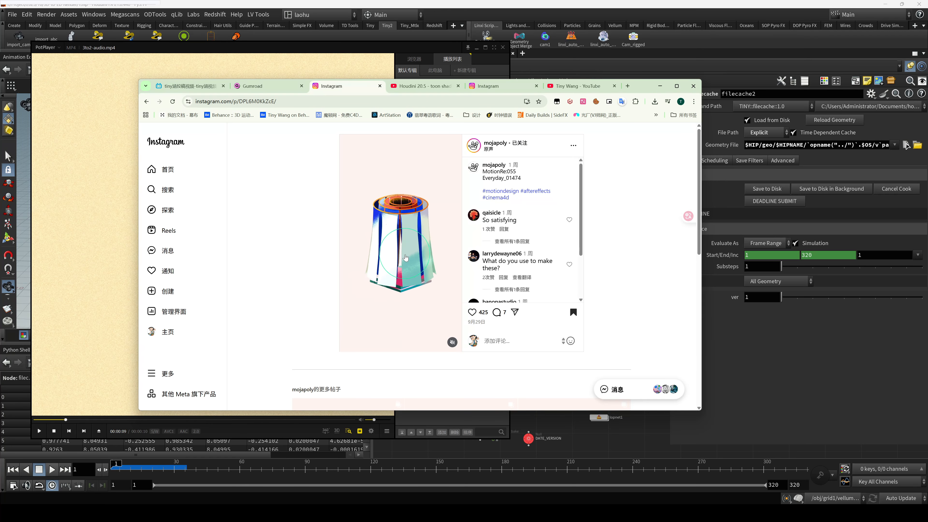
left_click(419, 88)
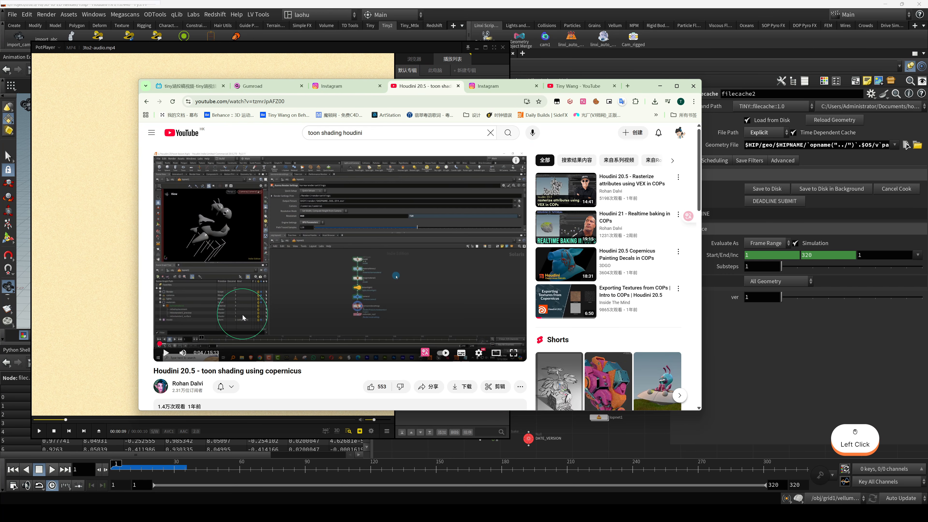
scroll(242, 315, "down", 2)
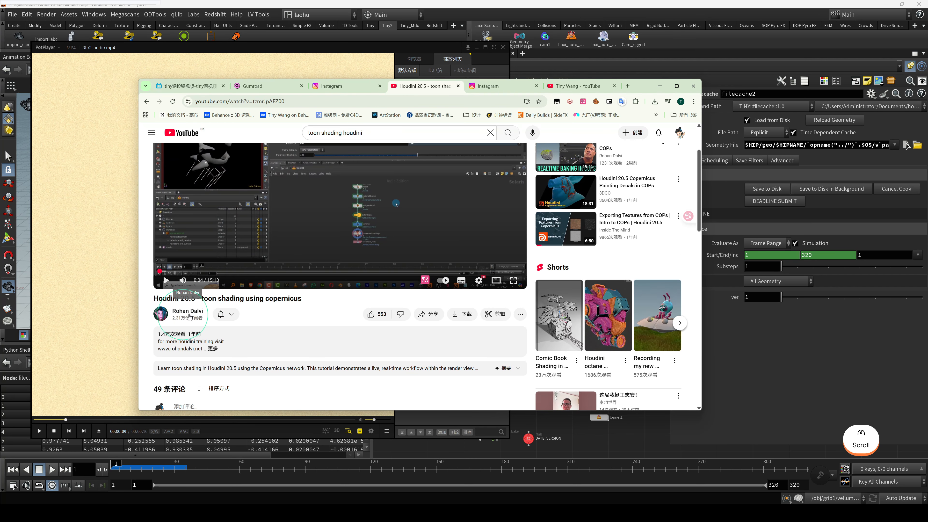
scroll(218, 295, "up", 1)
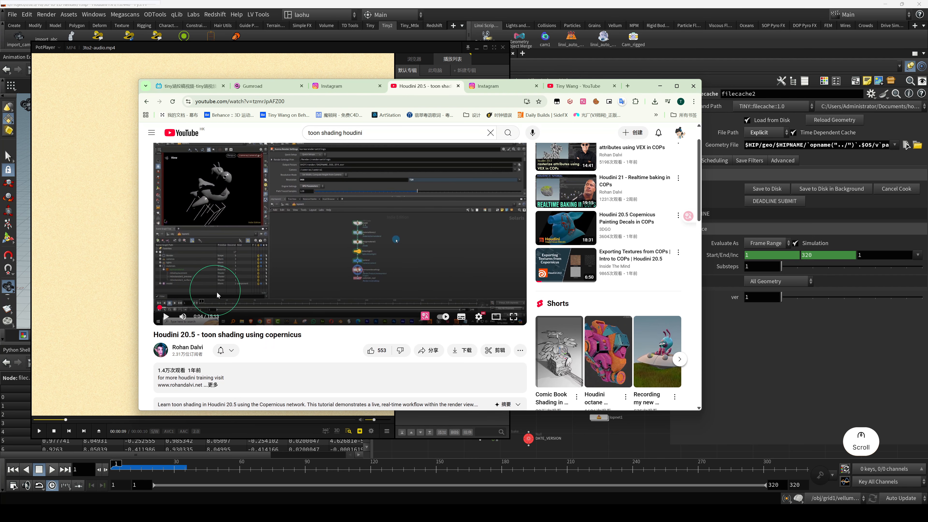
left_click(206, 274)
scroll(223, 283, "up", 1)
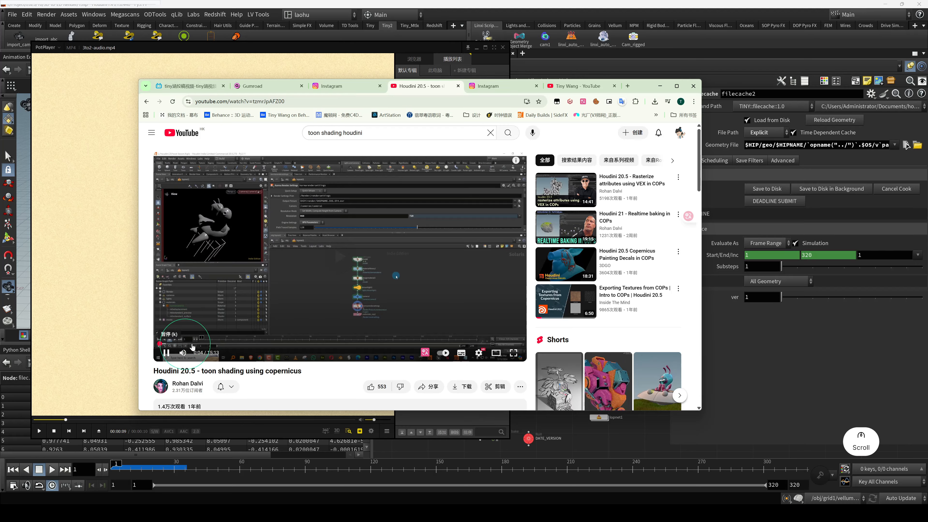
key("space")
left_click(275, 343)
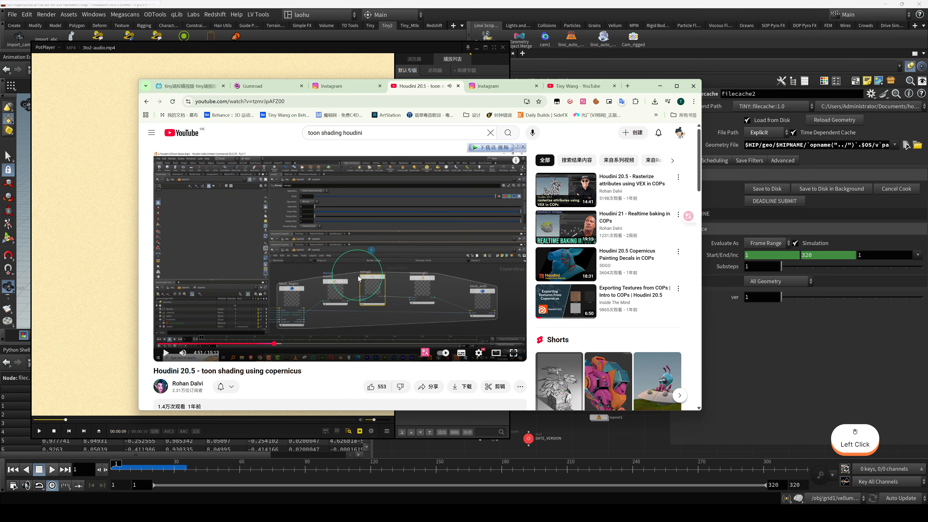
left_click(376, 344)
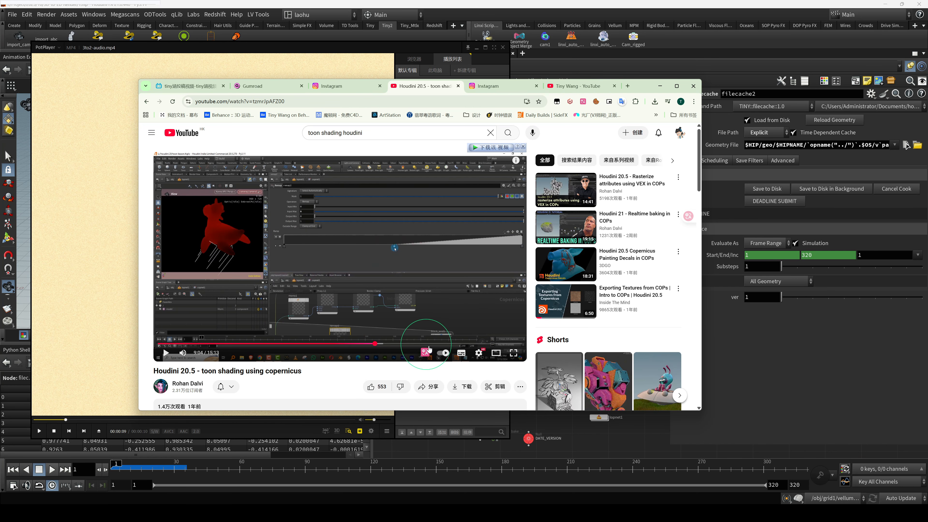
left_click(437, 344)
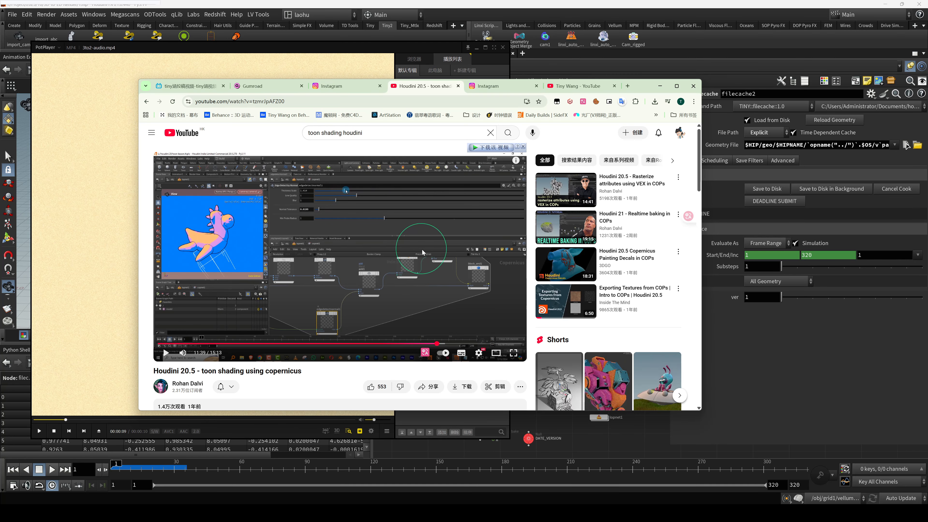
left_click(660, 87)
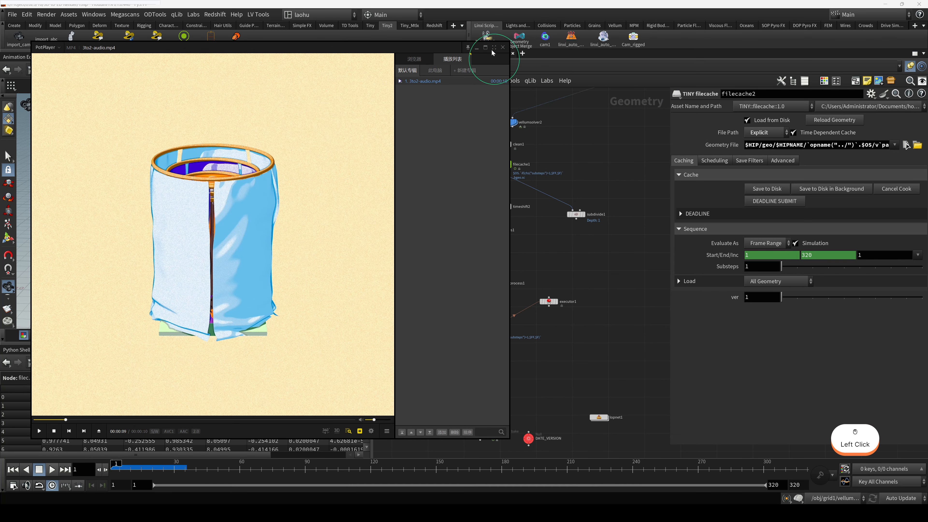
Switch to Houdini, jump to quickmark 3 in the grid1 network and examine the node chain ending in the Vellum solver
left_click(476, 48)
key("3")
scroll(500, 287, "down", 3)
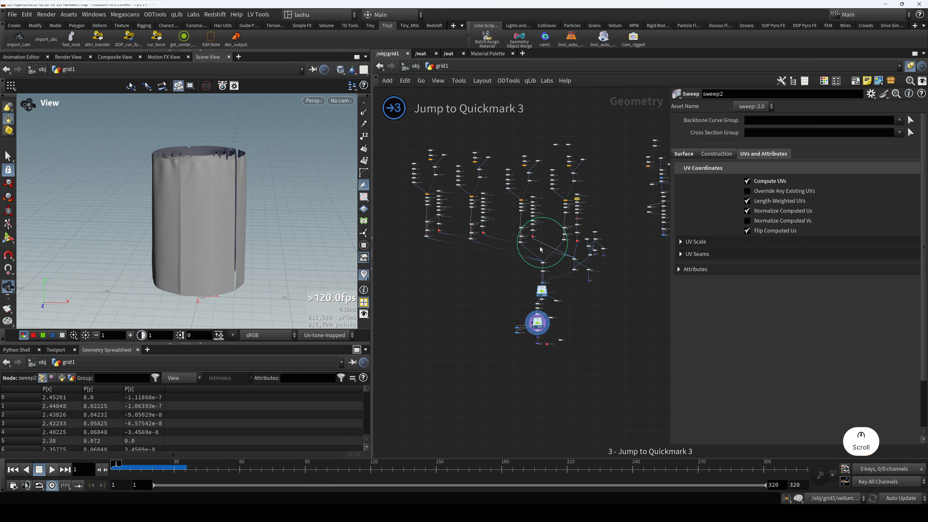
scroll(504, 273, "up", 4)
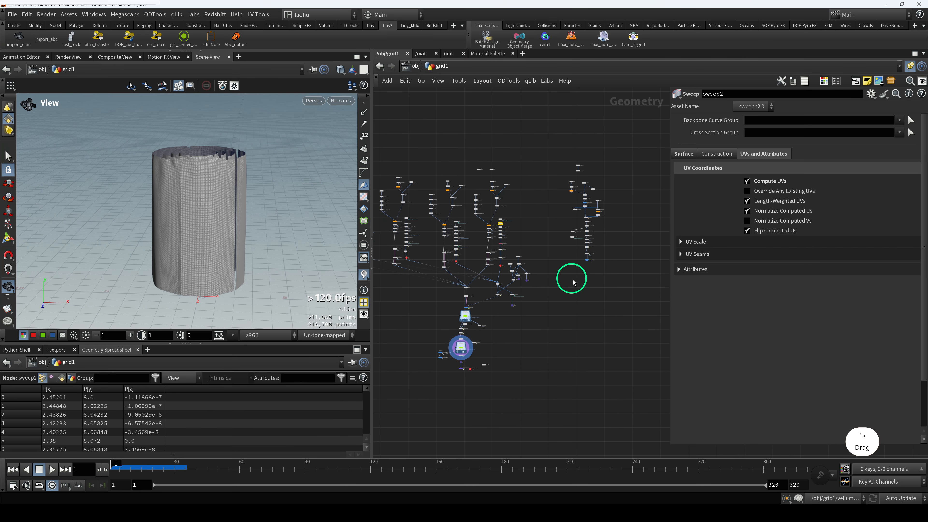
scroll(512, 224, "up", 5)
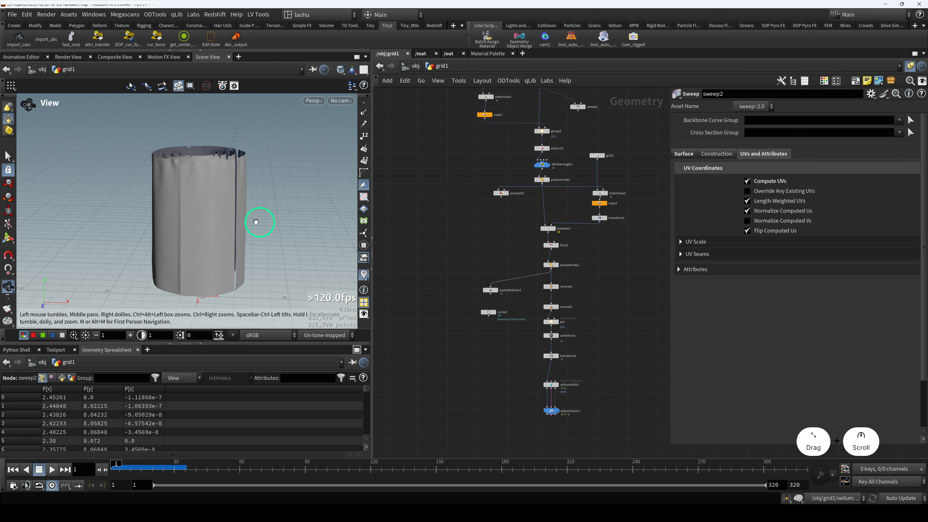
Scrub the cylinder cloth simulation between frames 1 and 78, examining the draping layers from several angles
left_click_drag(259, 222, 224, 212)
left_click_drag(155, 470, 281, 472)
left_click_drag(218, 265, 184, 273)
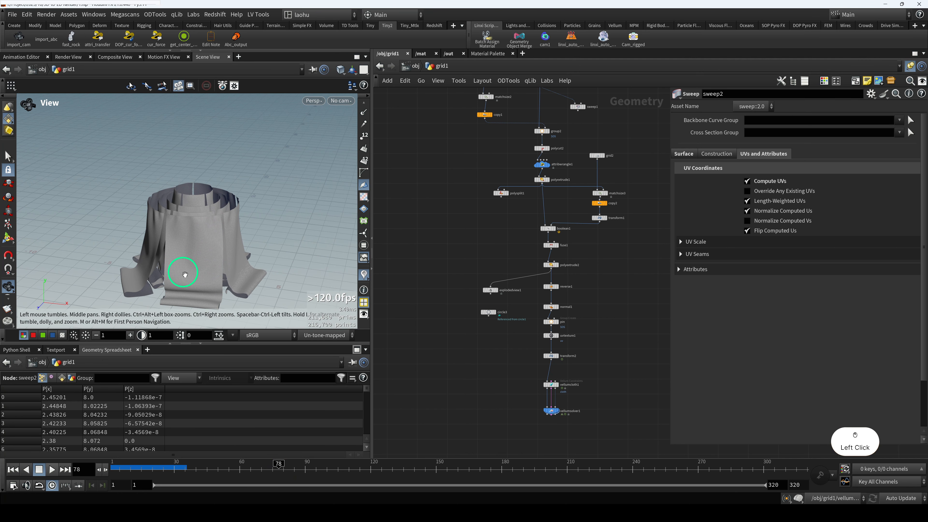
left_click_drag(128, 476, 274, 467)
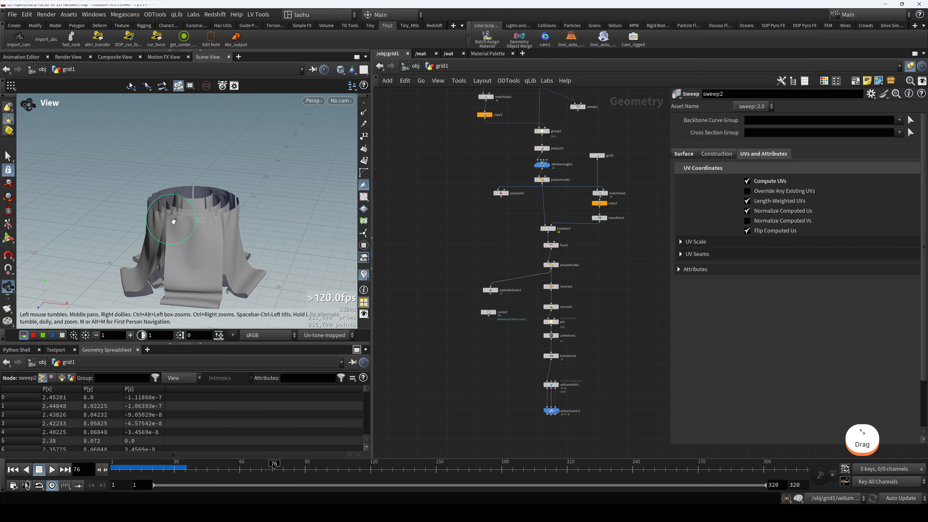
left_click_drag(169, 237, 193, 234)
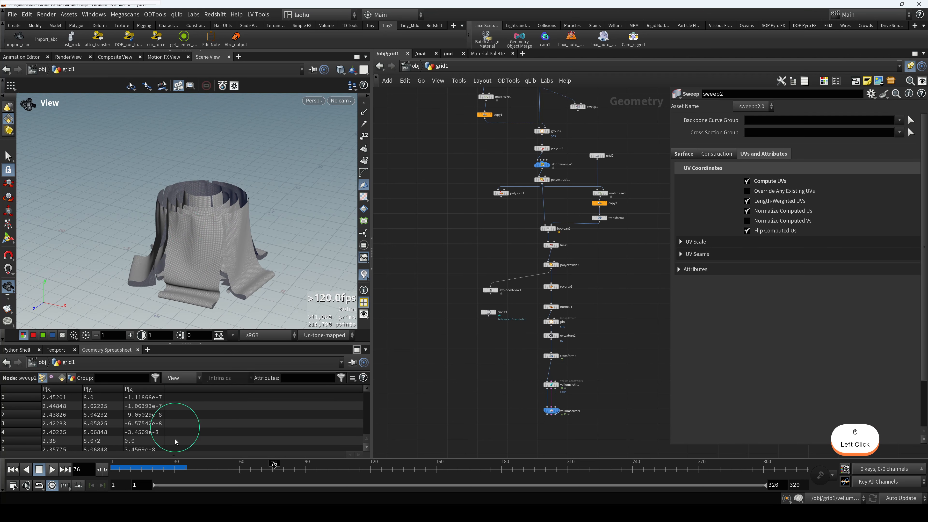
left_click_drag(143, 467, 95, 461)
left_click_drag(174, 234, 166, 225)
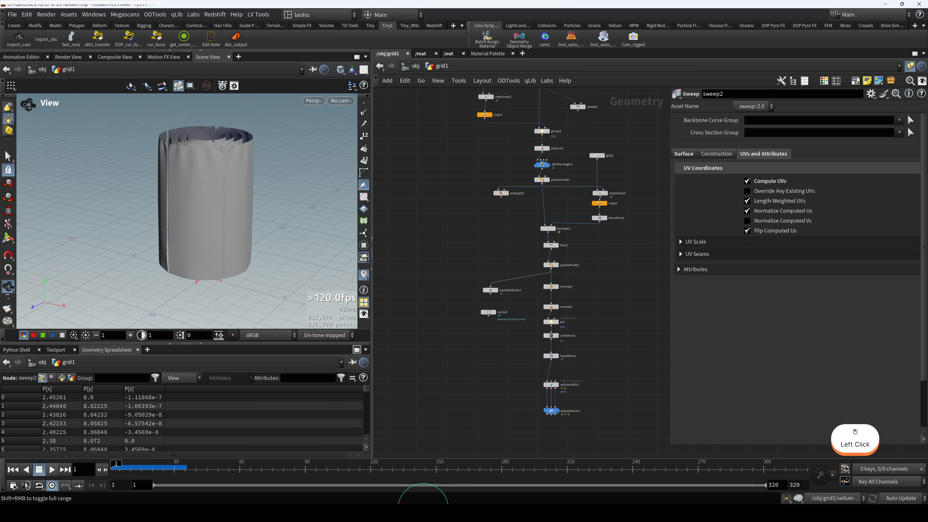
Play the rendered clip 3to2-audio.mp4 in PotPlayer to review the toon-shaded cloth, then return to the Houdini network
mouse_move(474, 516)
left_click(532, 474)
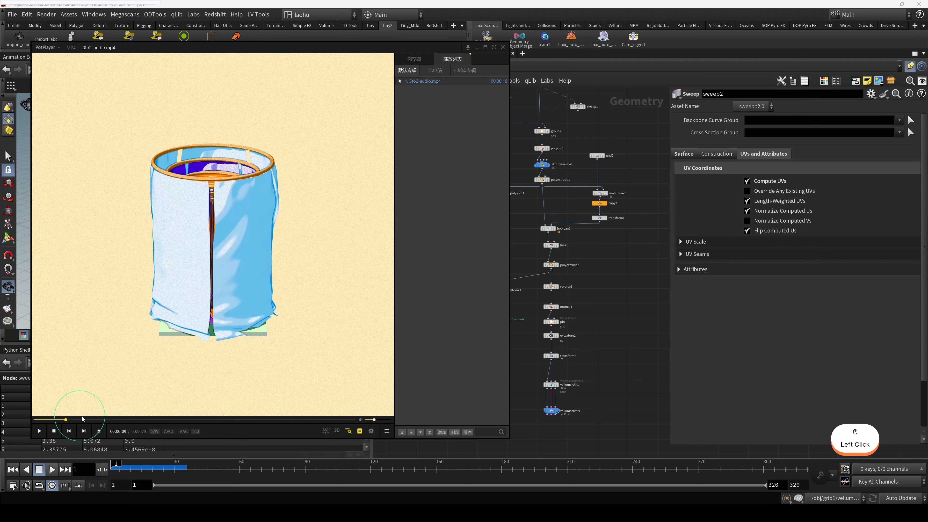
key("space")
key("space")
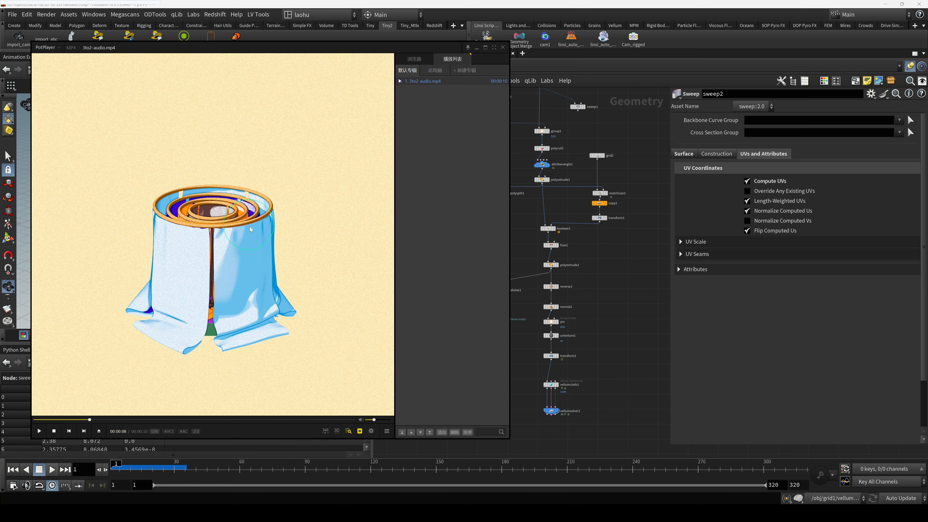
key("space")
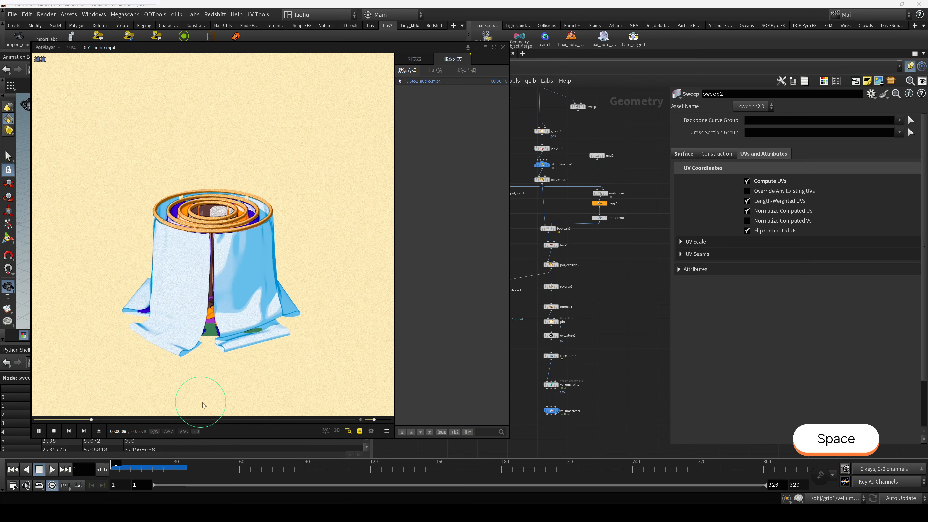
key("space")
left_click(589, 253)
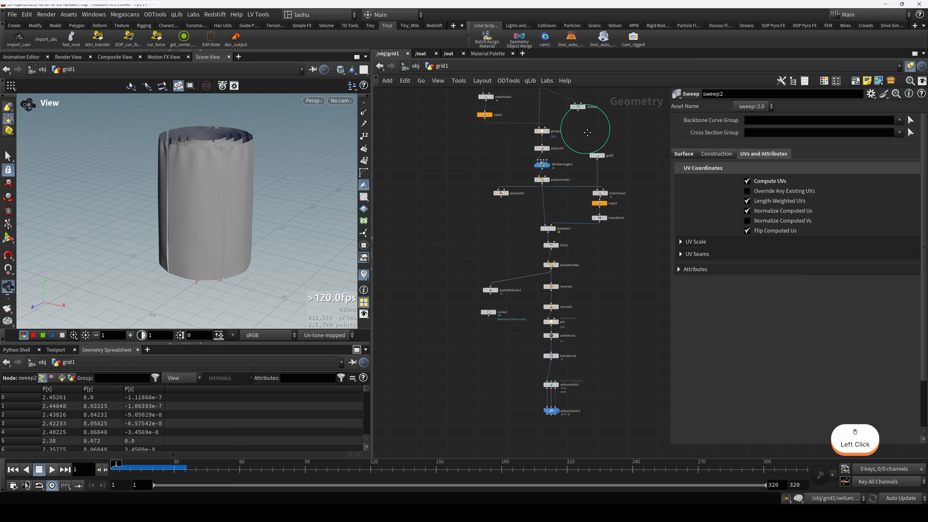
Display the circle1 node at the head of the chain and examine its base curve and parameters
middle_click_drag(584, 128, 544, 230)
middle_click_drag(480, 162, 474, 217)
left_click_drag(475, 210, 506, 245)
key("r")
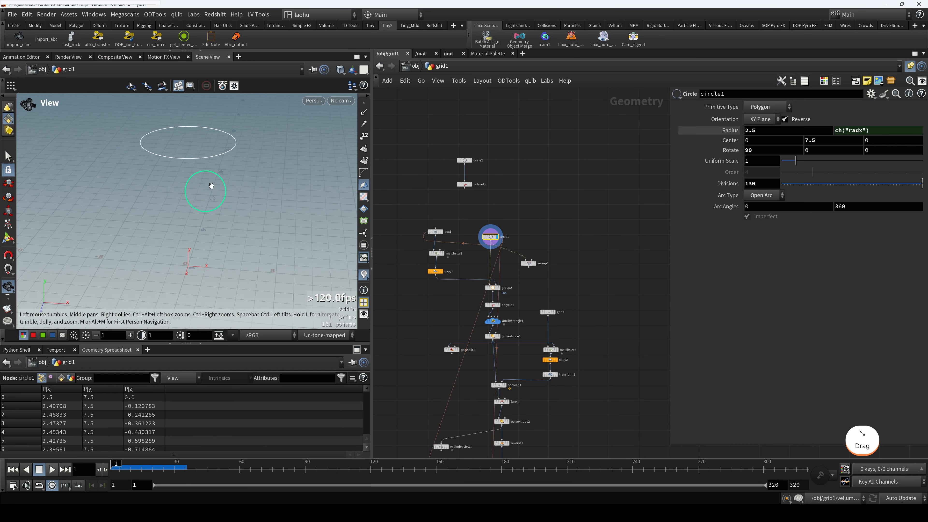
scroll(541, 268, "up", 3)
middle_click_drag(522, 295, 598, 256)
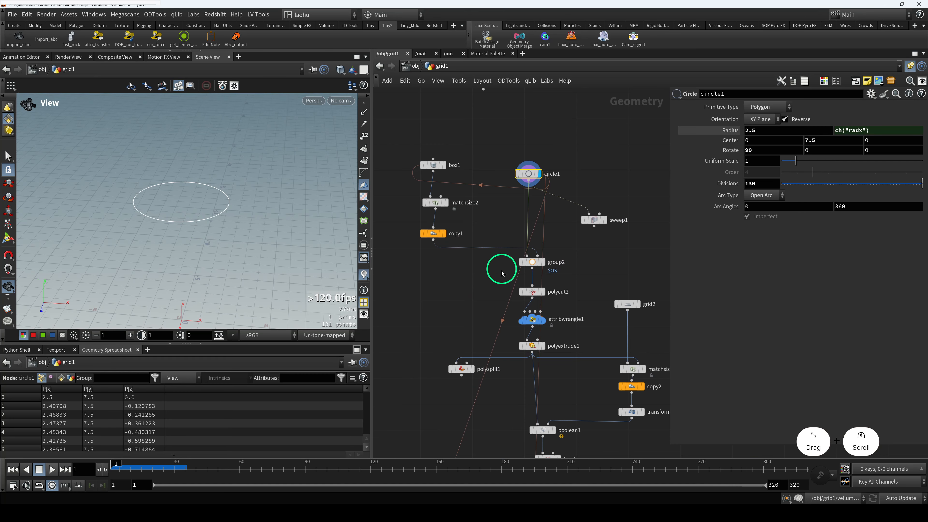
Display the copy1 node and examine the radial arrangement of box cutters
left_click_drag(437, 231, 433, 228)
key("r")
left_click_drag(227, 207, 230, 230)
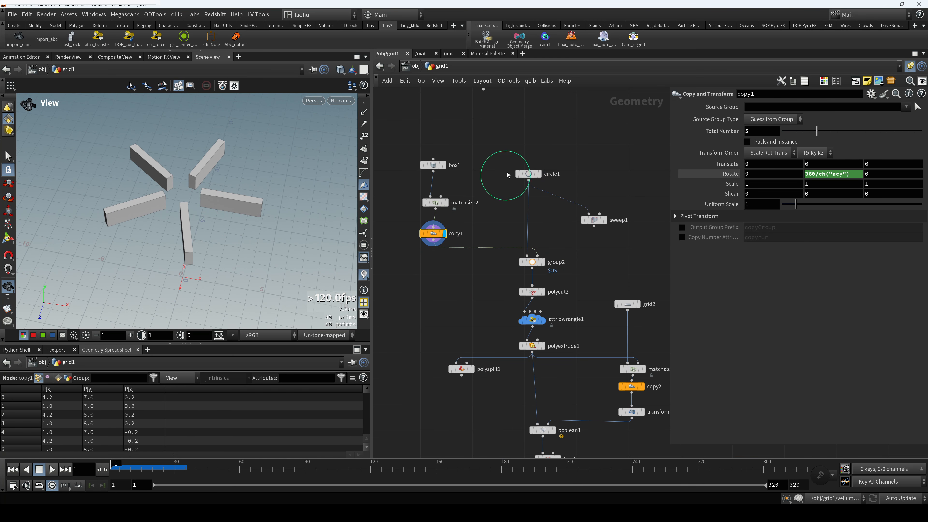
Display circle1 again with copy1 as a template to compare the boxes with the circle
left_click_drag(506, 159, 535, 182)
key("r")
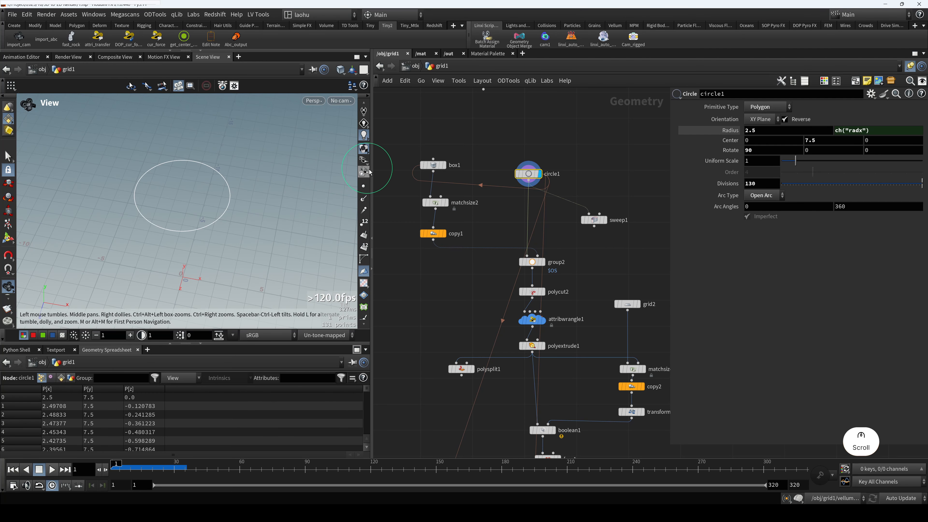
left_click_drag(419, 240, 437, 242)
key("e")
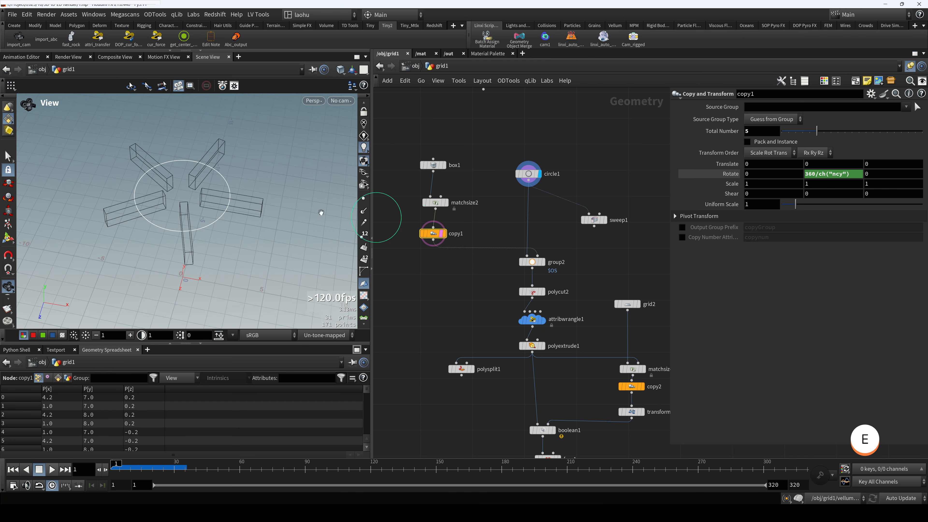
left_click_drag(281, 207, 162, 171)
scroll(208, 222, "up", 2)
Display the group2 result and the polycut2 result to examine how the circle is split at the boxes
left_click_drag(506, 253, 536, 259)
left_click(532, 292)
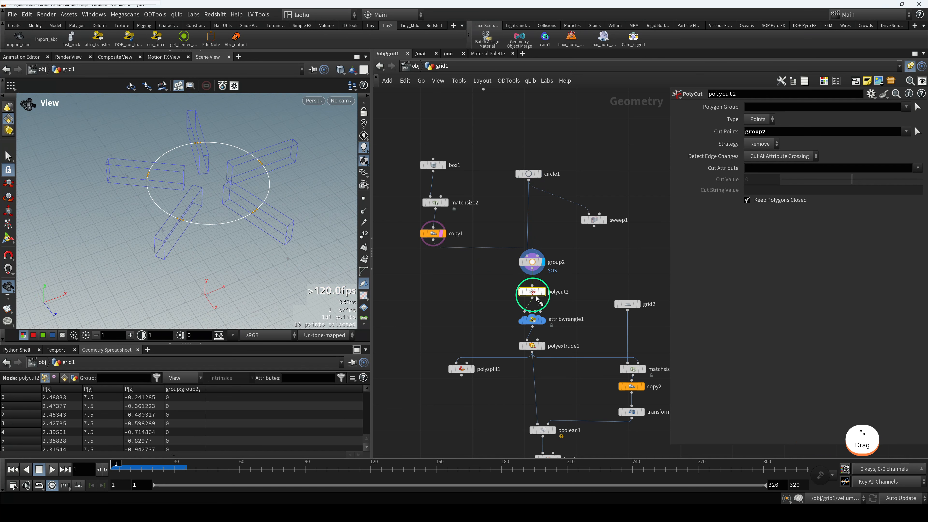
key("r")
left_click(224, 221)
left_click_drag(220, 226, 258, 198)
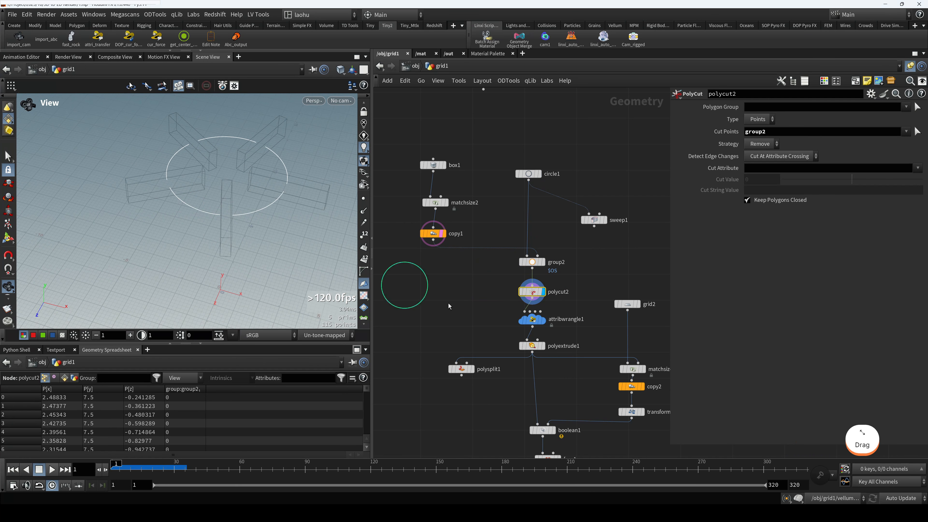
Display attribwrangle1 and polyextrude1 in turn to examine how the cut arcs are extruded into wall panels
middle_click_drag(489, 319, 463, 258)
key("r")
left_click_drag(466, 261, 512, 292)
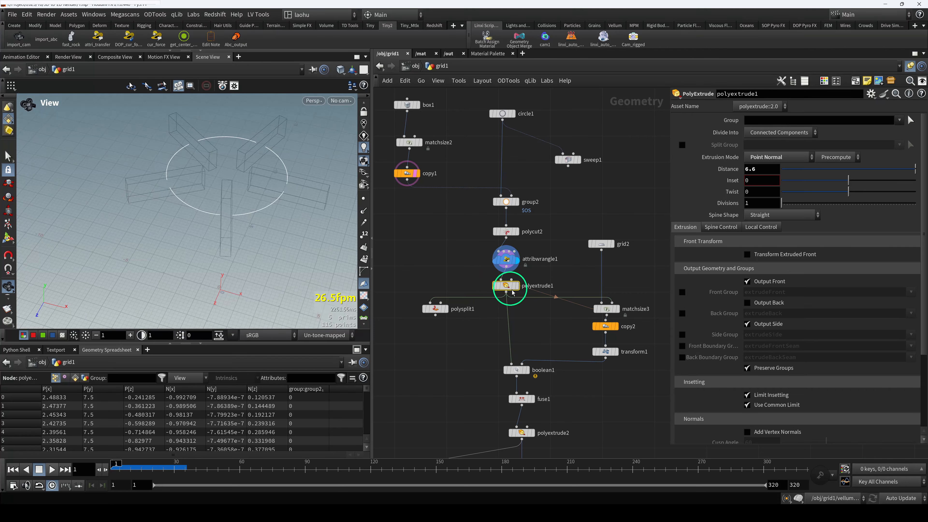
key("r")
left_click_drag(289, 243, 257, 219)
scroll(247, 216, "down", 2)
middle_click_drag(574, 329, 554, 285)
left_click_drag(266, 198, 156, 193)
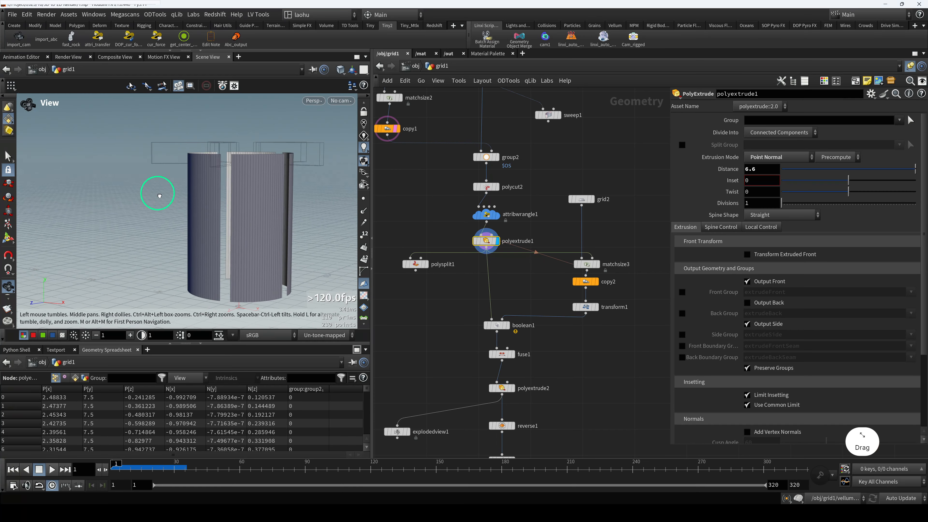
Display the boolean1 node and examine the shattered wall panels up close
left_click_drag(543, 337, 489, 310)
key("r")
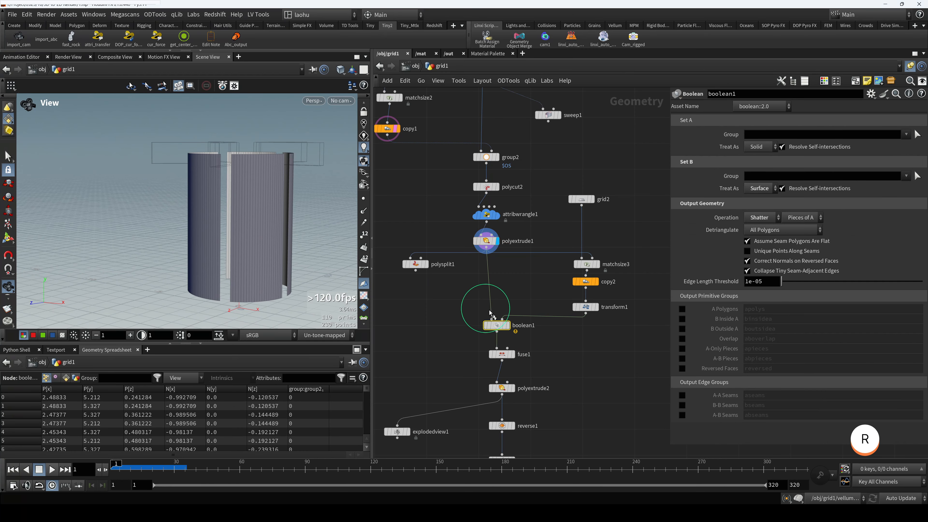
left_click_drag(254, 211, 205, 186)
scroll(223, 203, "up", 4)
Display the fuse1 node and inspect the merged panel mesh
left_click(502, 354)
key("r")
scroll(212, 187, "up", 3)
scroll(223, 205, "down", 3)
scroll(391, 306, "down", 3)
middle_click_drag(405, 360, 454, 246)
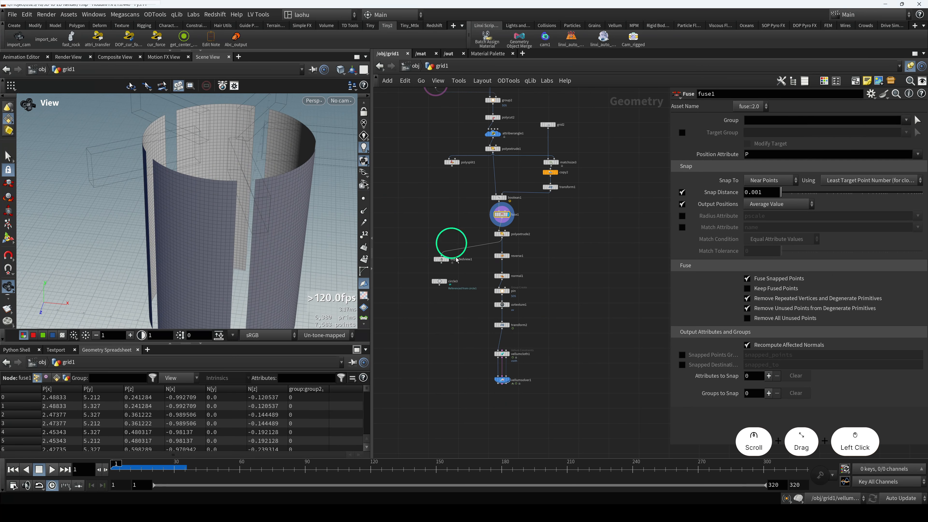
Display the pin group node and examine the grouped points along the panels' upper rim
scroll(475, 324, "up", 4)
left_click_drag(502, 261, 525, 283)
key("r")
left_click_drag(269, 247, 269, 211)
scroll(269, 214, "down", 2)
middle_click_drag(263, 228, 219, 213)
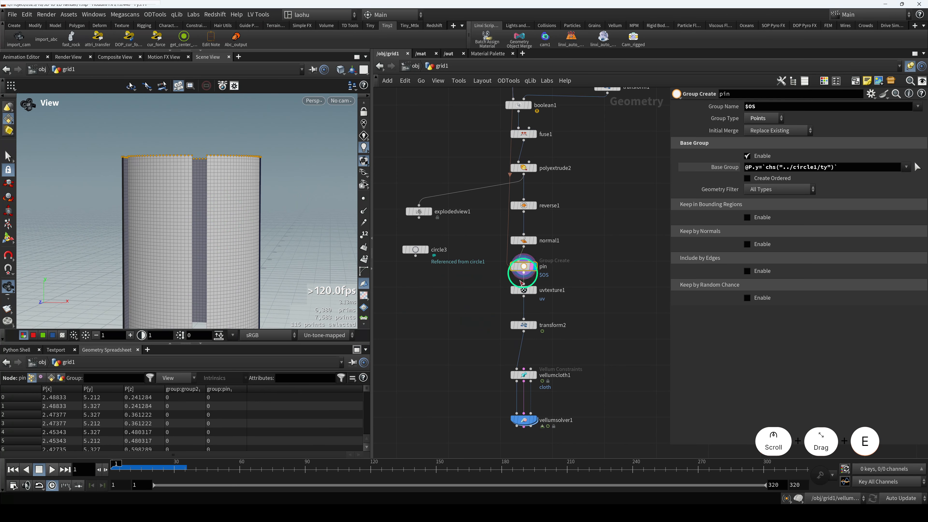
Display transform2 and check the animated vertical translation of the pin group on the timeline
middle_click_drag(500, 334, 480, 278)
left_click_drag(475, 267, 522, 278)
key("r")
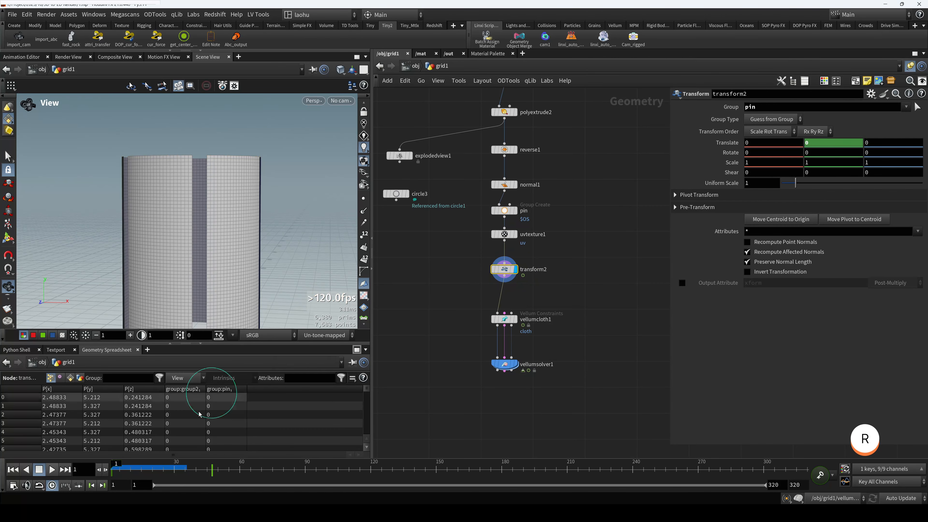
left_click(177, 469)
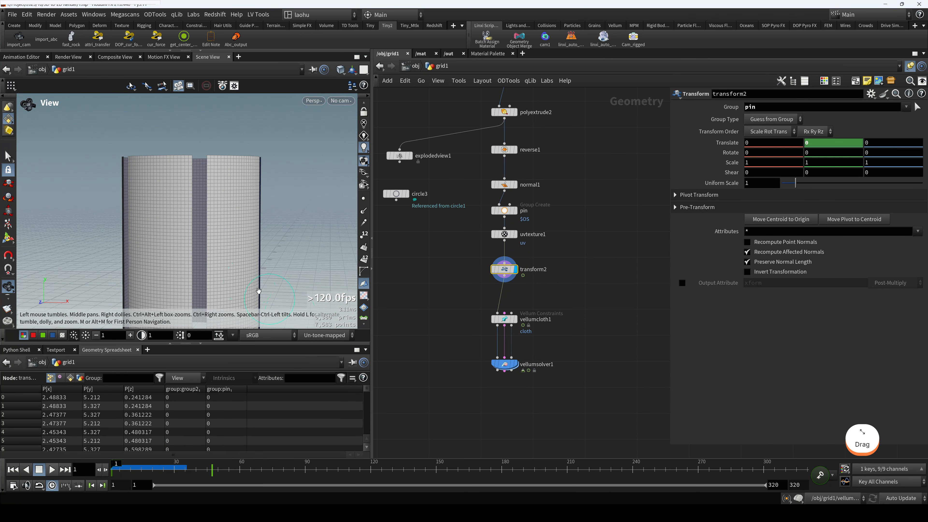
left_click_drag(259, 292, 245, 285)
Display vellumsolver1 and play the cloth simulation of the panels
left_click_drag(470, 349, 533, 375)
key("r")
scroll(225, 236, "down", 2)
left_click_drag(226, 237, 219, 269)
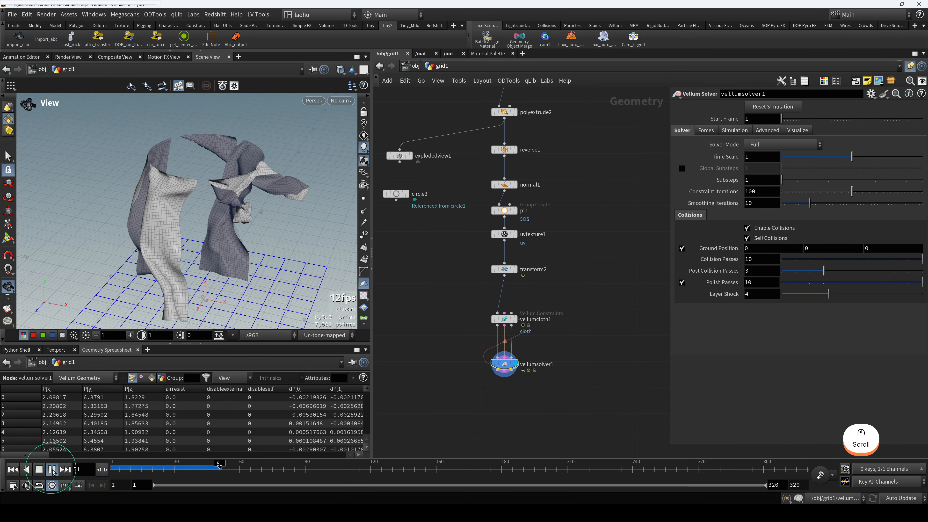
Stop the playback, replay the panels' cloth simulation from the first frame, and return to frame 1
left_click(52, 471)
left_click_drag(141, 258, 160, 217)
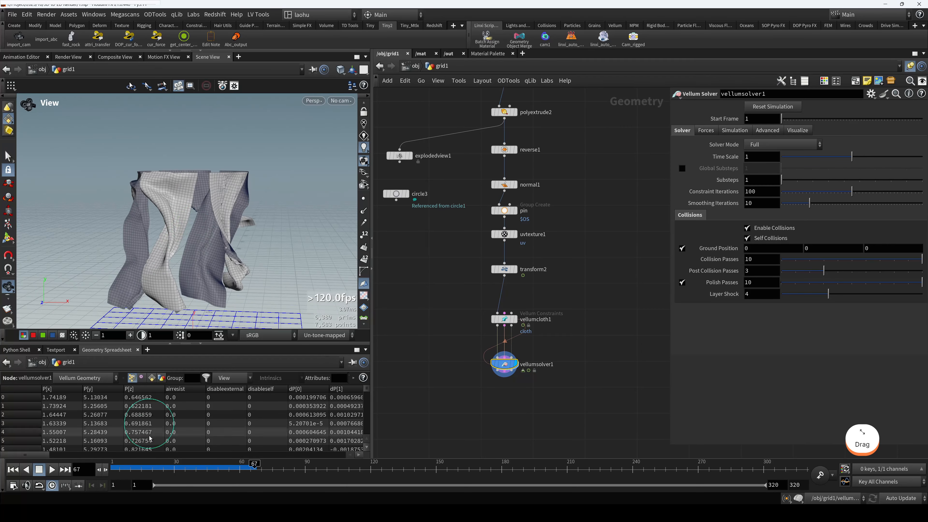
left_click_drag(143, 471, 113, 470)
left_click(52, 470)
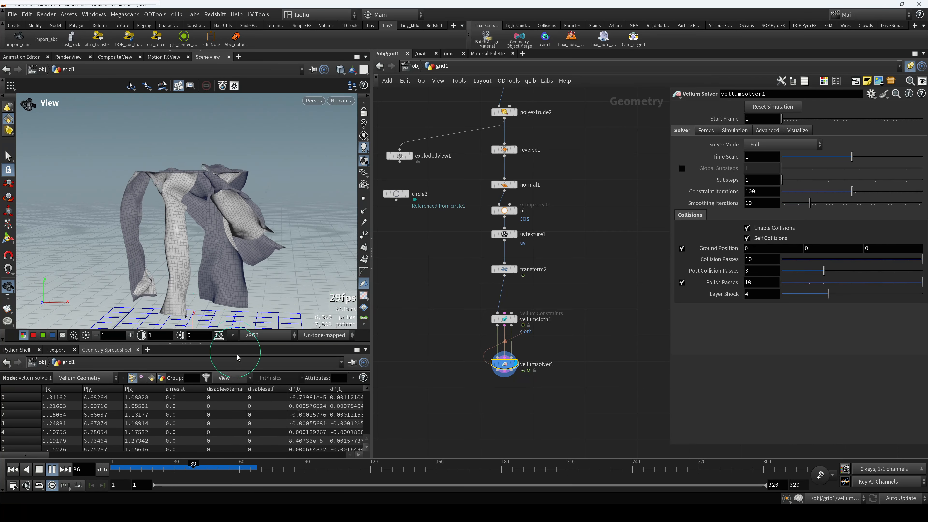
left_click_drag(157, 464, 87, 458)
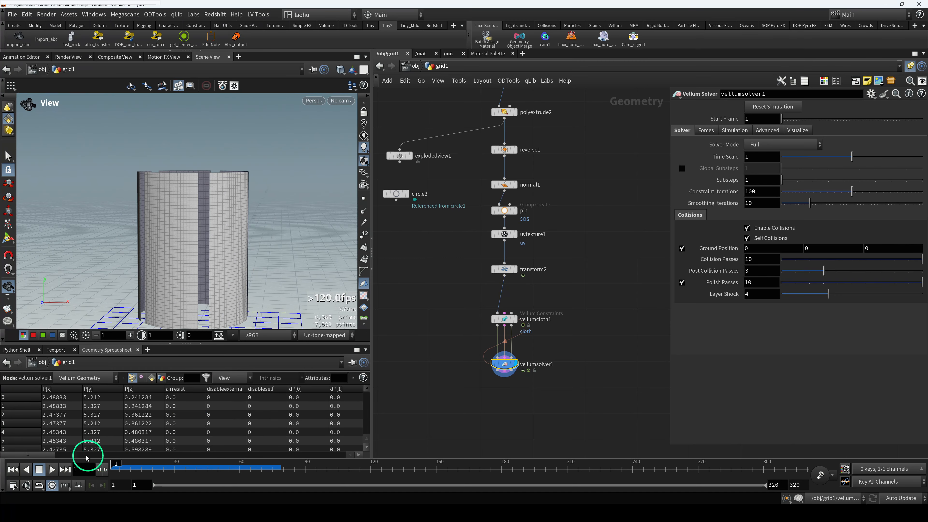
Inspect the cloth panels at frame 1 from above and the side, and scrub the simulation to frame 35
left_click_drag(120, 255, 168, 226)
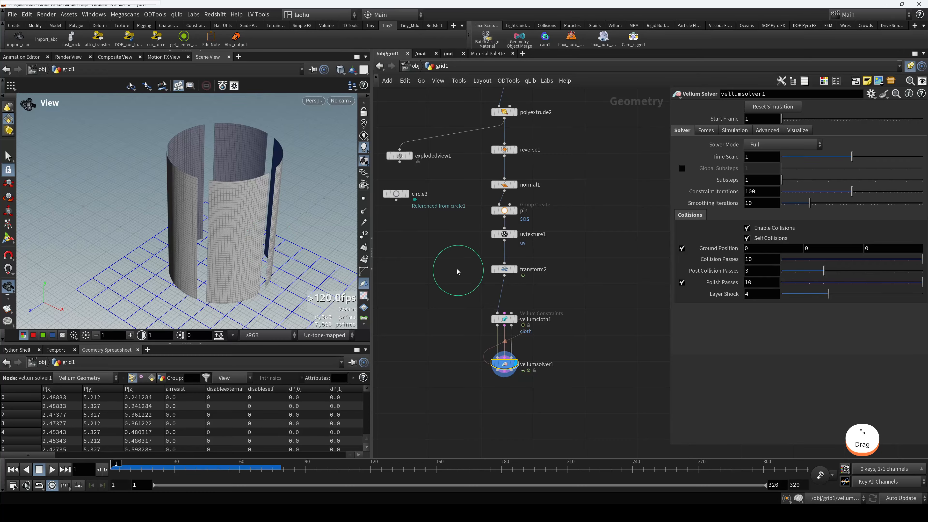
left_click_drag(280, 226, 296, 211)
scroll(235, 226, "down", 2)
left_click_drag(234, 226, 199, 226)
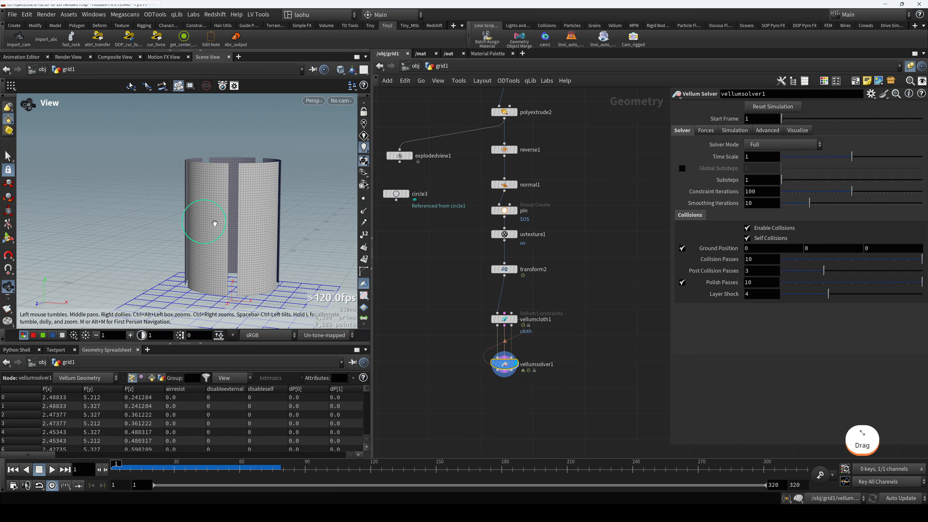
left_click_drag(215, 199, 233, 188)
left_click_drag(146, 468, 184, 468)
Review the force settings of vellumsolver1, look inside the solver, and return to the grid1 network
left_click(507, 372)
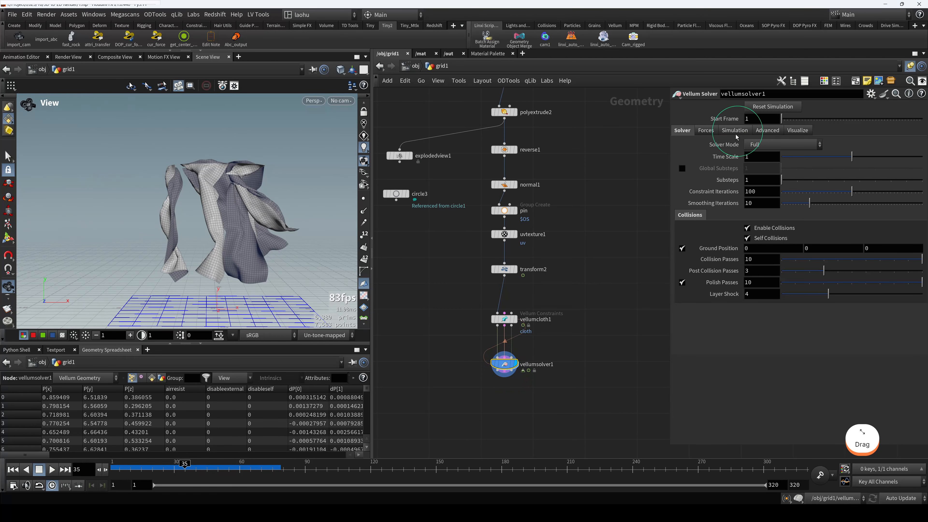
left_click(708, 132)
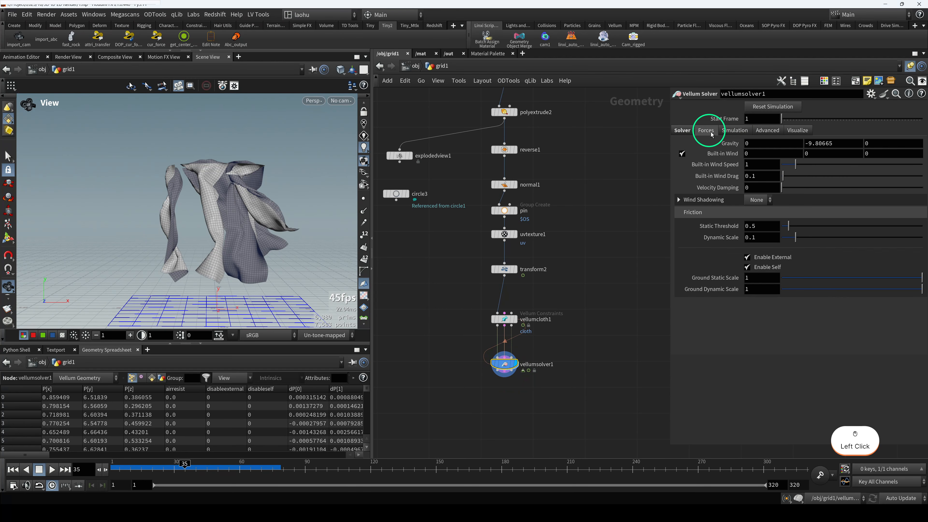
double_click(510, 367)
key("u")
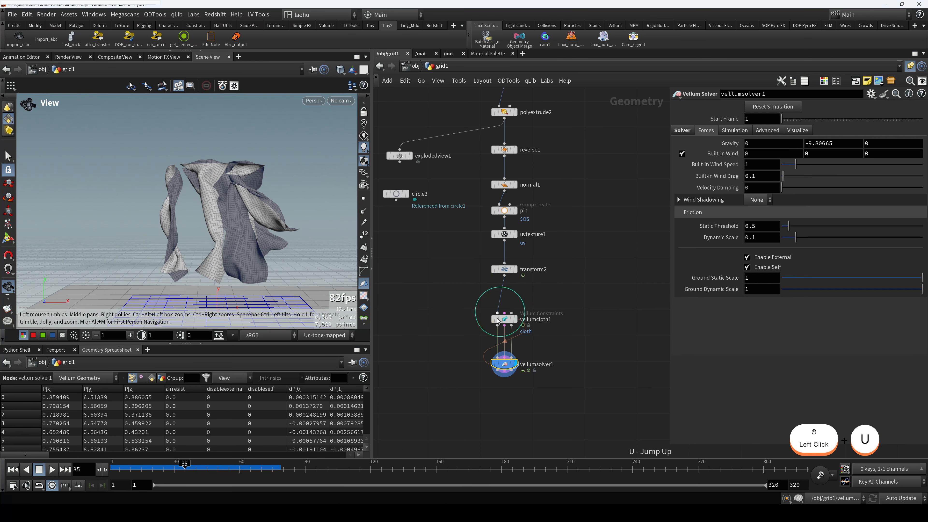
Rewind the simulation to frame 1 and examine the gaps between the cylinder panels from several angles
left_click_drag(181, 467, 109, 465)
key("F6")
scroll(207, 269, "down", 1)
left_click_drag(205, 238, 244, 237)
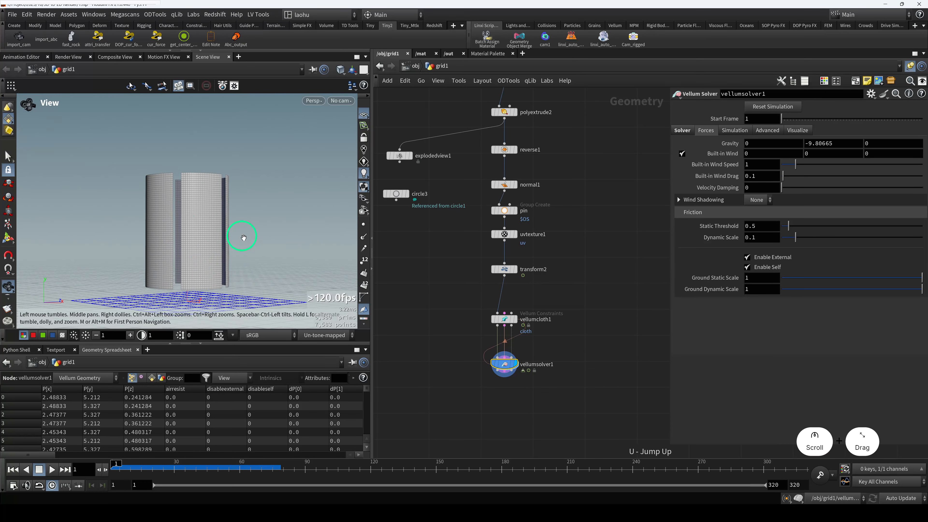
left_click_drag(192, 175, 187, 200)
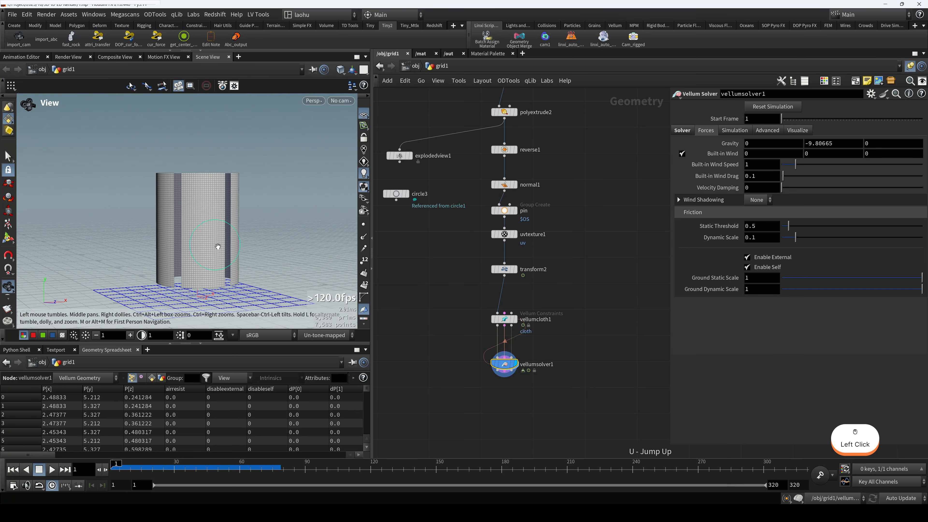
left_click_drag(217, 247, 192, 249)
left_click_drag(273, 204, 259, 218)
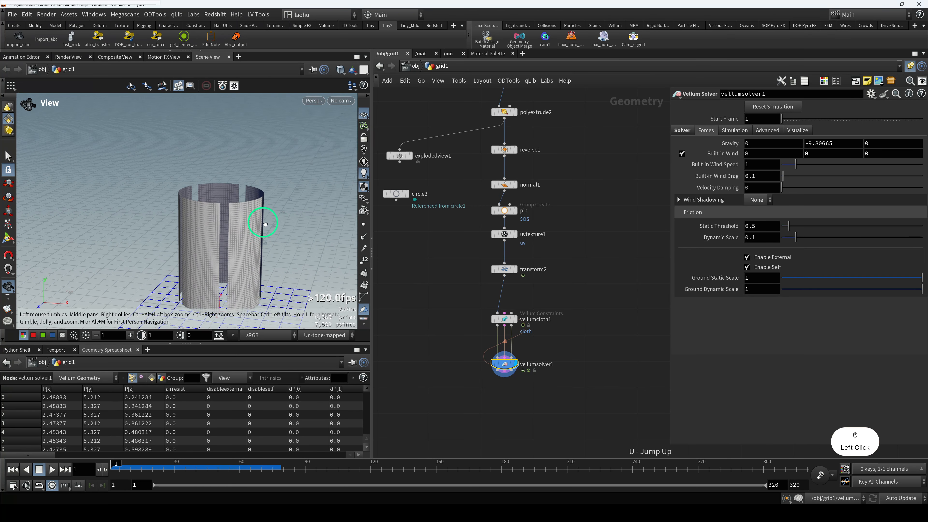
left_click_drag(206, 227, 199, 234)
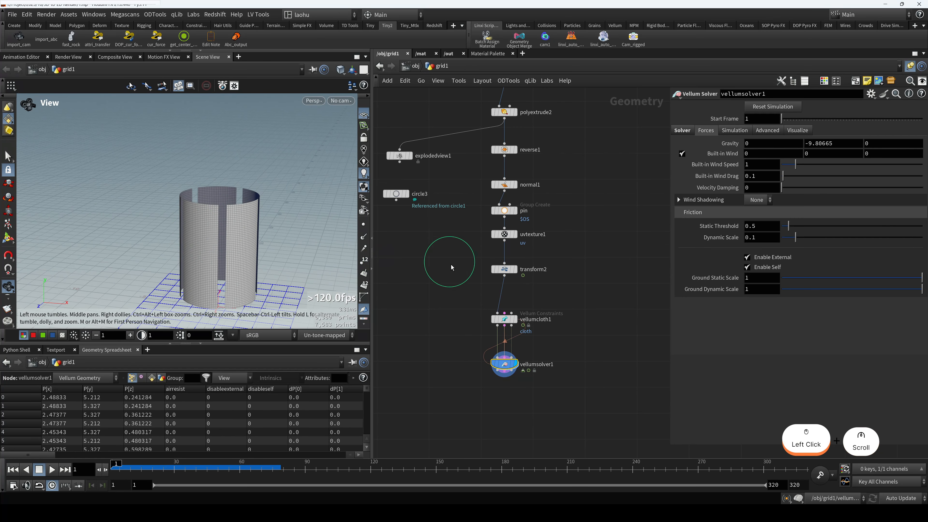
Find the circle4 node at the start of the second cloth setup and display its circle
scroll(448, 266, "down", 8)
middle_click_drag(406, 238, 493, 248)
scroll(494, 248, "up", 8)
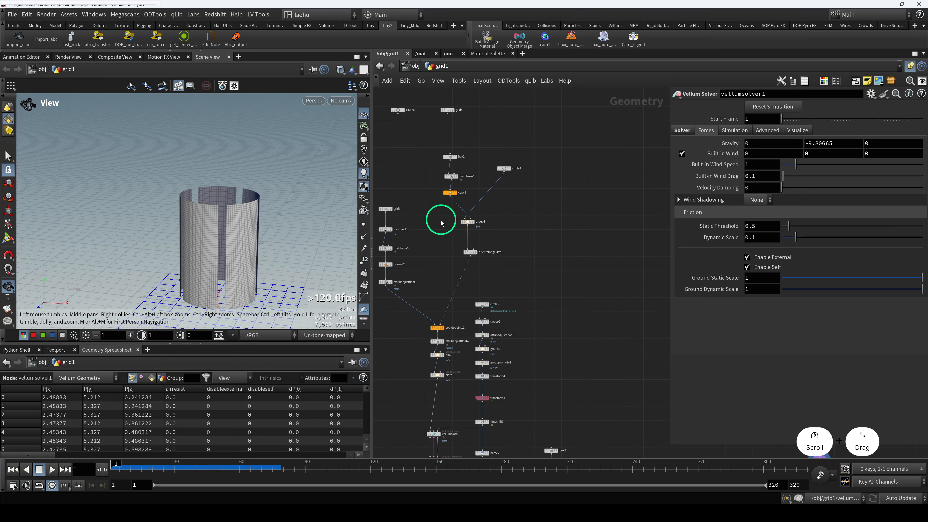
left_click(526, 171)
key("r")
mouse_move(219, 224)
left_mouse_down()
mouse_move(253, 212)
mouse_move(270, 219)
mouse_move(208, 234)
left_mouse_up()
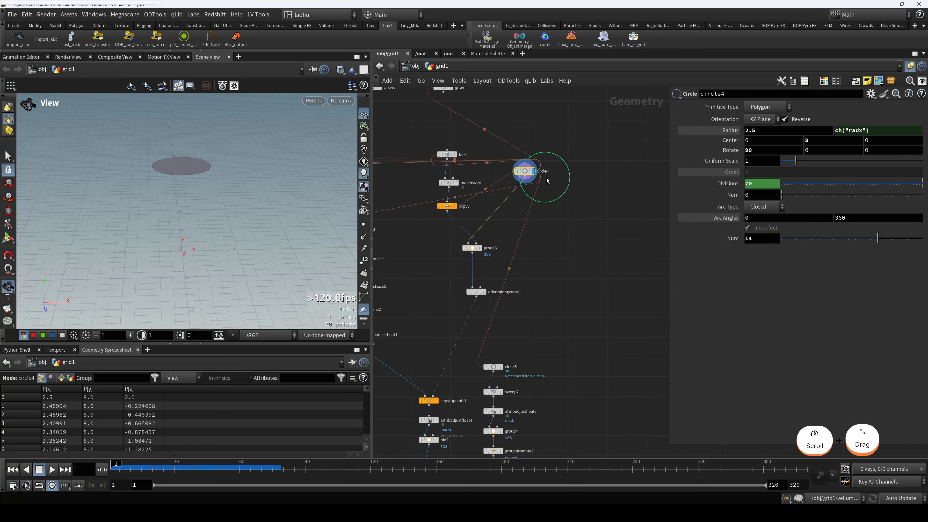
Show box2 as a template over the circle and inspect its placement
scroll(530, 194, "up", 5)
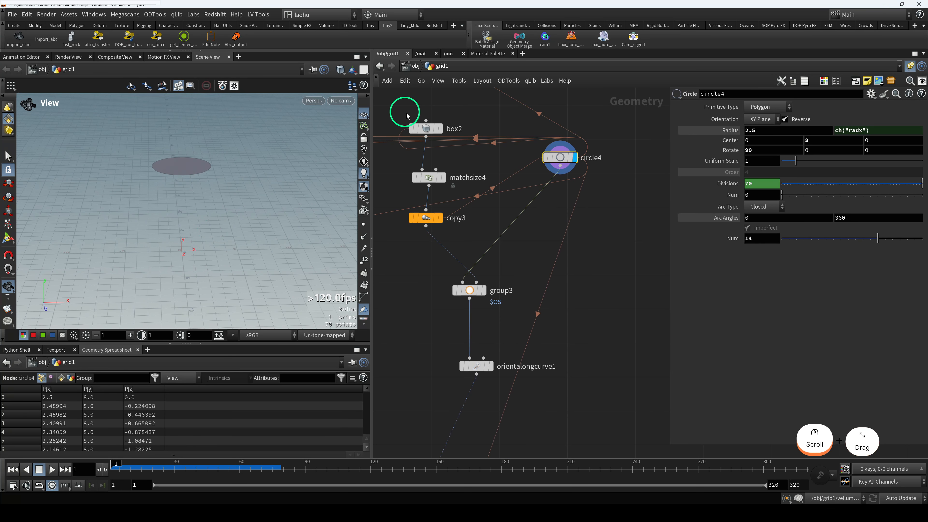
left_click(425, 129)
key("e")
left_click_drag(201, 158, 217, 223)
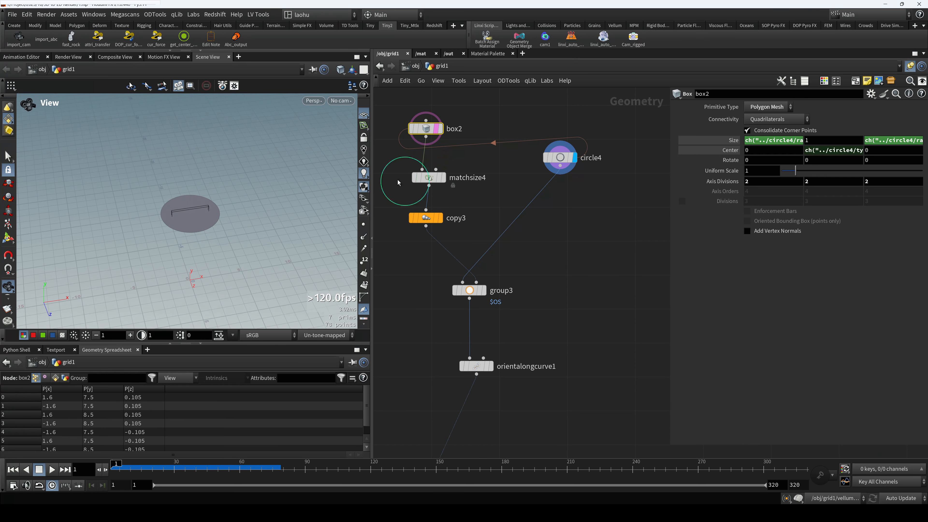
Template matchsize4 instead and check how the box is offset from the circle's centre
left_click(429, 179)
key("e")
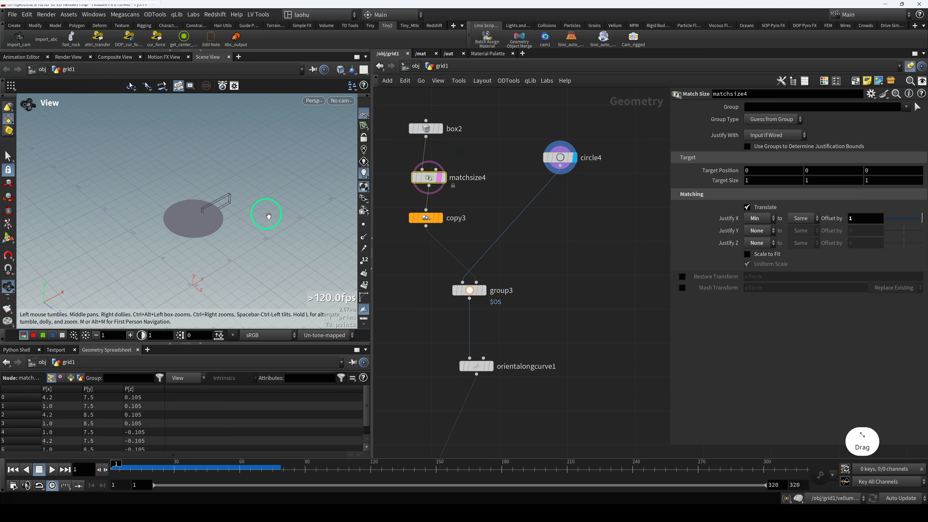
middle_click_drag(417, 249, 435, 257)
left_click_drag(220, 210, 206, 220)
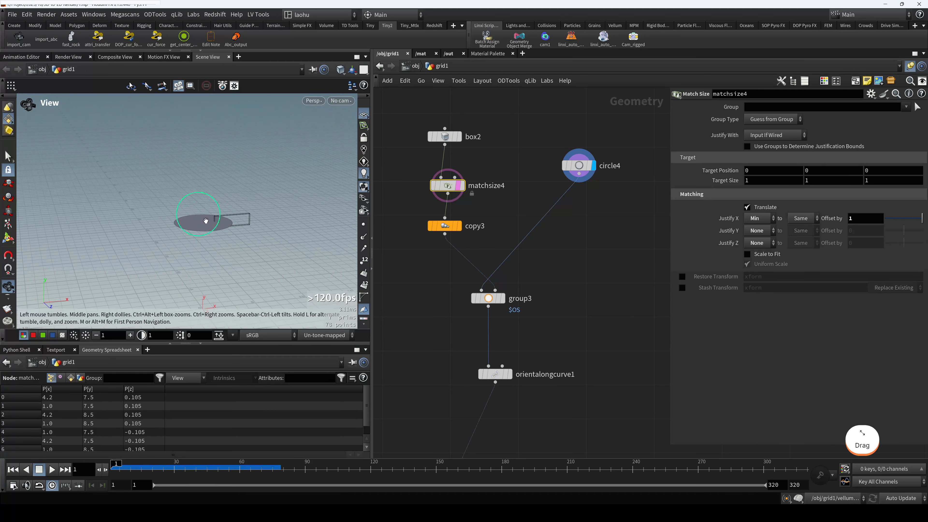
Template copy3 and inspect the radial box copies around the circle in perspective and top views
left_click(435, 226)
key("e")
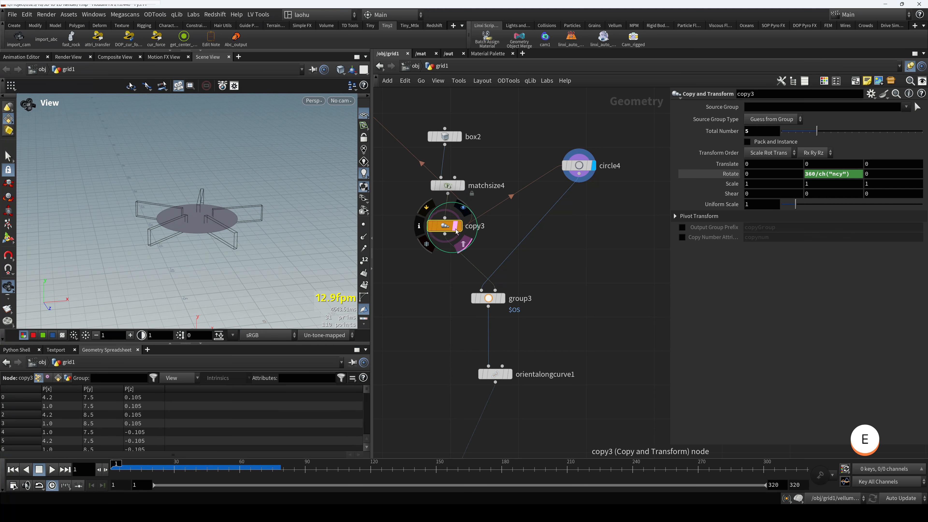
left_click_drag(205, 252, 176, 235)
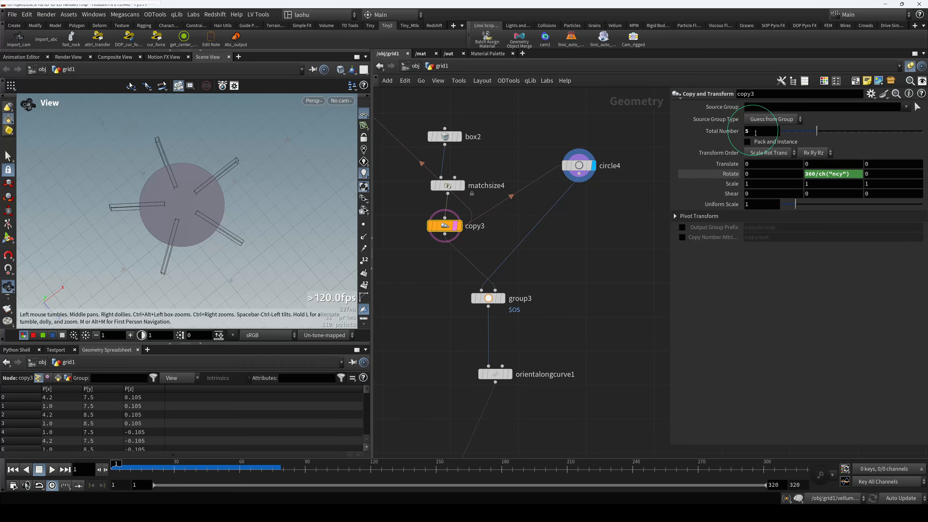
mouse_move(239, 242)
left_mouse_down()
mouse_move(197, 225)
mouse_move(240, 224)
left_mouse_up()
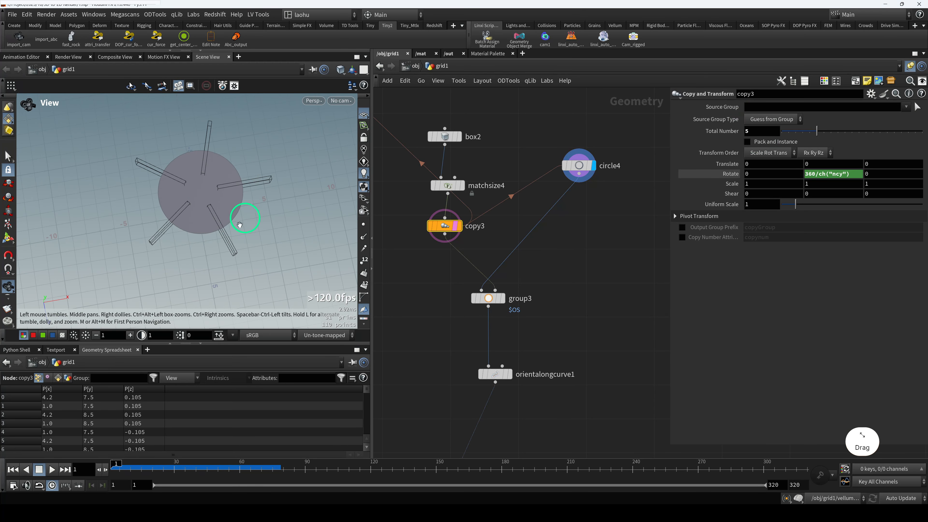
key("space+2")
scroll(202, 236, "up", 2)
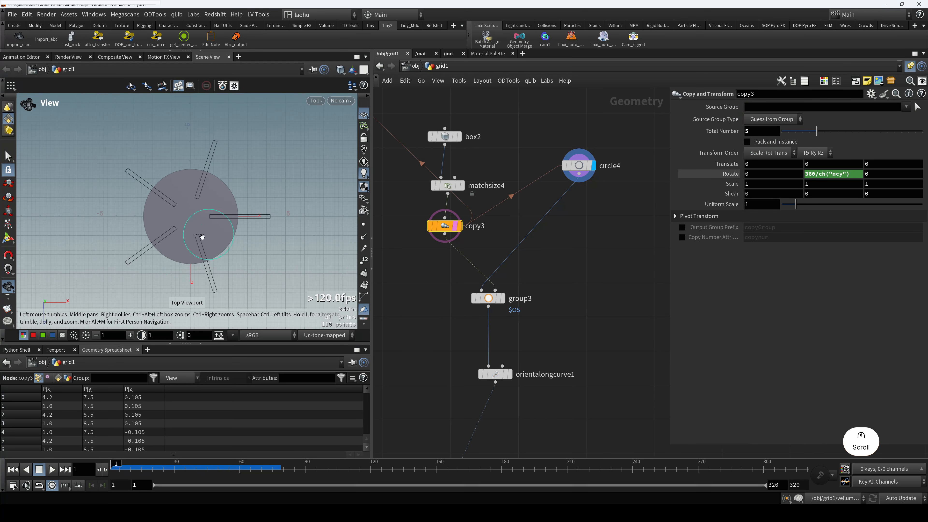
middle_click_drag(442, 300, 440, 272)
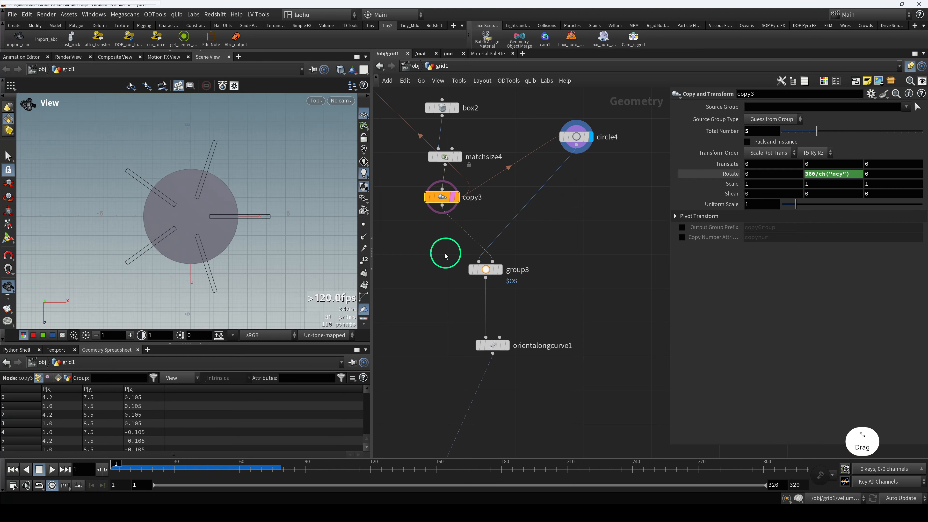
Display group3 and examine the circle points grouped by the box copies as bounding object
left_click(484, 269)
key("r")
middle_click_drag(430, 307, 449, 249)
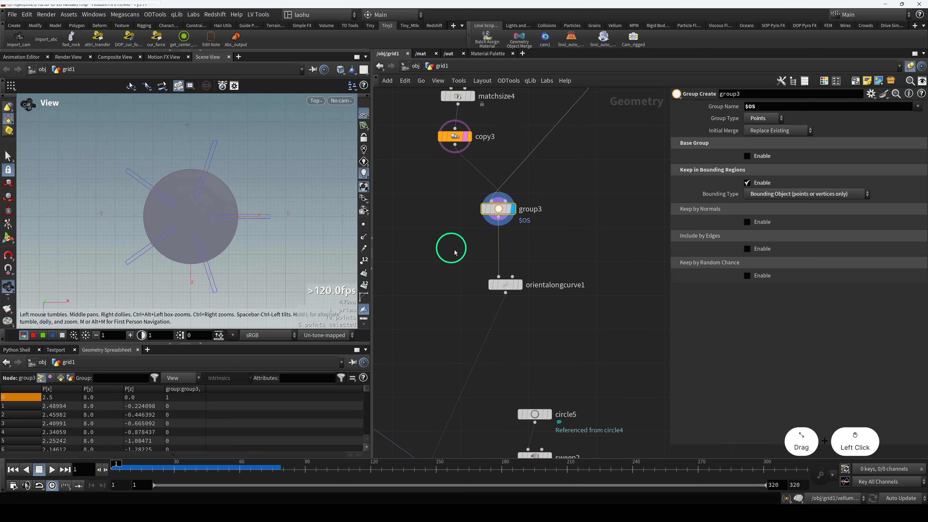
scroll(448, 276, "down", 4)
middle_click_drag(464, 296, 484, 266)
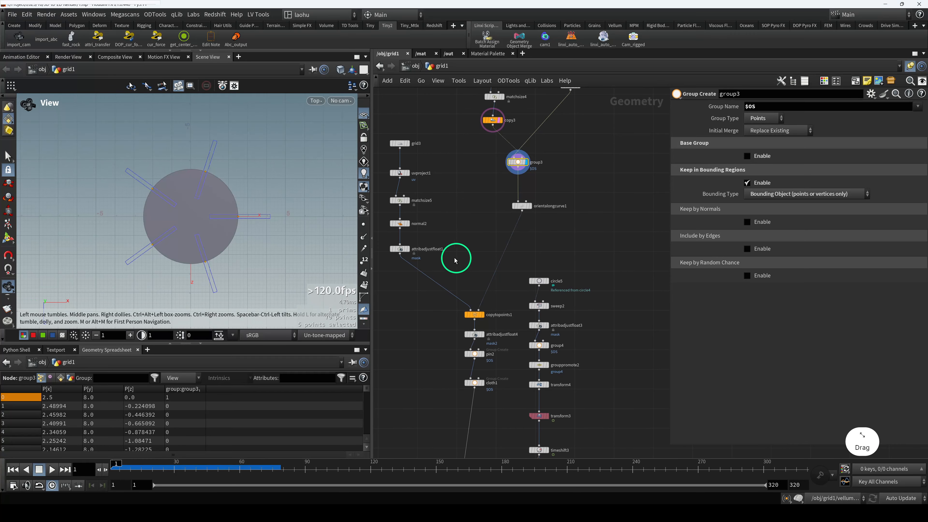
Display orientalongcurve1 to review its orientation settings, and turn off the copy3 template
middle_click_drag(456, 232, 475, 243)
left_click(541, 217)
key("r")
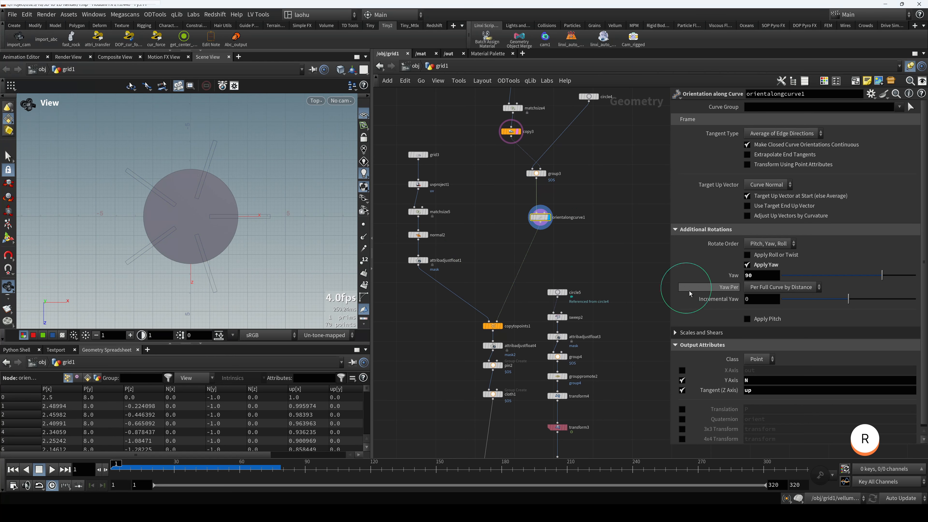
left_click(518, 131)
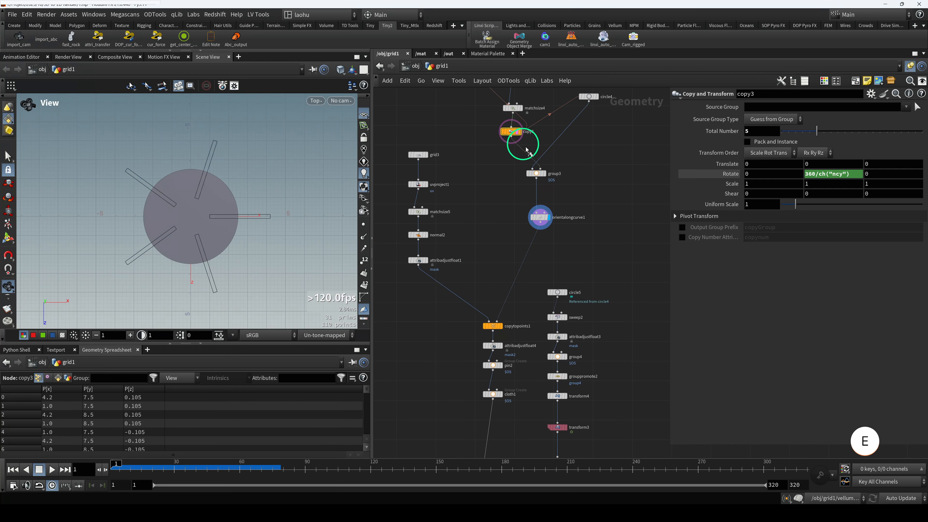
left_click_drag(558, 234, 553, 230)
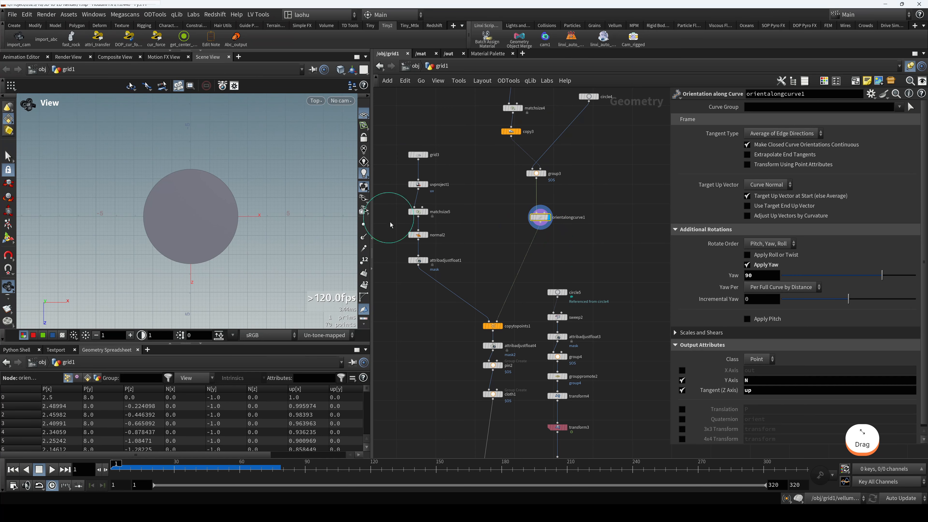
Display normal2 and frame its flat grid in the perspective view
left_click_drag(421, 248, 421, 245)
key("r")
key("space+1")
key("h")
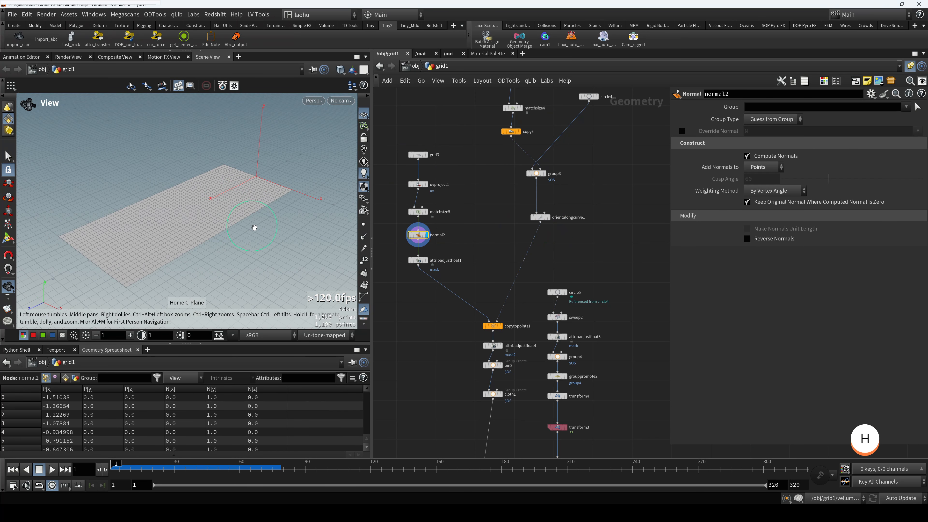
left_click_drag(250, 235, 311, 237)
Open the node information for normal2, check its point attributes, and close it
left_click(423, 234, "ctrl")
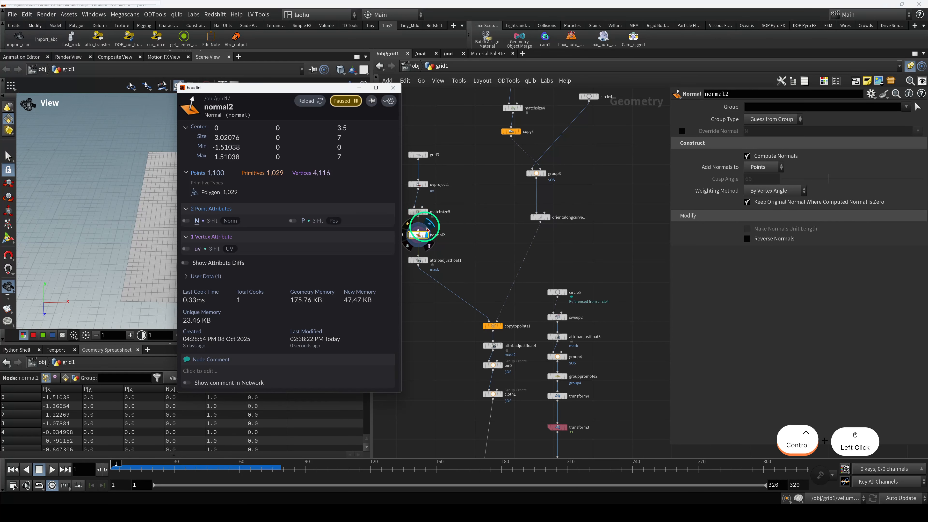
left_click_drag(307, 88, 565, 82)
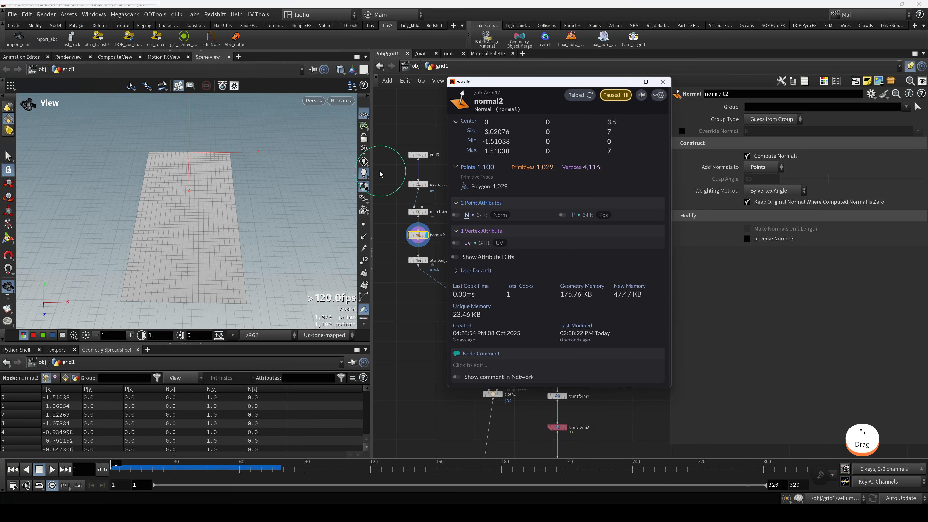
left_click(430, 228)
left_click_drag(419, 239, 502, 188, "ctrl")
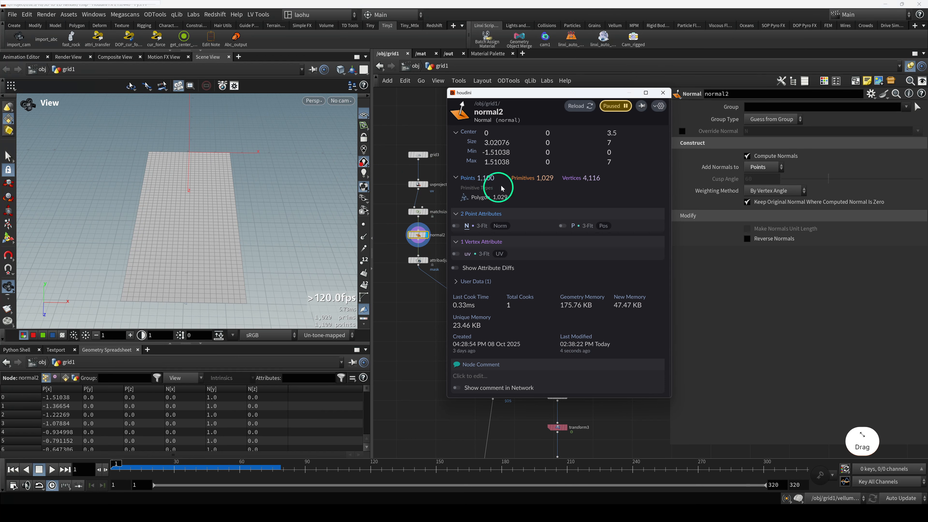
left_click(762, 291)
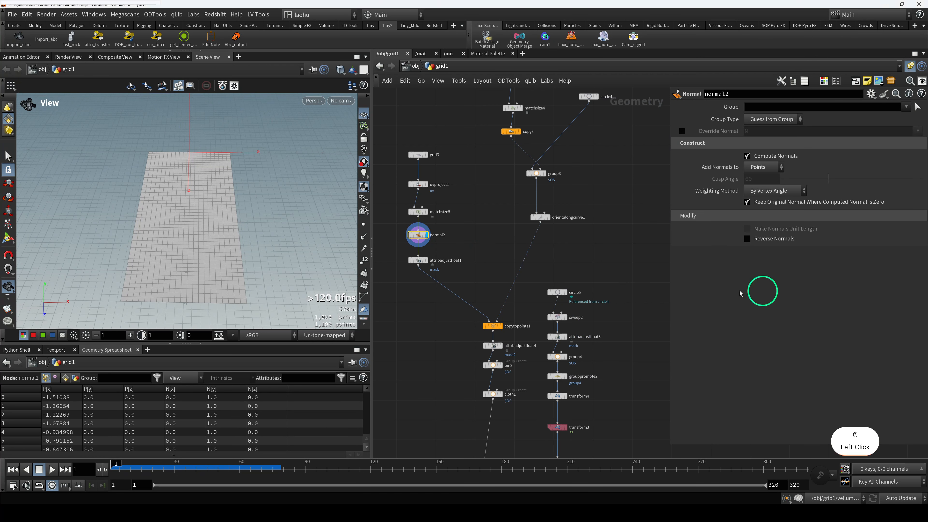
Display attribadjustfloat1 and visualize its mask attribute as colours on the grid
left_click(421, 261)
left_click(420, 262, "ctrl")
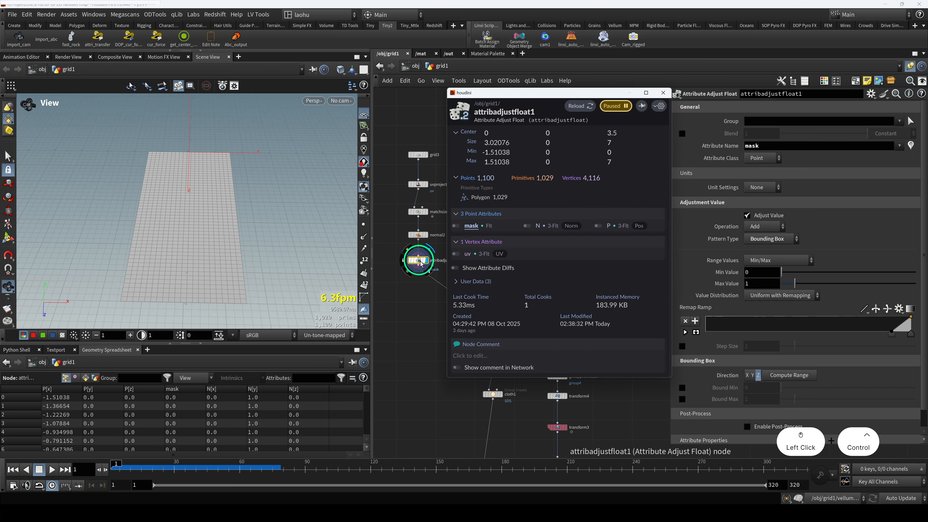
left_click(441, 229)
left_click_drag(204, 234, 255, 249)
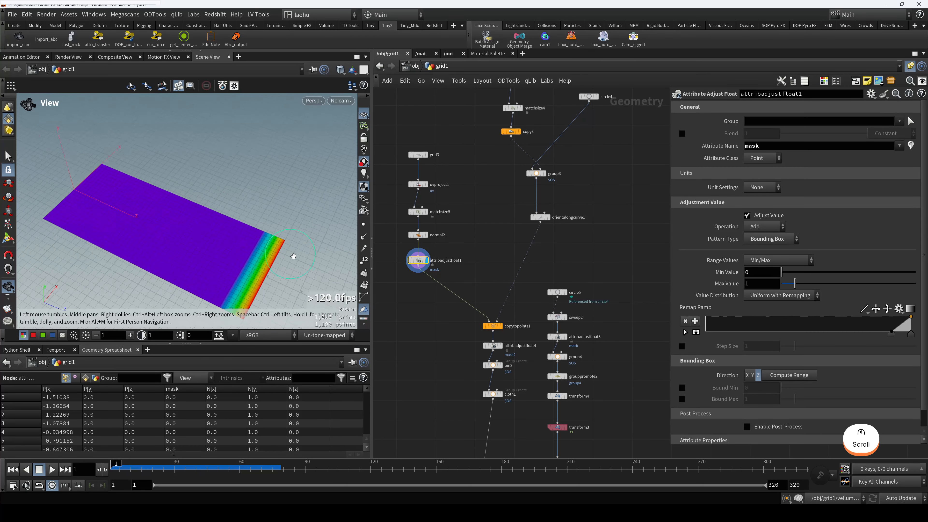
Bypass attribadjustfloat1 and display normal2 to view the plain grid
scroll(219, 237, "down", 3)
left_click(420, 261)
key("q")
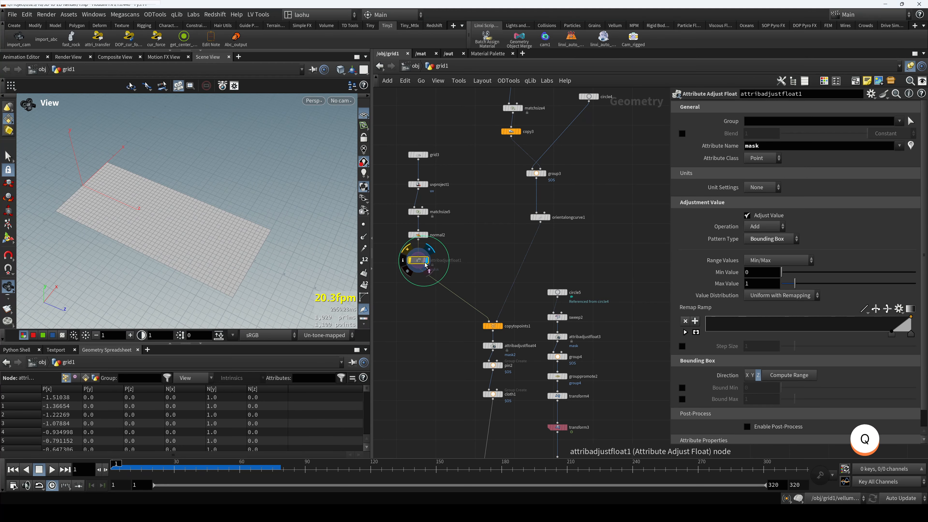
left_click_drag(400, 229, 431, 239)
key("r")
left_click_drag(282, 227, 255, 220)
Display copytopoints1 and examine the grid panels arranged around the circle
left_click(523, 212)
left_click(493, 326)
key("r")
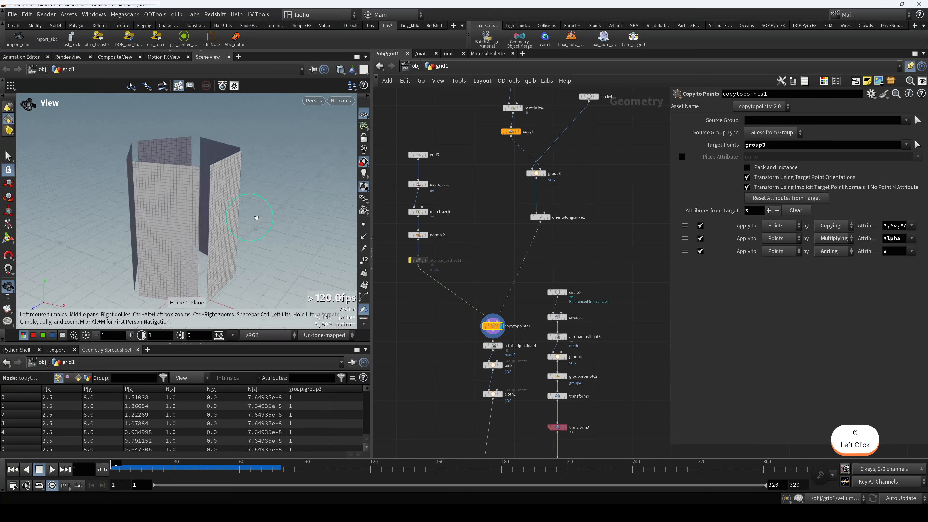
left_click_drag(477, 218, 513, 223)
Bypass orientalongcurve1 and examine the copied panels without curve orientation
left_click(567, 223)
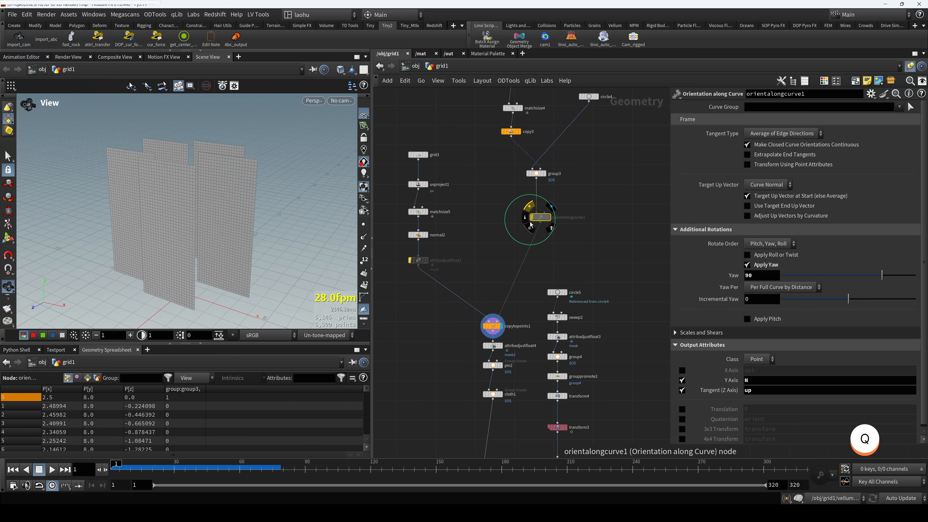
left_click_drag(263, 230, 253, 249)
scroll(549, 224, "up", 3)
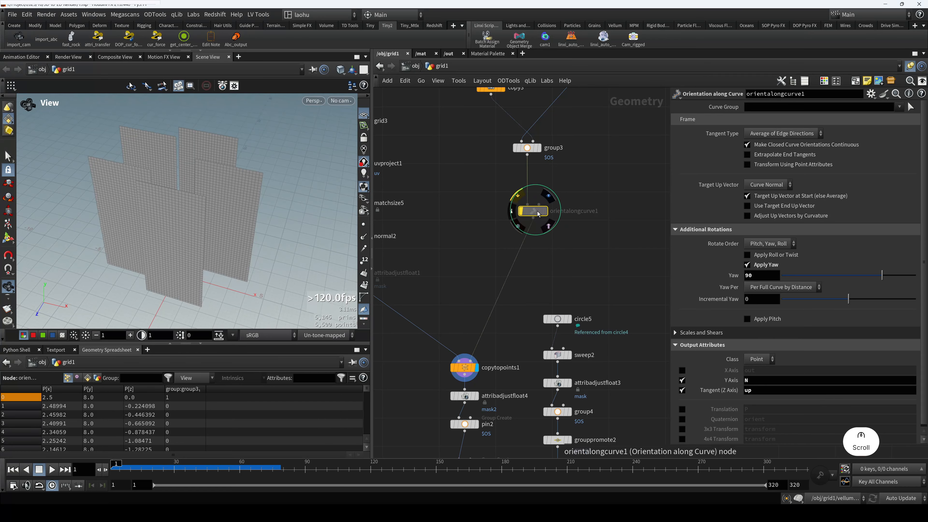
left_click(510, 235)
Display normal2 and examine the source grid's orientation relative to the axes
scroll(514, 249, "down", 3)
left_click_drag(516, 257, 443, 234)
left_click(444, 234)
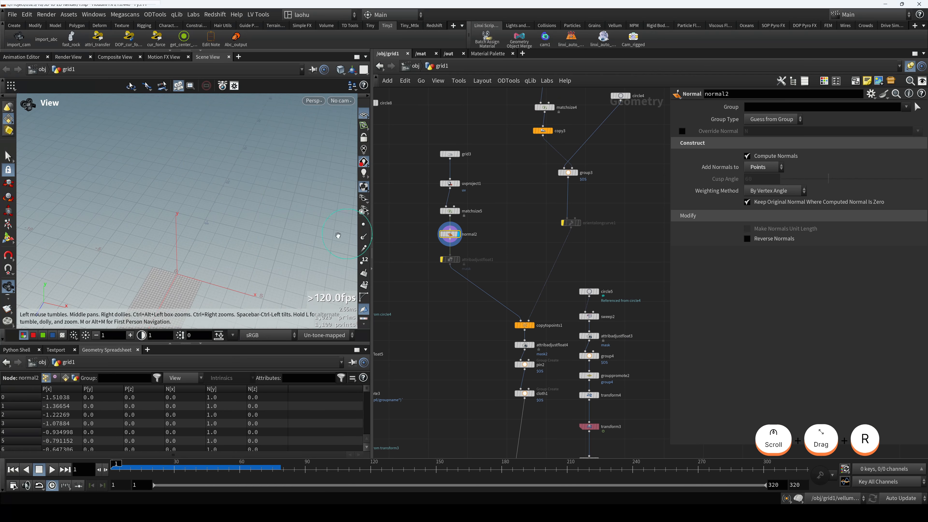
left_click_drag(204, 252, 188, 259)
Open the node information for group3, check its point attributes and point group, and close it
left_click(568, 172)
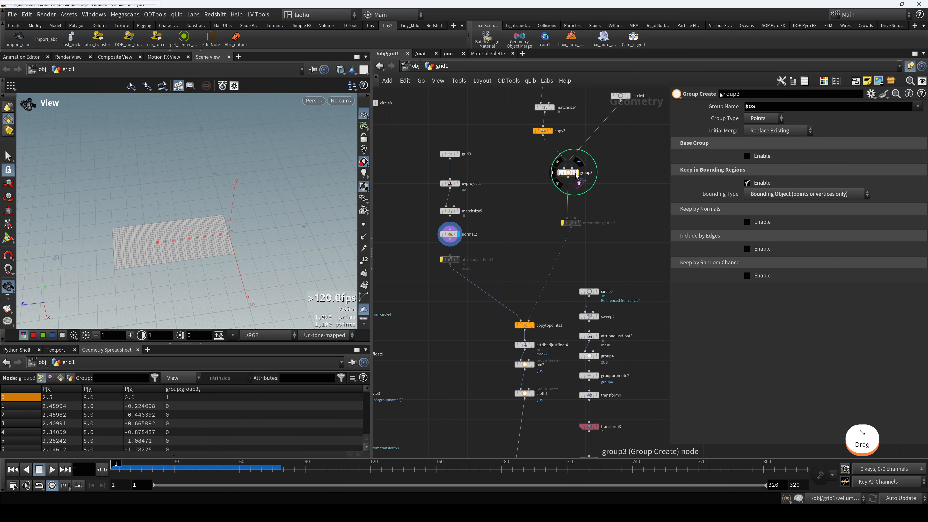
left_click(574, 174, "ctrl")
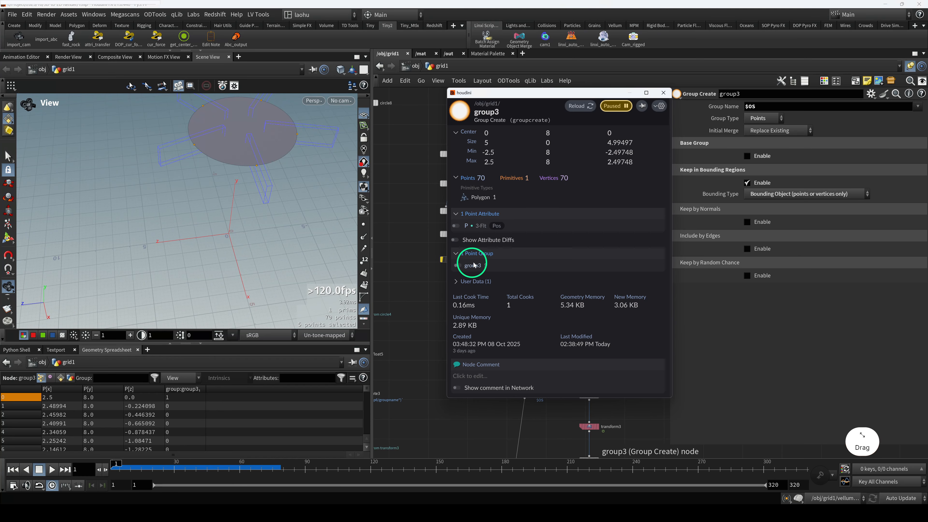
left_click(409, 277)
Display copytopoints1 and reactivate orientalongcurve1 to orient the panels along the circle
left_click(522, 326)
mouse_move(221, 270)
left_mouse_down()
mouse_move(259, 259)
mouse_move(254, 286)
mouse_move(224, 265)
mouse_move(234, 256)
left_mouse_up()
scroll(288, 253, "down", 2)
left_click(570, 223)
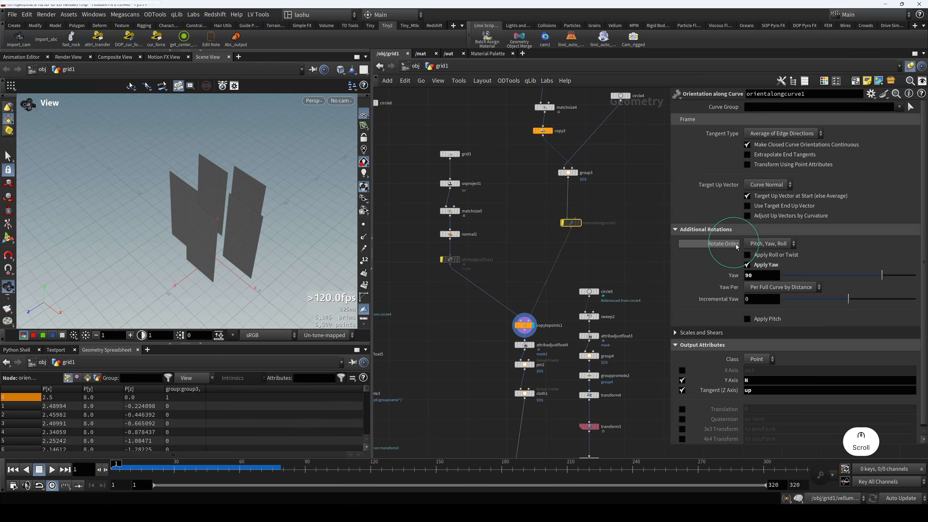
scroll(731, 292, "down", 1)
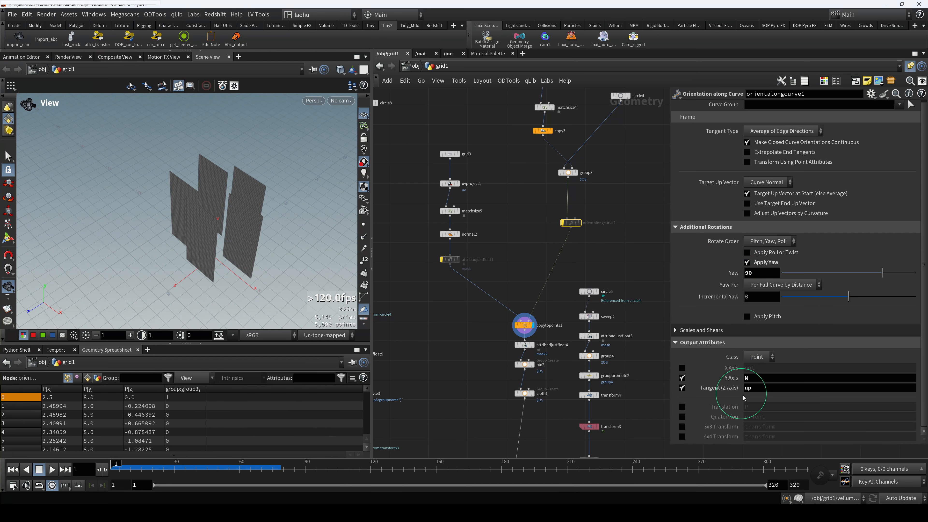
left_click(753, 275)
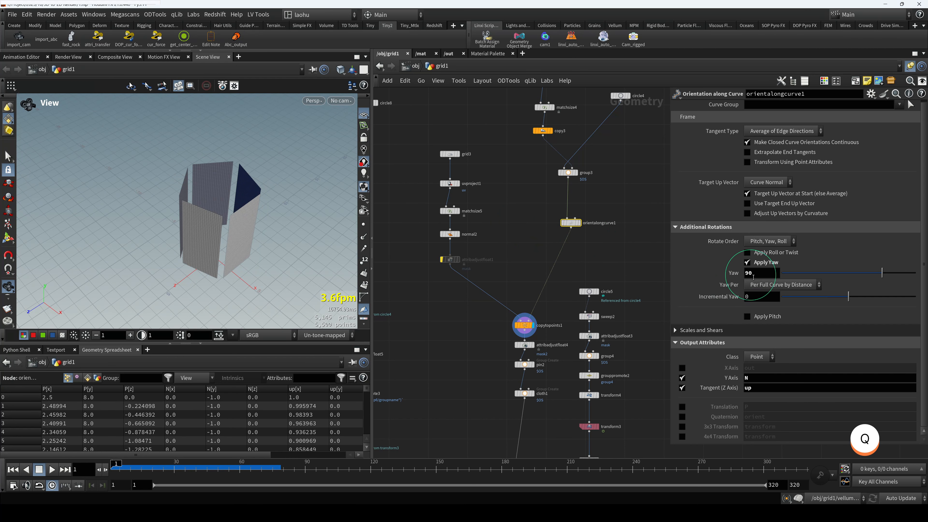
Switch off Apply Yaw on orientalongcurve1, compare the panel directions, and switch it back on
left_click(748, 262)
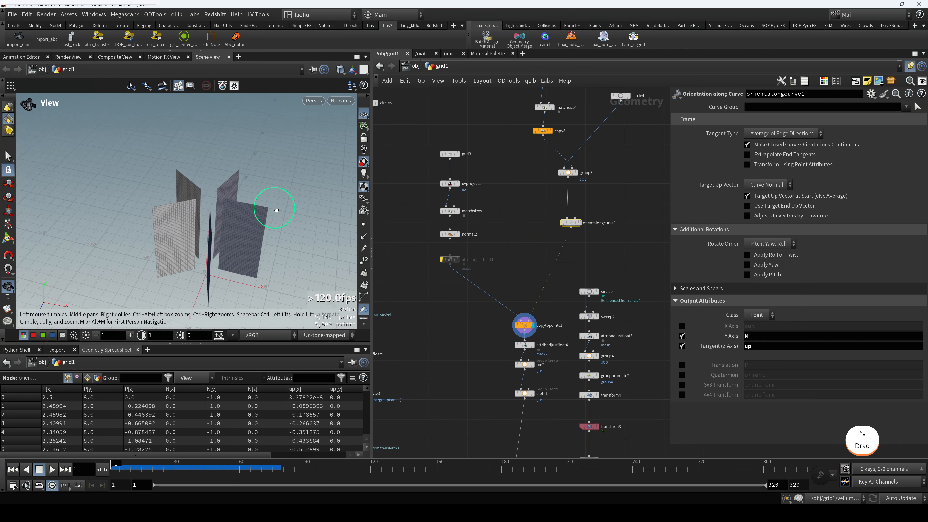
mouse_move(252, 274)
left_mouse_down()
mouse_move(243, 266)
mouse_move(261, 270)
left_mouse_up()
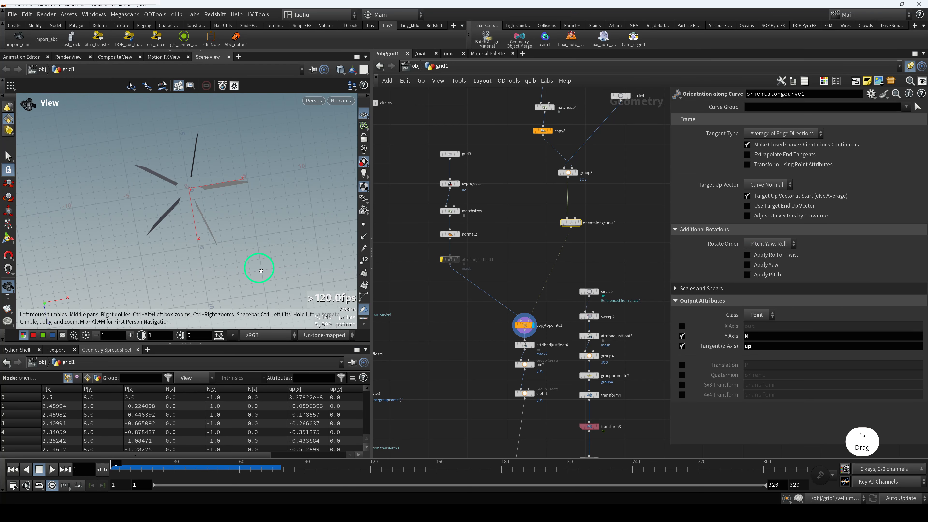
left_click(747, 264)
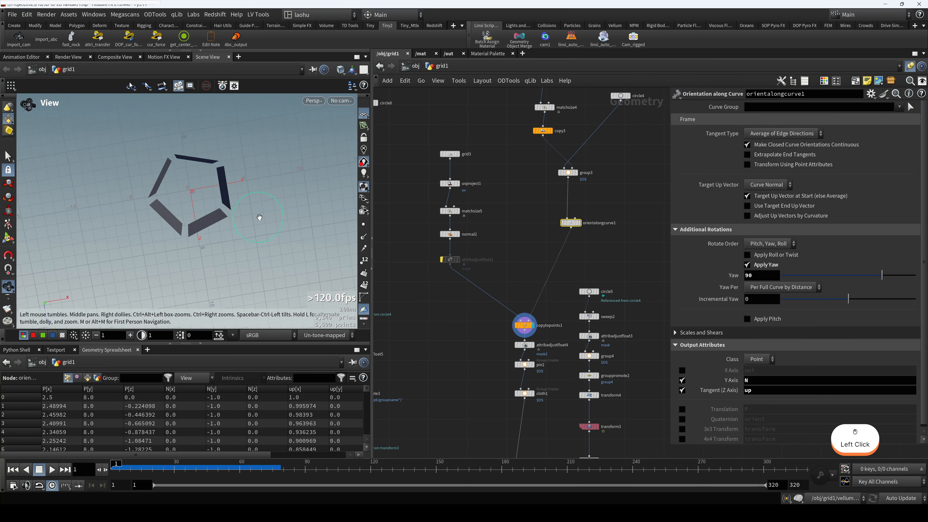
left_click_drag(238, 205, 234, 145)
Select circle4, review its circle parameters, and trace its reference down to circle5
middle_click_drag(536, 184, 505, 240)
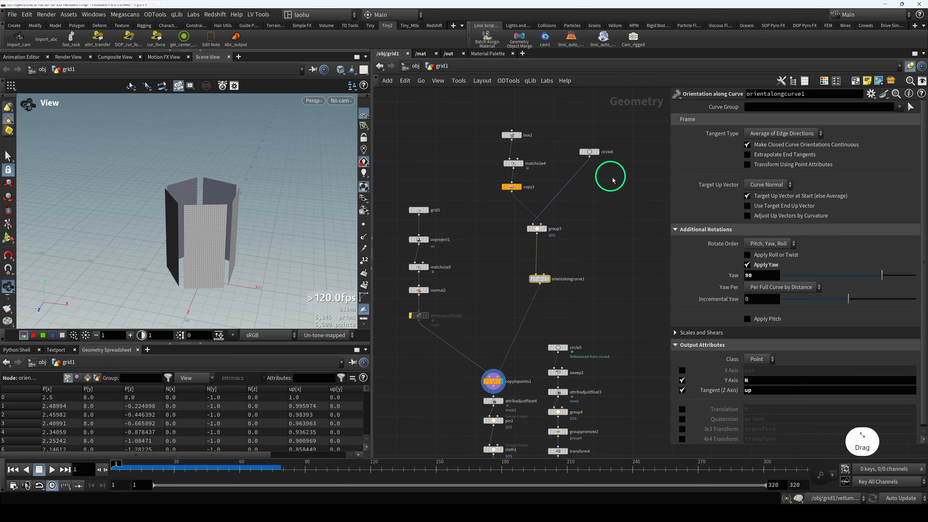
left_click(584, 150)
left_click_drag(254, 198, 195, 214)
scroll(204, 208, "up", 4)
middle_click_drag(501, 257, 516, 312)
scroll(574, 244, "up", 1)
scroll(575, 247, "down", 3)
scroll(576, 254, "up", 3)
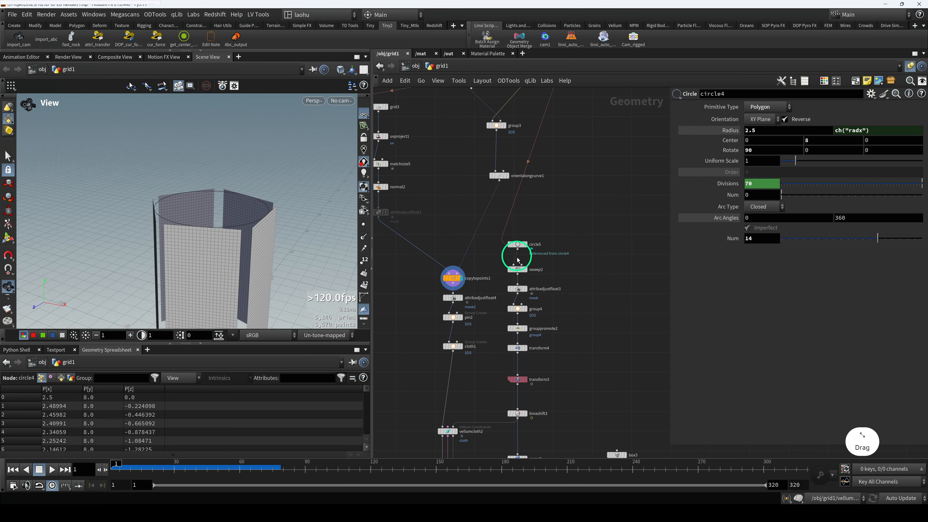
Create a reference copy of circle4 beside circle5
left_click_drag(510, 250, 533, 252)
scroll(554, 226, "down", 3)
scroll(574, 161, "up", 2)
left_click_drag(583, 187, 540, 136)
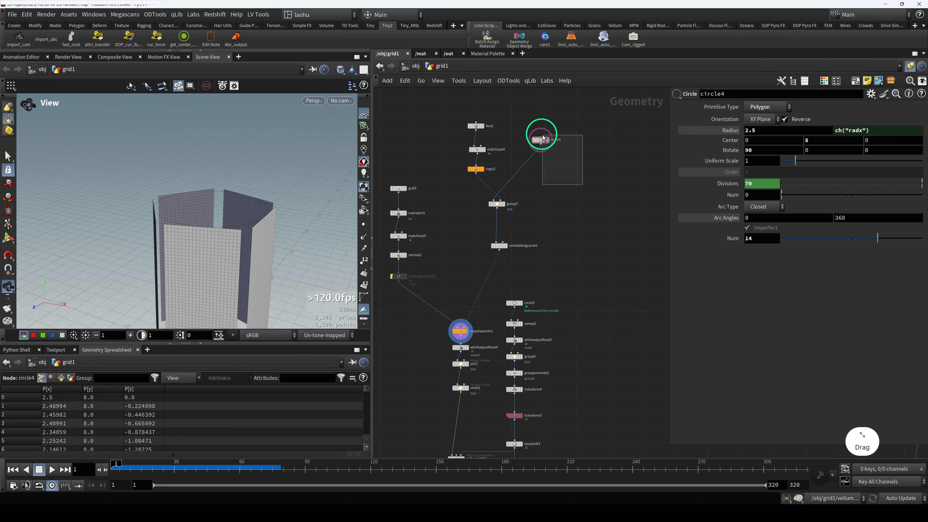
left_click_drag(573, 170, 535, 136)
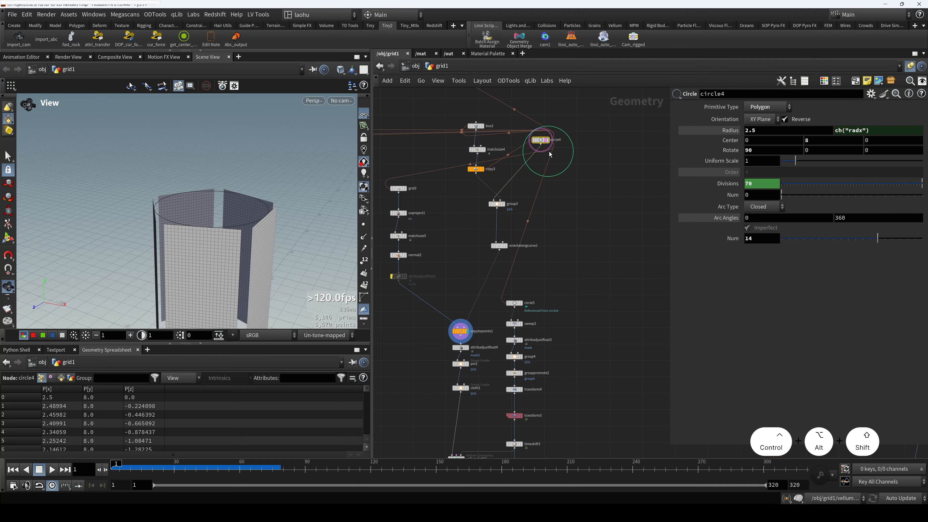
left_click_drag(544, 141, 578, 305, "ctrl+alt")
scroll(580, 316, "up", 2)
scroll(580, 315, "down", 2)
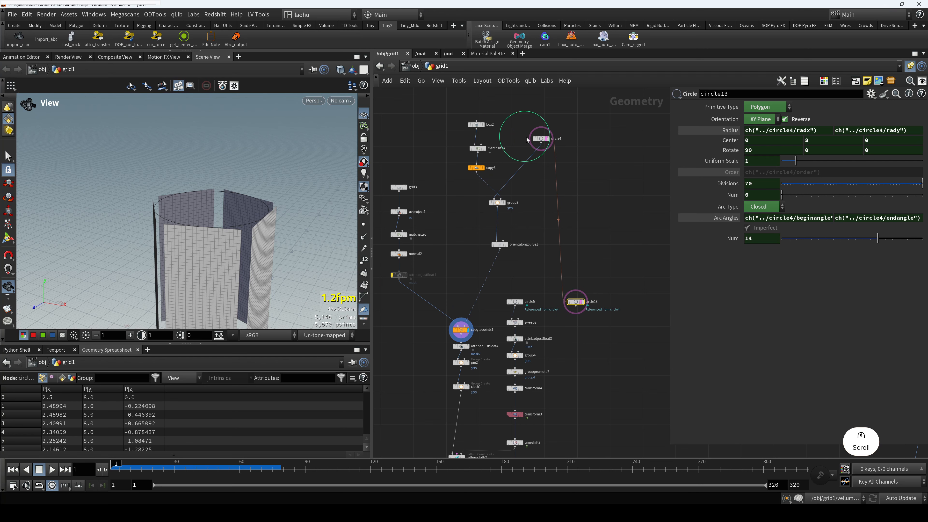
Compare the parameters of circle4 with its new reference copy, and delete the copy
left_click_drag(527, 140, 543, 165)
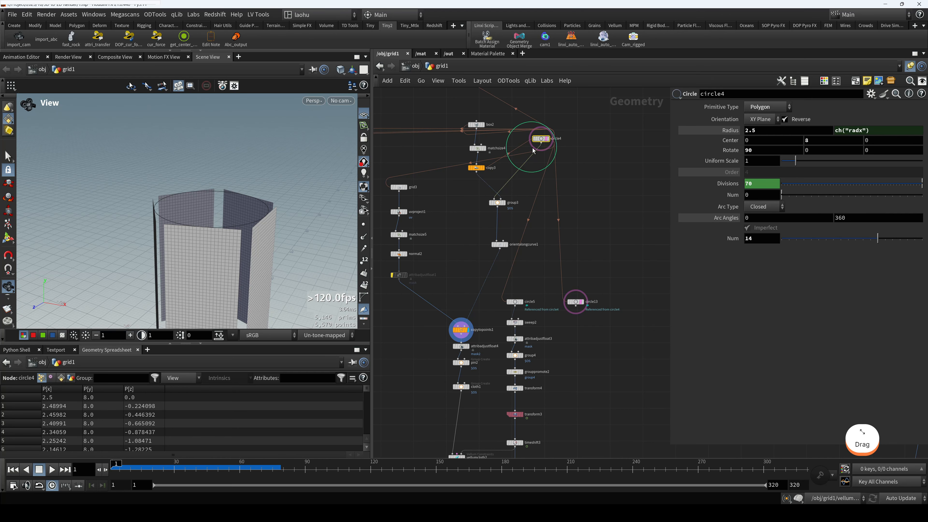
scroll(584, 321, "up", 3)
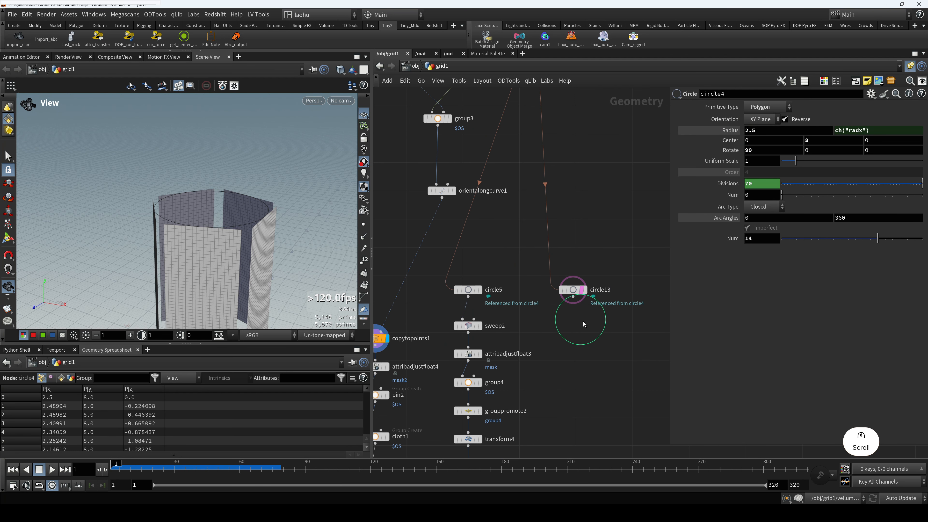
left_click(581, 298)
middle_click_drag(565, 308, 587, 301)
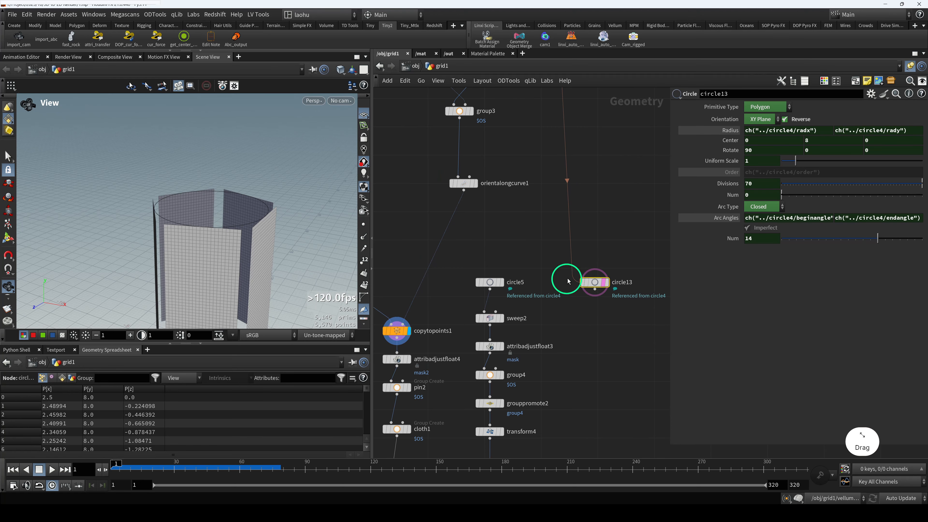
left_click_drag(568, 279, 603, 306)
key("Delete")
Display circle5 and then sweep2, and view the swept ring in perspective
left_click_drag(474, 272, 534, 288)
key("r")
left_click_drag(565, 298, 528, 284)
key("r")
left_click_drag(269, 242, 273, 247)
scroll(220, 224, "up", 3)
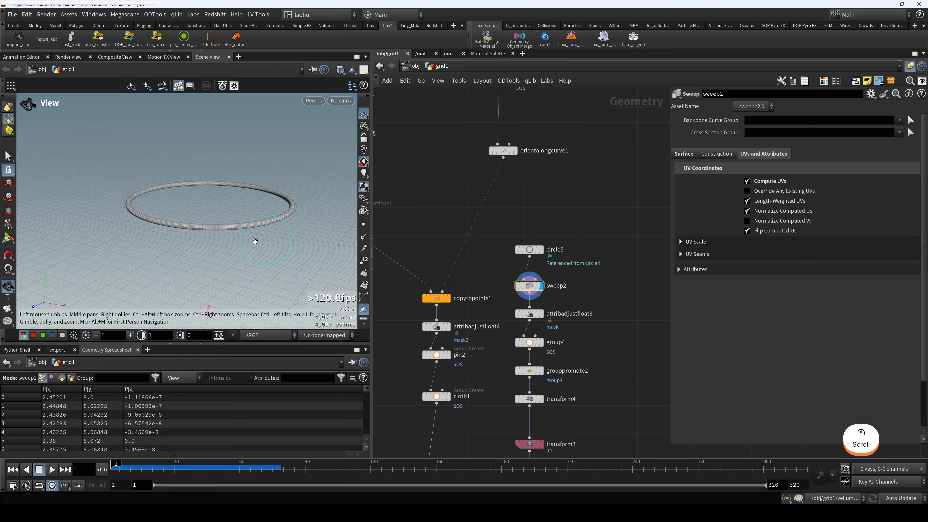
left_click_drag(255, 236, 269, 253)
Review the Surface settings of sweep2 and examine the ring up close
left_click(684, 154)
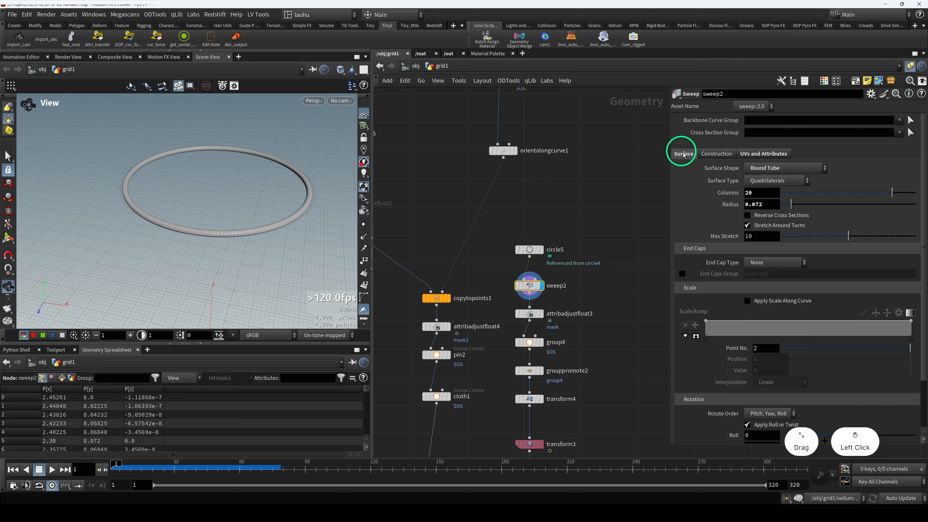
middle_click_drag(611, 249, 611, 210)
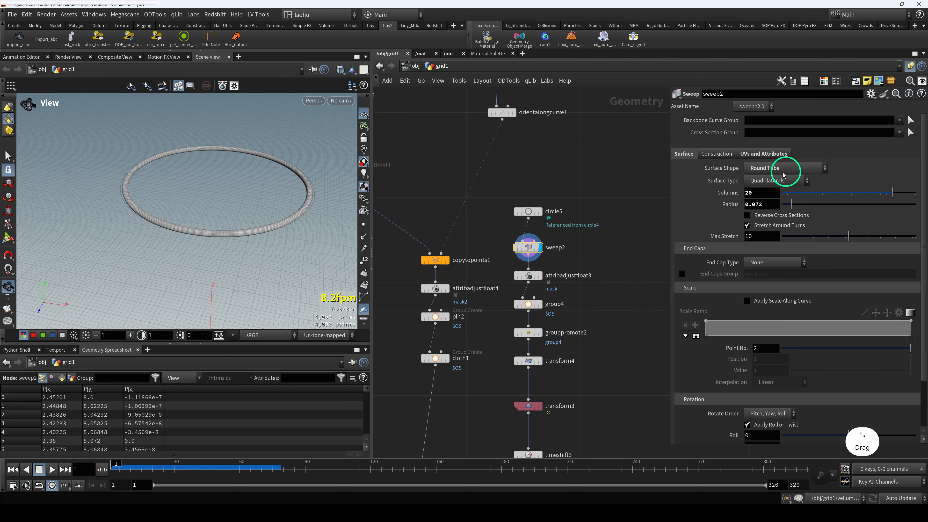
middle_click_drag(566, 278, 565, 265)
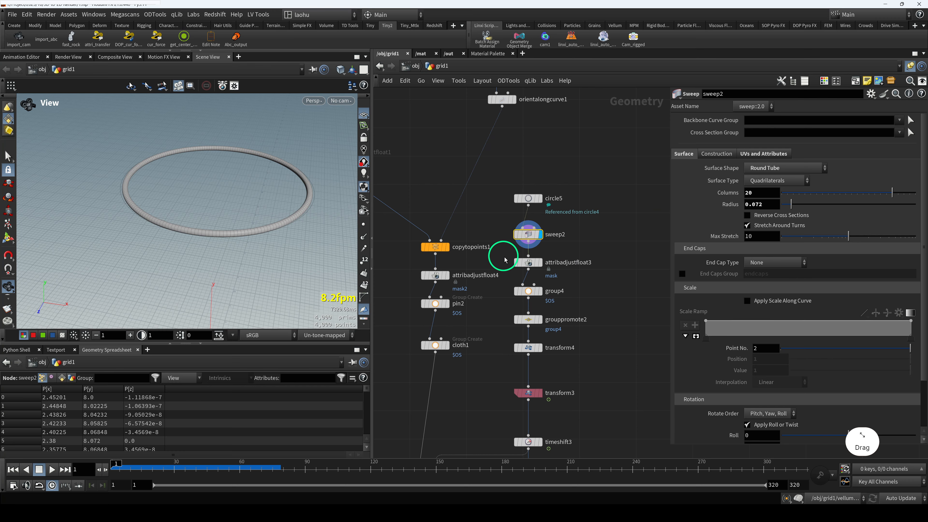
left_click_drag(249, 218, 197, 234)
scroll(232, 223, "up", 5)
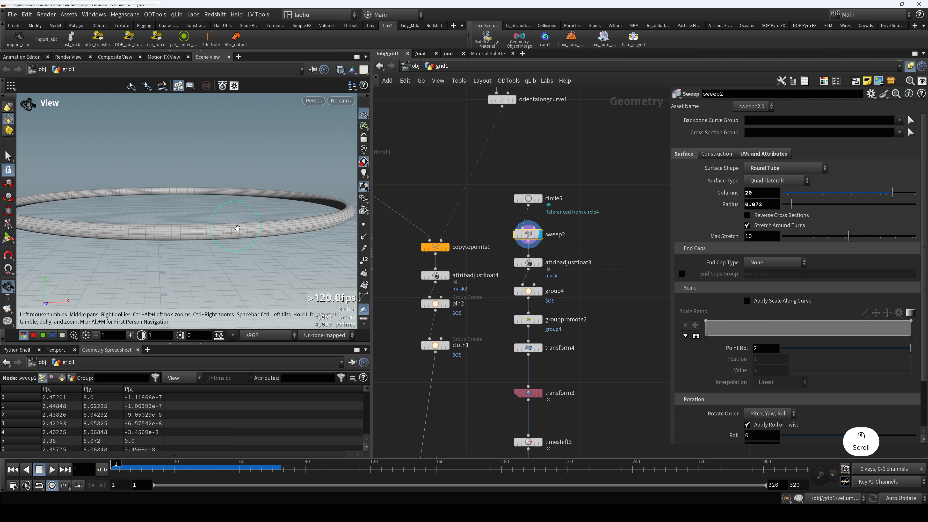
Display attribadjustfloat3 and examine its mask gradient on the ring from the side and at an angle
key("r")
left_click(529, 263)
middle_click_drag(552, 282, 555, 270)
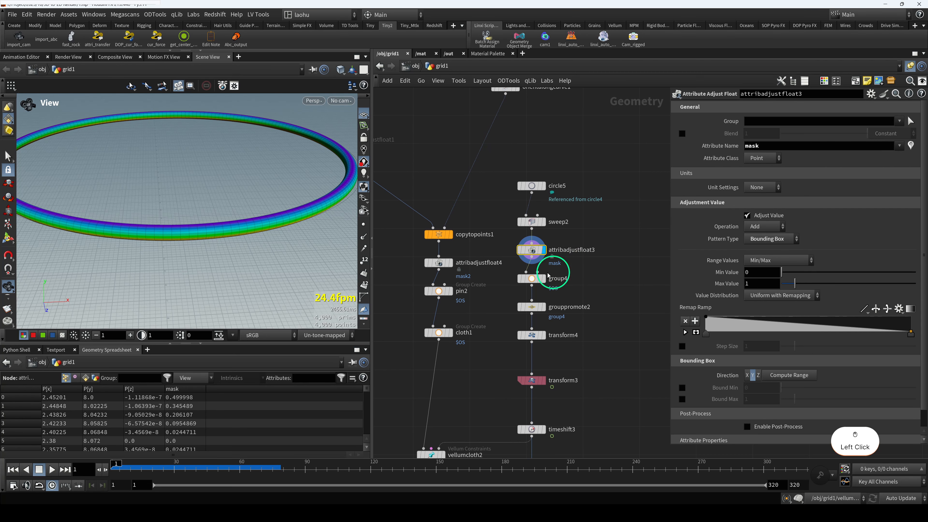
scroll(260, 234, "down", 3)
left_click_drag(260, 234, 238, 208)
left_click(690, 273)
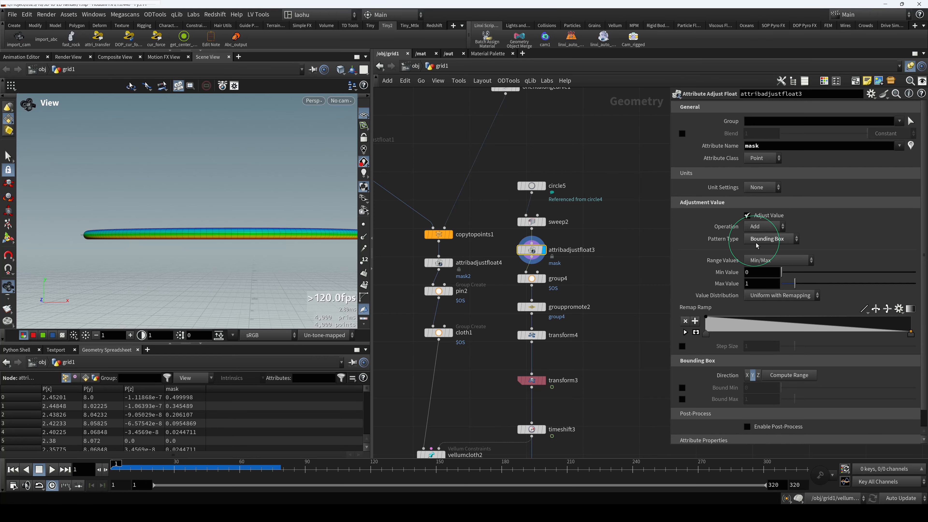
middle_click_drag(615, 307, 616, 287)
left_click_drag(254, 232, 270, 256)
mouse_move(214, 238)
left_mouse_down()
mouse_move(197, 235)
mouse_move(224, 234)
mouse_move(193, 240)
mouse_move(227, 247)
left_mouse_up()
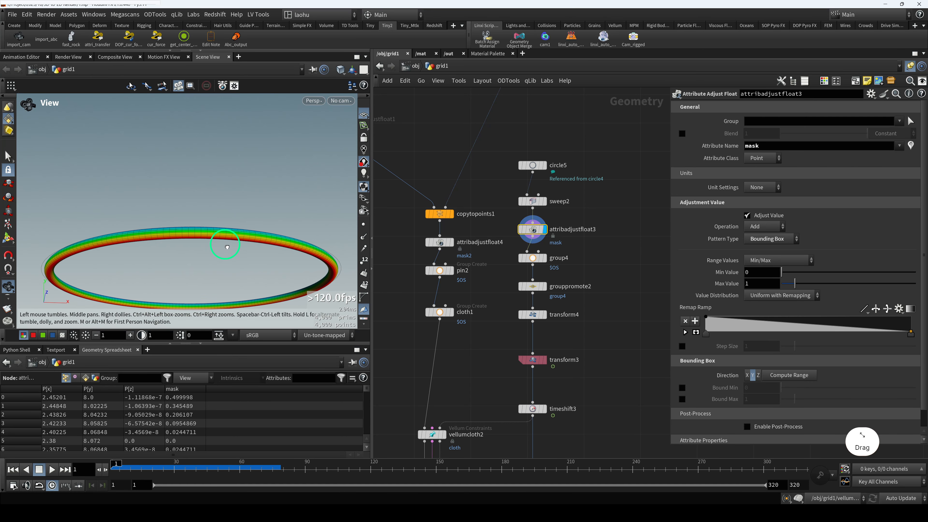
Display group4 and then grouppromote2 to review the mask-based point group and its promotion to primitives
left_click(525, 261)
left_click_drag(341, 257, 318, 248)
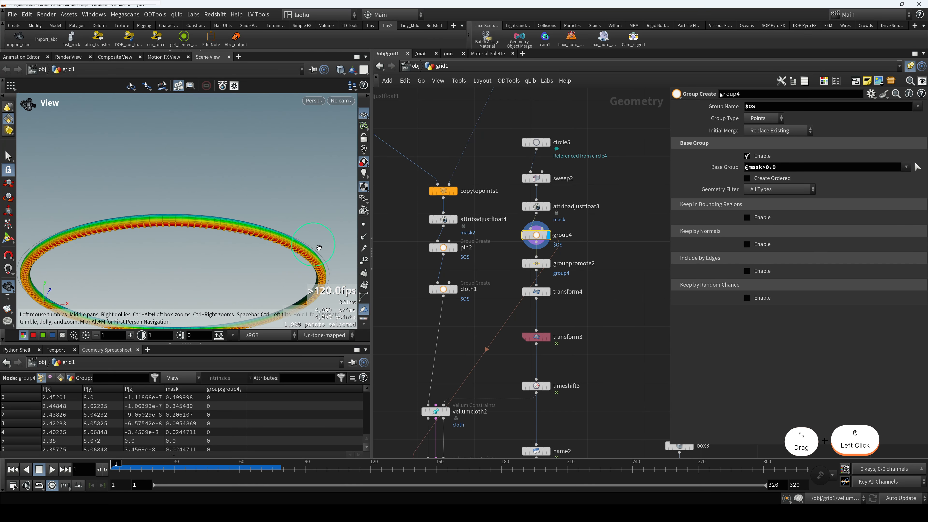
middle_click_drag(505, 264, 497, 234)
left_click(529, 234)
key("r")
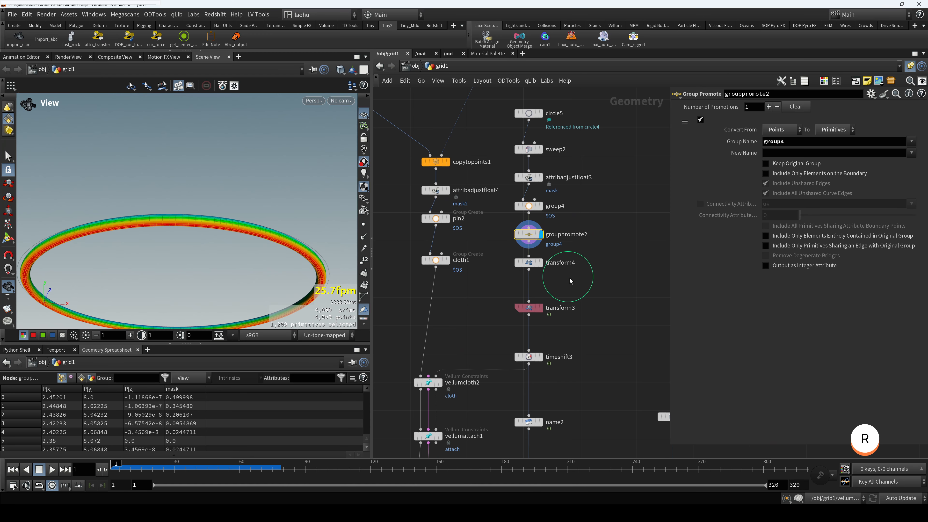
middle_click_drag(570, 279, 578, 257)
left_click_drag(236, 292, 232, 281)
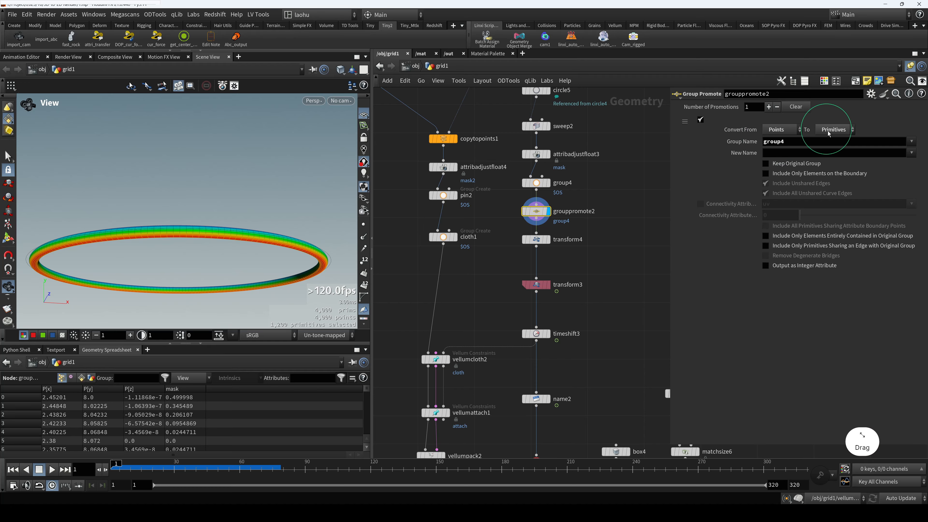
Review the translation settings of transform4 and reselect grouppromote2
left_click(557, 240)
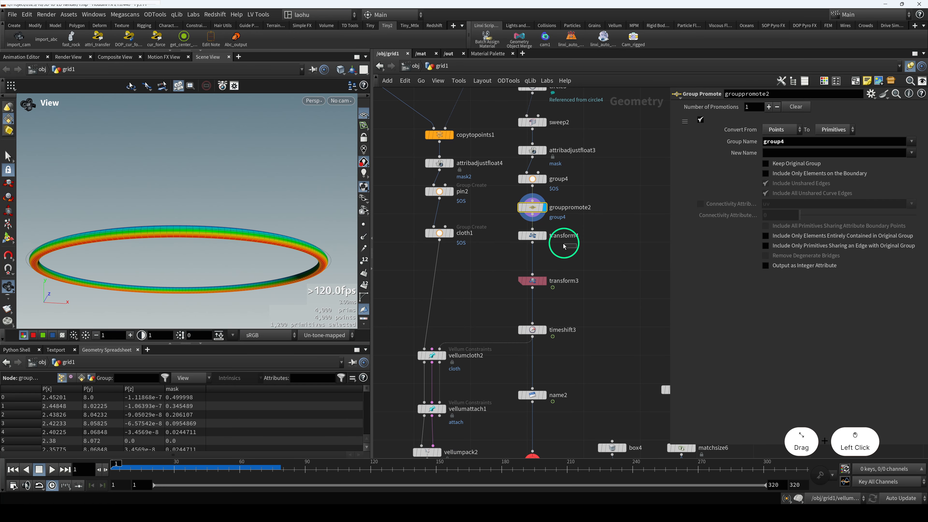
scroll(492, 289, "down", 3)
left_click(526, 204)
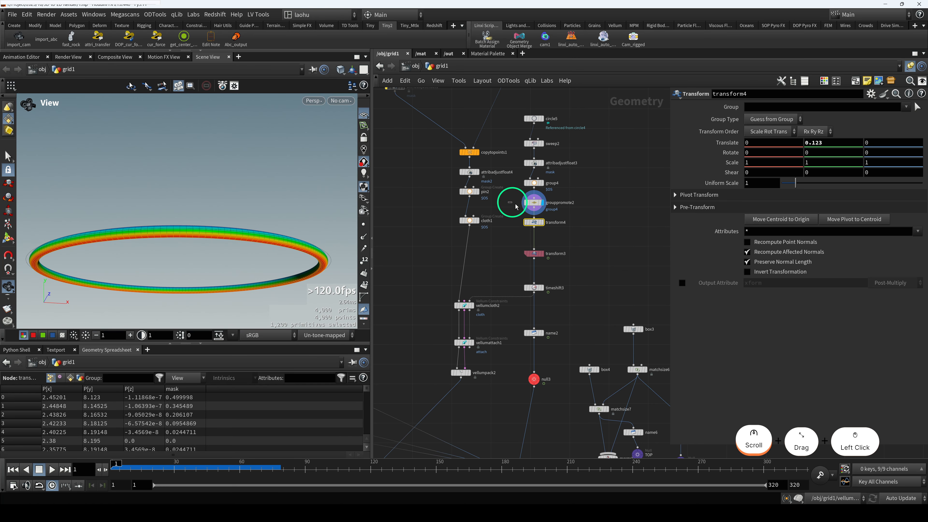
scroll(519, 275, "up", 3)
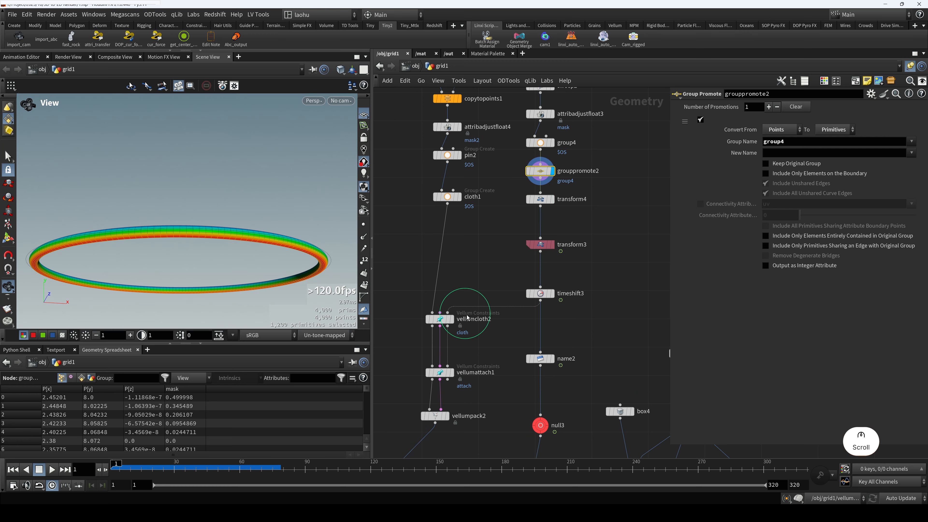
Display vellumattach1 and examine its attachment constraints between the panels' upper edges and the ring up close
middle_click_drag(486, 355, 494, 329)
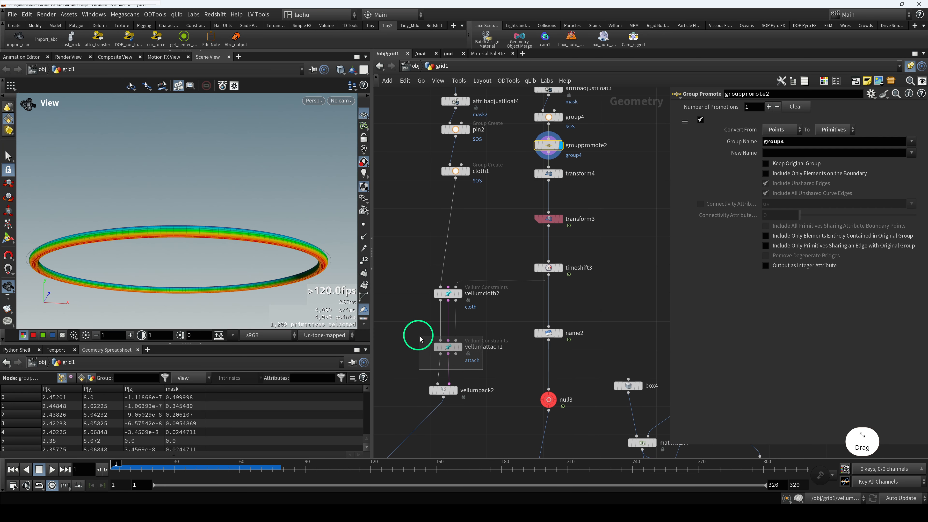
left_click_drag(483, 368, 421, 339)
key("r")
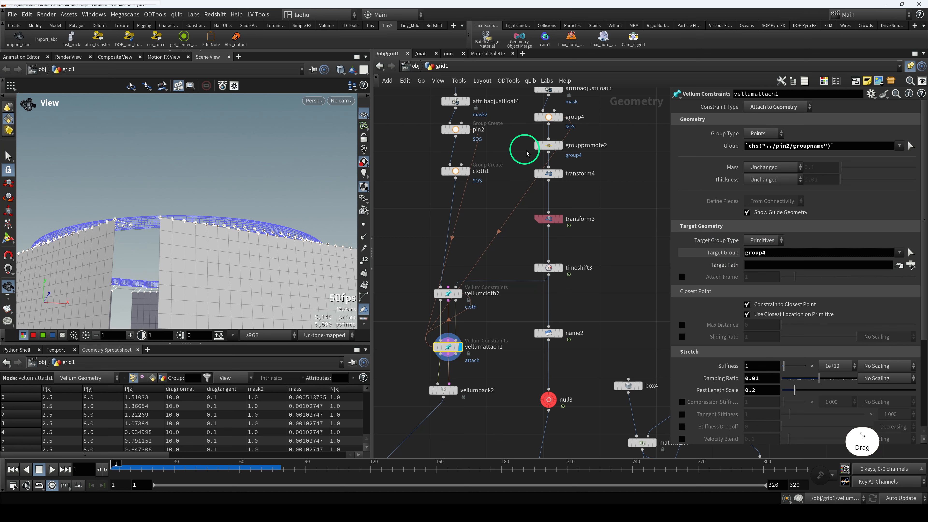
left_click_drag(273, 212, 222, 229)
scroll(227, 242, "up", 3)
scroll(231, 208, "up", 2)
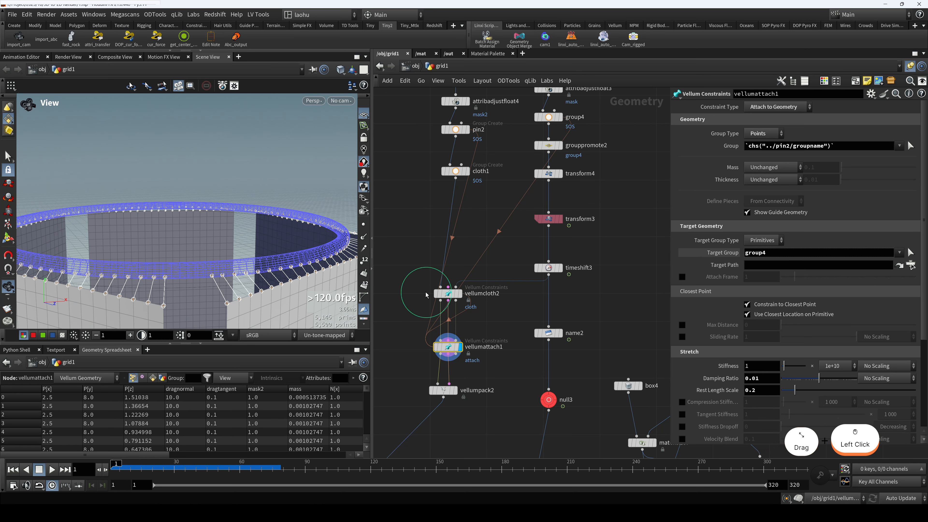
Display attribadjustfloat4 and turn on the mask2 attribute visualization to examine the vertical gradient on the panels
middle_click_drag(430, 244, 443, 261)
left_click_drag(442, 140, 466, 152)
middle_click_drag(444, 143, 467, 220)
left_click_drag(460, 195, 515, 203)
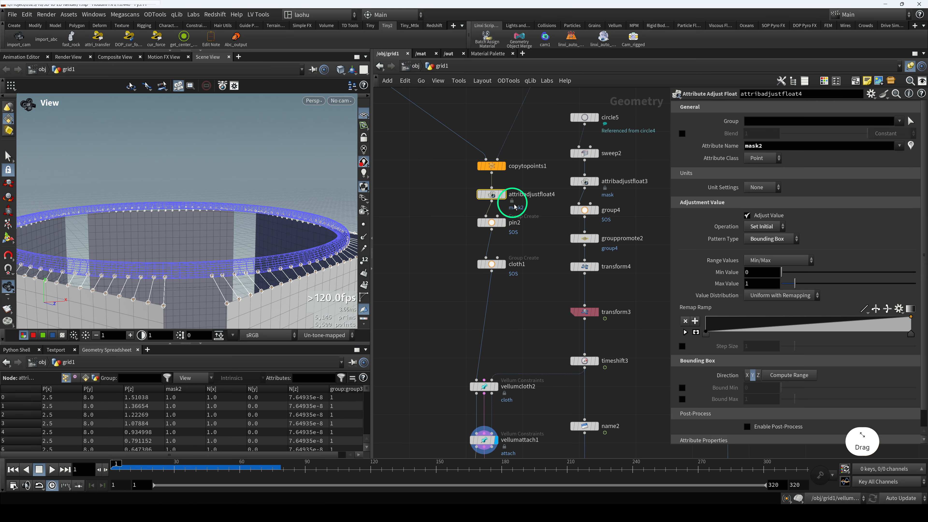
key("r")
scroll(334, 231, "down", 1)
left_click(492, 196, "ctrl")
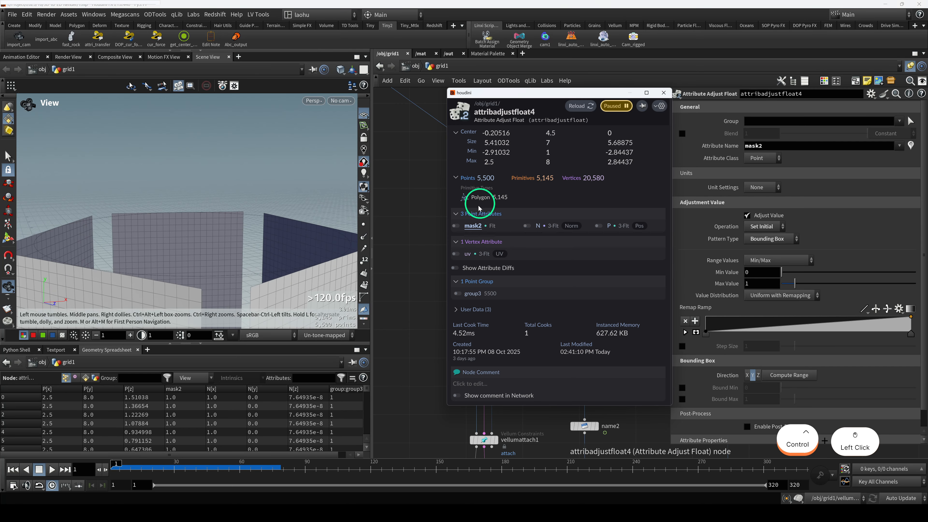
left_click(460, 225)
scroll(278, 241, "down", 4)
left_click_drag(270, 237, 242, 217, "alt")
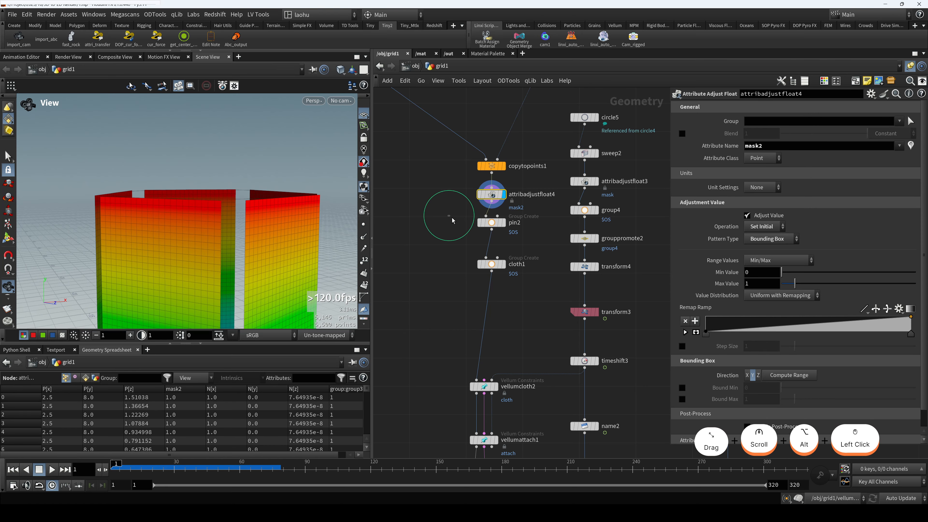
left_click_drag(453, 220, 524, 230)
key("r")
left_click_drag(256, 244, 283, 250)
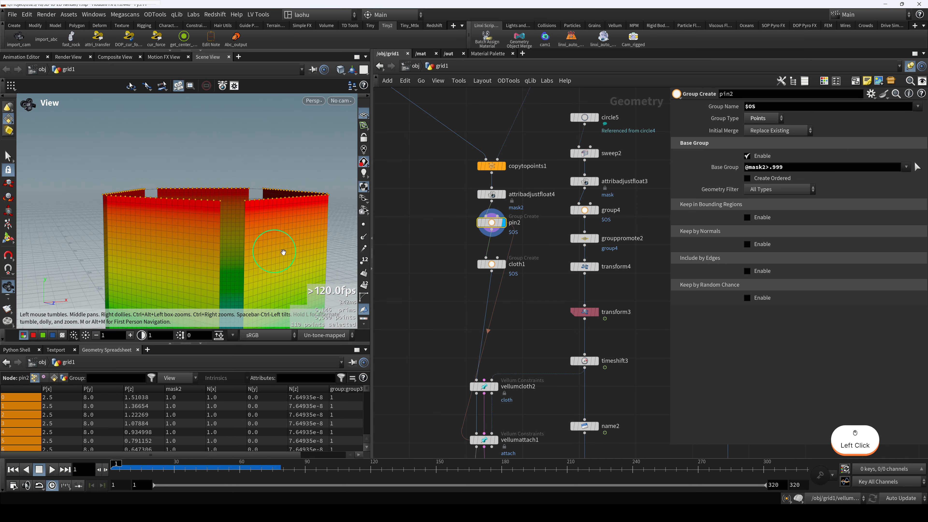
scroll(502, 232, "up", 2)
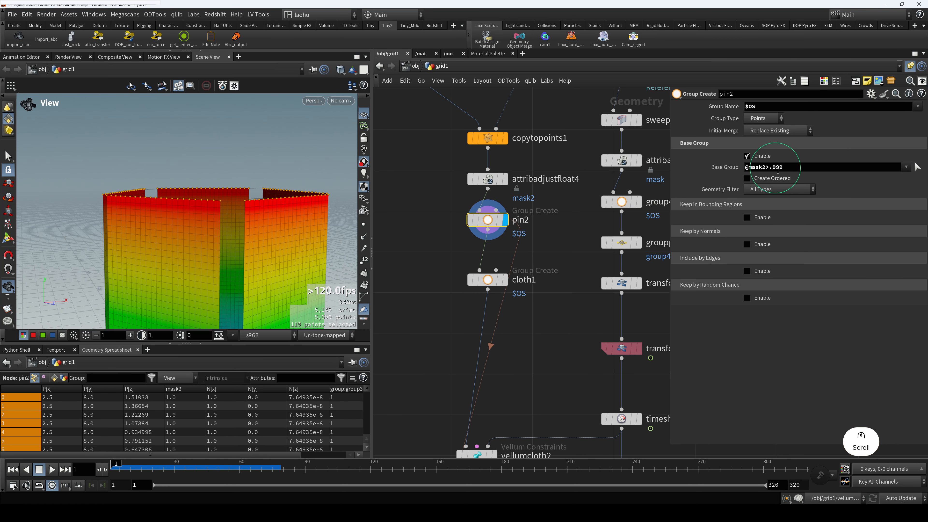
left_click_drag(310, 227, 382, 227)
Display cloth1 and review its primitive group covering the panels
left_click(488, 279)
scroll(519, 293, "down", 3)
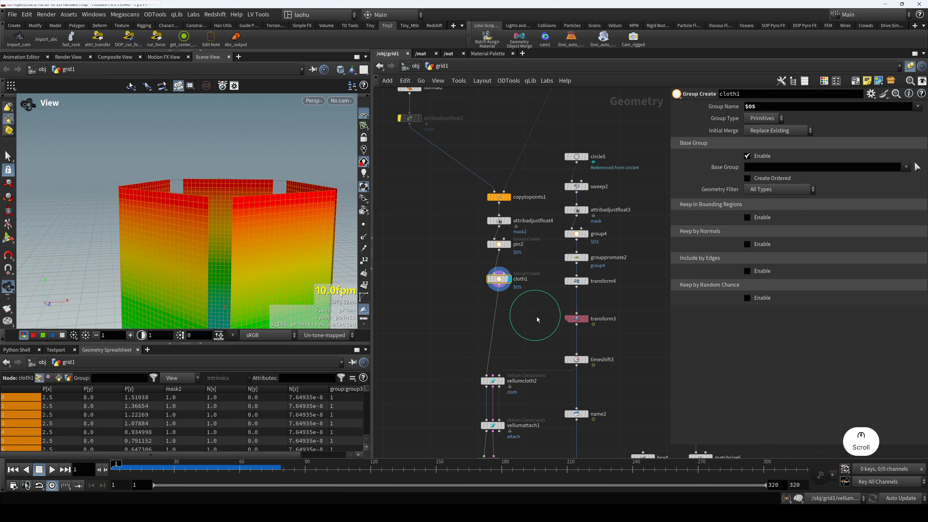
left_click_drag(323, 256, 267, 260)
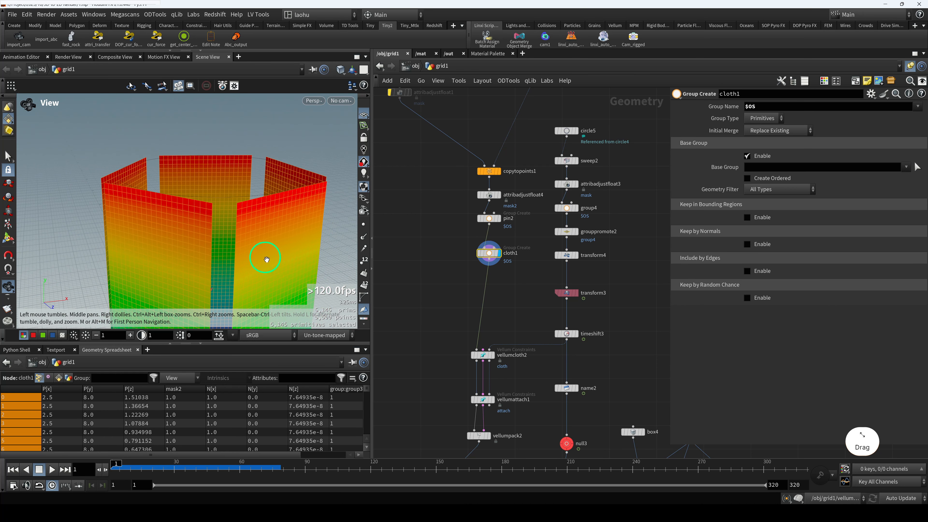
middle_click_drag(461, 326, 455, 303)
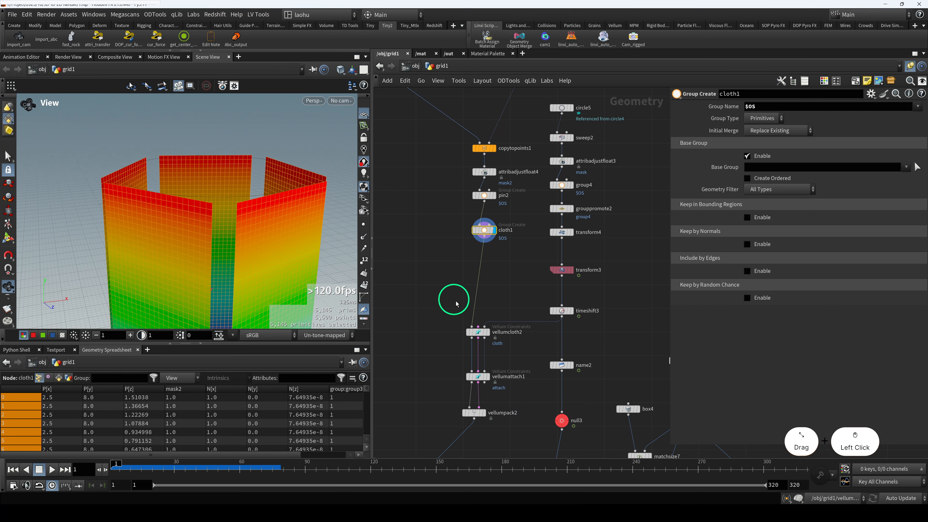
Display vellumattach1 again and review how group pin2 attaches to the ring, viewing it from several angles
left_click(493, 385)
key("r")
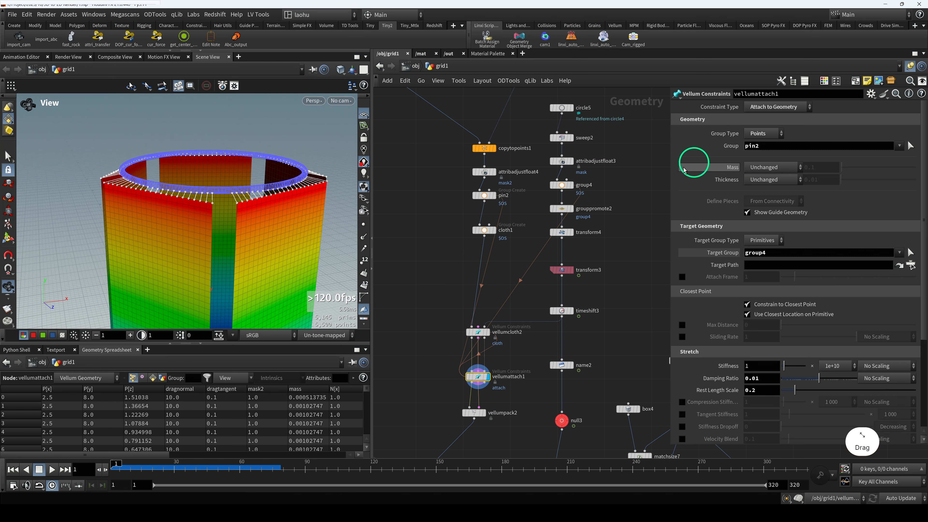
left_click_drag(318, 215, 222, 194)
scroll(234, 194, "up", 3)
left_click_drag(250, 234, 272, 249)
left_click_drag(220, 200, 241, 182)
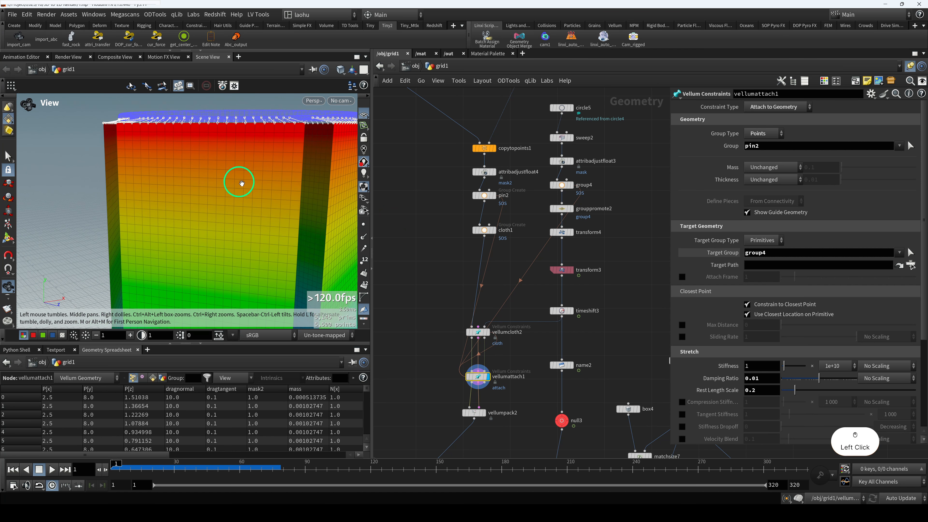
left_click_drag(277, 146, 232, 186)
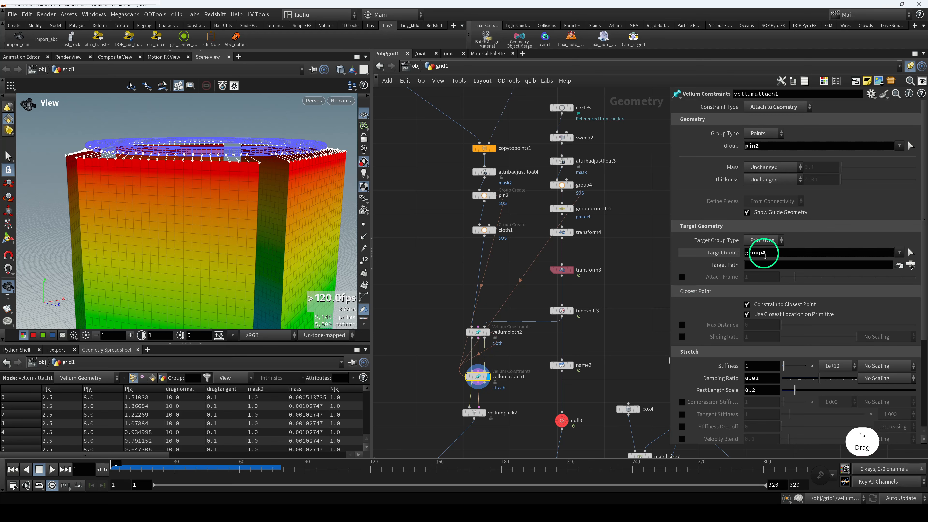
Examine the constraint lines to target group group4 up close and from farther away, nudging the vellumattach1 node slightly
left_click_drag(288, 236, 235, 197)
scroll(226, 182, "up", 4)
scroll(226, 183, "down", 2)
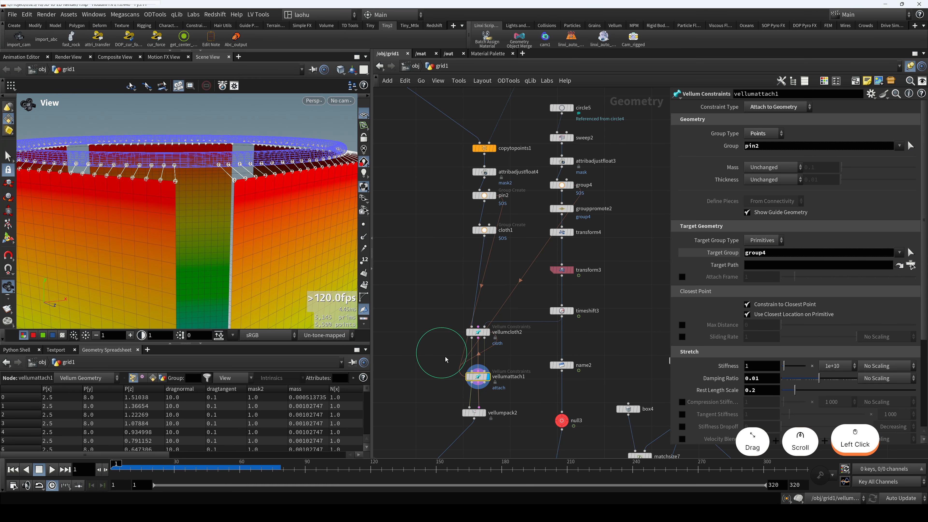
left_click_drag(491, 378, 486, 373)
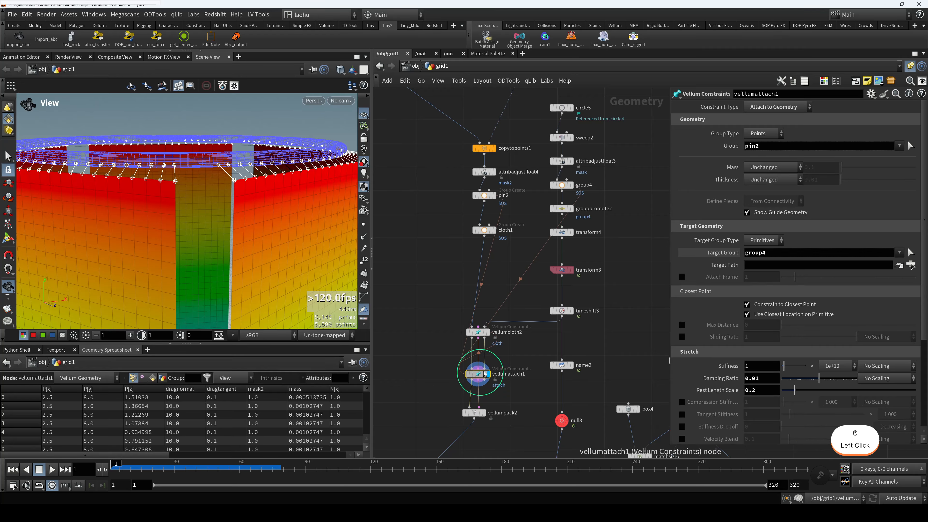
left_click_drag(222, 216, 333, 263)
scroll(237, 228, "down", 5)
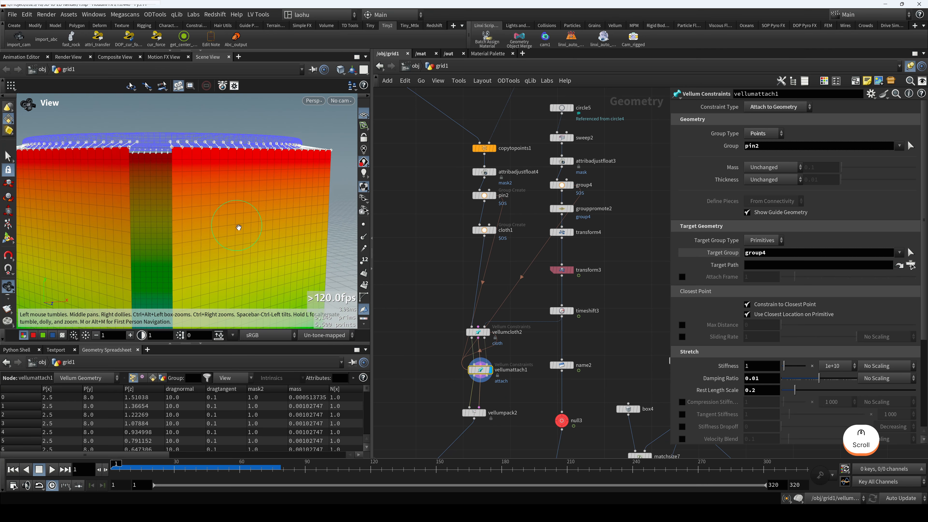
left_click_drag(236, 229, 252, 251)
Review the frame offset settings of timeshift3, and display transform4 to see the raised ring
left_click_drag(531, 310, 561, 317)
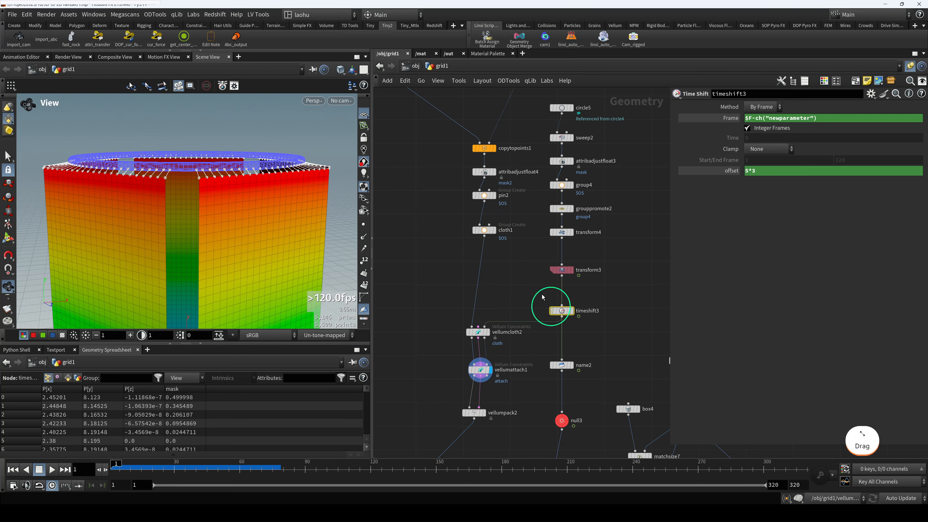
left_click_drag(451, 222, 500, 248)
left_click_drag(578, 251, 581, 252)
key("r")
middle_click_drag(572, 248, 570, 252)
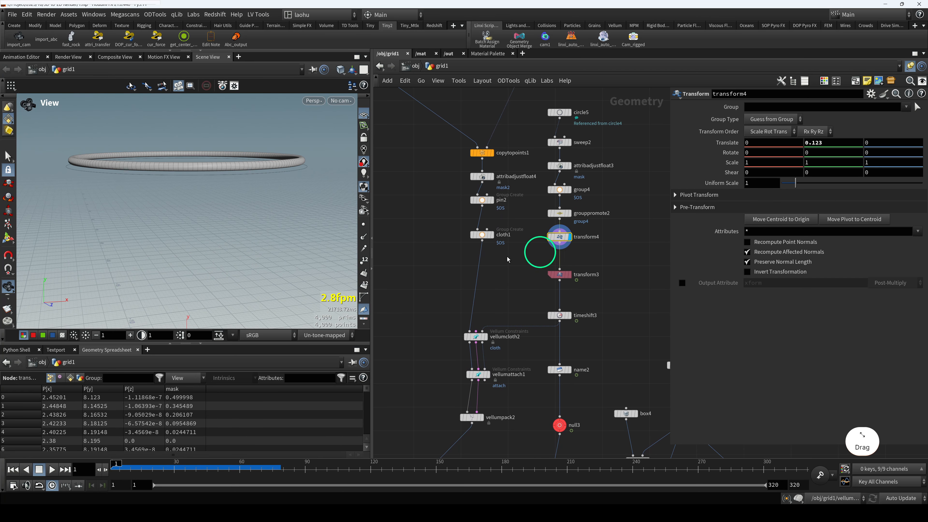
left_click_drag(264, 223, 254, 218)
Show cloth1 as a template so the panels appear together with the ring from transform4
middle_click_drag(455, 223, 457, 267)
left_click_drag(456, 271, 510, 290)
key("e")
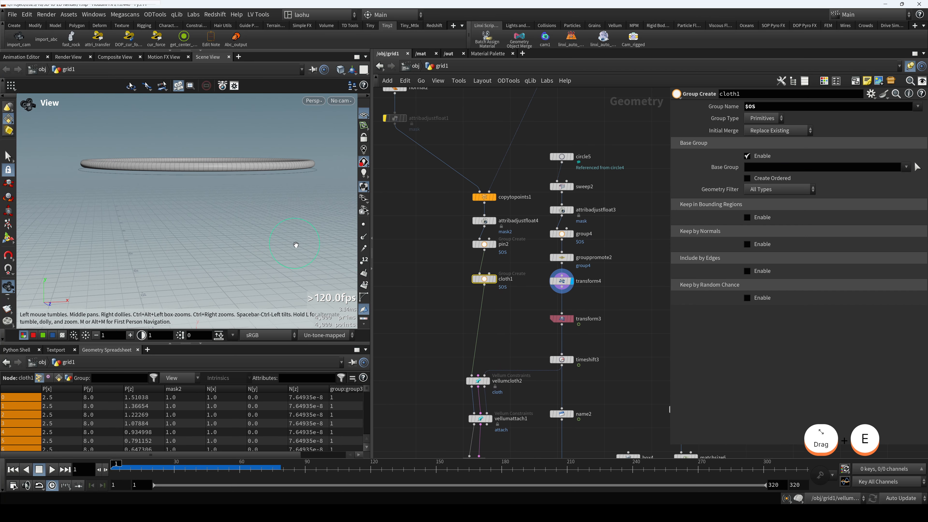
scroll(296, 245, "down", 1)
key("e")
left_click_drag(314, 231, 302, 235)
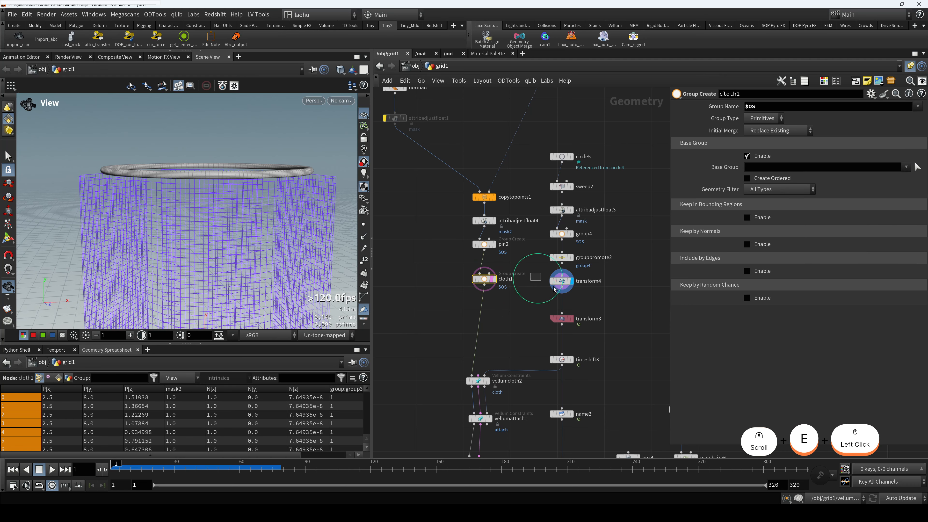
Toggle the bypass of transform4 on and off to compare the ring's height against the panels' upper edges
left_click_drag(534, 276, 576, 283)
key("q")
scroll(260, 205, "up", 4)
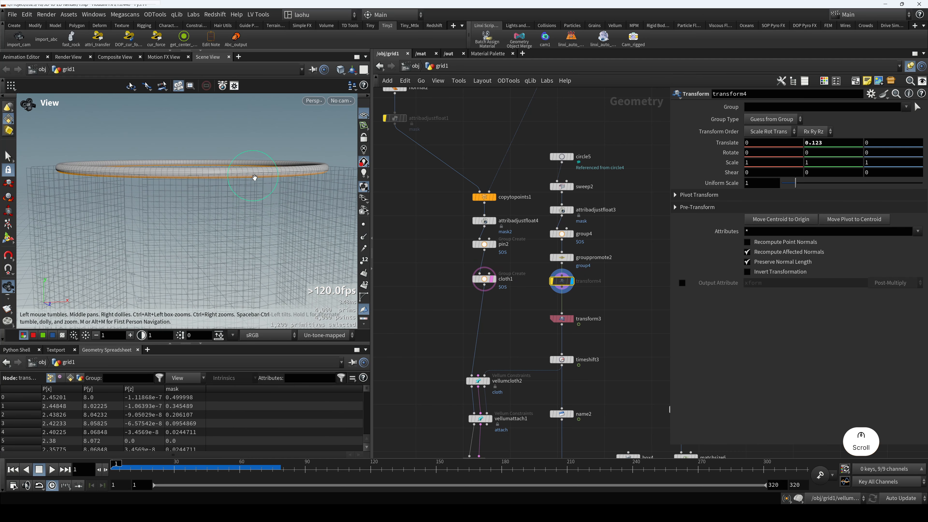
middle_click_drag(255, 176, 228, 168)
left_click_drag(228, 167, 263, 194)
key("q")
key("q")
key("q")
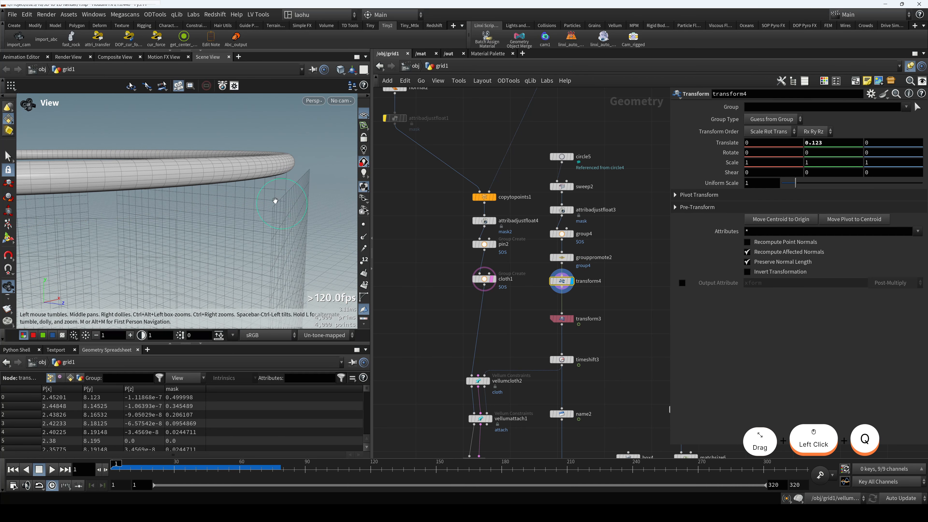
Display transform3 and frame the whole ring above the templated panels
left_click(563, 322)
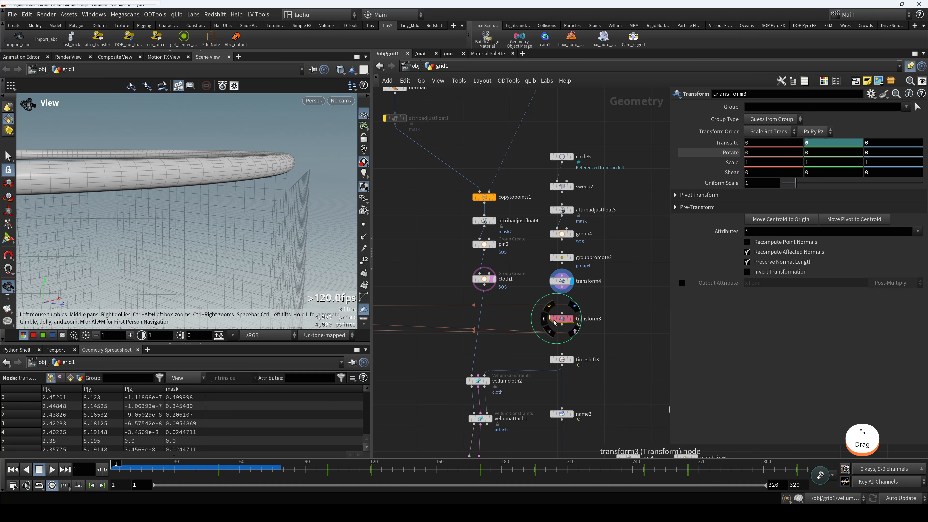
key("r")
left_click(555, 320)
left_click_drag(264, 234, 234, 249)
scroll(245, 257, "down", 3)
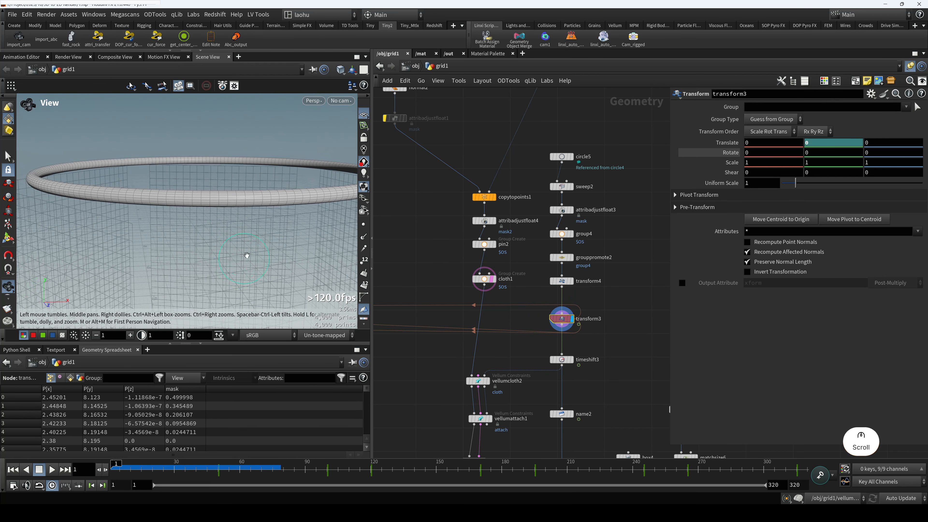
middle_click_drag(246, 257, 212, 277)
Open the Translate Y curve of transform3 in the Animation Editor, scrub to frame 320 to examine it, and close the editor
left_click(810, 145, "shift")
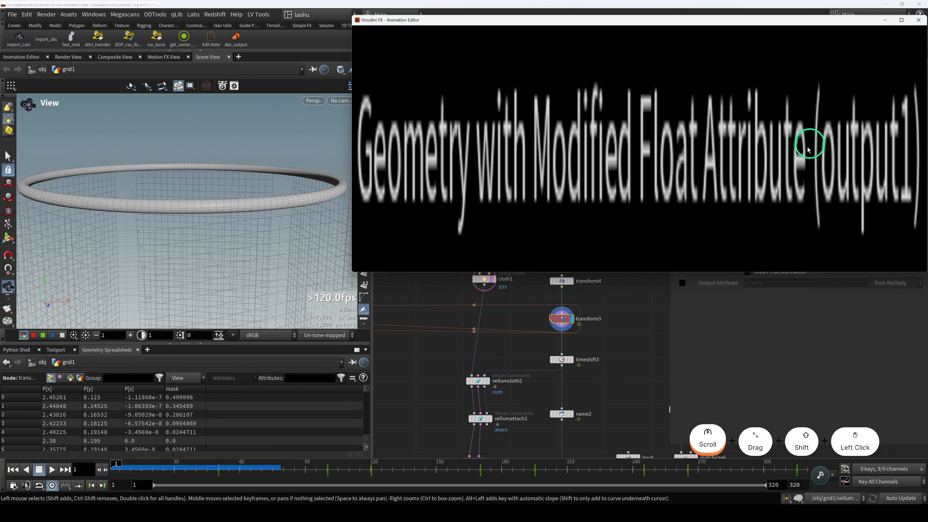
scroll(638, 198, "down", 2, "shift")
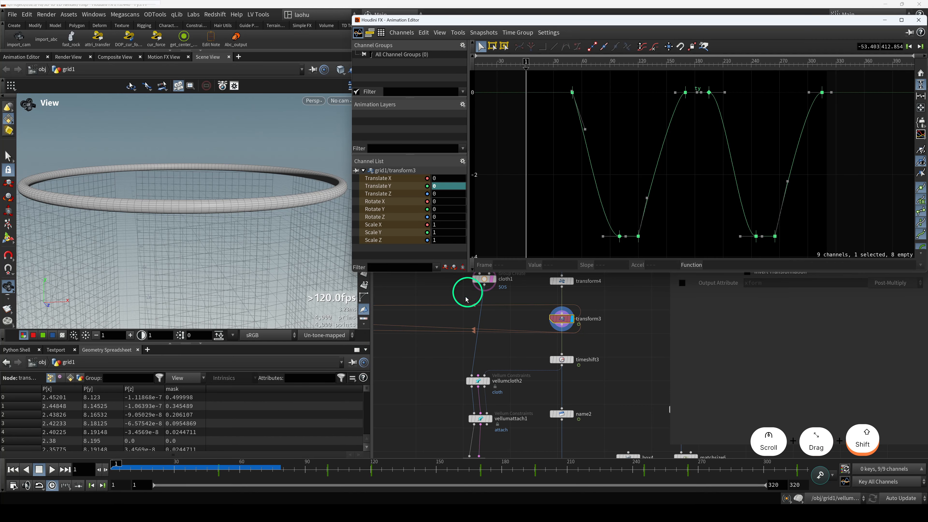
mouse_move(148, 471)
left_mouse_down()
mouse_move(379, 461)
mouse_move(587, 435)
mouse_move(826, 429)
mouse_move(891, 36)
left_mouse_up()
left_click_drag(789, 25, 746, 37)
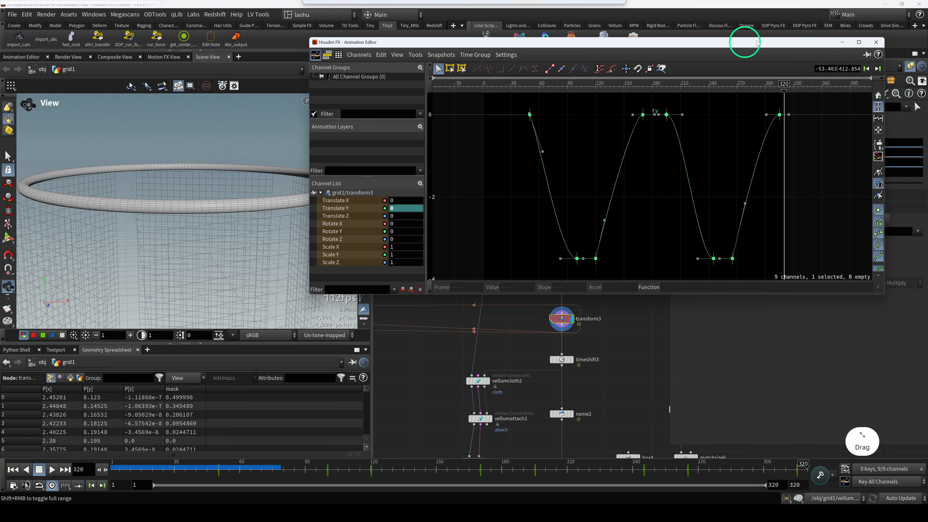
left_click(569, 304)
Select name2 and review the primitive name tube it assigns to the ring
left_click_drag(529, 351, 536, 266)
left_click_drag(544, 279, 575, 295)
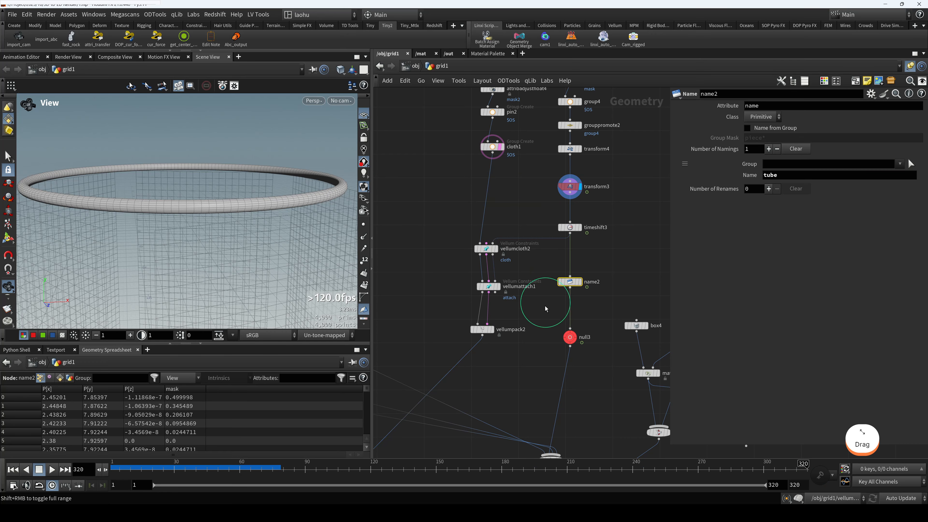
middle_click_drag(547, 309, 562, 294)
Select vellumcloth2 and review its drag, stretch and bend settings
left_click_drag(472, 230, 511, 276)
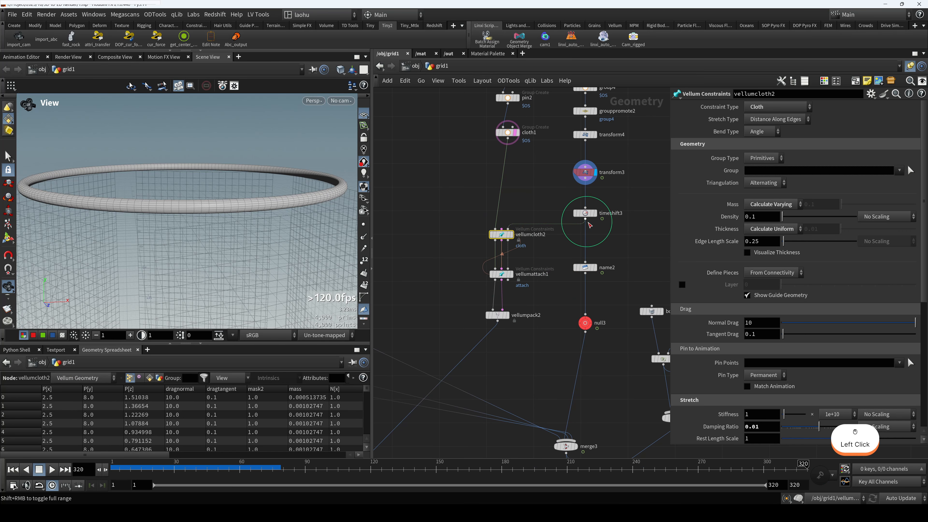
scroll(753, 285, "down", 8)
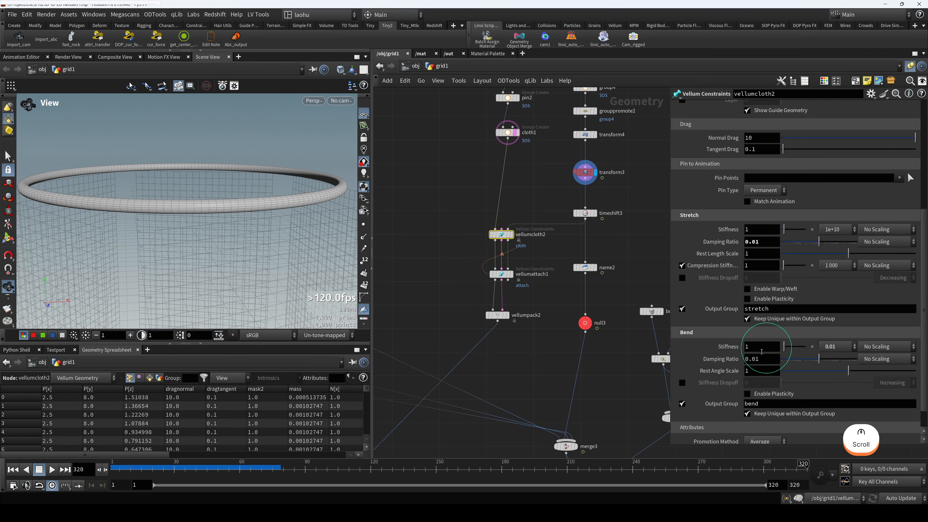
scroll(534, 276, "down", 2)
left_click_drag(321, 238, 219, 243)
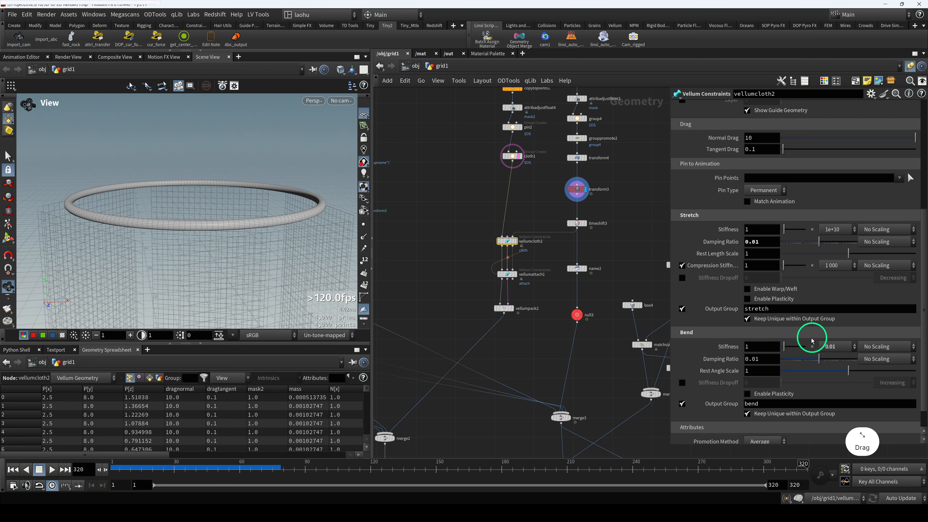
Display vellumcloth2, frame all the panels in the view, and turn off the mask2 attribute visualization
left_click(513, 156)
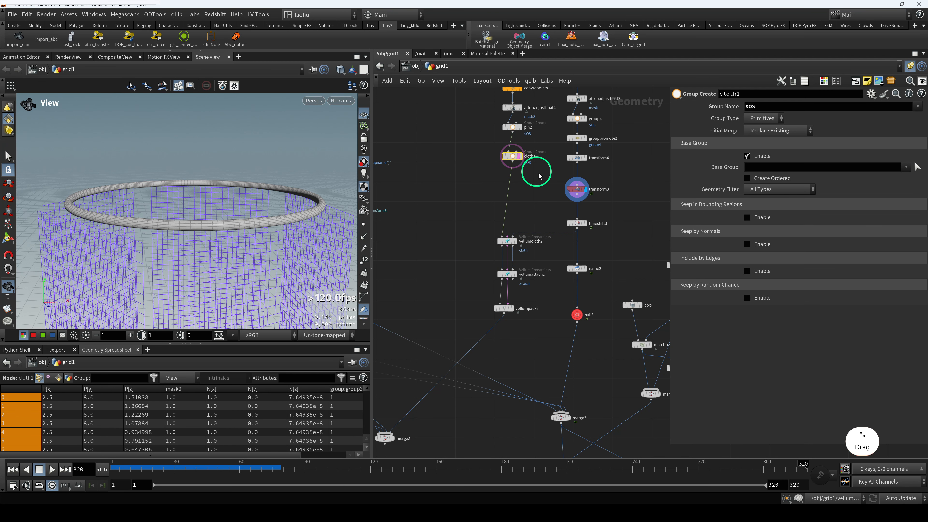
left_click(507, 241)
key("h")
scroll(260, 229, "down", 3)
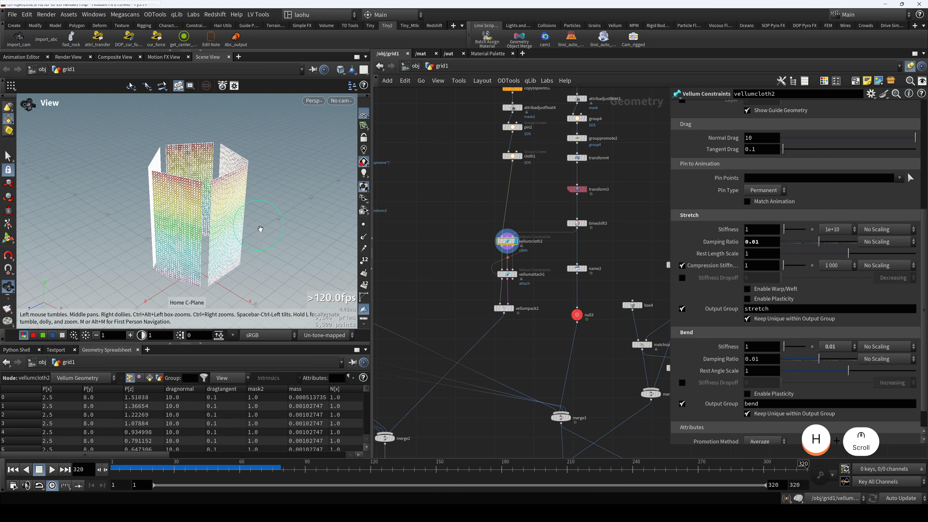
middle_click(507, 241)
left_click(455, 257)
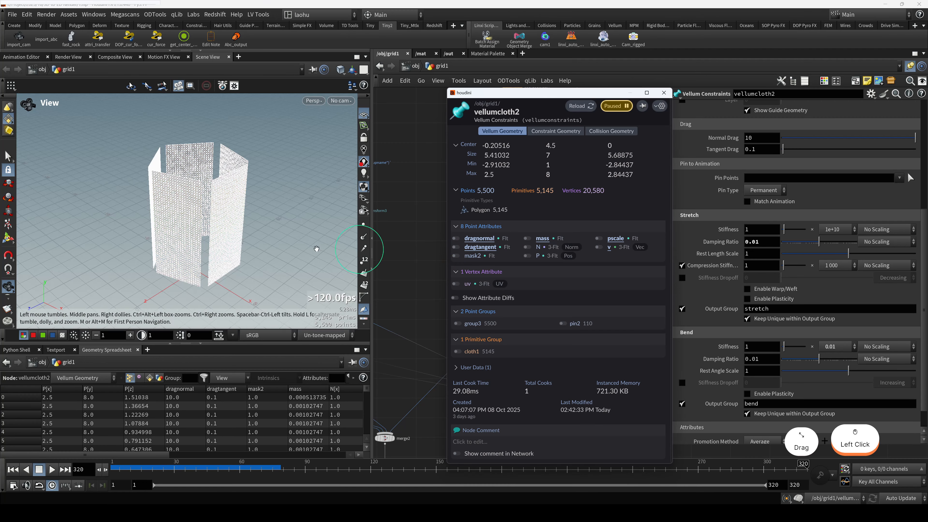
Display the cloth1 group node and inspect its geometry info and the panels in the view
left_click_drag(433, 200, 452, 204)
left_click(533, 163)
left_click_drag(178, 220, 279, 232)
scroll(511, 156, "up", 2)
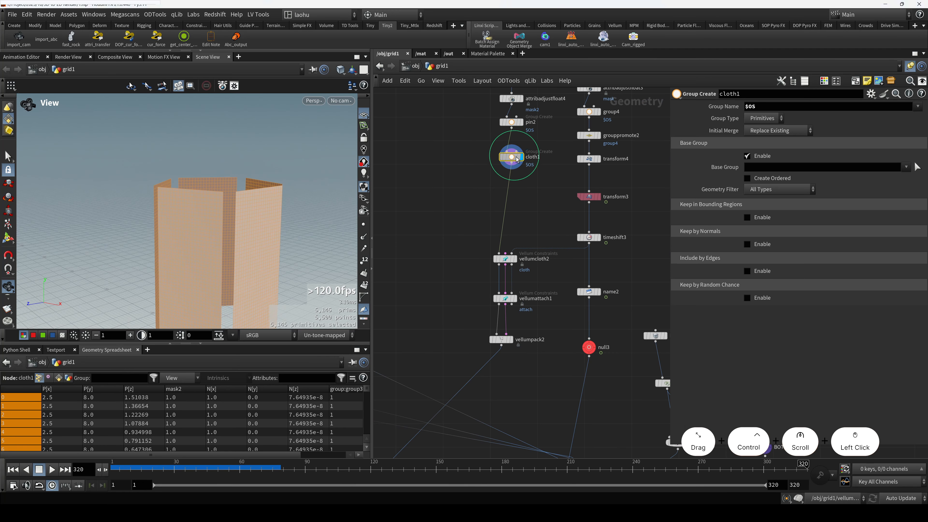
middle_click_drag(512, 156, 533, 196, "ctrl")
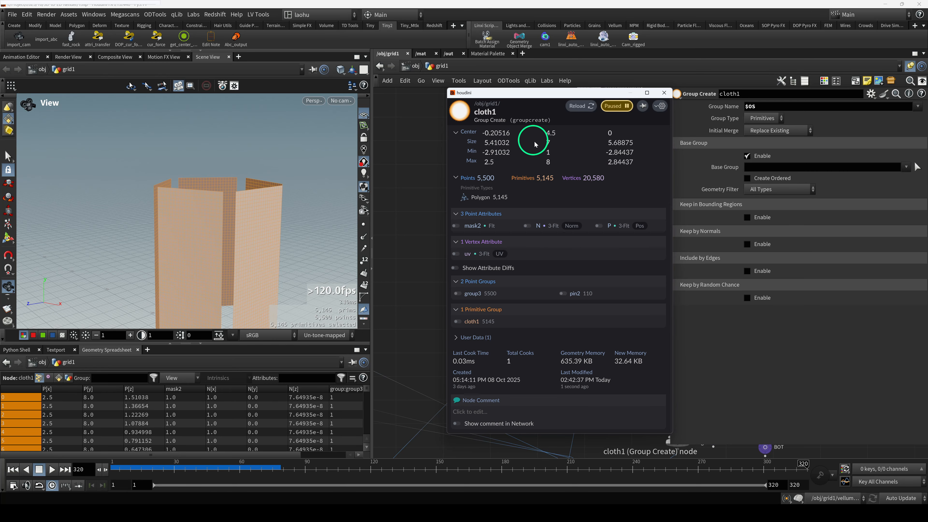
left_click(244, 234)
left_click_drag(245, 235, 255, 228)
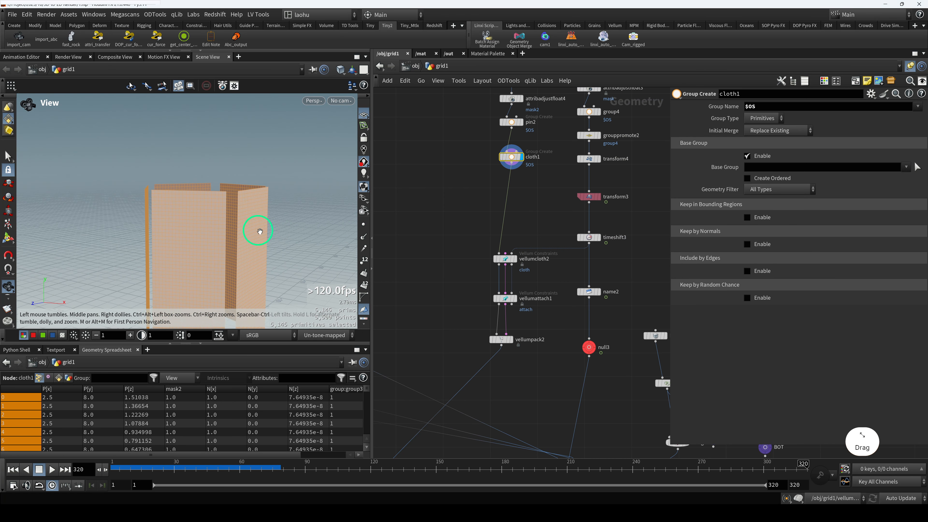
Display grid3 at the start of the panel chain and inspect its size, rows, columns and geometry info
scroll(464, 186, "down", 2)
scroll(463, 186, "up", 3)
middle_click_drag(463, 186, 508, 206)
left_click_drag(535, 156, 535, 156)
key("r")
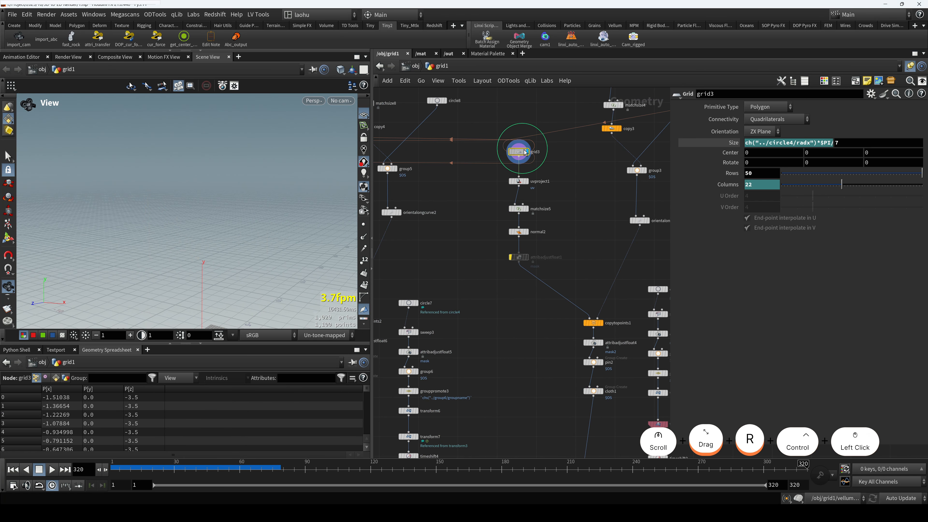
middle_click(520, 152, "ctrl")
Display cloth1 again and review the drag, stretch and bend settings of vellumcloth2
left_click(525, 418)
middle_click_drag(525, 421, 467, 259)
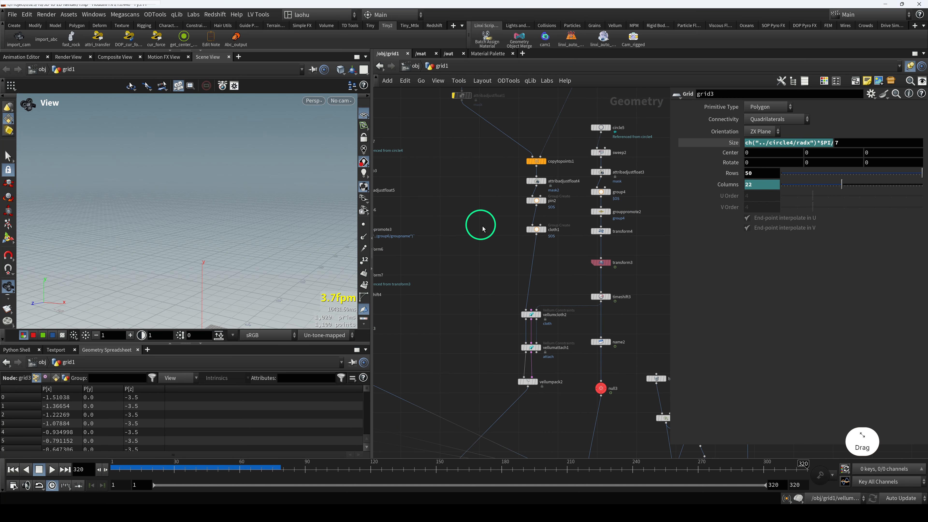
left_click_drag(482, 227, 542, 245)
key("r")
left_click_drag(395, 296, 422, 308)
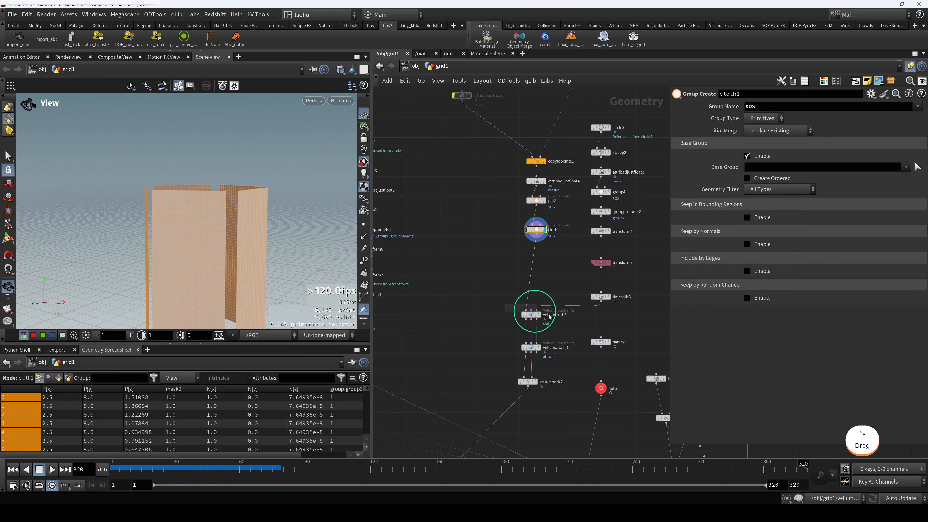
left_click_drag(550, 317, 550, 317)
scroll(819, 323, "down", 5)
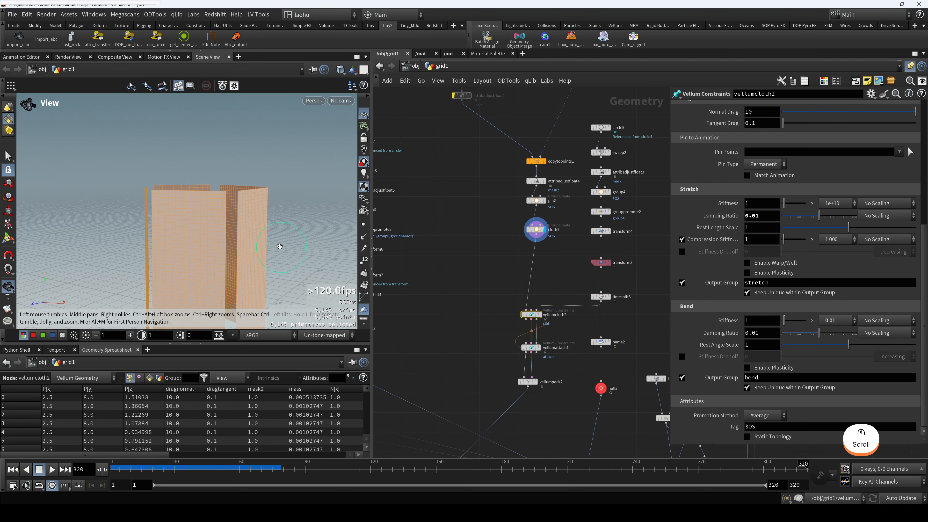
scroll(279, 241, "down", 4)
middle_click_drag(242, 238, 230, 194)
Duplicate the Vellum solver below vellumunpack1, place the copy beside vellumpack2, and return to frame 1
middle_click_drag(480, 303, 532, 297)
middle_click_drag(472, 409, 491, 288)
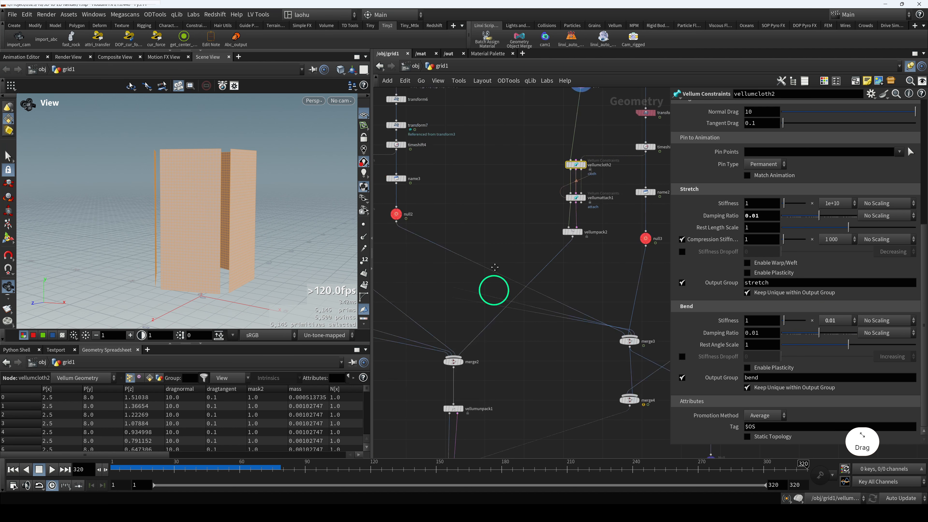
left_click_drag(449, 410, 514, 176, "alt")
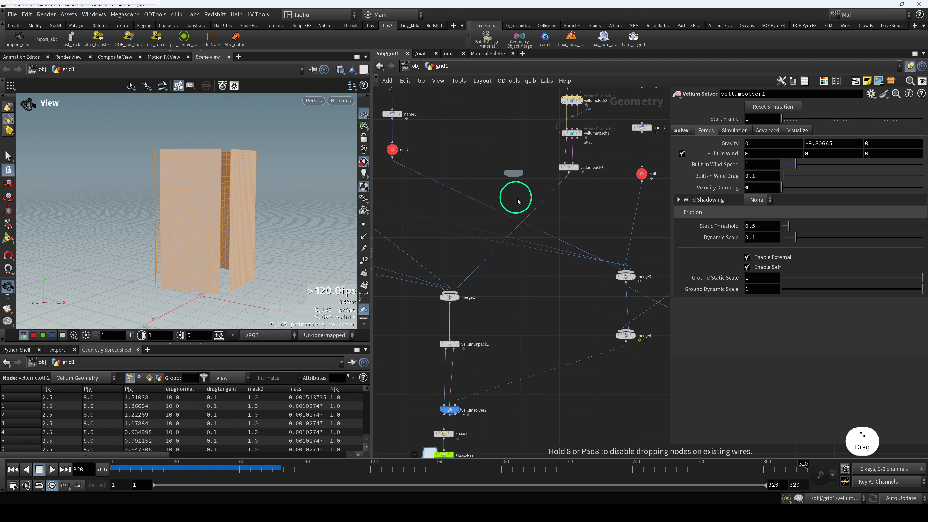
key("Escape")
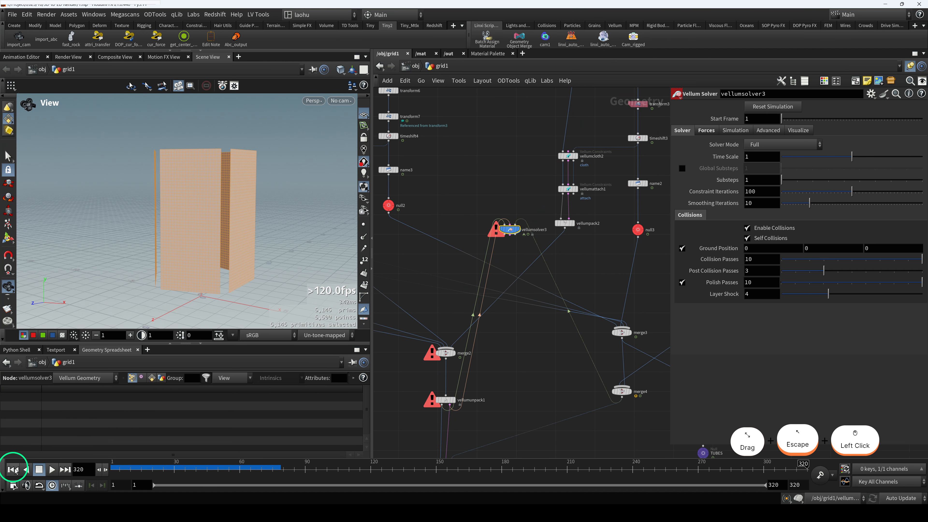
left_click(13, 470)
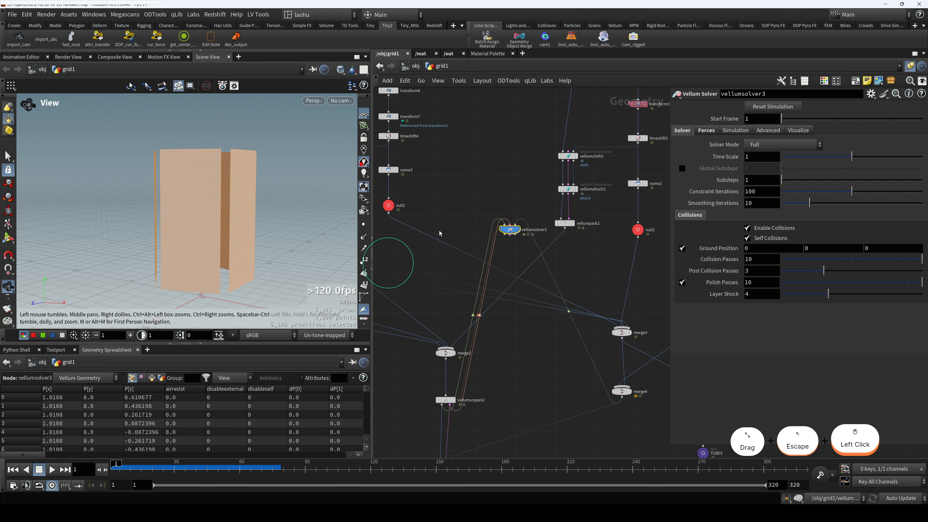
Detach vellumsolver3 from its inherited inputs, feed it from a copy of the vellumcloth2 and vellumattach1 nodes, and display the copied cloth node
middle_click_drag(503, 184, 497, 208)
left_click_drag(462, 277, 548, 273)
scroll(539, 211, "up", 3)
left_click_drag(570, 220, 460, 258)
key("Escape")
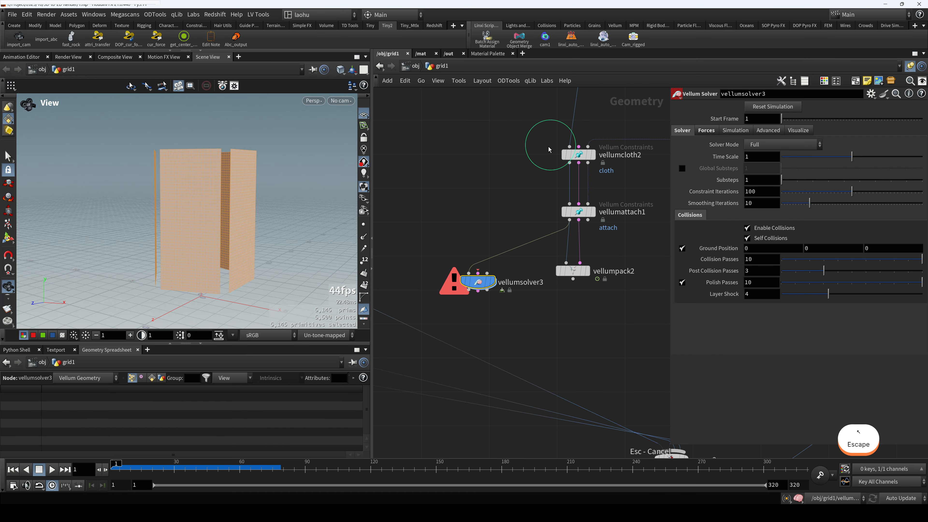
left_click_drag(549, 146, 470, 252)
left_click(484, 154)
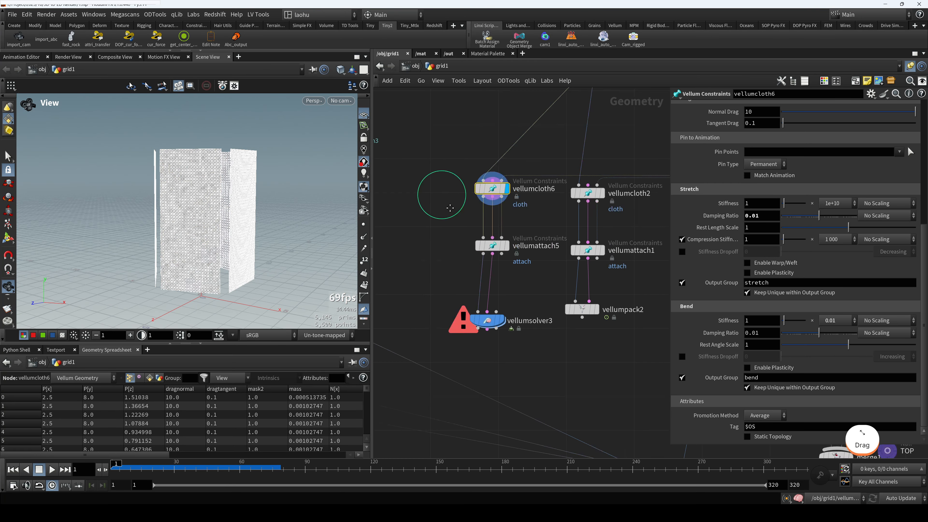
Replace the copied vellumcloth6 node with a fresh Vellum Configure Cloth node wired above vellumattach5
key("Tab")
type("vellumco")
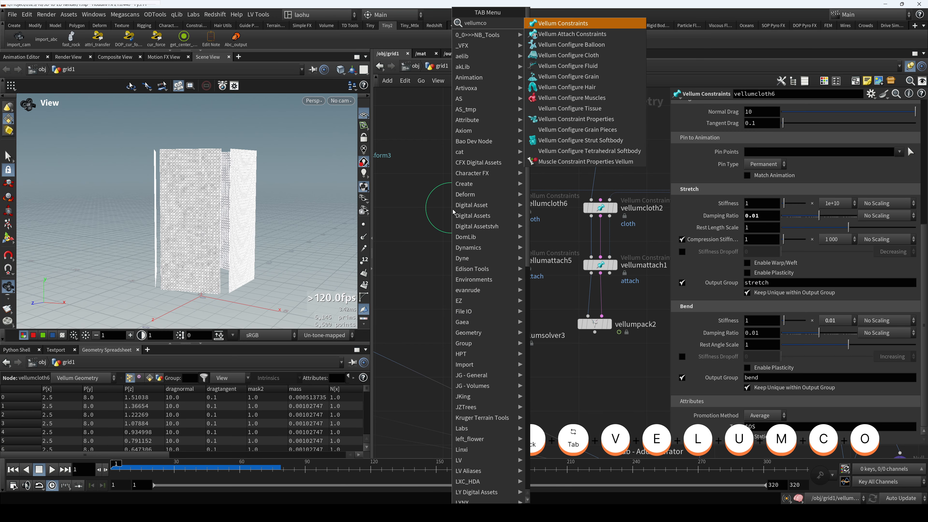
key("BackSpace")
key("BackSpace")
type("lo")
key("BackSpace")
key("BackSpace")
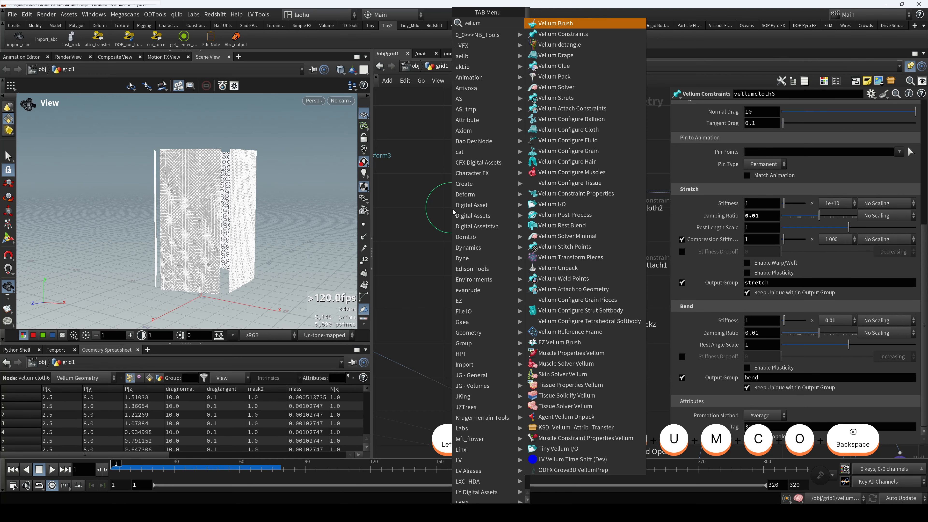
type("clo")
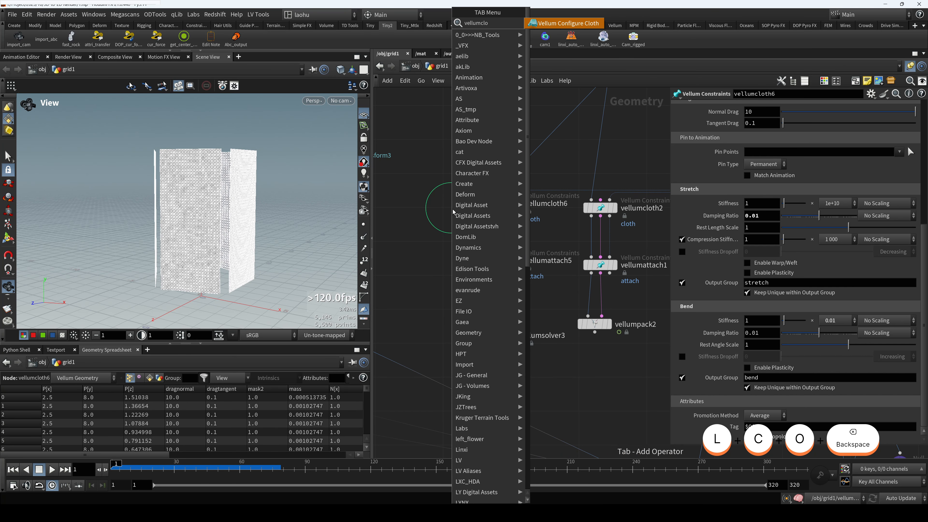
key("Return")
left_click_drag(455, 207, 503, 223)
left_click(512, 205)
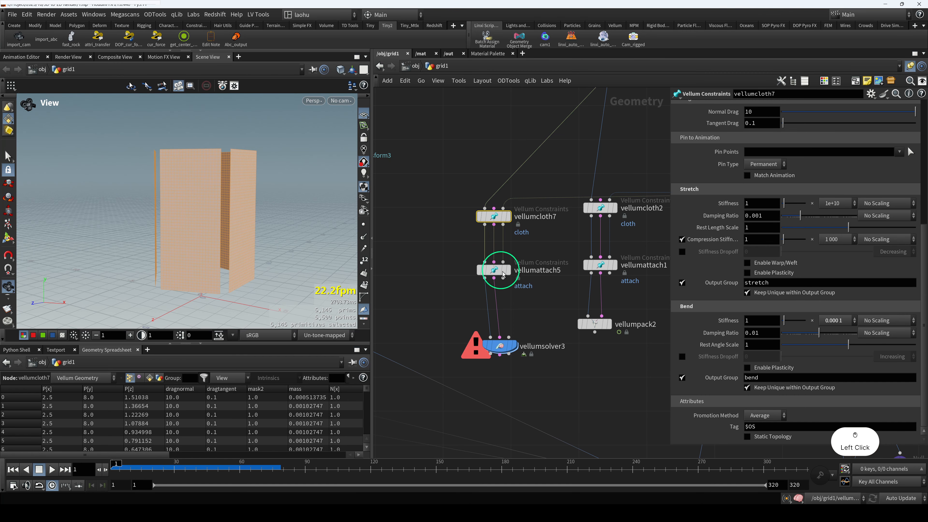
Connect the remaining vellumattach5 output to vellumsolver3 and display the solver
left_click_drag(512, 322, 511, 323)
left_click_drag(453, 326, 491, 355)
key("r")
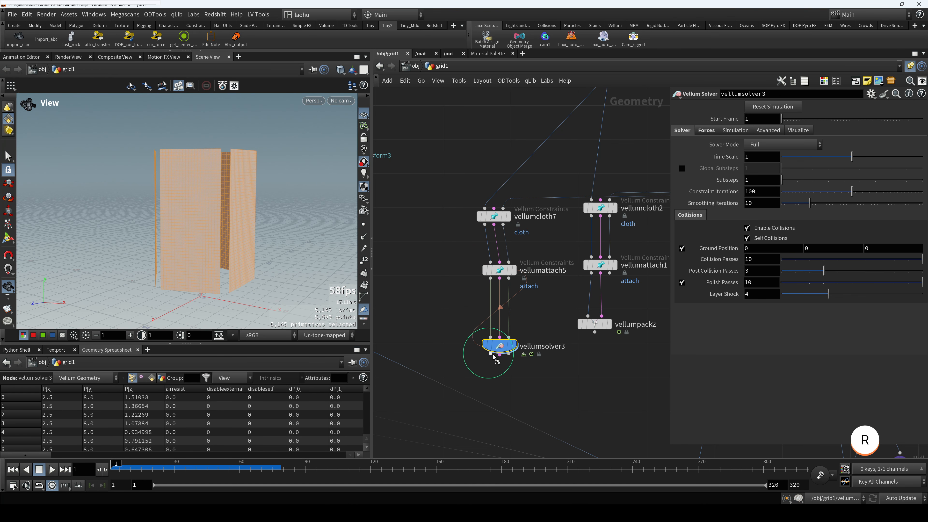
left_click_drag(223, 259, 206, 256)
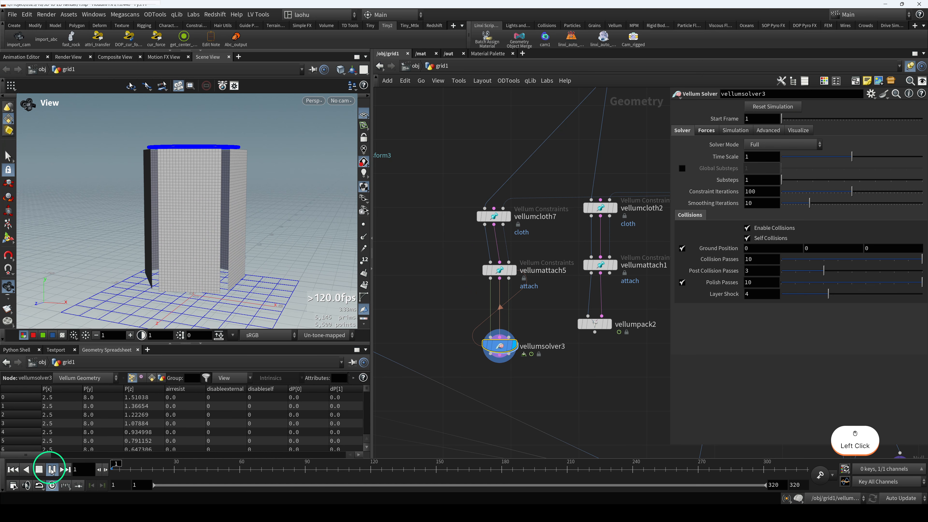
Play the vellumsolver3 simulation to frame 121, pausing at frame 86 to examine the cloth hitting the ground
left_click(53, 470)
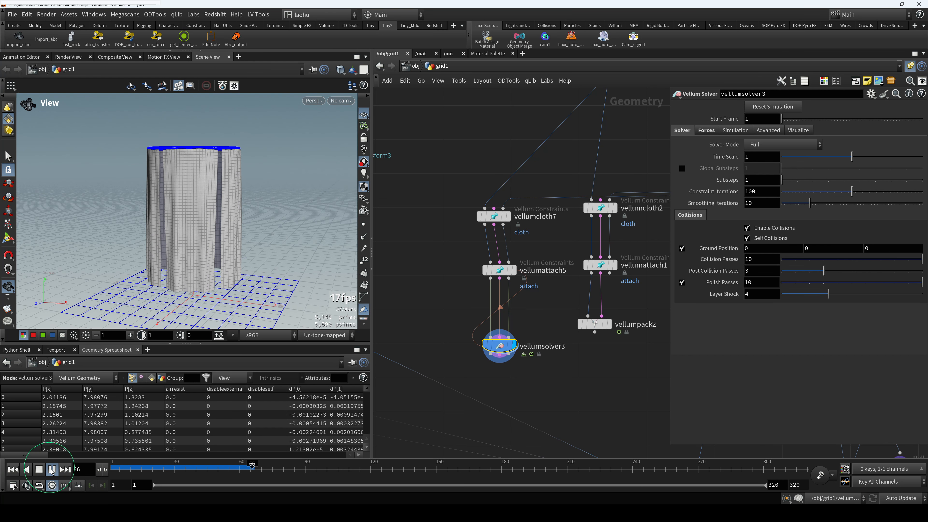
scroll(188, 278, "up", 2)
scroll(188, 278, "up", 4)
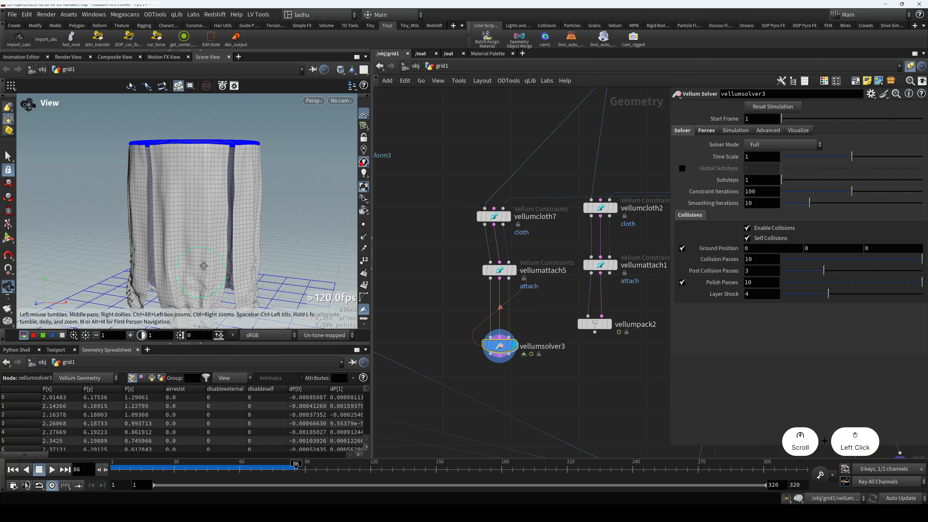
middle_click_drag(188, 278, 186, 240)
left_click(52, 471)
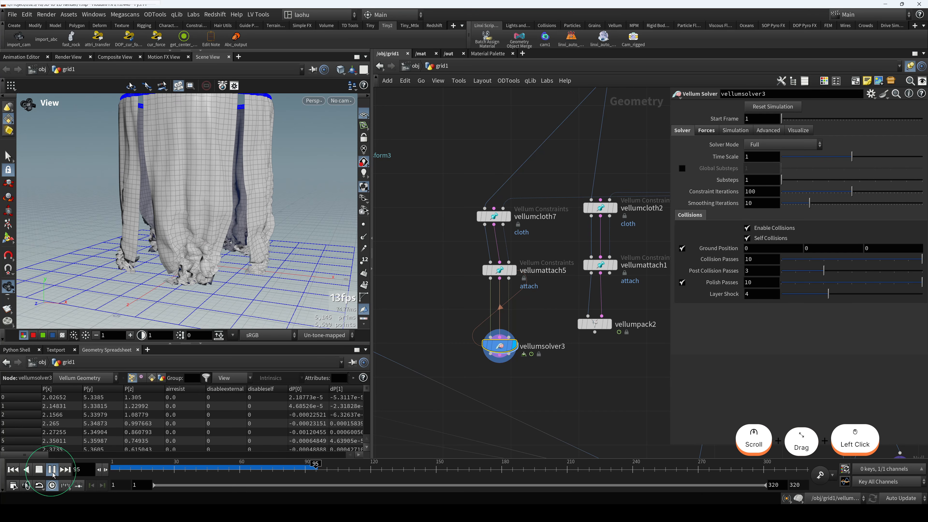
left_click(53, 473)
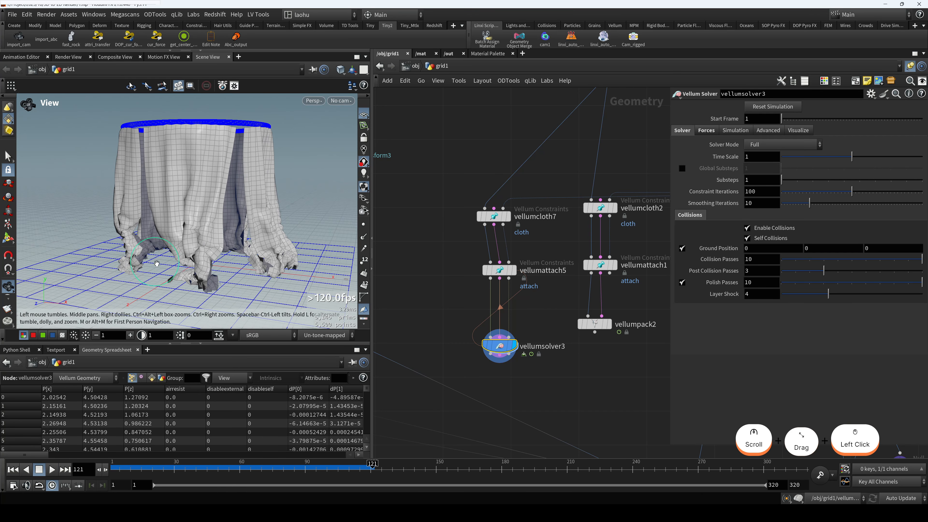
Scrub back through the cached simulation, play on to frame 139, and examine the crumpled panel bottoms at frame 117
left_click_drag(189, 476, 261, 474)
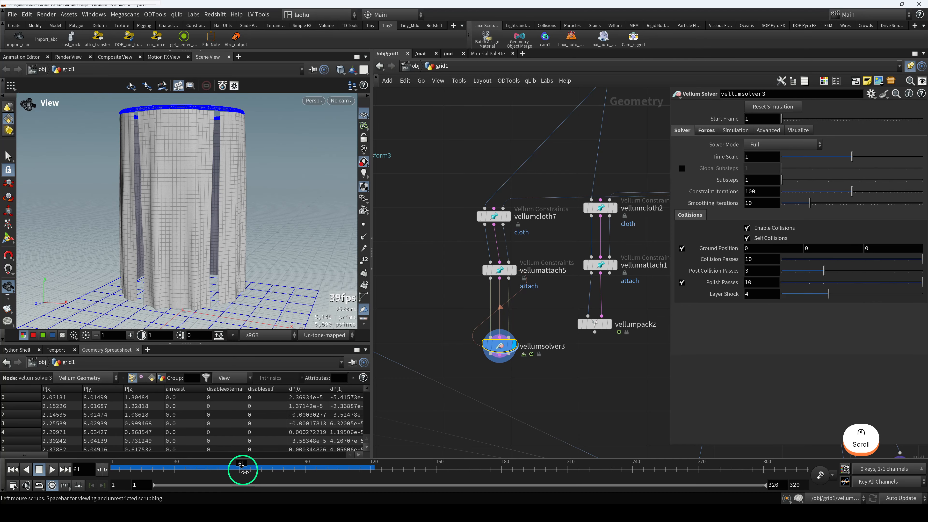
left_click_drag(171, 256, 164, 278)
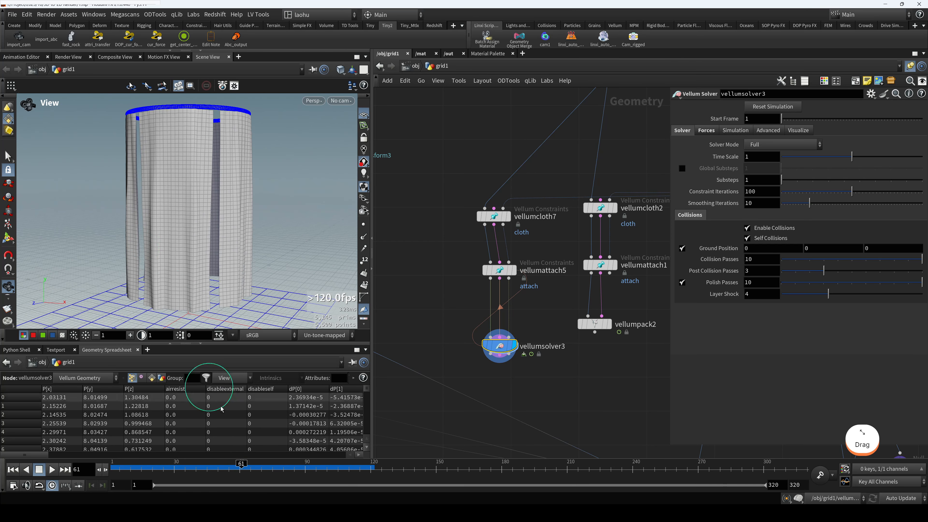
left_click_drag(242, 470, 354, 469)
middle_click_drag(209, 293, 204, 249)
scroll(188, 285, "up", 5)
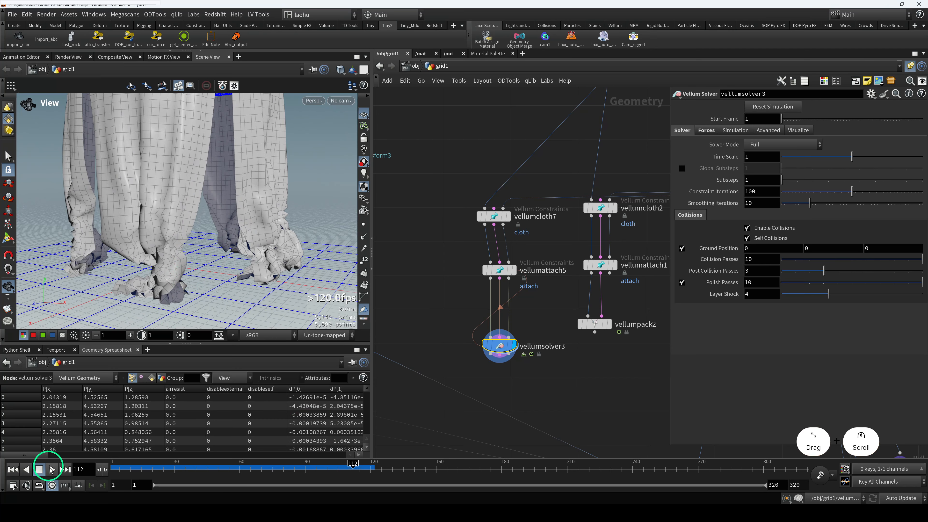
left_click(51, 469)
left_click(153, 277)
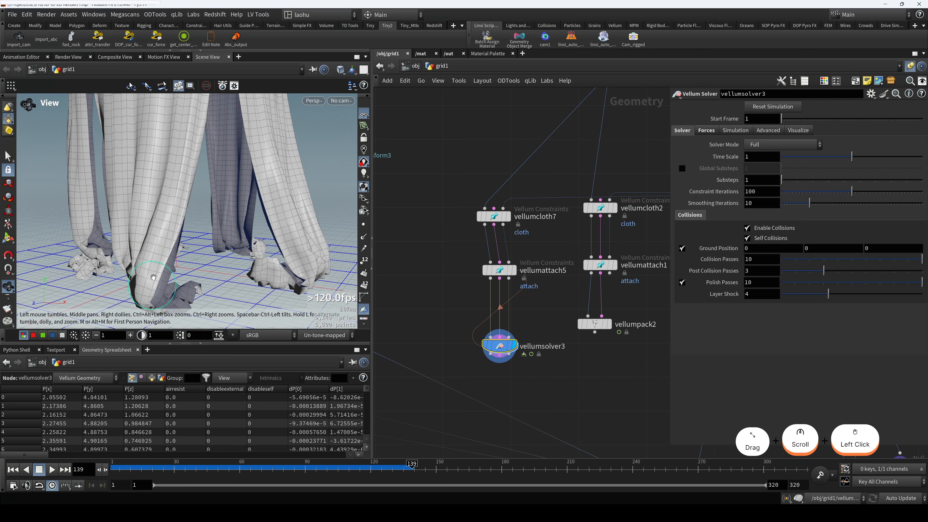
left_click_drag(154, 277, 187, 272)
left_click_drag(389, 474, 364, 469)
left_click_drag(157, 284, 285, 240)
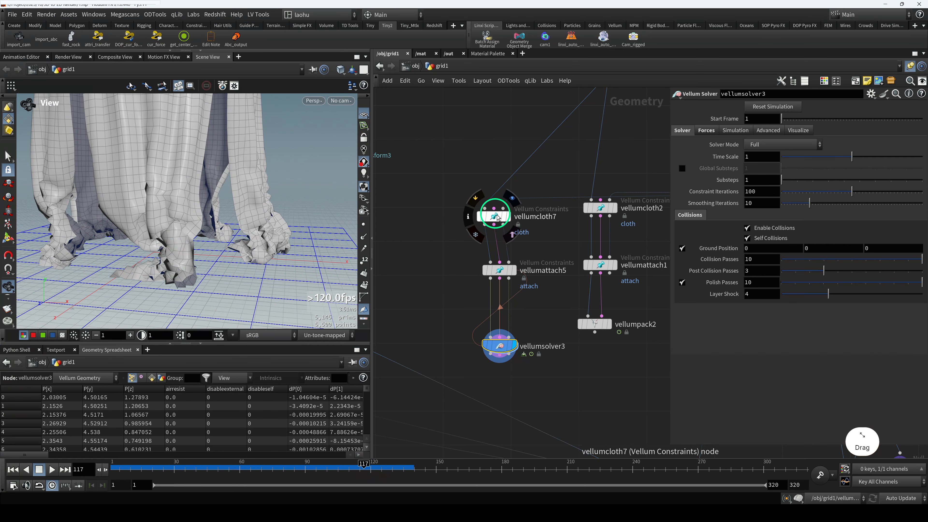
Align vellumcloth7, vellumattach5 and vellumsolver3 in one column beside the vellumcloth2 chain
left_click_drag(498, 218, 503, 221)
left_click_drag(497, 346, 497, 323)
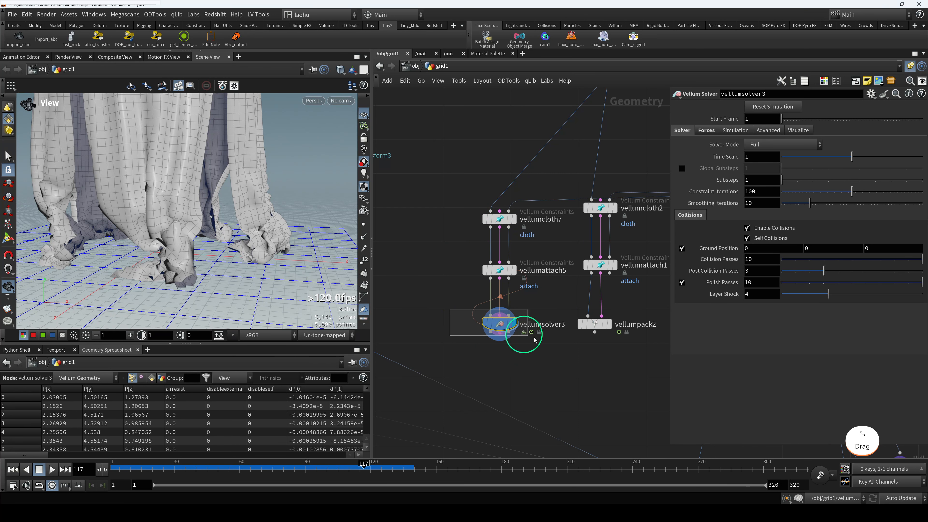
scroll(244, 249, "down", 5)
left_click_drag(245, 249, 201, 253)
left_click(503, 221)
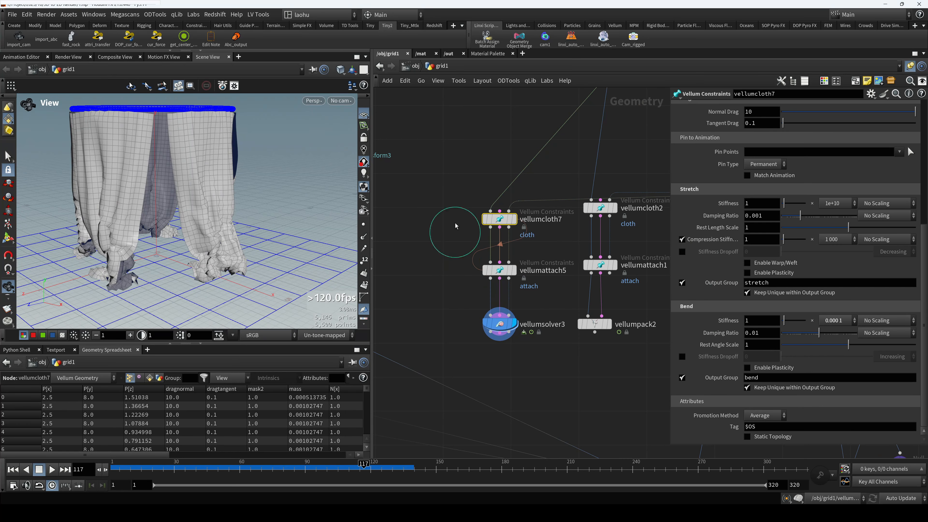
left_click_drag(500, 324, 490, 309)
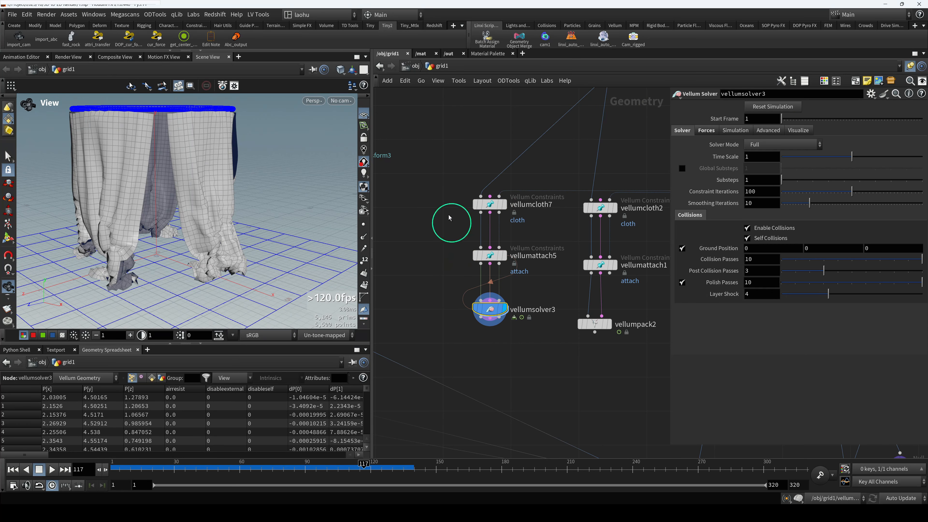
Set the bend stiffness multiplier of vellumcloth7 to 0.01 and replay the vellumsolver3 simulation from the start
left_click_drag(439, 190, 484, 216)
scroll(201, 258, "up", 5)
left_click_drag(200, 258, 208, 263)
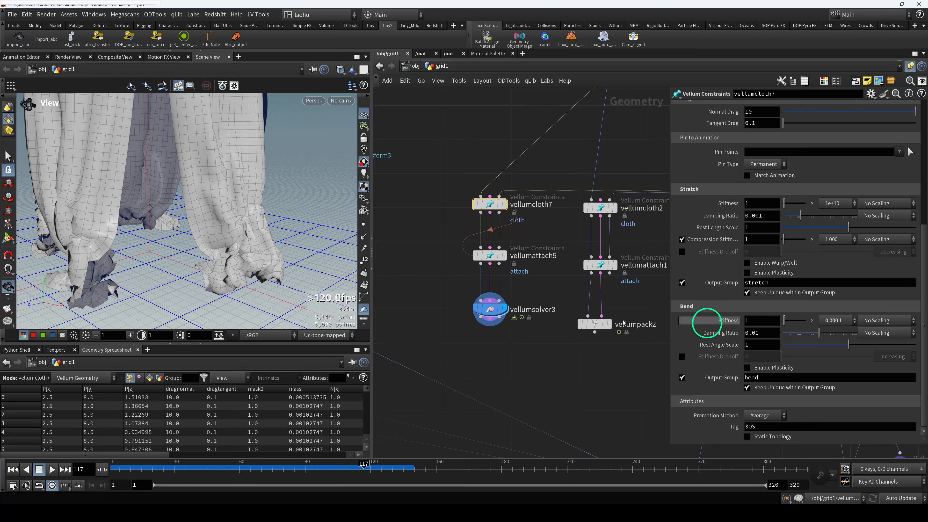
left_click_drag(205, 253, 219, 253)
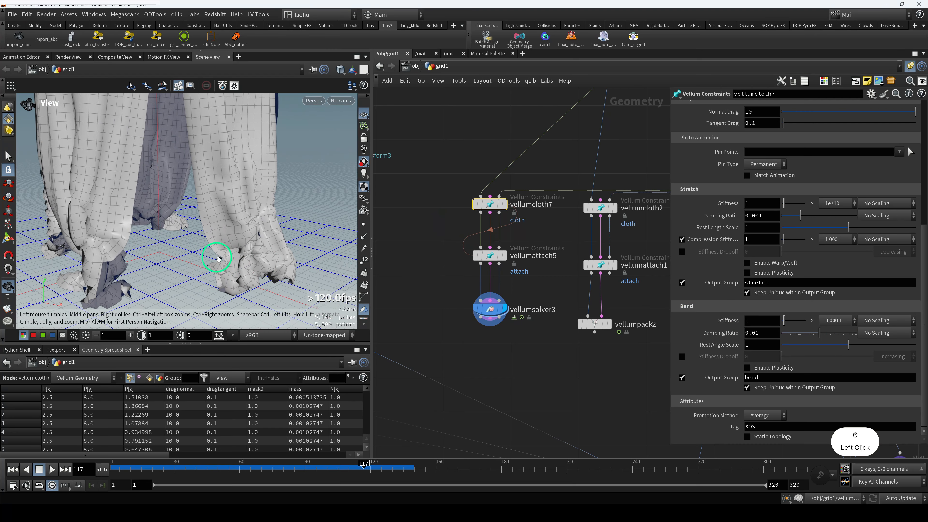
left_click(838, 321)
left_click(829, 224)
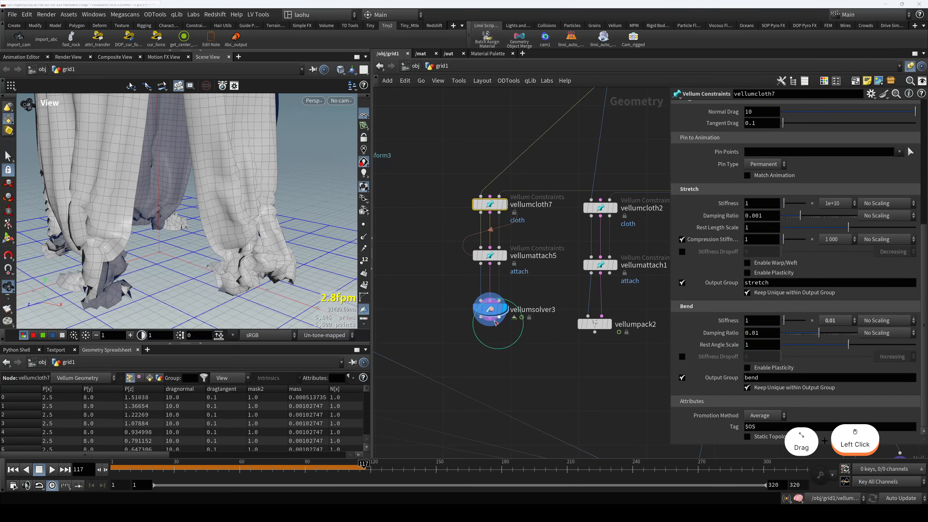
left_click(491, 310)
left_click(52, 470)
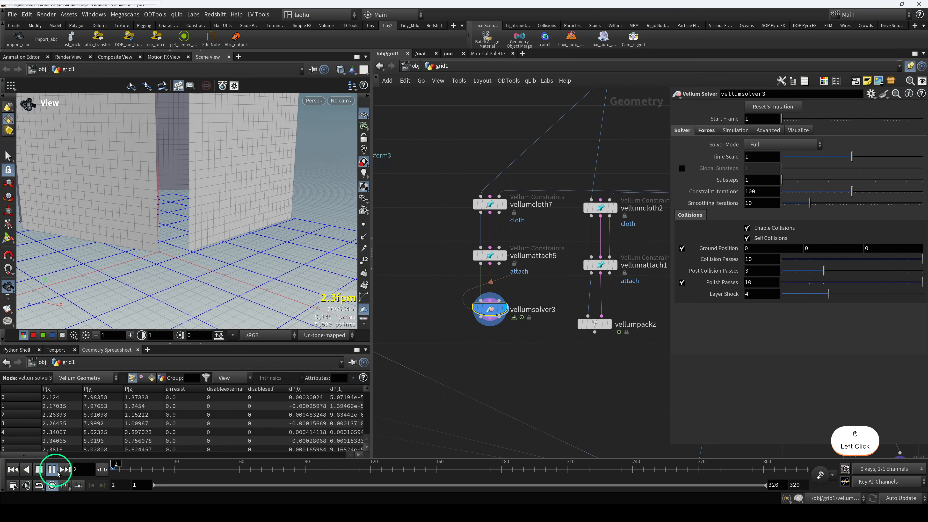
Play the vellumsolver3 simulation to frame 119 while watching the cloth panels fold against the ground
scroll(203, 271, "down", 5)
middle_click_drag(218, 244, 205, 214)
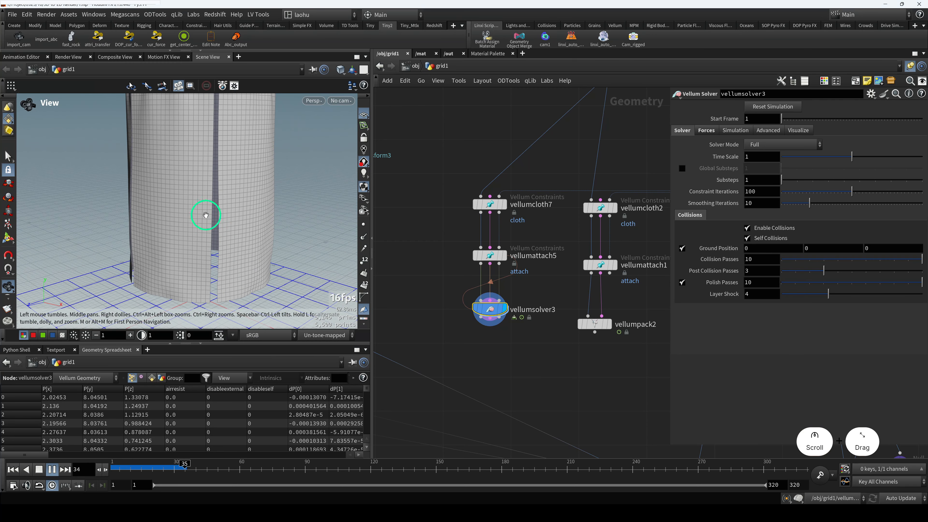
left_click_drag(205, 215, 222, 207)
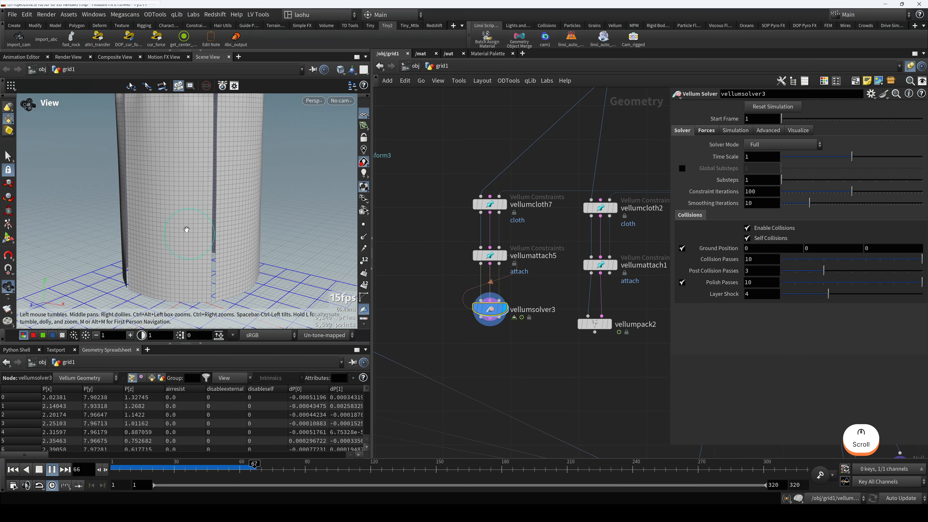
scroll(238, 253, "down", 5)
middle_click_drag(248, 273, 247, 245)
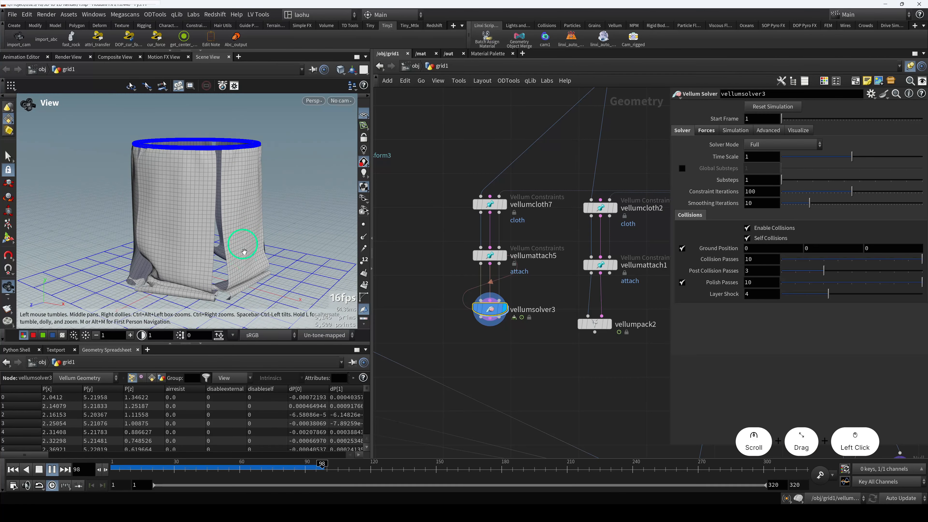
left_click(52, 470)
Examine the folded panel bottoms at frame 119 up close
scroll(208, 293, "up", 2)
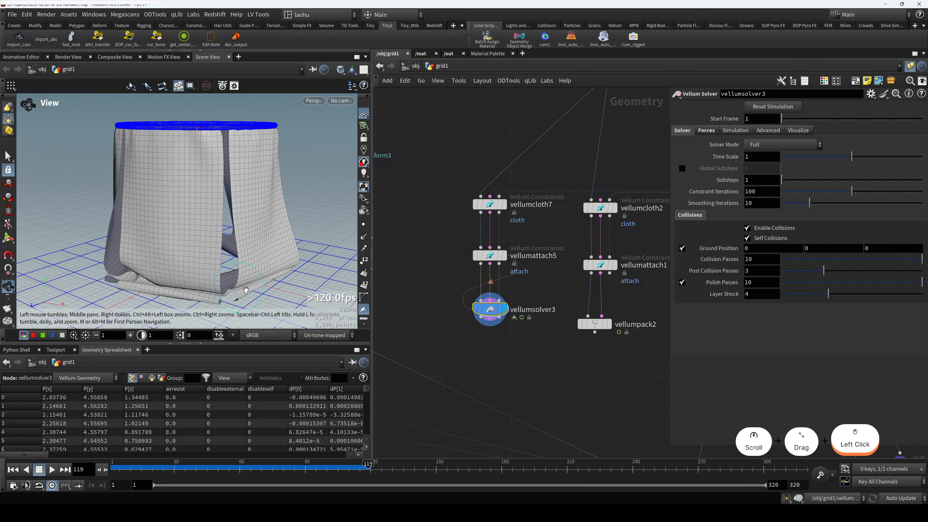
left_click_drag(237, 285, 263, 285)
scroll(216, 287, "up", 5)
scroll(228, 289, "up", 3)
scroll(212, 283, "up", 2)
scroll(241, 283, "down", 3)
Scrub through the cached simulation, view the whole cloth cylinder at frame 83, and return to frame 1
left_click_drag(261, 468, 285, 465)
key("h")
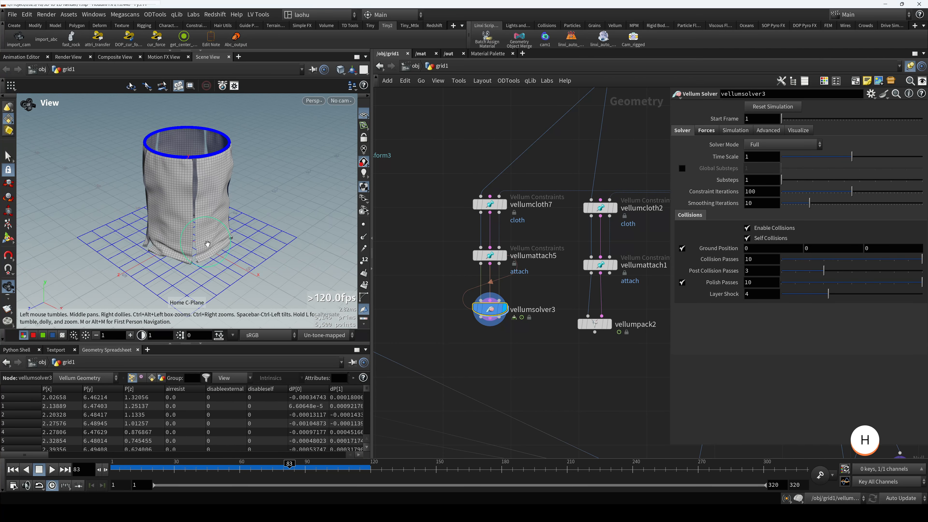
scroll(209, 242, "down", 1)
left_click_drag(209, 243, 150, 256)
left_click_drag(138, 466, 38, 458)
Undo the recent node moves and duplication until the vellumcloth7, vellumattach5 and vellumsolver3 test chain is gone
middle_click_drag(568, 225, 526, 239)
left_click(558, 221)
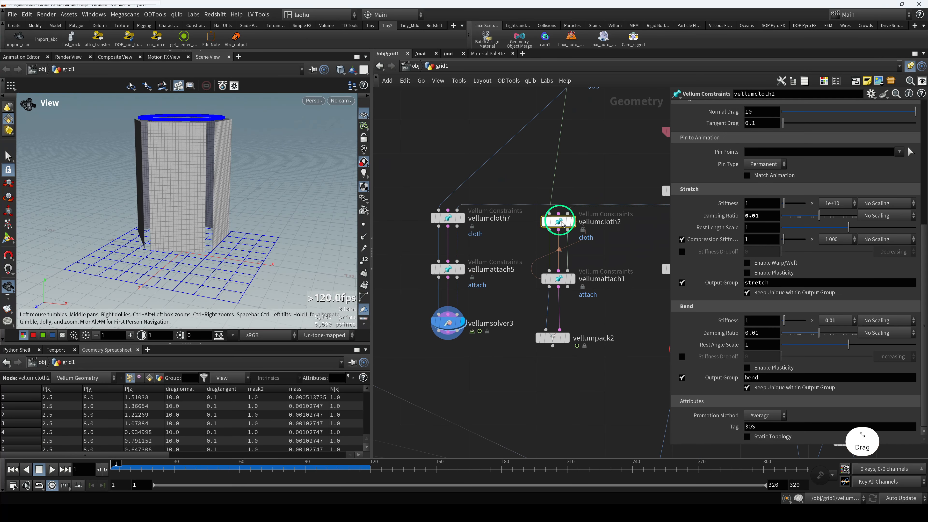
scroll(581, 296, "down", 5)
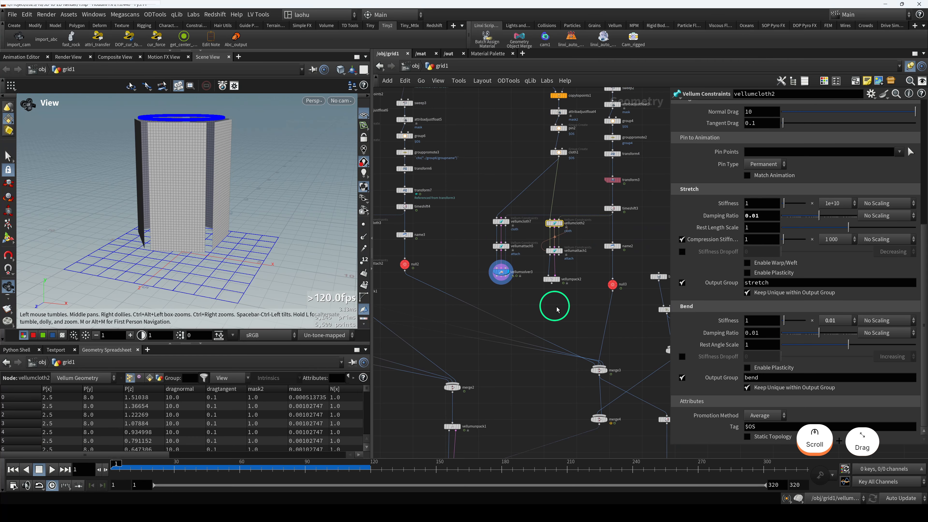
middle_click_drag(556, 310, 582, 302)
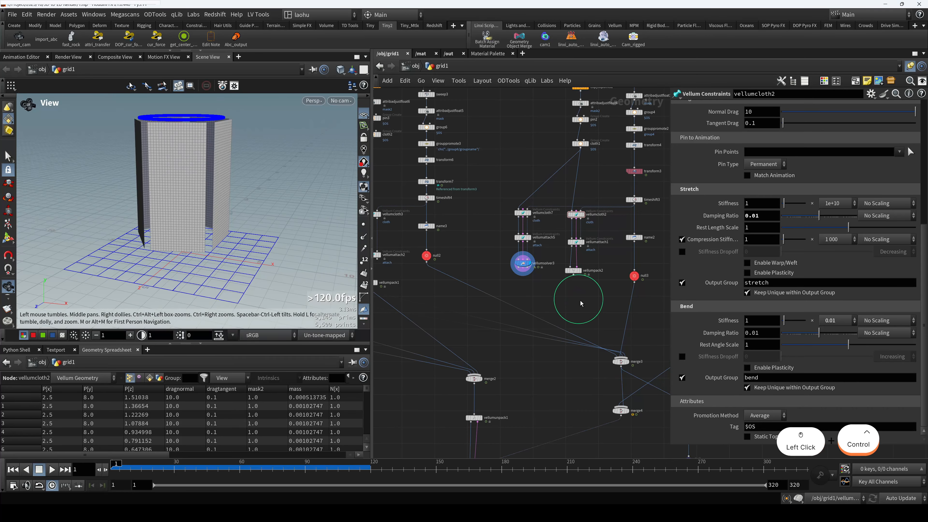
key("ctrl+z")
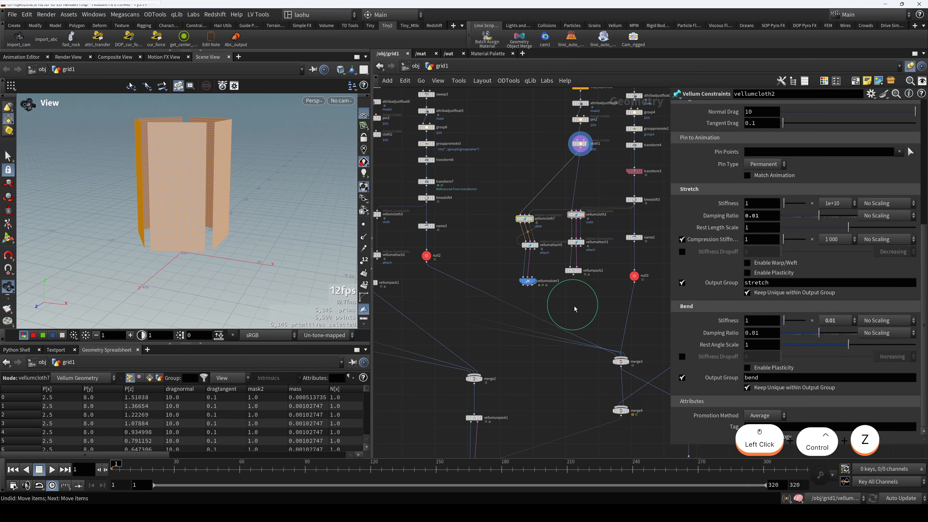
key("ctrl+z")
key("ctrl+z")
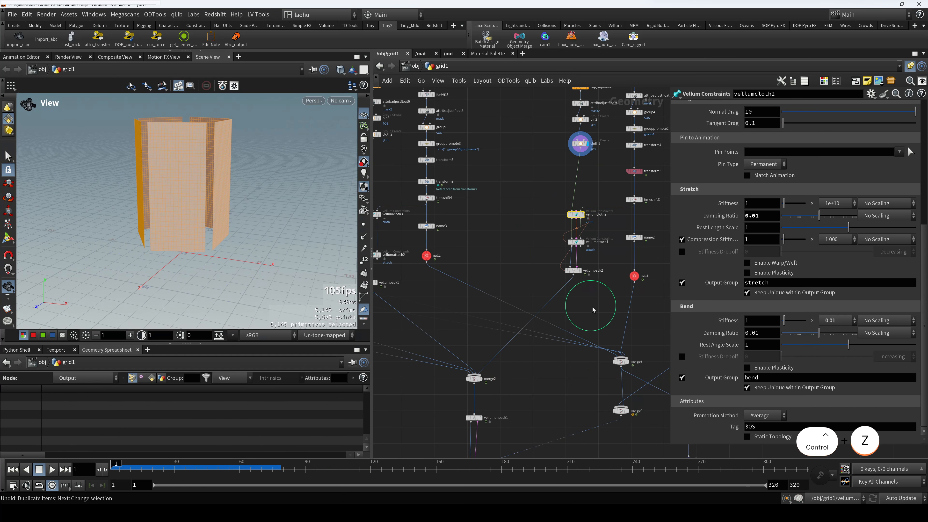
left_click(594, 309)
Display the ring at transform3 and the cloth panels at cloth1 to compare the simulation inputs
middle_click_drag(547, 267, 486, 310)
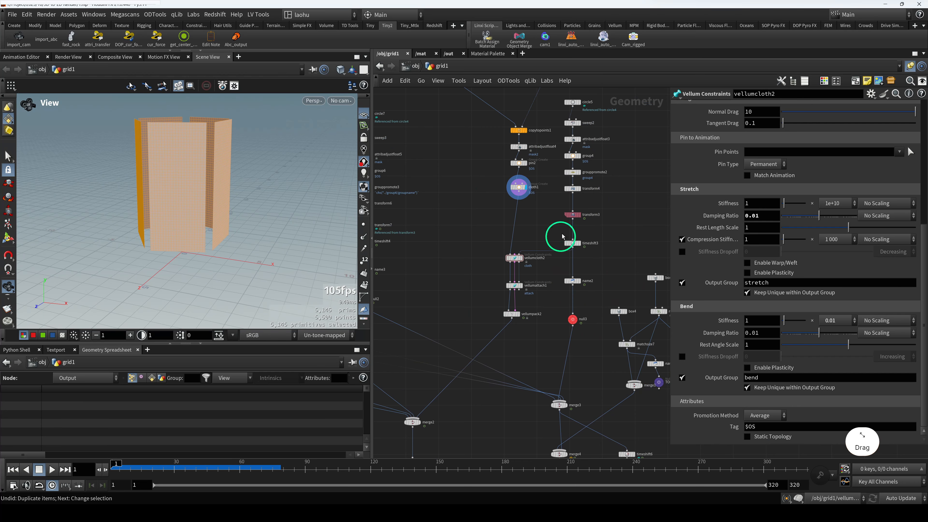
left_click_drag(559, 209, 584, 220)
key("r")
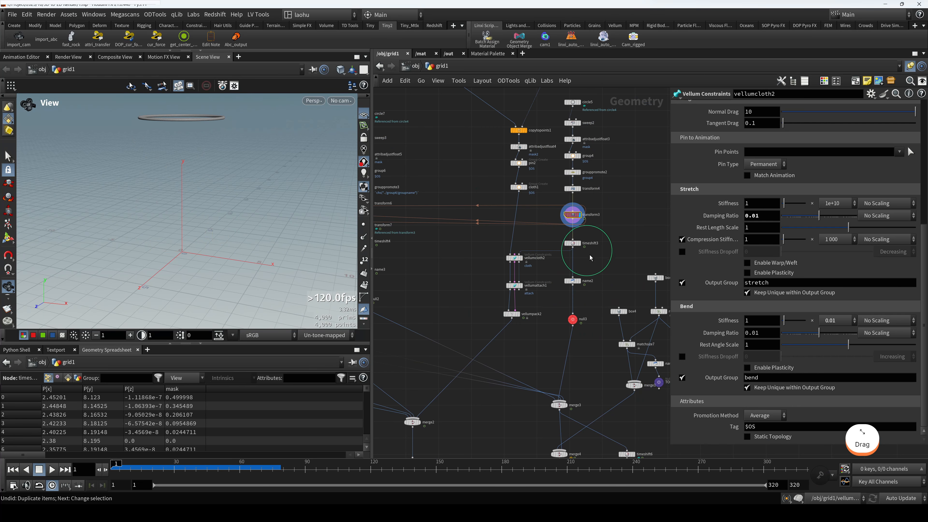
left_click(572, 244)
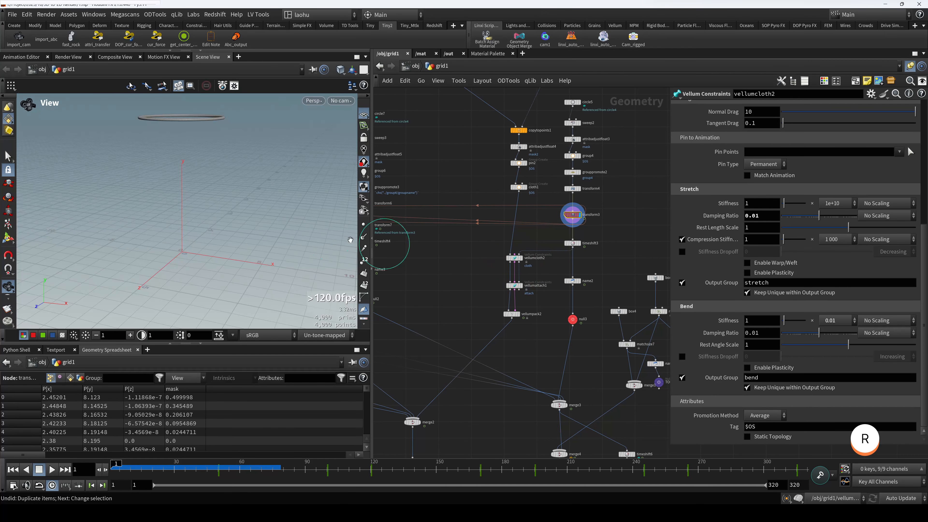
scroll(292, 232, "down", 3)
middle_click_drag(276, 228, 282, 248)
left_click_drag(497, 181, 524, 193)
key("r")
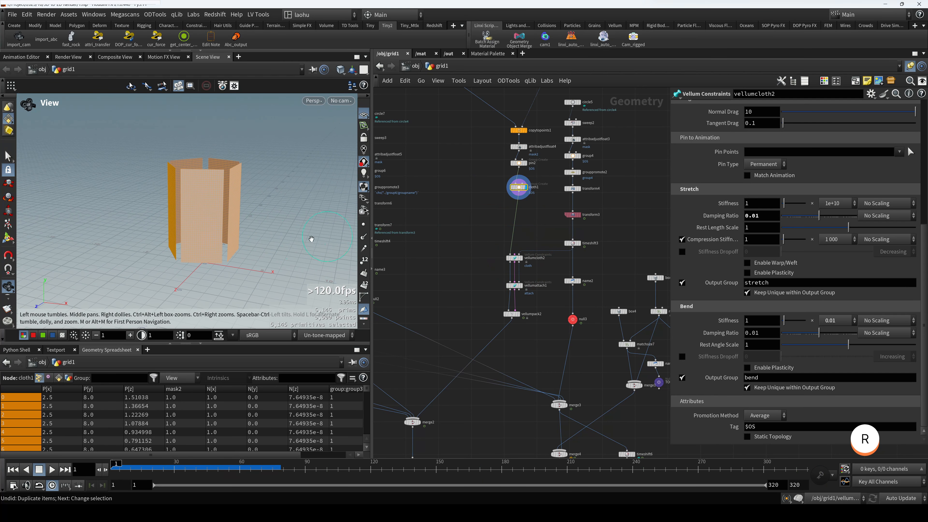
View the cloth1 panels from another angle and set the display to timeshift3
left_click_drag(311, 239, 227, 253)
scroll(554, 243, "up", 3)
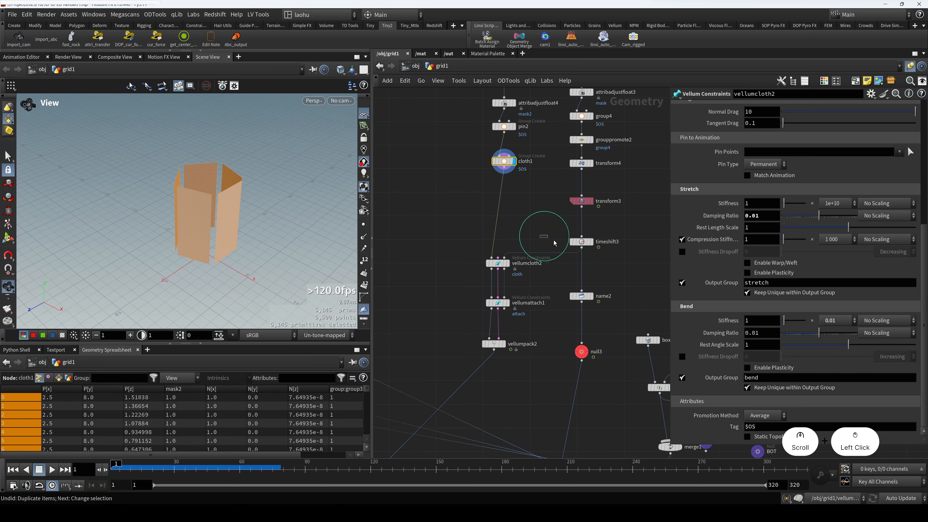
left_click_drag(554, 243, 584, 250)
key("r")
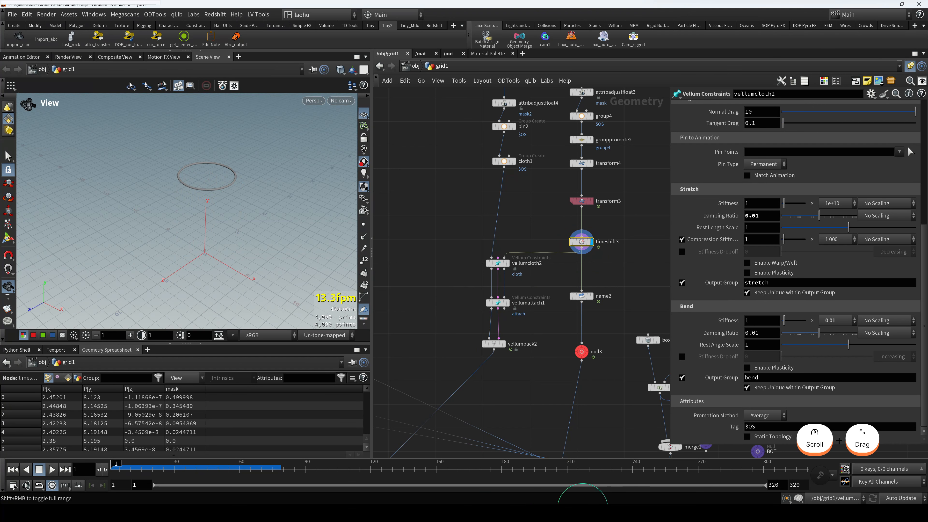
Switch to PotPlayer, play 3to2-audio.mp4, pausing as the cloth layers drop, and return to Houdini
mouse_move(541, 512)
left_click(570, 471)
left_click(43, 420)
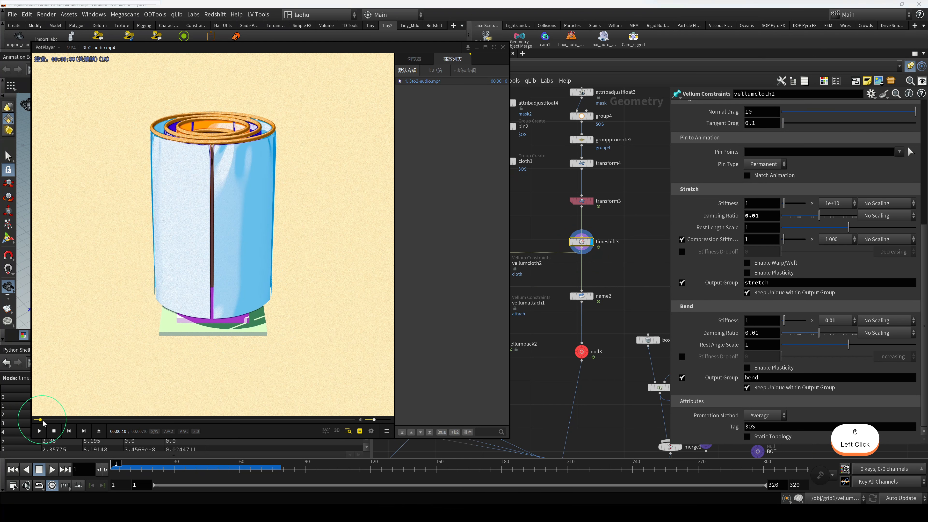
key("space")
key("space")
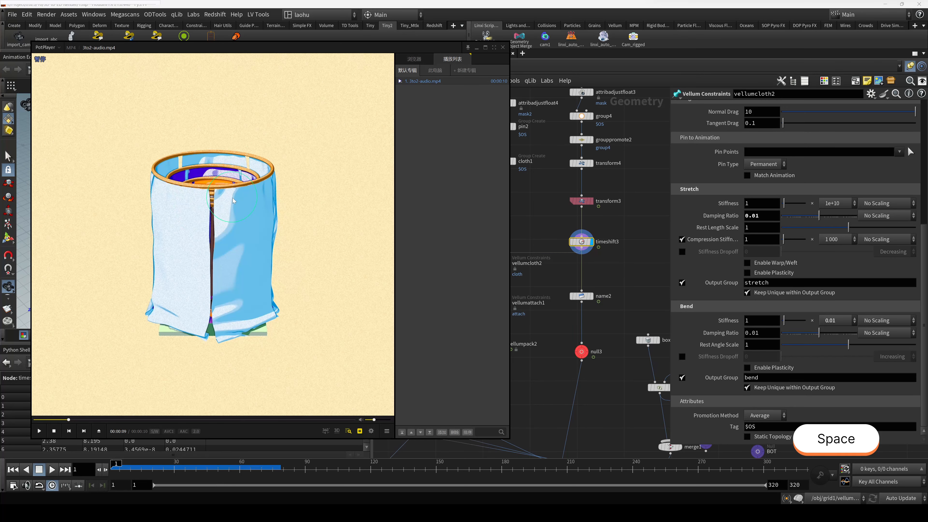
key("space")
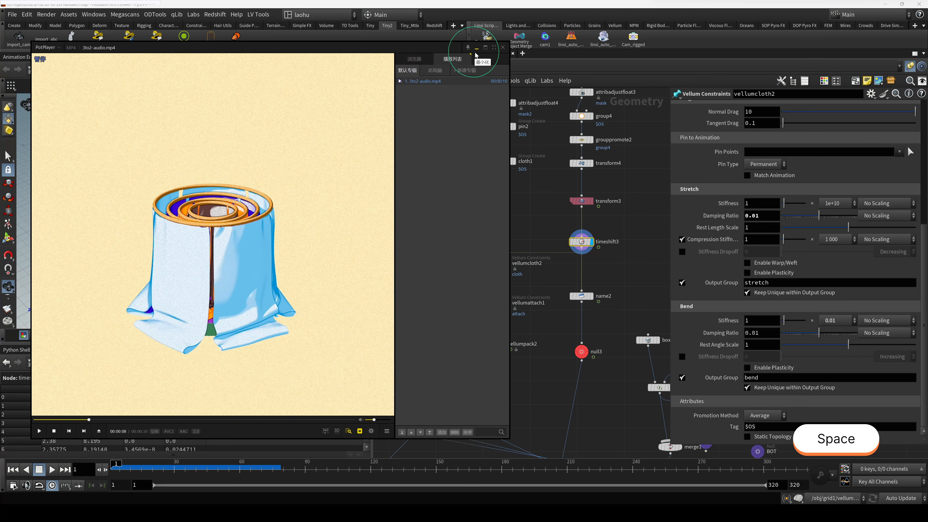
left_click(531, 191)
Display transform3 to compare its ring with timeshift3, and bring up the timeshift3 parameters
scroll(545, 226, "down", 2)
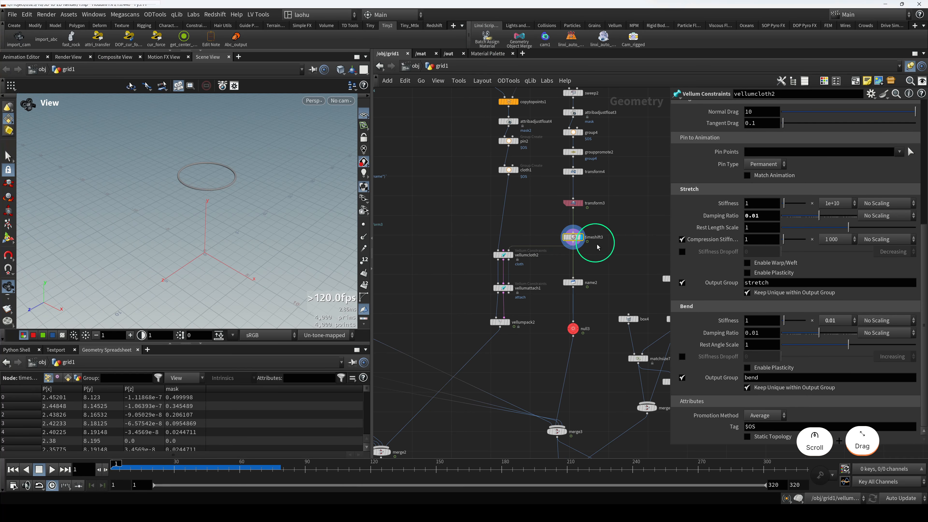
left_click_drag(574, 207, 576, 210)
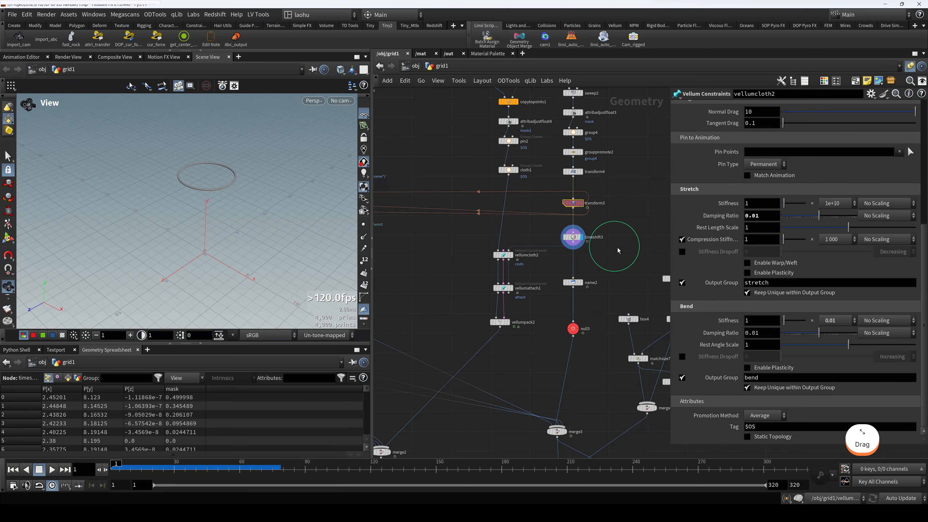
key("F6")
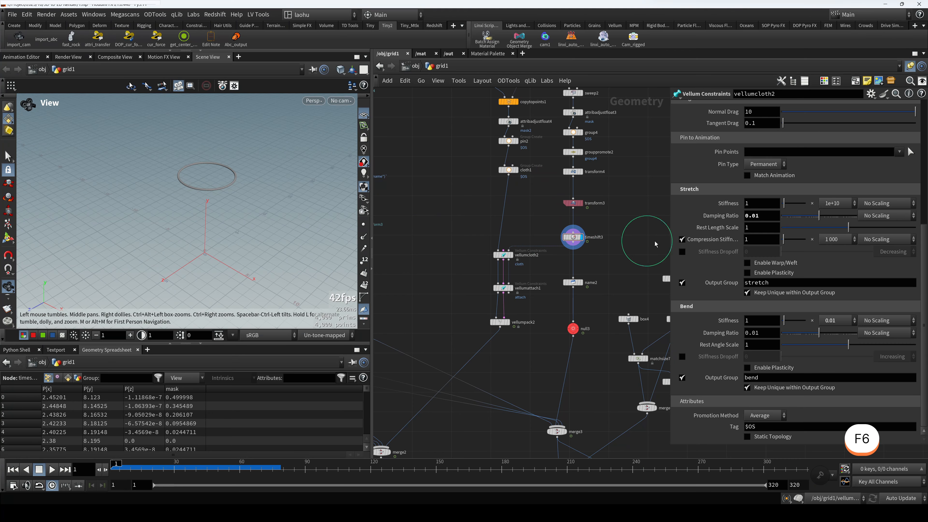
scroll(693, 233, "up", 10)
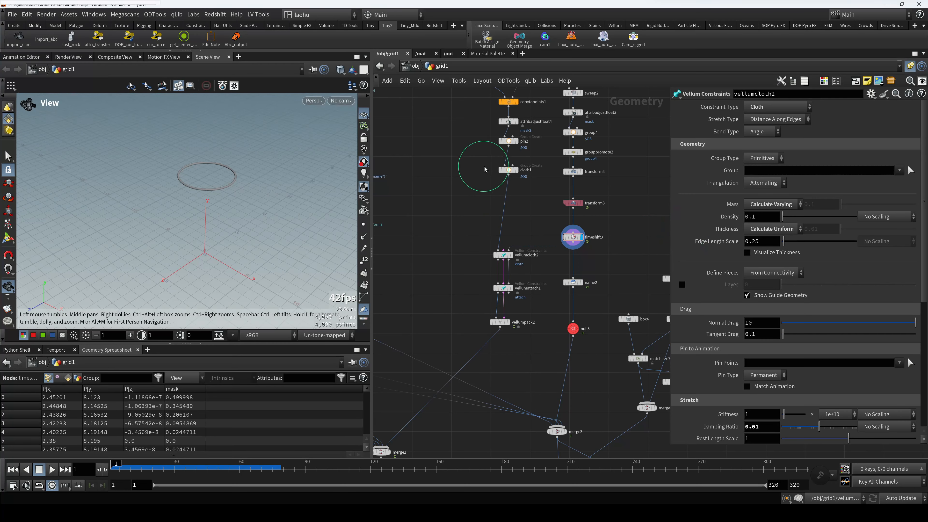
key("r")
key("r")
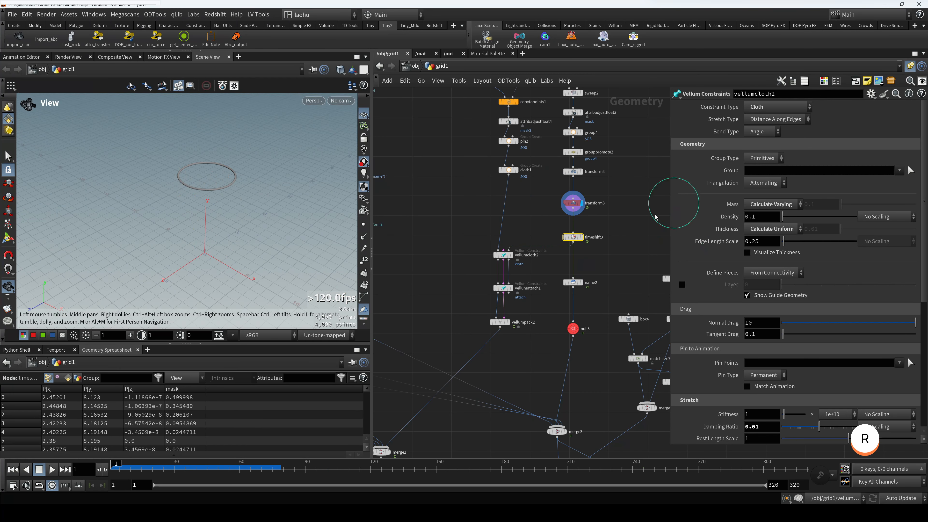
key("ctrl+alt+shift+a")
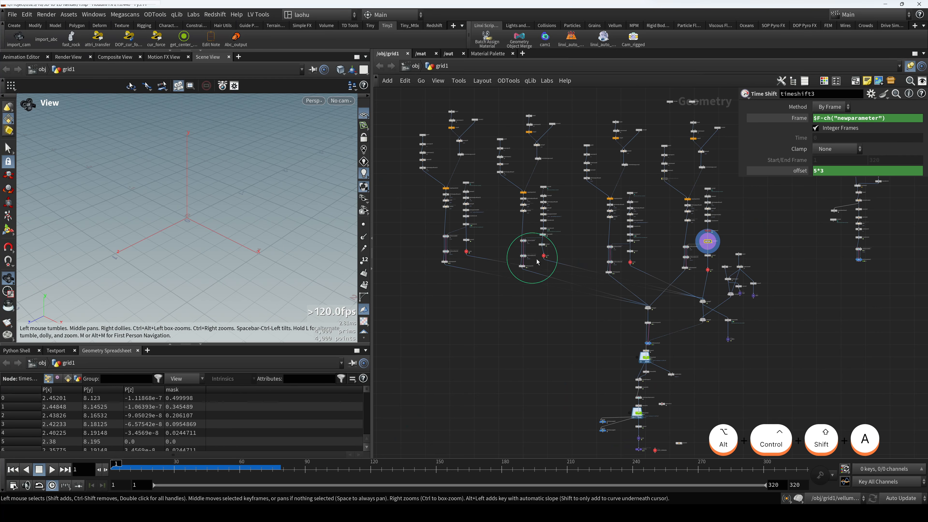
Frame the ring and the timeshift3 node, and examine its frame expression and offset of 5*3
middle_click_drag(734, 326, 575, 322)
scroll(549, 237, "up", 4)
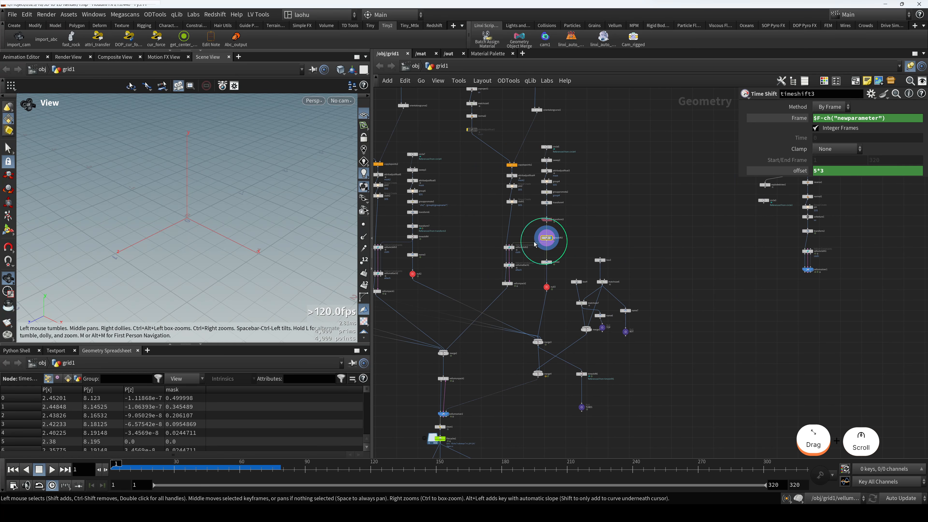
key("h")
scroll(549, 250, "up", 3)
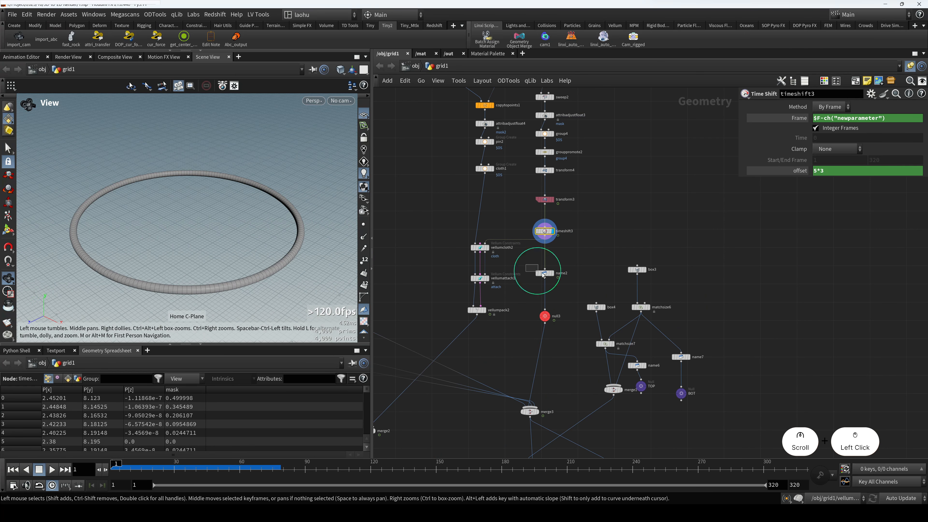
left_click_drag(542, 273, 552, 276)
left_click_drag(517, 233, 557, 241)
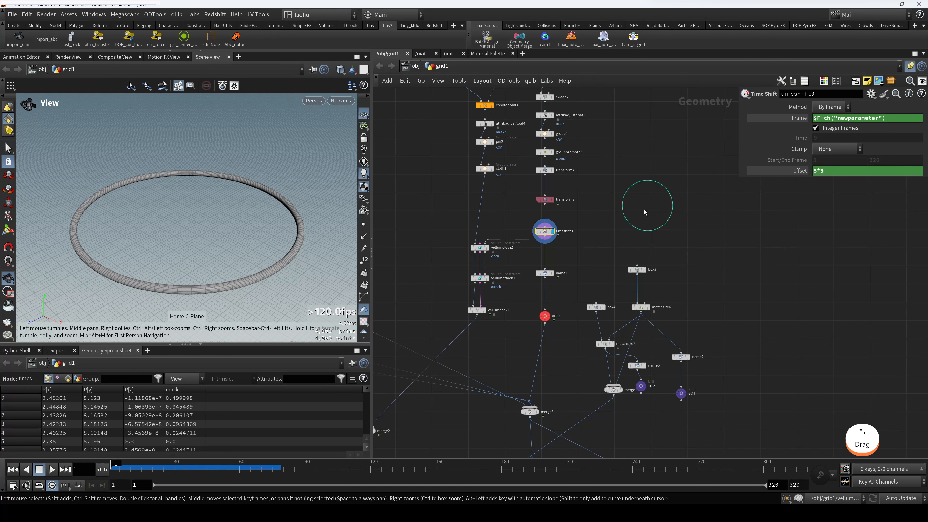
scroll(574, 242, "up", 4)
middle_click_drag(550, 246, 587, 245)
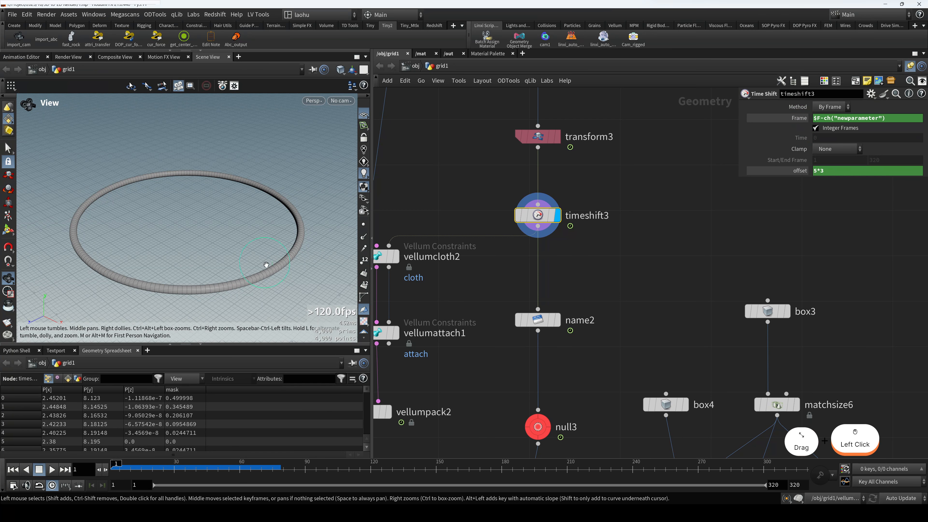
Select vellumcloth2 and inspect its cloth constraint settings and the panels hanging below the timeshift3 ring
scroll(267, 265, "down", 2)
middle_click_drag(442, 333, 582, 258)
scroll(506, 219, "down", 2)
middle_click_drag(479, 175, 479, 234)
left_click_drag(479, 243, 540, 279)
key("e")
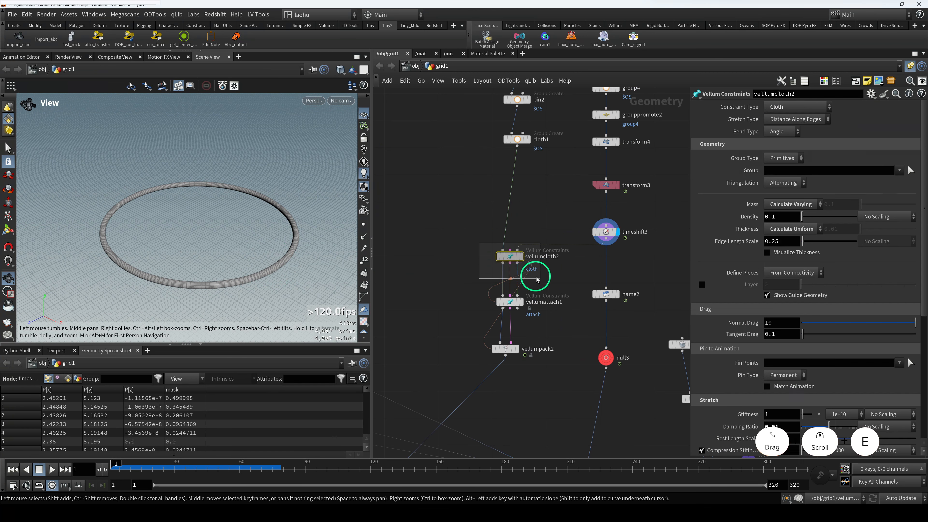
left_click_drag(239, 264, 252, 246)
key("e")
left_click(508, 256)
middle_click_drag(588, 264, 540, 271)
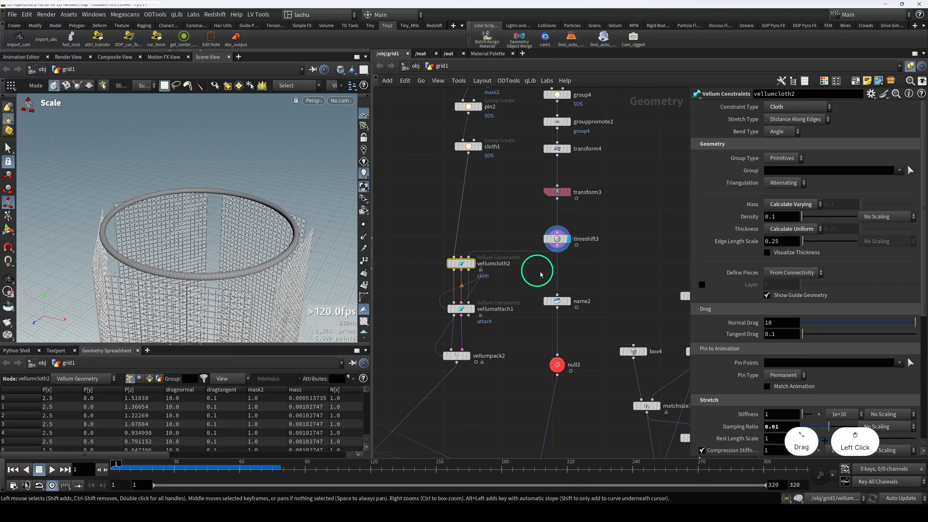
Review the timeshift3 frame offset against the staggered rings in the PotPlayer reference video, and return to the Houdini network overview
left_click_drag(540, 271, 636, 225)
left_click_drag(740, 181, 661, 219)
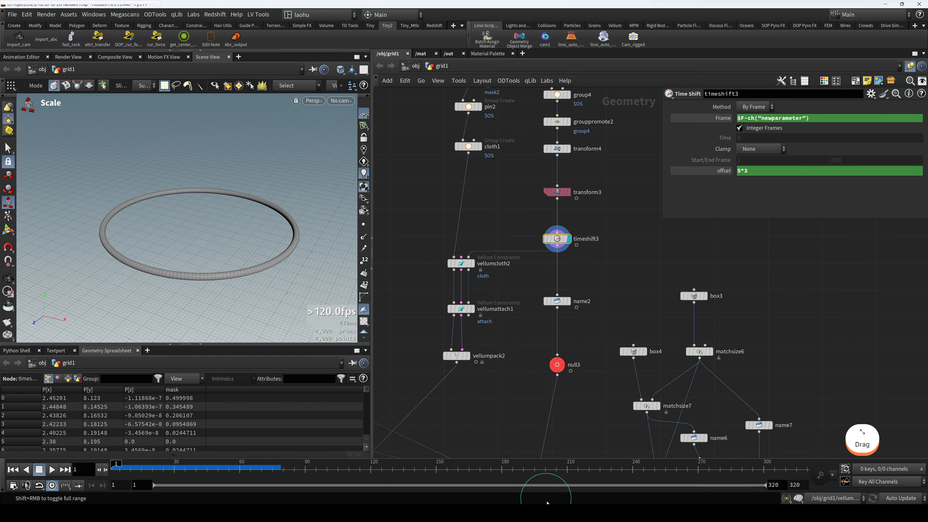
mouse_move(539, 514)
left_click(579, 470)
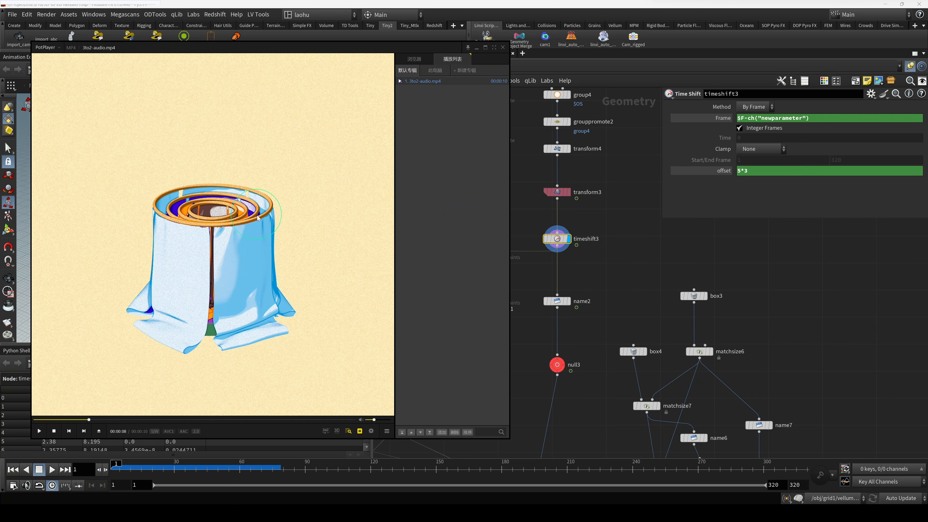
left_click(729, 189)
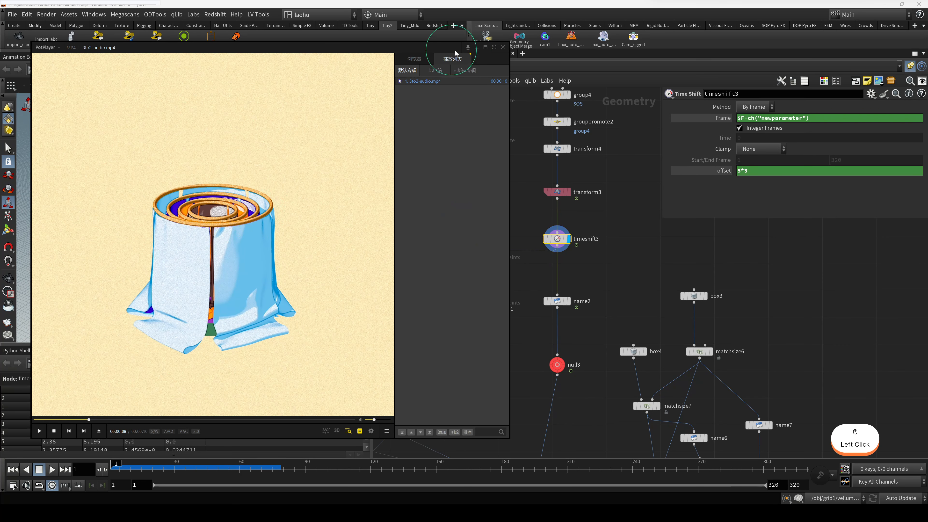
left_click(476, 47)
scroll(543, 239, "down", 10)
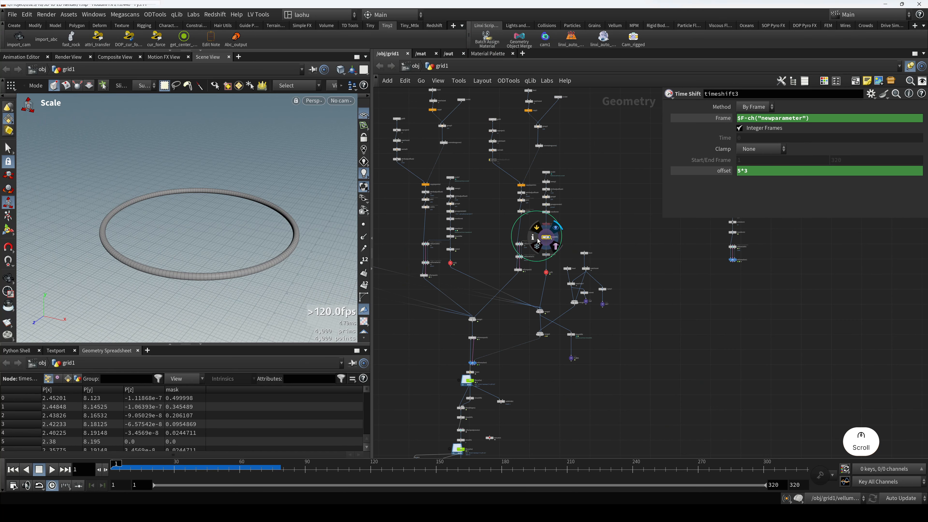
Survey the cloth layer branches and display vellumpack2 to examine its panel geometry
scroll(597, 251, "up", 3)
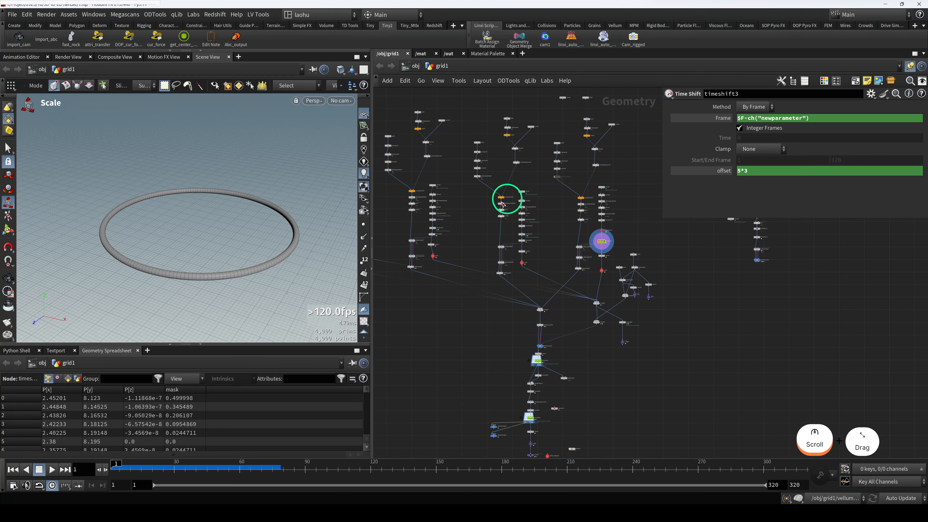
scroll(512, 212, "down", 4)
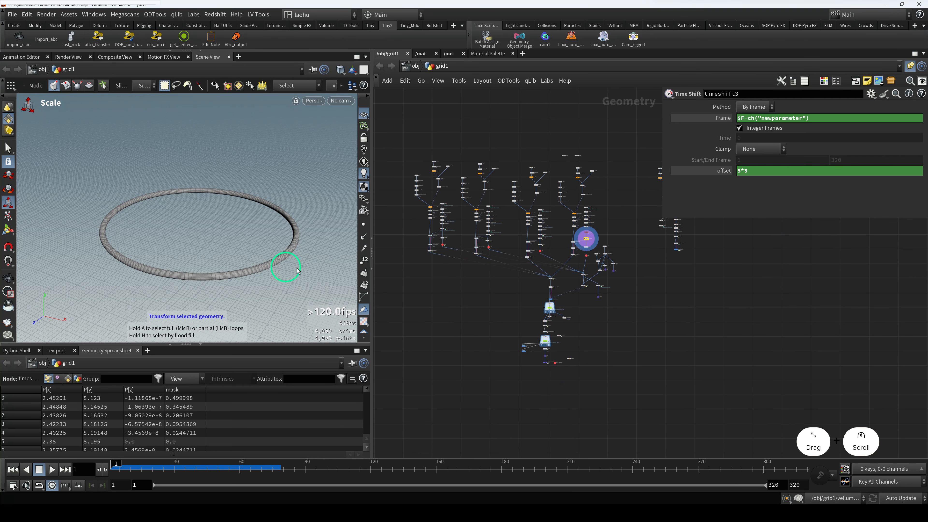
scroll(582, 243, "up", 6)
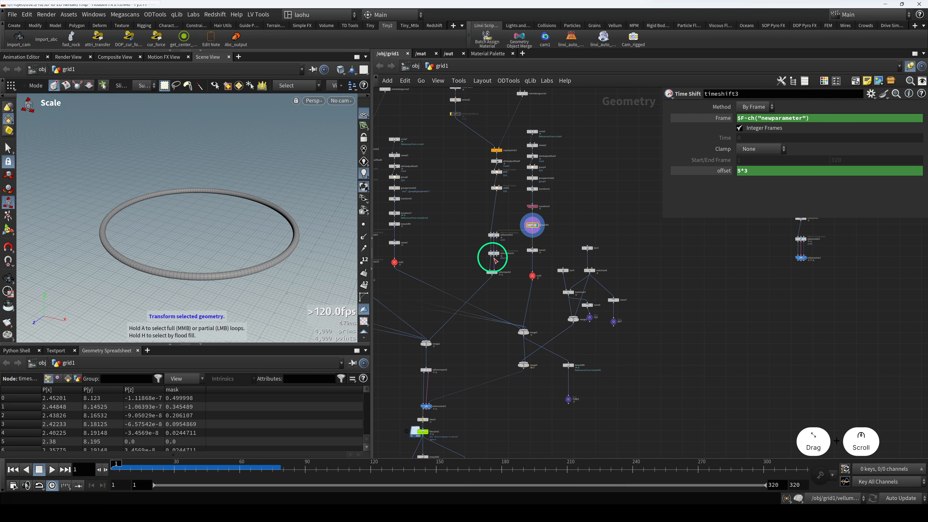
middle_click_drag(464, 267, 470, 271)
left_click(521, 261)
key("r")
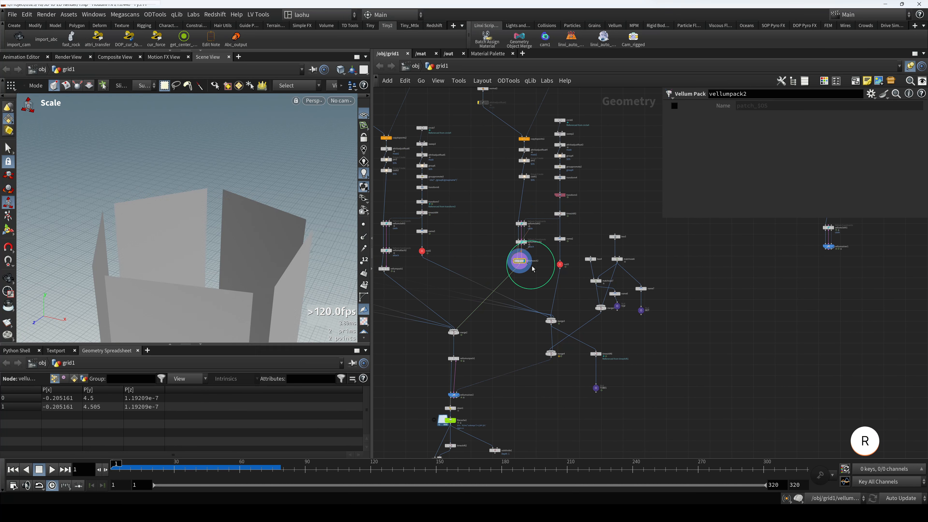
left_click(270, 253)
key("Escape")
middle_click_drag(304, 265, 276, 245)
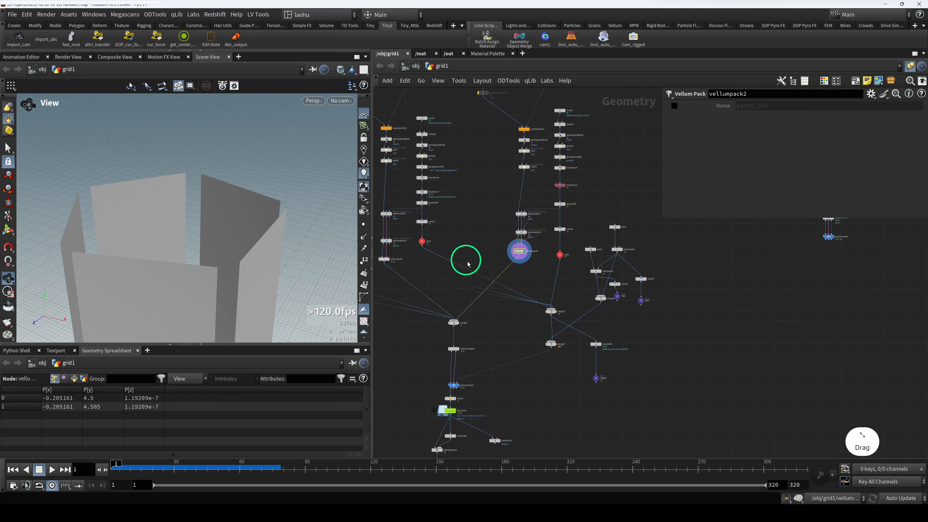
Display the meshed panels two nodes above vellumpack2, and bring up the timeshift3 parameters
left_click(520, 213)
key("r")
left_click(561, 202)
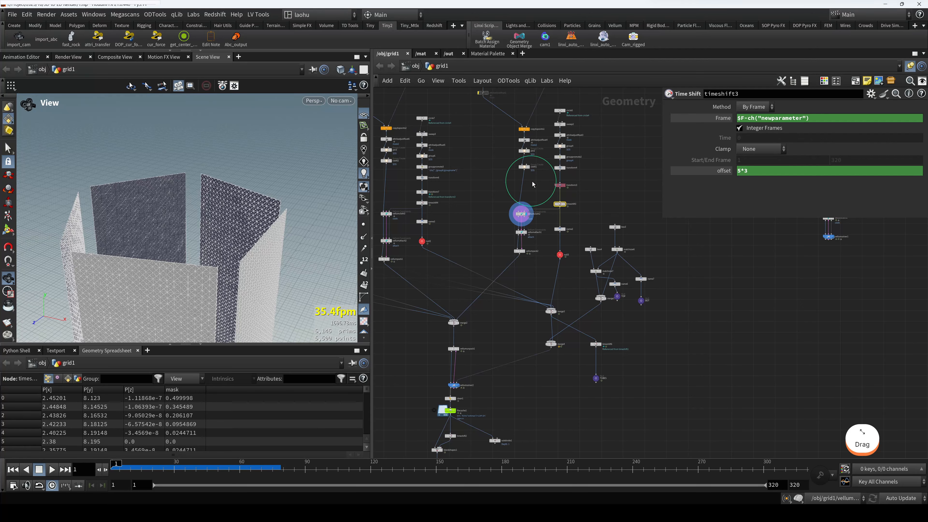
middle_click_drag(533, 185, 510, 241)
left_click_drag(317, 238, 283, 267)
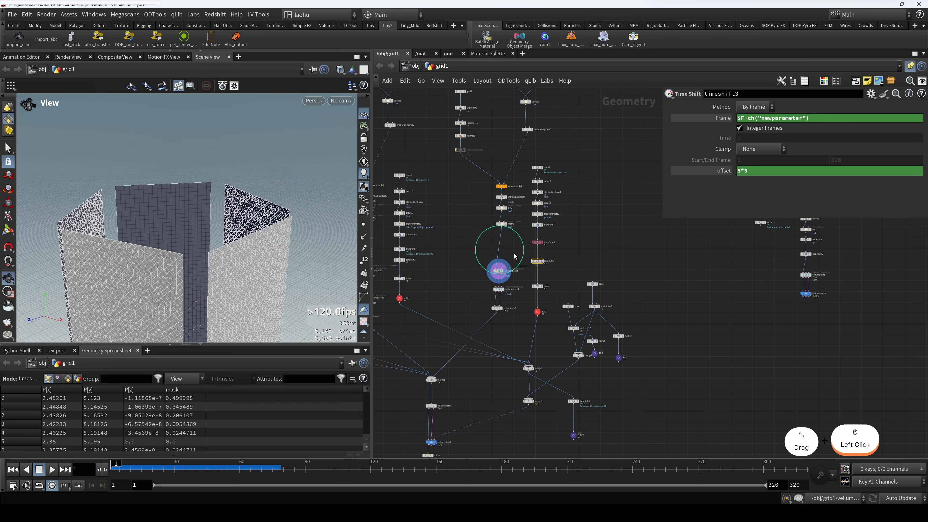
Display box2 in the setup branch feeding the last layer, and inspect its Size parameters
scroll(550, 268, "up", 2)
scroll(554, 263, "down", 6)
middle_click_drag(521, 183, 521, 223)
scroll(520, 222, "up", 5)
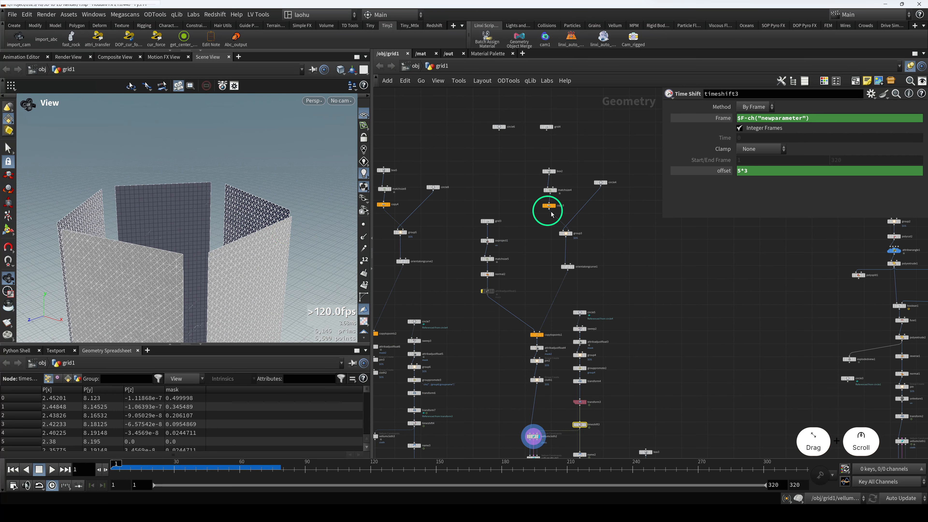
left_click(548, 171)
key("r")
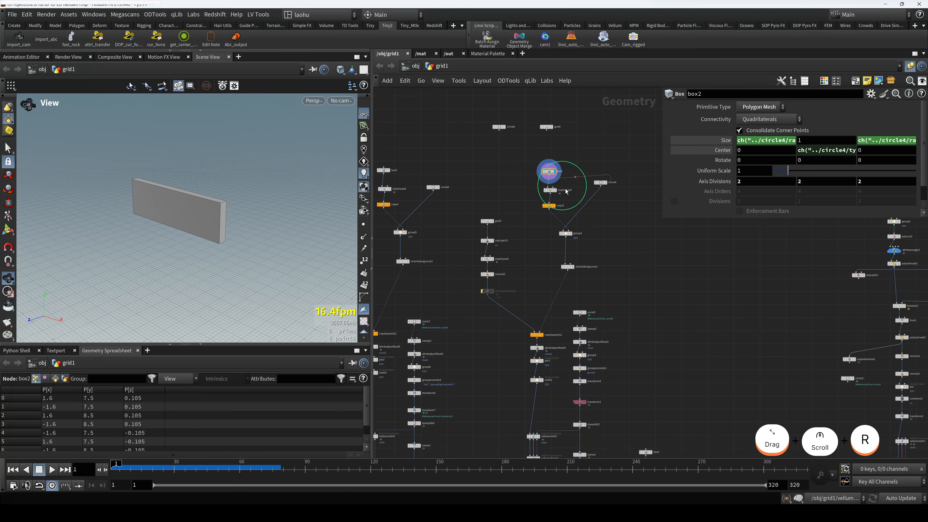
left_click(722, 142)
left_click(722, 142)
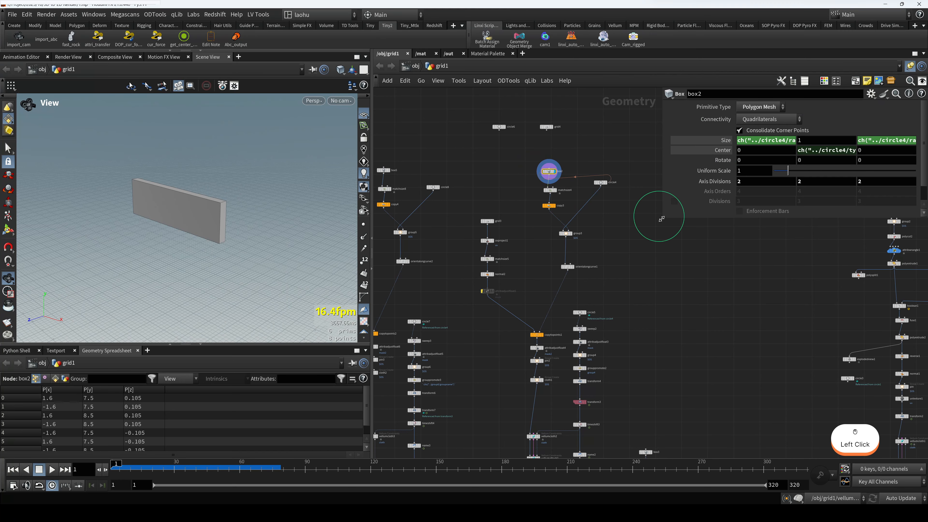
Enlarge the parameter area, examine the box2 geometry, and inspect the circle4 parameters
left_click_drag(662, 219, 638, 246)
left_click(621, 222)
scroll(571, 222, "up", 2)
middle_click_drag(617, 204, 568, 219)
left_click(568, 220)
left_click_drag(460, 171, 512, 191)
left_click_drag(292, 207, 201, 226)
key("h")
scroll(228, 236, "down", 5)
left_click_drag(255, 244, 182, 241)
left_click_drag(518, 192, 562, 211)
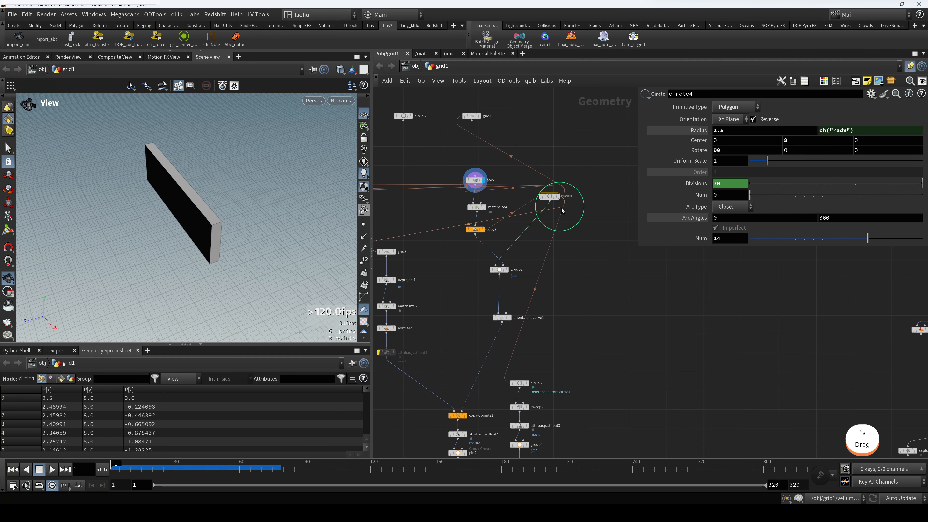
Display group3 to see its circle and bounding boxes, and open box2's X size expression
left_click_drag(476, 261, 515, 276)
key("r")
left_click_drag(575, 212, 530, 181)
left_click_drag(443, 168, 476, 187)
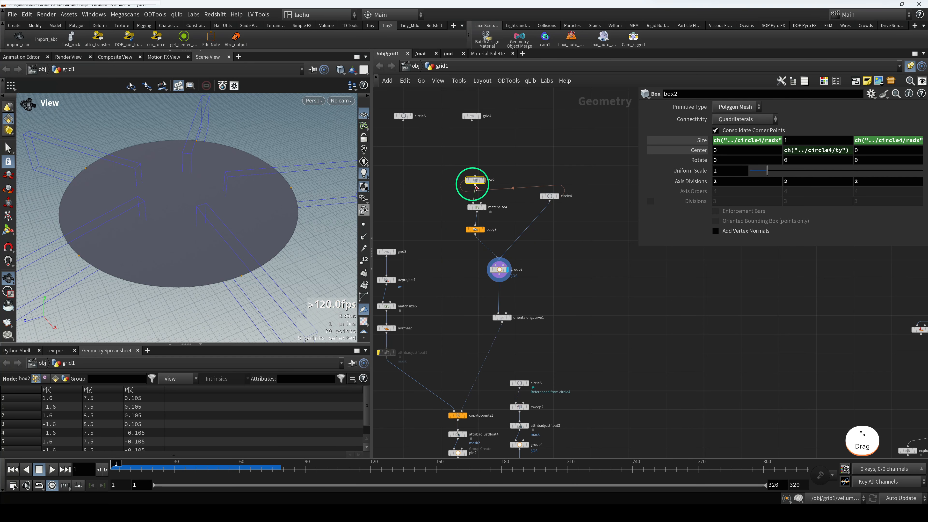
left_click(732, 142)
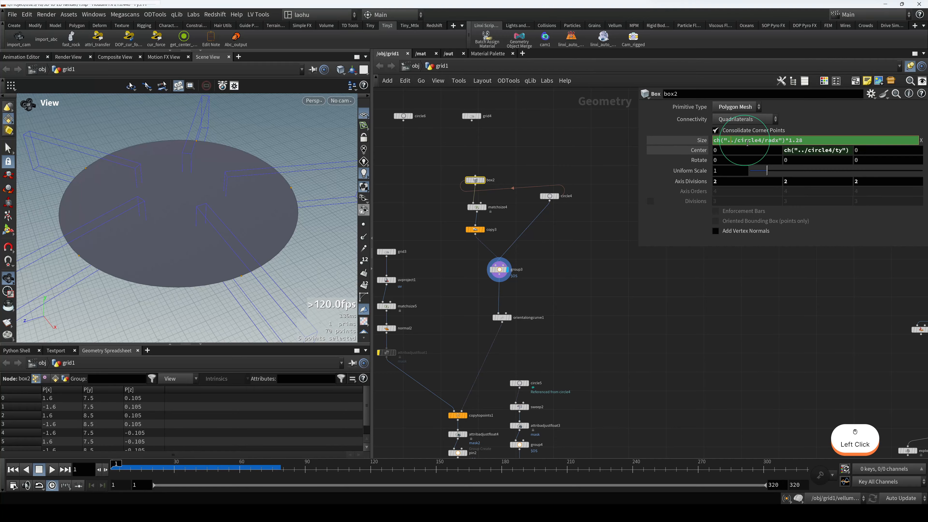
Compare circle4's radius with the radx reference in box2's X size expression
left_click_drag(618, 196, 540, 183)
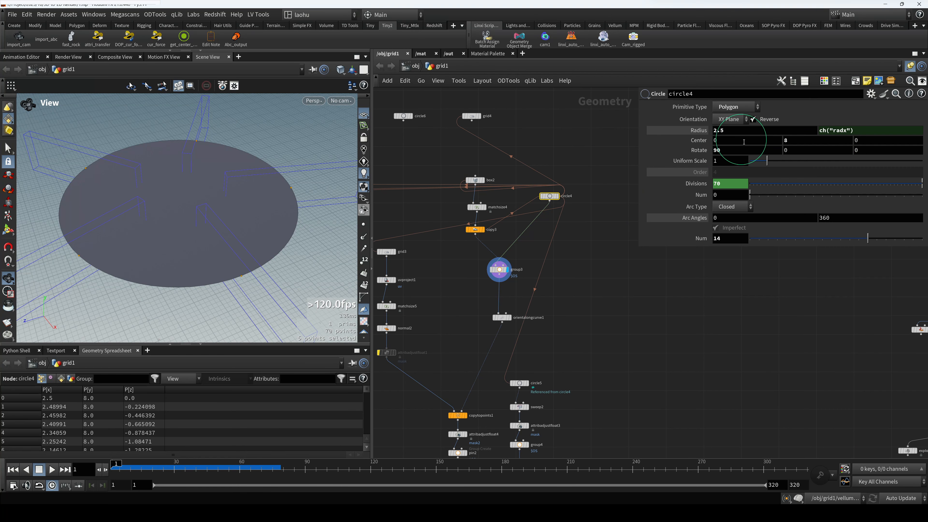
left_click_drag(485, 165, 475, 183)
left_click(770, 140)
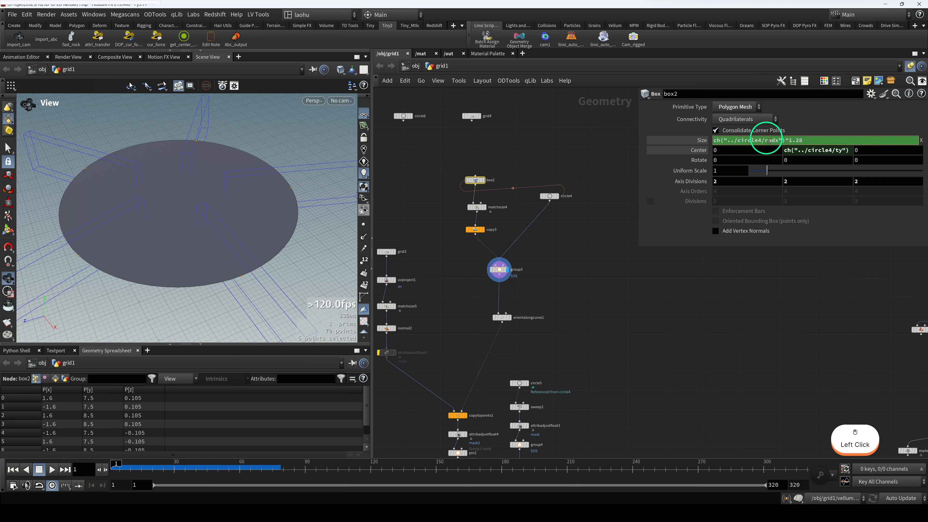
left_click(619, 221)
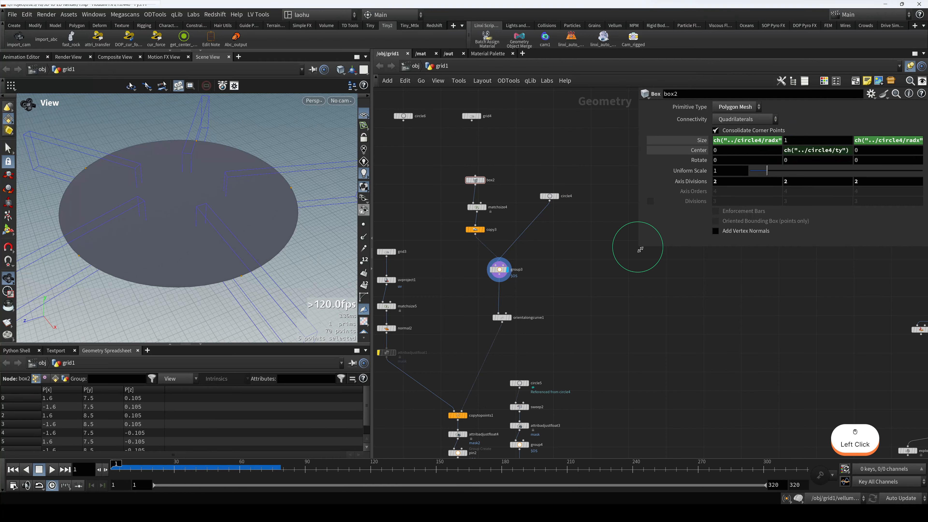
Widen the parameter area and inspect box2's Z size expression
left_click_drag(640, 250, 552, 175)
left_click(858, 141)
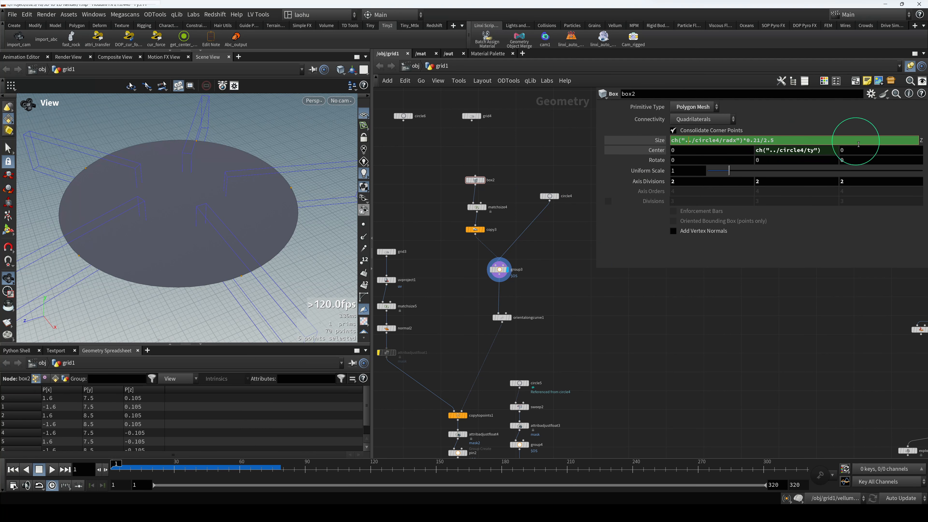
left_click(728, 158)
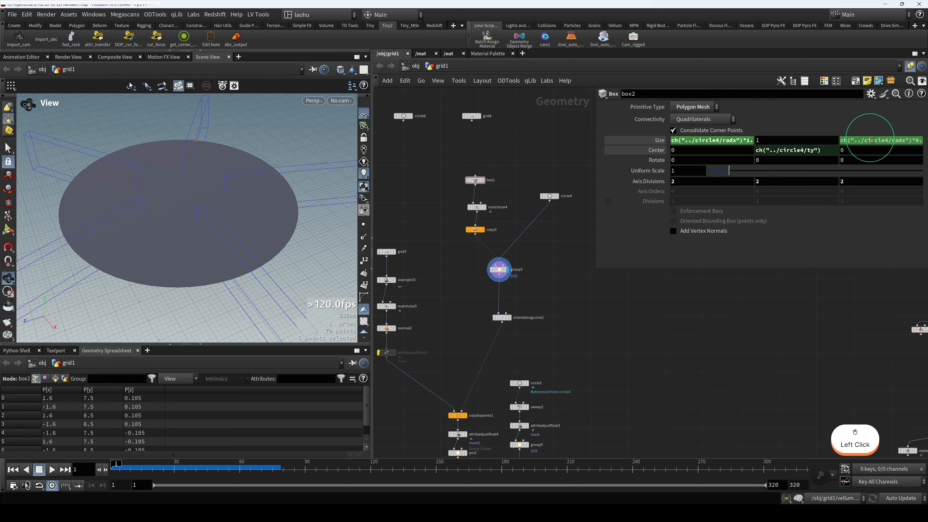
left_click(873, 140)
Display box2 and circle4 in turn to compare the box with the circle it references
left_click(477, 182)
key("r")
left_click(549, 197)
key("r")
scroll(202, 229, "down", 2)
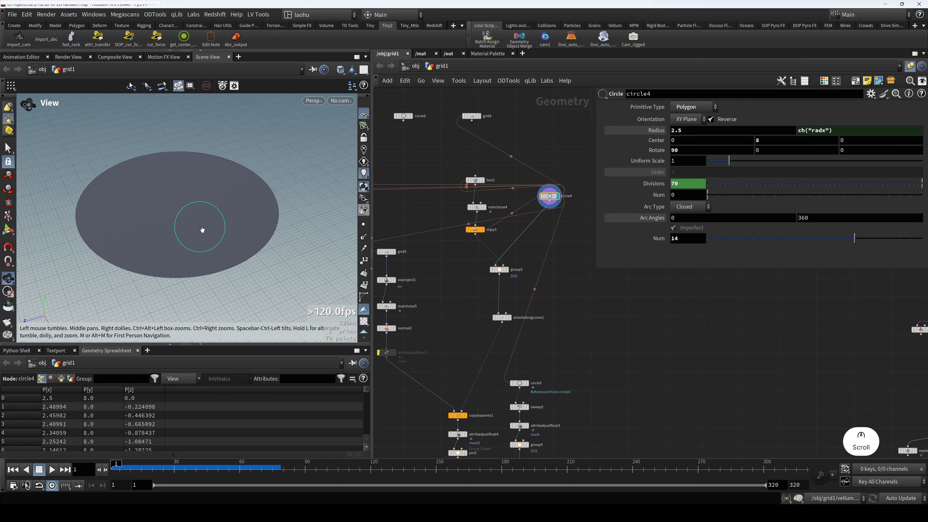
scroll(202, 229, "down", 1)
left_click_drag(451, 165, 472, 189)
key("r")
scroll(206, 245, "down", 2)
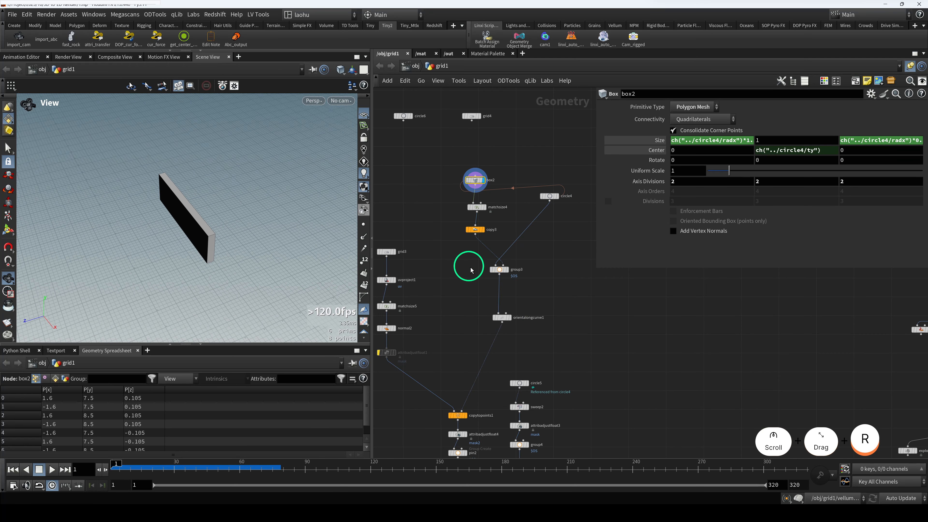
Display group3 and examine how its five bounding boxes intersect the circle
left_click(499, 269)
key("r")
left_click(248, 249)
scroll(250, 258, "down", 2)
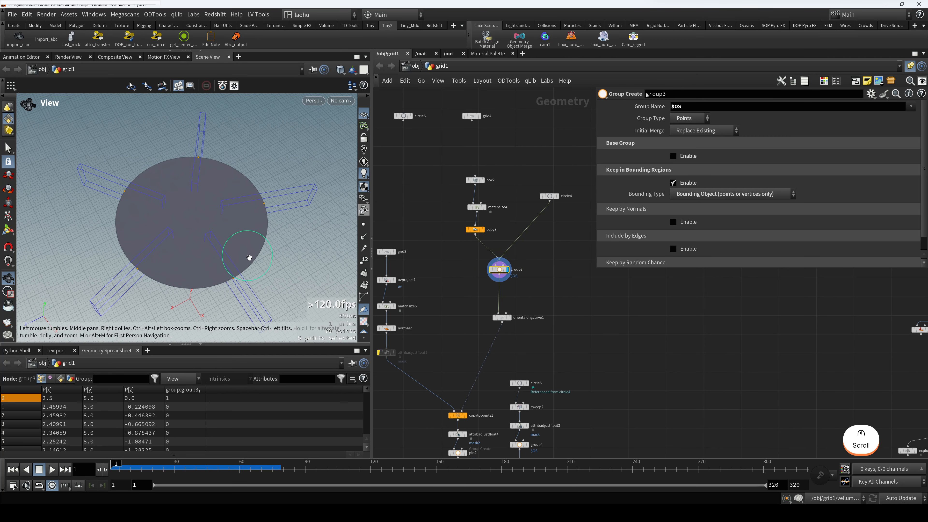
scroll(249, 258, "down", 3)
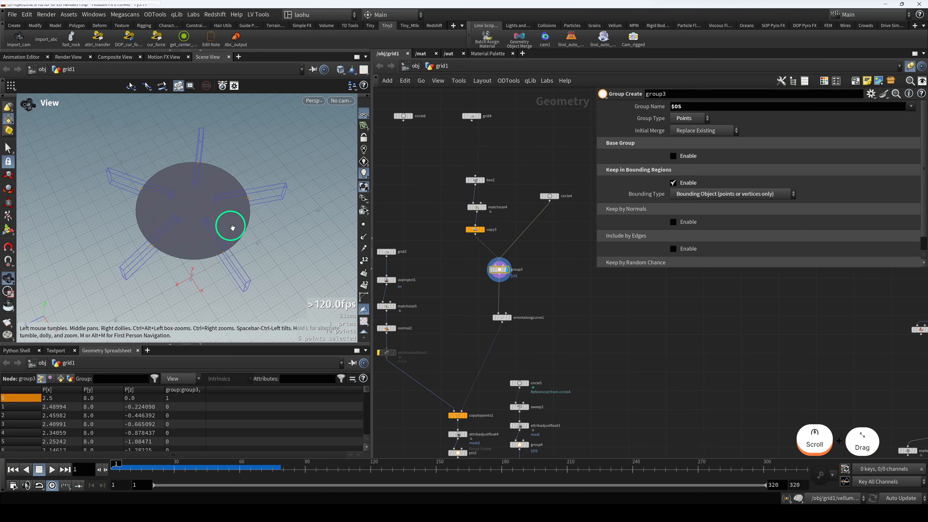
left_click_drag(233, 227, 239, 224)
Select box2 and show the evaluated values of its Size expressions
left_click(475, 180)
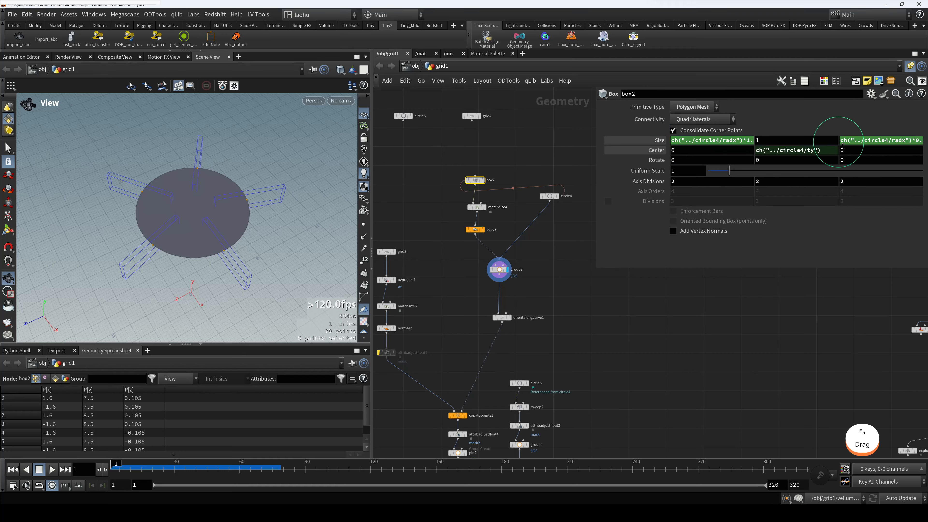
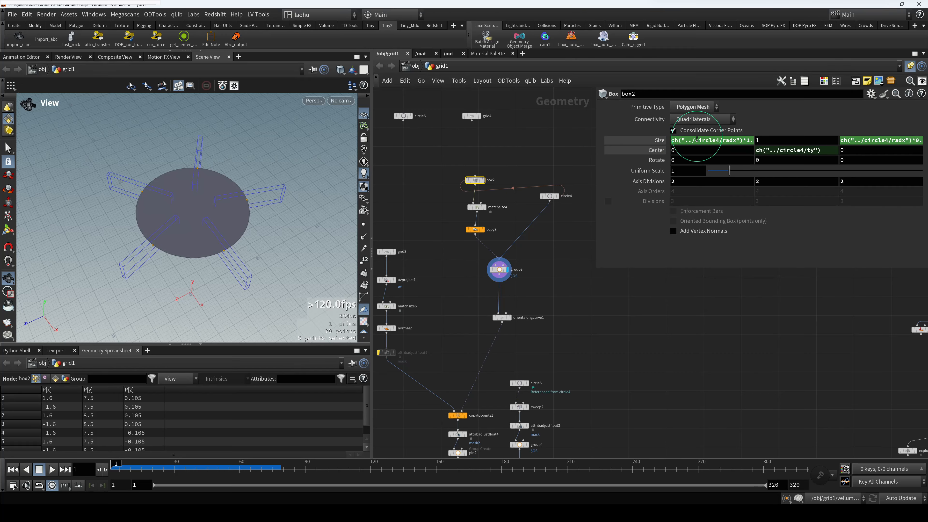
left_click_drag(259, 223, 311, 208)
left_click(634, 140)
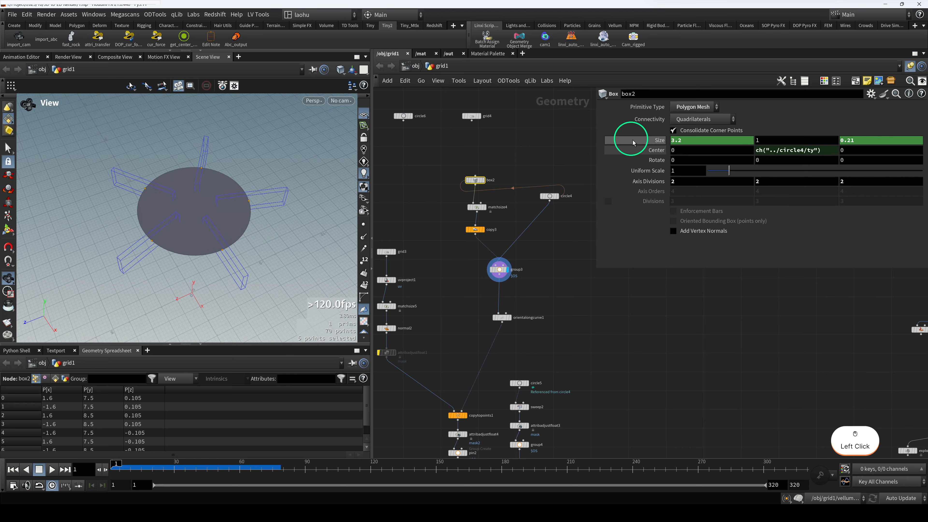
left_click(696, 145)
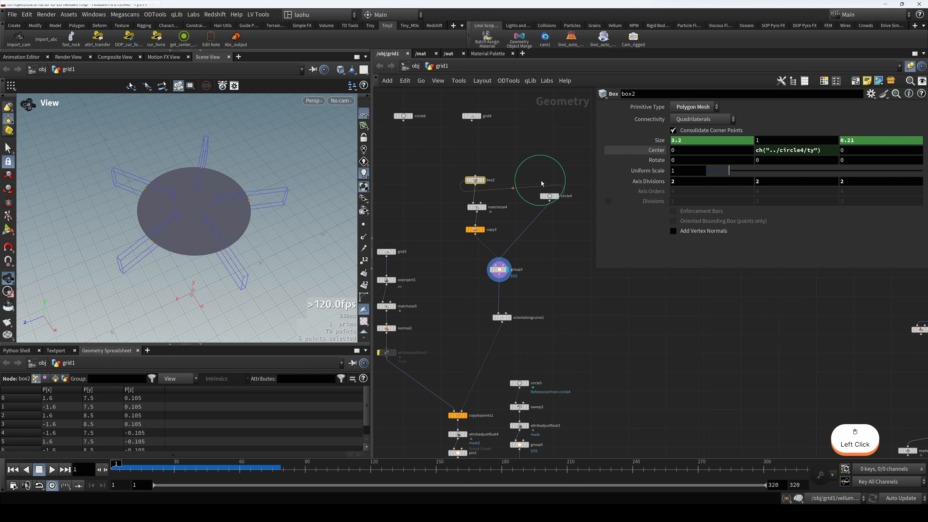
Check circle4's Radius parameter and reopen box2's X size expression to review its 1.28 multiplier
left_click(550, 196)
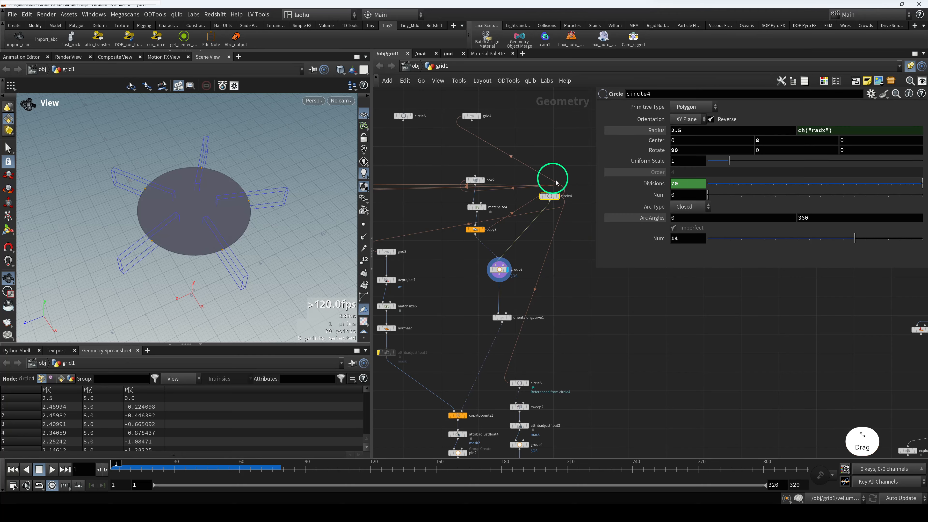
left_click(678, 134)
left_click(475, 180)
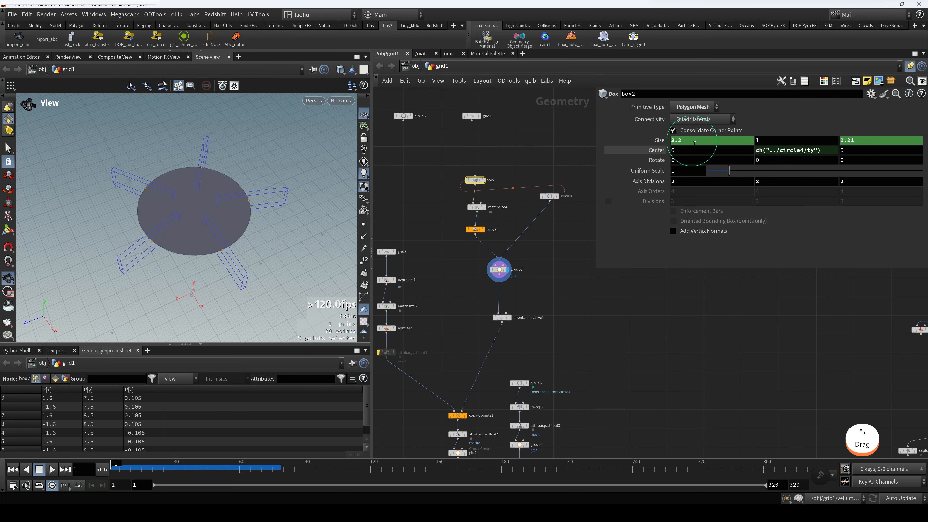
left_click(692, 141)
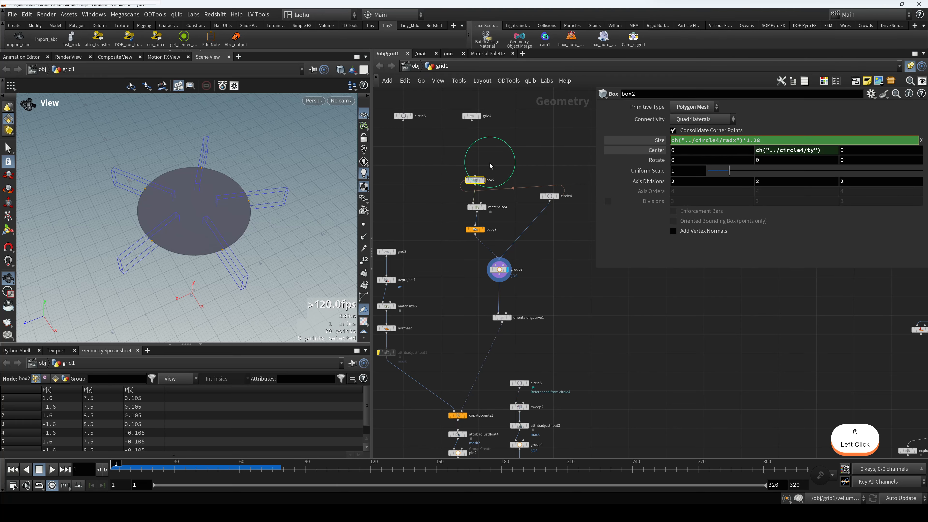
Show box2's evaluated Size values again and compare them with the boxes around the circle
left_click_drag(460, 173, 517, 176)
left_click(637, 141)
left_click(645, 143)
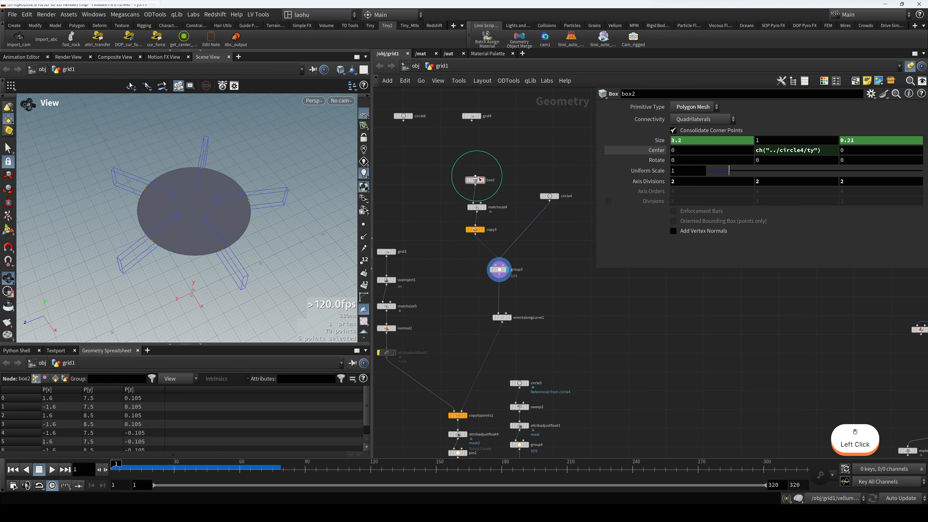
scroll(249, 216, "down", 5)
left_click_drag(257, 217, 251, 216)
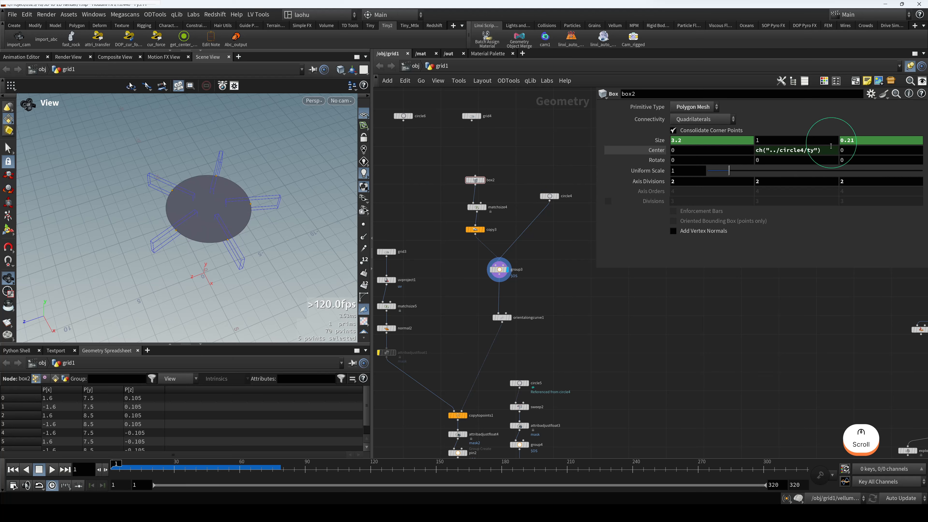
Return box2's Size to expressions, recheck circle4's radius, and inspect the 0.21/2.5 factor in the Z size expression
left_click(658, 142)
left_click(552, 197)
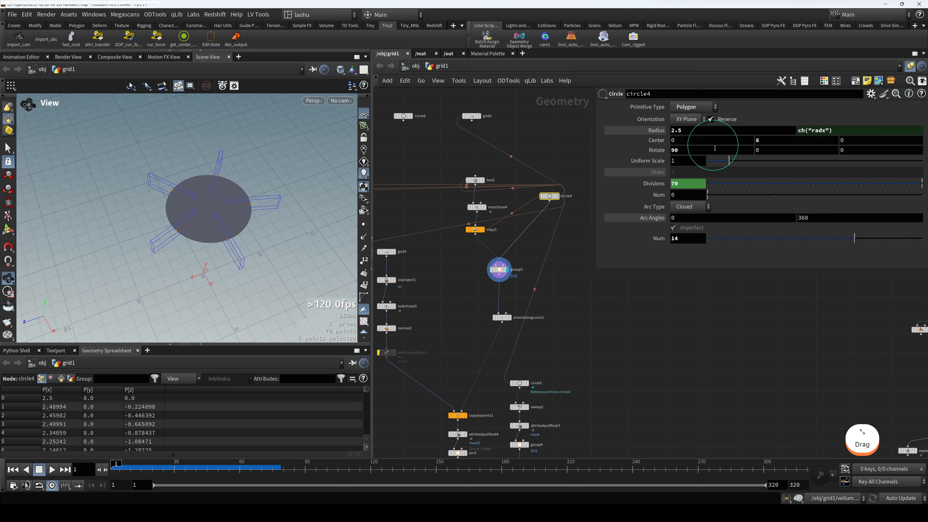
left_click(475, 180)
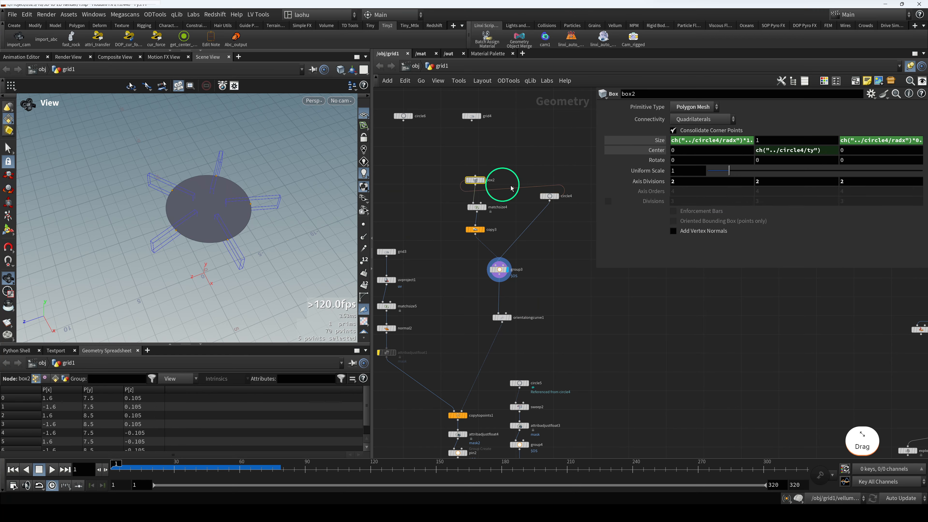
left_click(869, 143)
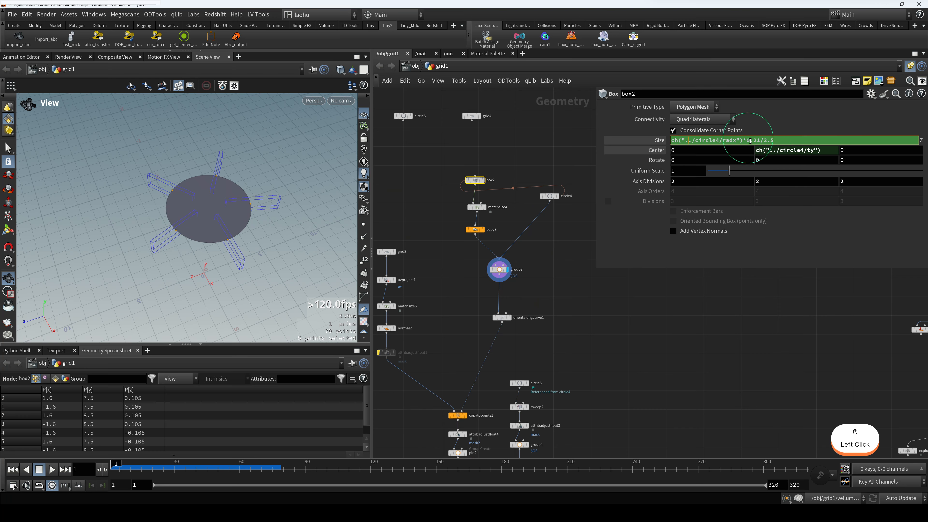
left_click_drag(744, 140, 779, 139)
left_click(796, 283)
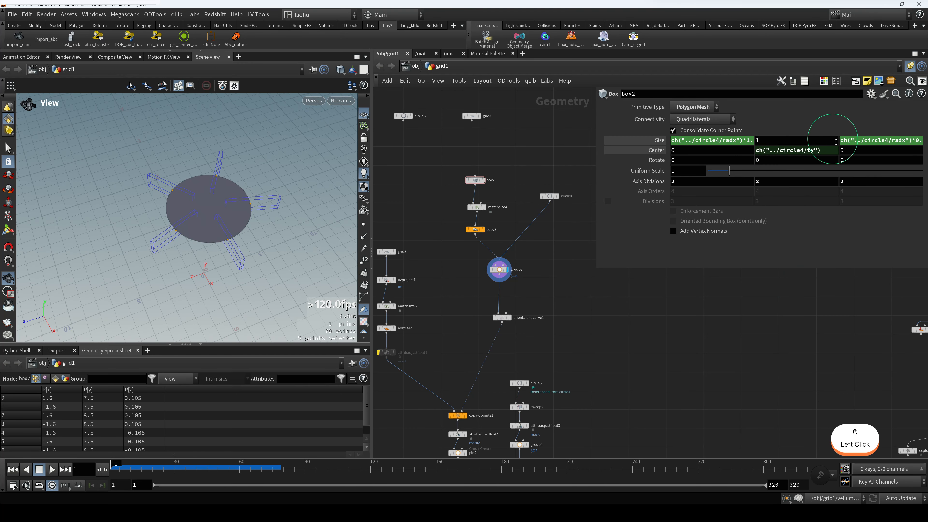
Inspect the 2.5 divisor in box2's Z size expression and compare it with circle4's Radius
left_click(857, 140)
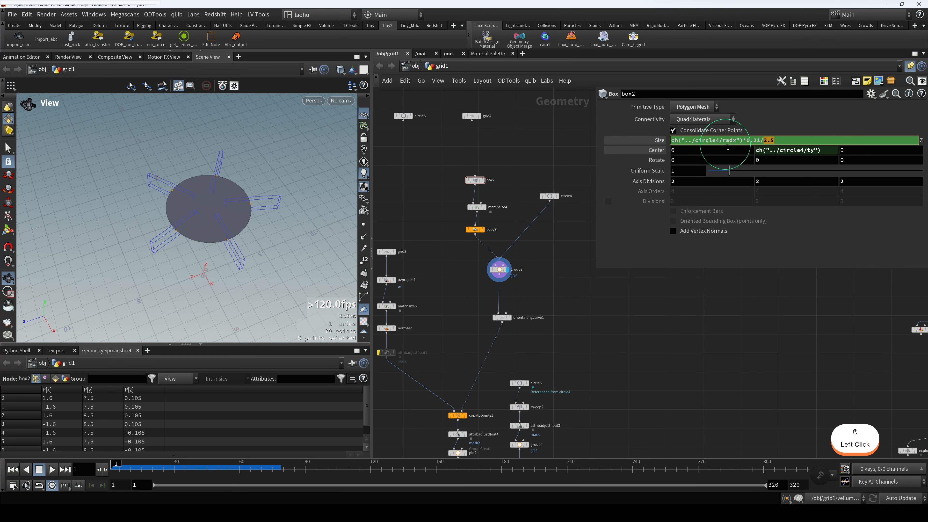
left_click(551, 197)
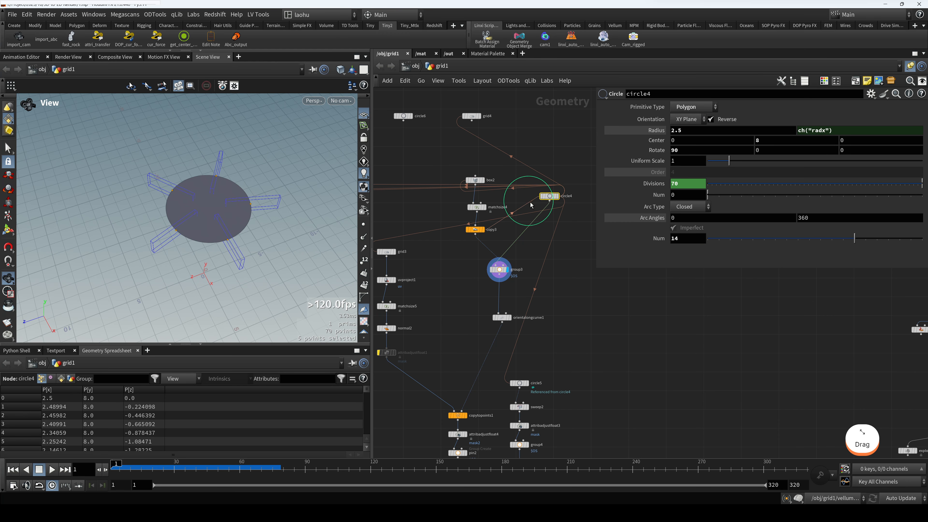
left_click(474, 179)
Select the complete circle4 branch, from box2 and the grid chain down to null3, and add circle4 to the selection
scroll(498, 254, "down", 5)
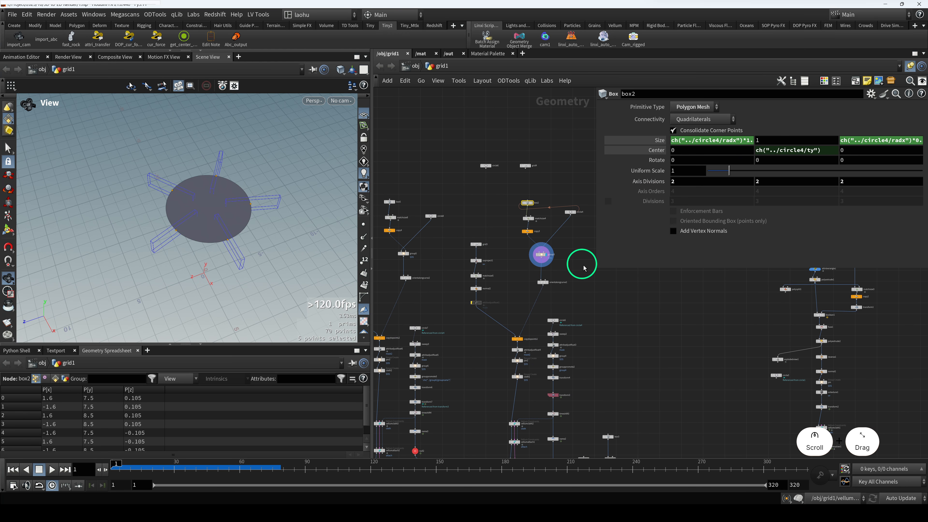
left_click_drag(583, 268, 511, 193)
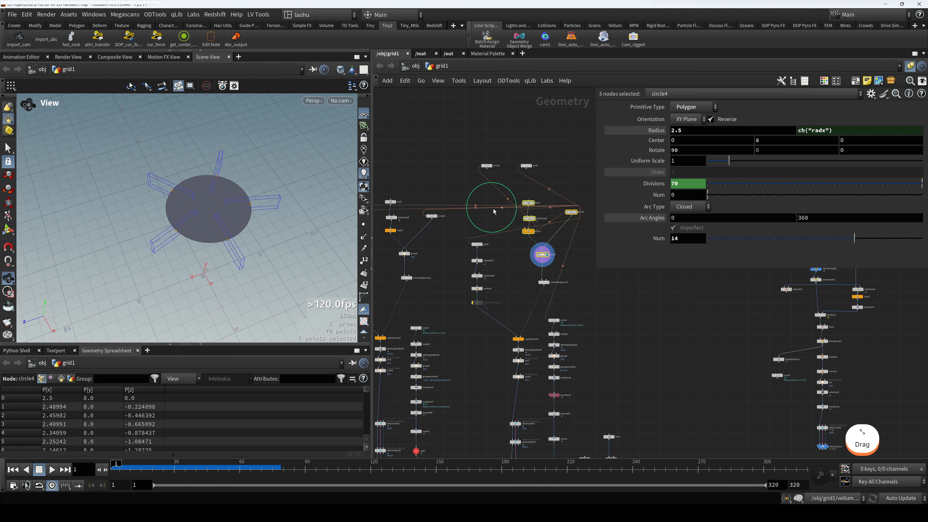
middle_click_drag(491, 207, 541, 219)
scroll(536, 240, "down", 4)
left_click_drag(528, 212, 582, 352)
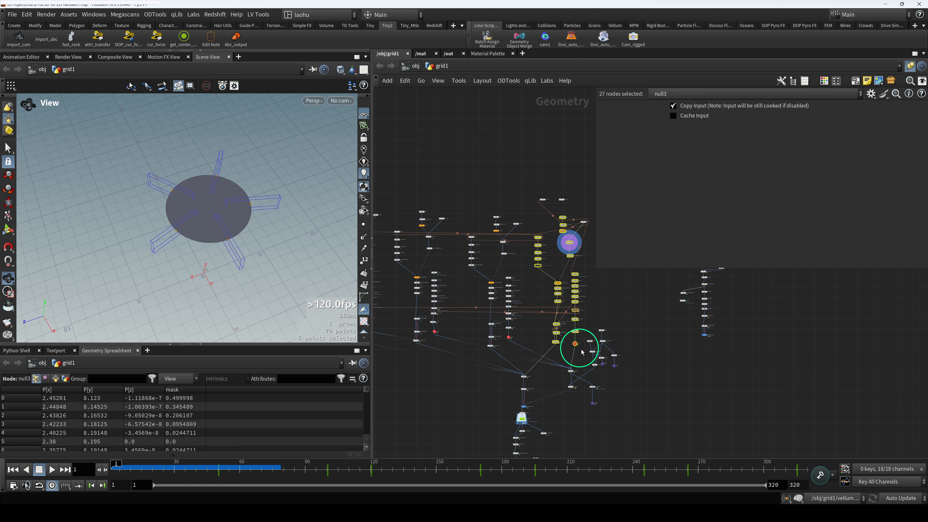
scroll(570, 237, "up", 3)
left_click_drag(584, 205, 595, 227, "shift")
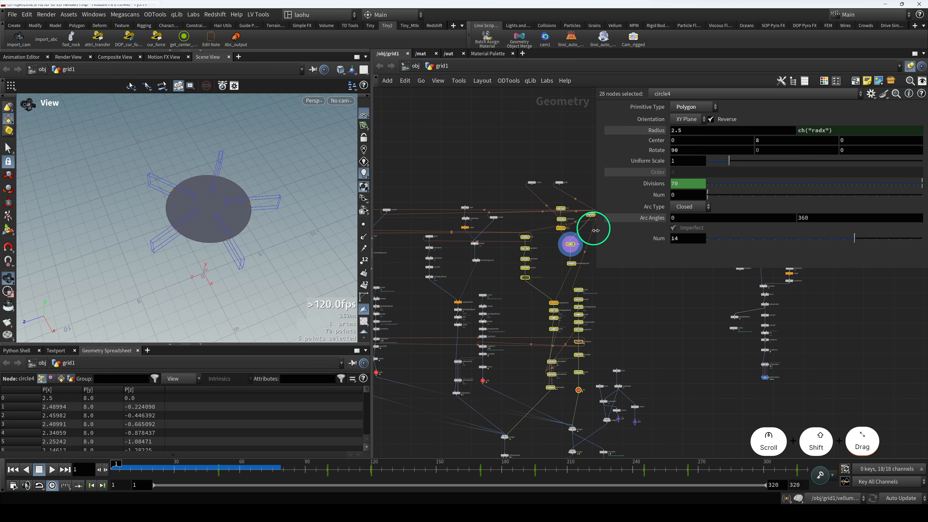
Select circle8 in the neighbouring branch and switch its Radius between expressions and evaluated values
scroll(477, 240, "up", 4)
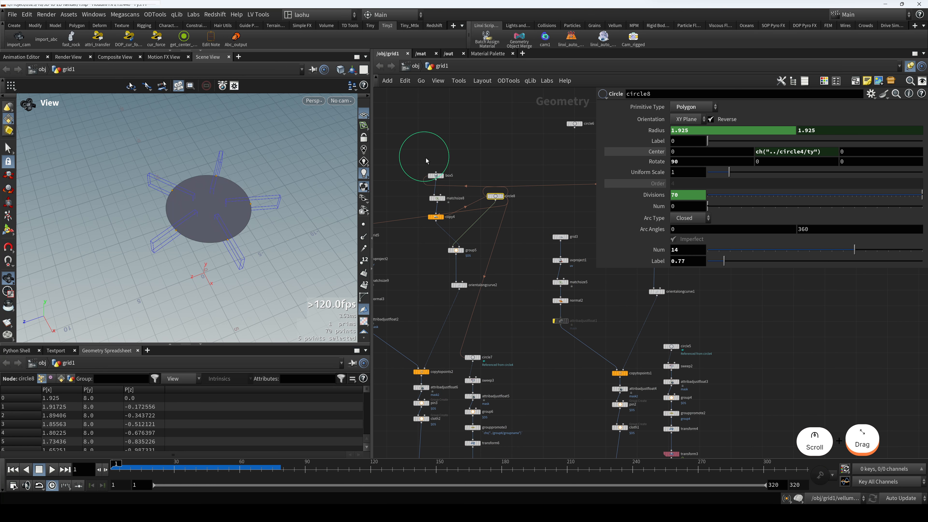
left_click(437, 176)
scroll(481, 189, "up", 3)
left_click_drag(494, 190, 525, 235)
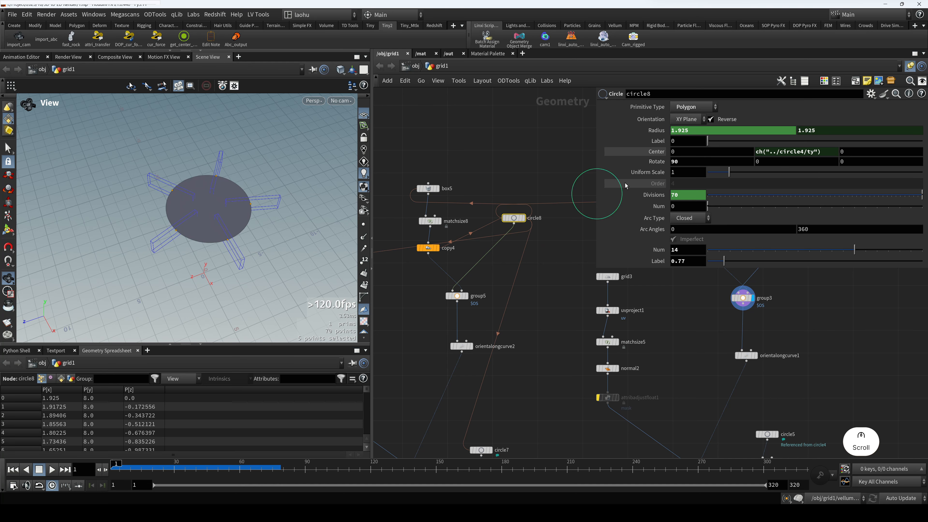
left_click(653, 131)
left_click(653, 132)
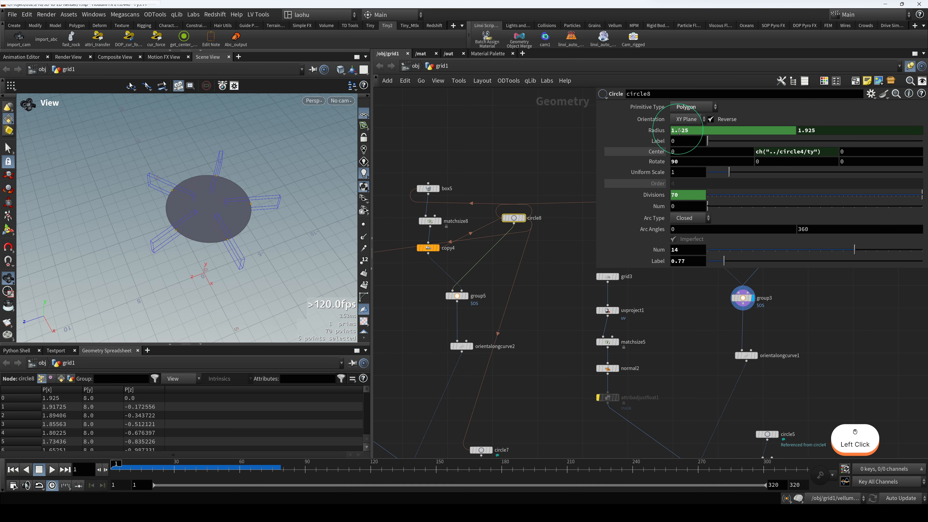
left_click(653, 133)
scroll(588, 173, "down", 3)
middle_click_drag(589, 174, 524, 186)
scroll(499, 210, "up", 2)
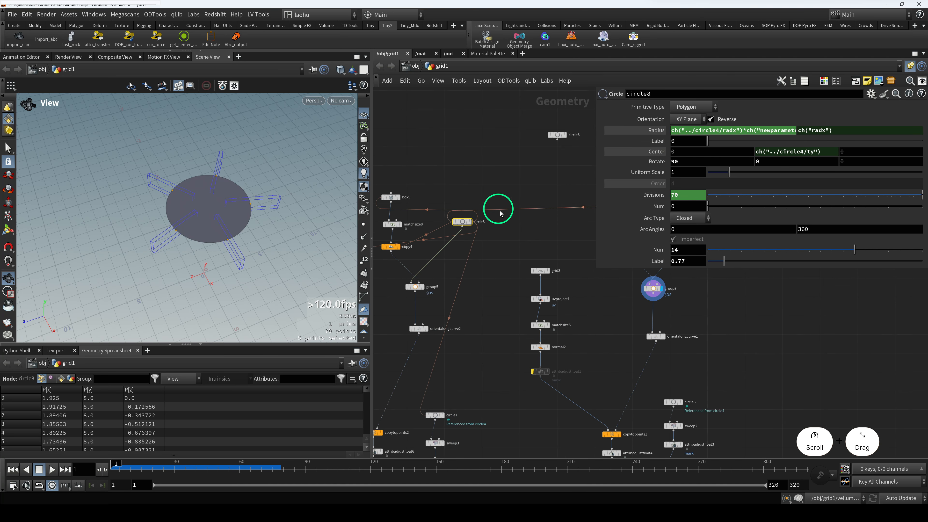
scroll(499, 209, "down", 2)
left_click(658, 133)
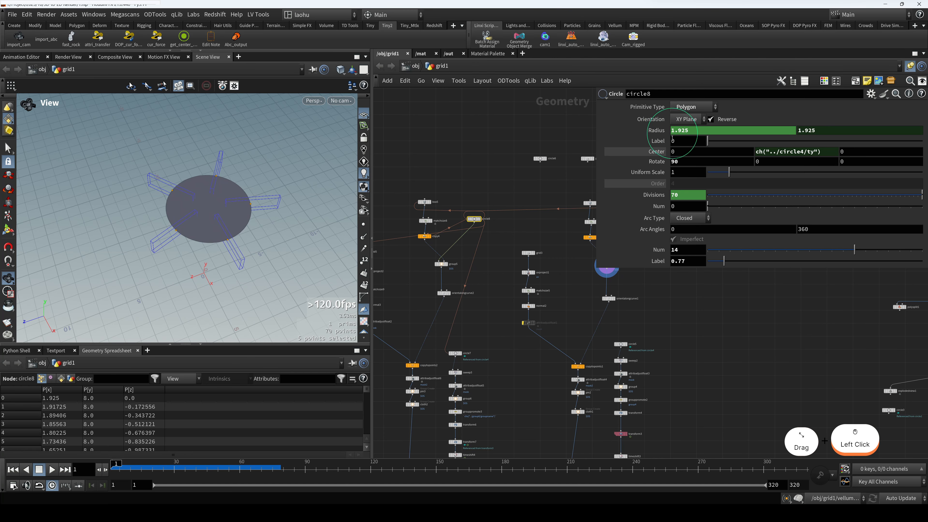
Select box5 and show the evaluated values of its Size expressions that reference circle8
scroll(477, 192, "up", 3)
left_click(441, 208)
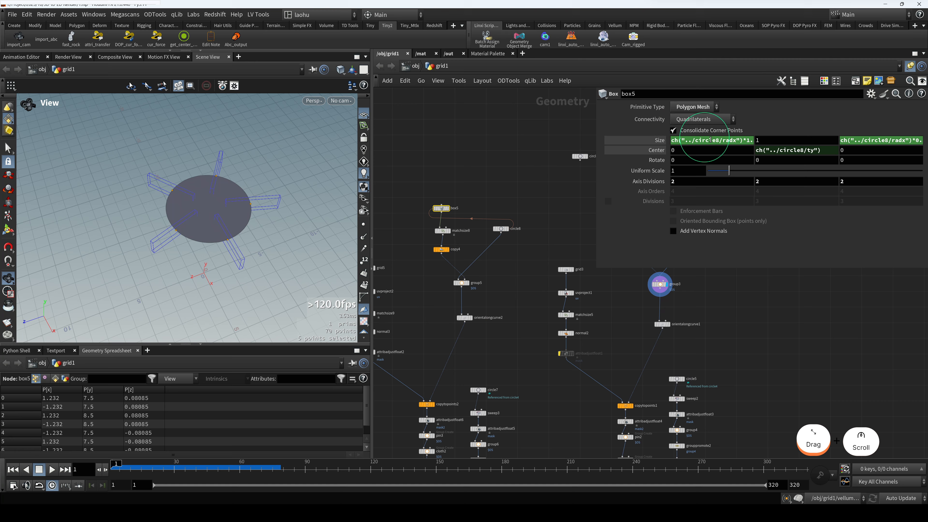
left_click(659, 140)
middle_click_drag(566, 205, 540, 205)
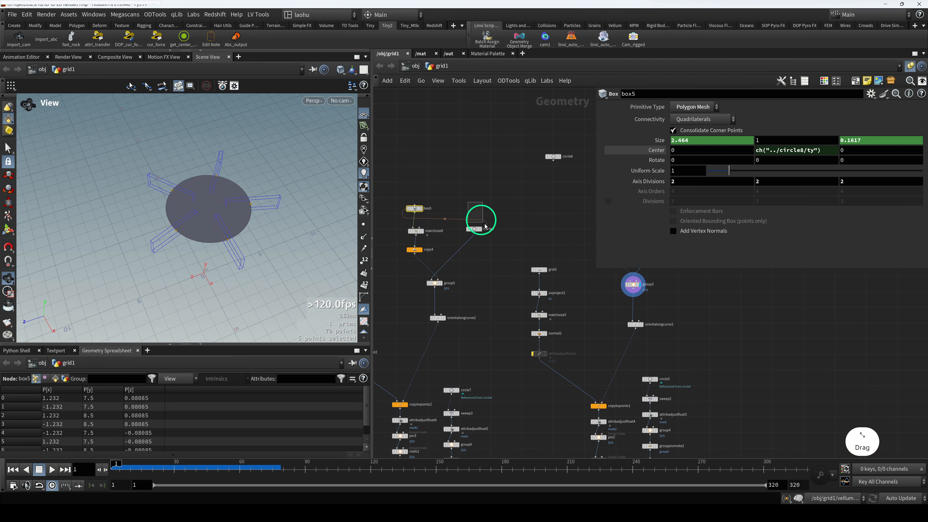
Compare the Radius parameters of circle8 and circle4, ending with circle8 selected
left_click(476, 227)
middle_click_drag(580, 247, 505, 249)
scroll(506, 248, "down", 3)
scroll(469, 251, "up", 2)
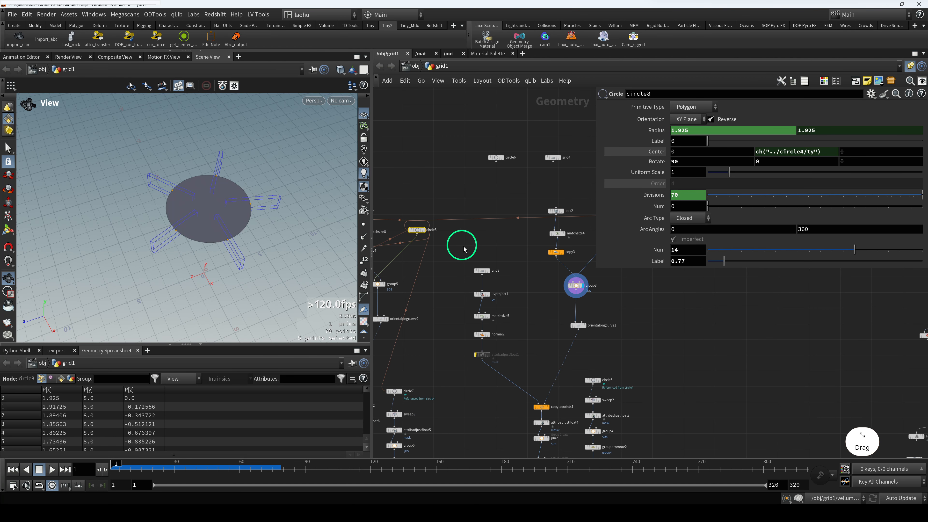
middle_click_drag(641, 270, 589, 275)
left_click(564, 229)
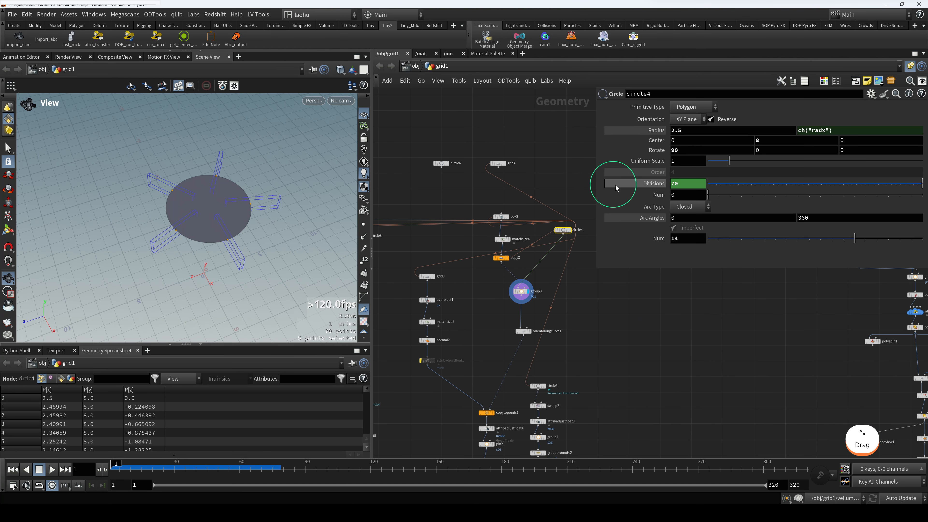
middle_click_drag(467, 258, 564, 252)
left_click(457, 228)
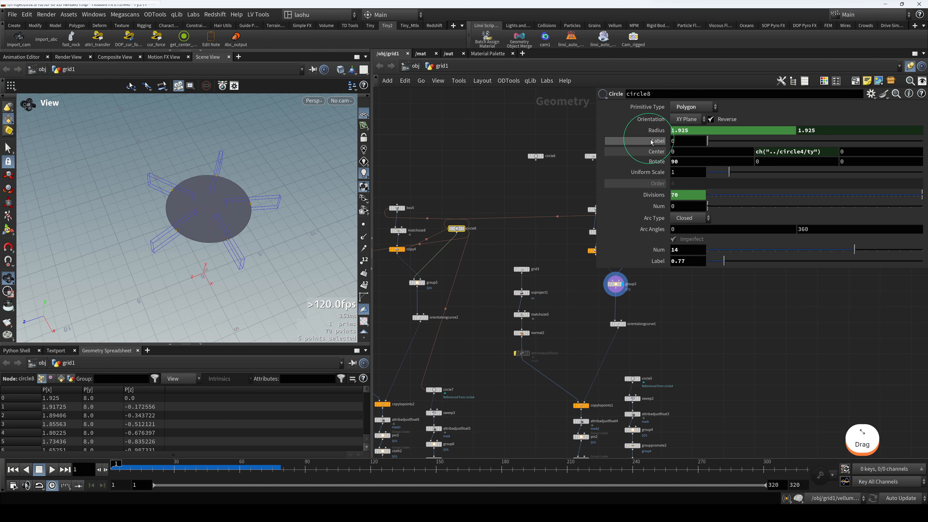
Widen the parameter pane and inspect circle8's X radius expression, which multiplies circle4's radx by newparameter2
left_click(723, 131)
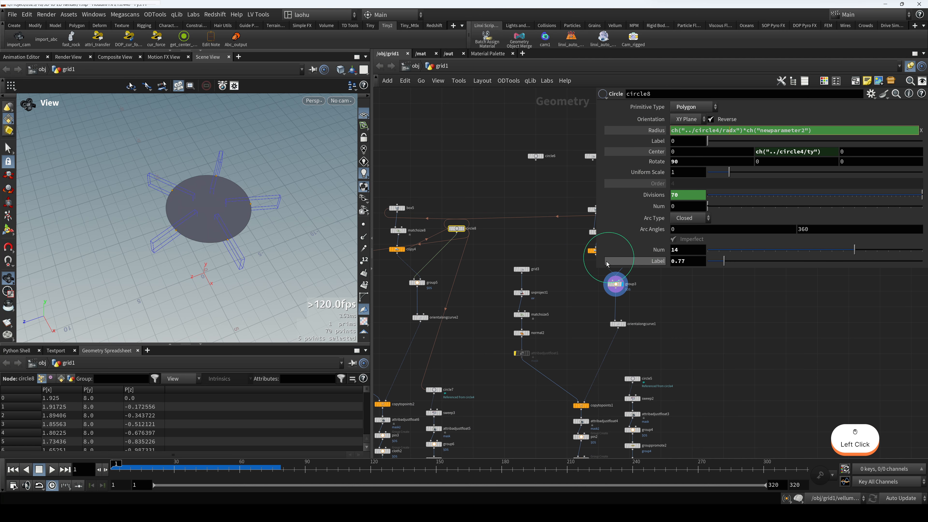
left_click_drag(596, 269, 566, 311)
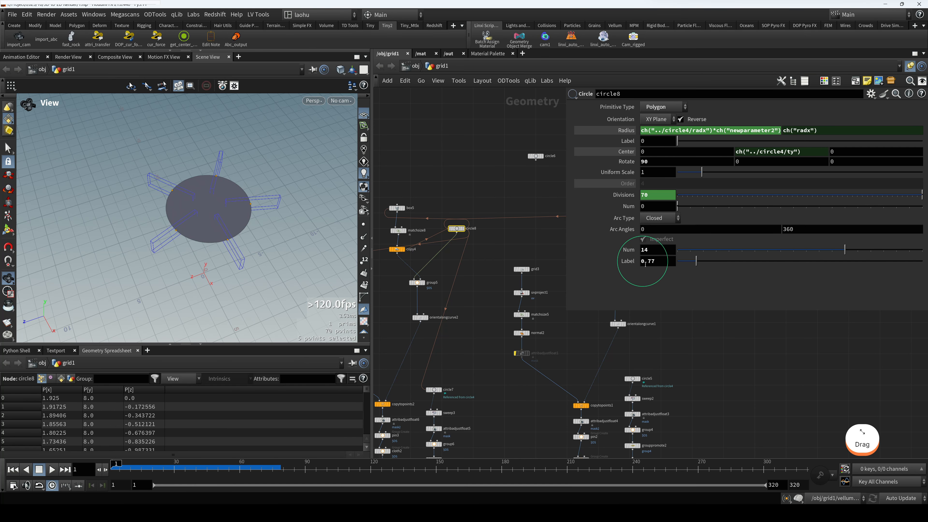
left_click(727, 131)
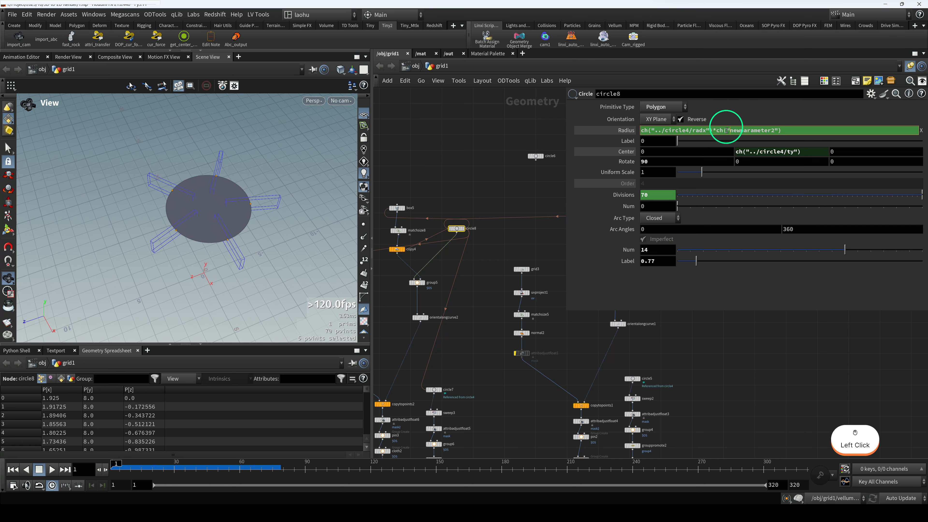
left_click(760, 296)
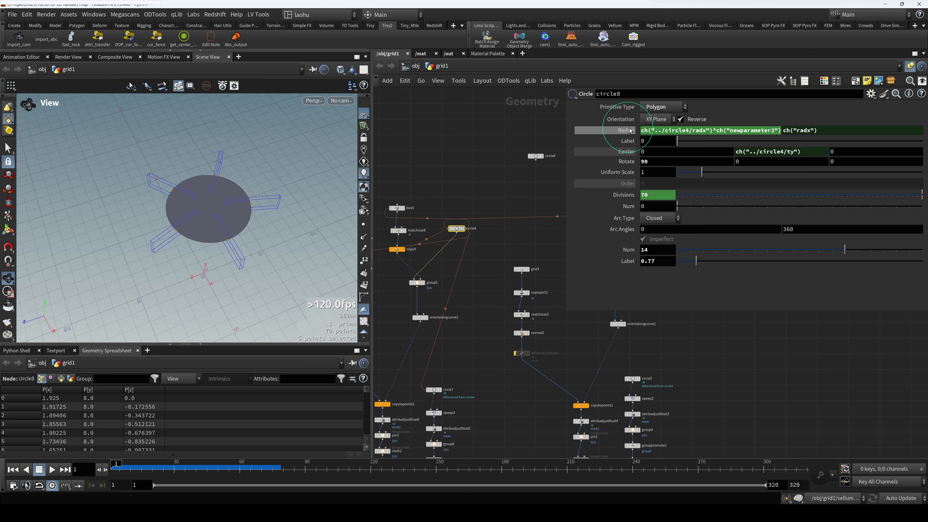
left_click(652, 131)
Select circle4 and copy its Radius parameter
middle_click_drag(535, 175, 421, 190)
left_click(543, 239)
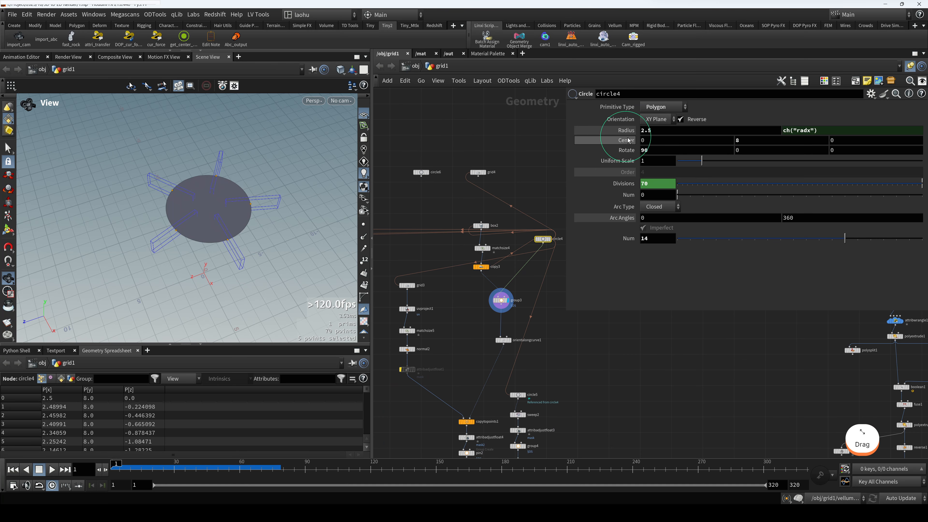
right_click(621, 132)
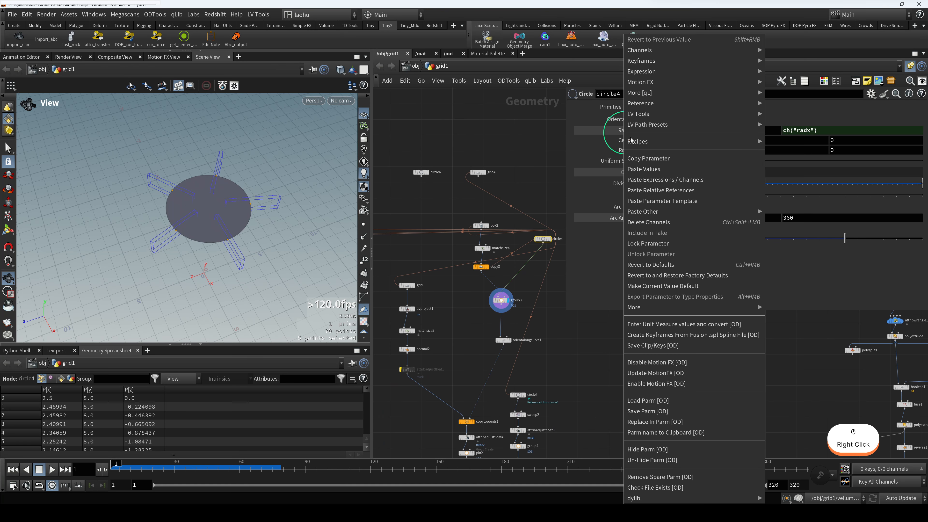
left_click(651, 158)
Add a new Circle node to the network beside circle8
middle_click_drag(440, 207, 632, 205)
left_click(535, 242)
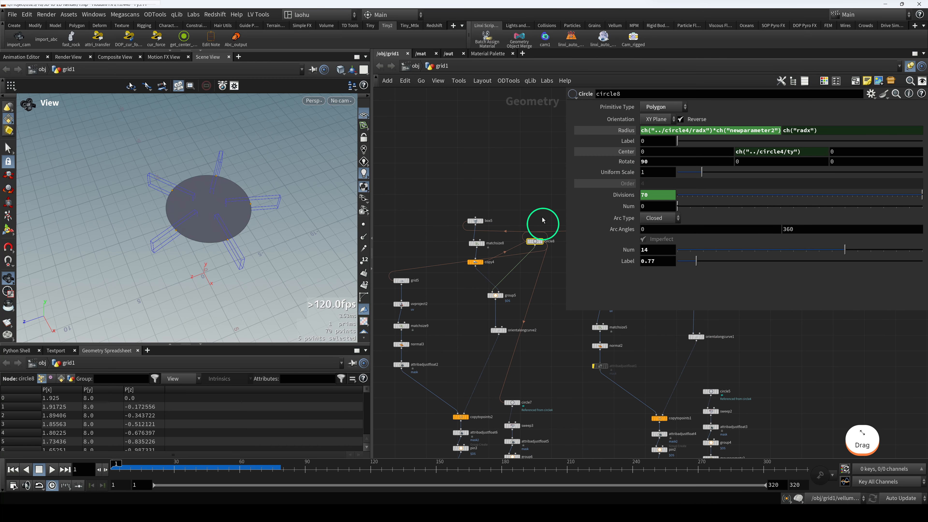
middle_click_drag(543, 219, 481, 209)
key("Tab")
type("cirv")
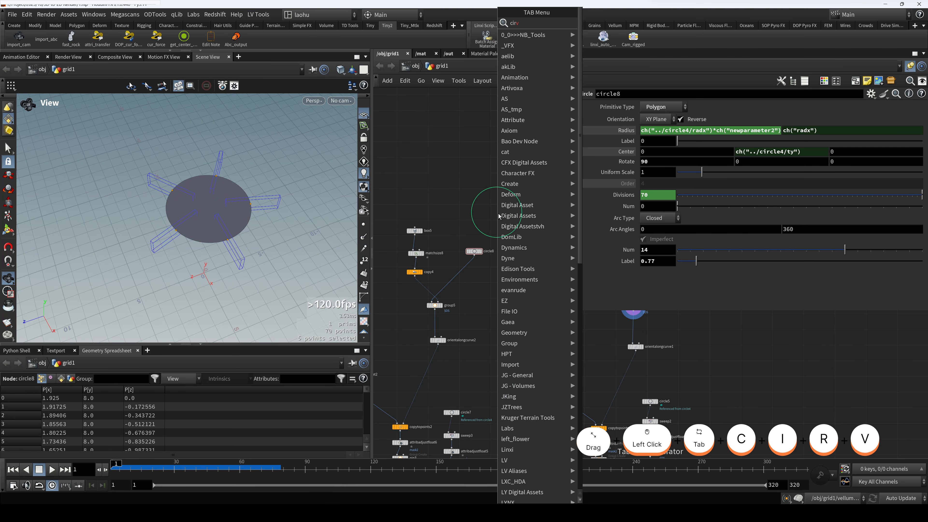
key("Return")
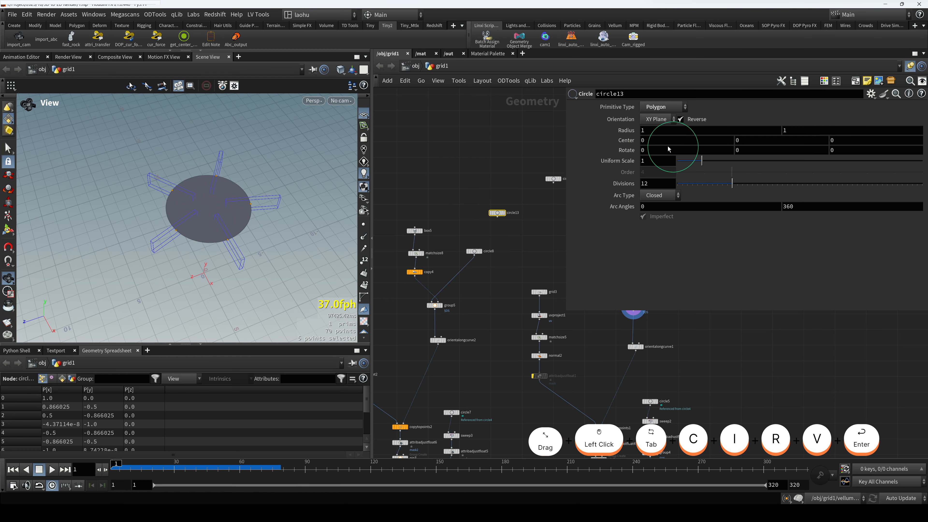
Link the new circle's X radius to circle4's radius with the relative reference ch("../circle4/radx")
right_click(626, 131)
left_click(680, 179)
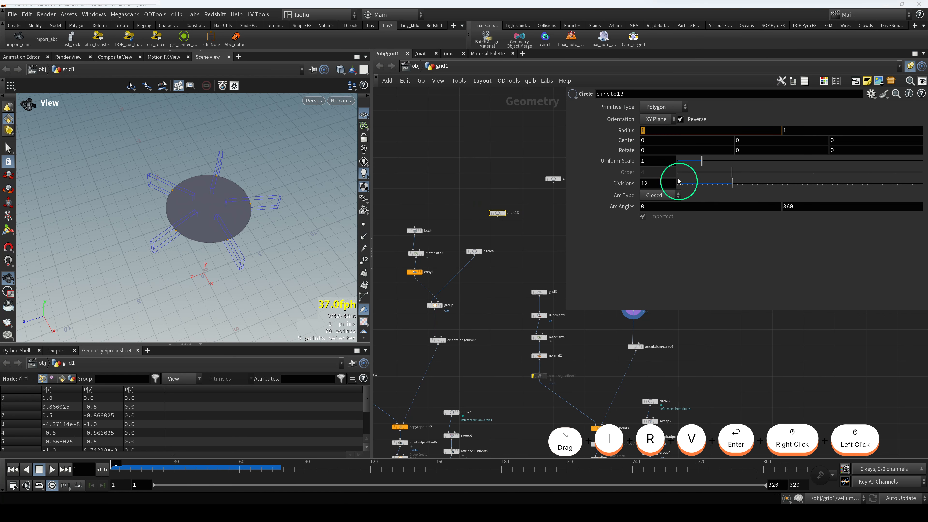
left_click(630, 130)
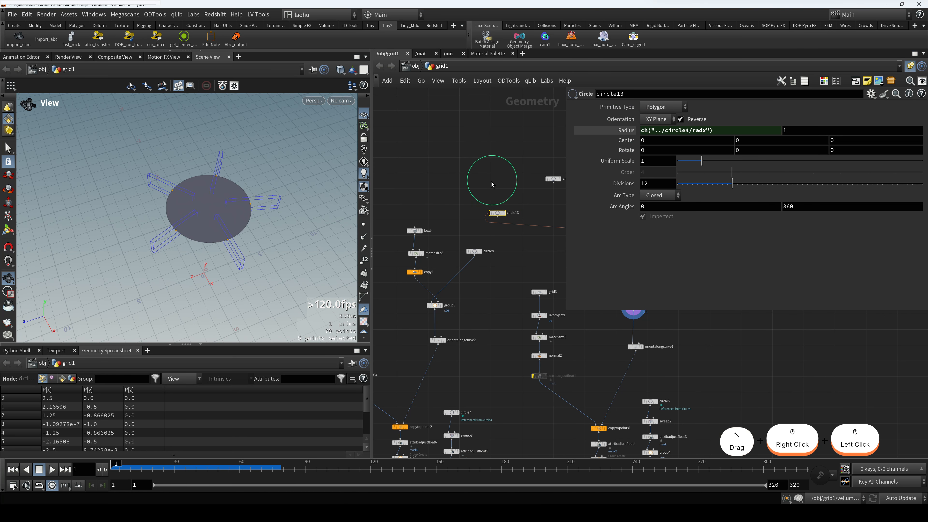
Add a Float parameter with the default name newparameter to the new circle's parameter interface and accept the edit
left_click(473, 251)
left_click(497, 213)
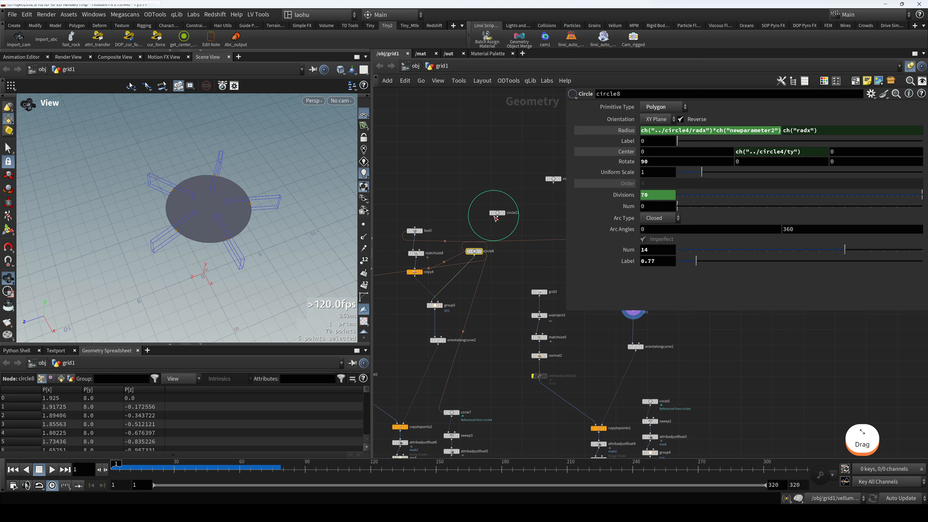
left_click(871, 94)
left_click(804, 105)
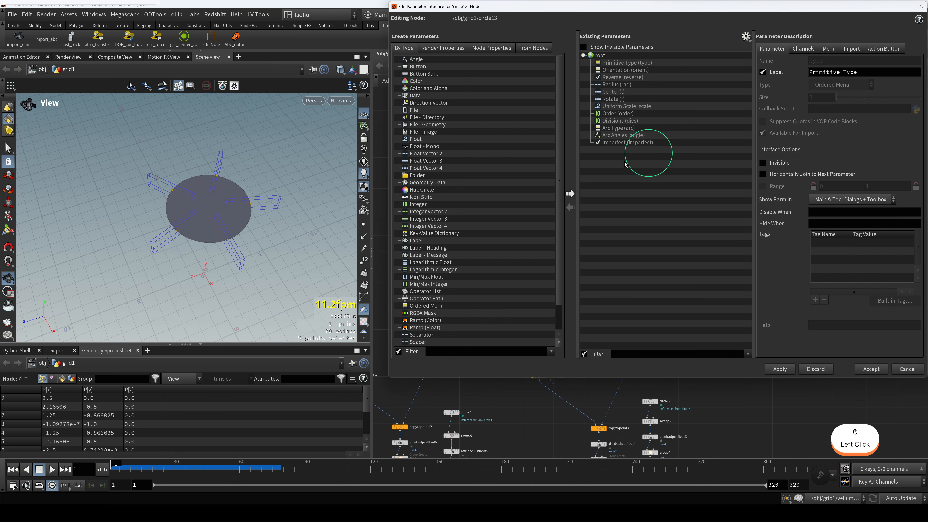
left_click(419, 205)
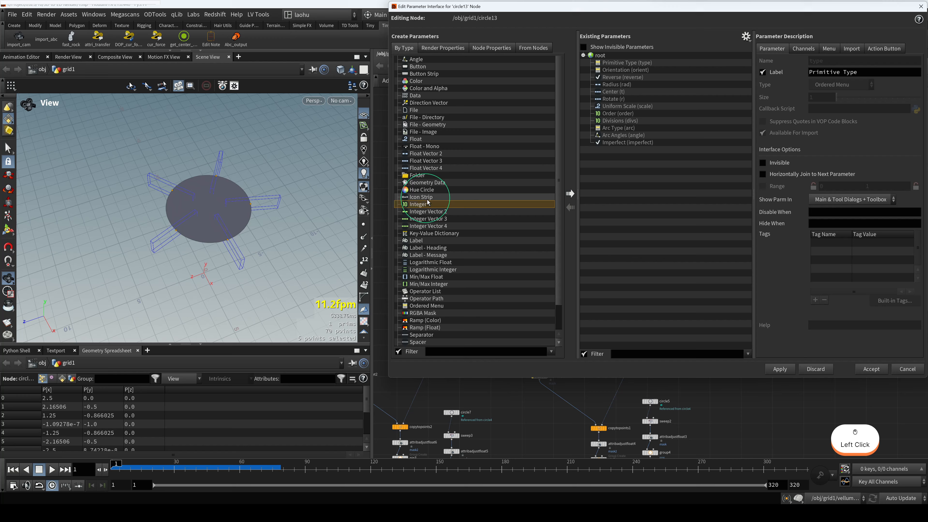
left_click(425, 262)
left_click_drag(415, 139, 600, 56)
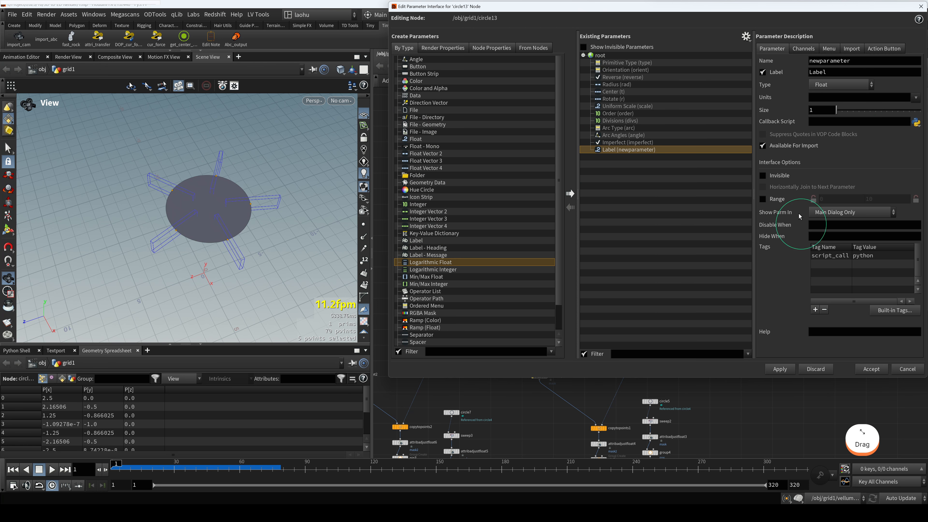
left_click(781, 368)
left_click(862, 369)
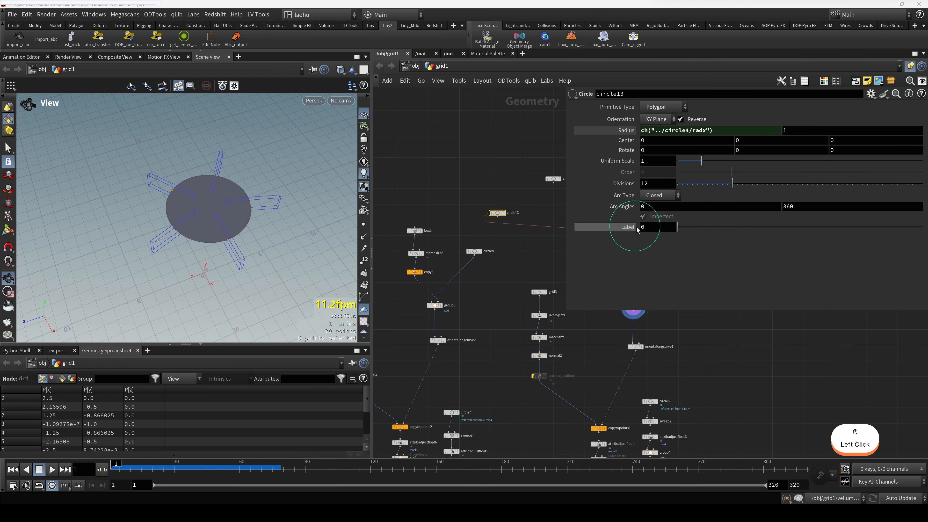
Multiply the new circle's X radius expression by a relative reference to its custom Label parameter, and set Label to .77
right_click(626, 227)
left_click(665, 148)
left_click(717, 132)
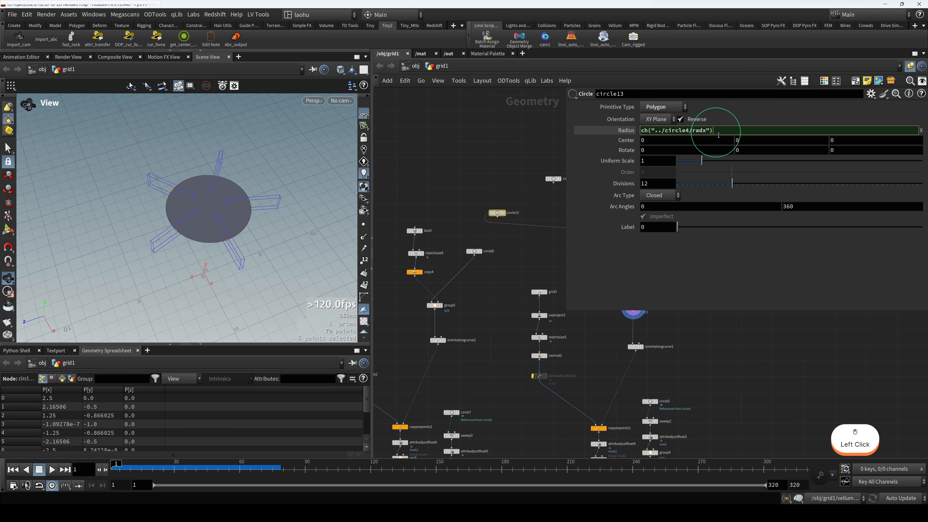
type("*")
right_click(724, 130)
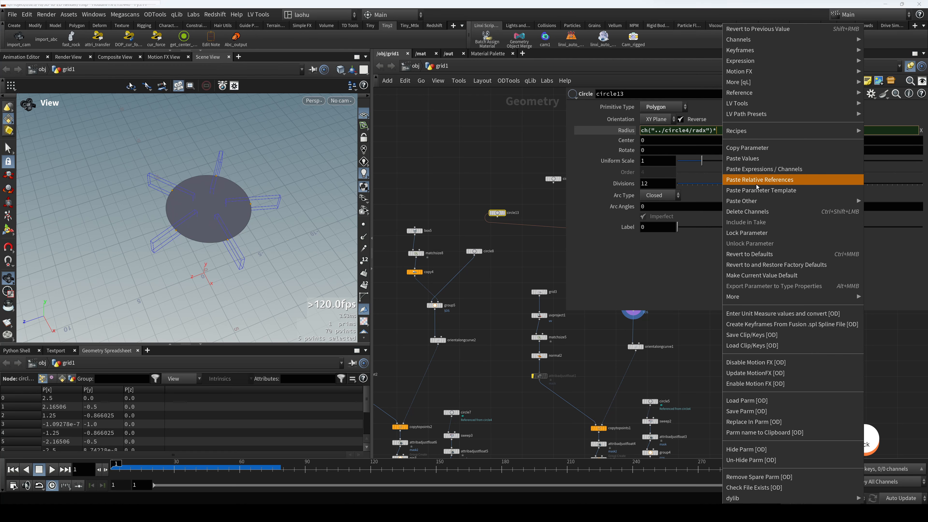
left_click(822, 177)
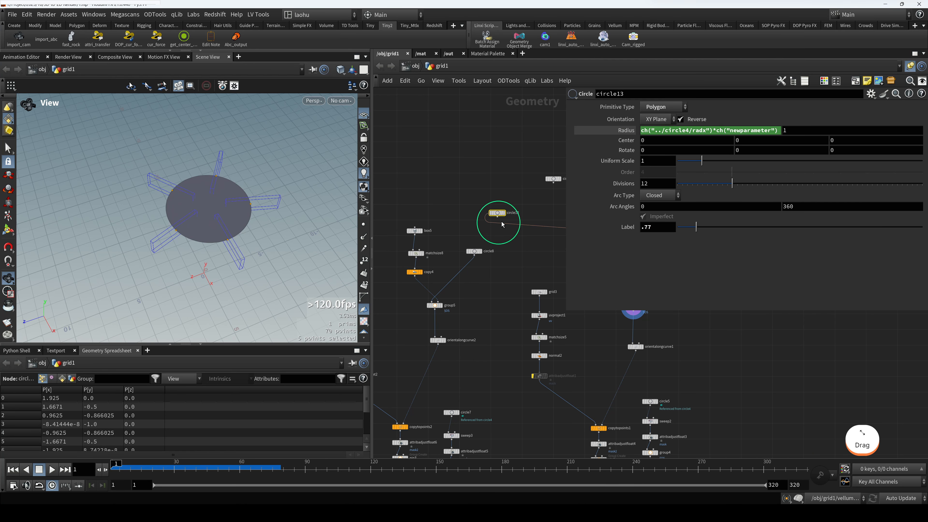
Display the new circle in the viewport and inspect circle8's parameters for comparison
key("r")
middle_click_drag(509, 212, 498, 214)
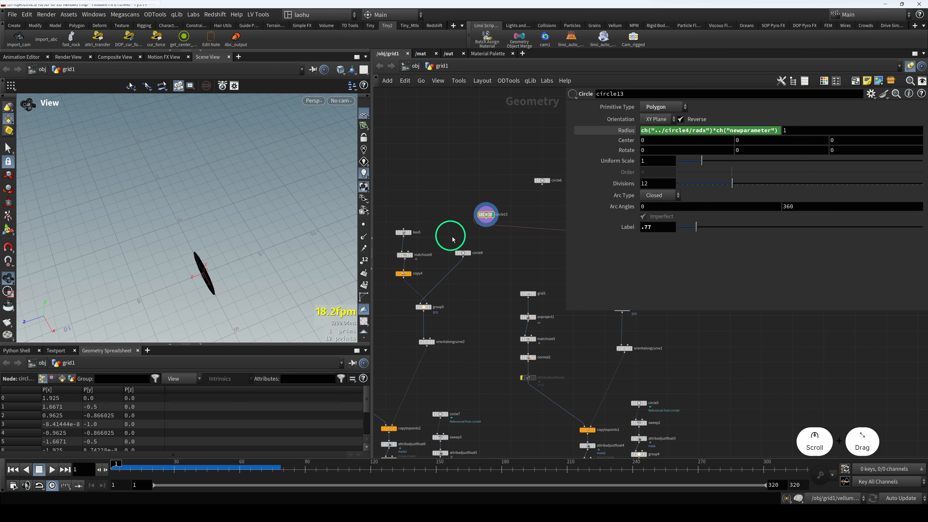
key("r")
key("r")
left_click(463, 253)
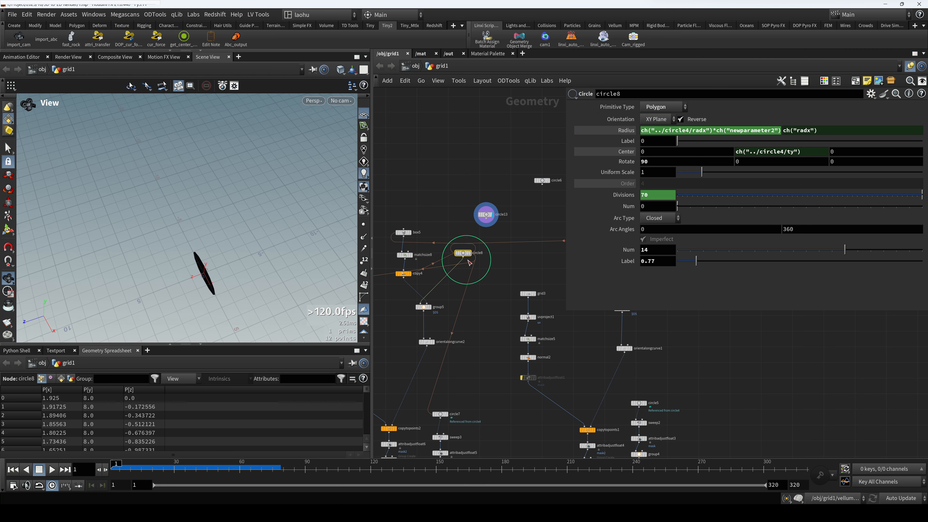
Set the new circle's X rotation to 90 and display it in the viewport
left_click(486, 214)
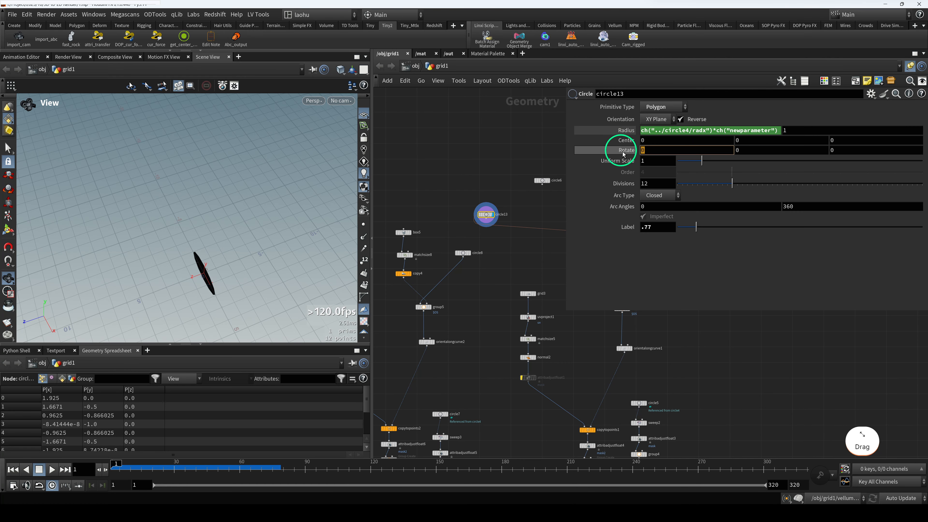
key("Return")
left_click_drag(461, 193, 516, 228)
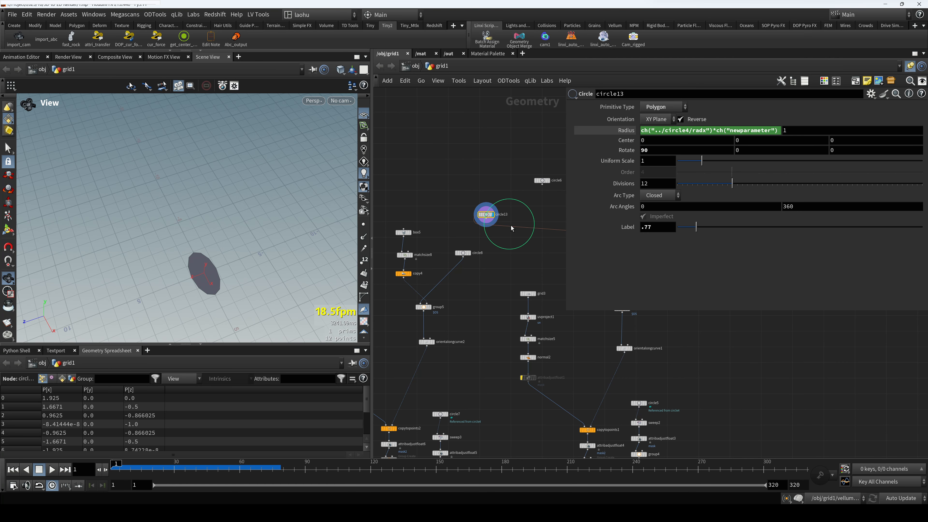
key("r")
left_click_drag(449, 244, 476, 267)
left_click_drag(473, 195, 515, 230)
key("r")
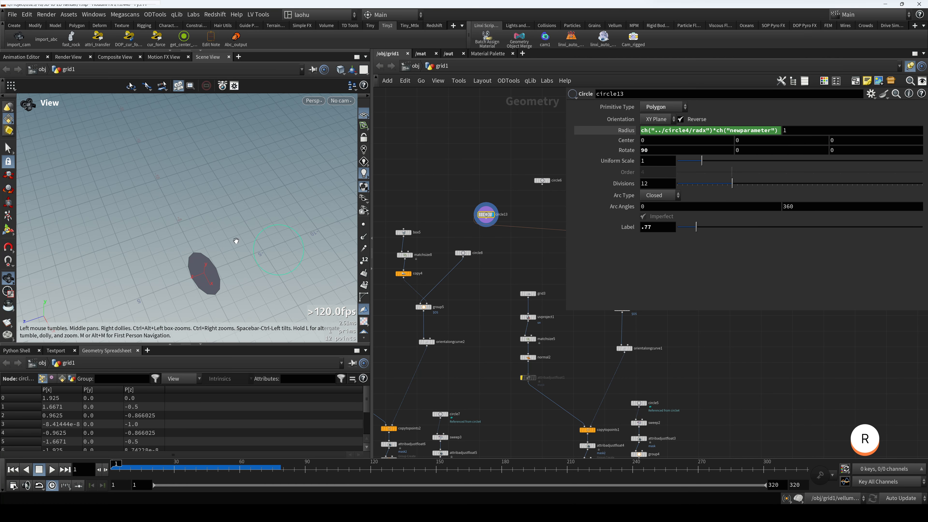
Reset the new circle's rotation to its default and show its X radius as an evaluated value
left_click_drag(236, 241, 164, 208)
middle_click_drag(493, 251, 489, 251)
left_click_drag(651, 155, 629, 152)
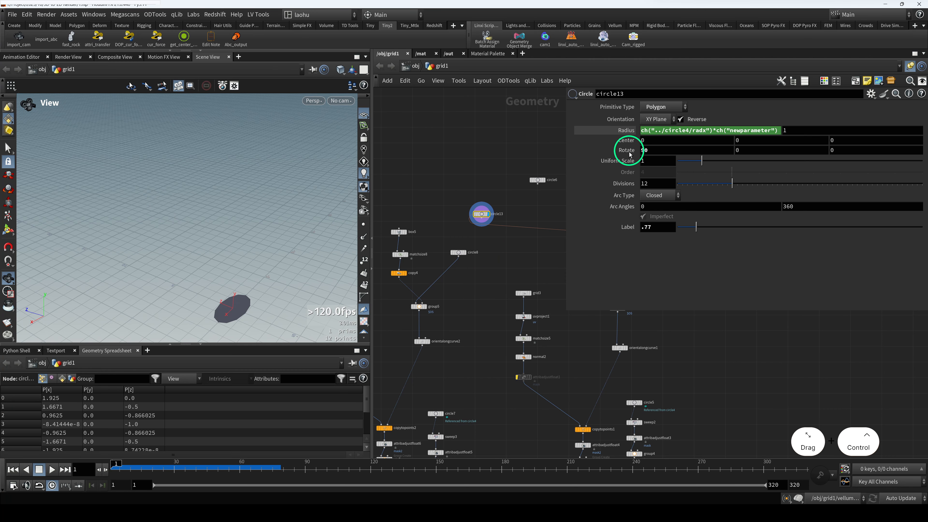
middle_click(629, 153, "ctrl")
left_click(626, 130)
Compare circle4's radius with the evaluated X radius of the new circle
scroll(507, 226, "down", 3)
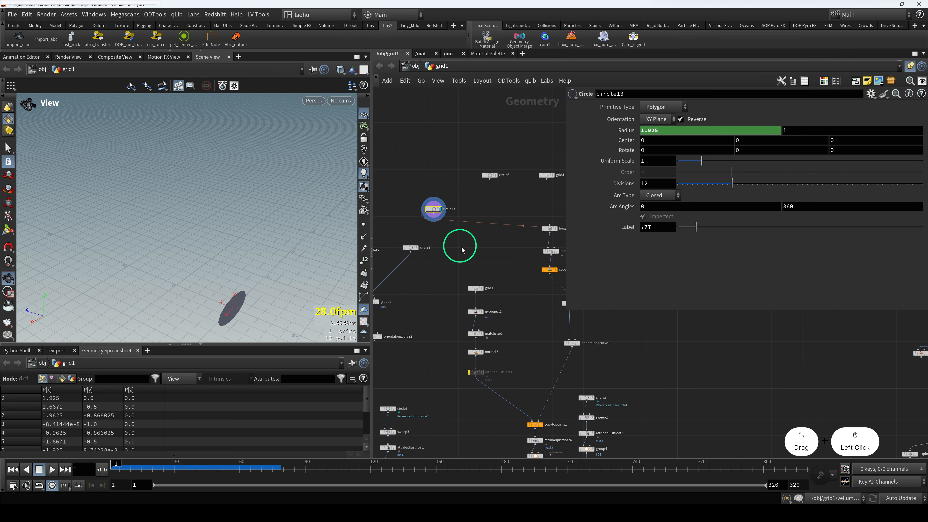
left_click_drag(529, 239, 530, 240)
middle_click_drag(512, 211, 540, 221)
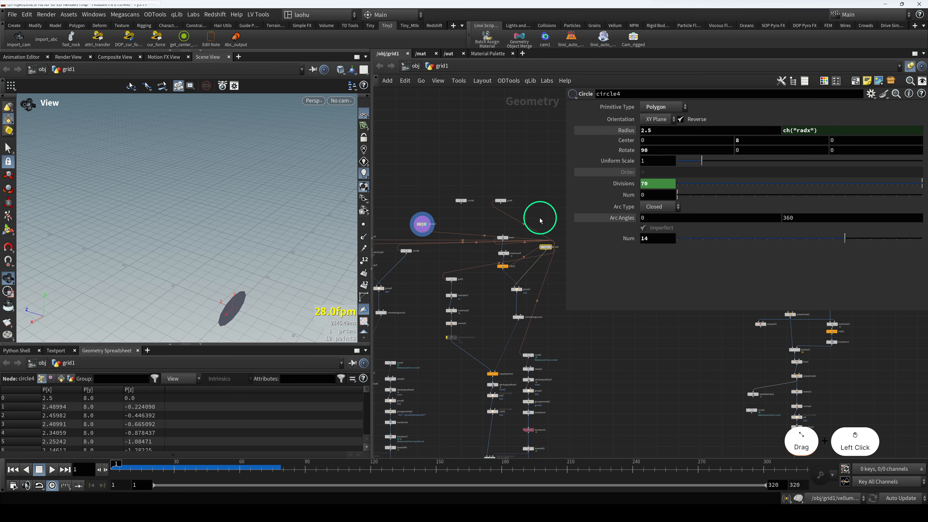
left_click_drag(413, 211, 441, 230)
middle_click_drag(449, 227, 479, 227)
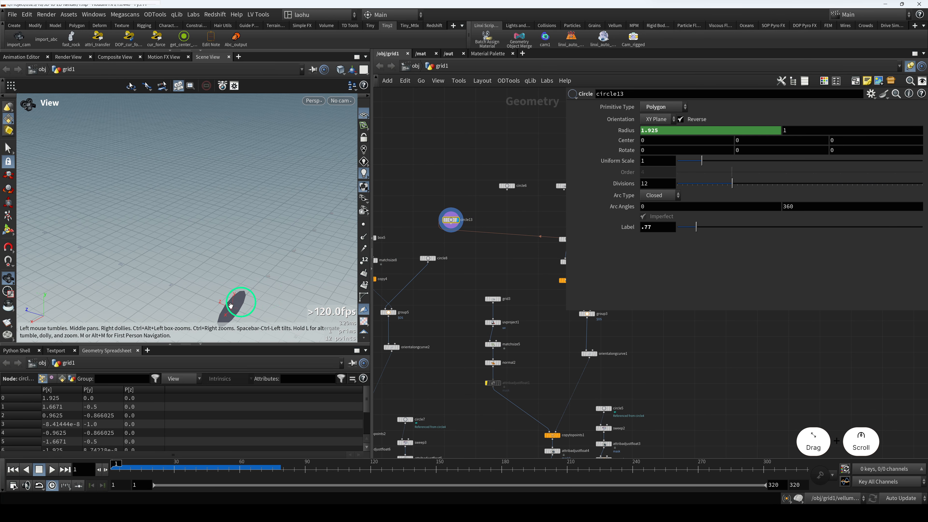
Display circle8 and template circle4 to compare the two rings in the viewport
left_click(437, 250)
middle_click_drag(449, 260, 445, 271)
scroll(448, 271, "down", 2)
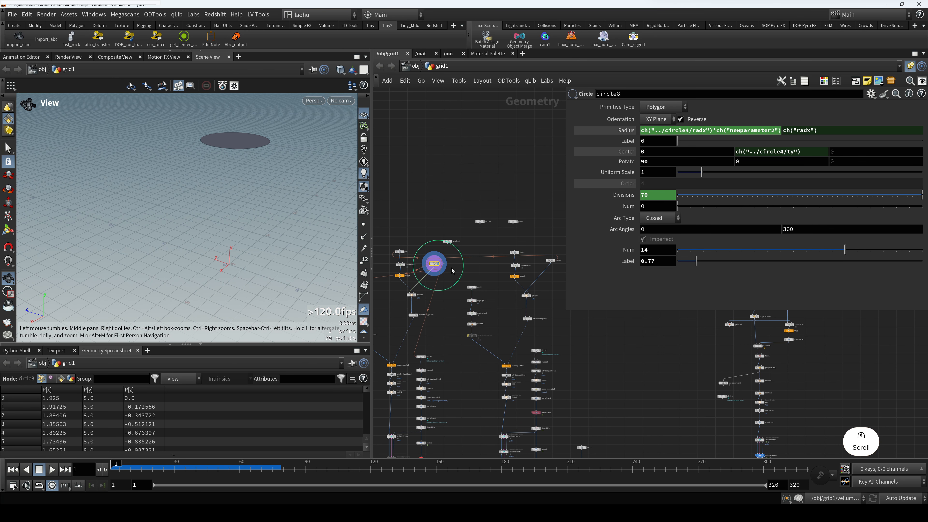
left_click(551, 260)
scroll(257, 201, "up", 3)
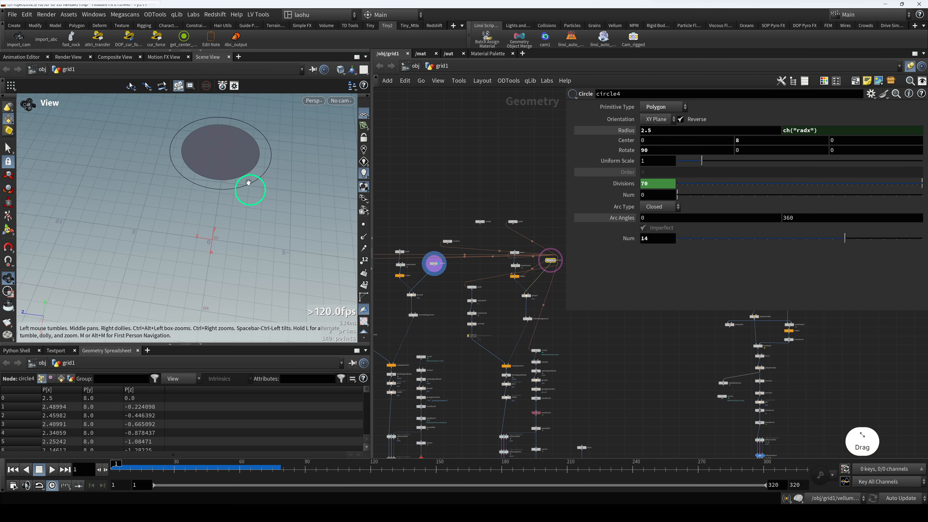
left_click_drag(241, 163, 238, 179)
scroll(441, 275, "up", 2)
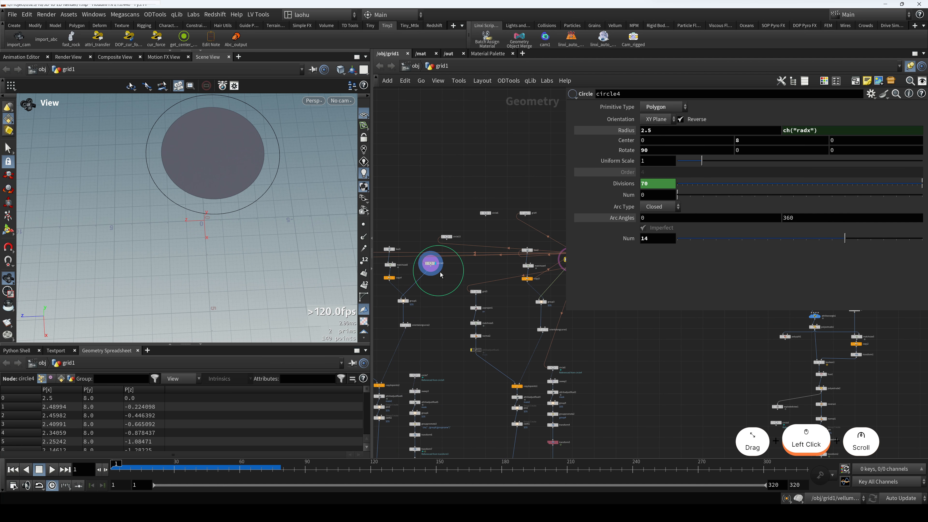
Try adjusting circle8's Label multiplier and undo the change
left_click(430, 263)
scroll(200, 167, "up", 2)
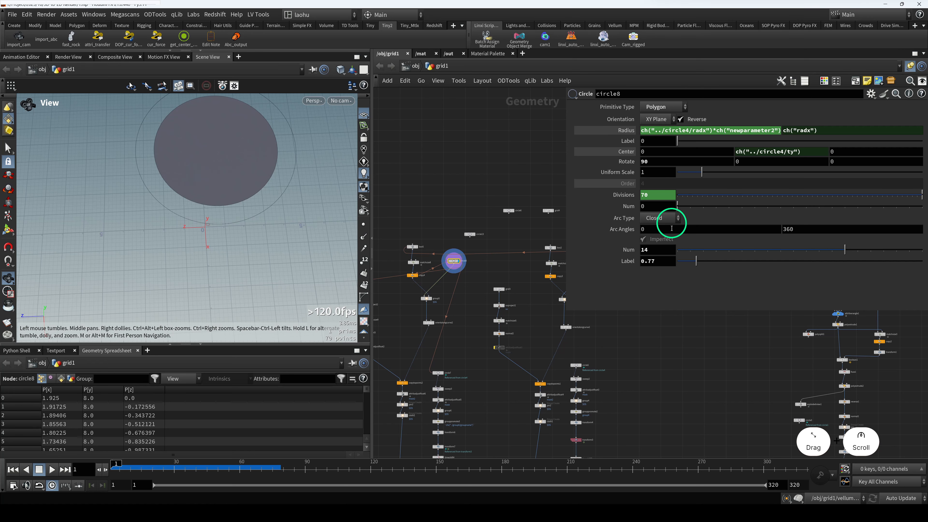
left_click_drag(696, 262, 698, 262)
key("ctrl+z")
Inspect box5's size values and its center reference to circle8
scroll(494, 271, "down", 2)
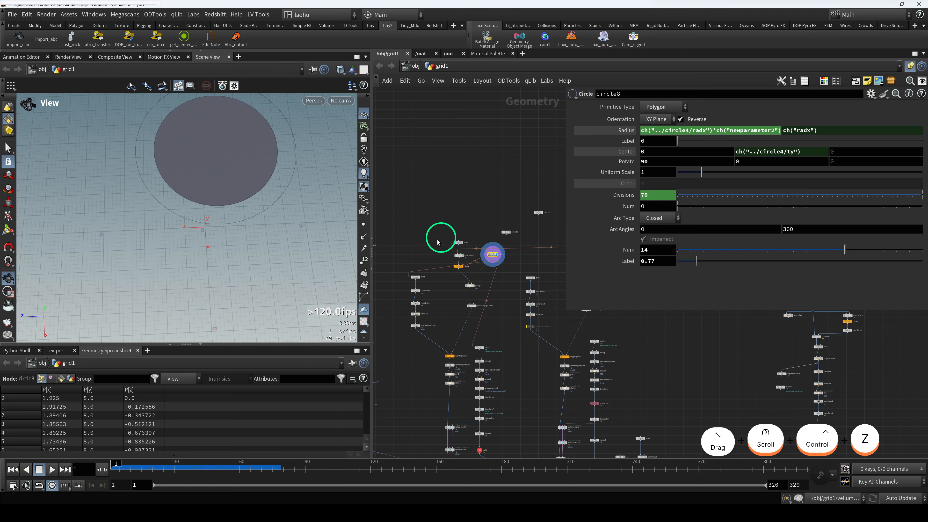
mouse_move(530, 266)
middle_mouse_down()
mouse_move(477, 269)
mouse_move(470, 278)
mouse_move(532, 278)
middle_mouse_up()
scroll(435, 284, "up", 3)
scroll(471, 279, "down", 1)
left_click(463, 243)
scroll(507, 263, "up", 3)
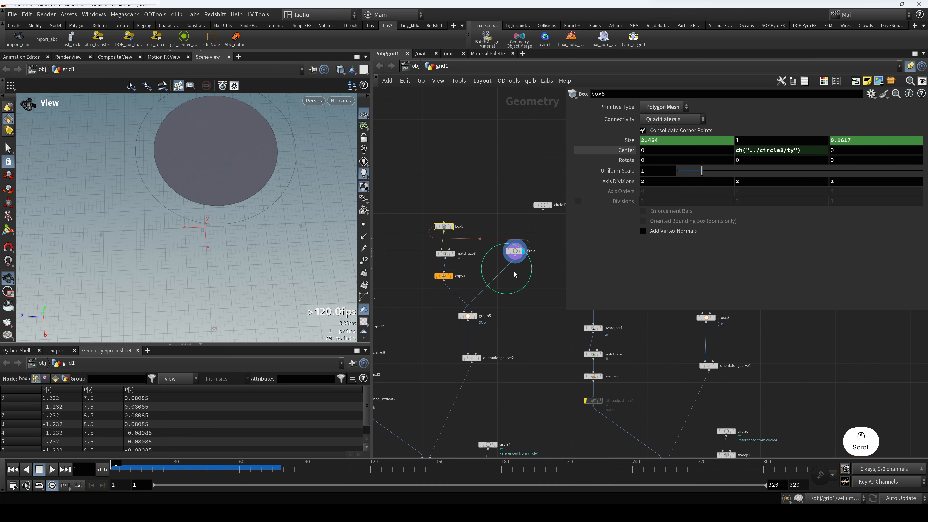
Look over the neighbouring inner-layer node chains in the network
scroll(460, 290, "down", 5)
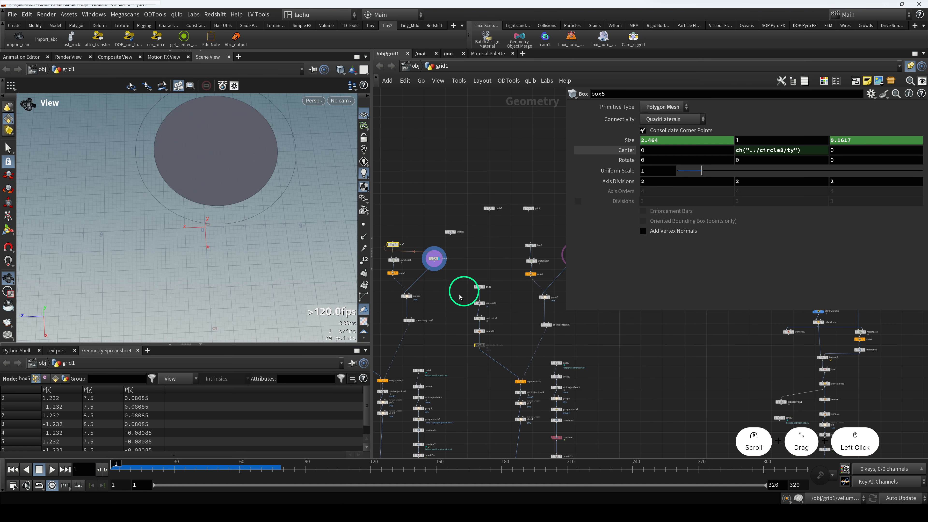
middle_click_drag(460, 290, 497, 265)
scroll(439, 270, "down", 3)
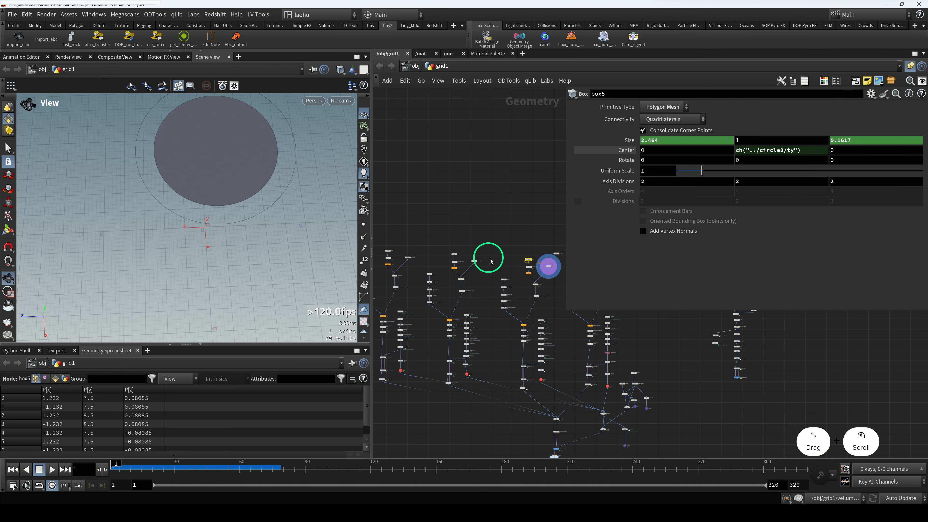
left_click_drag(557, 393, 556, 387)
left_click(433, 305)
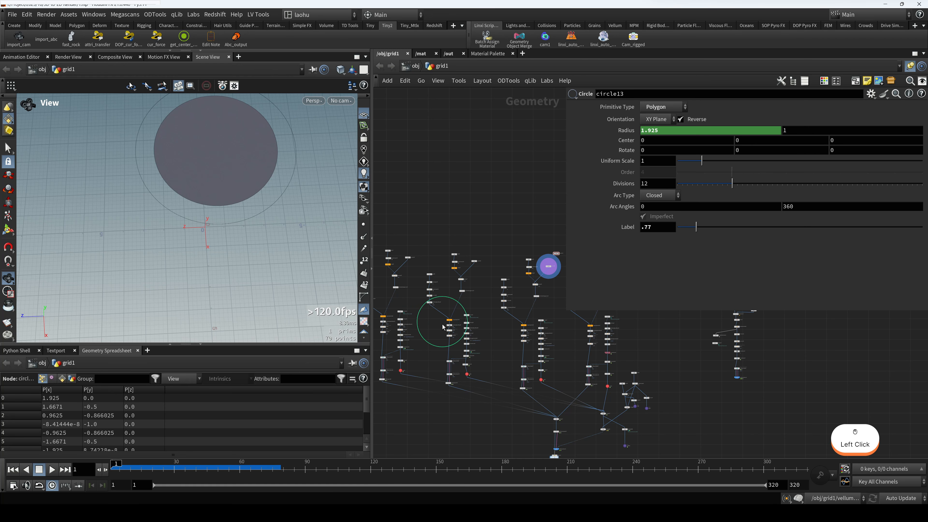
scroll(474, 272, "up", 5)
Template circle10 in place of circle4 and examine its Label multiplier expression against the displayed circle8
left_click(511, 229)
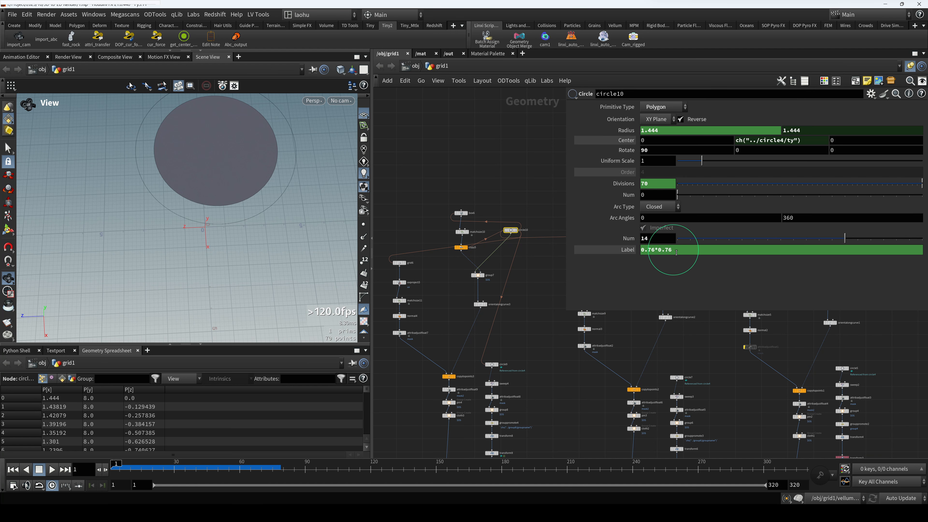
left_click_drag(252, 216, 255, 235)
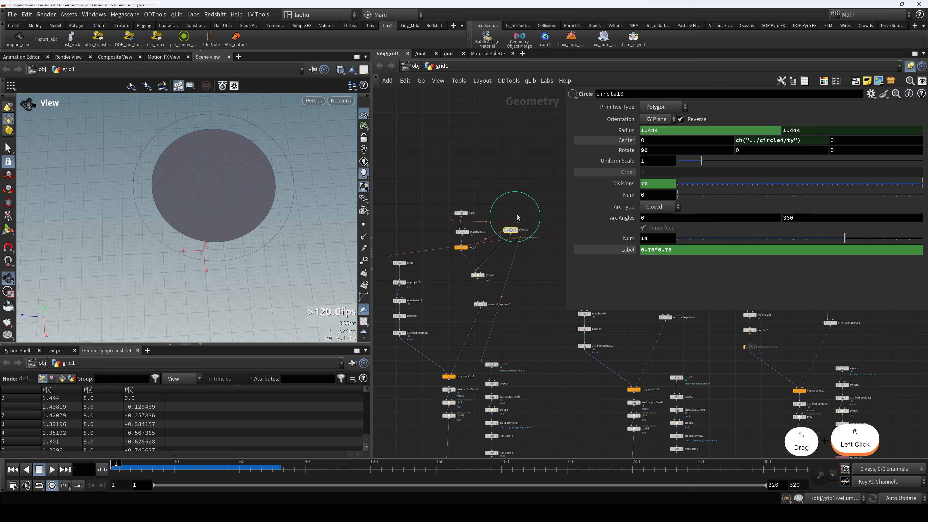
key("e")
left_click_drag(203, 195, 195, 171)
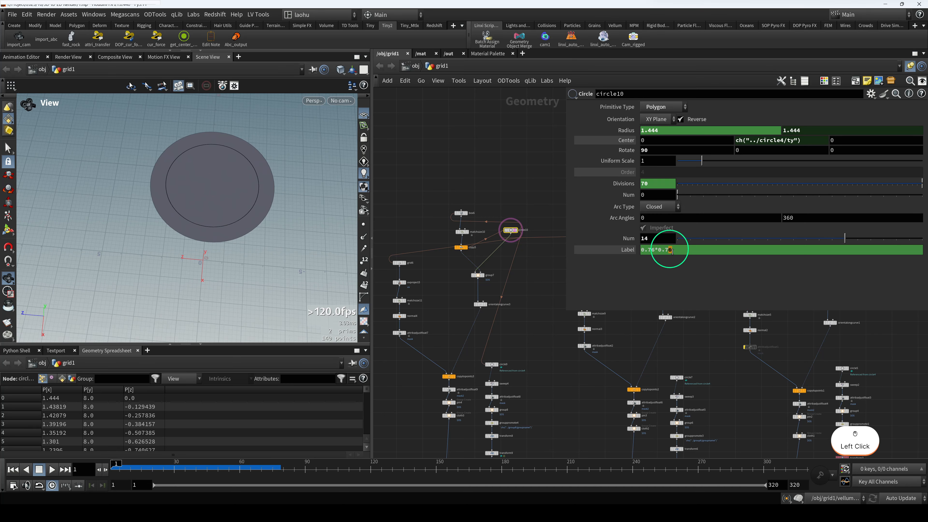
left_click(238, 231)
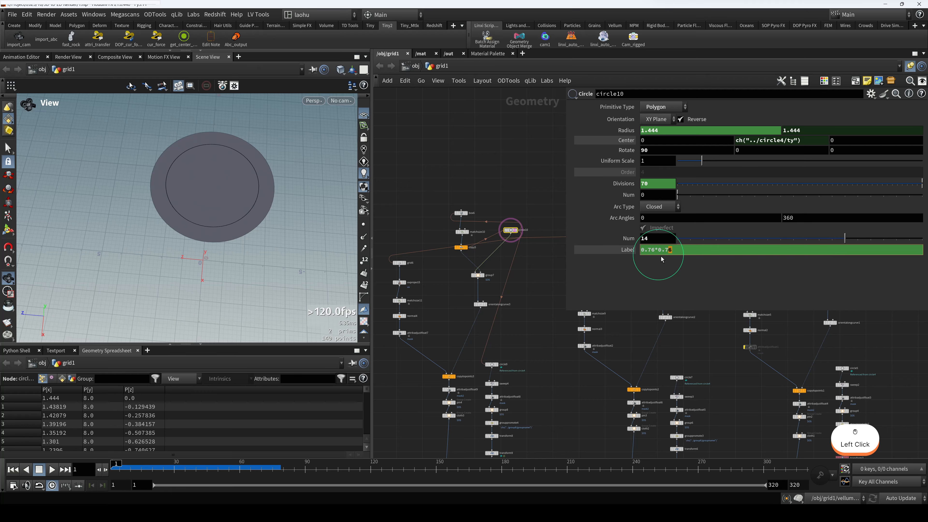
Highlight the outer layer's whole node chain in the network and return to its circle4 node
scroll(513, 285, "down", 5)
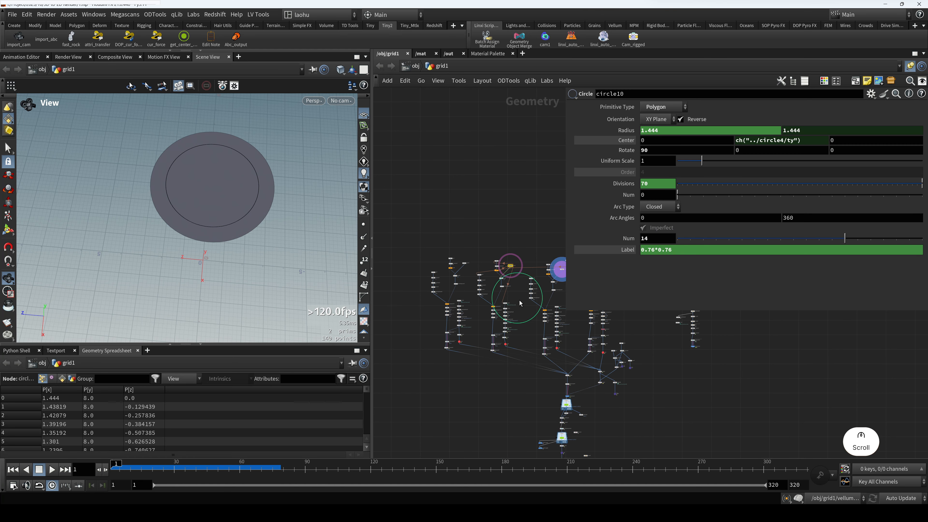
middle_click_drag(521, 311, 487, 299)
scroll(497, 319, "up", 3)
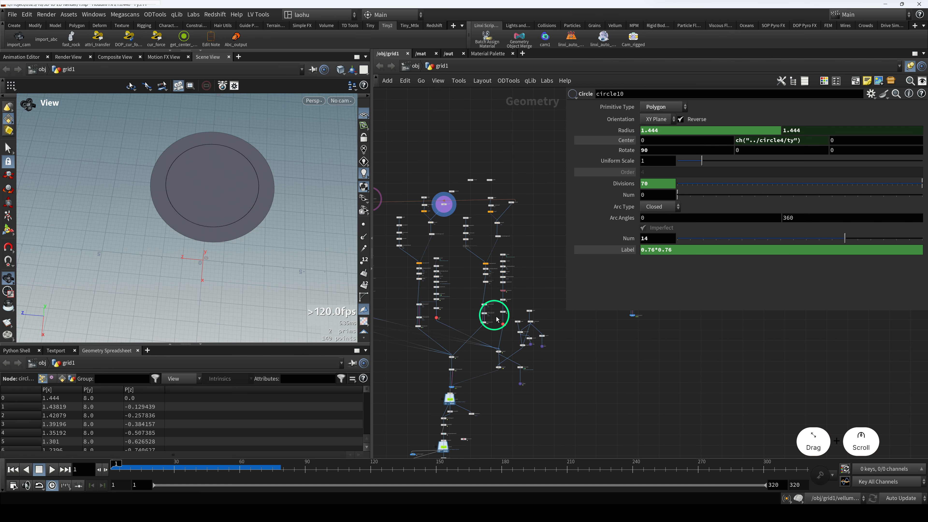
left_click_drag(513, 339, 474, 204)
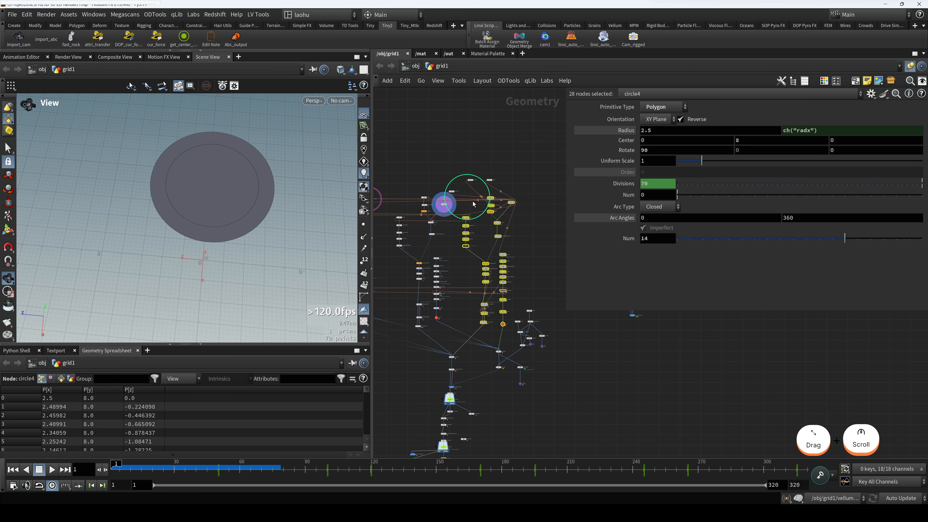
left_click(527, 228)
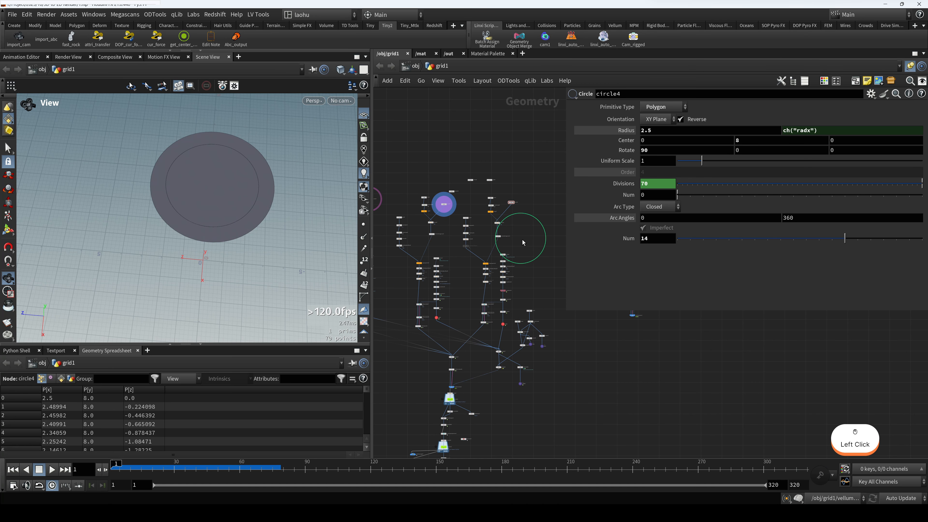
scroll(521, 229, "up", 5)
middle_click_drag(512, 209, 523, 214)
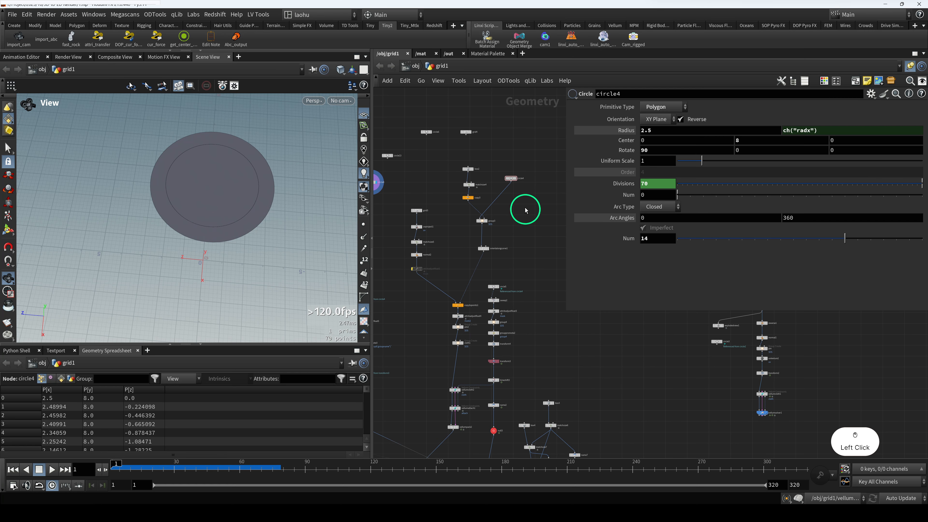
Display grid3 in the viewport and view it beneath the templated circle10
left_click_drag(526, 210, 499, 170)
key("r")
middle_click_drag(443, 225, 482, 219)
left_click_drag(482, 219, 447, 198)
key("r")
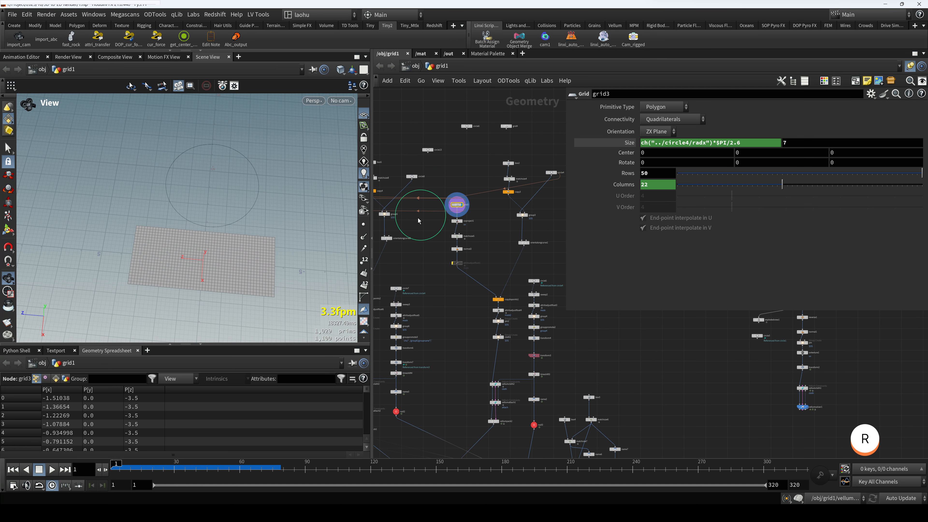
left_click_drag(241, 190, 234, 234)
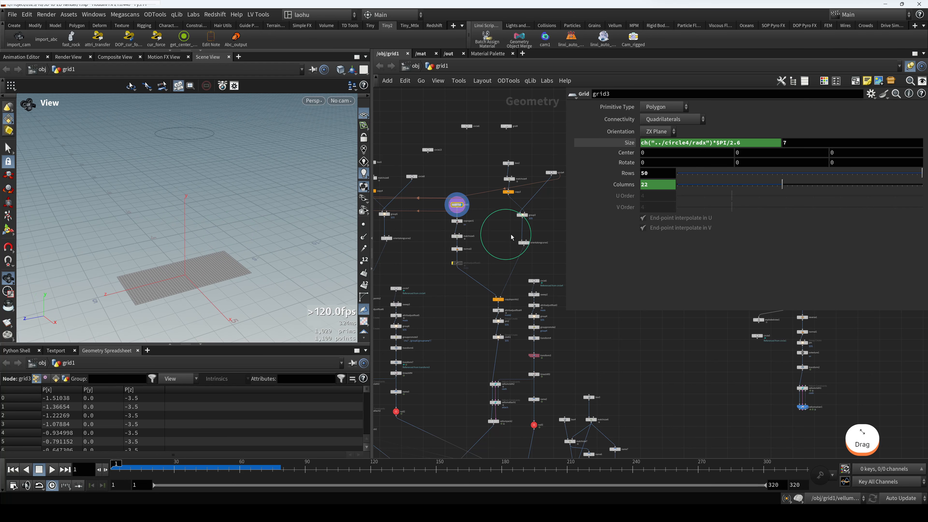
Compare grid3's size expression with the circle4 radius it references, and display circle4 in the viewport
middle_click_drag(548, 165, 526, 180)
left_click(532, 188)
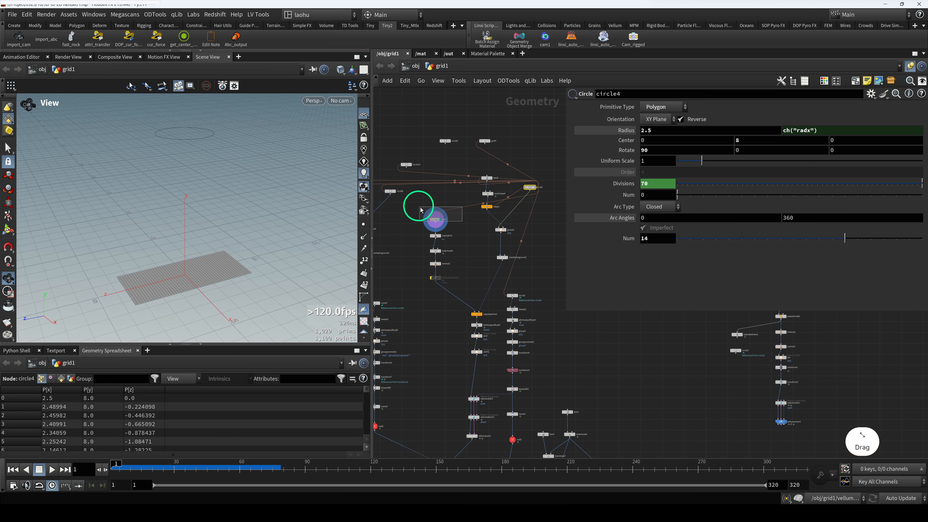
left_click_drag(422, 210, 420, 209)
scroll(532, 200, "up", 2)
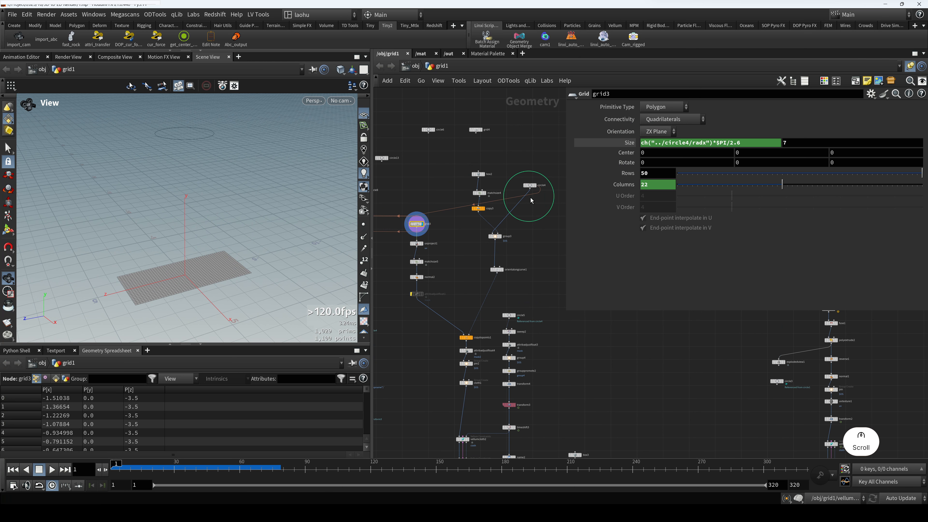
left_click_drag(540, 202, 542, 202)
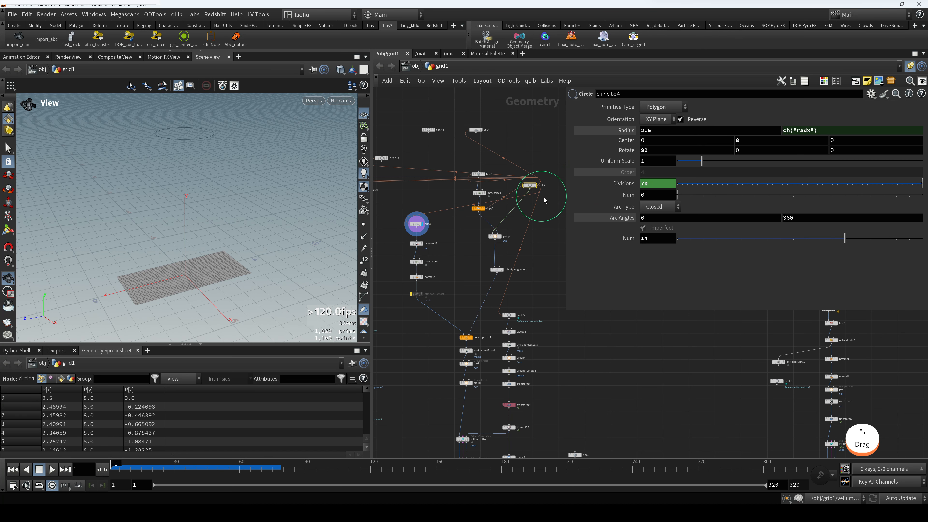
left_click_drag(396, 216, 432, 234)
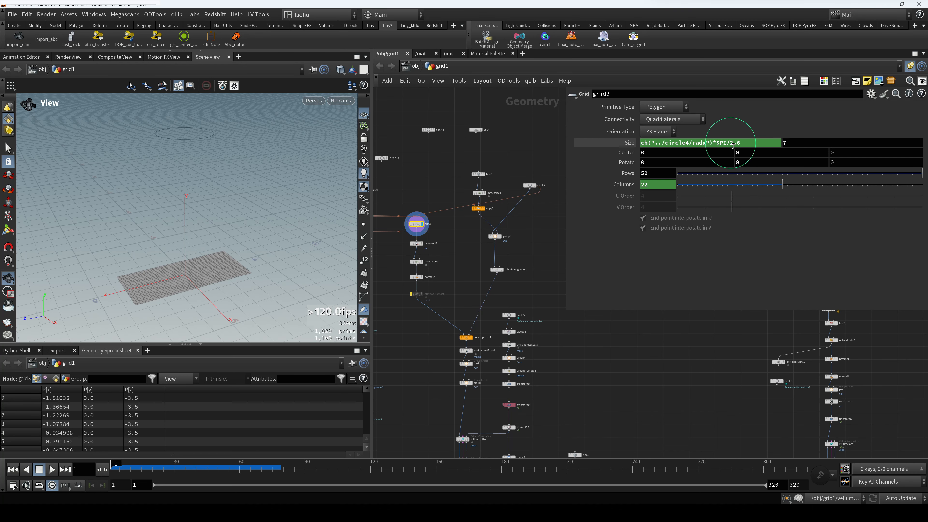
left_click(529, 185)
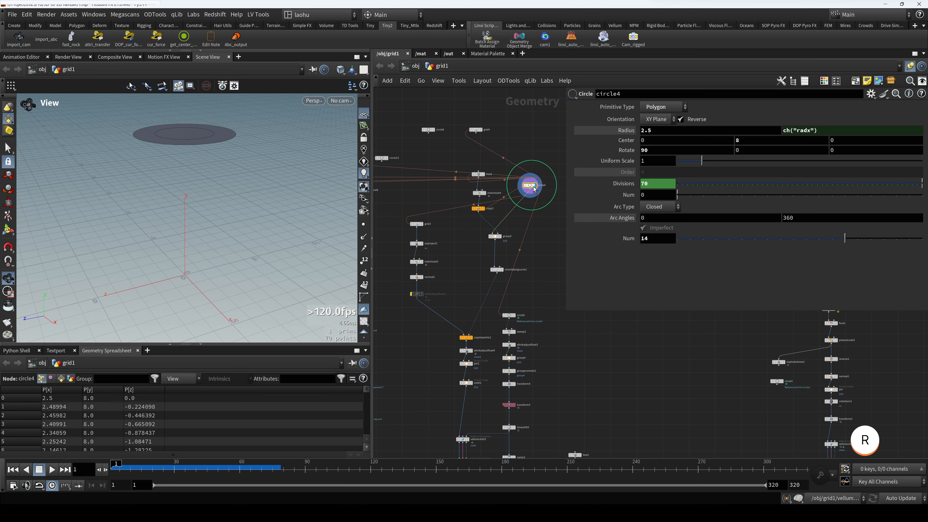
left_click_drag(207, 183, 198, 194)
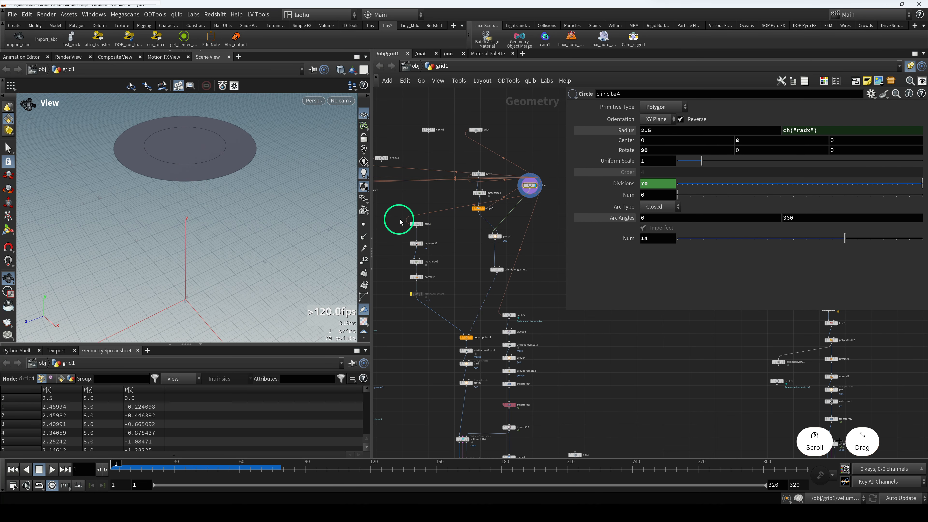
Display grid3 in the viewport and examine the size expressions of grid5 in the neighbouring layer
left_click_drag(398, 216, 425, 231)
key("r")
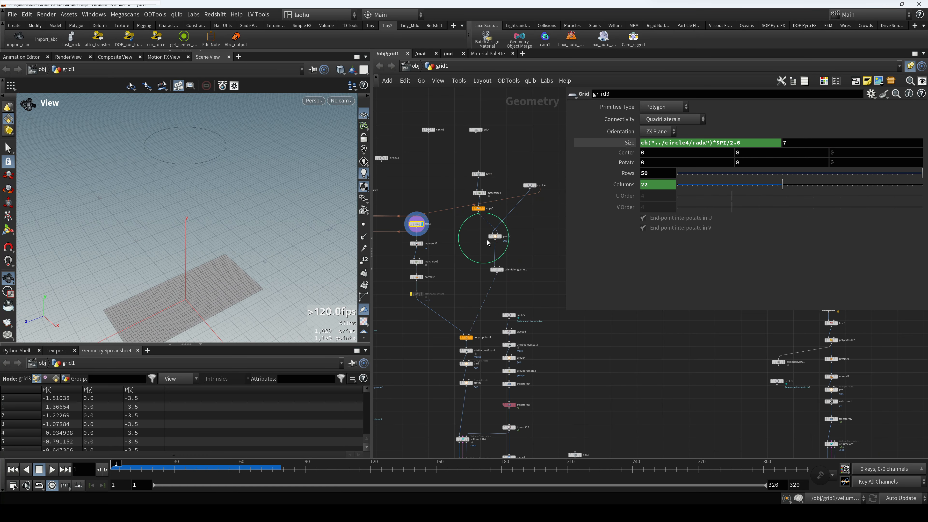
scroll(540, 244, "down", 2)
middle_click_drag(491, 251, 573, 249)
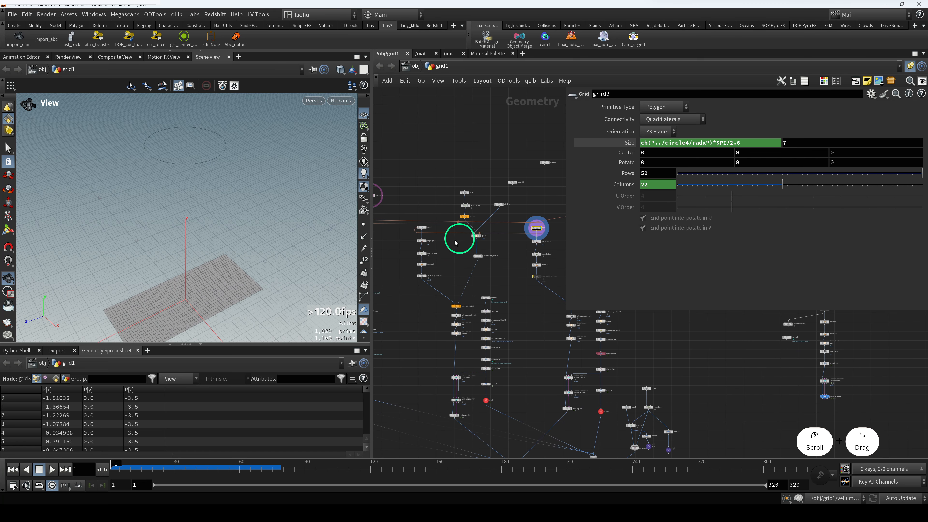
middle_click_drag(425, 242, 509, 251)
left_click(507, 236)
middle_click_drag(515, 212, 484, 209)
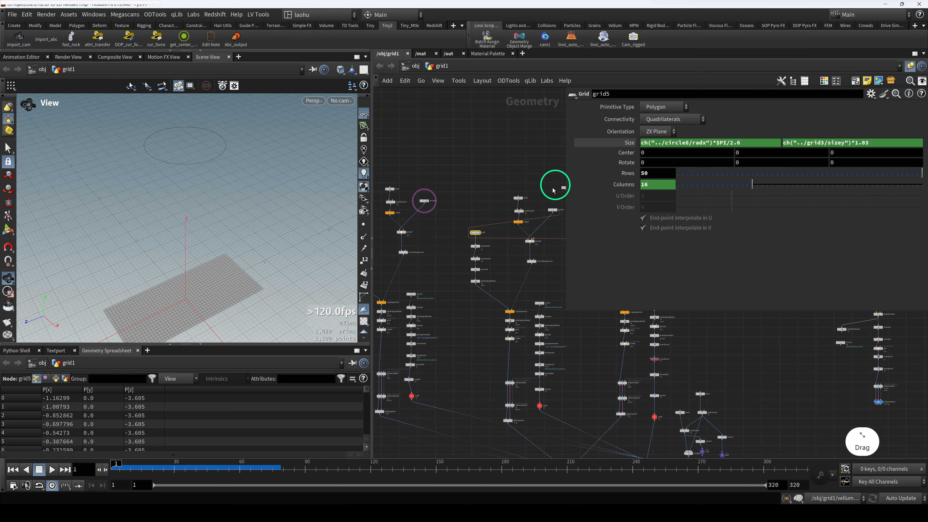
Recheck grid3's size expression against the radius of circle4 that it references
middle_click_drag(542, 190, 472, 181)
middle_click_drag(547, 205, 455, 207)
left_click(497, 223)
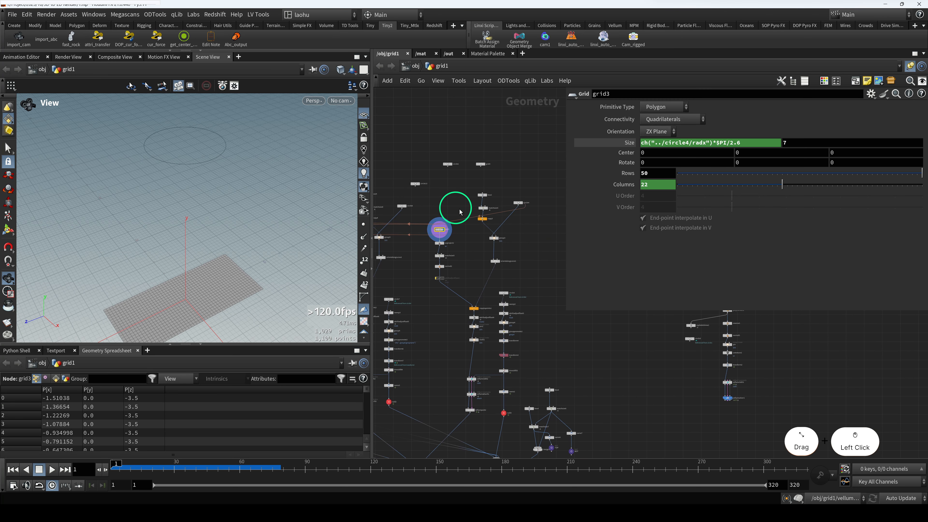
scroll(487, 214, "up", 2)
left_click(526, 202)
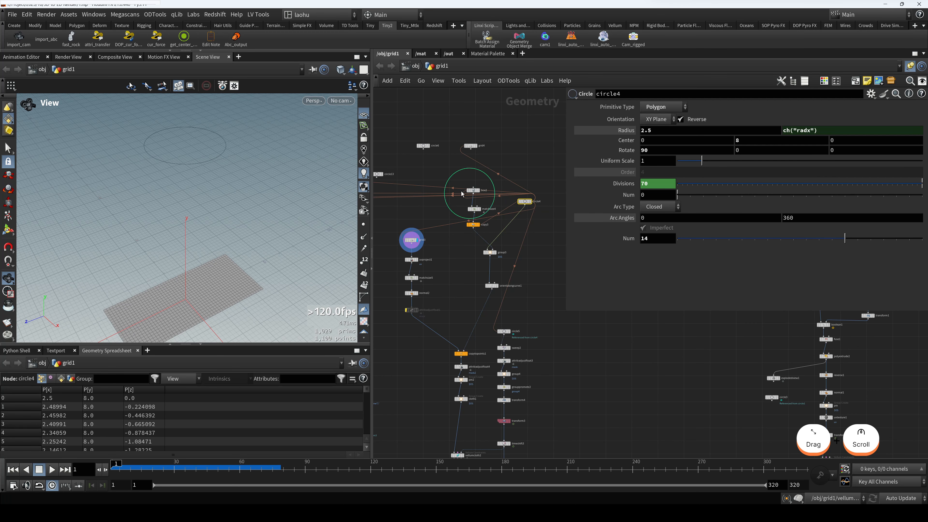
Examine circle8's radius expression referencing circle4 and display grid5 in the viewport
left_click_drag(397, 187, 496, 203)
left_click(455, 221)
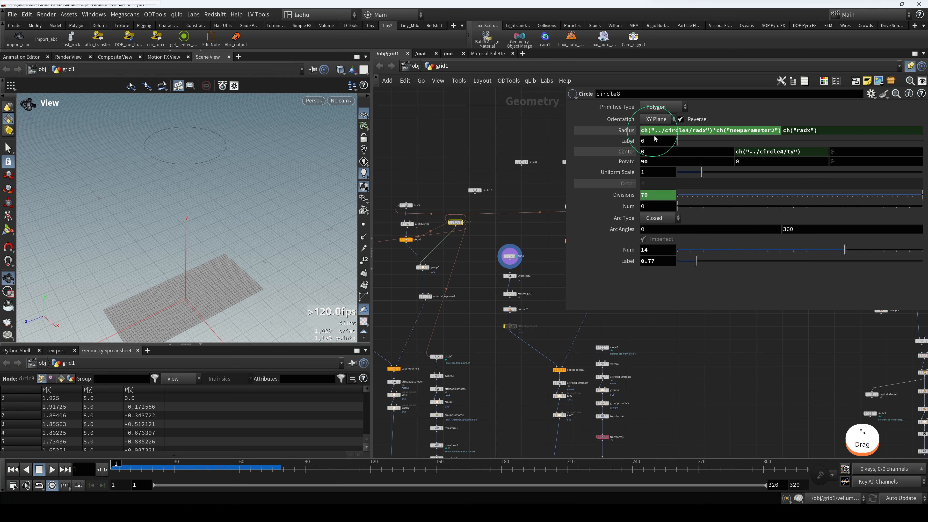
left_click_drag(492, 276, 587, 252)
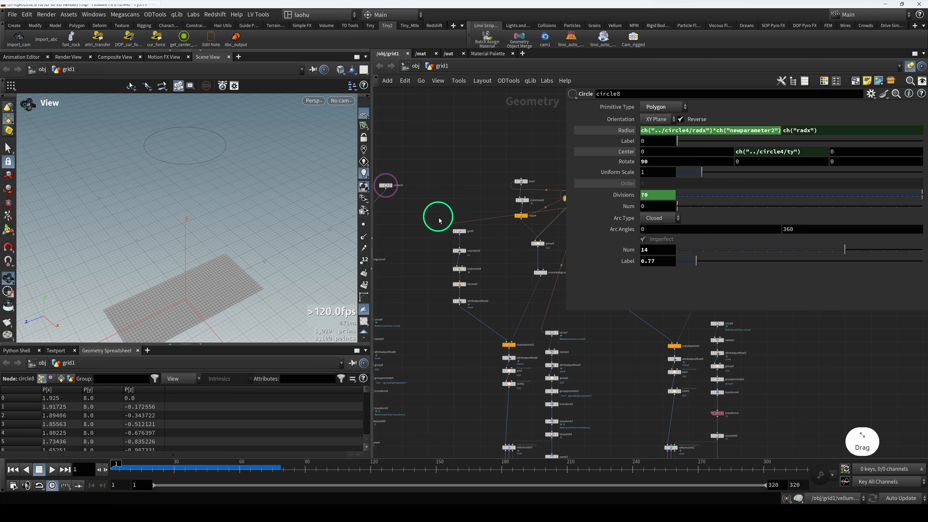
left_click(459, 231)
key("r")
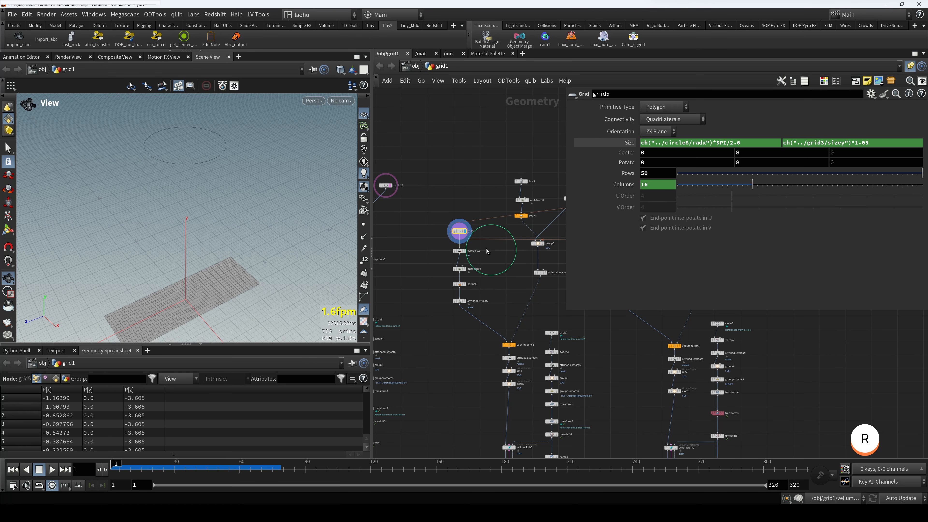
Display circle8 in the viewport and toggle grid5's template overlay to view the two together
middle_click_drag(515, 234, 460, 226)
left_click(516, 192)
key("r")
left_click(406, 224)
key("e")
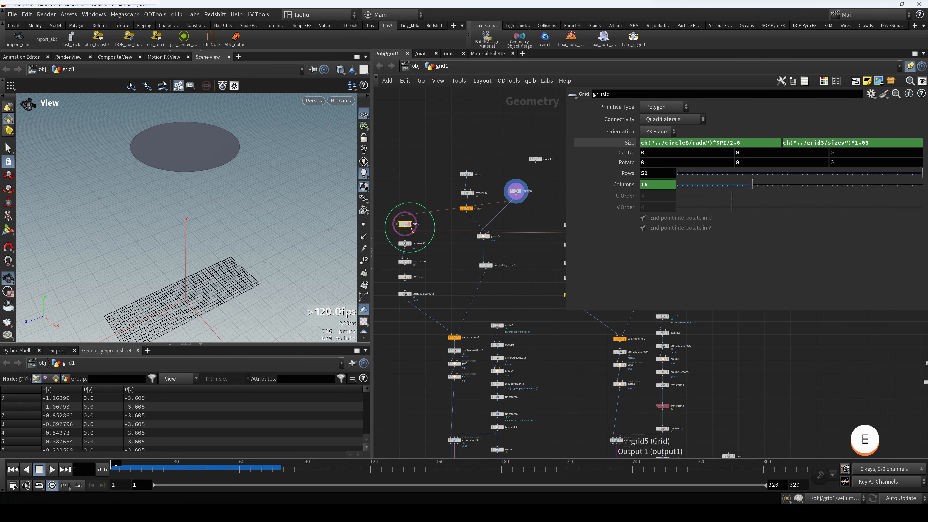
key("e")
key("e")
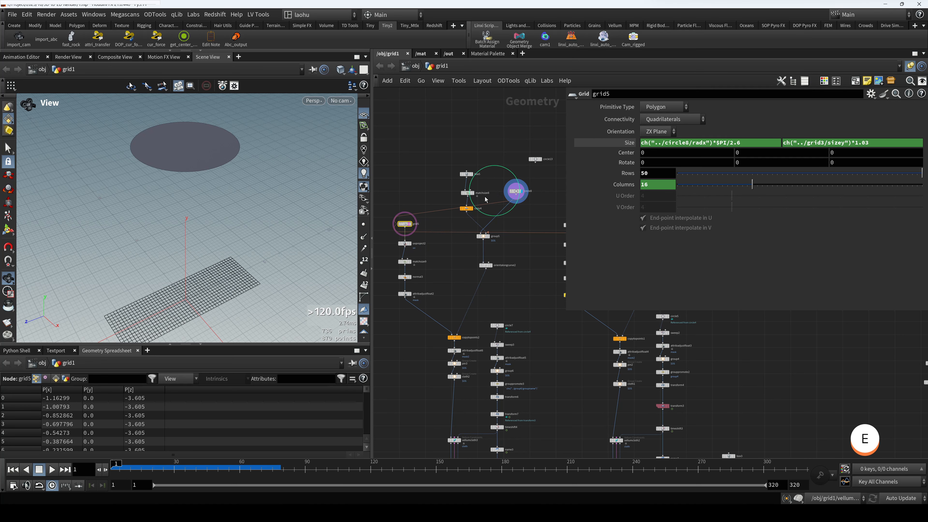
key("e")
Display the grids of the inner layers one after another, ending with the innermost grid7
scroll(517, 257, "down", 4)
middle_click_drag(517, 256, 563, 251)
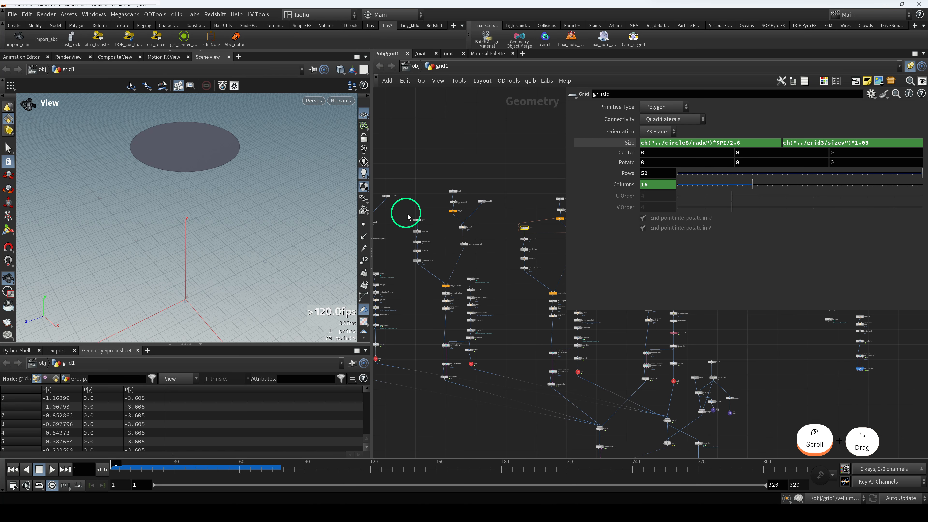
key("r")
left_click(417, 221)
key("r")
middle_click_drag(441, 253, 418, 263)
left_click(391, 216)
key("r")
scroll(486, 227, "up", 3)
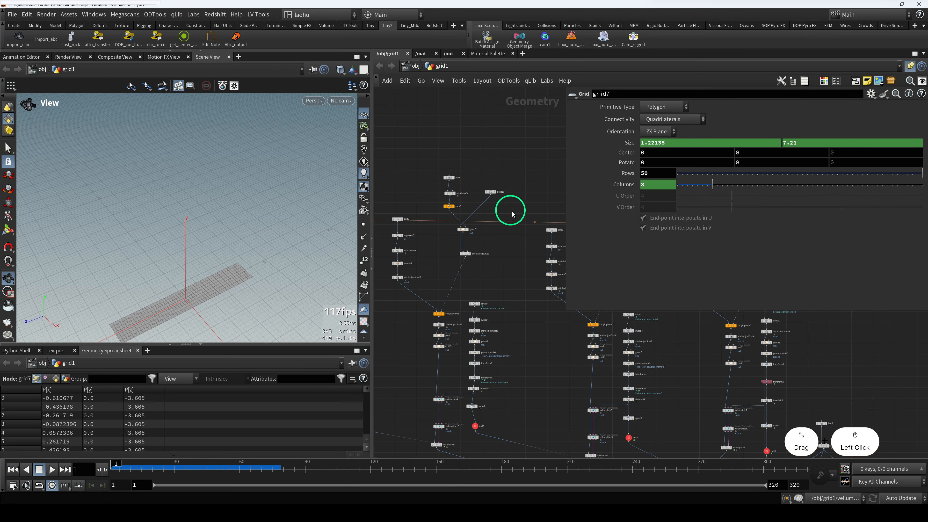
Compare the Label multiplier expressions of circle10 and circle12
left_click(491, 192)
middle_click_drag(510, 212, 473, 215)
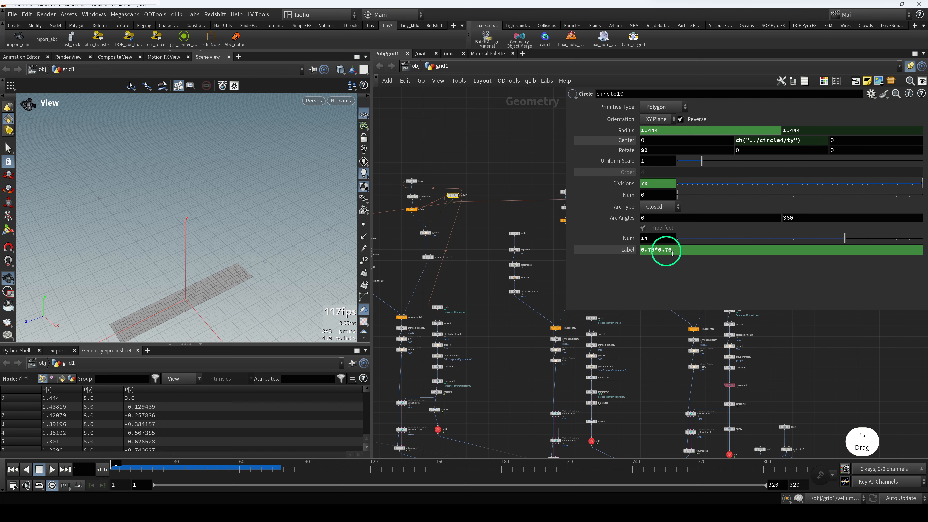
middle_click_drag(459, 250, 589, 264)
left_click(445, 201)
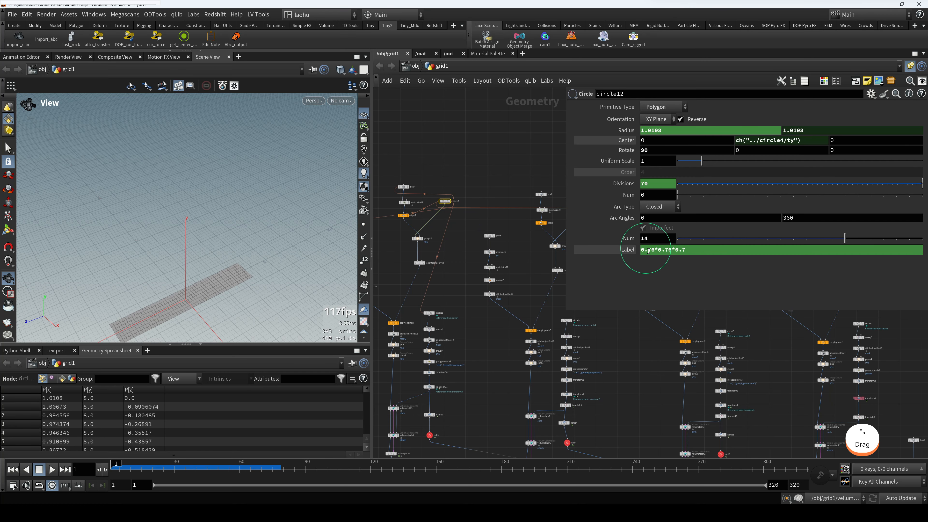
Return to the second layer and review the driving expressions of circle8 and grid5
middle_click_drag(455, 251, 549, 252)
scroll(458, 239, "down", 6)
middle_click_drag(507, 278, 441, 272)
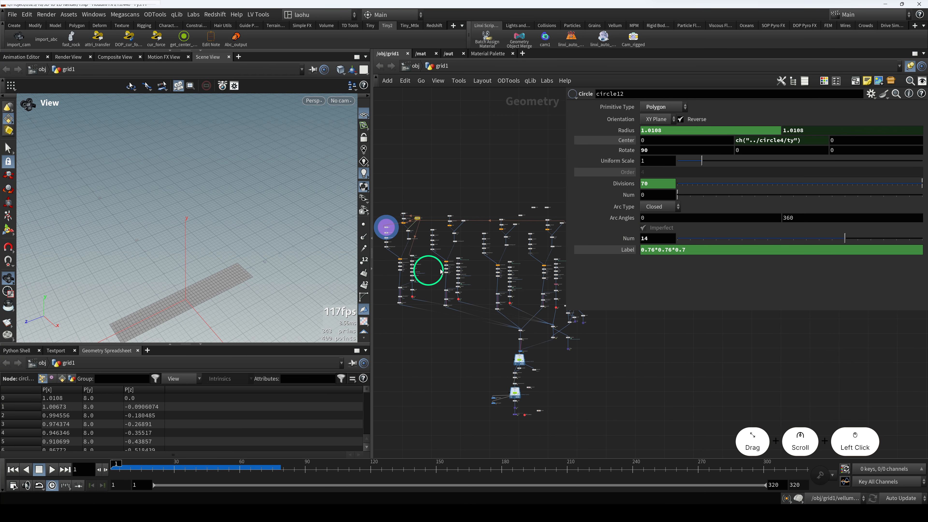
scroll(518, 232, "up", 3)
middle_click_drag(518, 232, 497, 228)
left_click(494, 212)
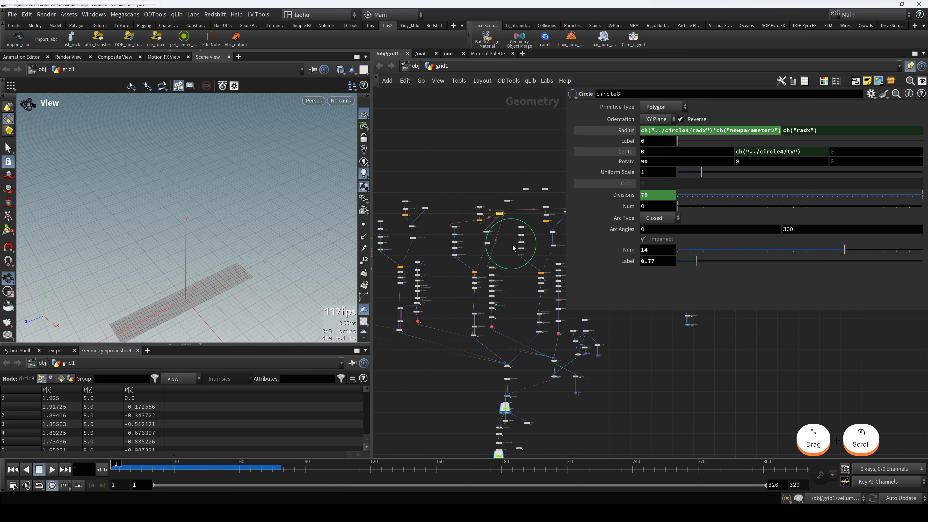
scroll(507, 256, "up", 3)
left_click(422, 203)
scroll(508, 246, "down", 3)
middle_click_drag(511, 266, 464, 248)
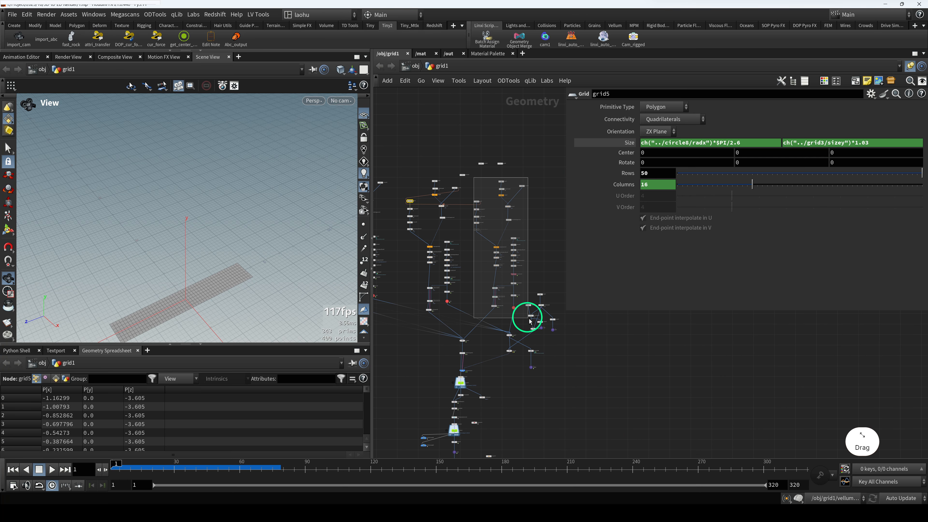
Display the outer layer's null3 ring and template null2's ring alongside it
left_click(529, 305)
scroll(513, 321, "up", 3)
scroll(513, 328, "up", 2)
scroll(491, 322, "up", 2)
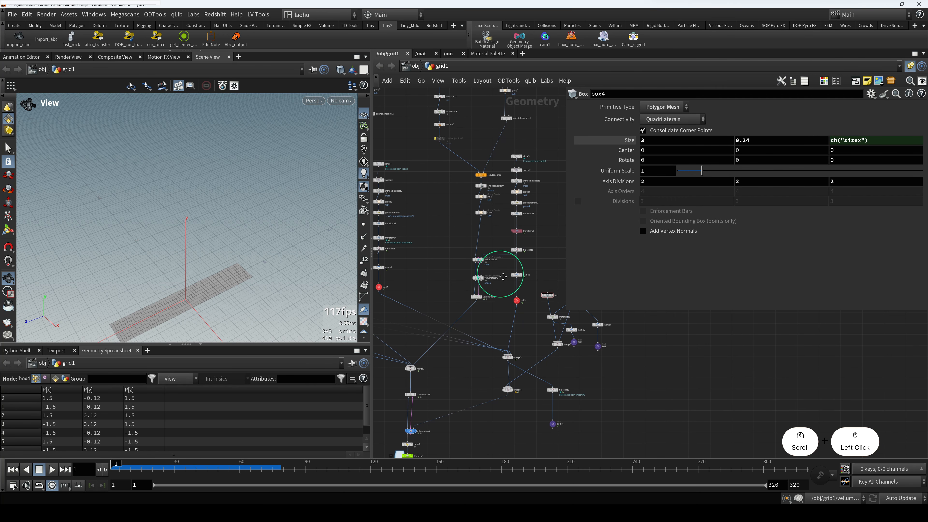
left_click(516, 301)
key("r")
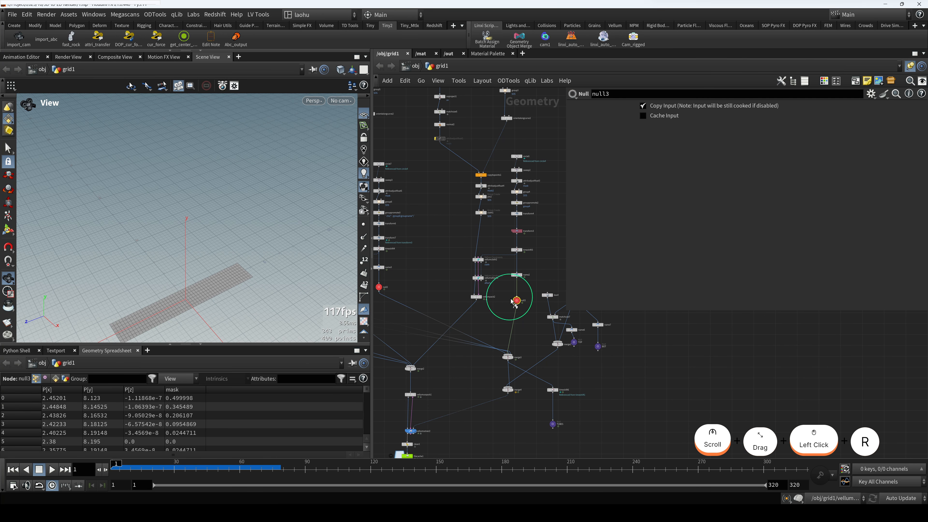
middle_click_drag(505, 301, 543, 297)
key("e")
middle_click_drag(436, 282, 526, 284)
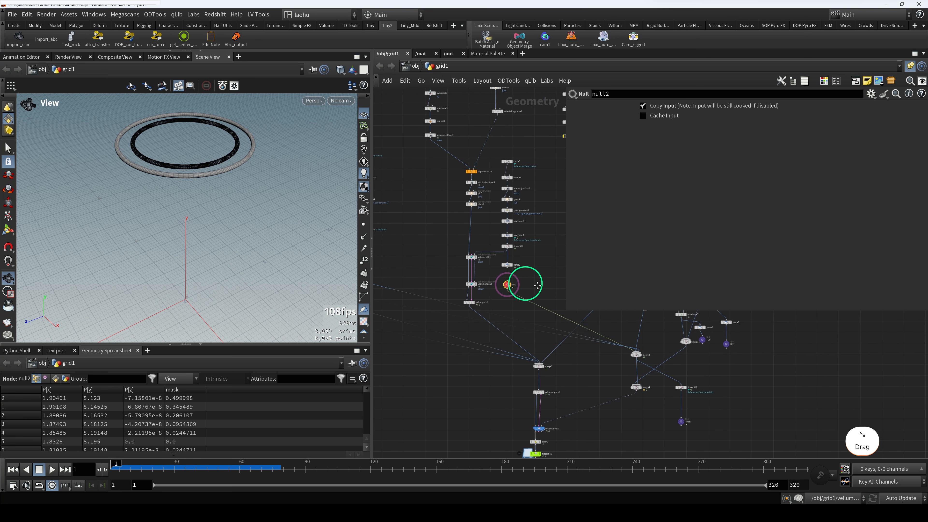
Template the innermost layer's null5 ring in place of null2's ring
scroll(499, 286, "down", 3)
middle_click_drag(432, 297, 454, 294)
left_click_drag(452, 296, 452, 276)
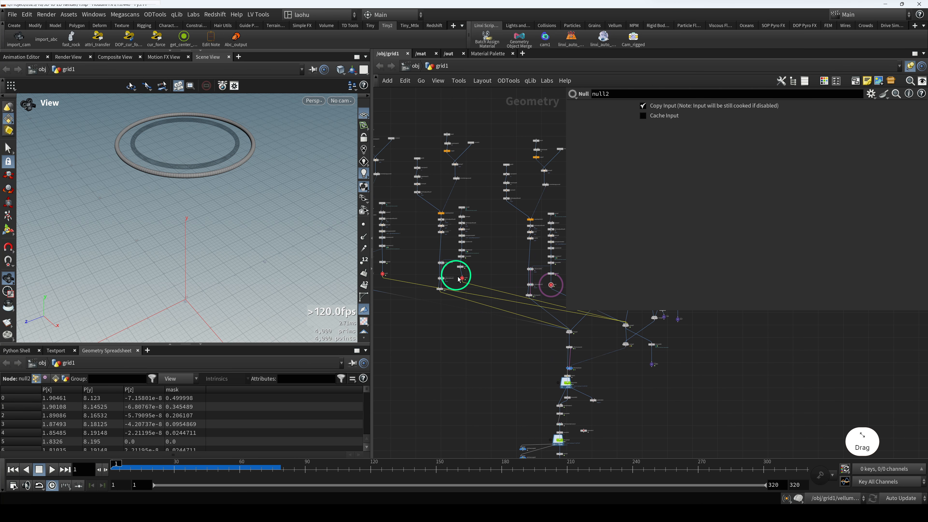
left_click(463, 281)
left_click(421, 280)
key("e")
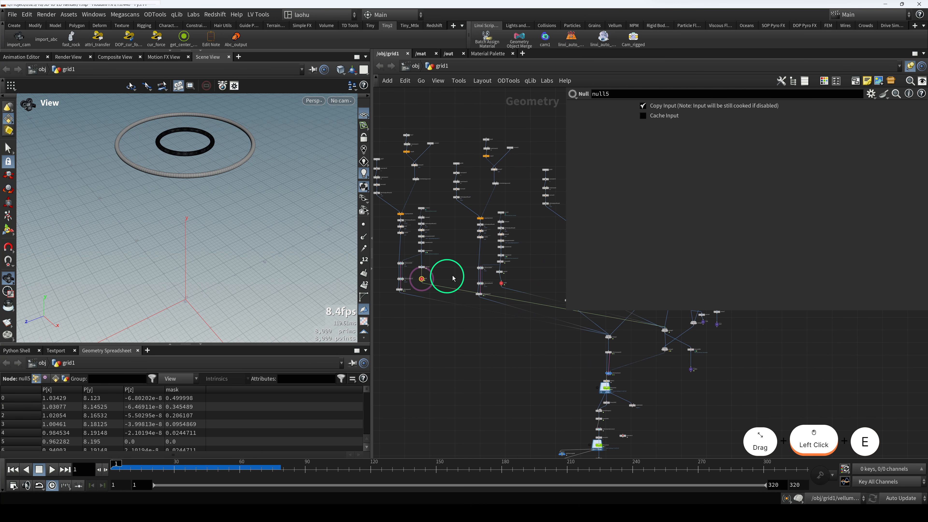
Return to null3 and view its outer ring around the templated null5 ring
middle_click_drag(620, 341, 476, 336)
scroll(476, 335, "up", 3)
scroll(498, 272, "up", 3)
left_click(525, 251)
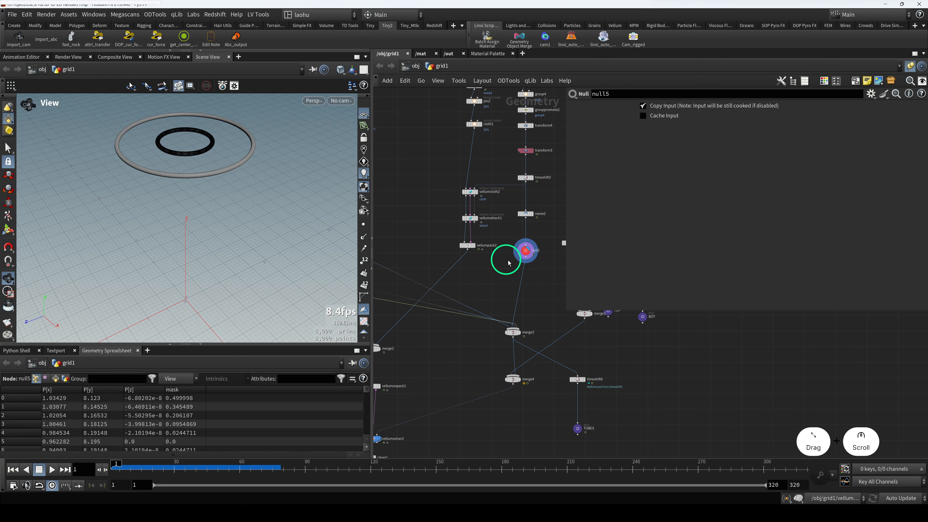
key("r")
left_click_drag(485, 143, 484, 156)
scroll(433, 186, "down", 5)
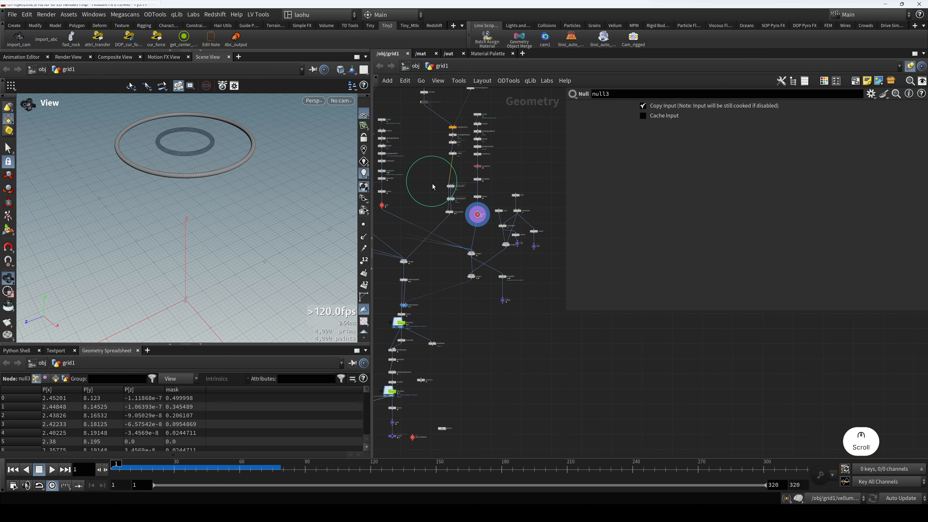
Trace the innermost layer's chain from its null back up to circle12 and examine its Label expression
middle_click_drag(429, 190, 463, 228)
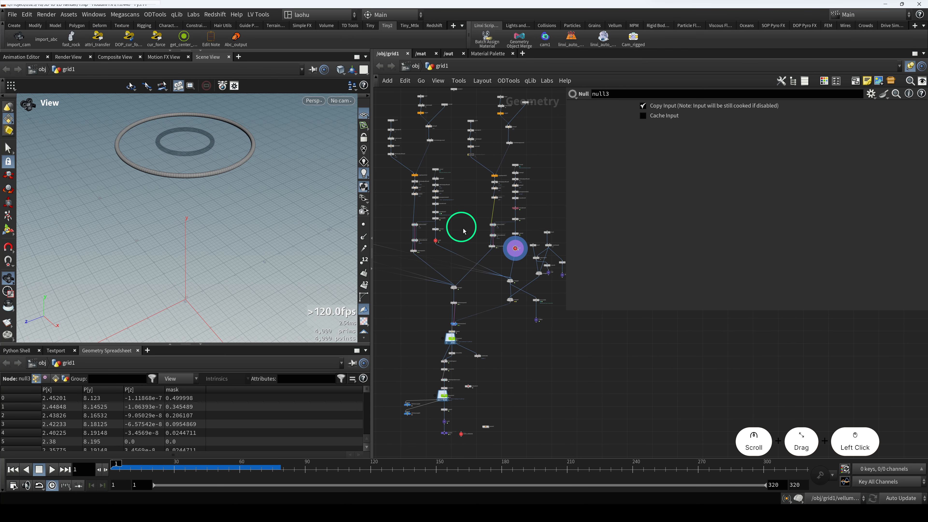
middle_click(413, 227)
scroll(412, 280, "down", 4)
middle_click_drag(412, 280, 473, 276)
scroll(400, 271, "up", 4)
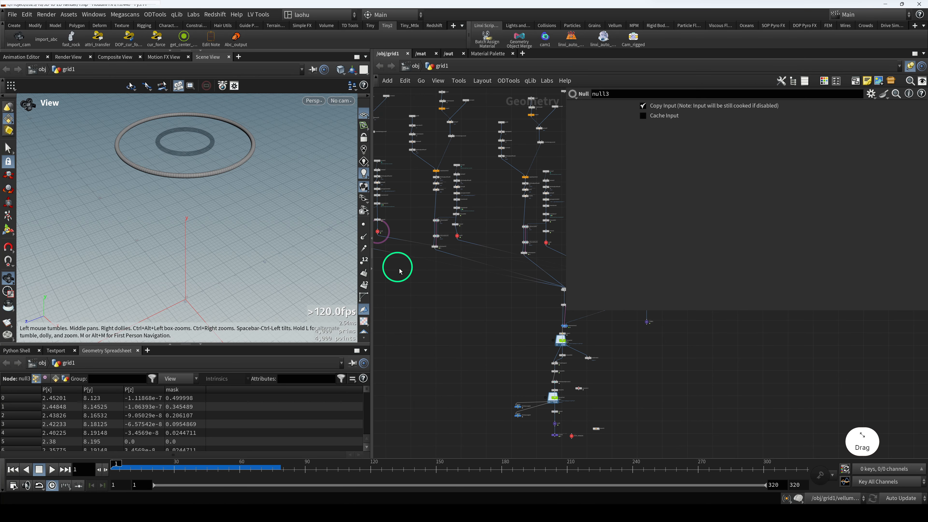
scroll(400, 271, "up", 3)
middle_click_drag(400, 271, 438, 302)
left_click(415, 256)
middle_click_drag(446, 222, 454, 317)
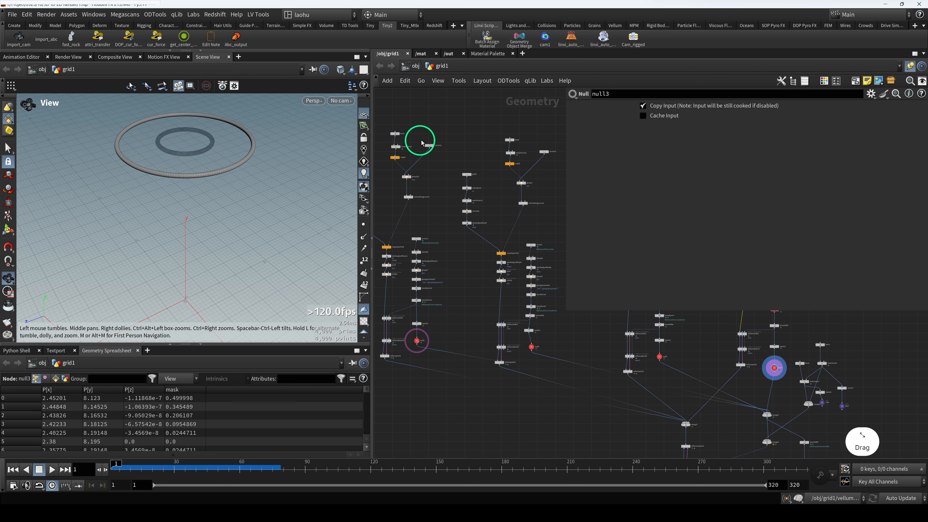
left_click(422, 142)
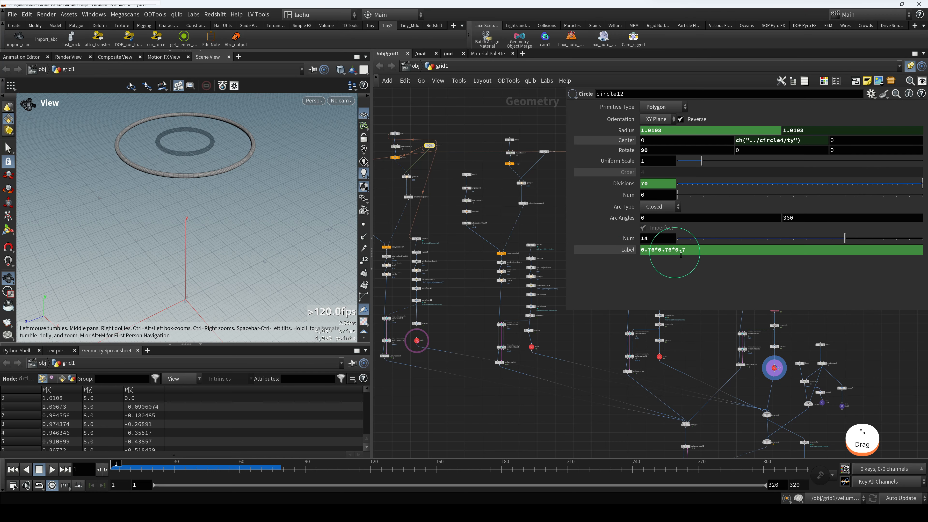
Display and template merge3, which combines null2 to null5, and view the four rings from above
scroll(480, 379, "down", 2)
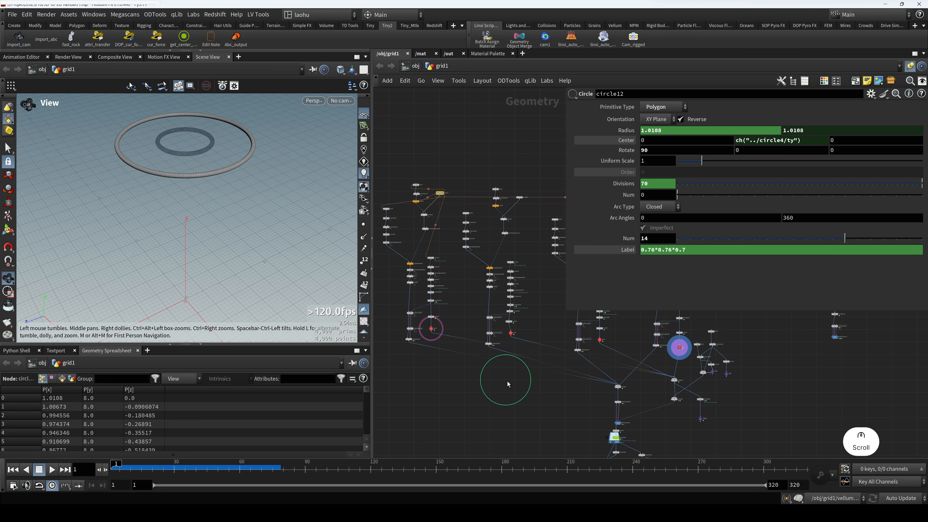
middle_click_drag(507, 381, 474, 380)
scroll(549, 368, "up", 3)
left_click(567, 357)
key("r")
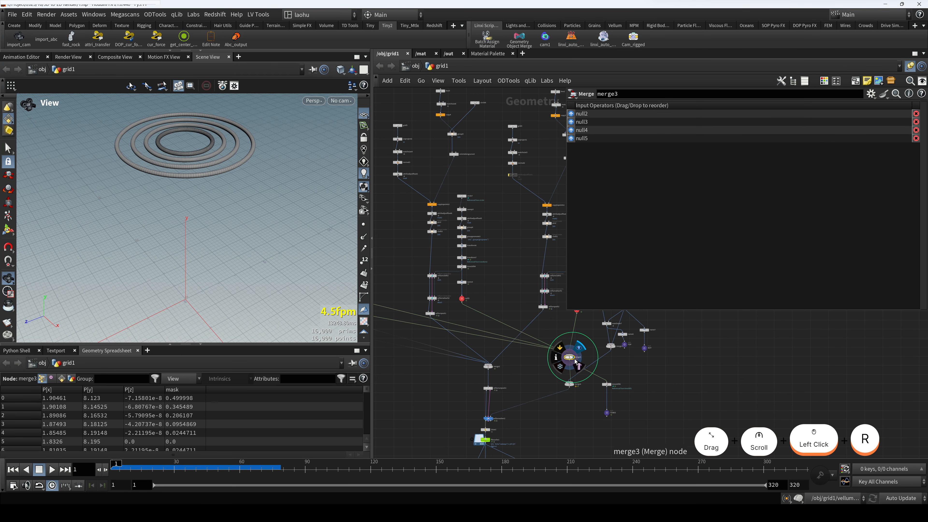
key("e")
scroll(180, 187, "down", 1)
left_click_drag(181, 187, 176, 210)
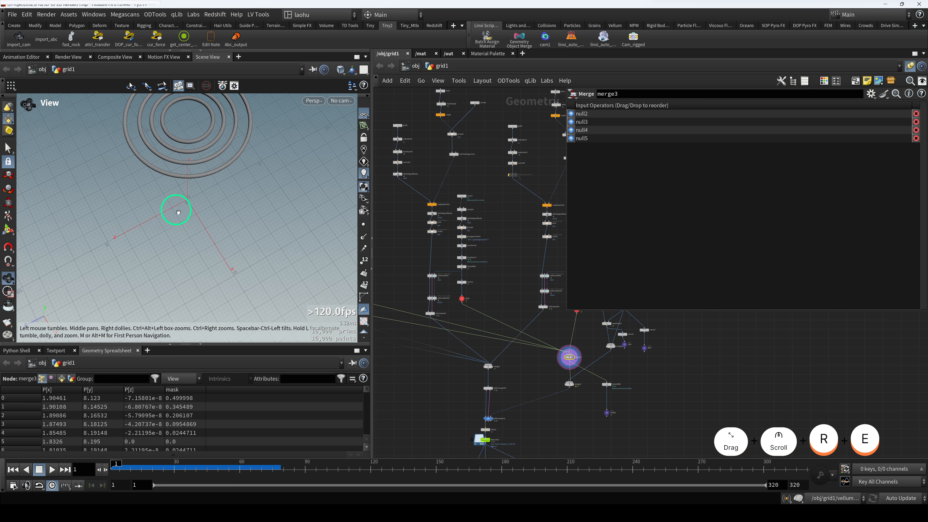
scroll(285, 227, "down", 1)
scroll(500, 281, "down", 3)
scroll(502, 282, "down", 1)
Display merge2's packed cloth layers with merge3 templated and switch the viewport to the Top view
middle_click_drag(503, 281, 473, 285)
scroll(500, 300, "up", 5)
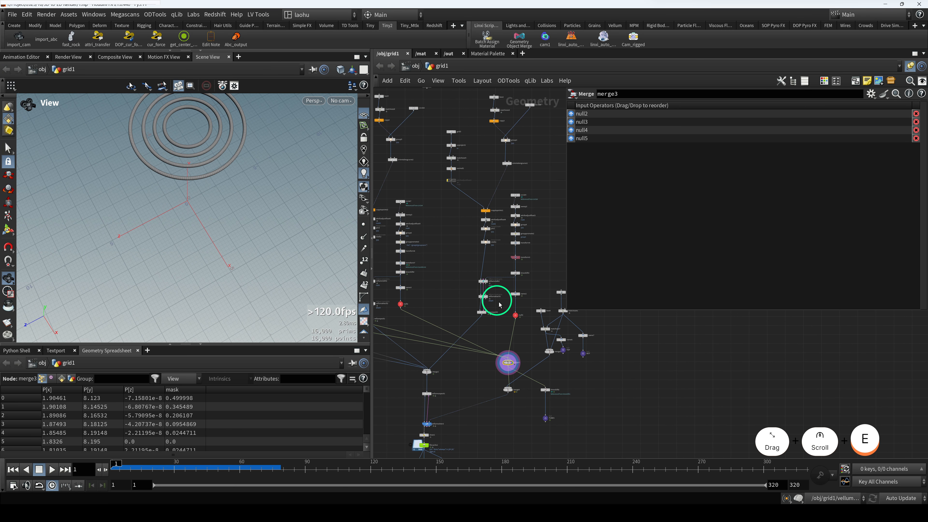
left_click_drag(505, 363, 507, 379)
middle_click_drag(472, 391, 509, 380)
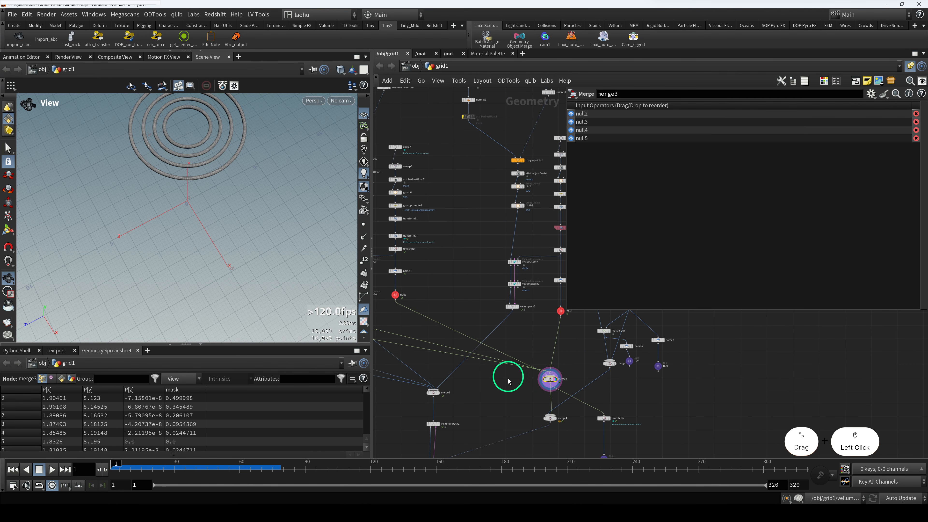
left_click(433, 392)
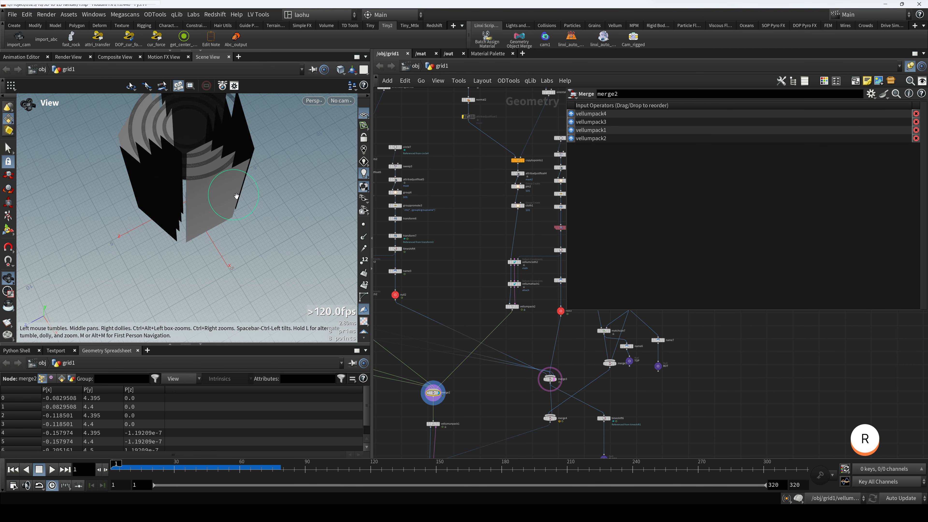
scroll(234, 198, "down", 2)
left_click_drag(238, 201, 215, 209)
key("space+2")
scroll(216, 222, "down", 1)
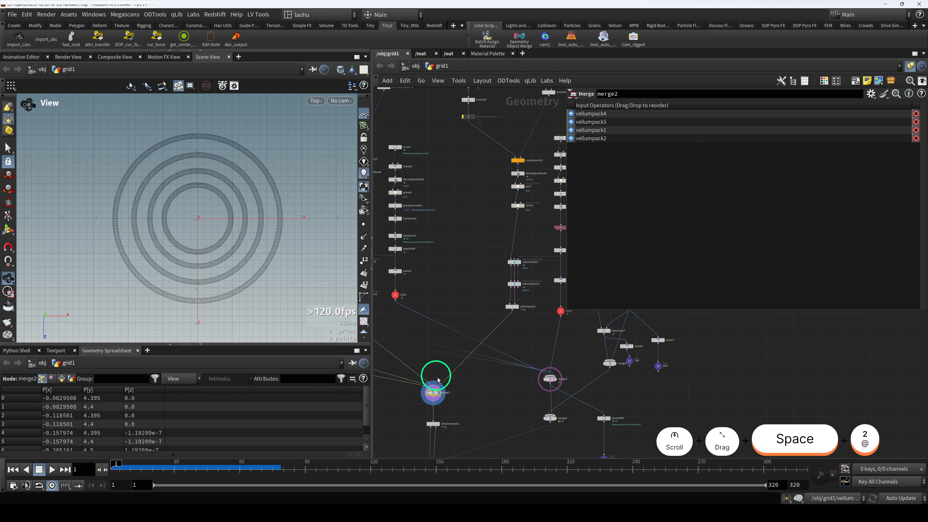
Switch the viewport to the Perspective view and orbit around merge2's packed cloth layers
key("space+1")
left_click_drag(227, 241, 213, 205)
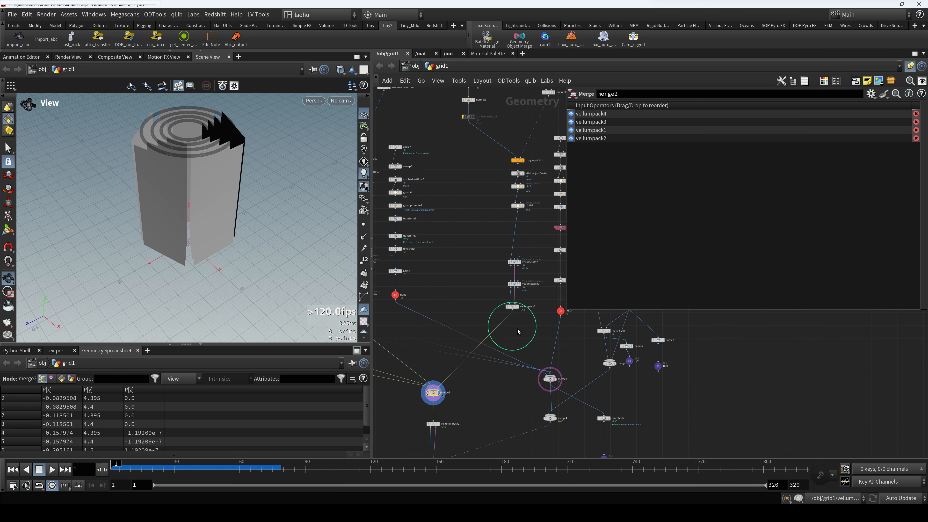
left_click_drag(245, 164, 241, 204)
scroll(193, 150, "up", 3)
left_click_drag(193, 150, 169, 153)
scroll(469, 284, "down", 3)
Select grid5 and examine the Size expressions that reference circle8's radius and grid3's size
middle_click_drag(470, 282, 548, 298)
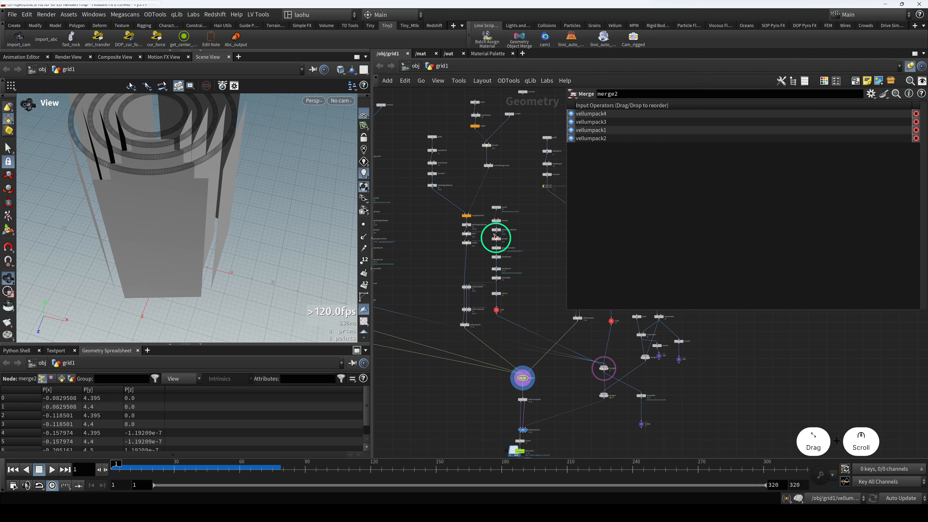
middle_click_drag(455, 145, 474, 197)
left_click(453, 188)
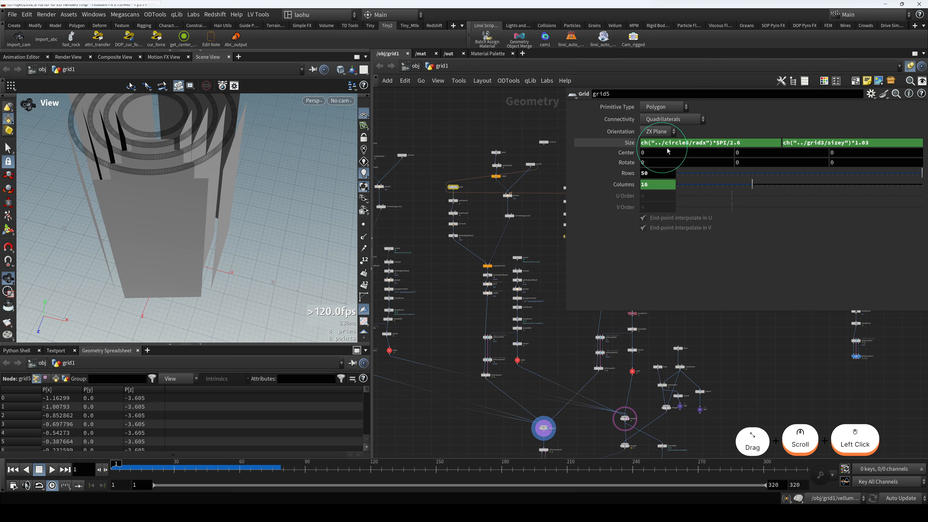
left_click(746, 142)
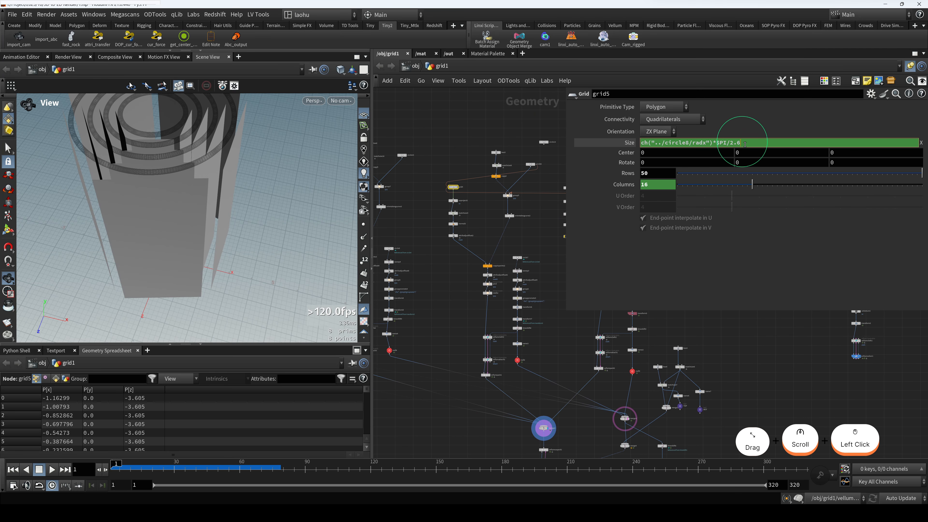
left_click(646, 243)
left_click(554, 284)
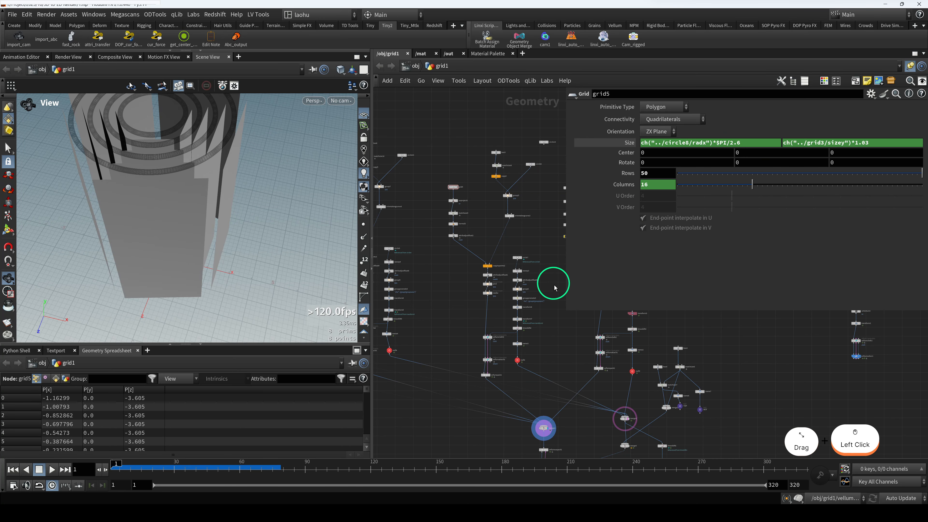
Select merge3 and examine its ring inputs null2 to null5
scroll(553, 285, "down", 3)
middle_click_drag(548, 315, 473, 299)
scroll(519, 349, "up", 5)
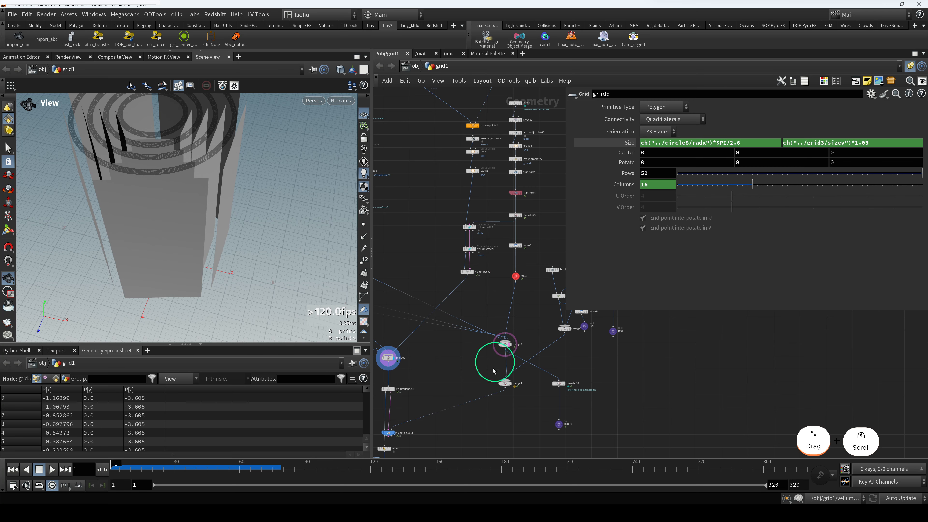
left_click(505, 344)
scroll(510, 342, "down", 3)
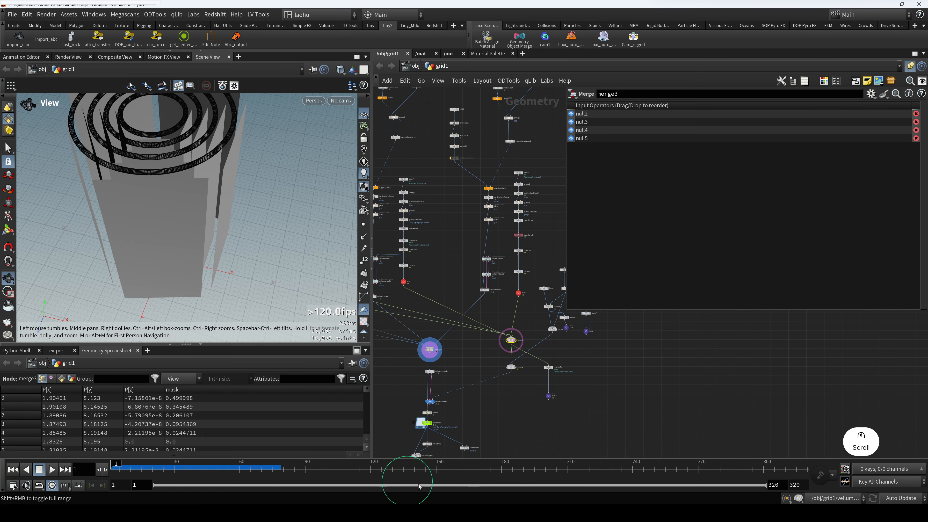
Switch to PotPlayer, play 3to2-audio.mp4 from near its start and pause it while the rings are moving
left_click(547, 499)
key("space")
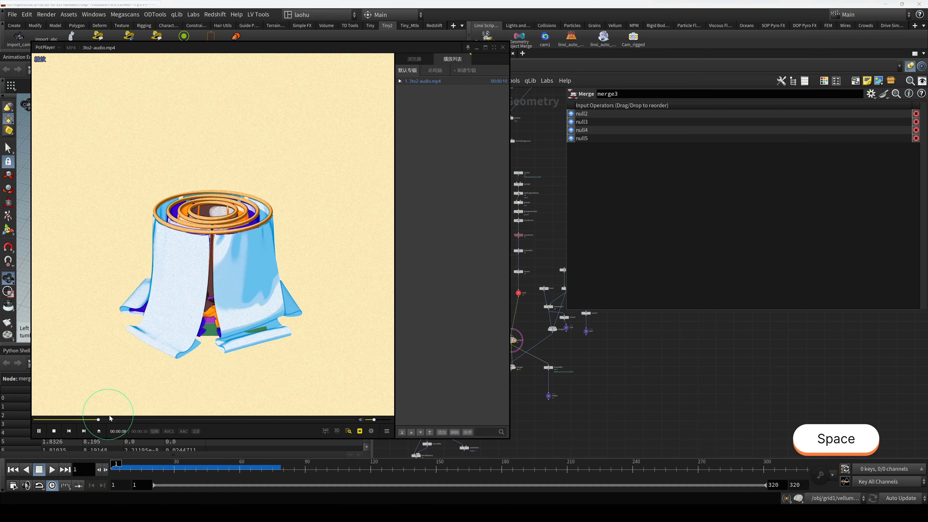
left_click(59, 420)
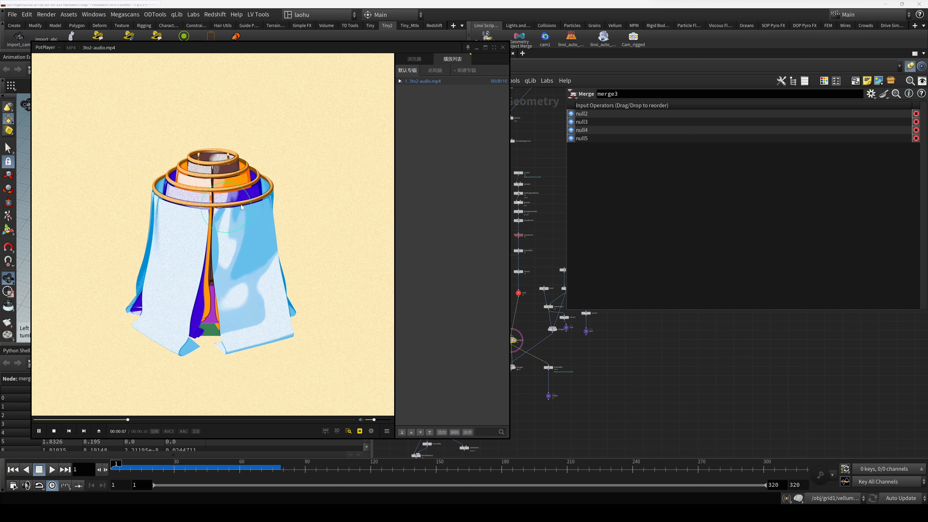
key("space")
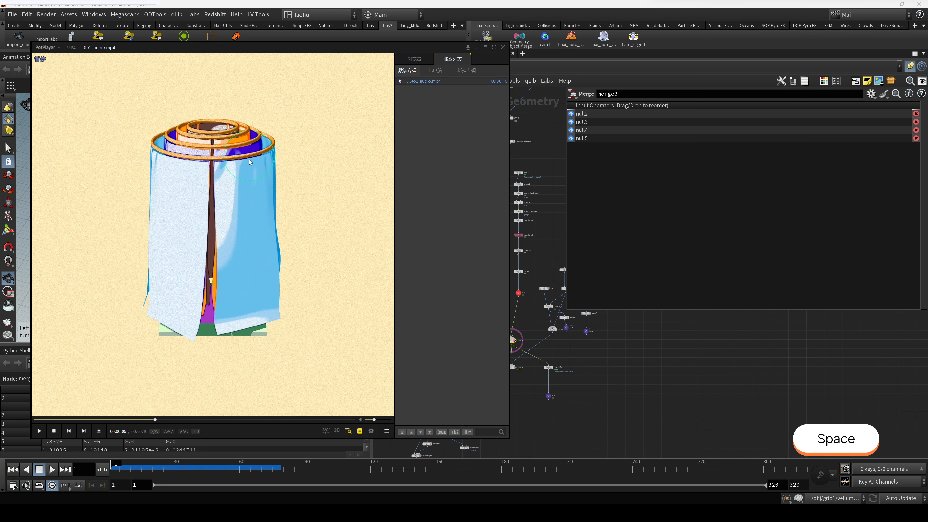
Return to Houdini, select transform11 in the innermost ring chain and examine its Rotate references to transform3
left_click(636, 402)
scroll(478, 287, "down", 4)
middle_click_drag(401, 311, 550, 322)
scroll(424, 294, "up", 4)
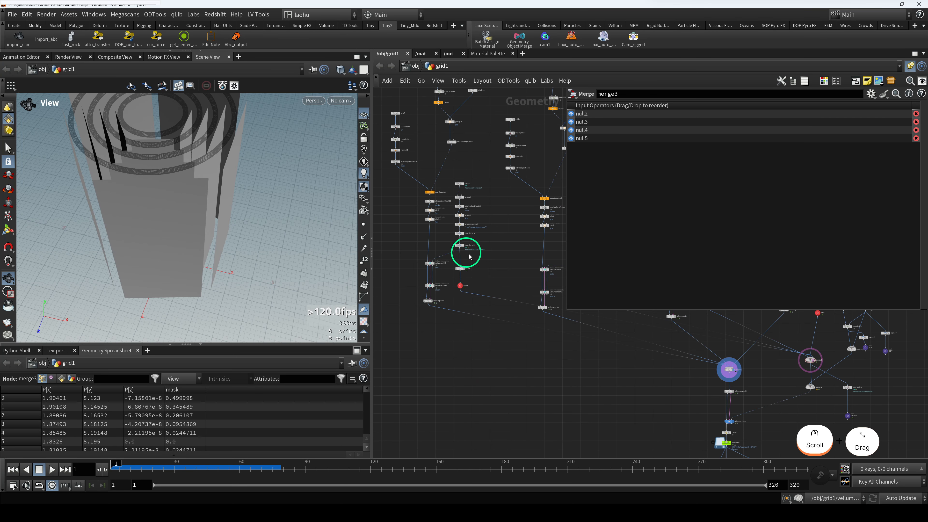
middle_click_drag(470, 257, 447, 260)
left_click(429, 248)
scroll(449, 266, "down", 3)
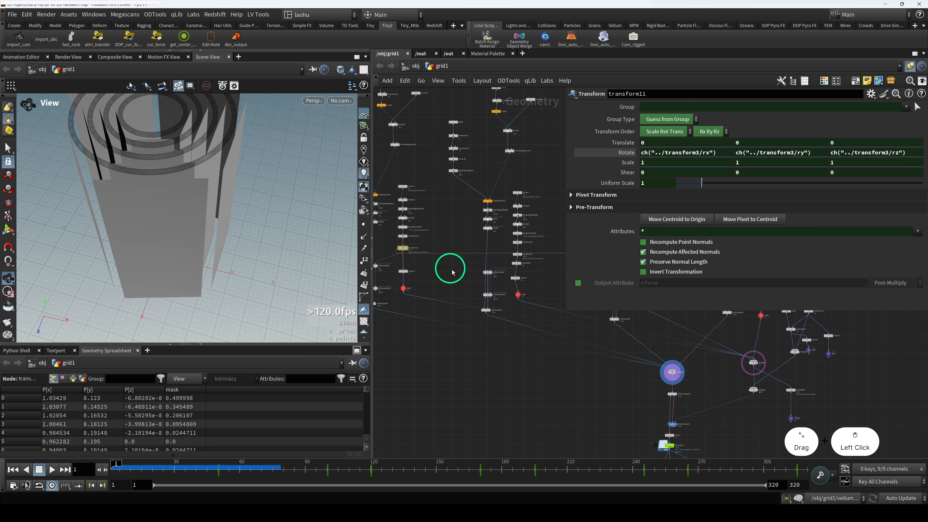
Display timeshift5 in the neighbouring ring chain and examine its Frame and offset expressions
middle_click_drag(518, 282, 455, 282)
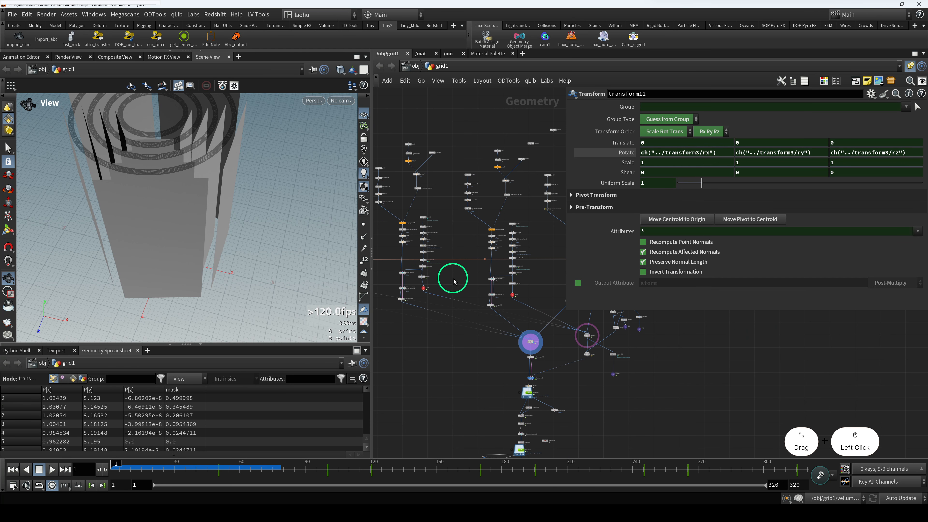
scroll(433, 264, "up", 5)
middle_click_drag(392, 277, 436, 282)
left_click(436, 282)
key("r")
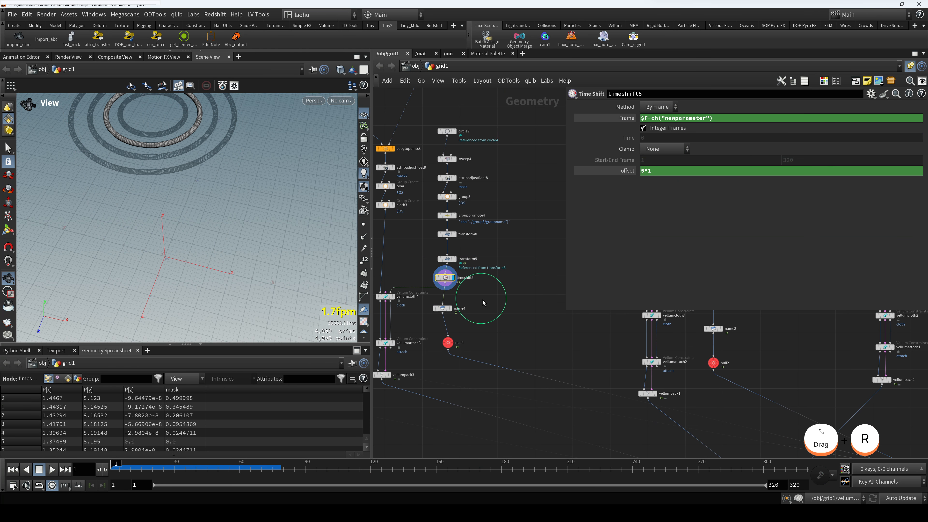
Display transform9 above the time shift and examine its Rotate references to transform3
middle_click_drag(483, 303, 559, 295)
scroll(508, 291, "down", 3)
middle_click_drag(434, 290, 400, 288)
scroll(472, 274, "up", 2)
left_click(546, 268)
key("r")
scroll(513, 276, "down", 2)
middle_click_drag(515, 275, 456, 278)
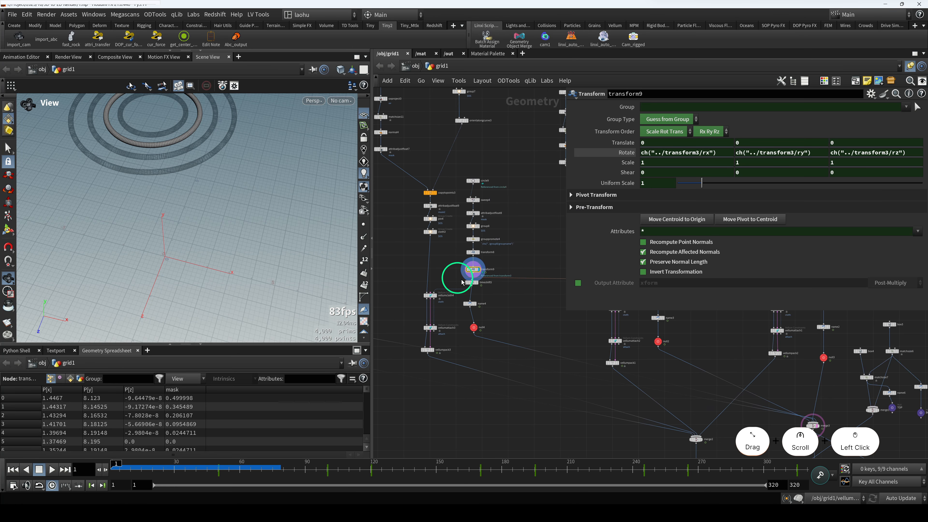
Move the display back from transform9 to timeshift5 to review its offset
scroll(458, 278, "up", 2)
left_click(480, 285)
key("r")
scroll(516, 279, "down", 2)
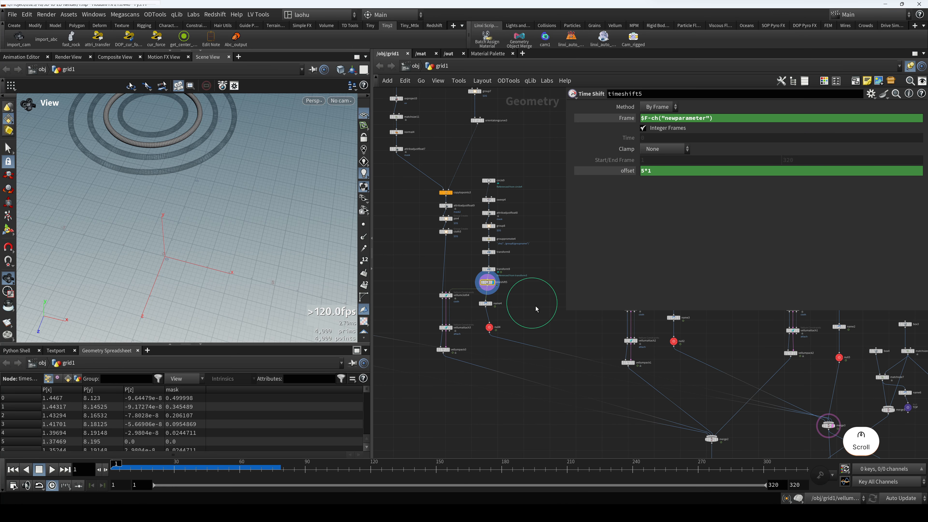
Display timeshift4 in the circle7 ring chain and examine its offset expression
middle_click_drag(603, 311, 465, 282)
scroll(495, 288, "up", 2)
middle_click_drag(530, 272, 485, 273)
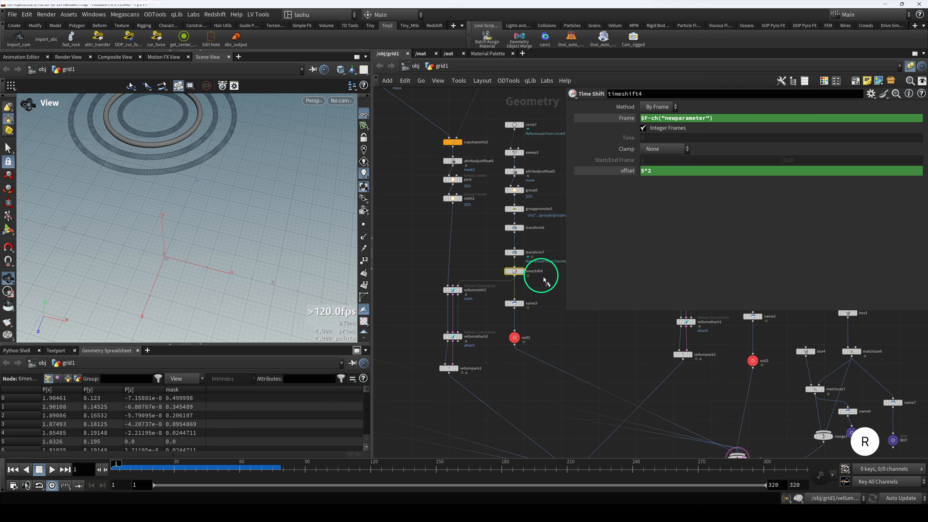
key("r")
Display timeshift3 in the outermost ring chain and examine its offset expression
scroll(541, 314, "down", 3)
middle_click_drag(542, 315, 382, 301)
scroll(496, 276, "up", 2)
left_click(507, 271)
key("r")
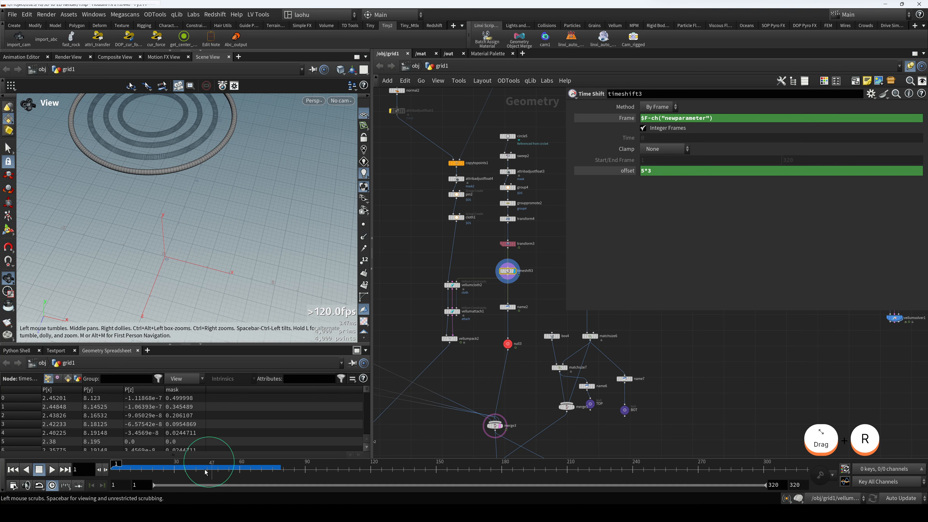
Scrub the timeline to frame 42 to check the delayed outer ring, and return to frame 1
left_click_drag(120, 466, 200, 464)
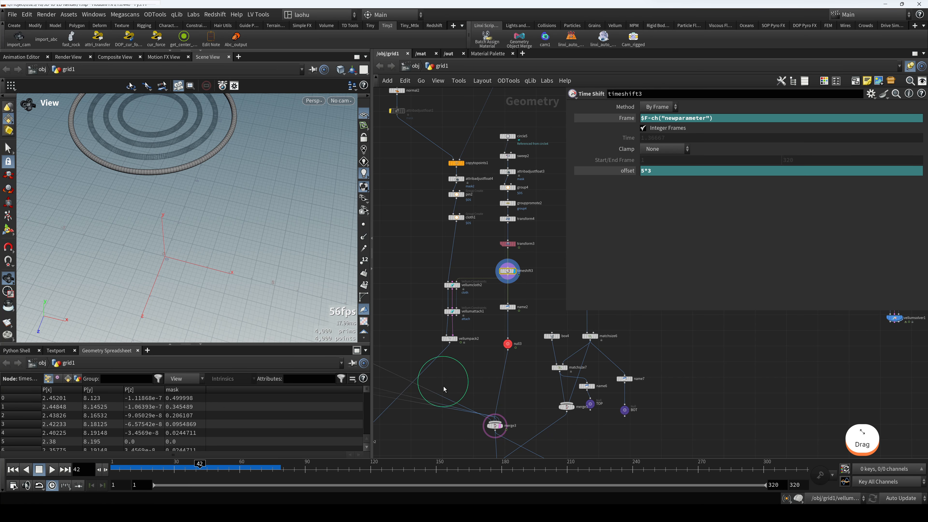
left_click_drag(134, 463, 642, 442)
key("ctrl+Up")
Turn off the template display of merge3
scroll(536, 351, "down", 3)
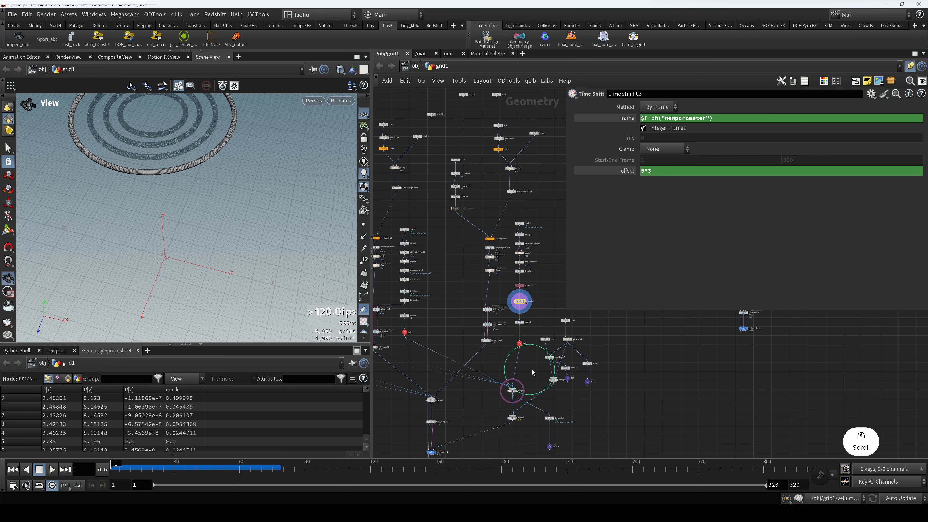
scroll(522, 368, "up", 3)
left_click_drag(473, 425, 538, 382)
key("e")
Shrink the parameter pane to free network space and select vellumpack1 below vellumattach2
scroll(512, 369, "down", 3)
middle_click_drag(482, 360, 560, 313)
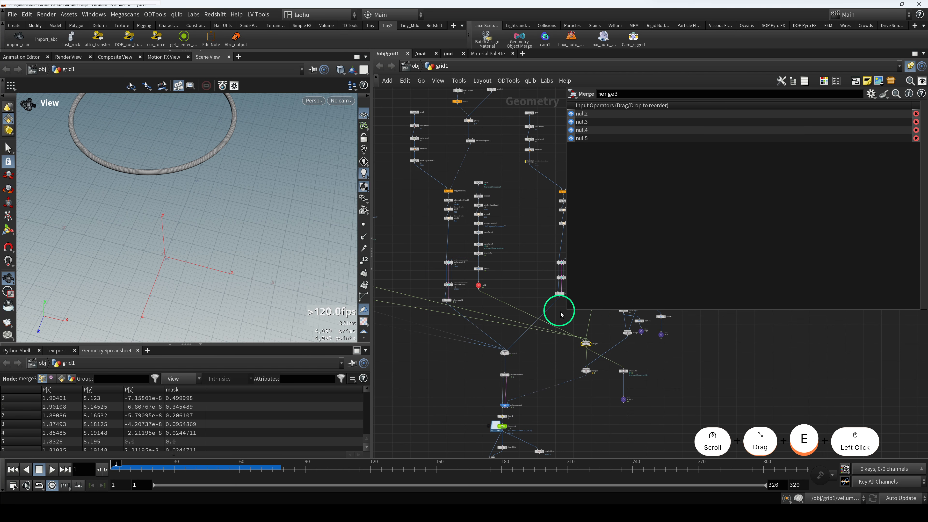
middle_click_drag(443, 361, 509, 365)
left_click_drag(567, 313, 658, 288)
scroll(507, 325, "up", 5)
left_click(497, 274)
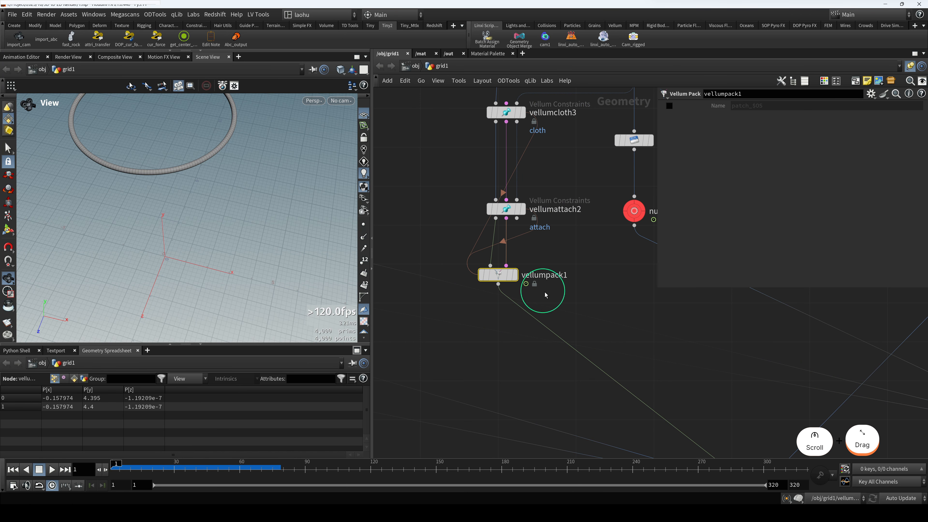
Follow the packed cloth through merge2 and examine its inputs and vellumunpack1's Transfer Attributes
scroll(543, 291, "down", 5)
middle_click_drag(535, 273, 503, 268)
left_click(530, 331)
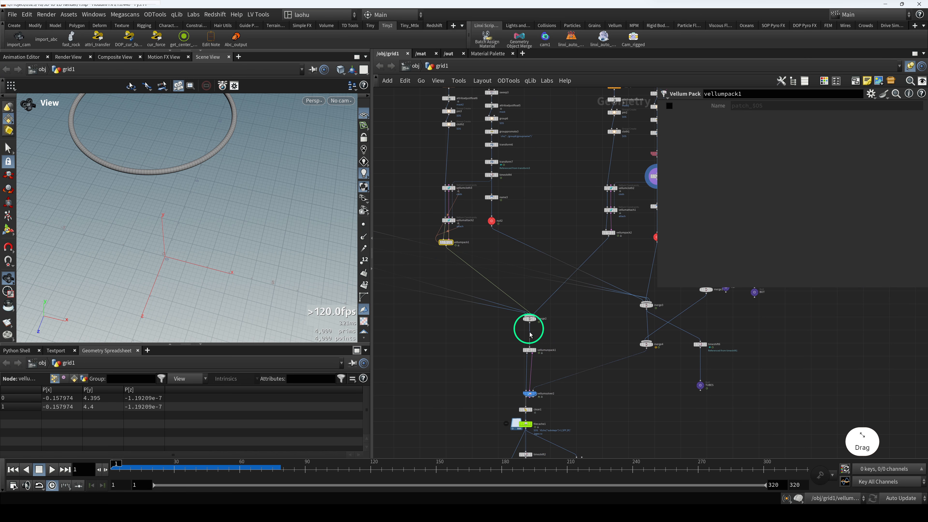
left_click(530, 349)
scroll(491, 297, "up", 4)
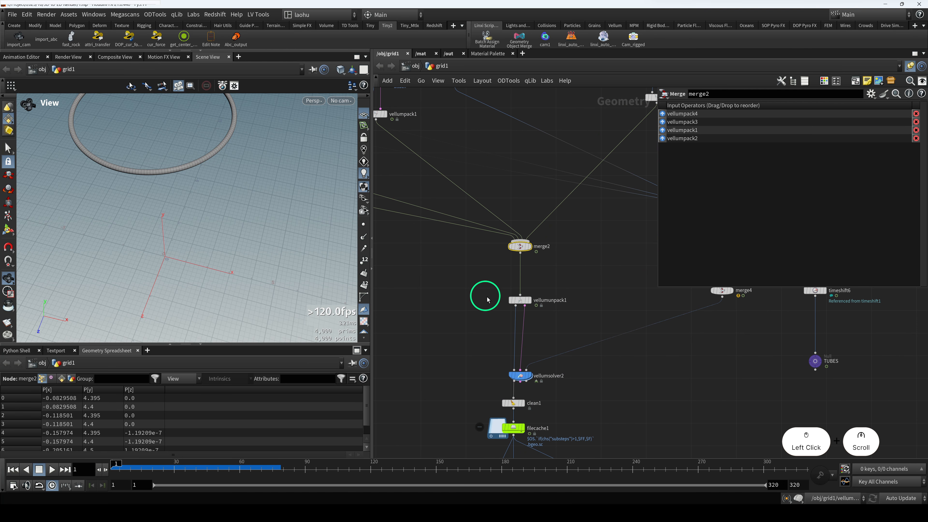
scroll(542, 311, "down", 4)
middle_click_drag(543, 311, 476, 315)
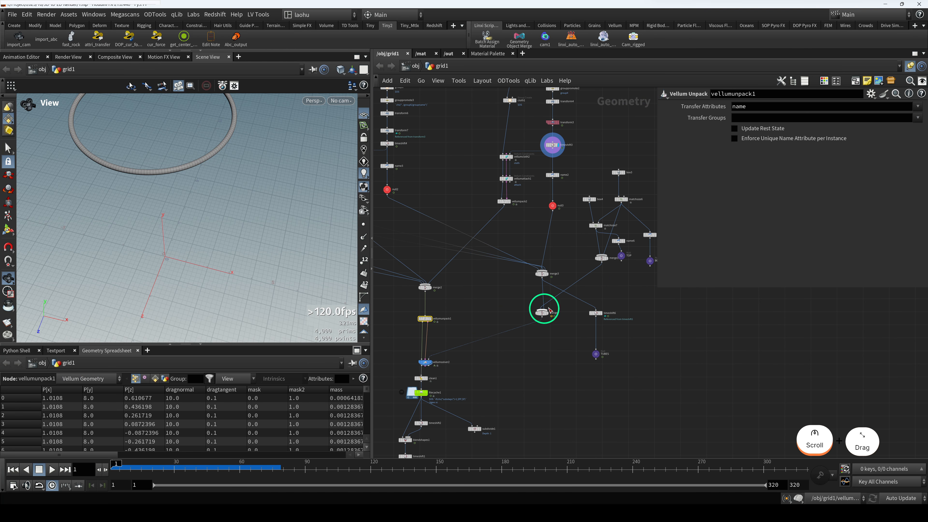
middle_click_drag(604, 282, 586, 276)
left_click_drag(278, 205, 268, 219)
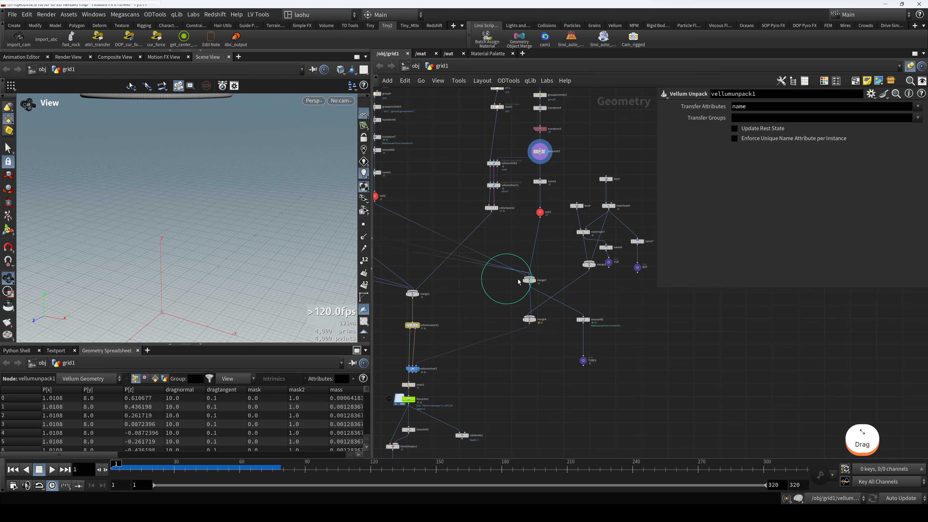
Switch to PotPlayer and scrub 3to2-audio.mp4 back to near its start to show the rings and base
left_click(516, 500)
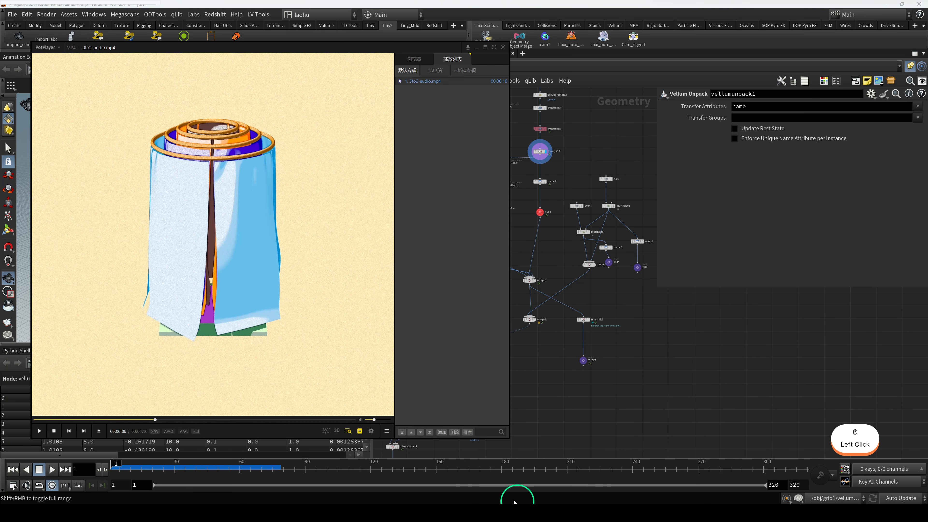
left_click_drag(132, 417, 45, 421)
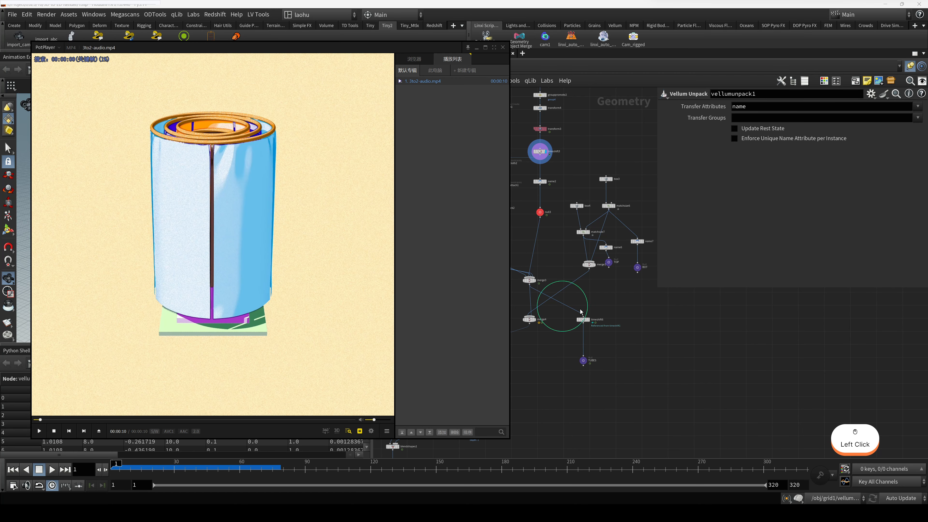
Return to Houdini and display merge3's combined animated rings
left_click(594, 276)
scroll(497, 278, "down", 3)
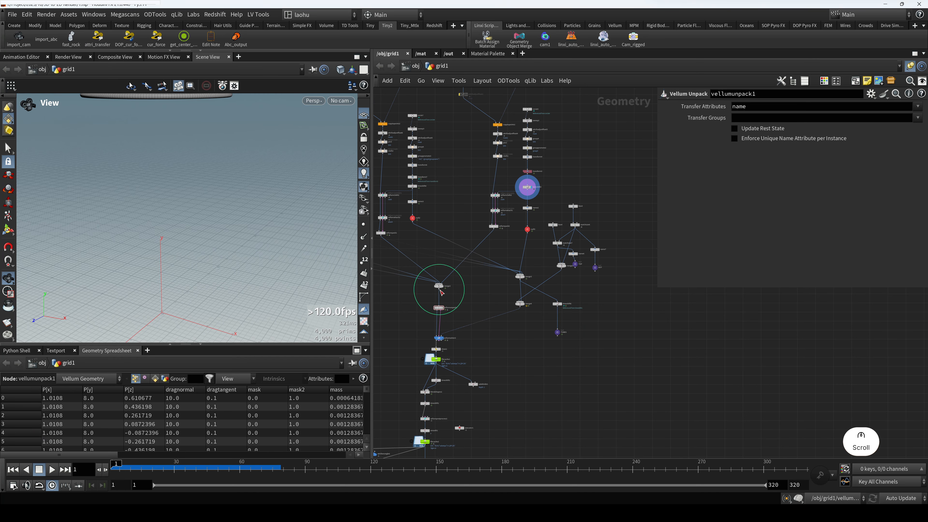
left_click_drag(523, 273, 525, 272)
key("r")
left_click_drag(242, 268, 243, 256)
scroll(543, 228, "up", 2)
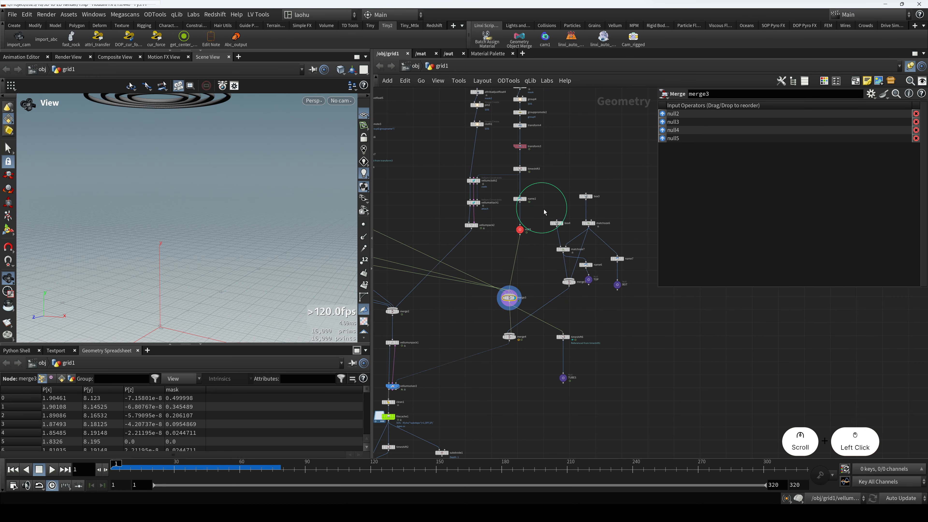
Template box4 beneath the rings and orbit to view the base box from the side
left_click_drag(543, 208, 563, 236)
key("e")
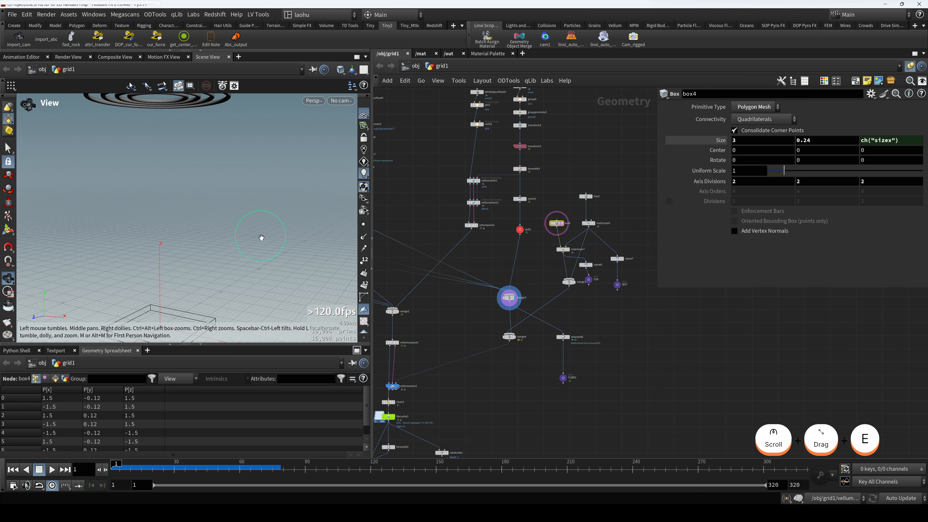
left_click_drag(261, 238, 242, 234, "alt")
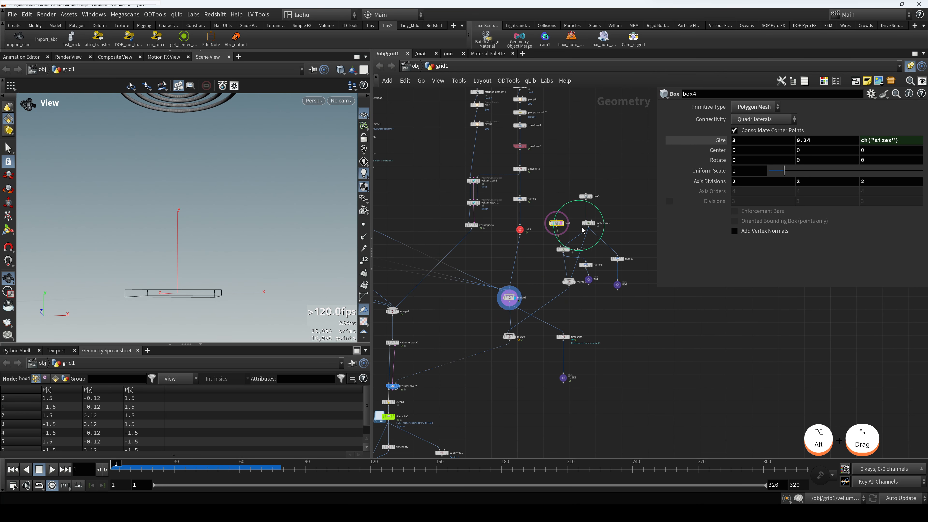
Template matchsize6 and merge1, and view the two stacked base boxes up close
left_click_drag(582, 230, 593, 219)
key("e")
left_click_drag(573, 288, 572, 287)
key("e")
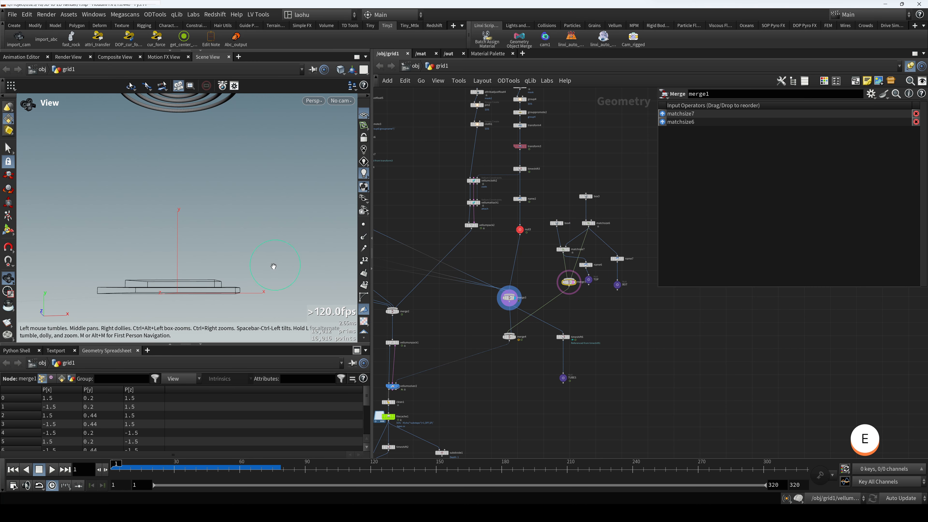
mouse_move(269, 265)
left_mouse_down()
mouse_move(282, 275)
mouse_move(203, 289)
mouse_move(256, 278)
left_mouse_up()
scroll(588, 233, "up", 2)
Select matchsize6 below box3 and examine its matching settings alongside the templated base boxes
left_click(599, 213)
scroll(281, 285, "down", 2, "alt")
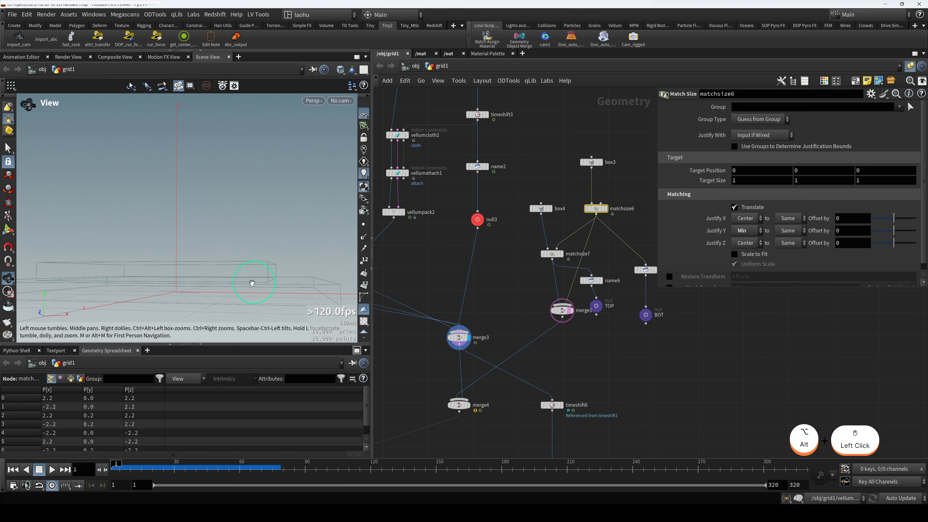
scroll(265, 283, "up", 3)
scroll(272, 289, "down", 3)
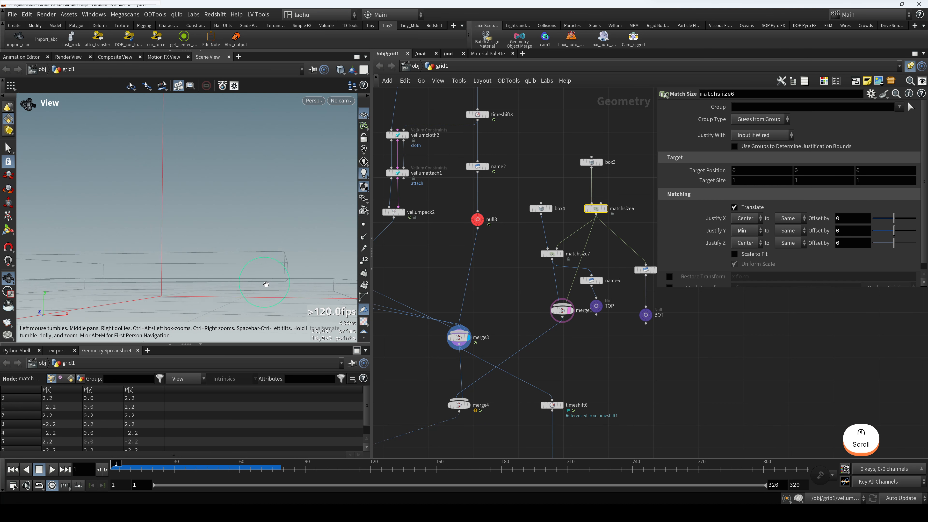
Select matchsize7 below box4 and examine its matching settings for placing the upper base box on the lower one
left_click(552, 254)
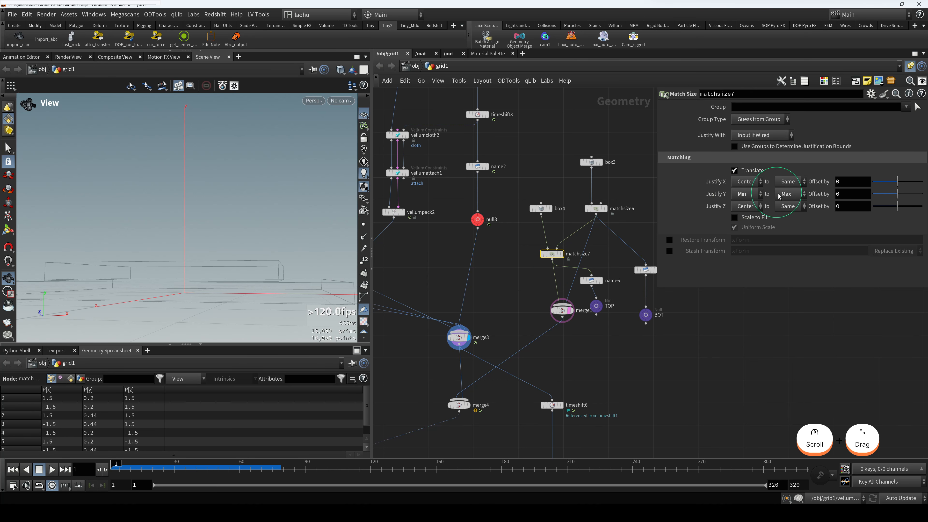
scroll(588, 269, "down", 4)
middle_click_drag(593, 325, 611, 296)
scroll(595, 294, "up", 3)
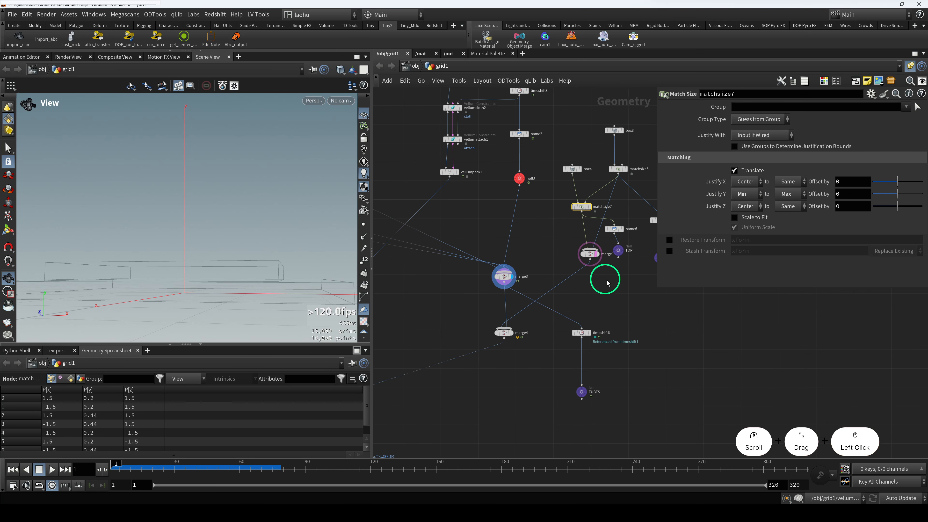
scroll(551, 283, "down", 3)
middle_click_drag(552, 286, 579, 282)
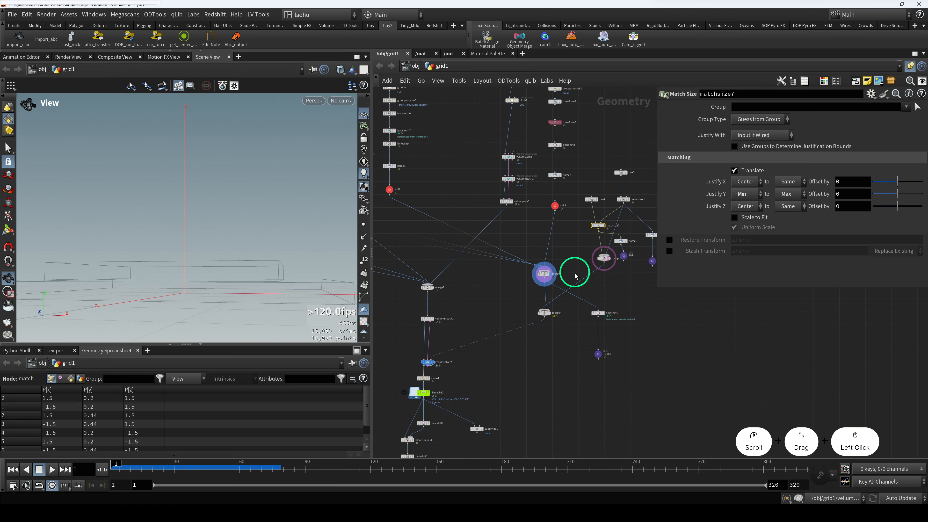
Select merge3 and review its ring inputs and its connection through merge4 toward the Vellum solver
left_click(544, 273)
middle_click_drag(508, 297, 525, 306)
scroll(466, 345, "up", 2)
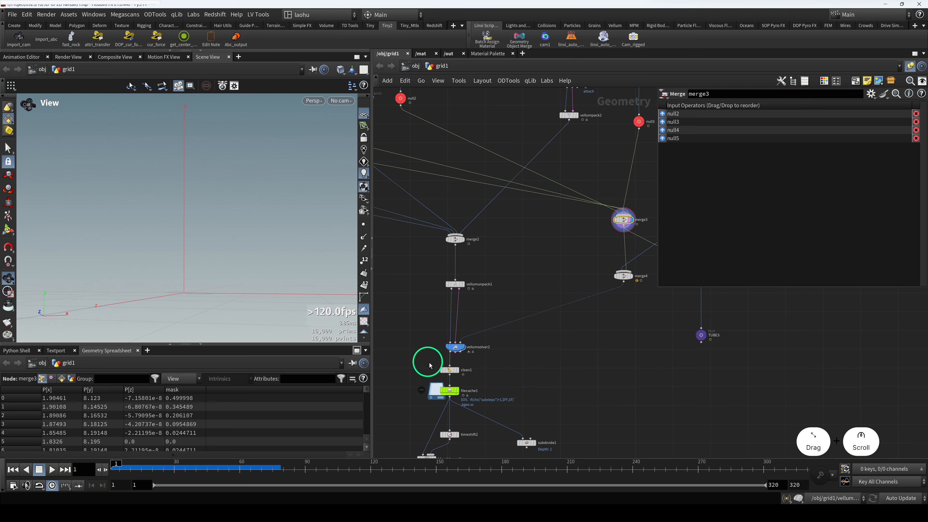
middle_click_drag(601, 270, 528, 280)
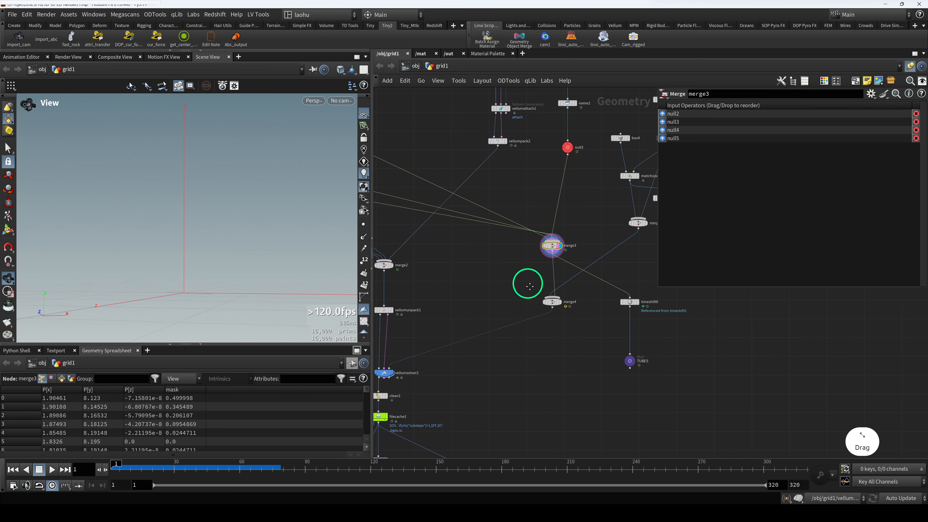
Display merge1 with merge3 templated, and frame the stacked base boxes together with the rings
left_click(632, 225)
key("r")
key("h")
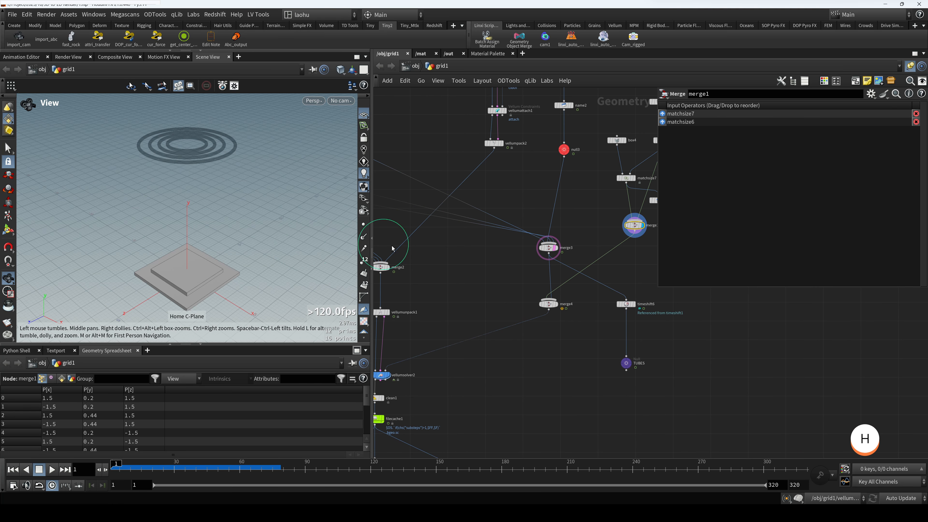
Turn off merge3's template and display vellumsolver2 to view the layered cloth cylinders with their rings
left_click(549, 248)
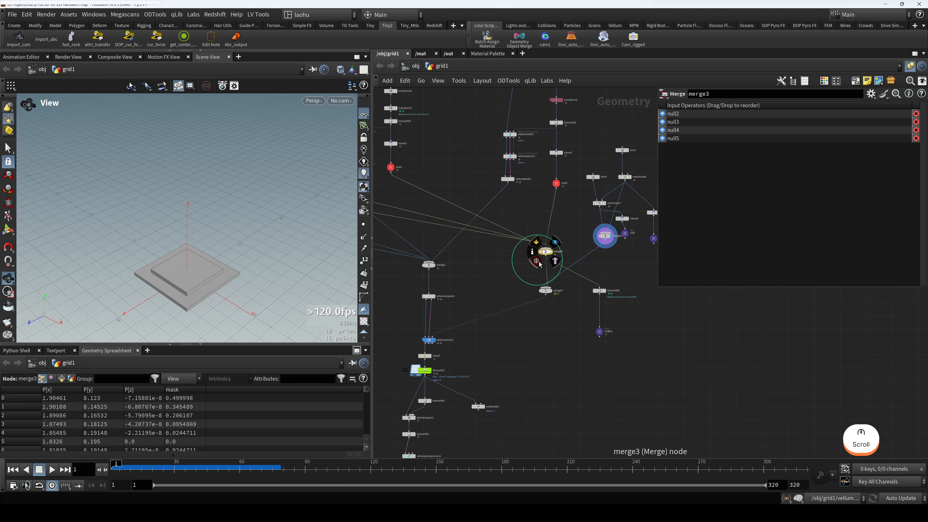
scroll(486, 307, "down", 3)
left_click(498, 321)
left_click_drag(214, 241, 241, 248)
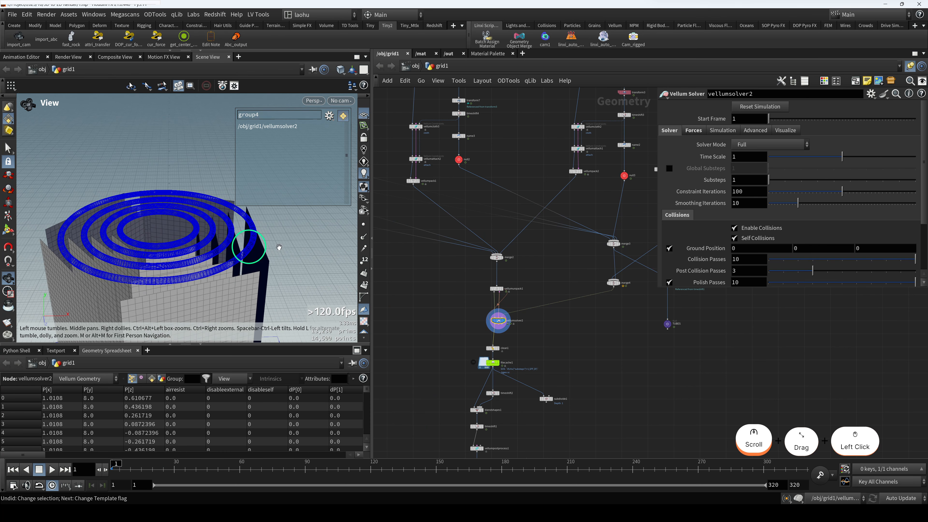
Play and scrub the vellumsolver2 simulation while viewing the nested cloth layers from a wider angle
left_click(549, 211)
middle_click_drag(510, 171, 517, 183)
left_click(585, 161)
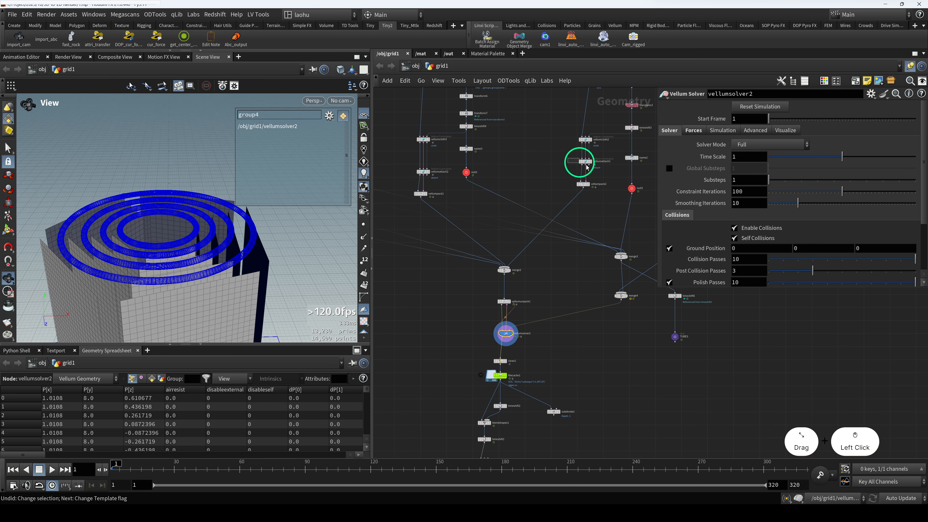
key("r")
left_click(506, 333)
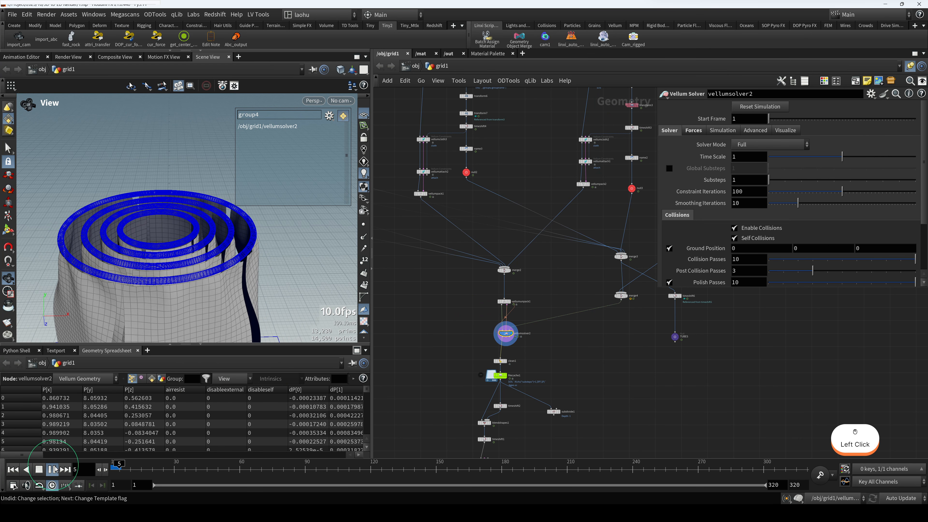
scroll(196, 220, "down", 3, "alt")
scroll(197, 221, "down", 1, "alt")
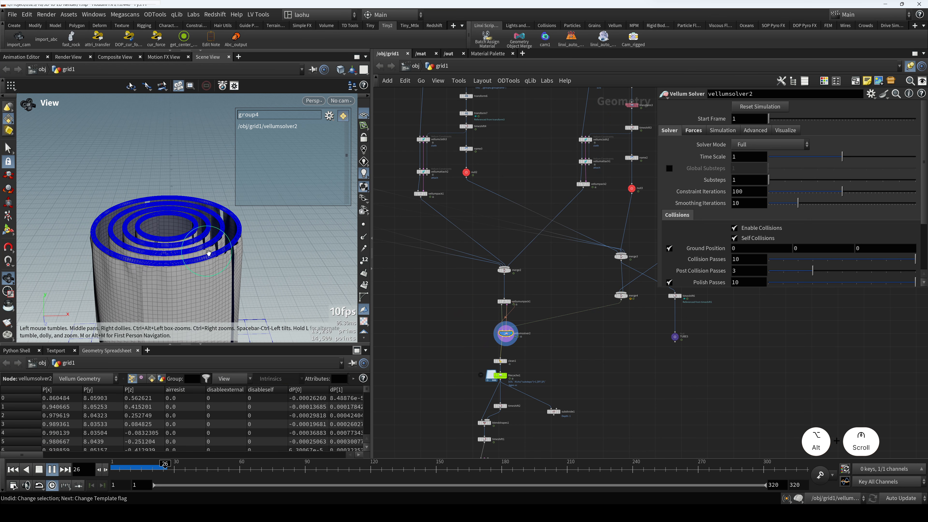
mouse_move(202, 233)
left_mouse_down("alt")
mouse_move(174, 205)
mouse_move(193, 213)
mouse_move(188, 226)
left_mouse_up("alt")
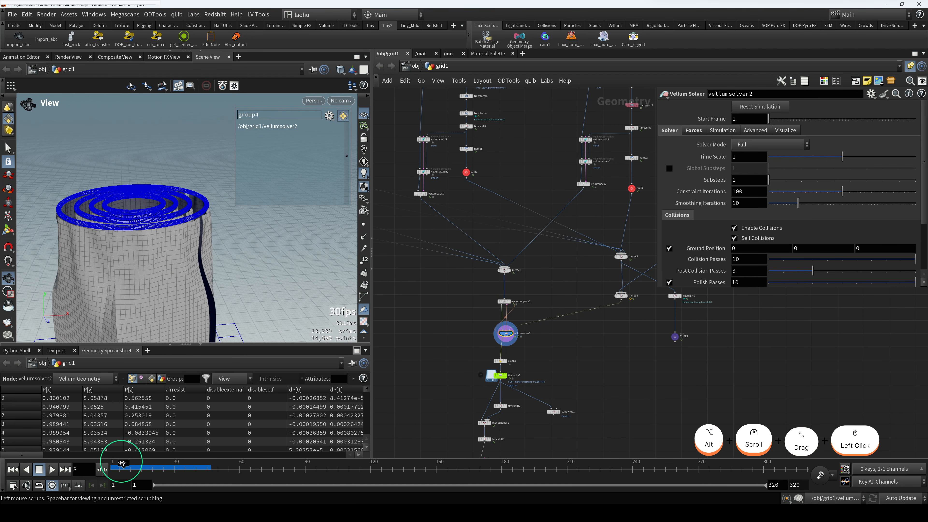
left_click_drag(129, 470, 177, 464)
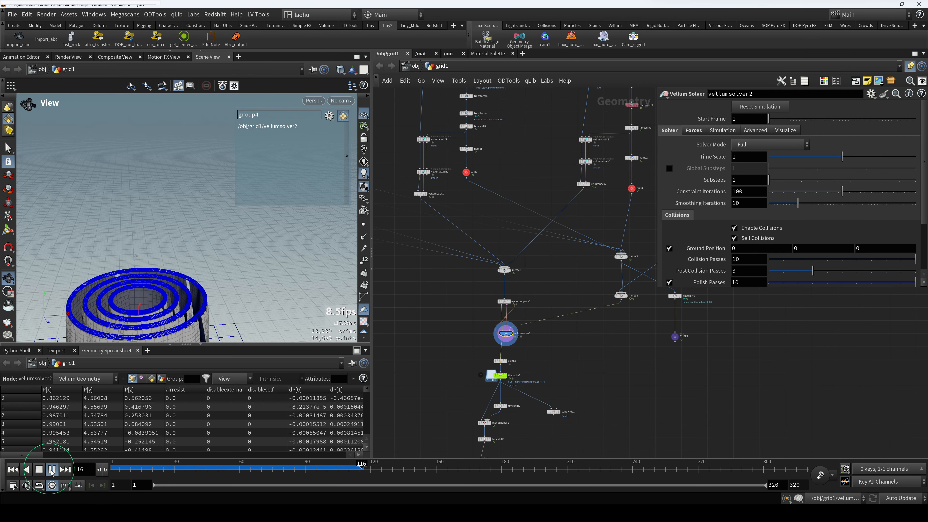
Stop the simulation playback and show the cached cloth from filecache1 at frame 1
left_click(52, 472)
left_click(498, 375)
key("r")
left_click(508, 333)
left_click(498, 375)
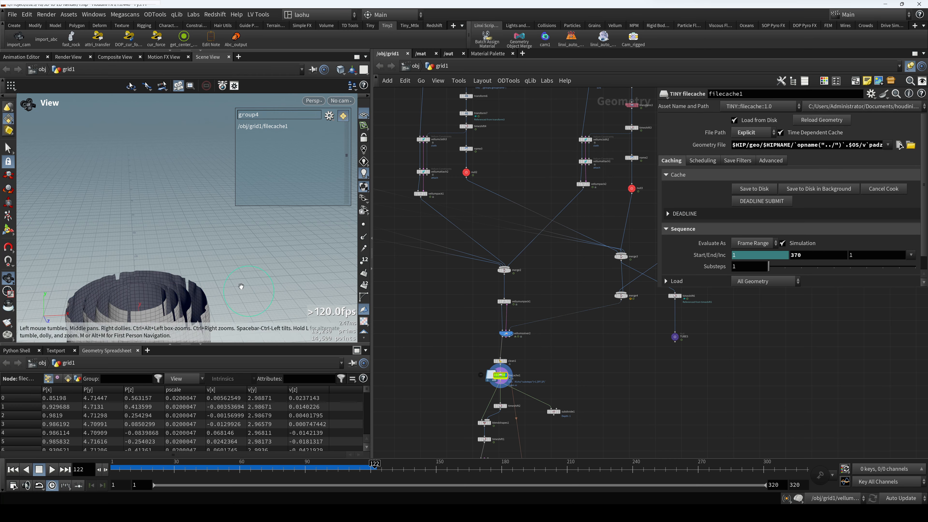
left_click_drag(241, 286, 236, 256)
left_click_drag(371, 467, 112, 464)
Save the scene and compare vellumsolver2 with filecache1, leaving filecache1 displayed
left_click(507, 333)
key("r")
left_click(500, 375)
key("ctrl+s")
left_click(506, 333)
middle_click_drag(463, 390, 461, 278)
left_click(498, 263)
key("r")
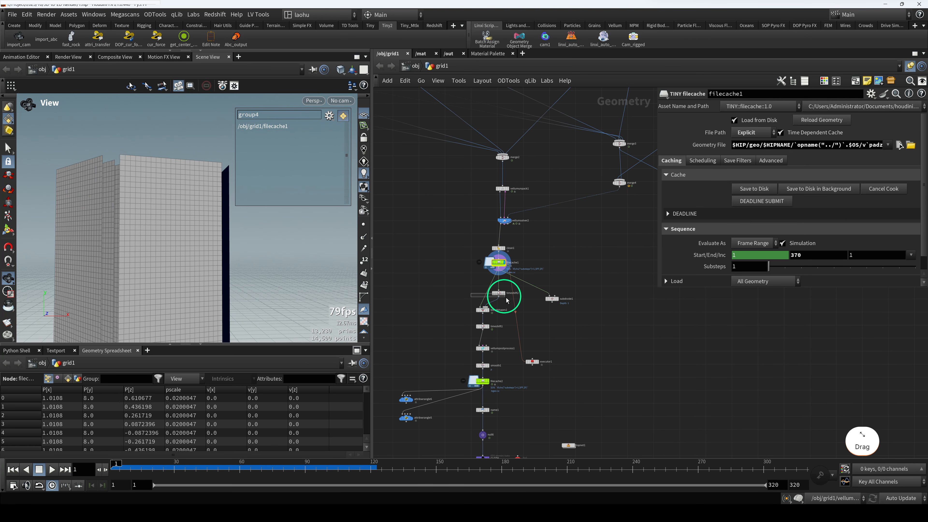
Check the timeshift2 frame setting and scrub the cached cloth from filecache1 to frame 78
left_click_drag(506, 298, 506, 299)
key("h")
scroll(222, 245, "down", 2)
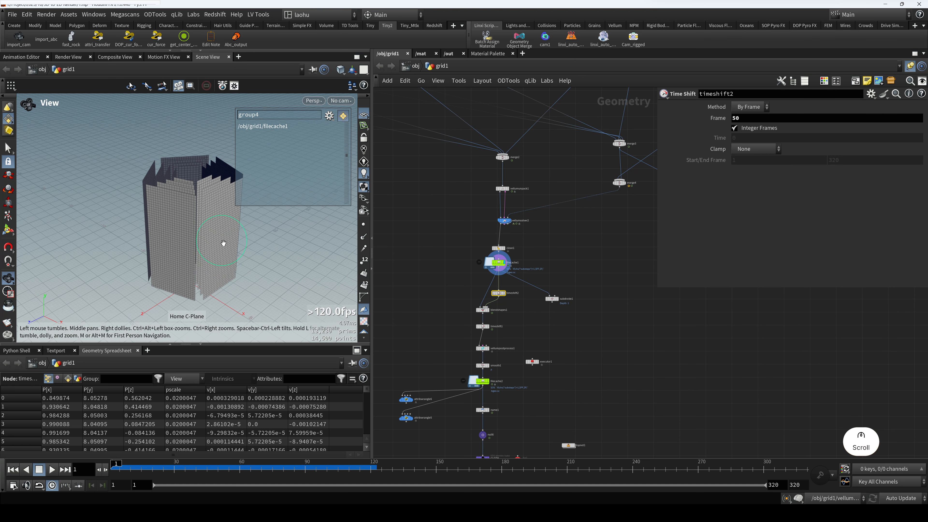
left_click_drag(224, 243, 193, 270)
scroll(507, 256, "up", 3)
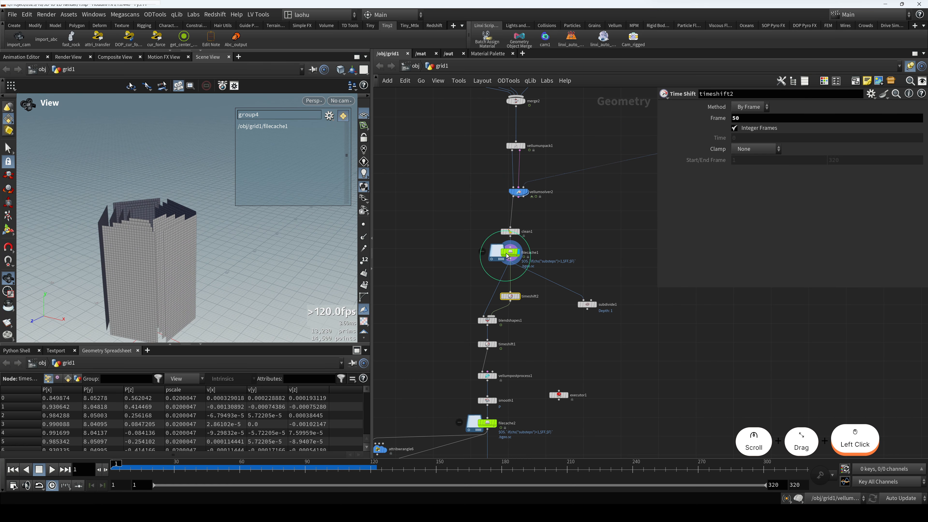
left_click(479, 252)
left_click_drag(117, 469, 283, 465)
Display blendshapes1 at frame 59 and review its two inputs, timeshift2 and filecache1
left_click(503, 323)
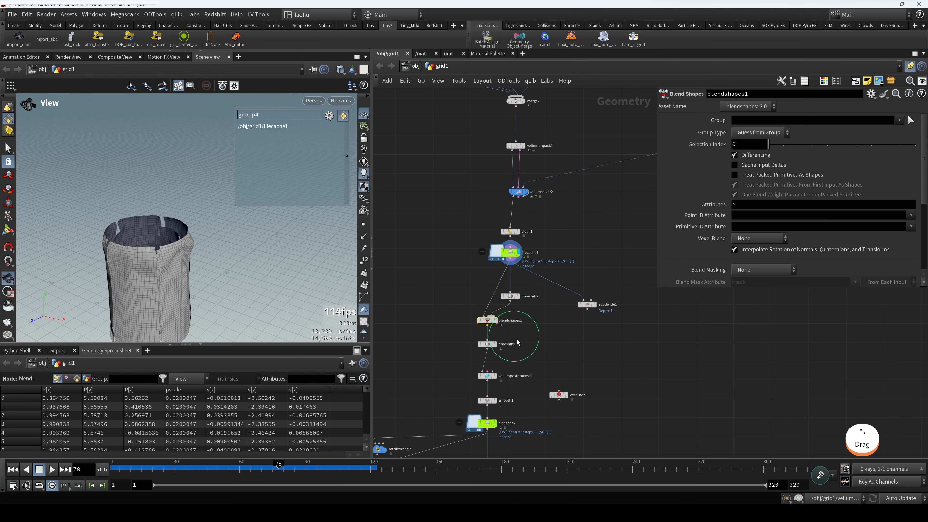
key("r")
left_click_drag(130, 470, 237, 467)
left_click(510, 296)
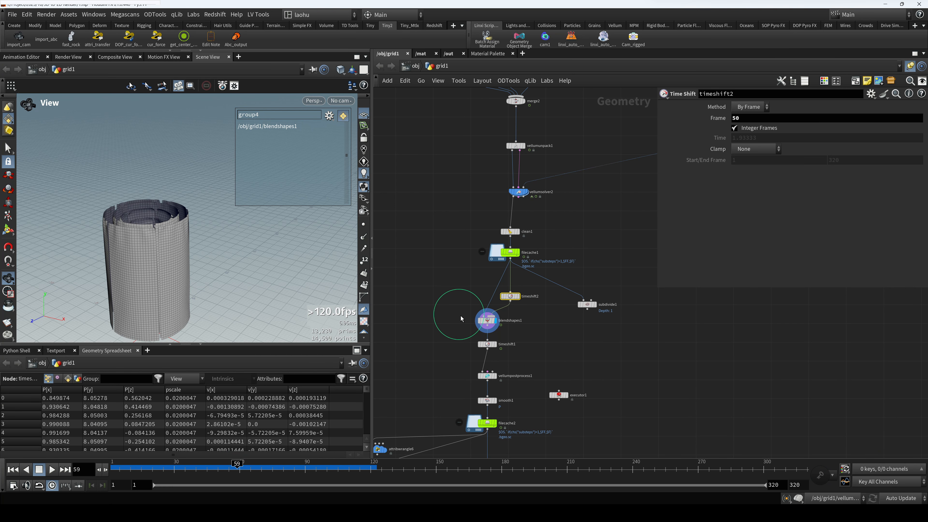
left_click(499, 325)
left_click(515, 259)
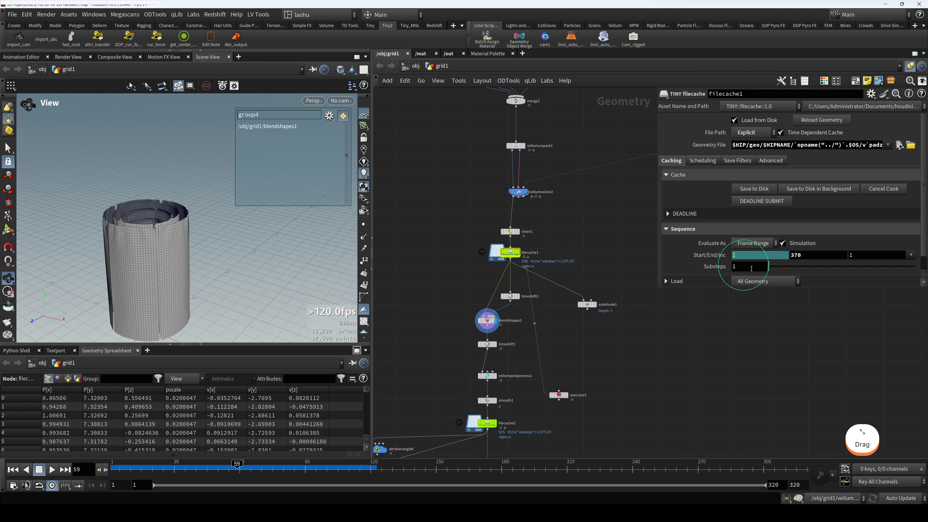
Enlarge the parameter pane and check the frame range in the Global Animation Options
left_click_drag(658, 289, 626, 329)
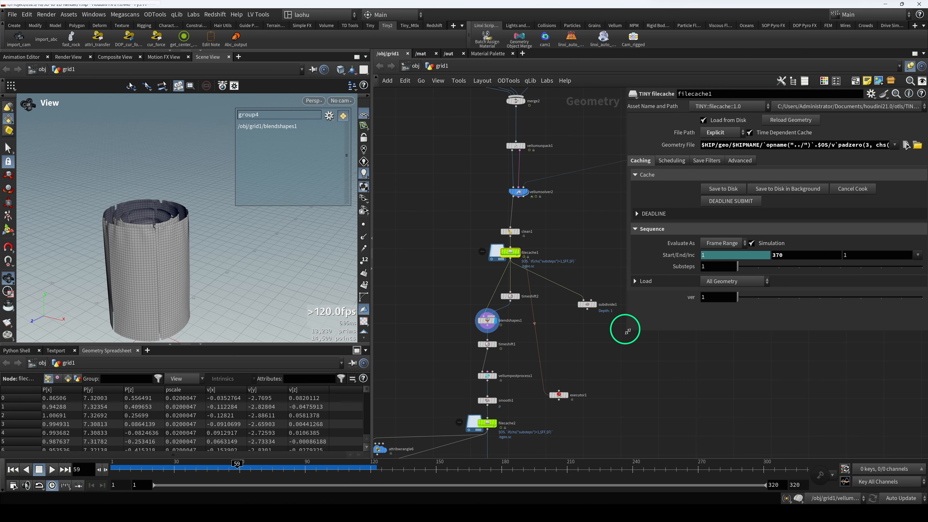
left_click(14, 486)
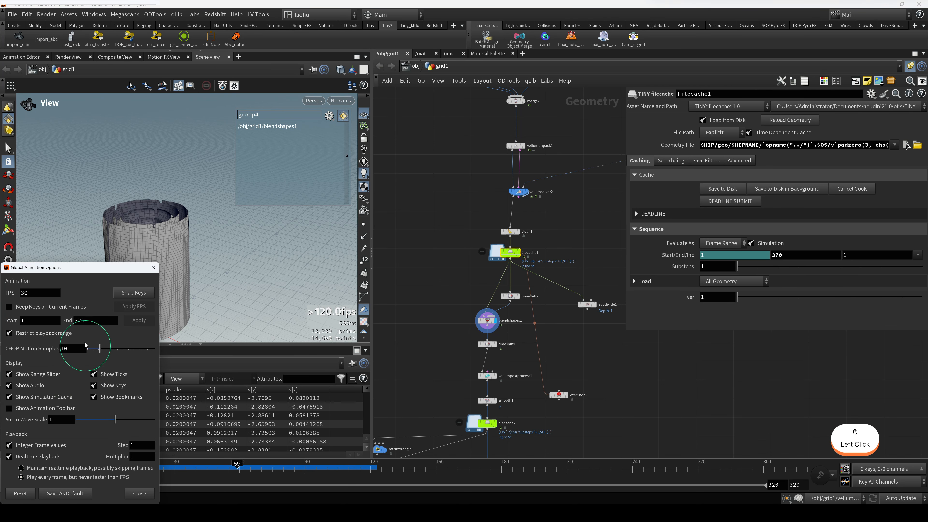
left_click(447, 340)
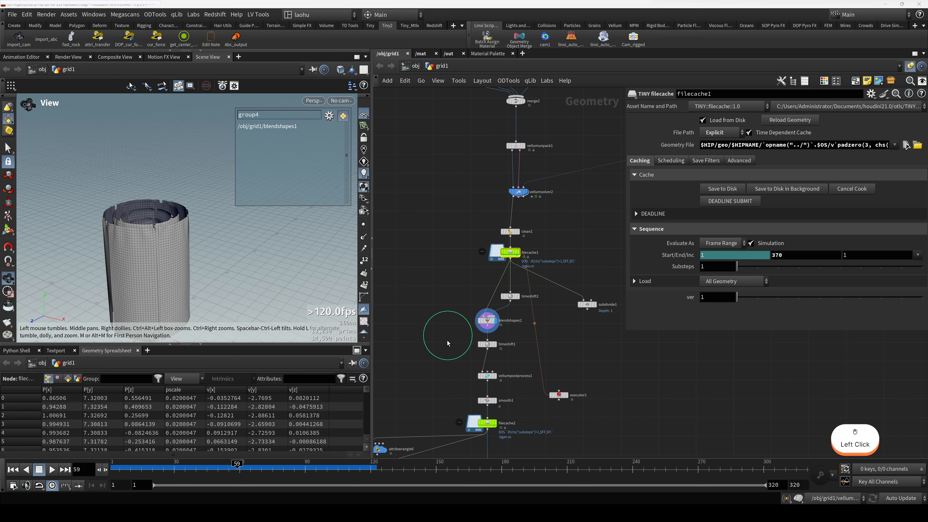
Review timeshift2 and the animated blend1 weight on the blendshapes1 node
left_click_drag(490, 322, 509, 302)
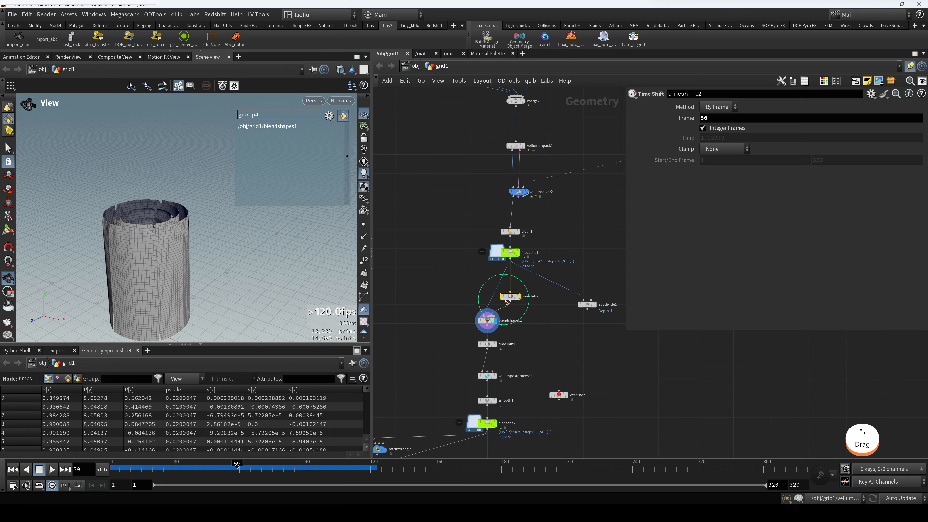
left_click_drag(494, 330, 493, 325)
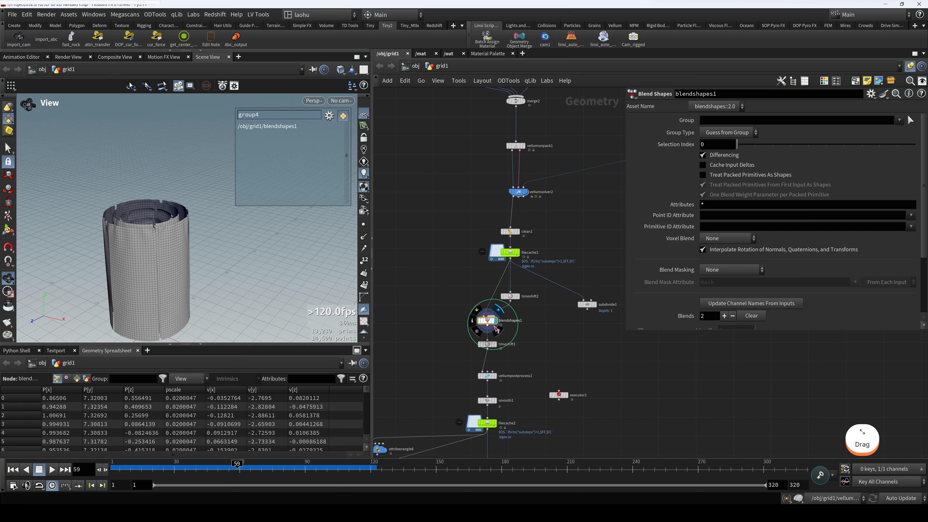
scroll(675, 305, "down", 3)
left_click(698, 282)
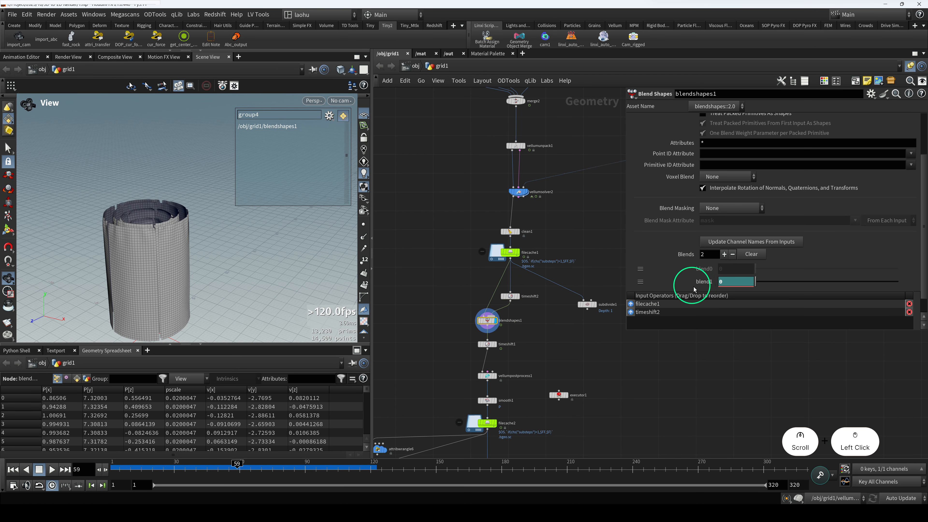
Extend the timeline end frame to 370 and go to frame 345
left_click_drag(610, 464, 785, 468)
left_click(795, 485)
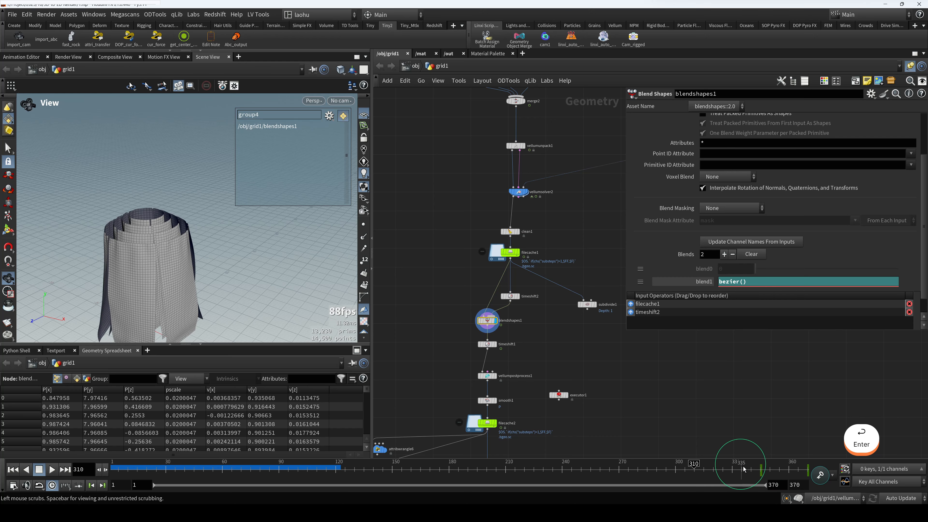
left_click(761, 472)
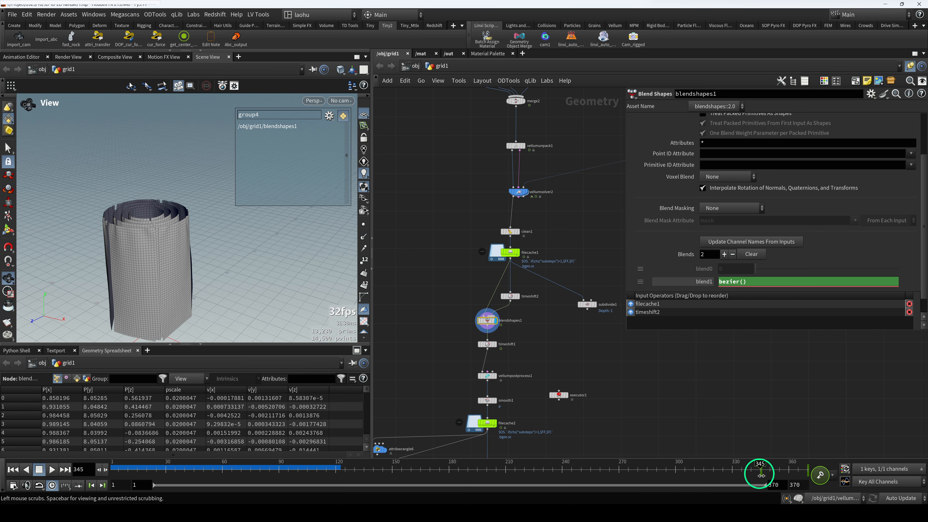
Scrub from frame 345 to 370 to examine how the keyed blend1 weight changes the cloth
mouse_move(761, 475)
left_mouse_down()
mouse_move(814, 482)
mouse_move(770, 482)
left_mouse_up()
left_click(749, 383)
left_click(763, 473)
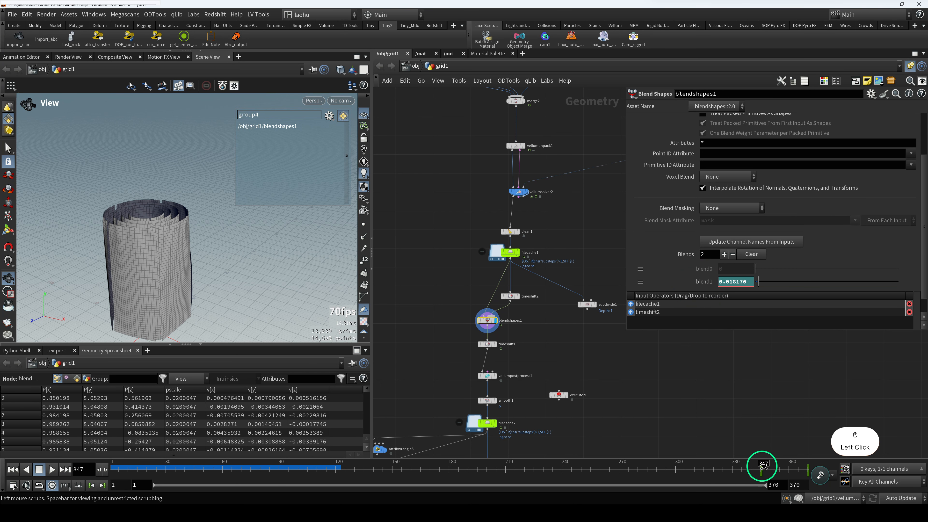
left_click_drag(762, 471, 818, 479)
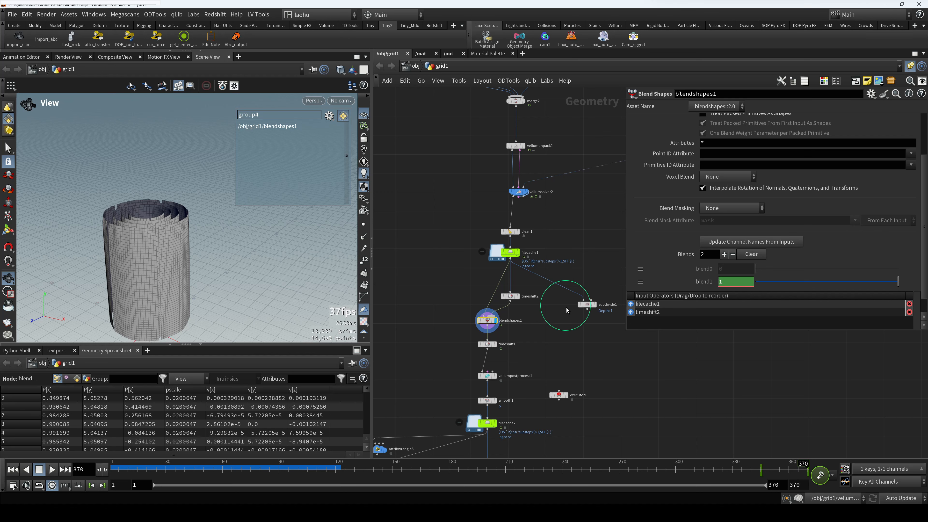
Display timeshift2 and timeshift1 in turn, and scrub the timeshift1 result to frame 320
left_click(512, 296)
key("r")
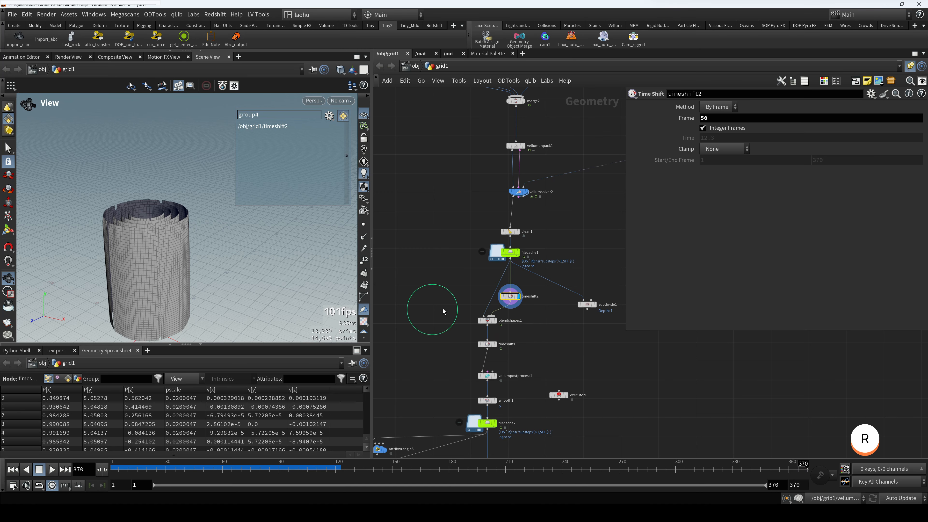
left_click(507, 324)
left_click(488, 346)
key("r")
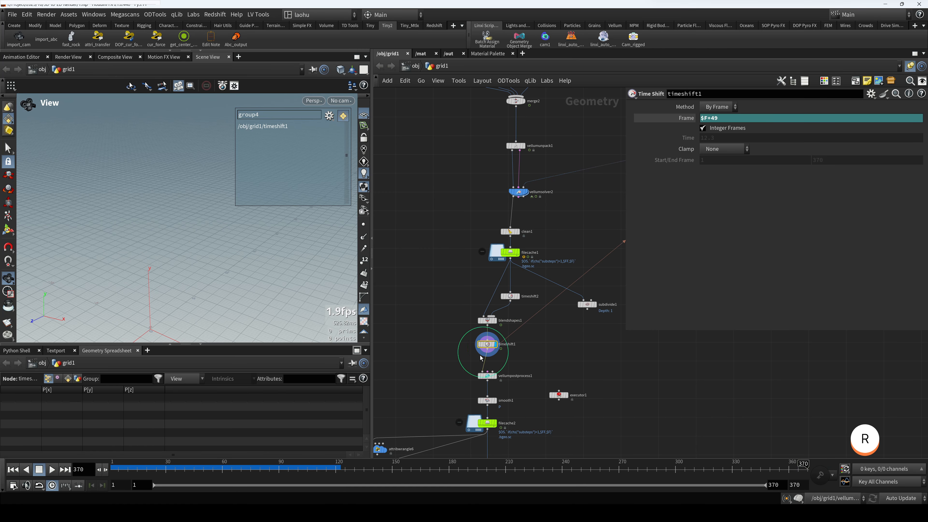
left_click_drag(132, 473, 720, 472)
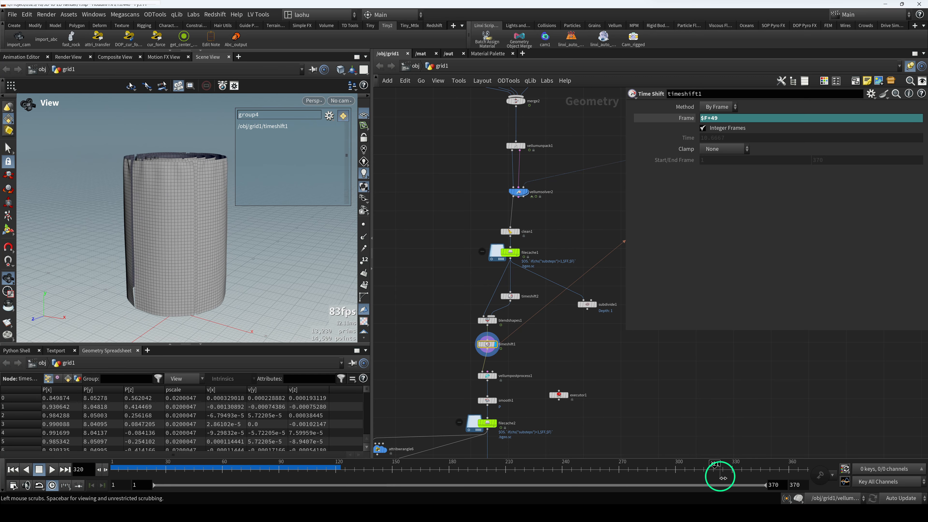
Set the timeline end frame to 320 and preview the time-shifted cloth, finishing on frame 151
left_click(714, 471)
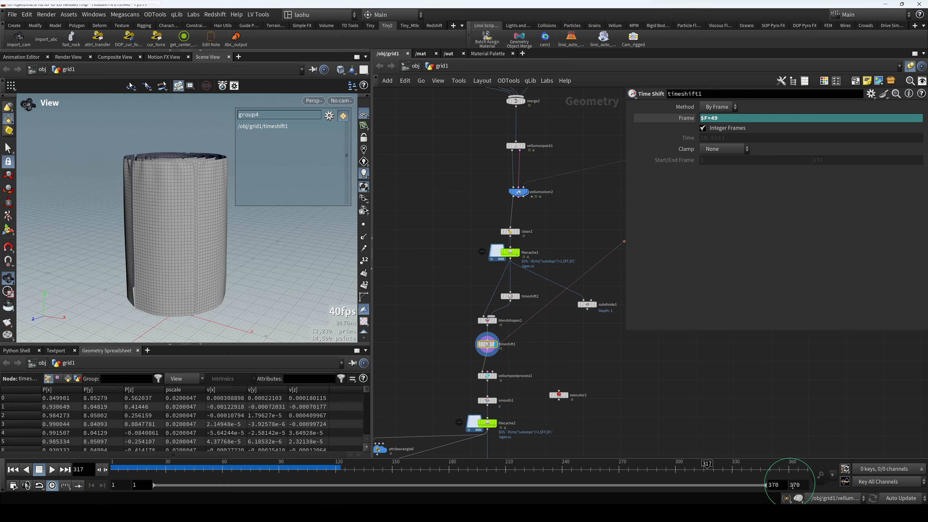
key("Return")
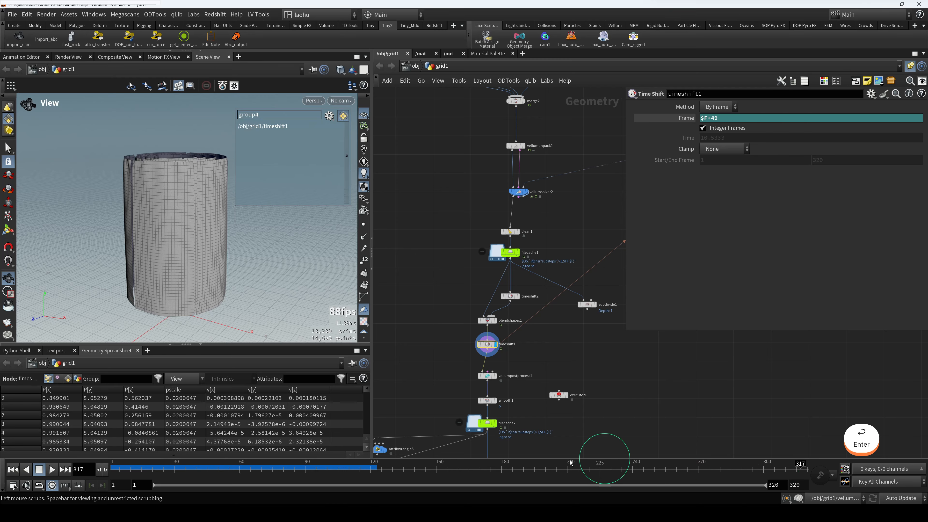
left_click_drag(457, 473, 753, 470)
left_click(51, 469)
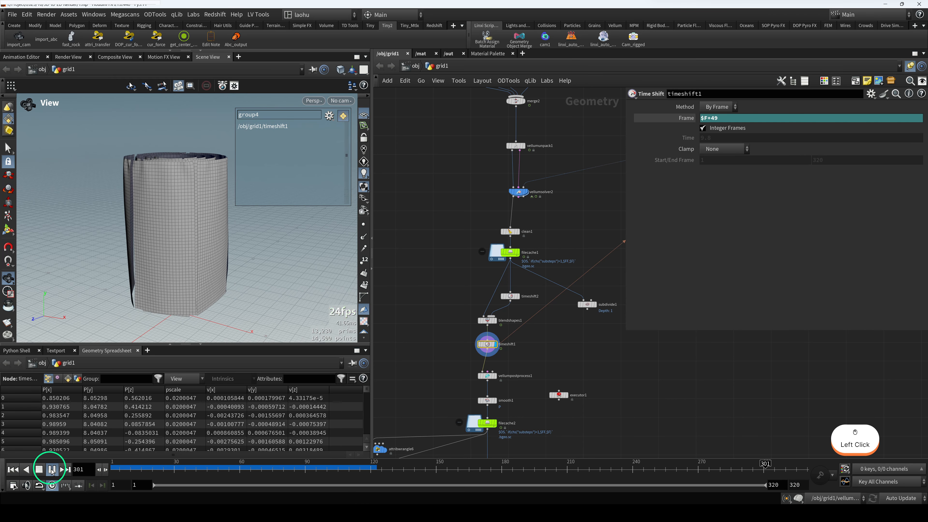
left_click(52, 472)
left_click(438, 469)
left_click_drag(345, 304, 359, 301)
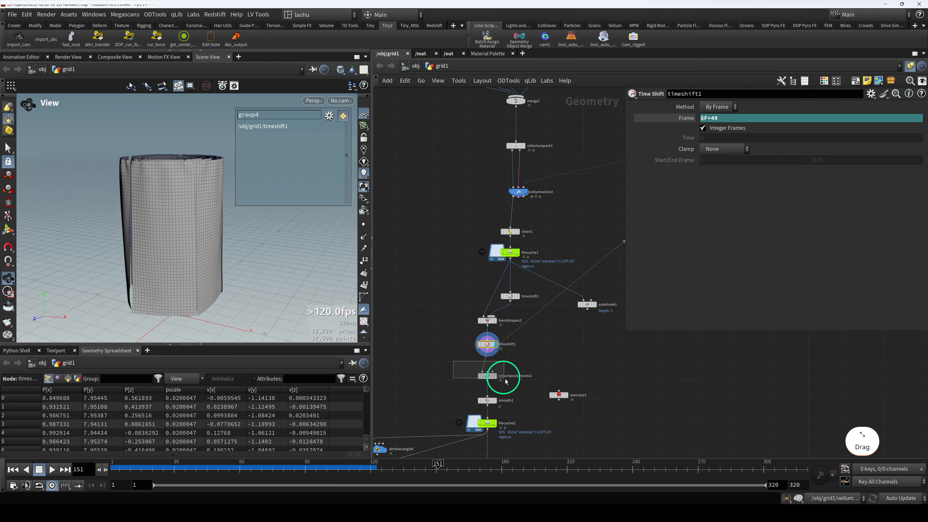
Display vellumpostprocess1 and examine the subdivided cloth surface up close
left_click_drag(506, 382, 507, 381)
key("r")
middle_click_drag(544, 377, 549, 327)
scroll(180, 209, "up", 2)
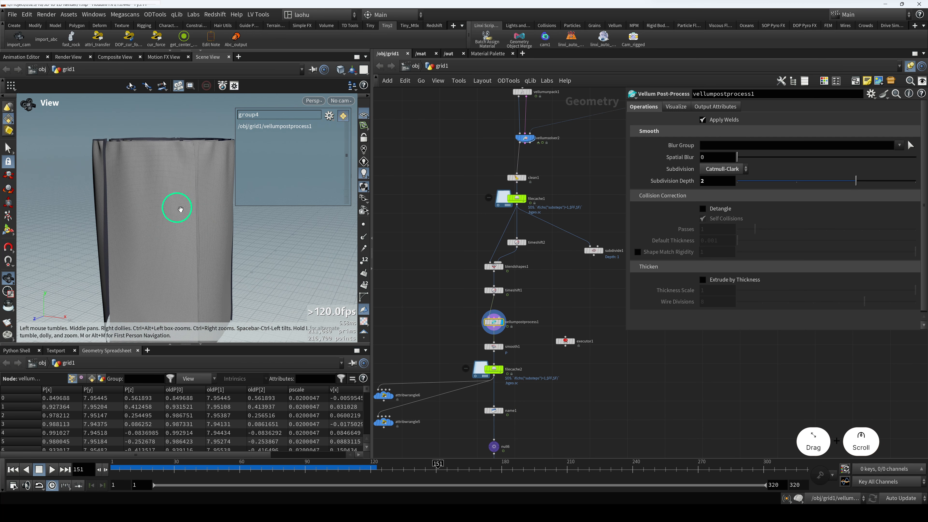
left_click_drag(180, 209, 201, 205)
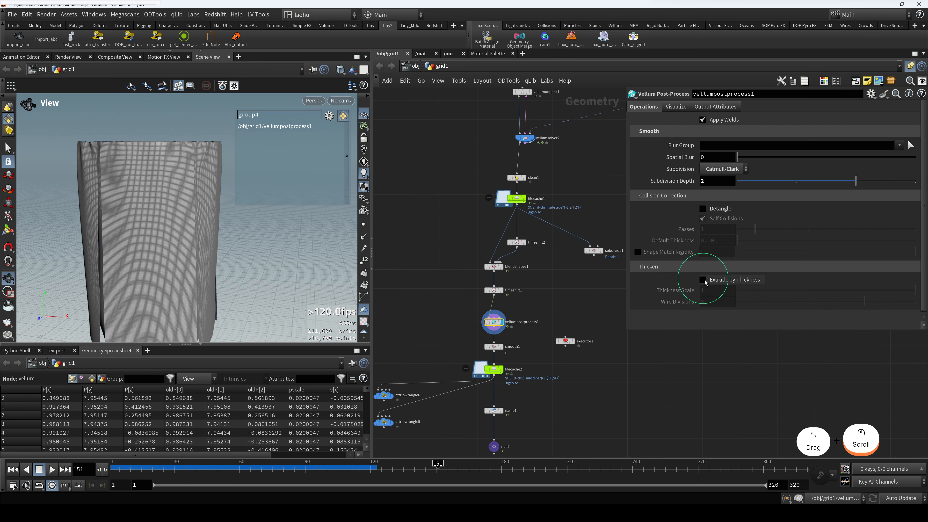
Switch to PotPlayer, play the 3to2-audio.mp4 reference video, and return to Houdini
left_click(539, 0)
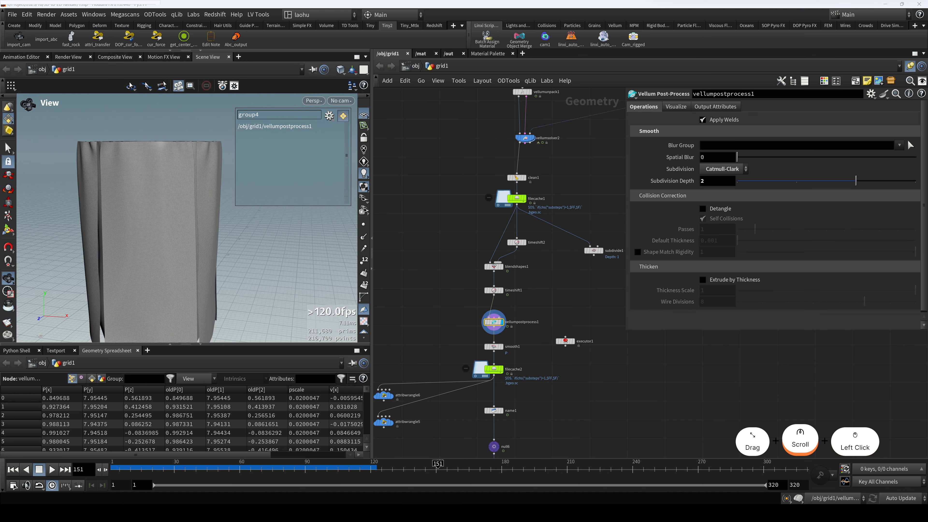
key("space")
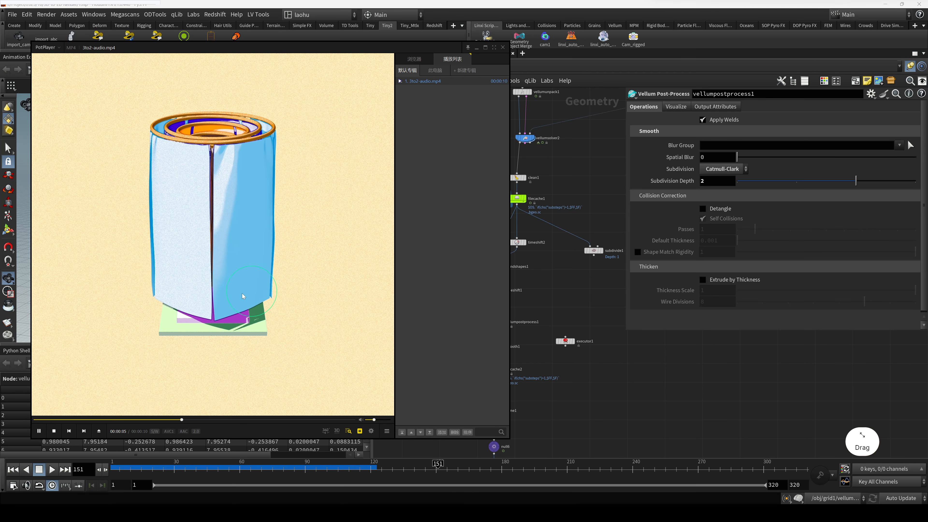
key("space")
left_click(571, 397)
Check the smooth1 result, display filecache2 at frame 137, and save the scene
left_click_drag(571, 397, 471, 286)
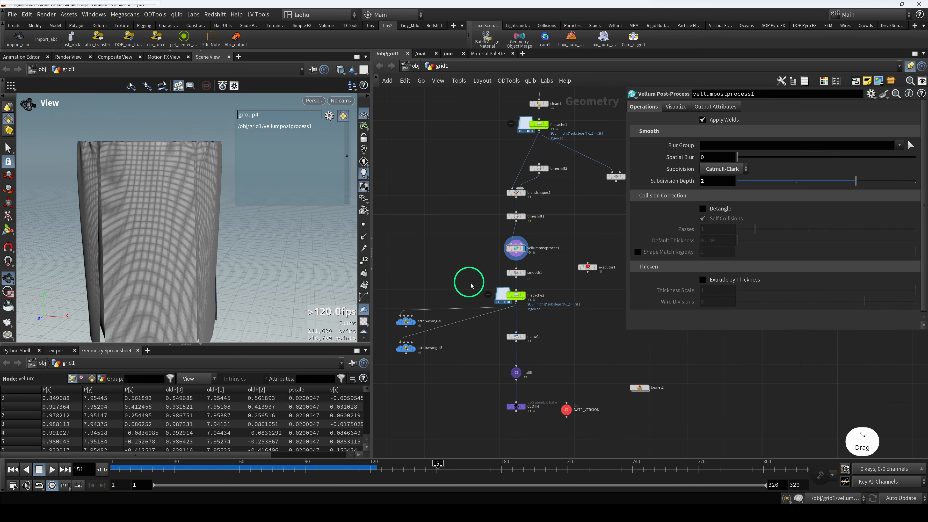
key("r")
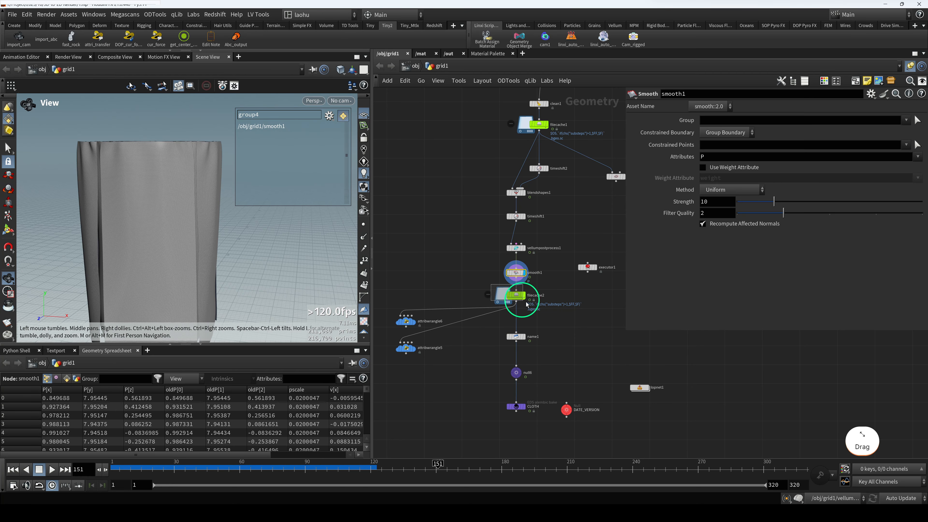
left_click(526, 304)
key("r")
left_click_drag(437, 465, 407, 461)
key("ctrl+s")
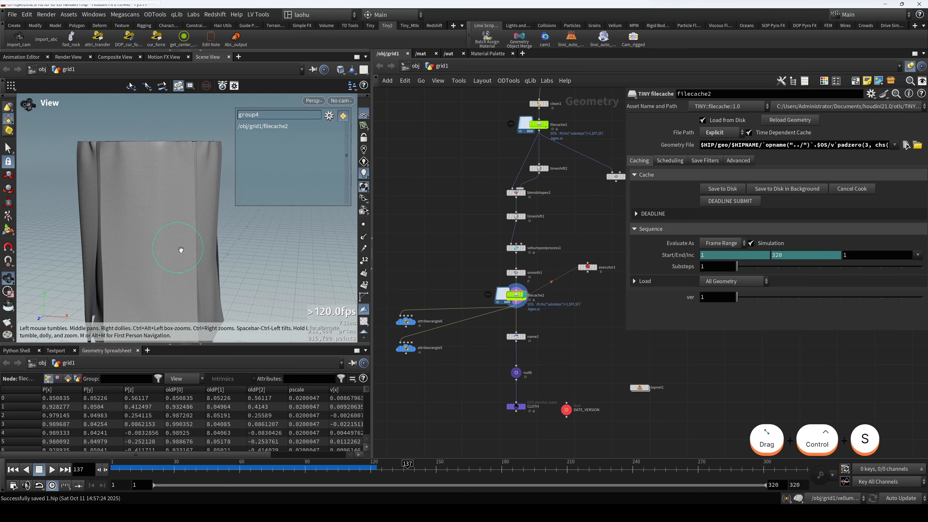
Turn off the dark backface tint in the viewport and examine the whole cloth from the side
key("h")
scroll(181, 250, "down", 3)
left_click_drag(190, 220, 254, 197)
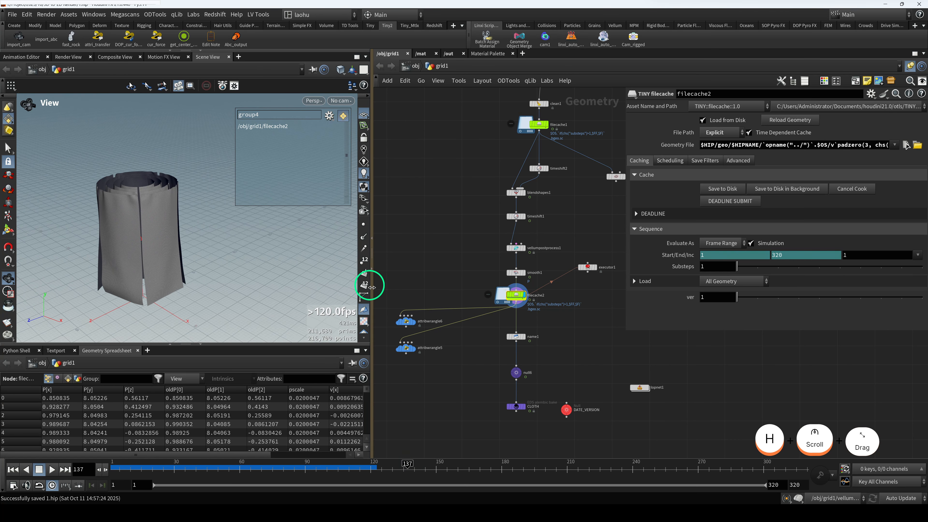
left_click(411, 284)
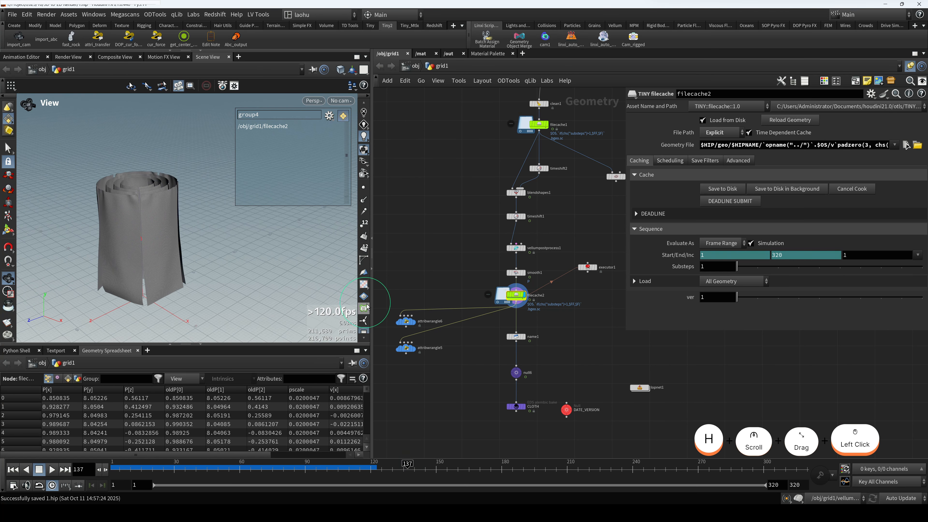
left_click_drag(326, 290, 152, 260)
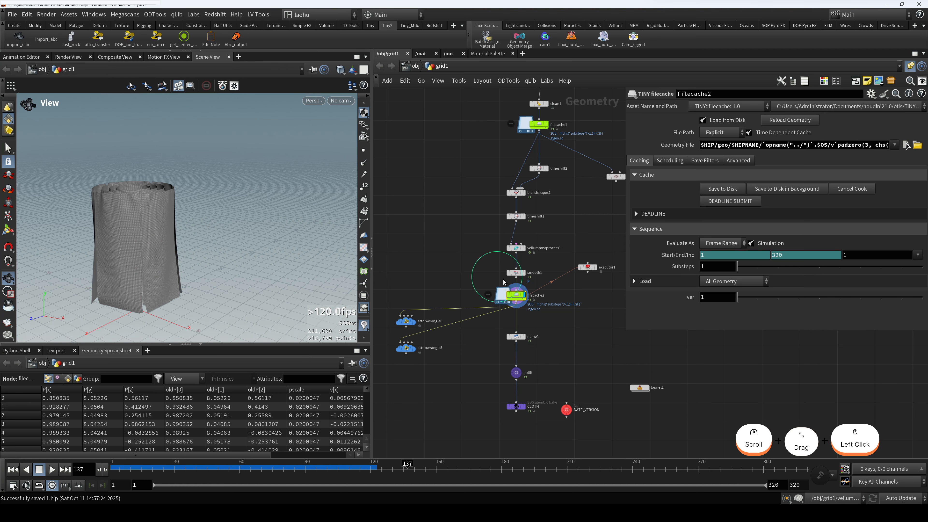
Save the scene again and open the executor1 parameters for running both file caches
middle_click_drag(476, 273, 459, 257)
key("ctrl+s")
mouse_move(600, 275)
left_mouse_down()
mouse_move(575, 247)
mouse_move(584, 278)
left_mouse_up()
middle_click_drag(598, 255, 593, 256)
scroll(591, 292, "up", 2)
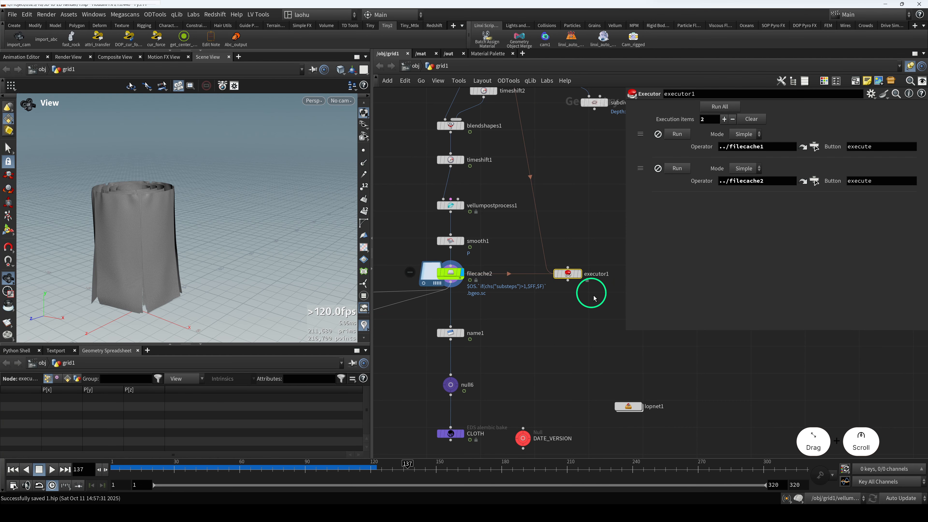
Check where executor1 sits among the file caches in the network and save the scene
left_click(573, 279)
scroll(558, 248, "down", 5)
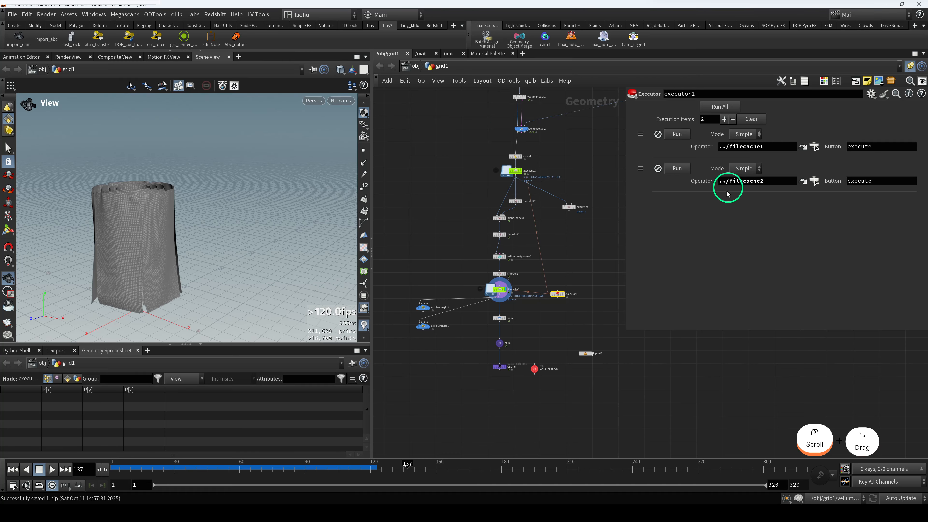
scroll(572, 297, "up", 2)
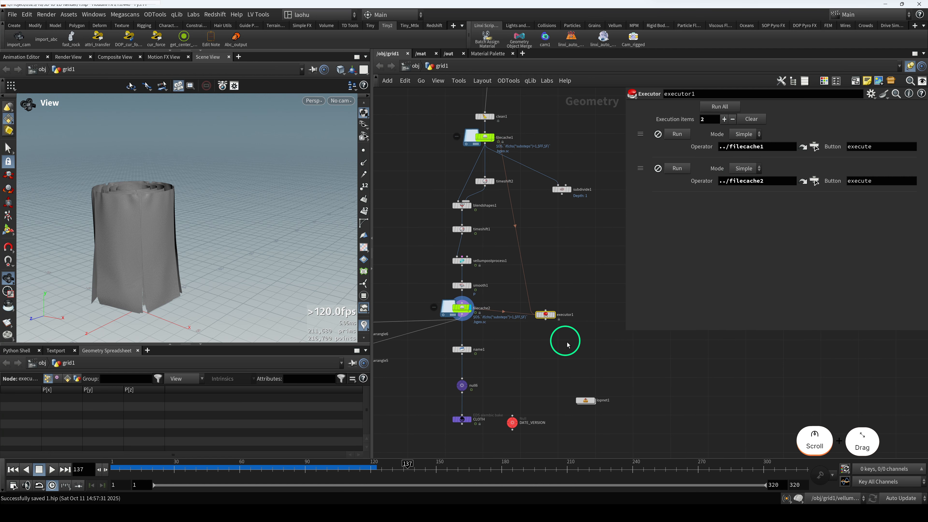
middle_click_drag(567, 344, 549, 337)
key("ctrl+s")
Inspect filecache2's node information, reading its point attributes and the cloth primitive groups
left_click_drag(440, 277, 474, 285)
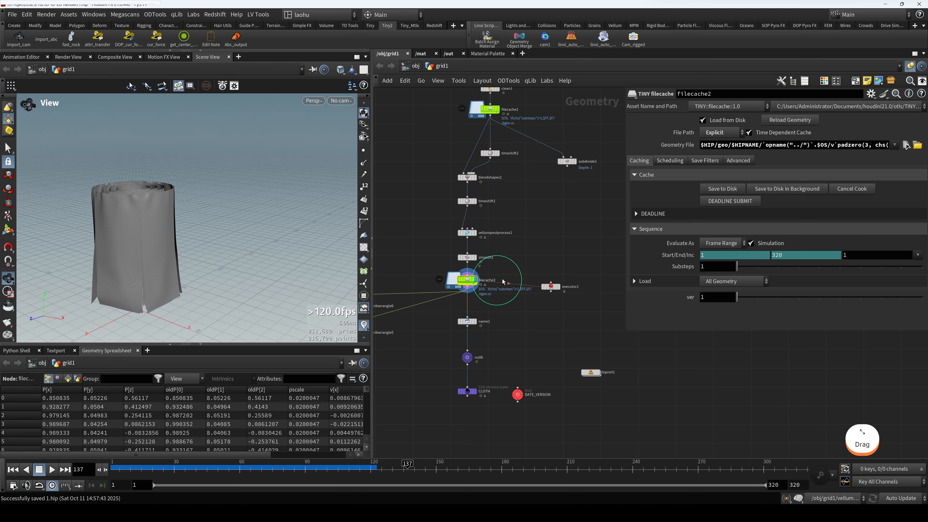
scroll(519, 265, "down", 2)
middle_click_drag(472, 284, 467, 296)
left_click_drag(175, 251, 369, 320)
scroll(467, 313, "up", 4)
middle_click_drag(467, 314, 504, 317)
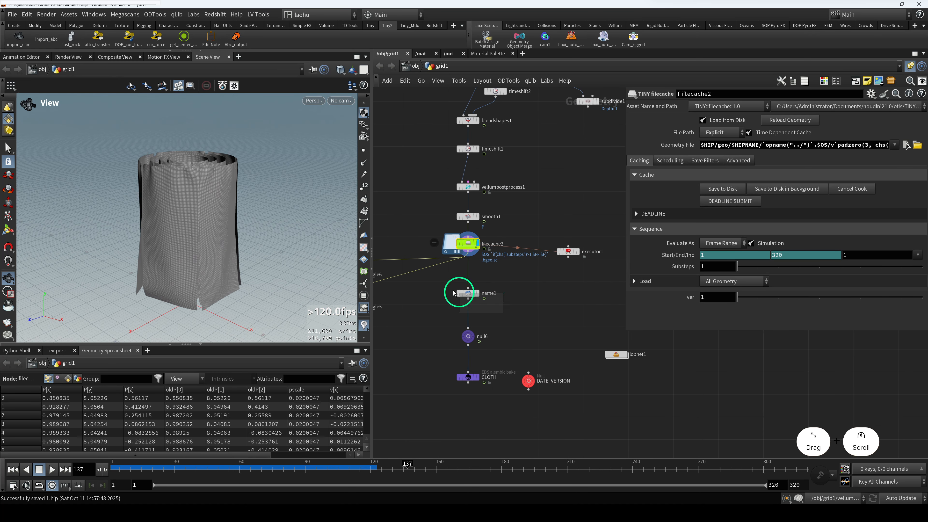
left_click(468, 293)
mouse_move(505, 266)
left_mouse_down()
mouse_move(454, 235)
mouse_move(492, 261)
left_mouse_up()
left_click(470, 245, "ctrl")
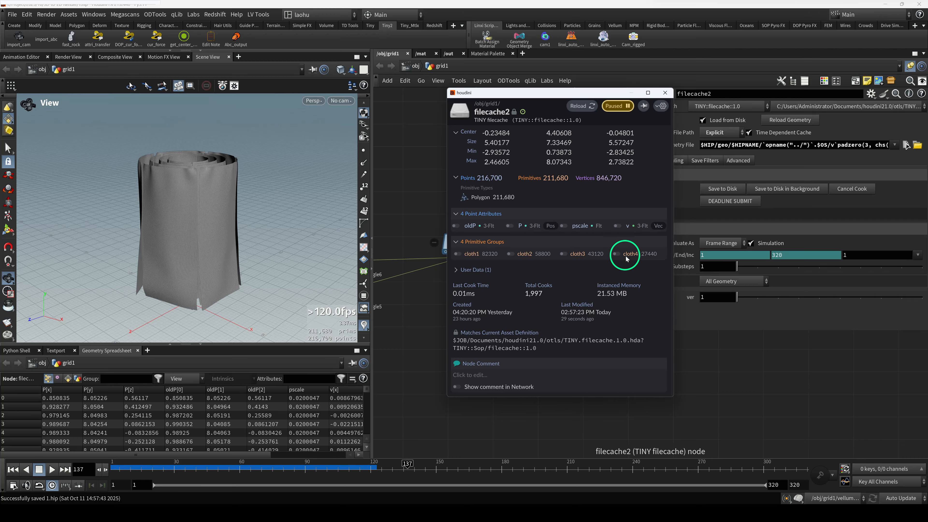
left_click(665, 93)
Display name1 and examine its primitive name attribute in the spreadsheet against the cloth1 to cloth4 groups
left_click(468, 293)
key("r")
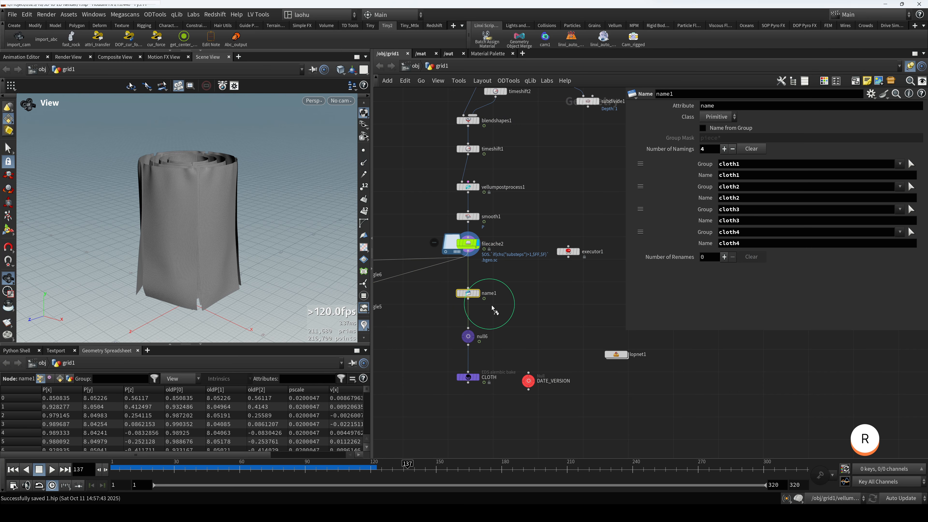
left_click_drag(670, 169, 686, 164)
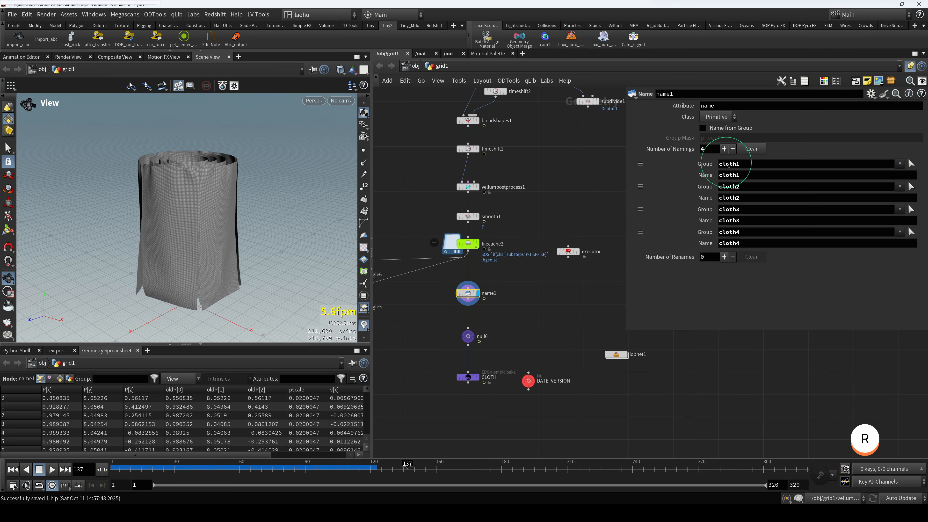
left_click(59, 378)
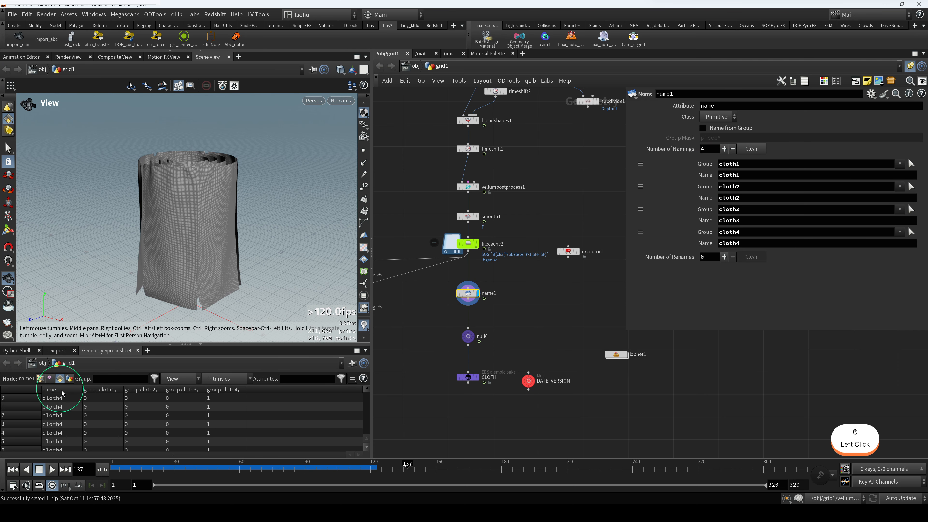
scroll(95, 404, "down", 3)
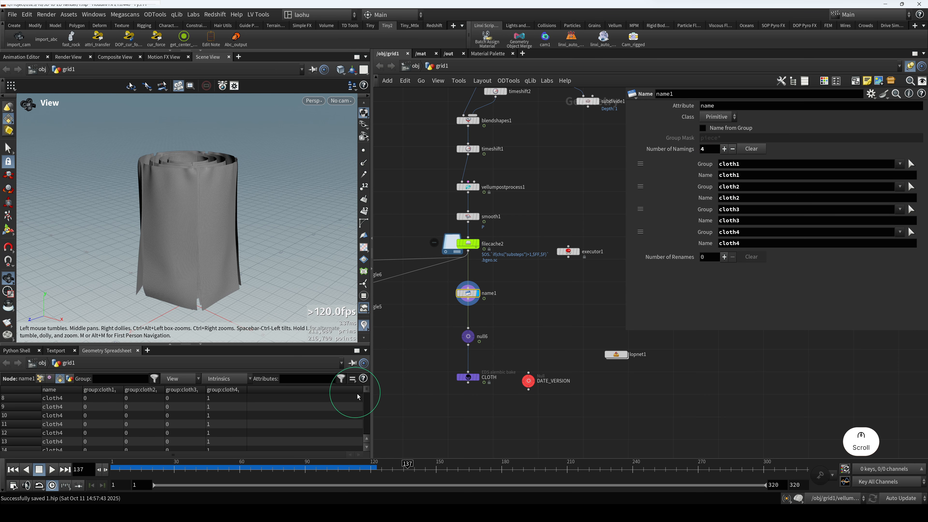
mouse_move(366, 395)
left_mouse_down()
mouse_move(366, 419)
mouse_move(375, 379)
left_mouse_up()
scroll(534, 332, "down", 10)
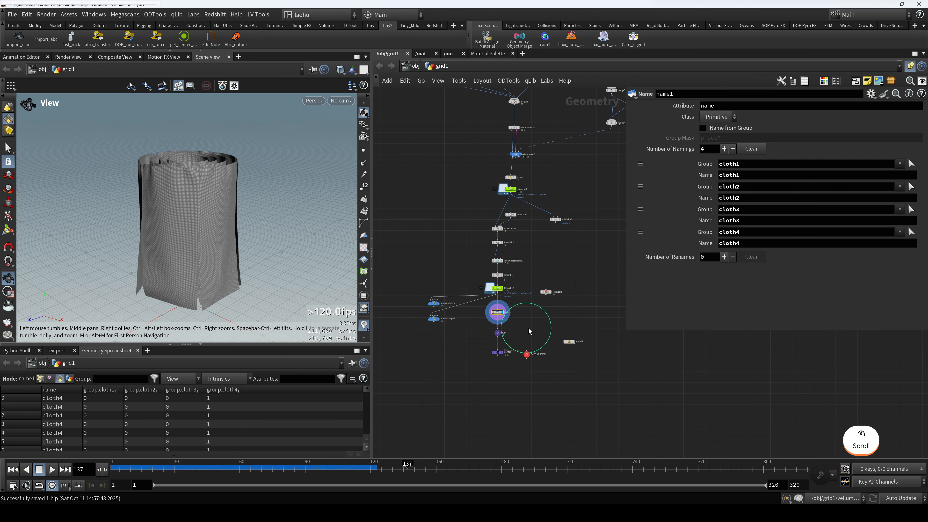
Display the TUBES null and examine the frame expression of timeshift6 feeding it
left_click_drag(512, 313, 567, 339)
key("r")
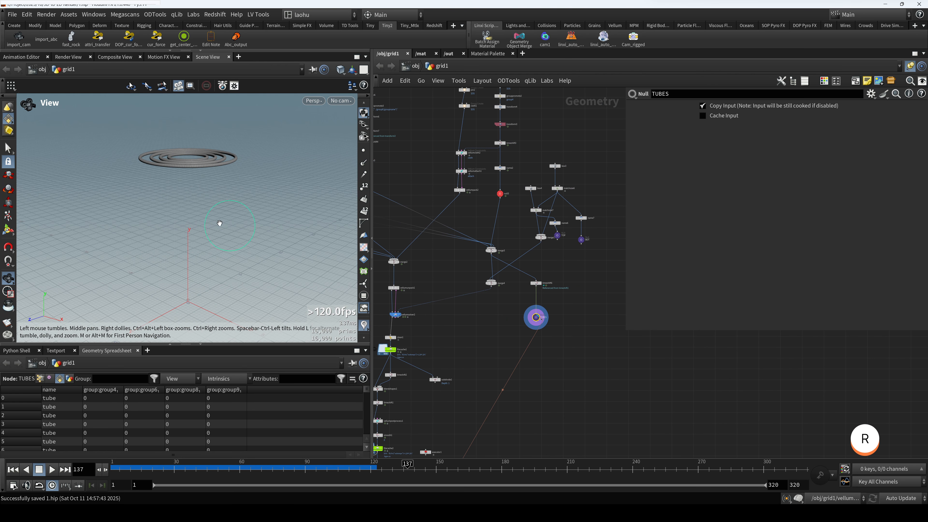
scroll(472, 249, "up", 3)
middle_click_drag(521, 294, 525, 321)
left_click(590, 299)
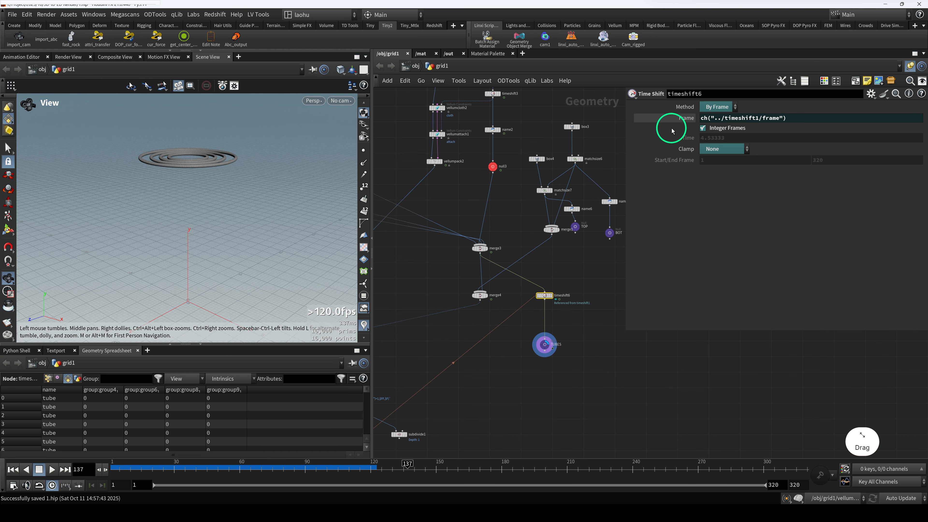
left_click(667, 120)
left_click(667, 121)
left_click(561, 257)
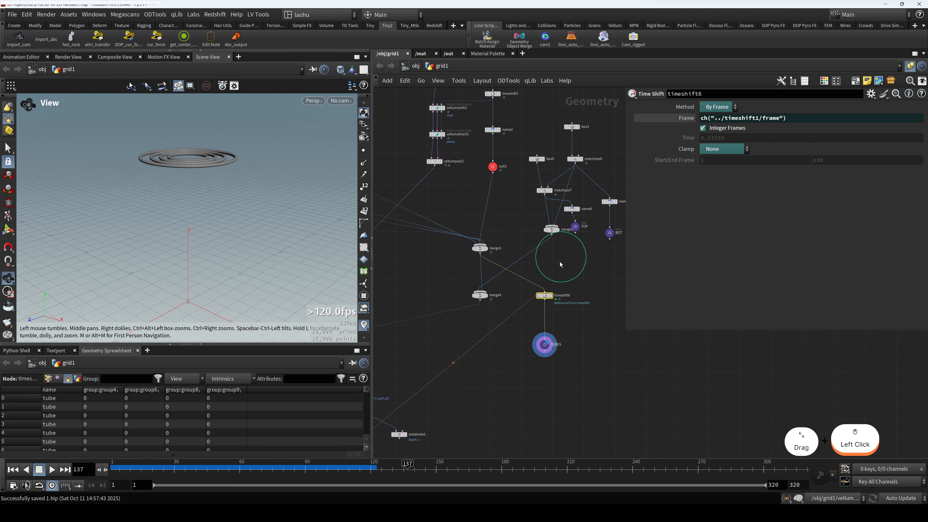
Check timeshift1's frame expression, which timeshift6 references, and return to timeshift6
scroll(518, 316, "down", 4)
middle_click_drag(424, 397, 467, 339)
scroll(461, 340, "up", 5)
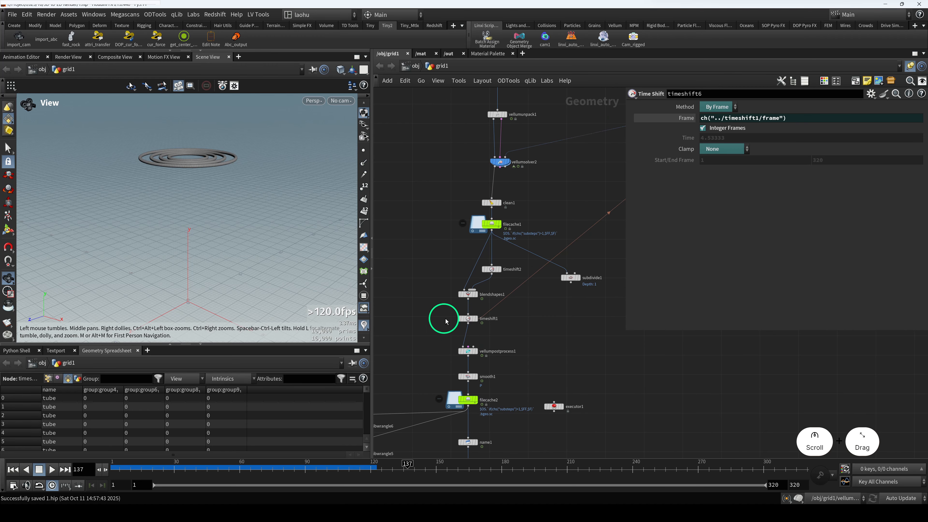
left_click(469, 319)
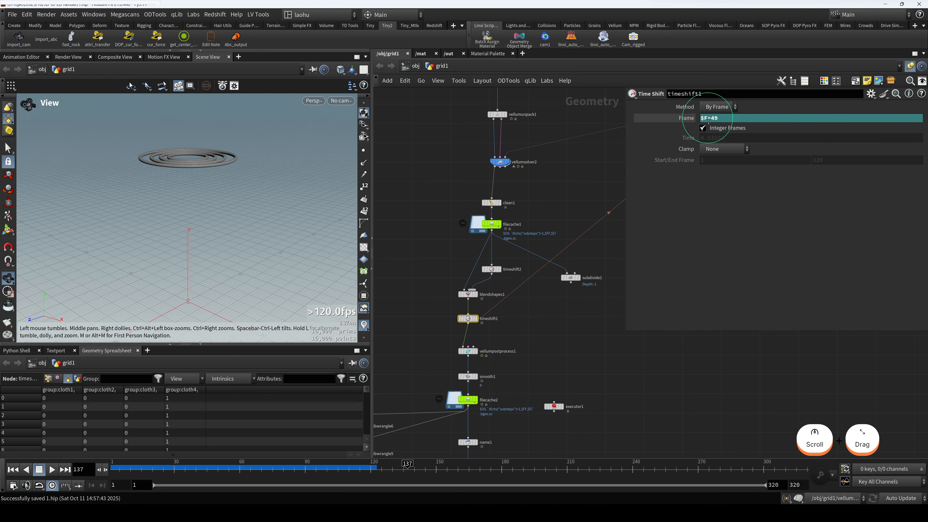
scroll(555, 187, "down", 3)
middle_click_drag(555, 186, 458, 251)
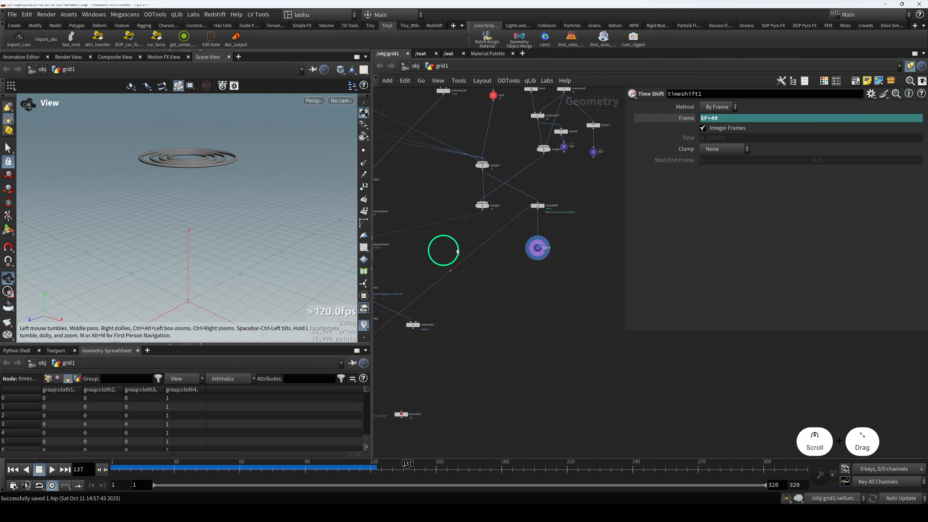
left_click(532, 204)
Display the BOT null, then timeshift6, to compare the bottom plate and tube geometry
middle_click_drag(557, 189, 520, 249)
scroll(540, 224, "up", 2)
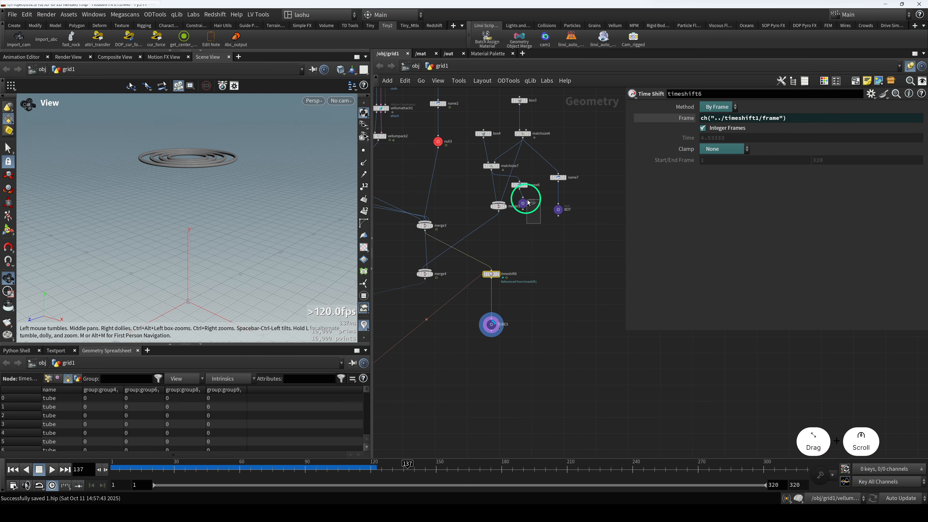
key("r")
key("r")
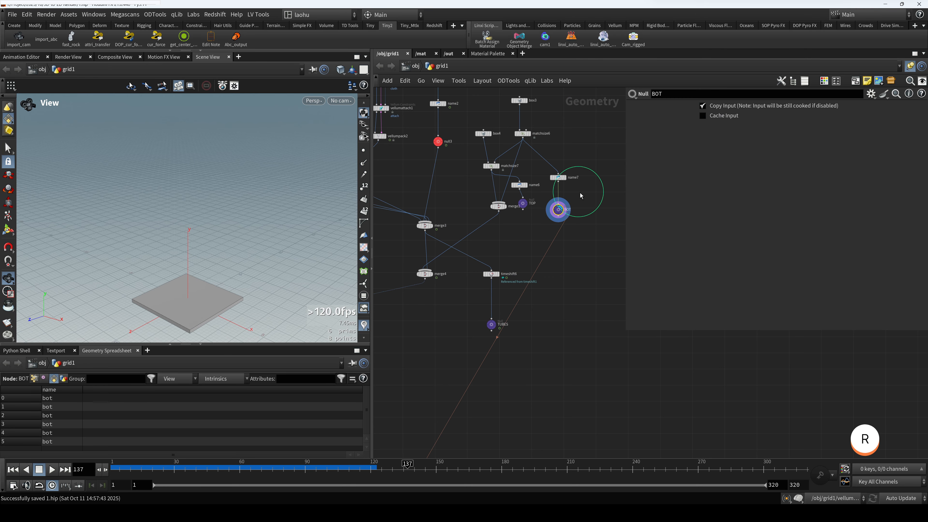
key("r")
key("r")
Trace the upstream nodes around the tubes, then display the TOP and BOT branches to check their name attributes
scroll(514, 265, "down", 3)
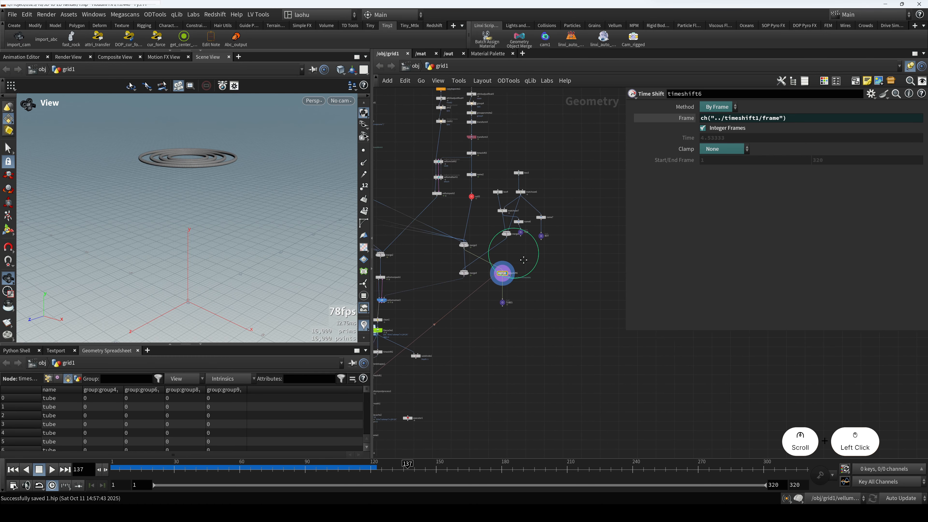
middle_click_drag(512, 255, 577, 270)
scroll(512, 231, "up", 1)
scroll(513, 230, "up", 1)
left_click(563, 179)
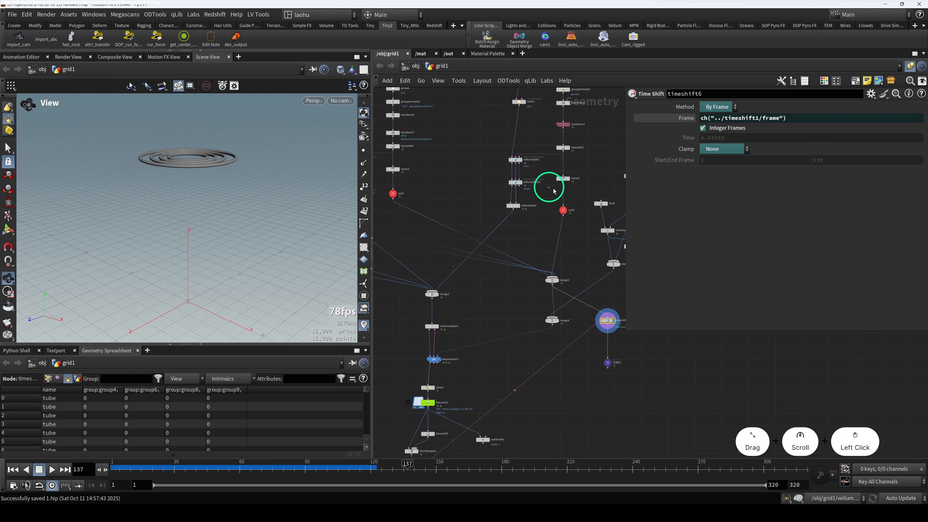
left_click_drag(430, 177, 381, 160)
scroll(477, 200, "down", 2)
middle_click_drag(579, 228, 529, 234)
scroll(534, 237, "up", 3)
left_click_drag(543, 266, 523, 232)
key("r")
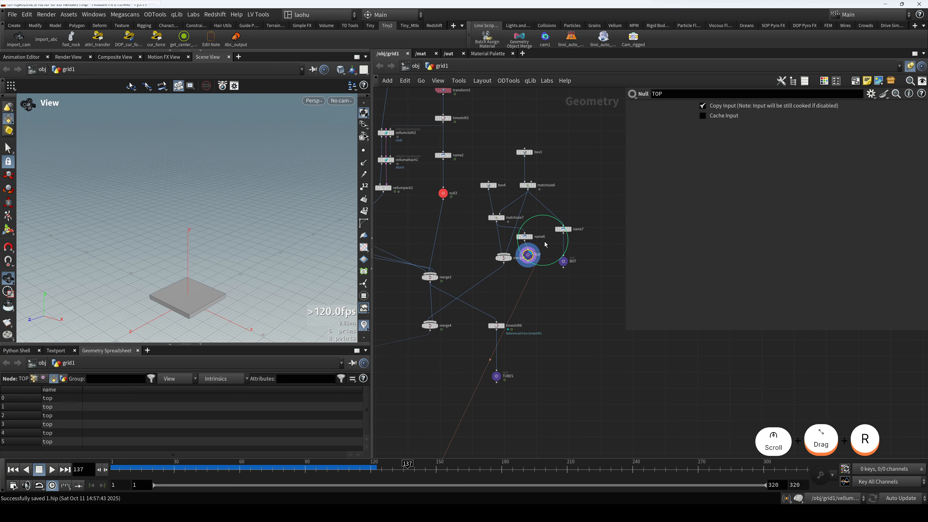
left_click_drag(587, 280, 563, 225)
key("r")
Delete the CLOTH and DATE_VERSION nodes from grid1 and save the scene
scroll(580, 274, "down", 5)
key("ctrl+s")
middle_click_drag(525, 372, 466, 254)
scroll(490, 277, "up", 5)
scroll(474, 290, "up", 3)
left_click_drag(430, 301, 436, 306)
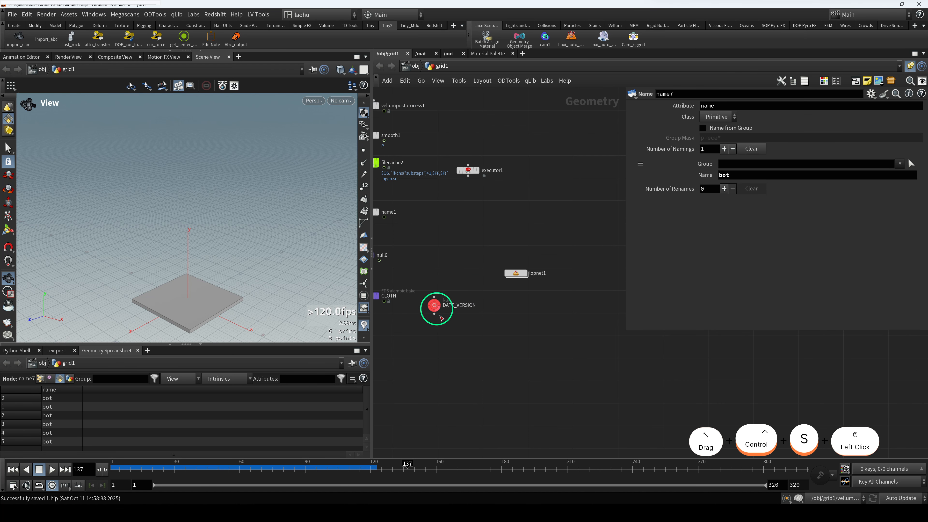
middle_click_drag(446, 334, 507, 335)
left_click_drag(507, 334, 429, 287)
key("Delete")
left_click(512, 265)
key("ctrl+s")
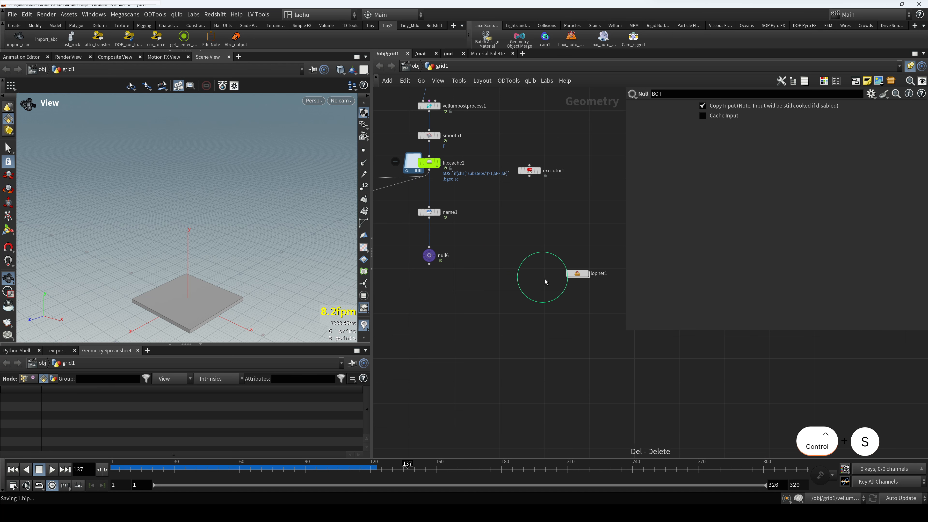
middle_click_drag(544, 279, 499, 279)
scroll(521, 308, "up", 2)
key("Tab")
type("lopne")
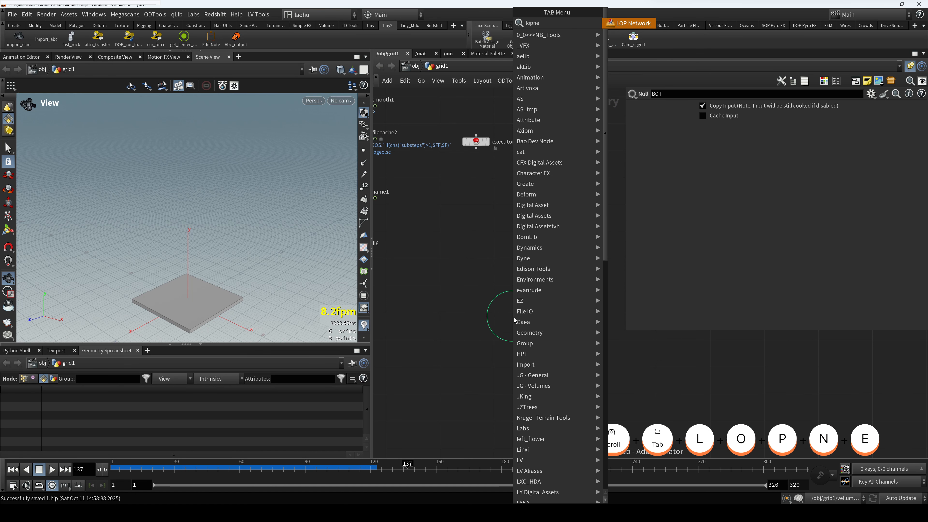
key("Return")
left_click(514, 317)
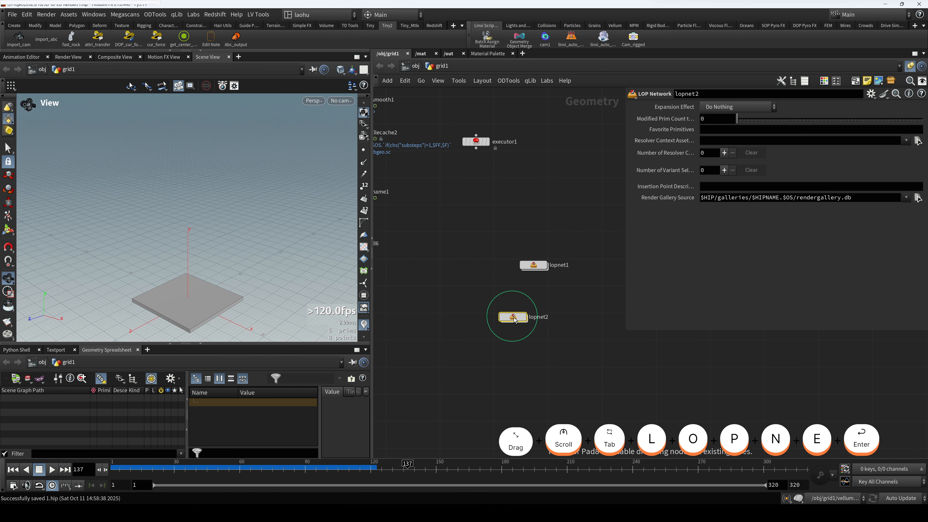
left_click_drag(471, 300, 521, 327)
key("Delete")
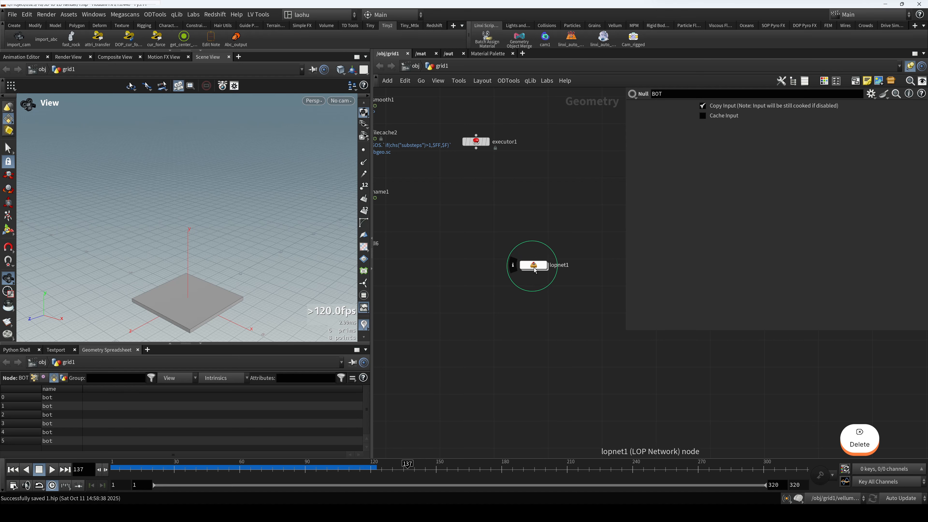
Enter lopnet1 and examine the cloth SOP Import's path and the transform1 node below it
left_click(534, 265)
double_click(533, 266)
scroll(489, 255, "down", 1)
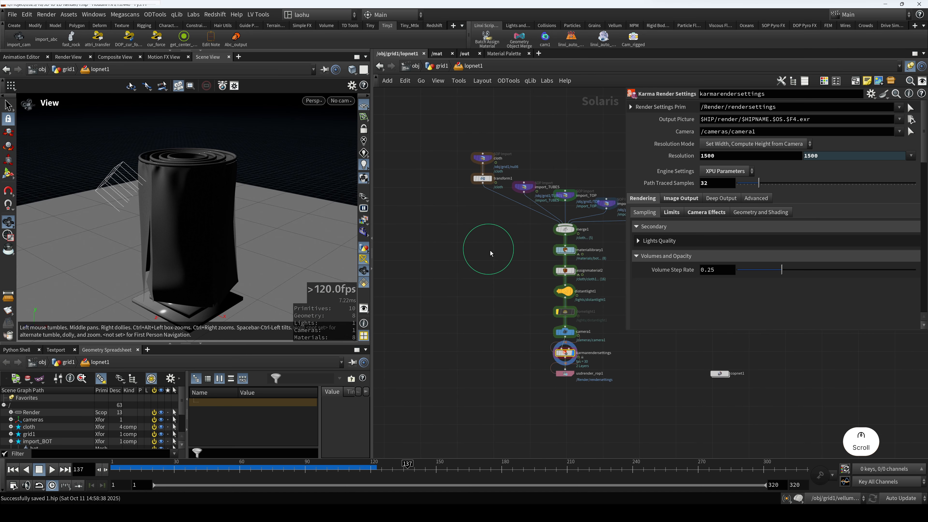
scroll(491, 236, "down", 1)
middle_click_drag(492, 241, 458, 284)
scroll(440, 227, "up", 2)
middle_click_drag(439, 224, 428, 207)
left_click_drag(415, 184, 449, 194)
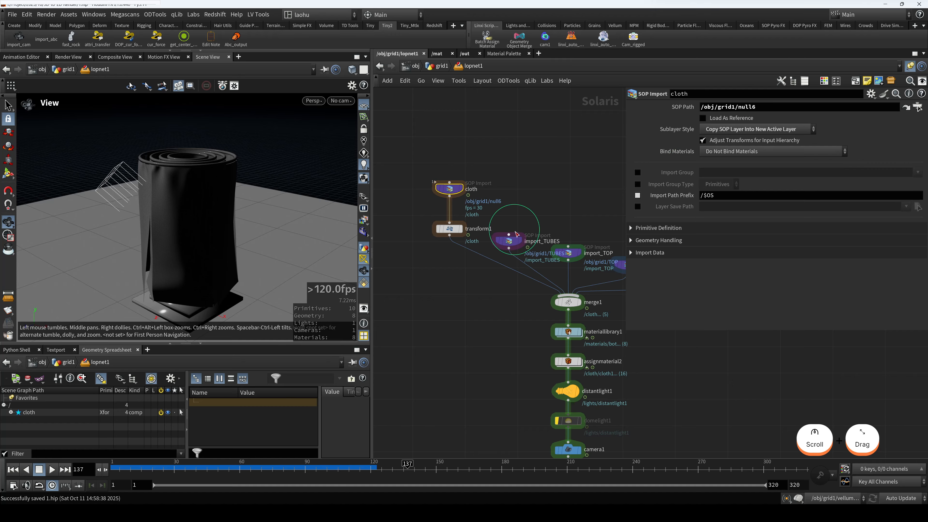
left_click_drag(446, 231, 446, 244)
scroll(572, 192, "down", 2)
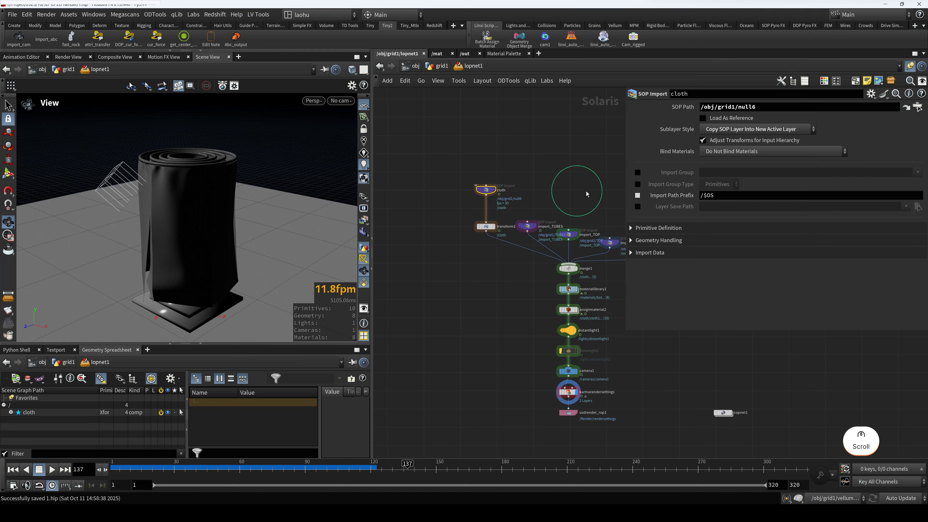
Locate null6 in grid1, then reopen lopnet1 and display the cloth import
left_click(441, 66)
scroll(476, 245, "down", 5)
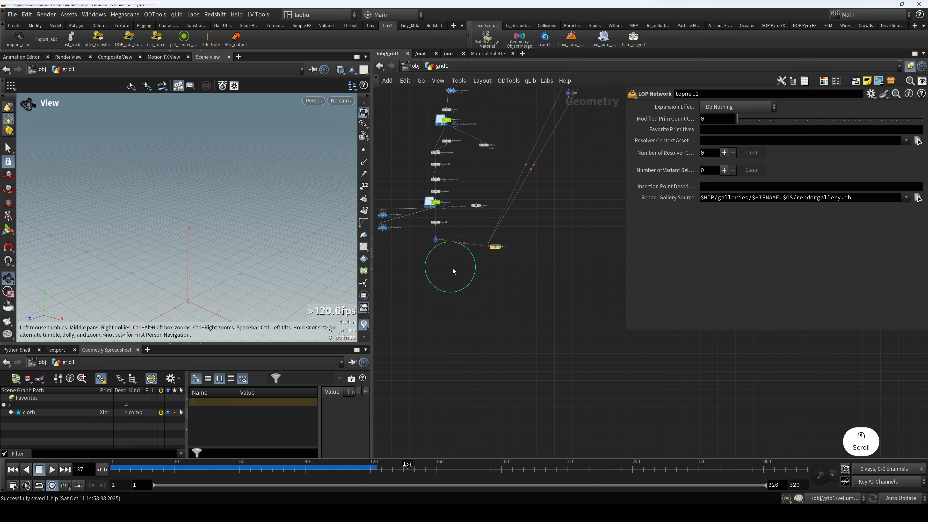
left_click(436, 240)
middle_click_drag(491, 215, 474, 271)
double_click(477, 309)
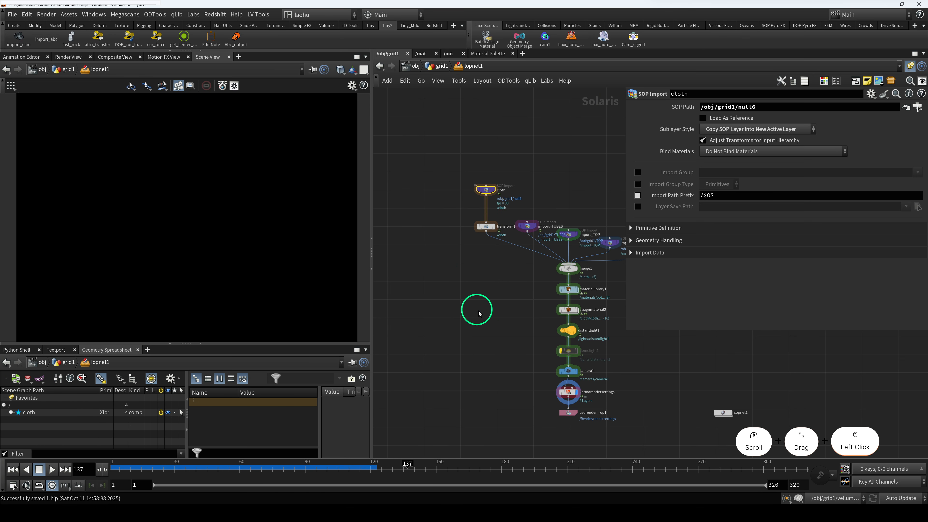
key("r")
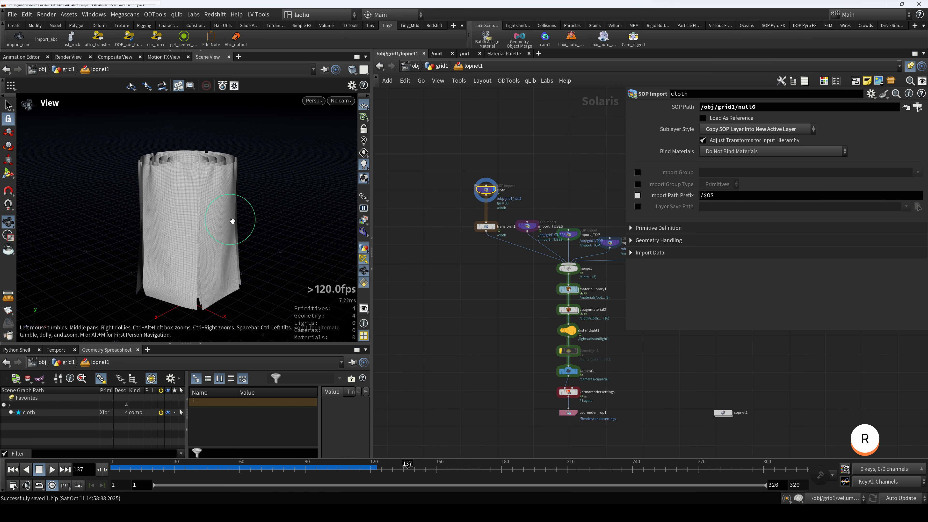
Display the import_TUBES and import_TOP nodes in turn to check the imported geometry
middle_click_drag(544, 215, 467, 223)
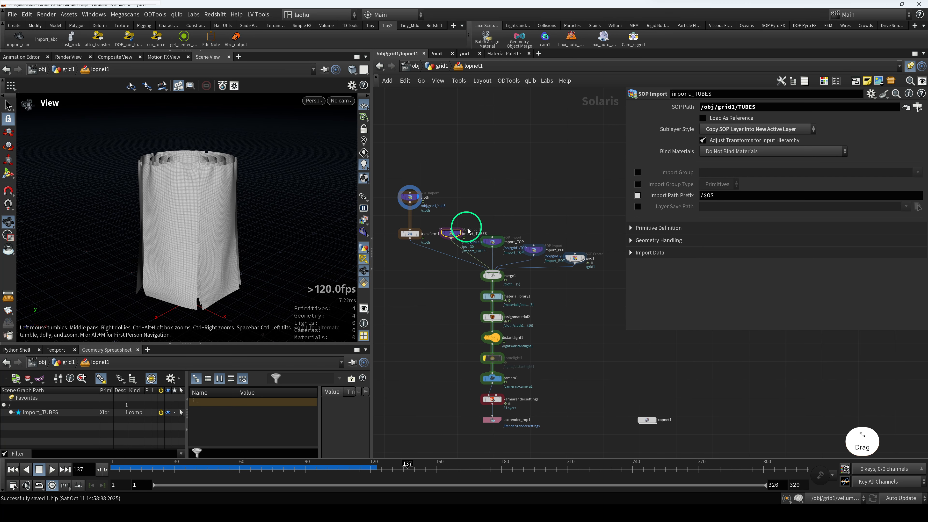
key("r")
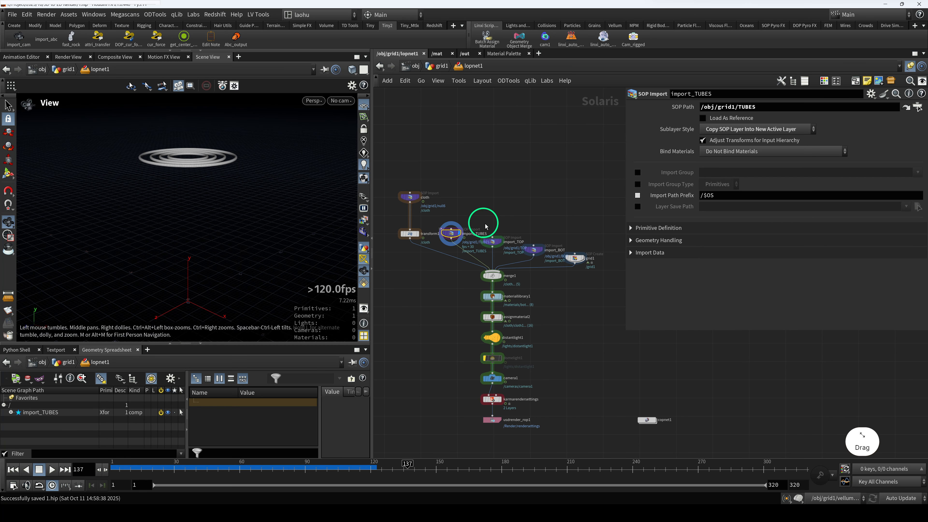
key("r")
left_click_drag(238, 290, 226, 282)
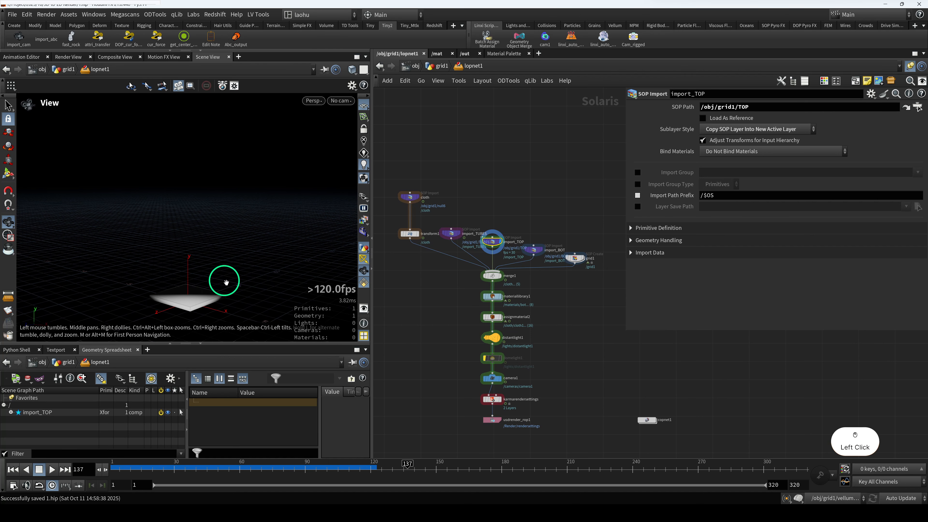
Display the import_BOT and transform1 nodes in turn to check the imported base and rotated cloth
key("r")
left_click(538, 252)
middle_click_drag(206, 302, 219, 280)
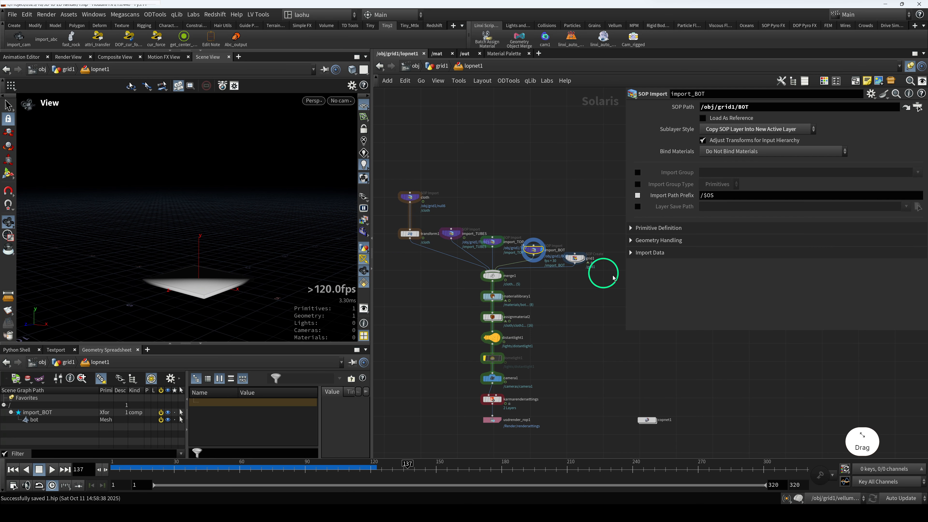
left_click(410, 234)
key("r")
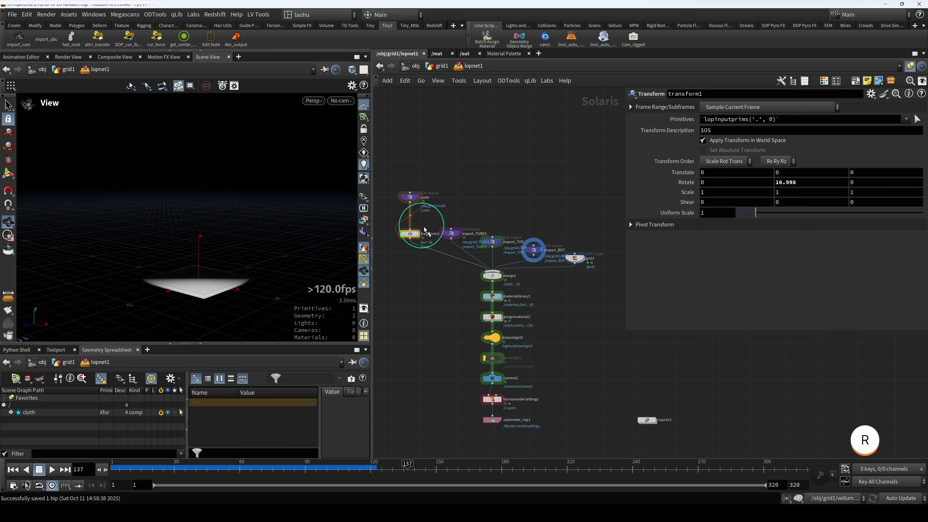
Display the camera1 node and look through /cameras/camera1 in the viewport
left_click(340, 101)
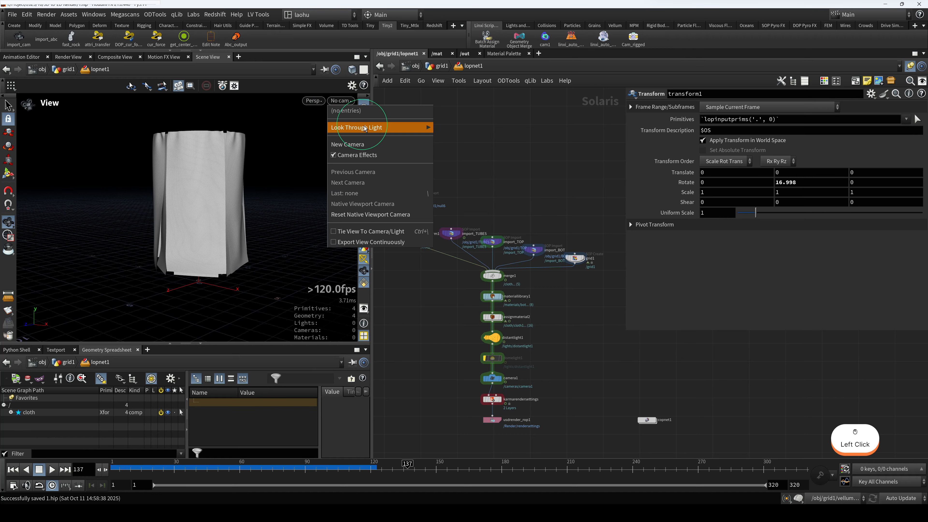
left_click(513, 202)
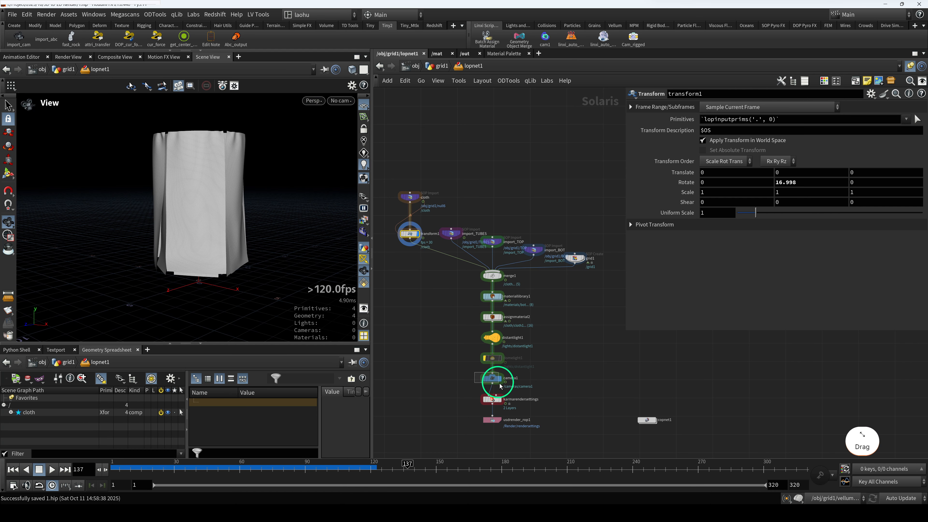
left_click(492, 379)
key("r")
left_click(340, 101)
left_click(350, 113)
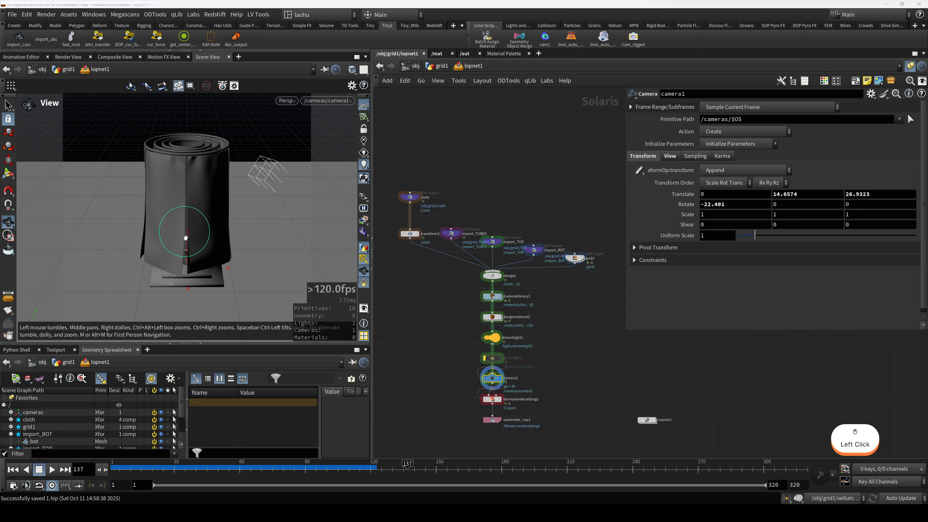
Toggle transform1's bypass and inspect the name1 node inside the grid1 SOP Create
left_click(409, 233)
key("q")
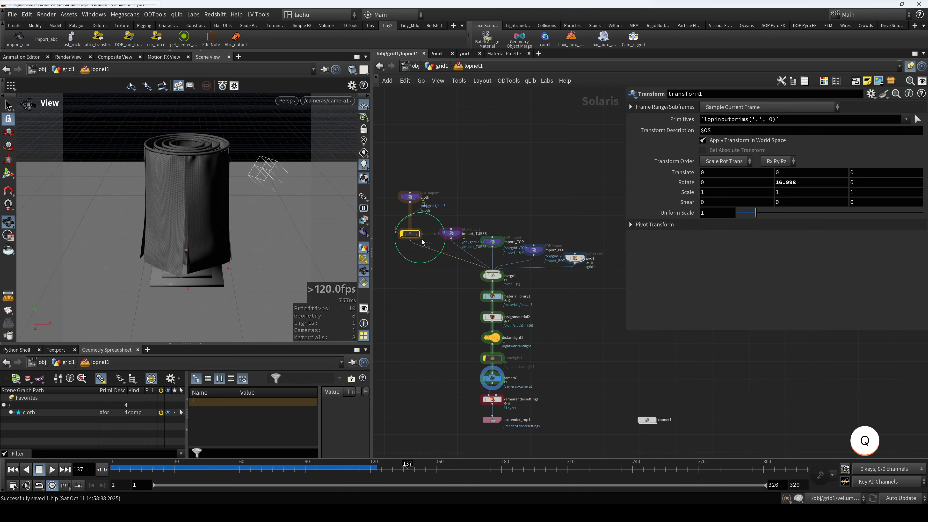
left_click(577, 258)
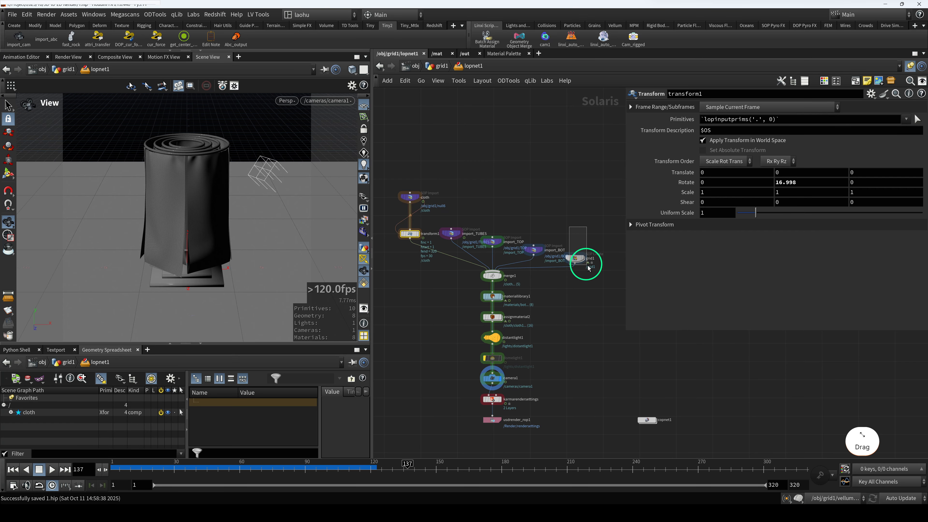
left_click_drag(579, 258, 580, 251)
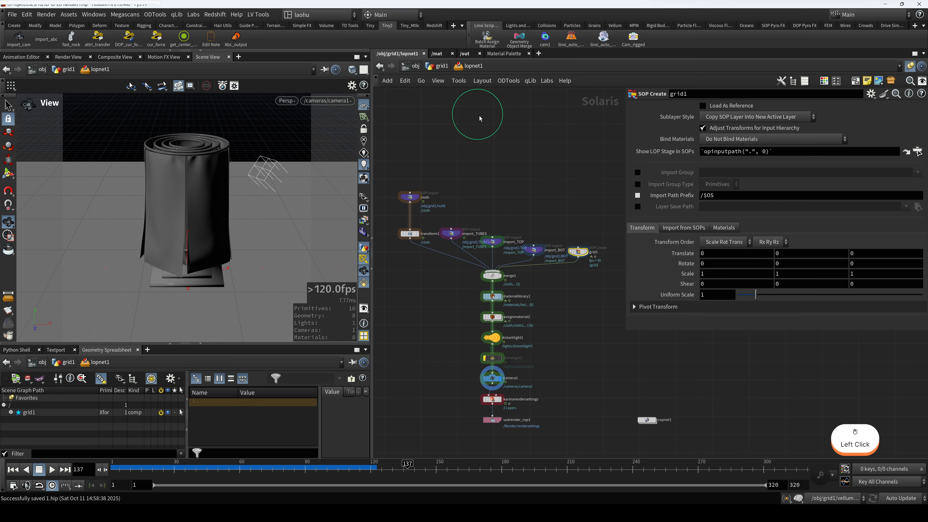
scroll(584, 274, "up", 2)
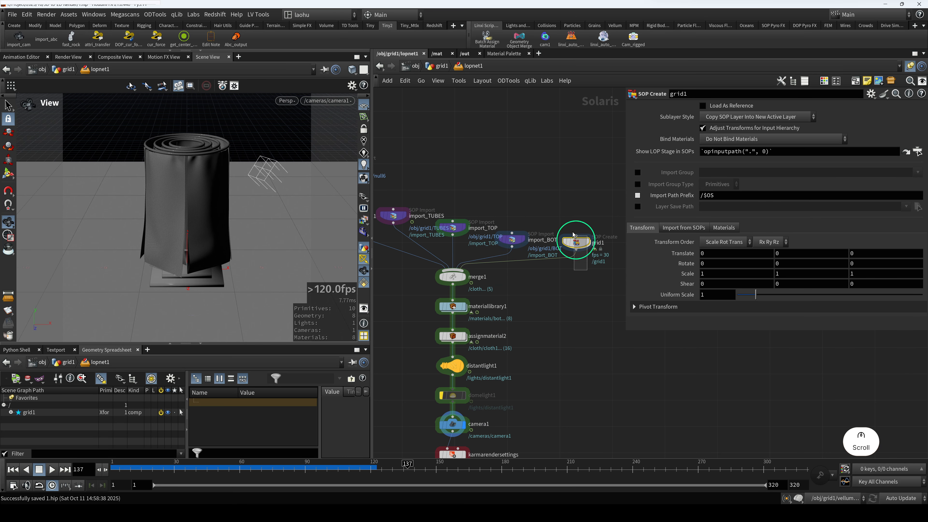
double_click(575, 240)
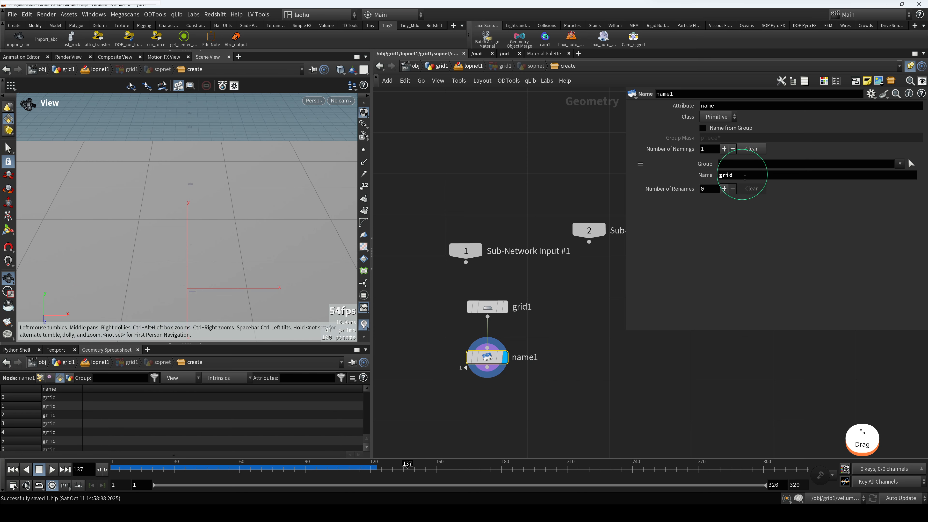
left_click(461, 70)
left_click(445, 268)
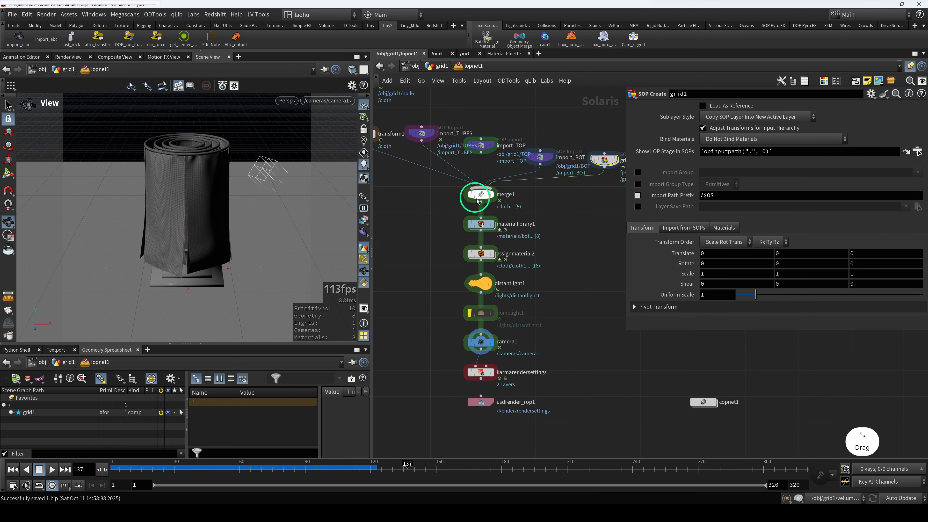
Save the scene and enter materiallibrary1 to view its materials against the cloth primitive in the scene graph
left_click(477, 201)
key("ctrl+s")
scroll(441, 236, "down", 3)
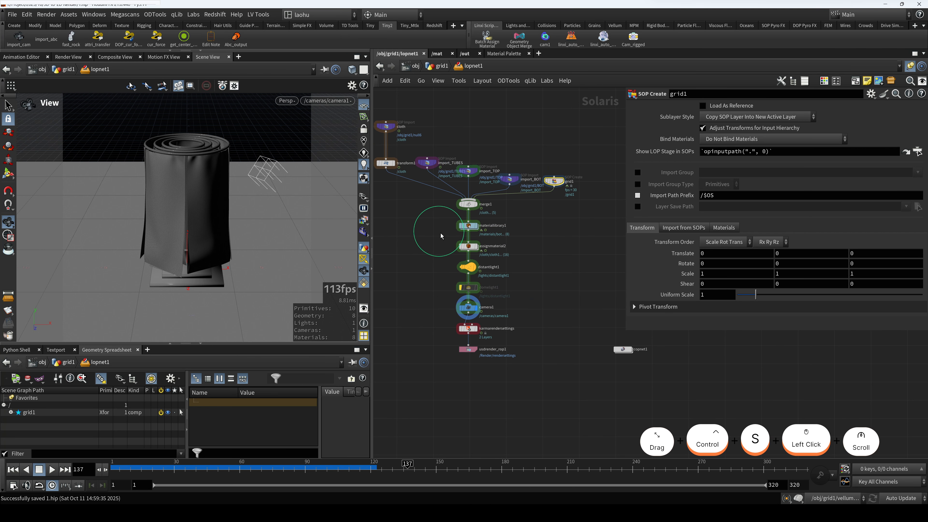
scroll(444, 237, "up", 2)
left_click(472, 235)
scroll(517, 242, "up", 3)
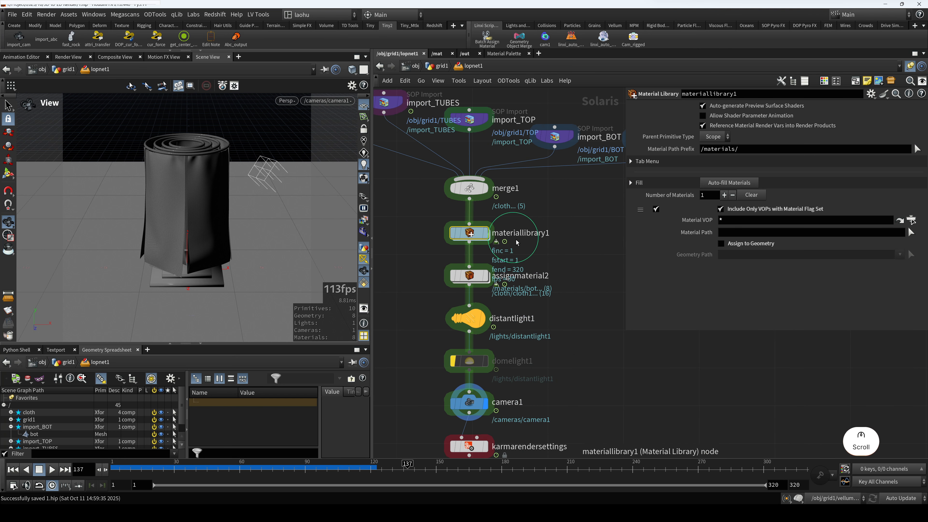
scroll(517, 242, "down", 3)
double_click(494, 244)
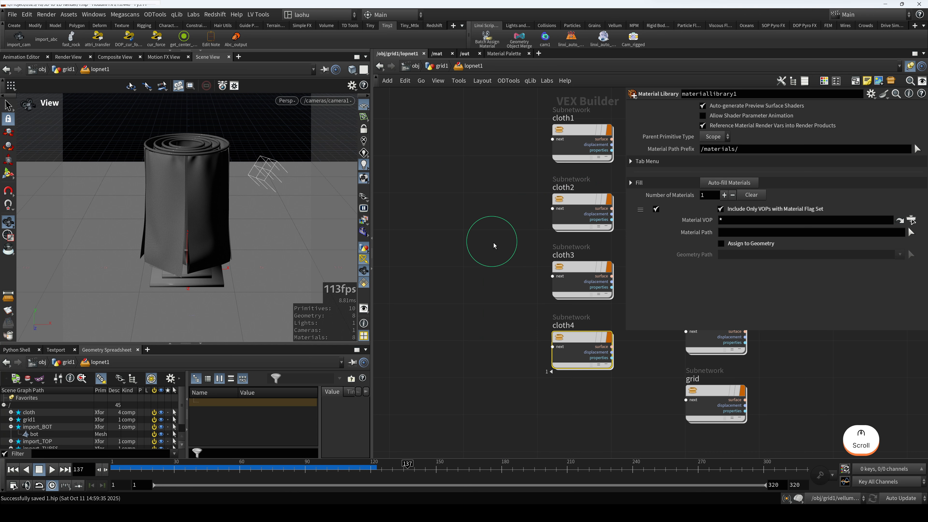
scroll(494, 242, "down", 3)
middle_click_drag(494, 243, 456, 249)
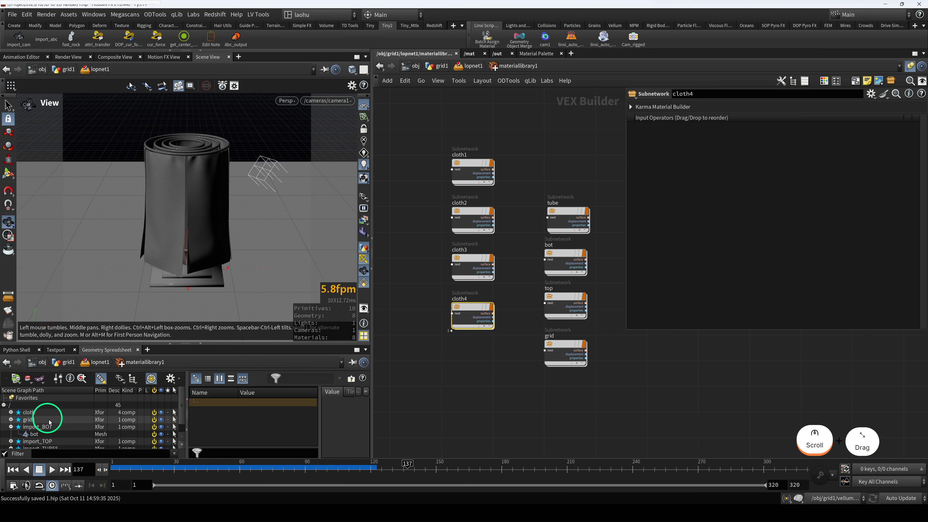
left_click(17, 412)
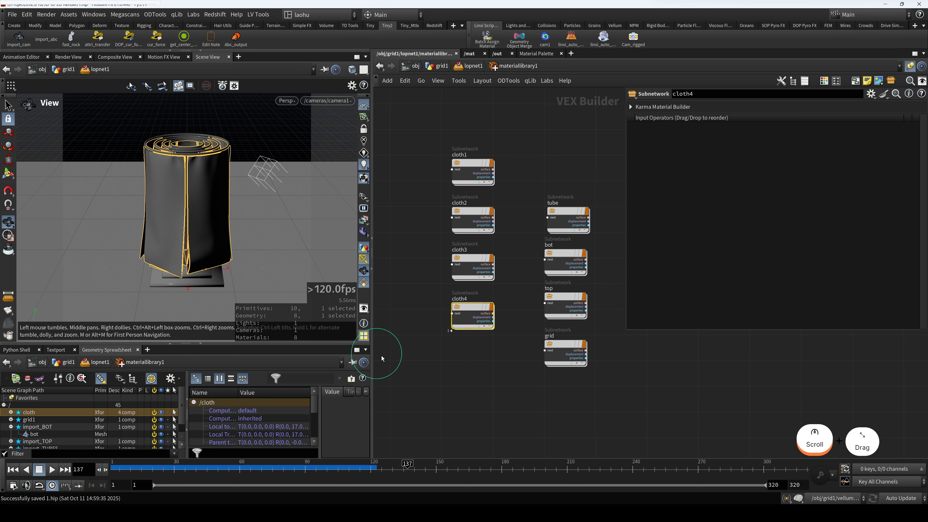
Add a Karma Material Builder above the existing cloth materials in materiallibrary1
left_click(460, 166)
key("Tab")
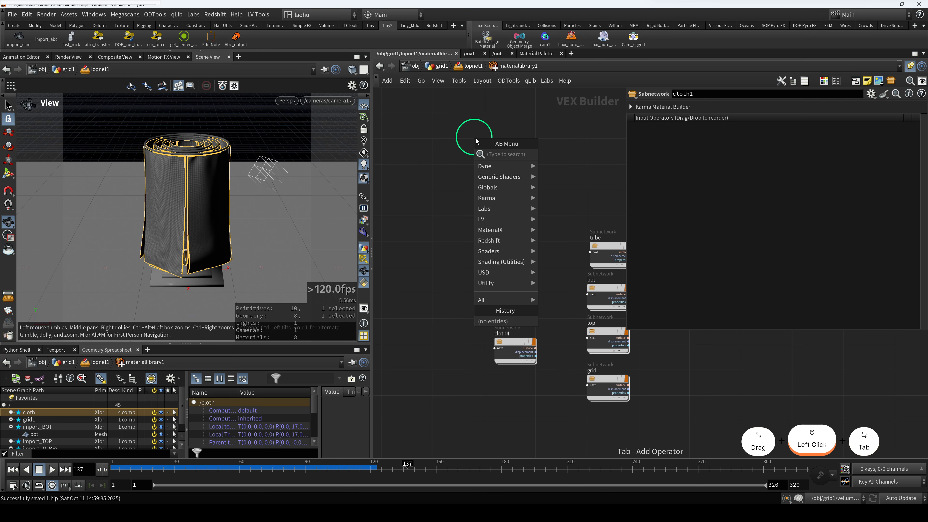
type("karm")
key("Down")
key("Return")
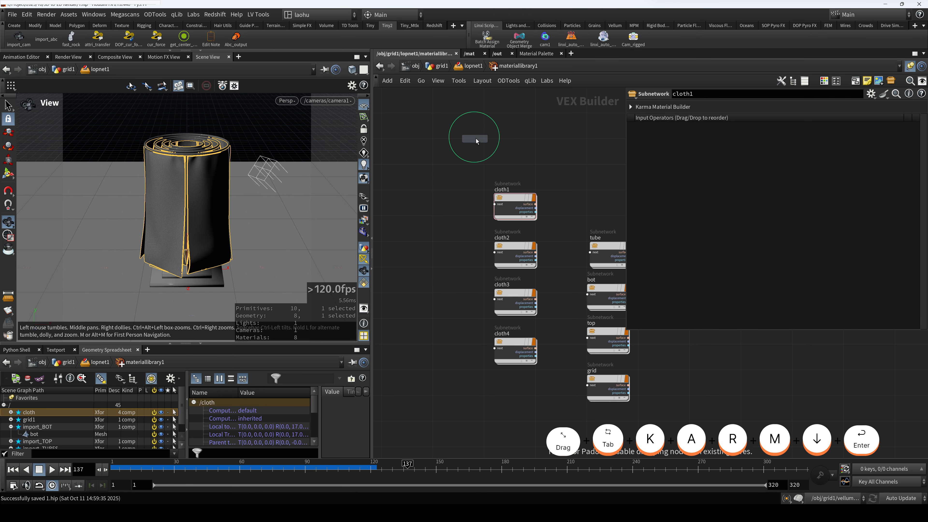
left_click(467, 134)
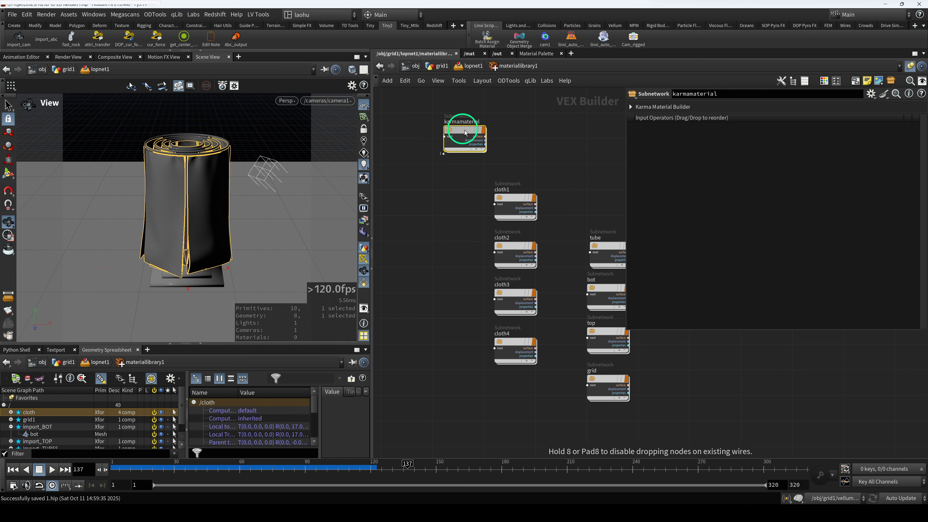
left_click_drag(464, 130, 465, 130)
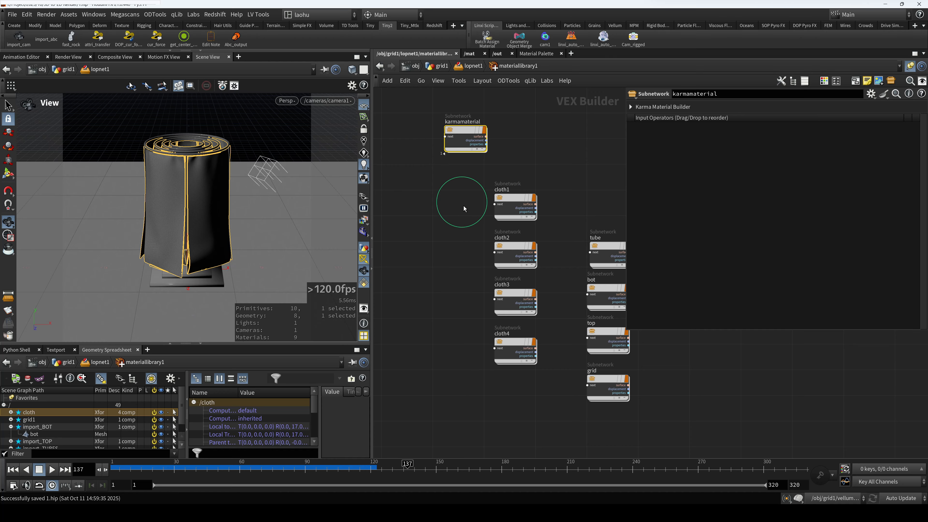
Look over the cloth1 to cloth4 material subnetworks and delete the extra karmamaterial node
middle_click_drag(465, 209, 434, 208)
left_click(474, 310)
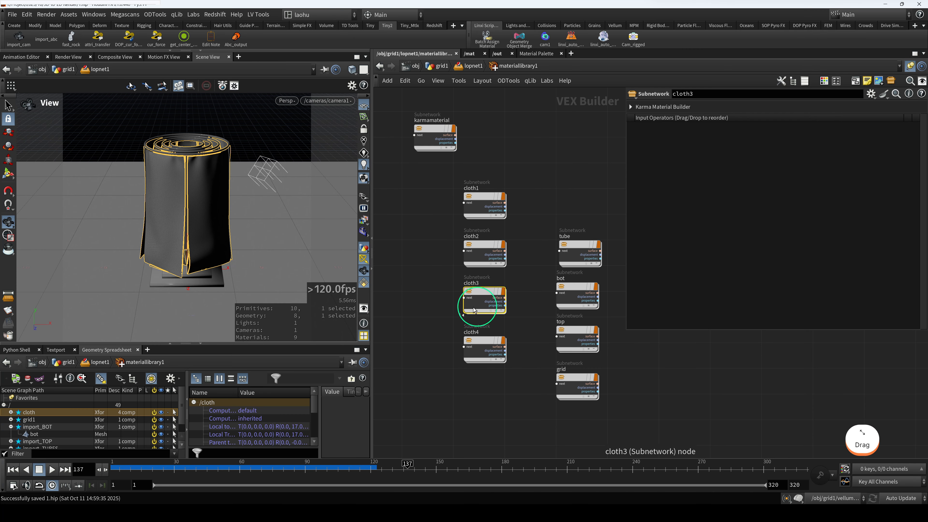
left_click(479, 360)
left_click_drag(556, 233, 546, 403)
left_click_drag(447, 176, 509, 390)
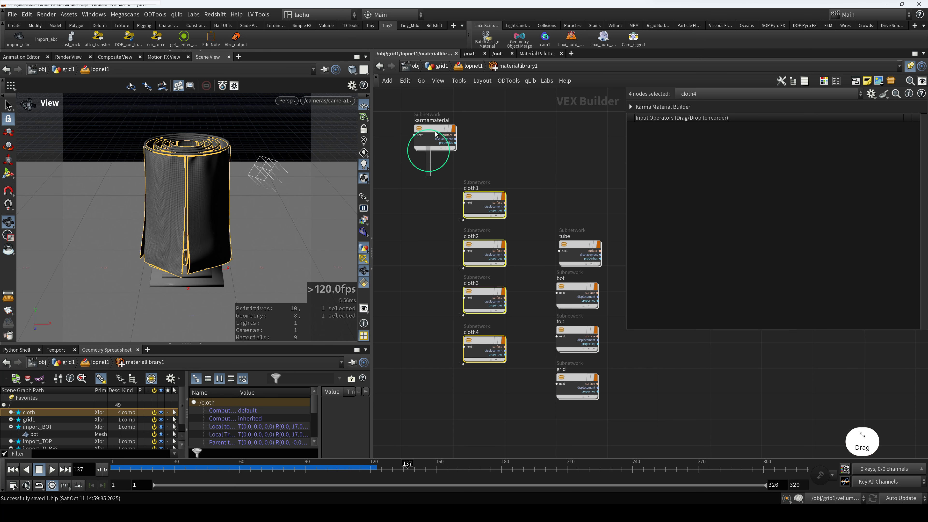
left_click(434, 128)
key("Delete")
Enter the cloth1 material, examine its mtlxstandard_surface base settings, and return to the material library
left_click_drag(444, 176, 501, 409)
left_click(569, 202)
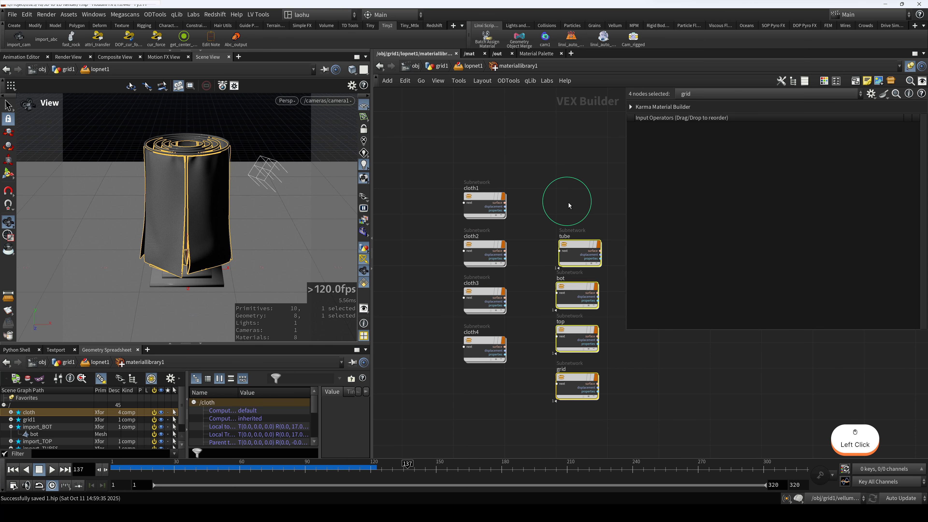
double_click(493, 212)
key("h")
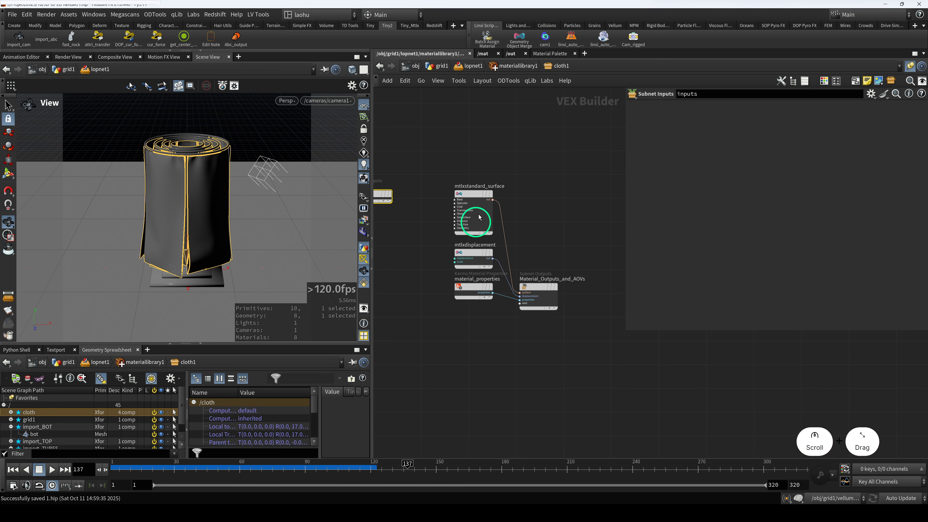
left_click(479, 218)
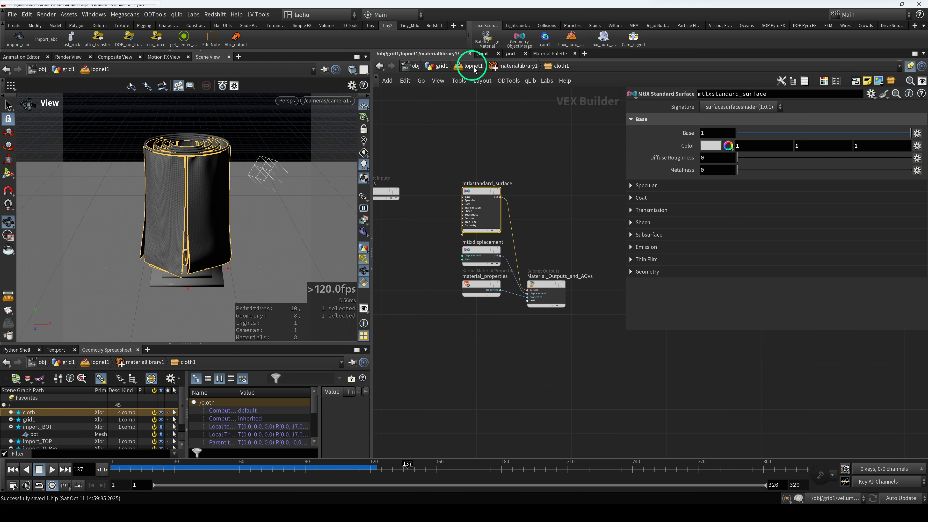
left_click(508, 68)
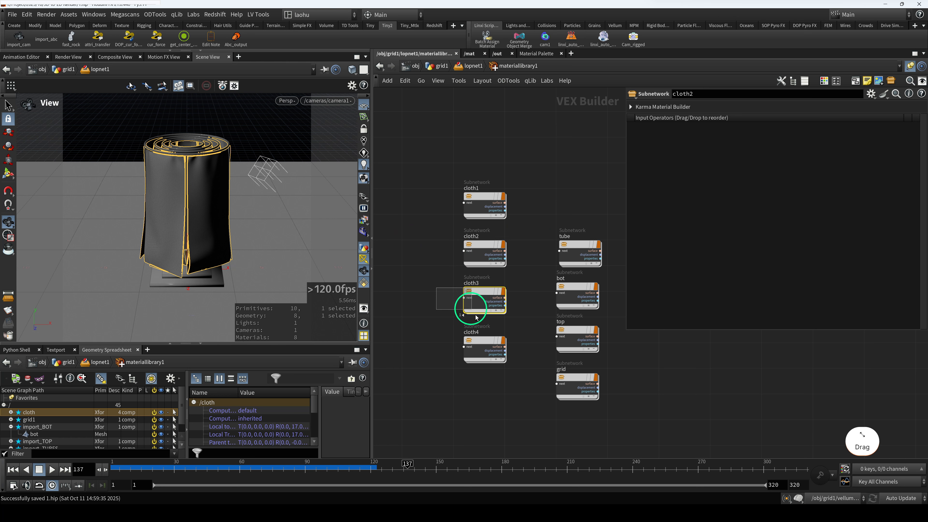
Look over the remaining materials, return to lopnet1, and examine the assignmaterial2 settings
left_click(485, 350)
left_click_drag(553, 211, 588, 332)
left_click(470, 66)
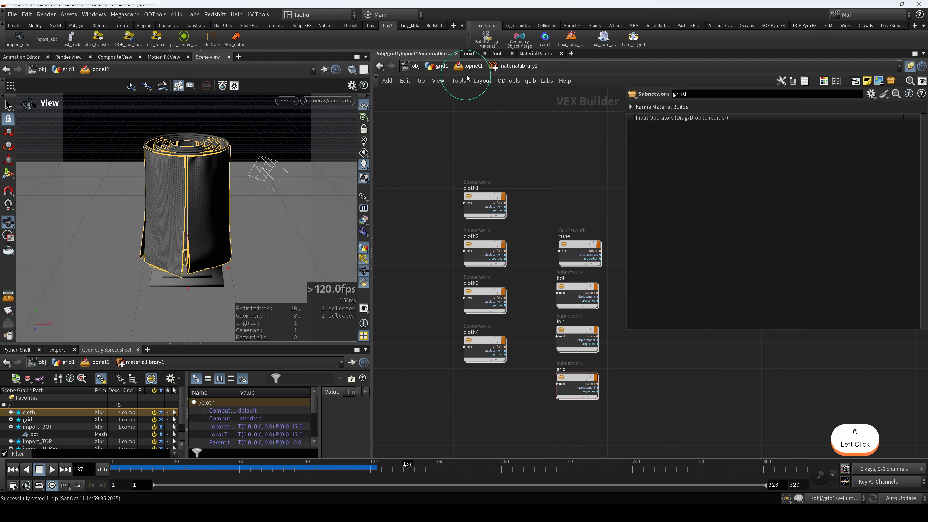
middle_click_drag(450, 265, 471, 216)
left_click(529, 231)
Add a separate Assign Material node beside assignmaterial2 and make the viewport area slightly wider
middle_click_drag(445, 249, 458, 249)
left_click(454, 228)
key("Tab")
type("assignm")
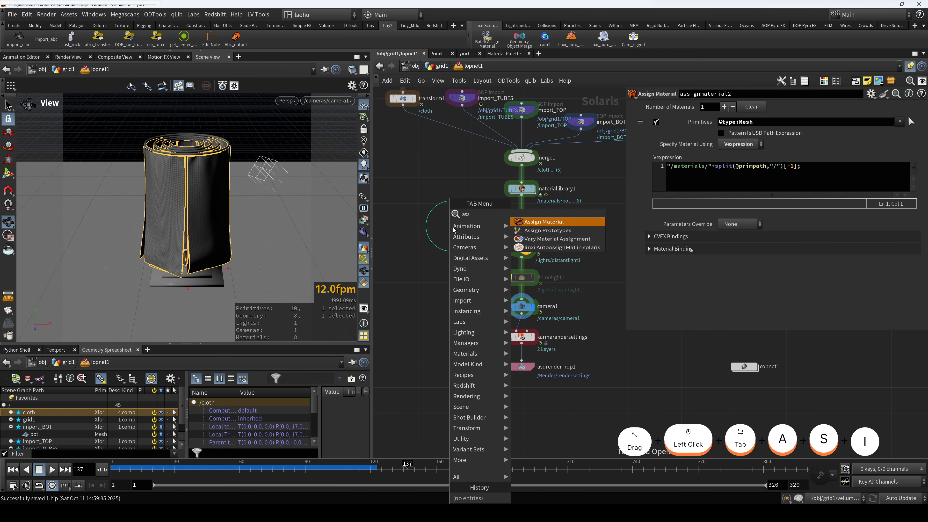
key("Return")
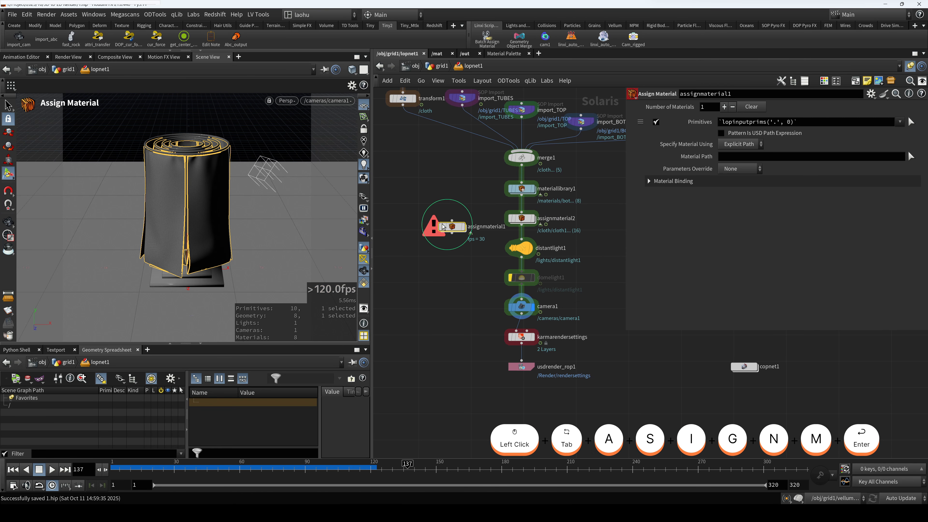
mouse_move(371, 229)
left_mouse_down()
mouse_move(420, 230)
mouse_move(388, 228)
left_mouse_up()
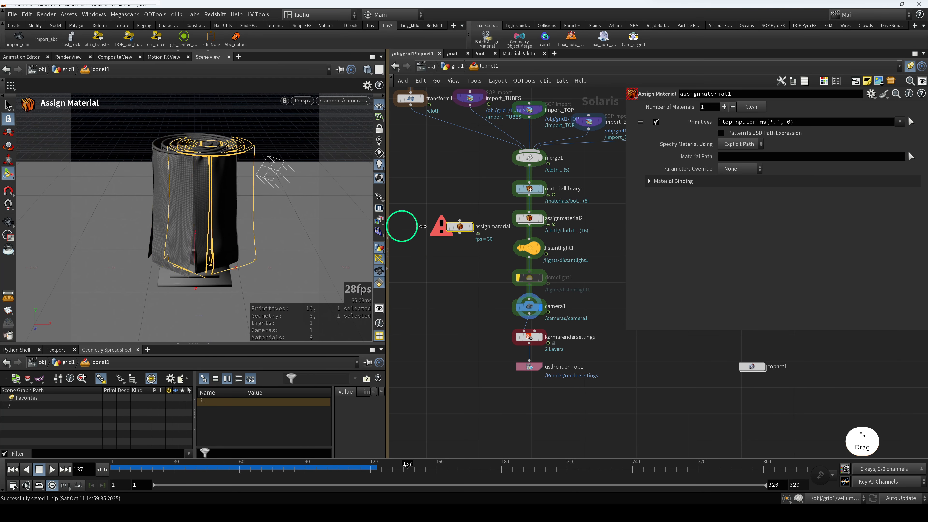
Set assignmaterial1 to specify its material using a Vexpression and enlarge the parameter area
left_click(529, 219)
left_click(459, 226)
left_click(739, 145)
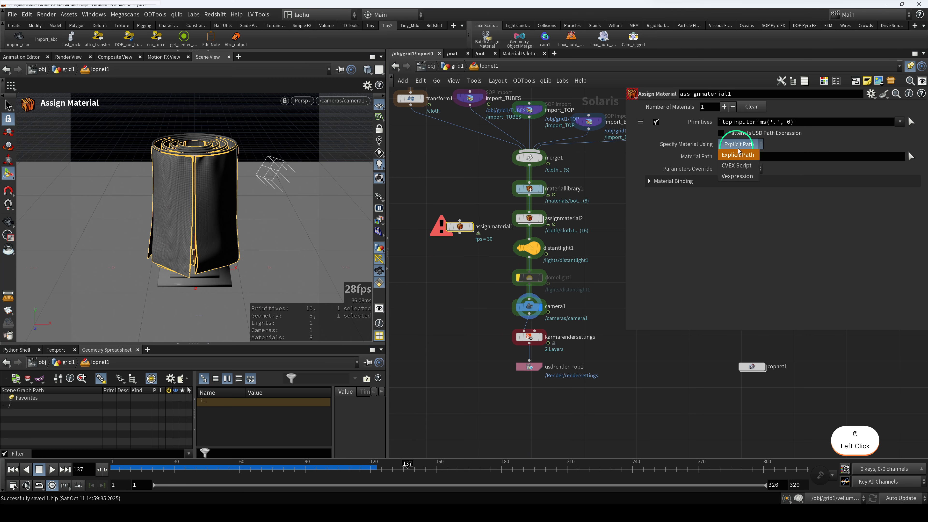
left_click(738, 178)
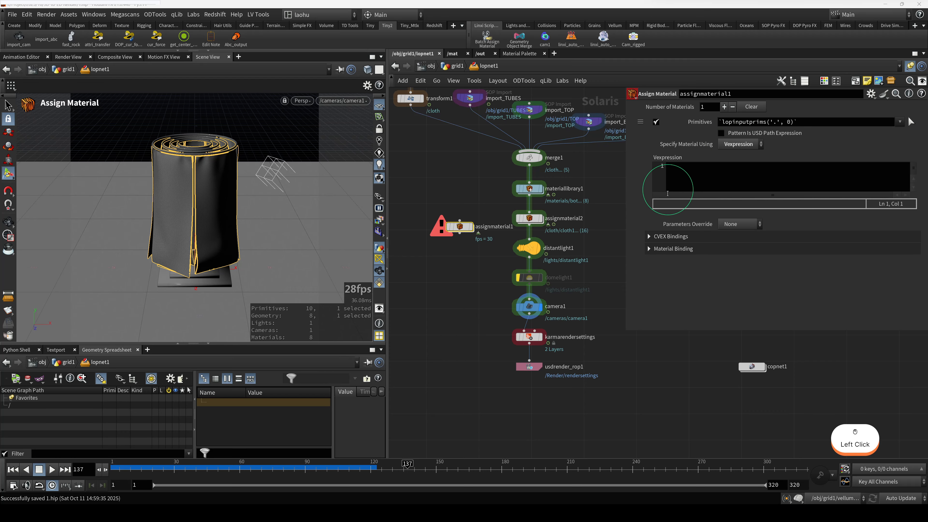
left_click_drag(642, 331, 645, 372)
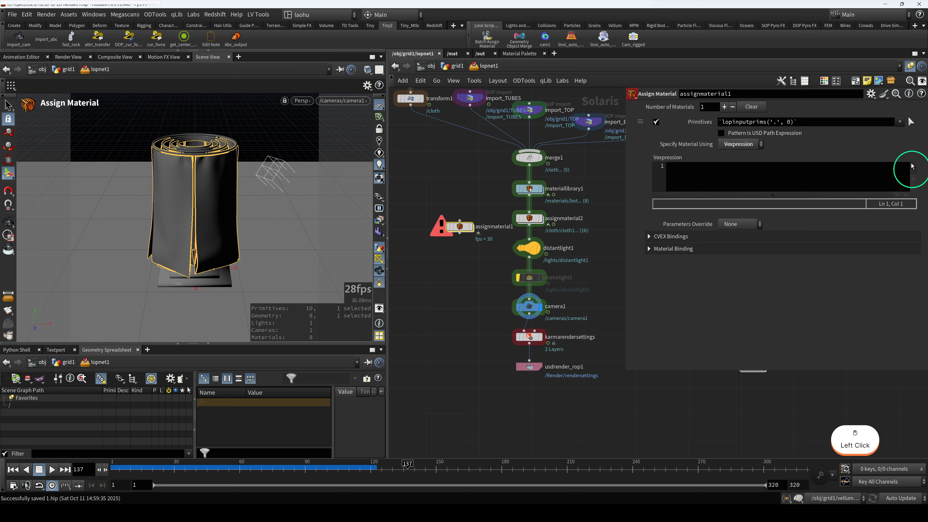
Set assignmaterial1's Primitives to All Mesh Primitives, leaving only %type:Mesh as the pattern
left_click(900, 122)
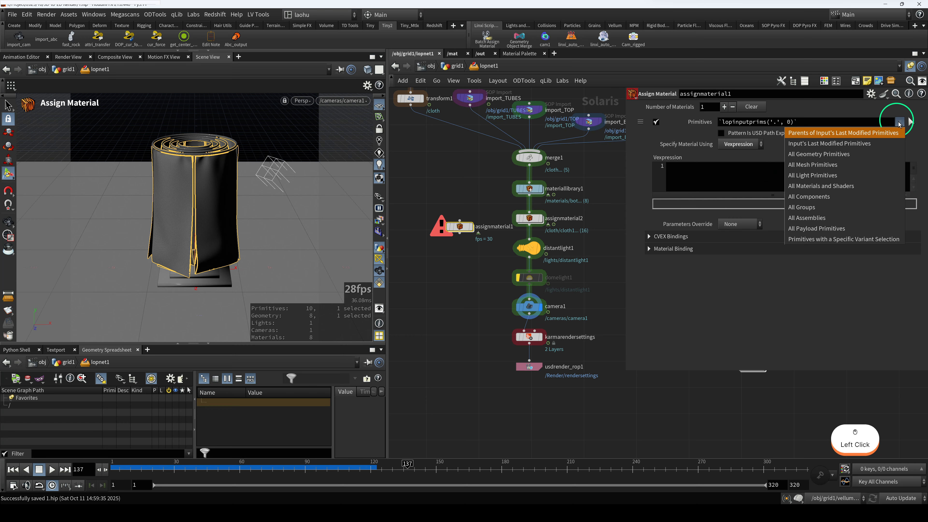
left_click(832, 167)
left_click_drag(801, 123, 718, 123)
key("BackSpace")
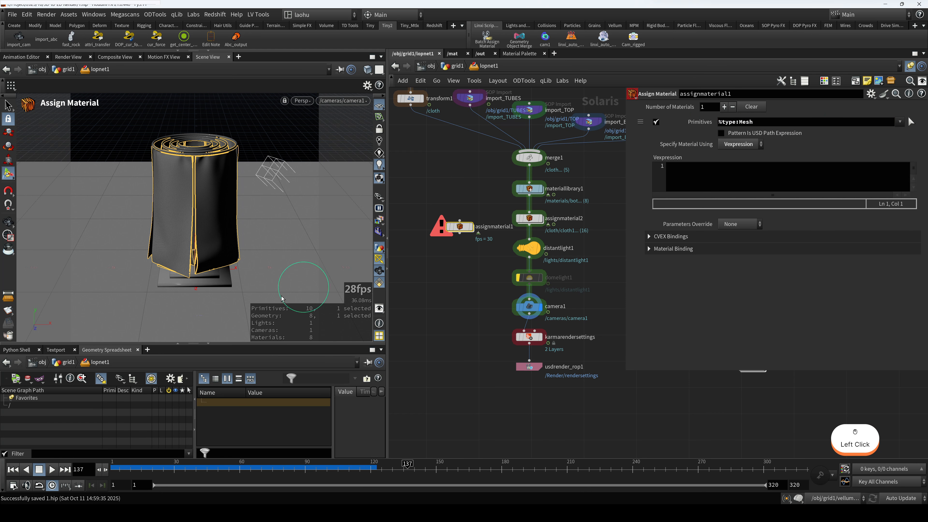
Move assignmaterial1 level with assignmaterial2 and review the preset choices for its Primitives
left_click_drag(462, 227, 450, 218)
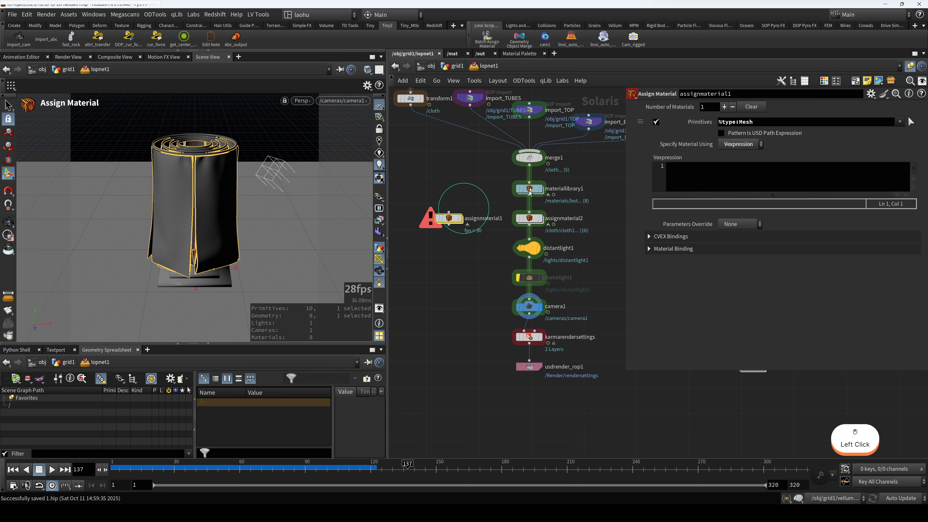
left_click(900, 122)
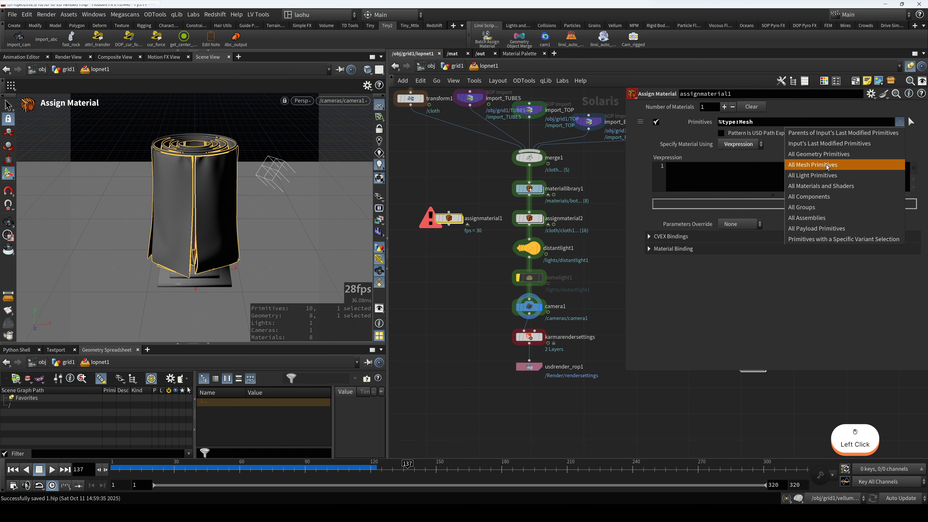
left_click(800, 292)
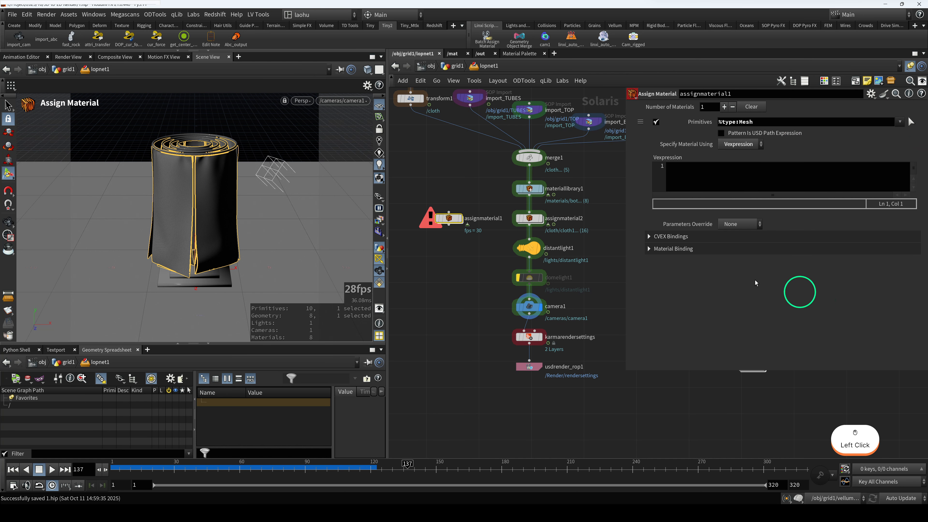
Display assignmaterial2's result and compare the /materials/ part of its Vexpression with materiallibrary1's Material Path Prefix
left_click(531, 218)
key("r")
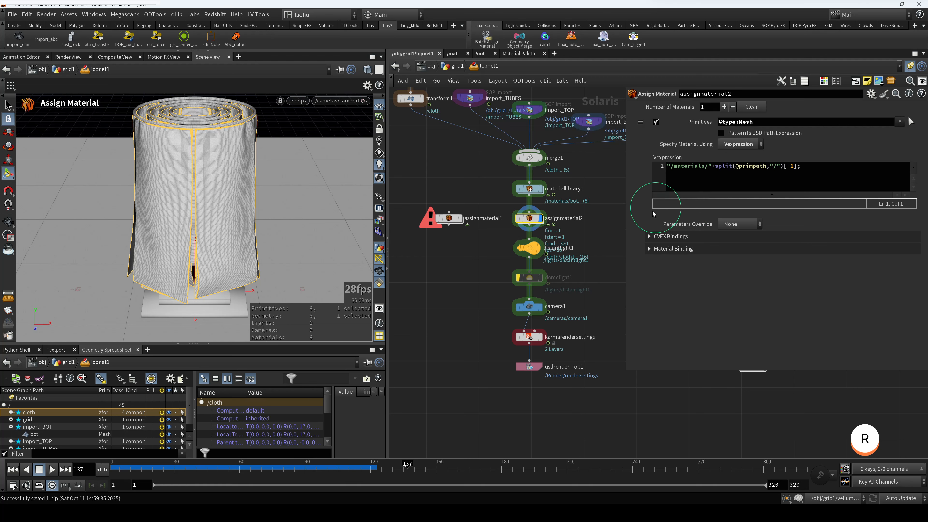
scroll(507, 189, "up", 2)
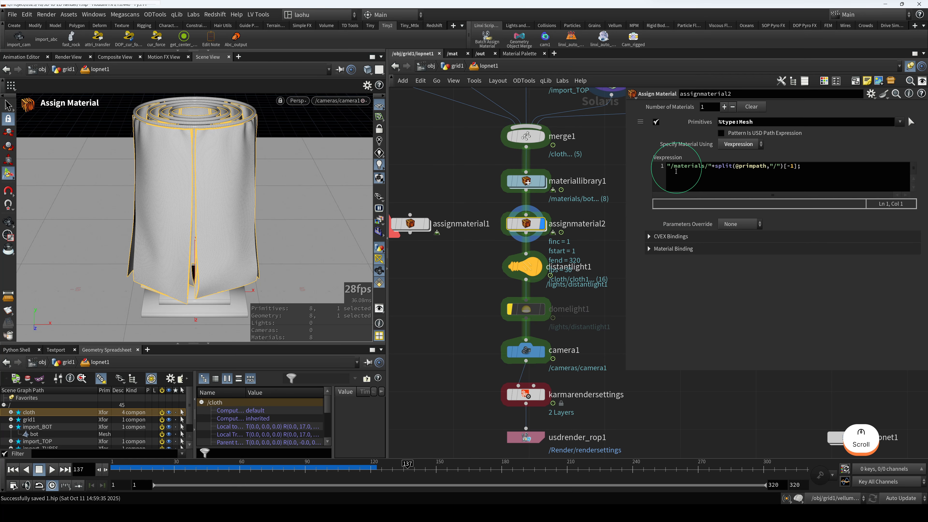
left_click_drag(542, 182, 548, 184)
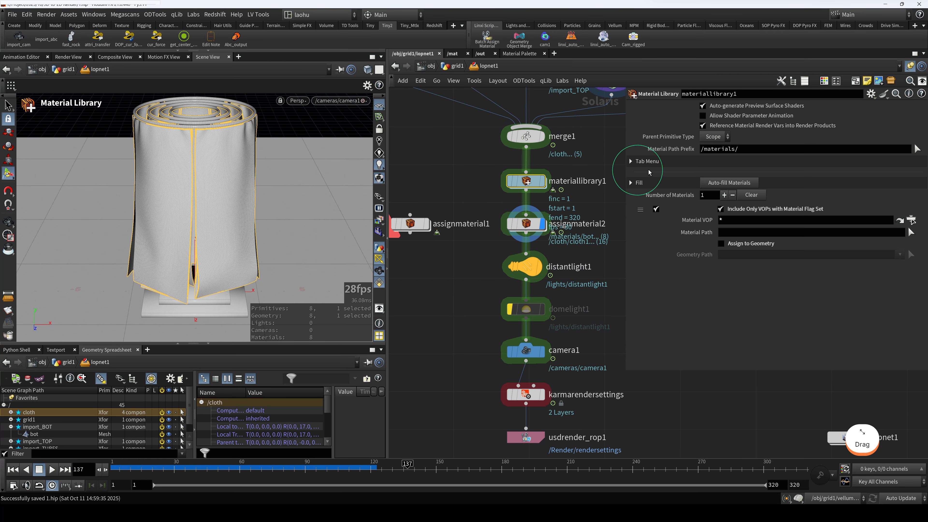
left_click_drag(461, 207, 545, 221)
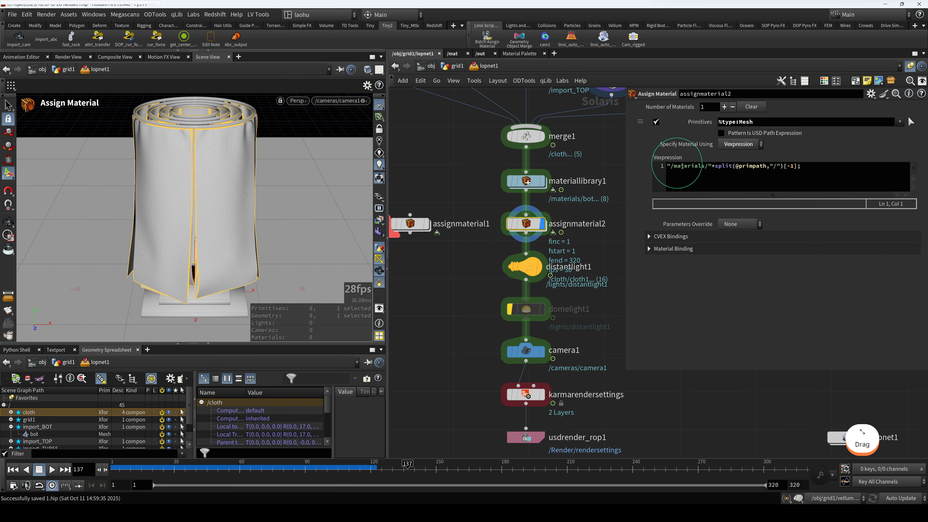
left_click_drag(711, 169, 696, 169)
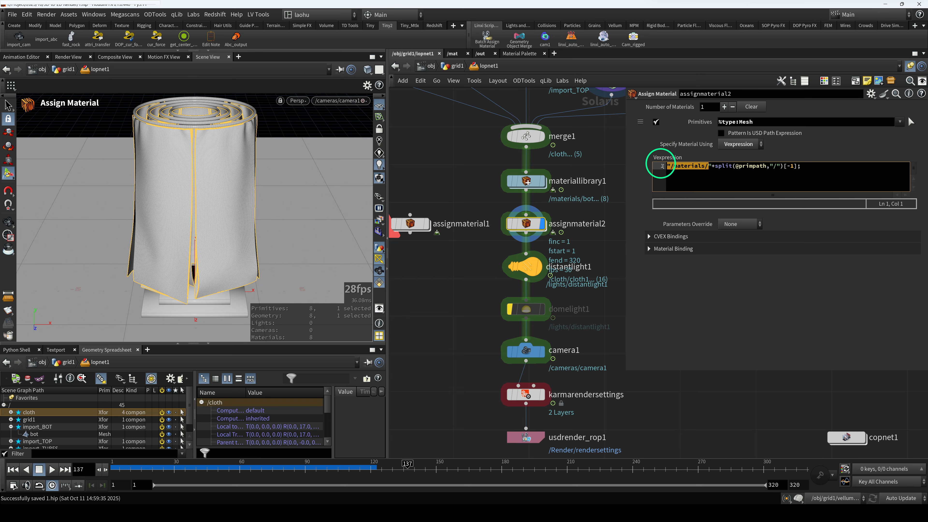
left_click(495, 179)
left_click(672, 169)
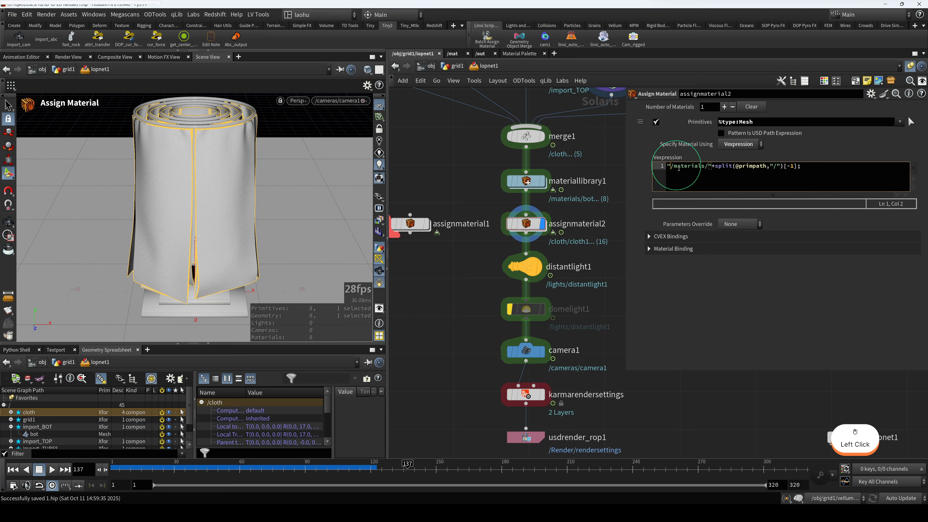
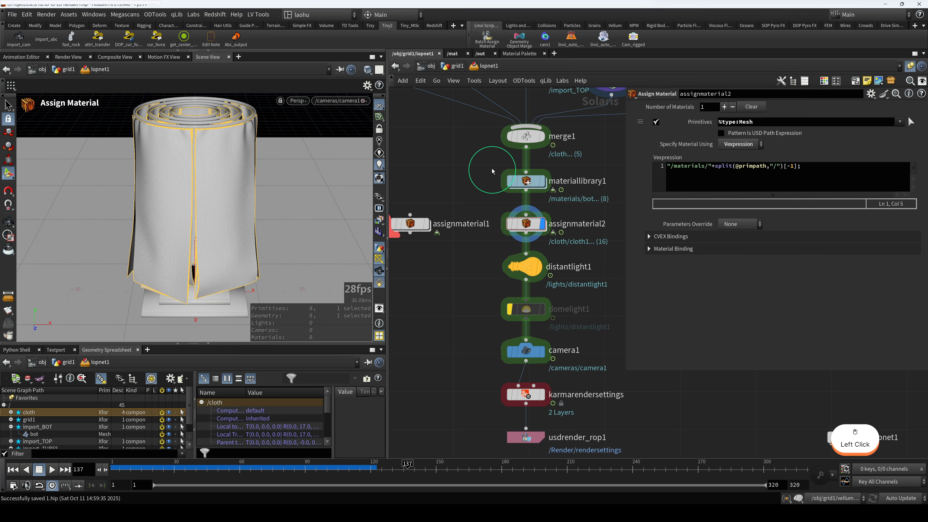
left_click(512, 179)
left_click(522, 222)
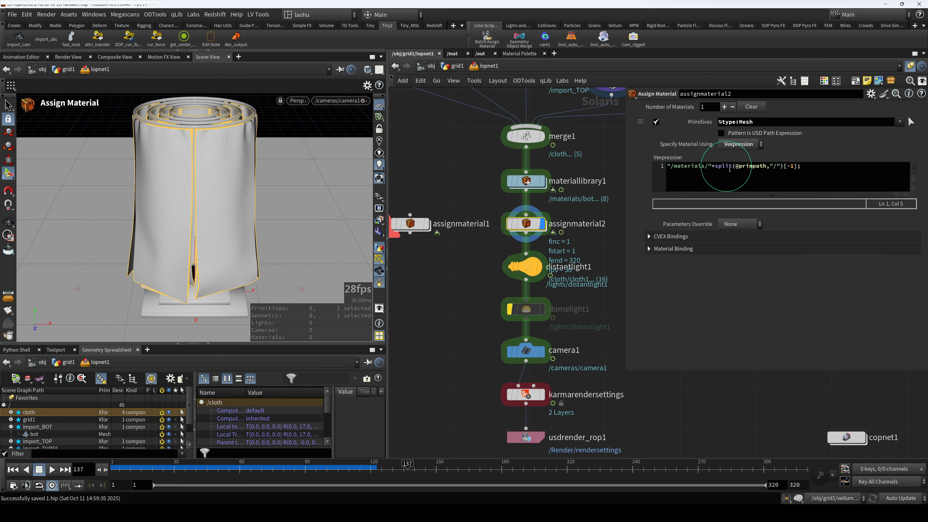
left_click(742, 169)
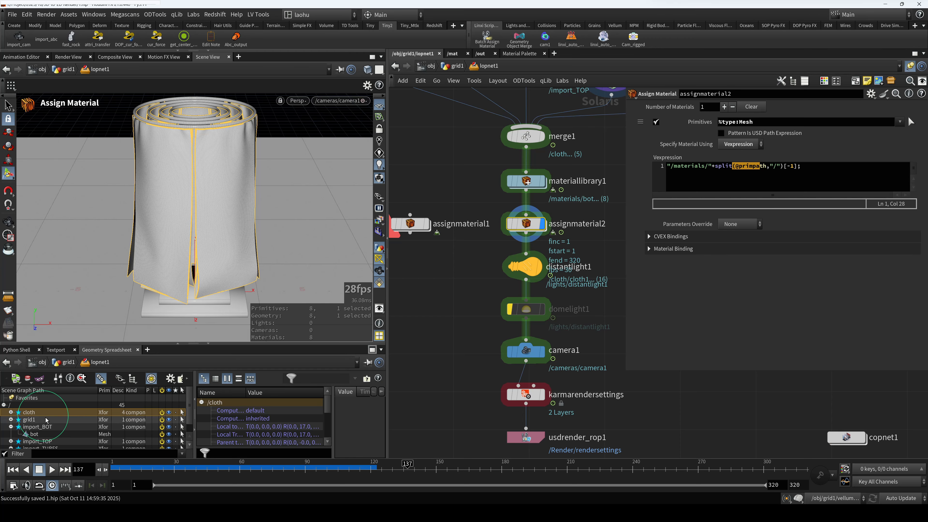
scroll(51, 424, "down", 1)
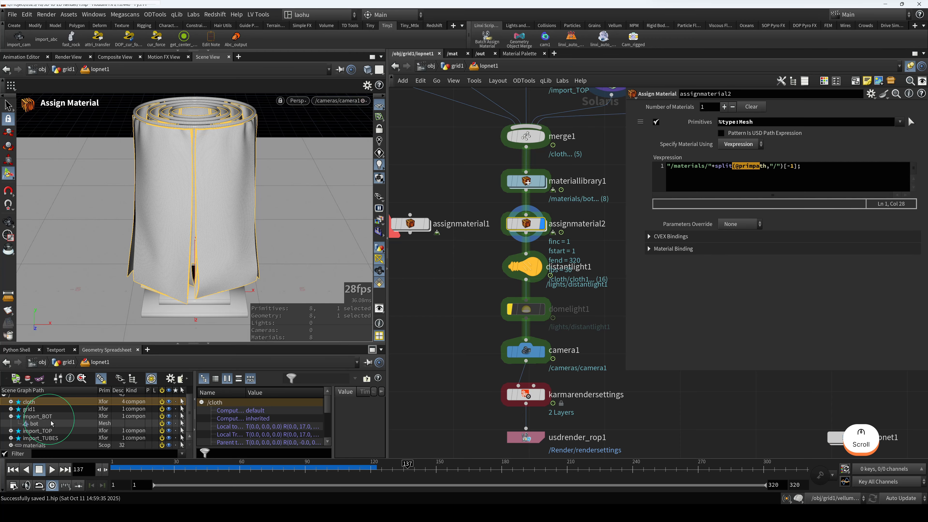
left_click(50, 423)
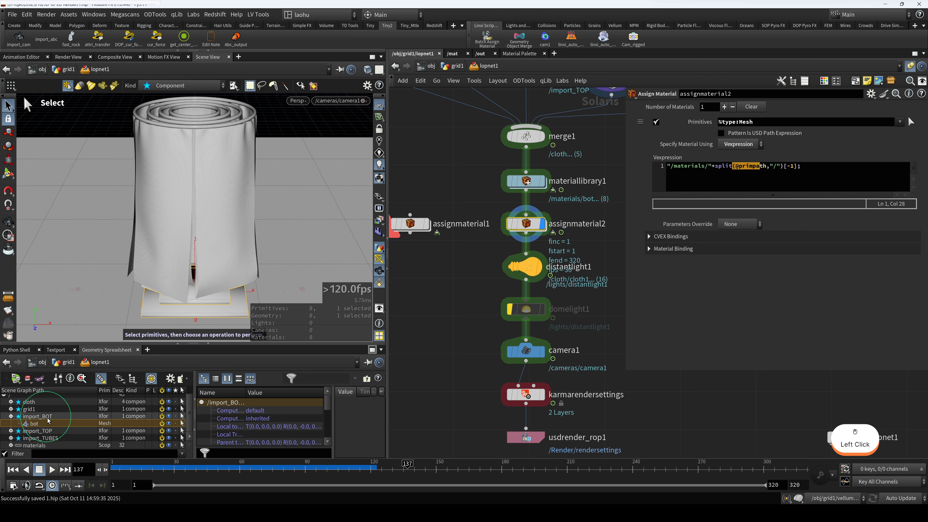
left_click(49, 417)
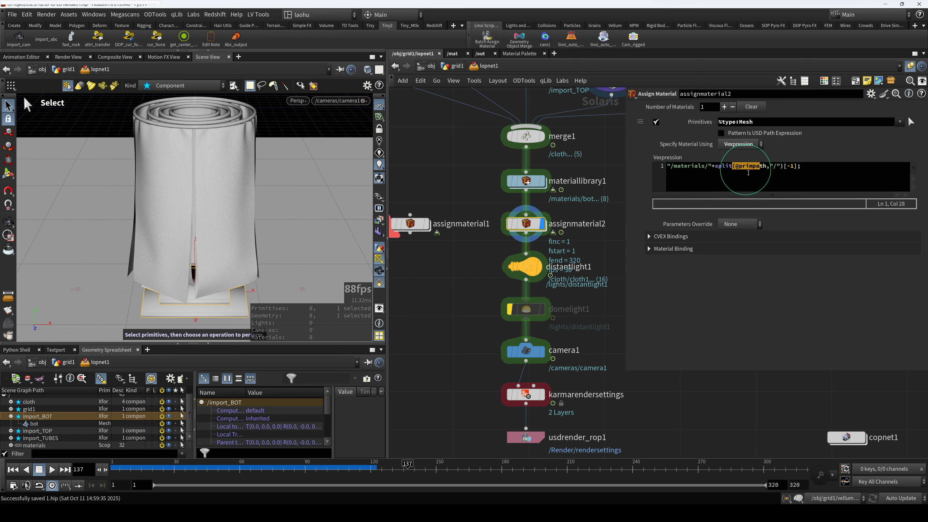
Examine the "/" separator in the split function and how it divides the path between import_BOT and bot
left_click(746, 170)
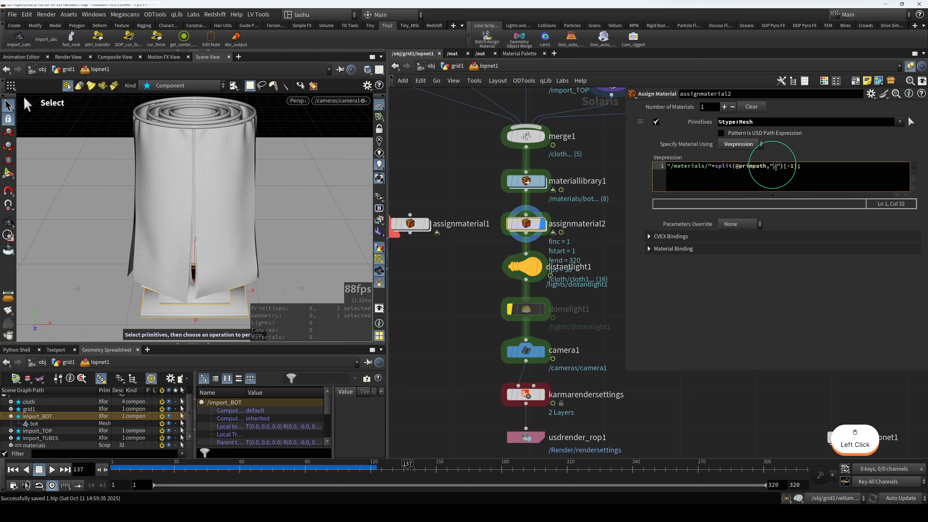
left_click_drag(773, 167, 778, 167)
left_click(60, 424)
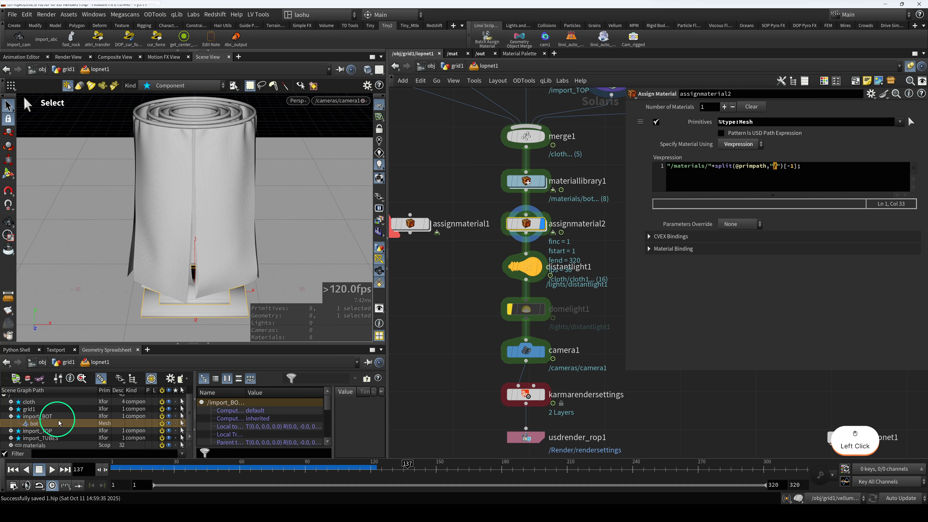
left_click(53, 417)
left_click(53, 423)
left_click(47, 417)
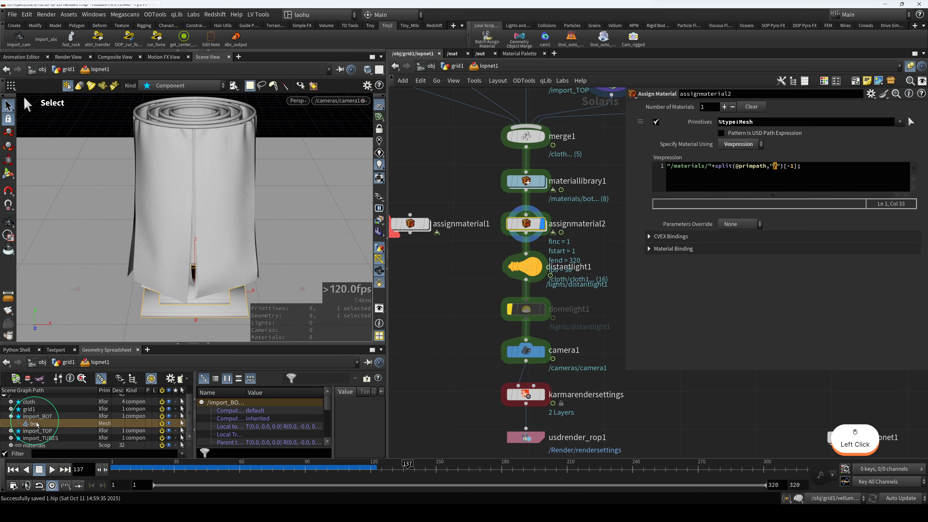
left_click(50, 423)
Examine the [-1] index in the Vexpression against the last path element, bot, under import_BOT
left_click(778, 181)
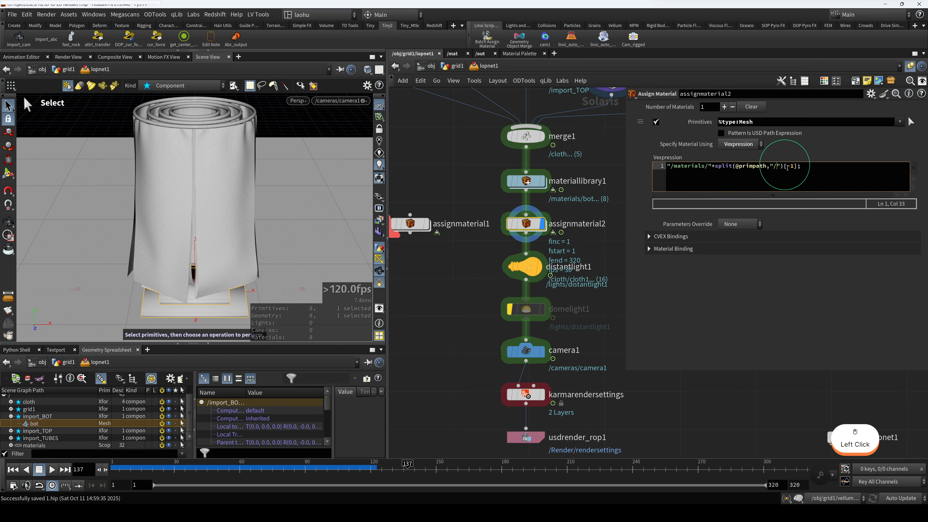
left_click_drag(787, 167, 794, 168)
left_click(767, 311)
left_click(52, 423)
left_click(49, 416)
left_click(47, 424)
left_click(47, 417)
left_click(47, 423)
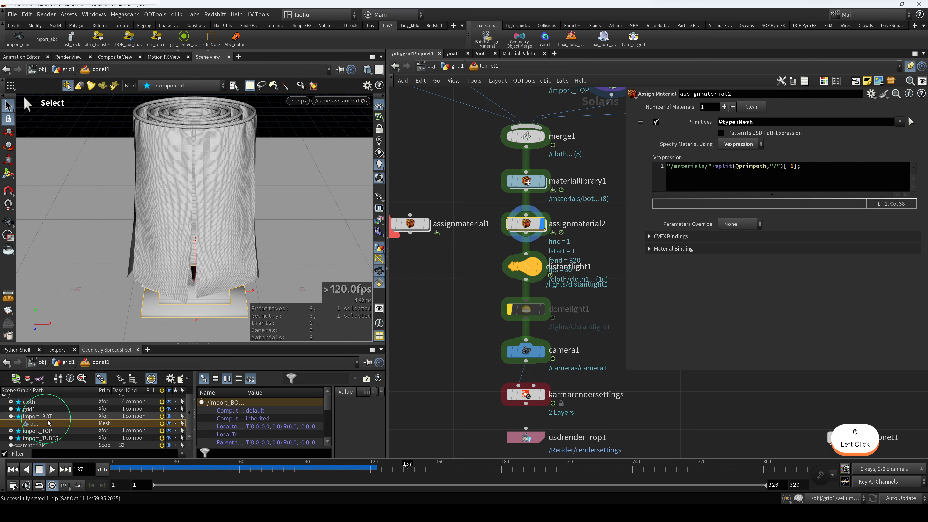
left_click(46, 416)
left_click(44, 423)
Compare the "/materials/" prefix and the bot mesh name with the bot material inside materiallibrary1, returning to assignmaterial2
left_click(657, 187)
left_click_drag(666, 167, 708, 167)
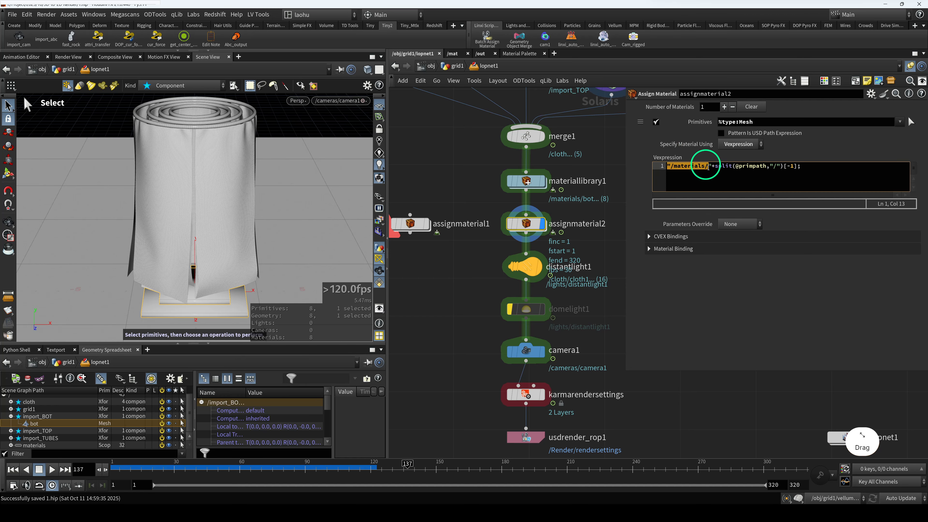
left_click(34, 424)
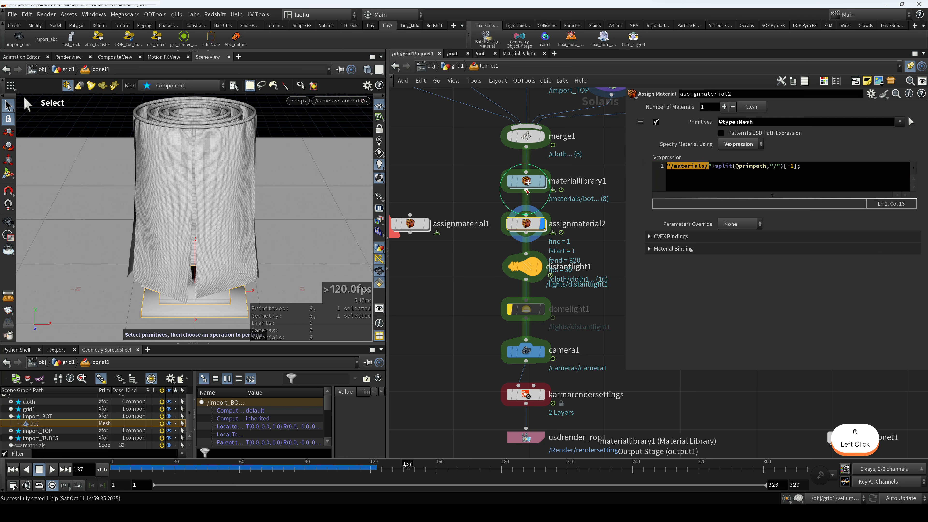
double_click(525, 182)
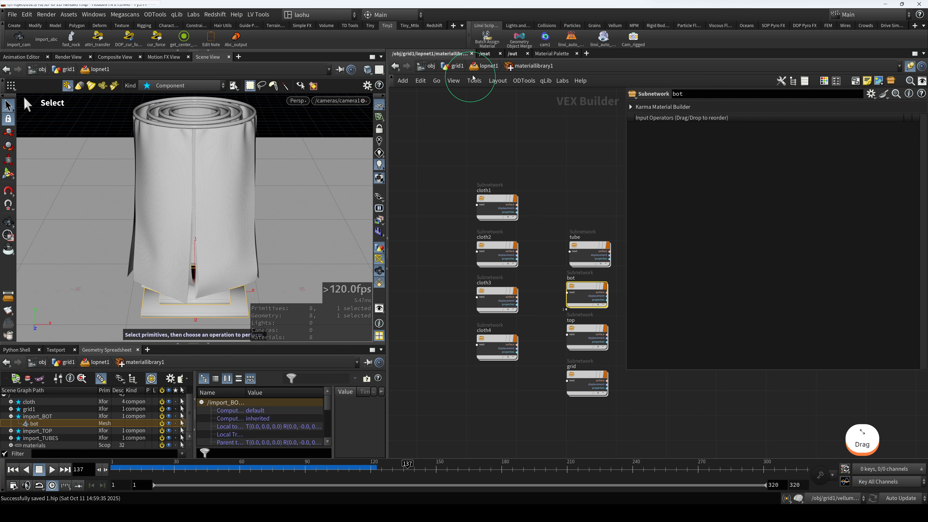
left_click(486, 66)
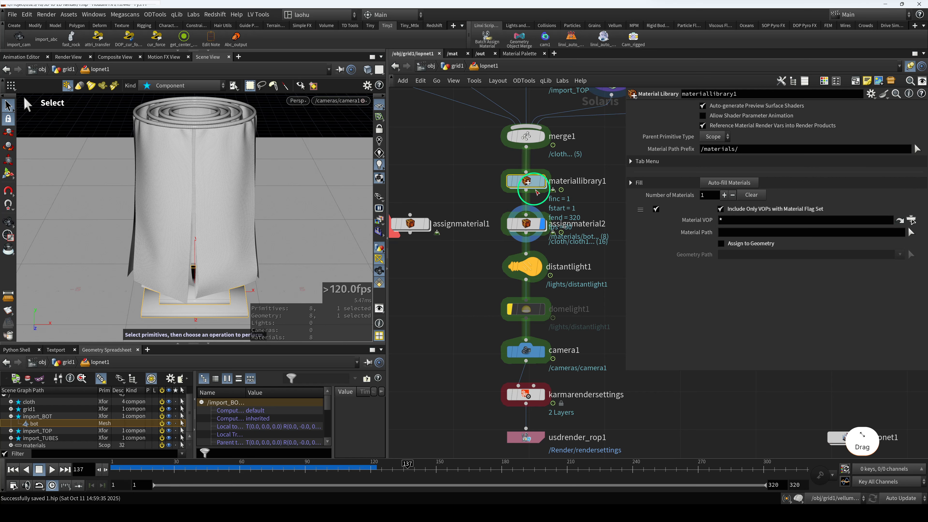
left_click(524, 223)
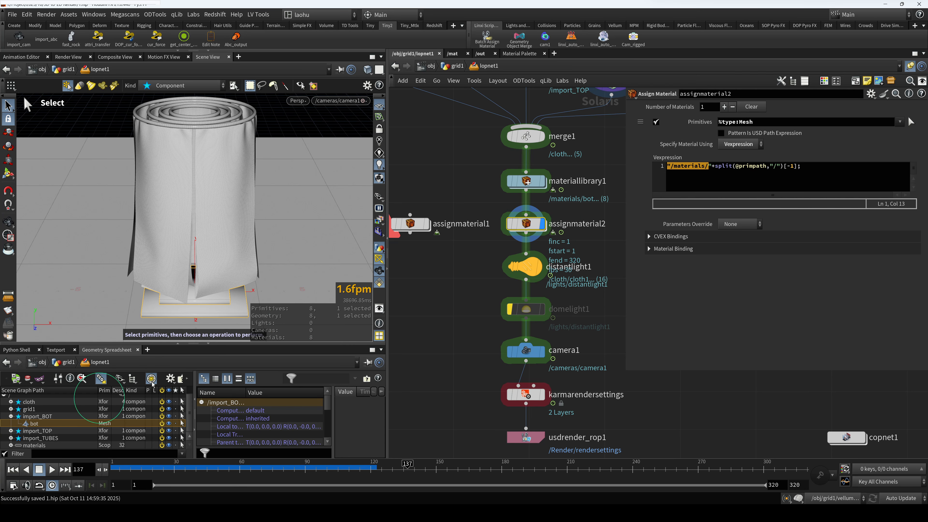
left_click(722, 264)
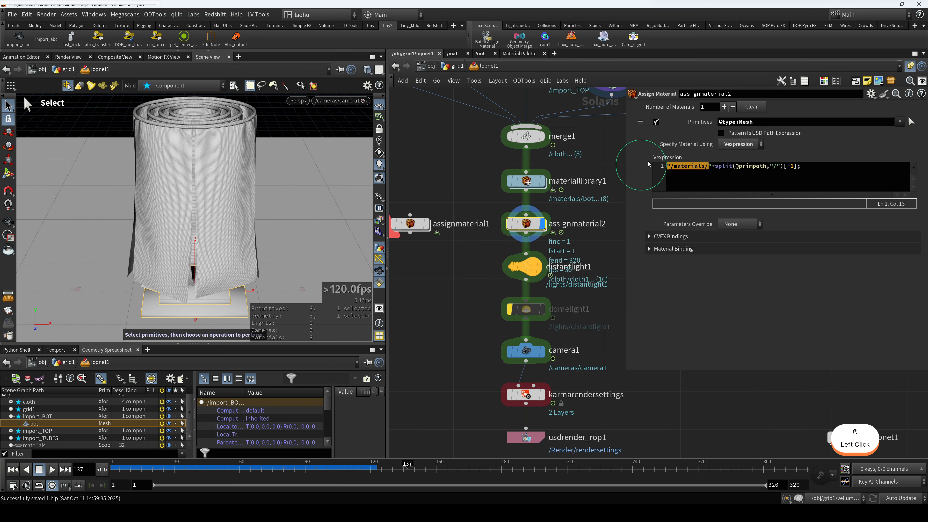
scroll(567, 198, "down", 2)
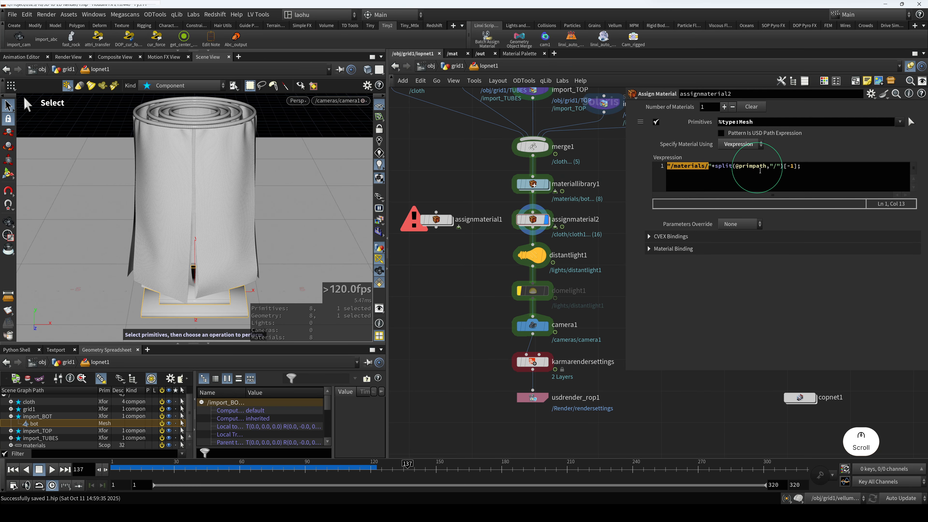
left_click(745, 168)
left_click(754, 271)
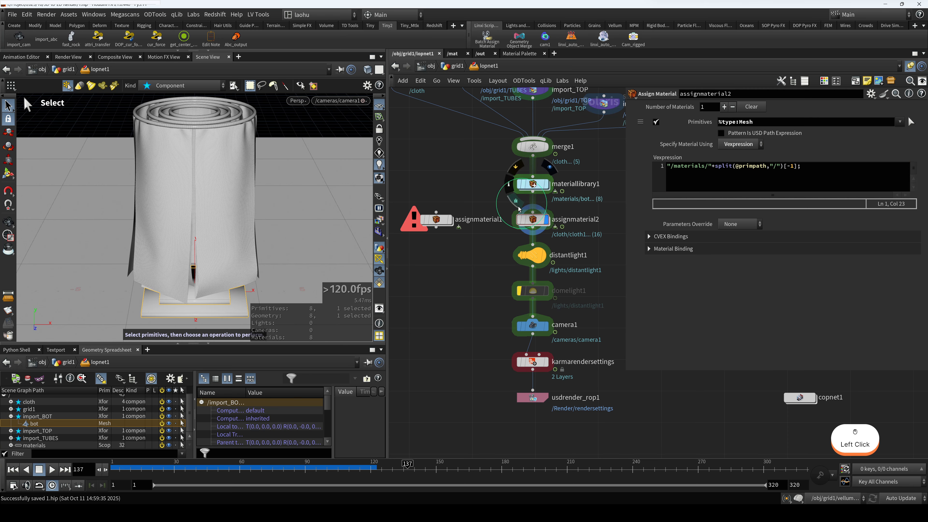
left_click(45, 416)
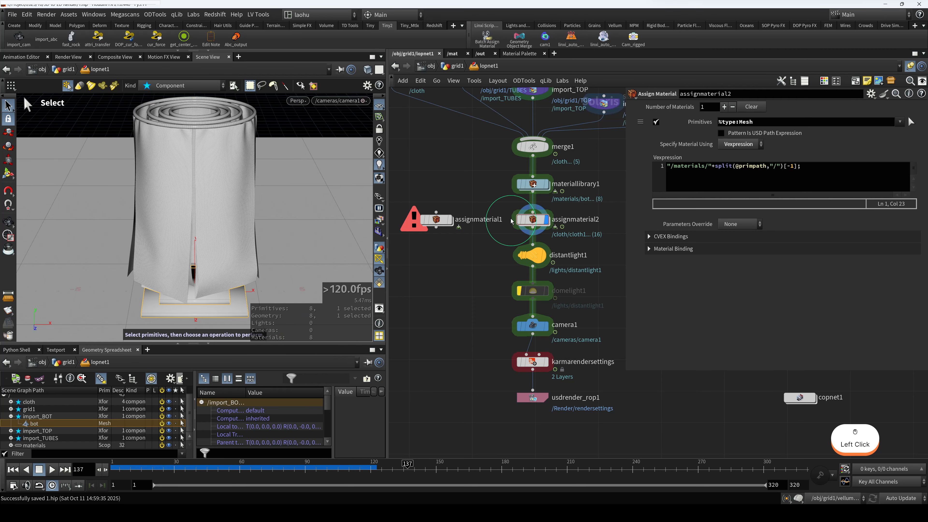
Delete the unconnected assignmaterial1 node
middle_click_drag(491, 256, 478, 270)
left_click_drag(452, 252, 421, 227)
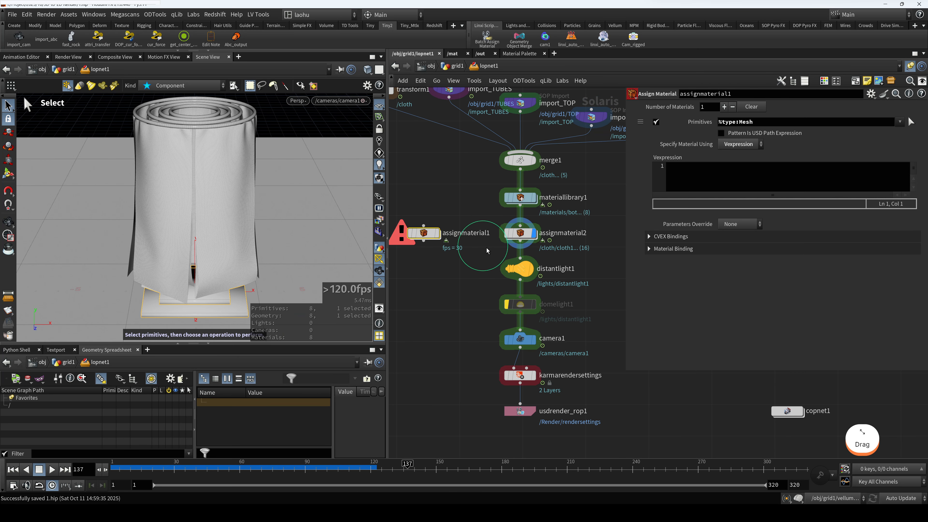
key("Delete")
Select assignmaterial2 and look through the bot mesh's attributes in the geometry spreadsheet
left_click_drag(492, 226, 543, 241)
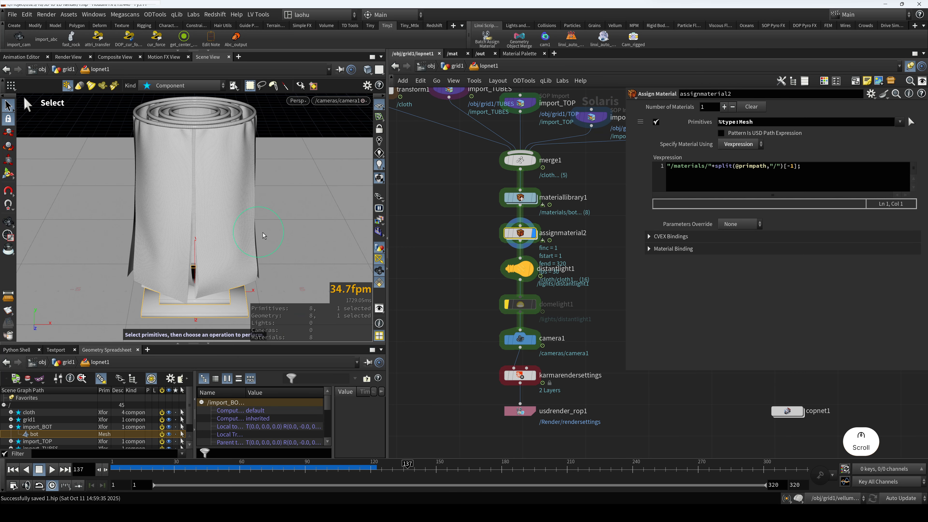
scroll(466, 277, "down", 3)
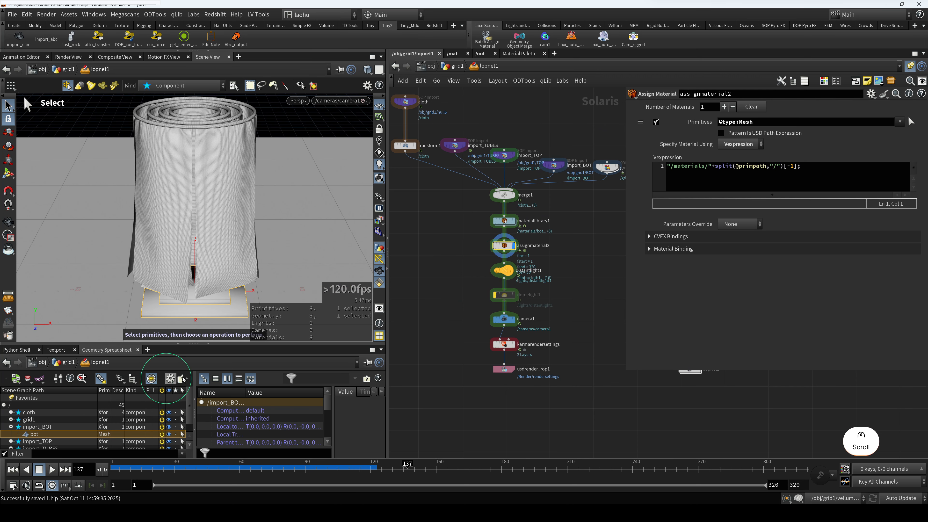
left_click_drag(327, 402, 327, 416)
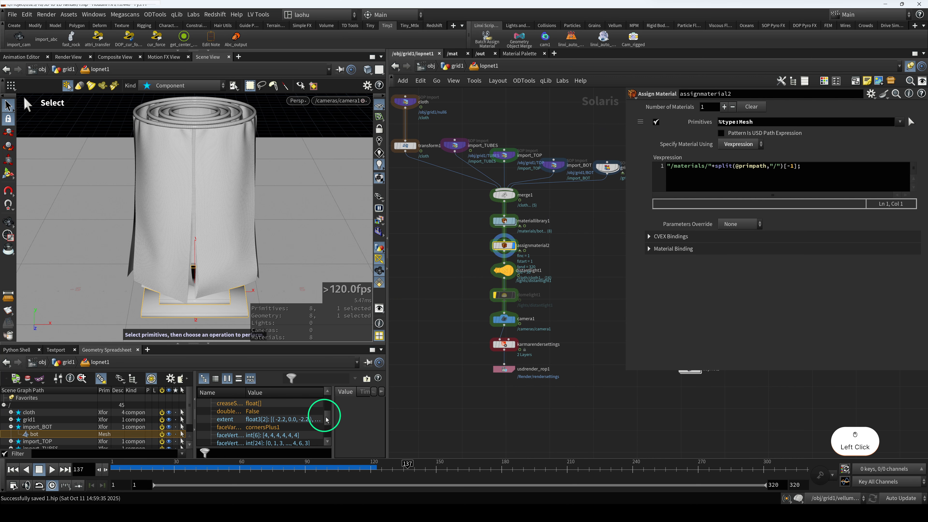
Select the distantlight1 node and display its result in the viewport
left_click_drag(479, 262, 525, 281)
key("r")
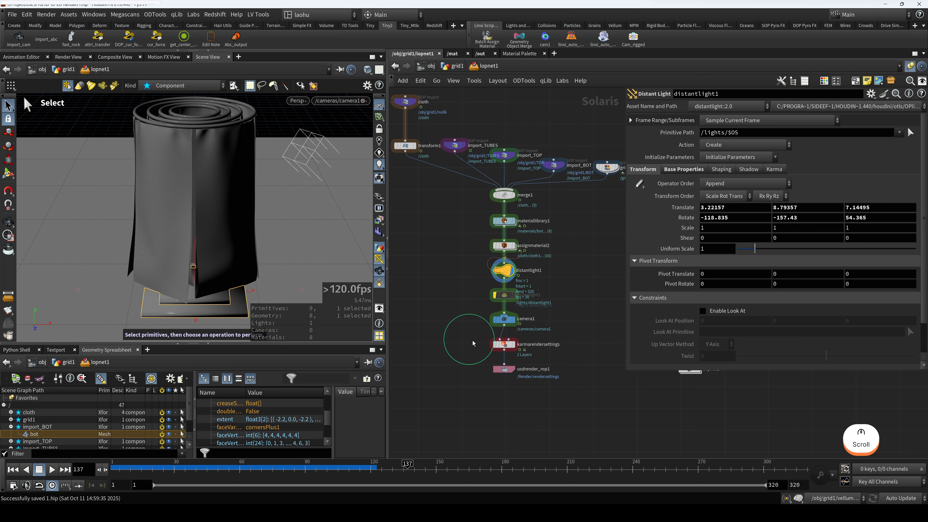
left_click(472, 328)
left_click_drag(472, 258, 525, 271)
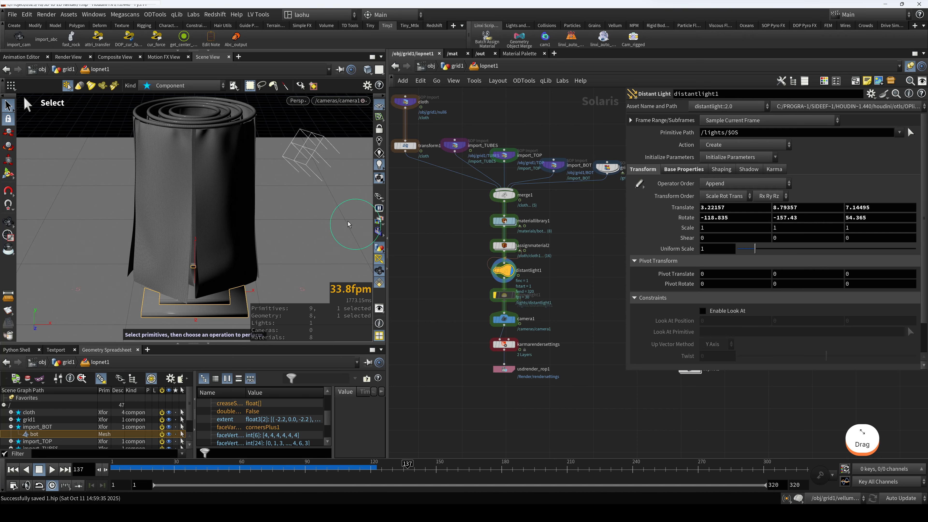
Display the karmarendersettings node's result and render the viewport with Karma XPU
left_click(354, 101)
key("Escape")
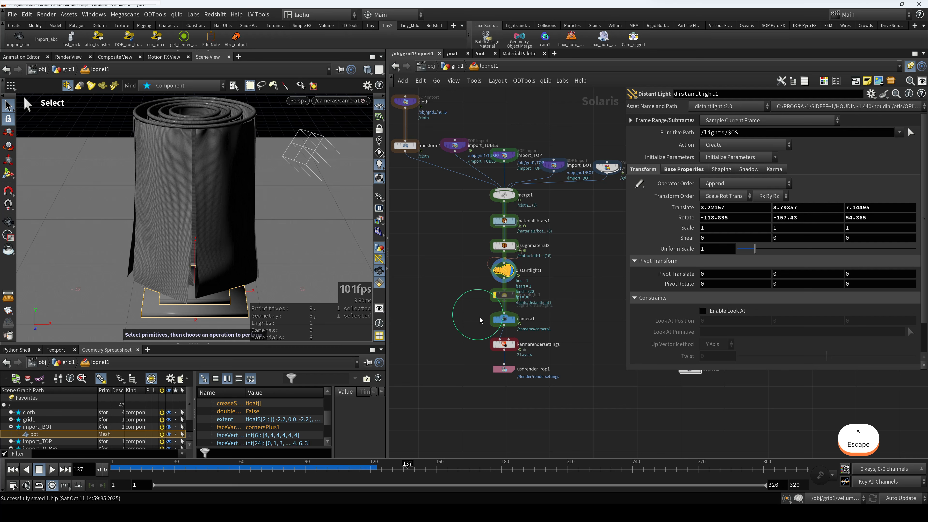
left_click_drag(486, 321, 507, 336)
left_click(505, 347)
key("r")
left_click(307, 101)
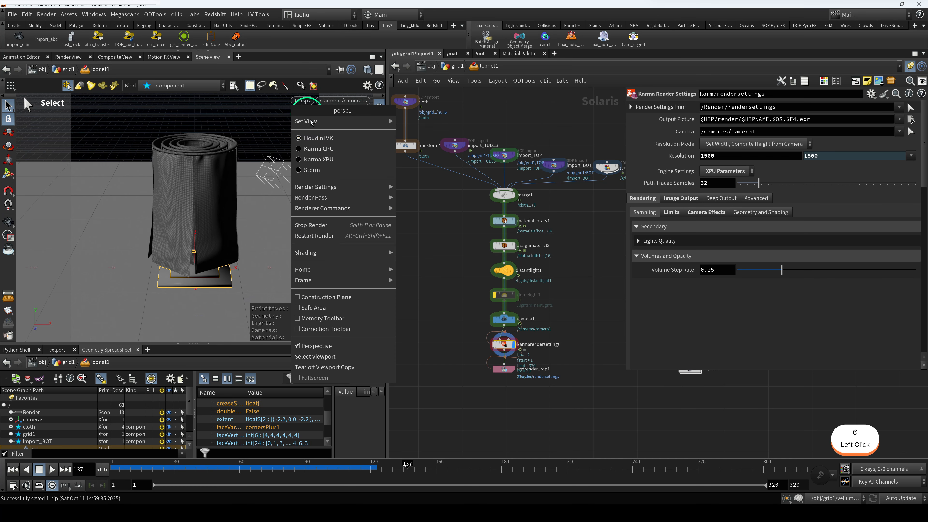
left_click(318, 159)
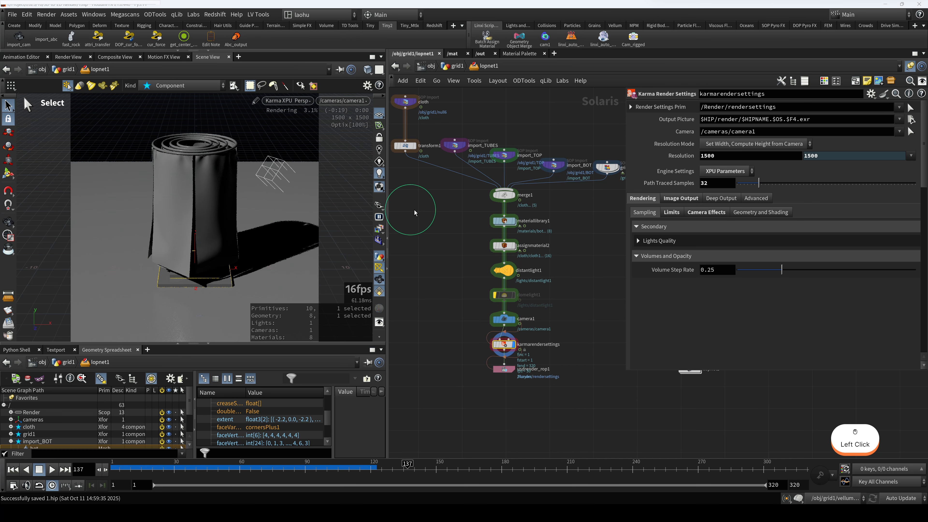
Try raising distantlight1's angle to 5.42 and 8.73 for softer shadows, and undo the last angle change
left_click(432, 245)
left_click_drag(474, 263, 520, 272)
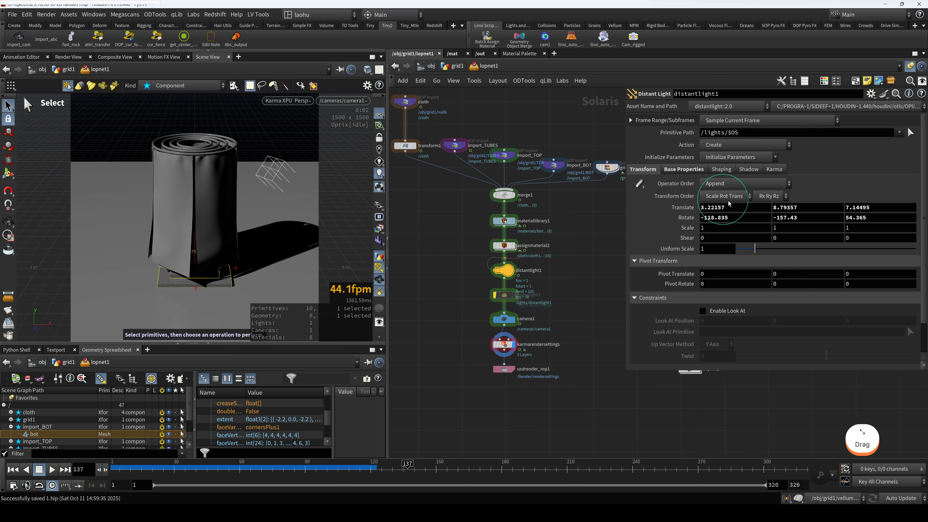
left_click(674, 169)
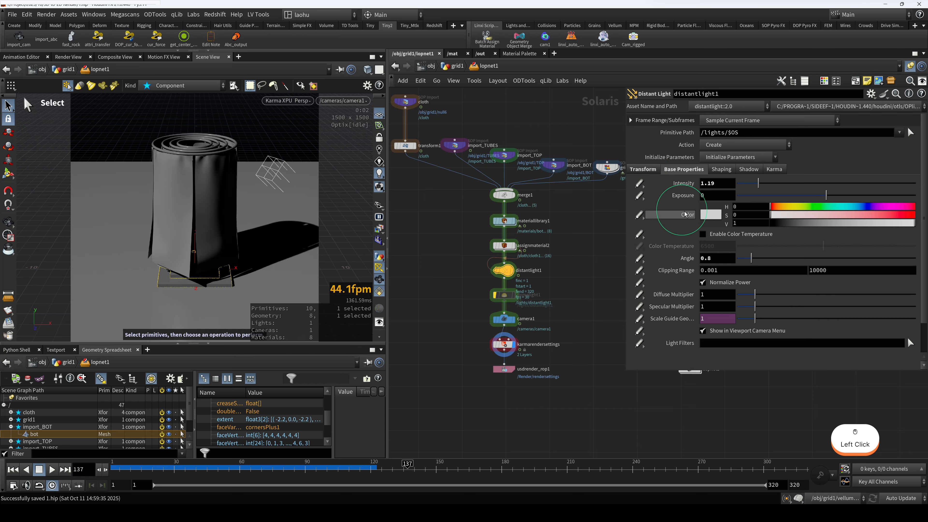
left_click_drag(752, 258, 835, 260)
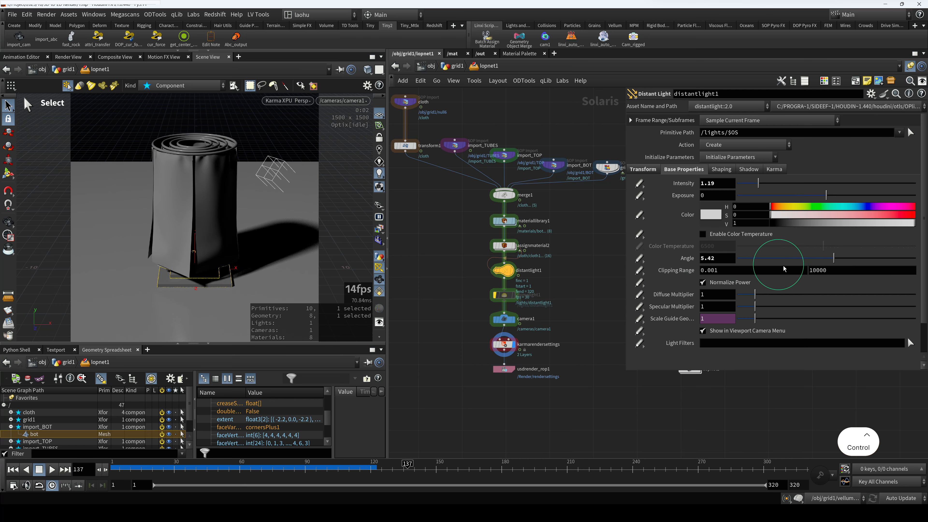
left_click_drag(823, 259, 892, 257)
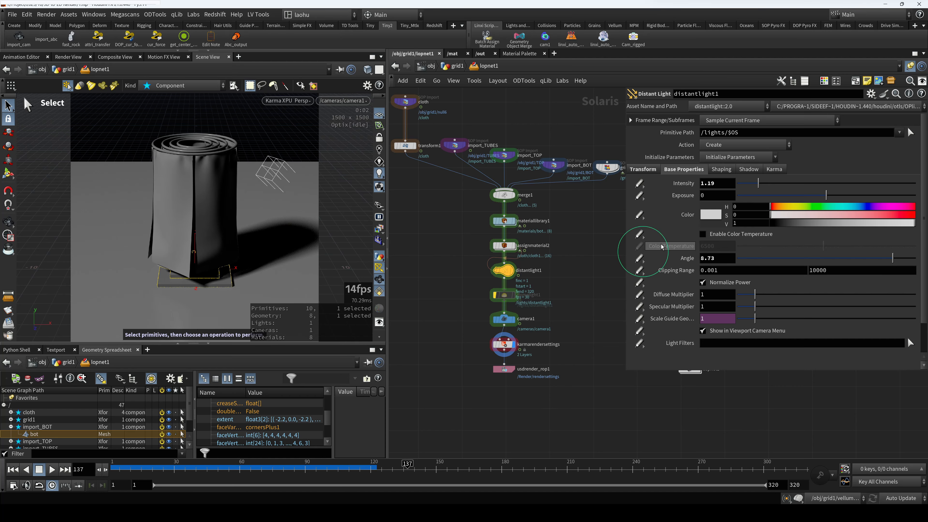
key("ctrl+z")
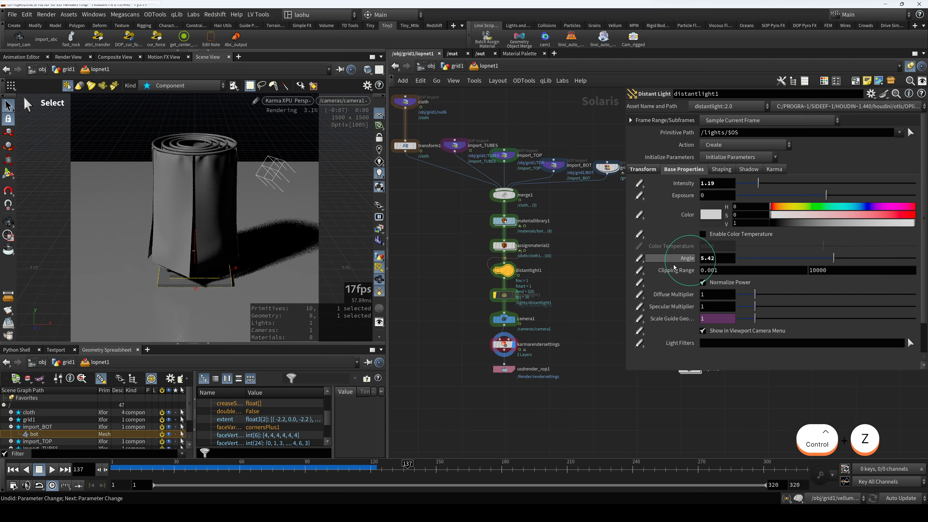
Switch to PotPlayer, examine the shading and shadows of the finished cloth animation in 3to2-audio.mp4, and return to Houdini
left_click(525, 0)
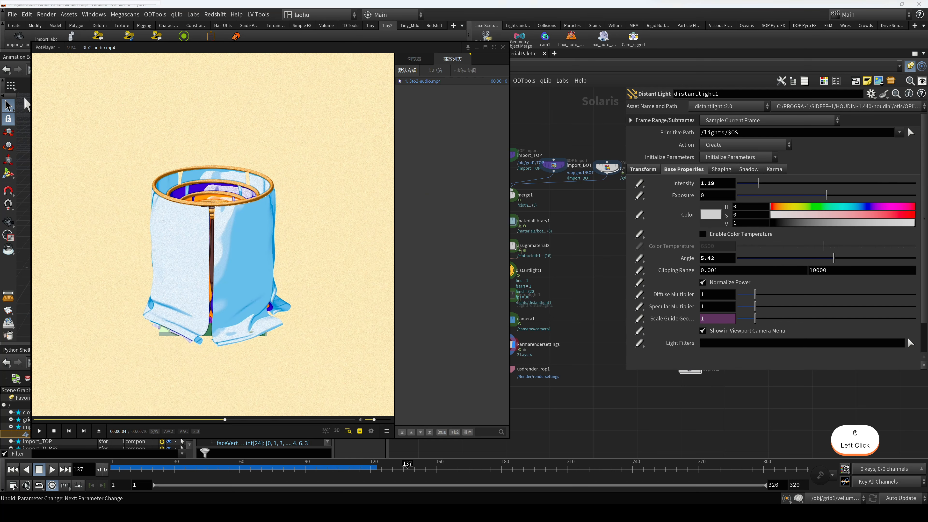
left_click_drag(201, 415, 245, 420)
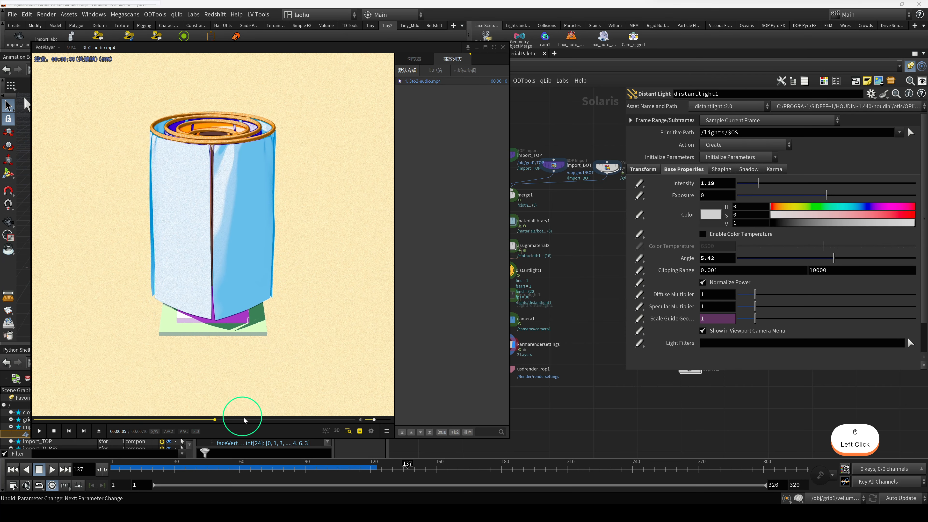
left_click_drag(261, 251, 292, 374)
left_click(299, 406)
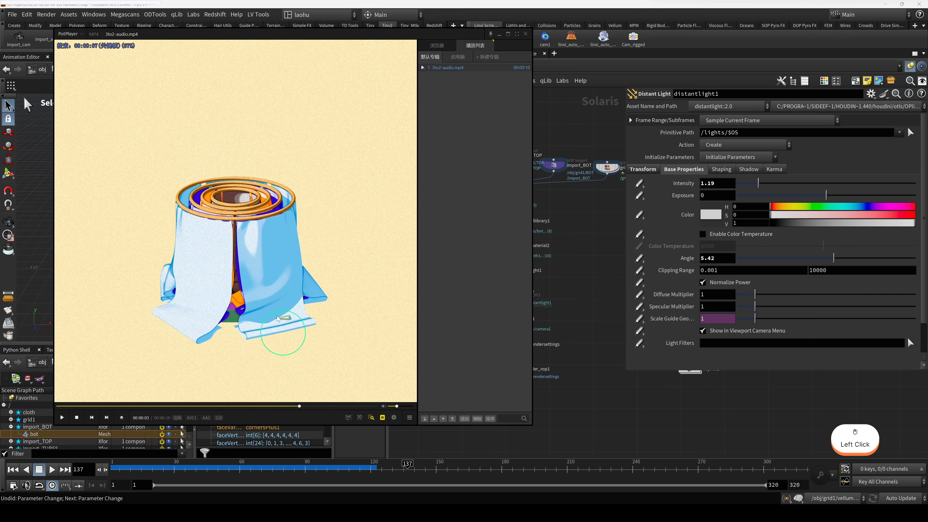
left_click_drag(326, 407, 368, 406)
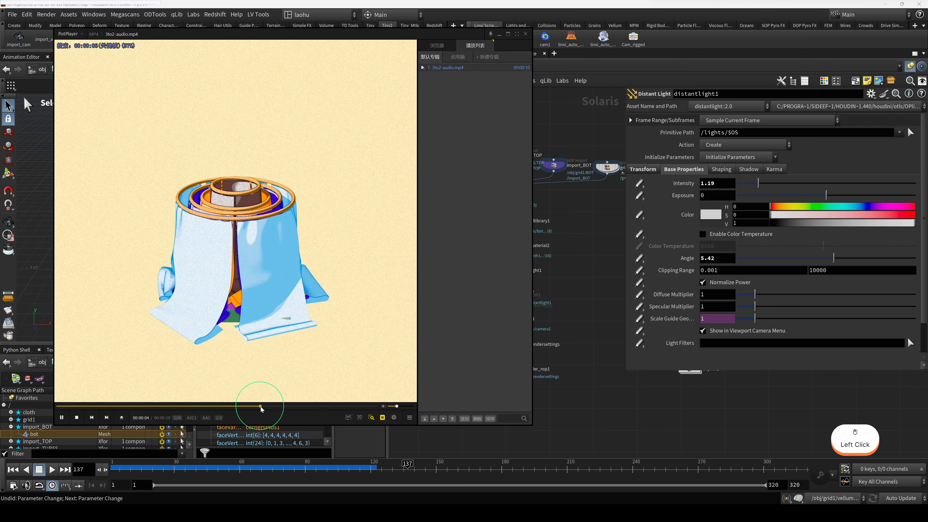
key("space")
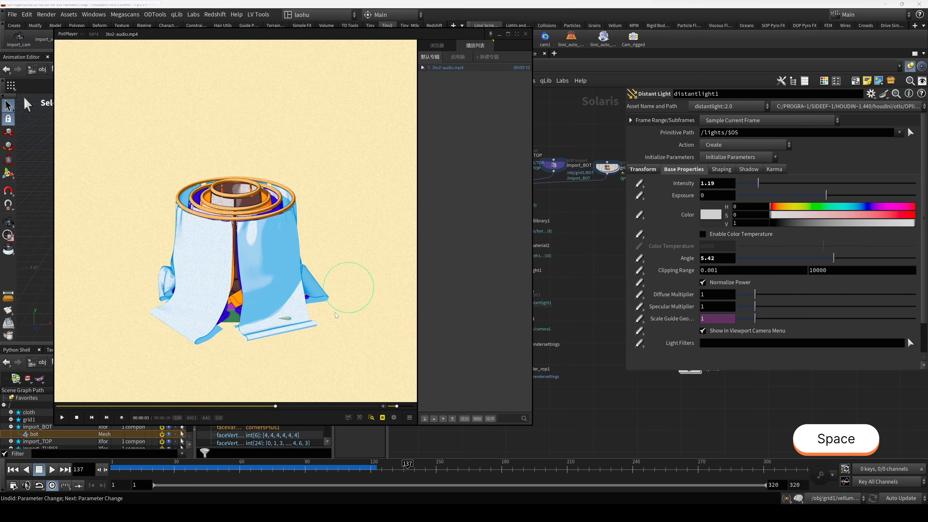
left_click_drag(319, 292, 284, 294)
left_click(523, 20)
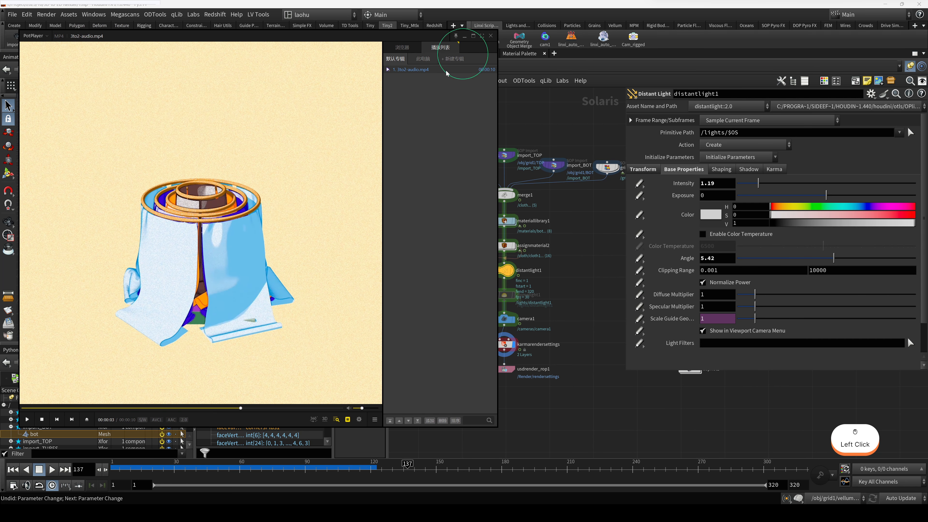
left_click(464, 36)
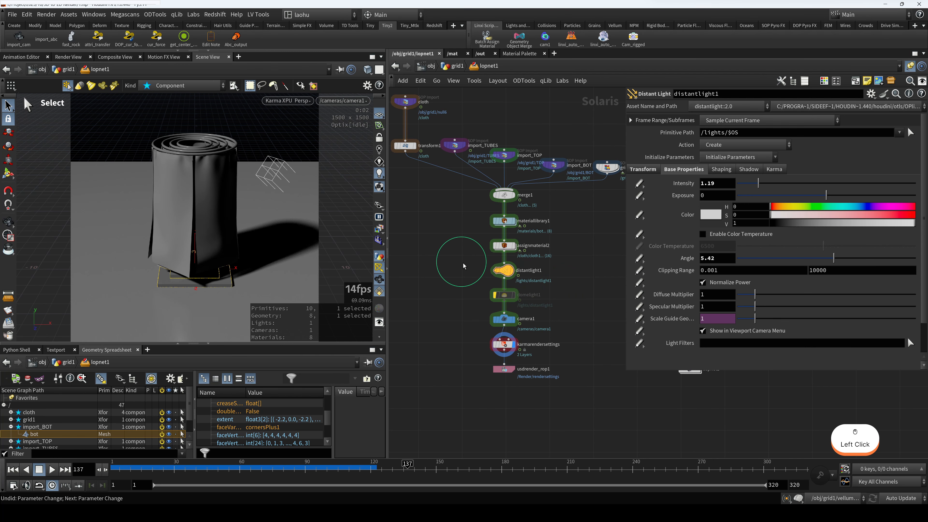
Reselect distantlight1 and undo its remaining angle change
left_click(504, 318)
left_click(507, 344)
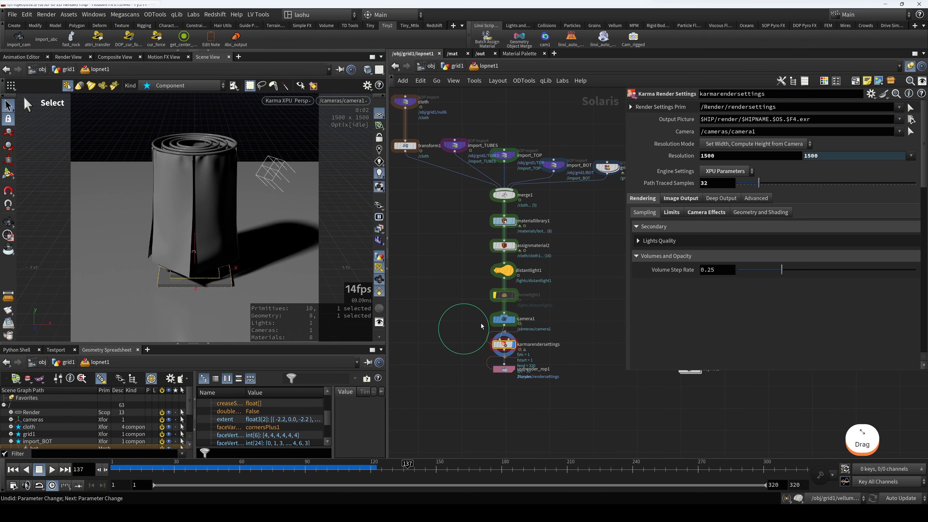
left_click(499, 270)
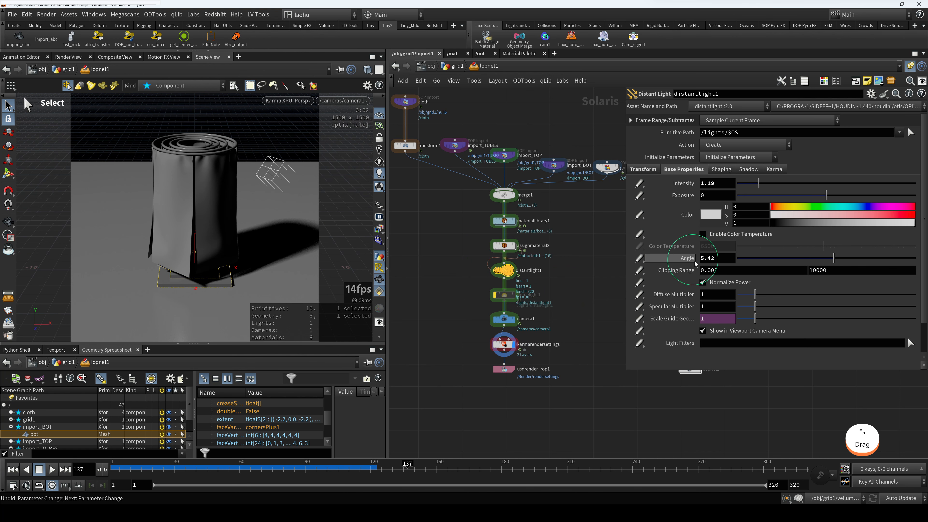
key("ctrl+z")
key("ctrl+z")
key("ctrl+z")
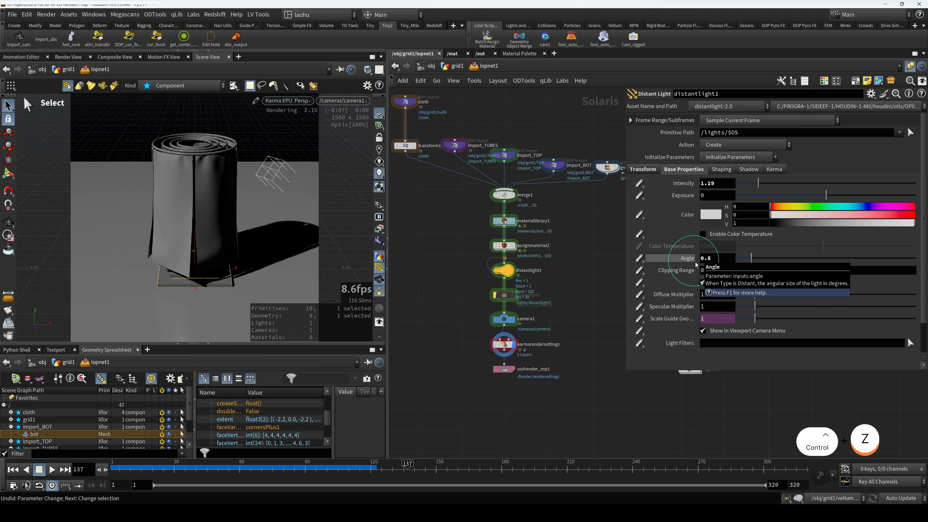
Select the karmarendersettings node and save the scene file
left_click(557, 344)
left_click(495, 313)
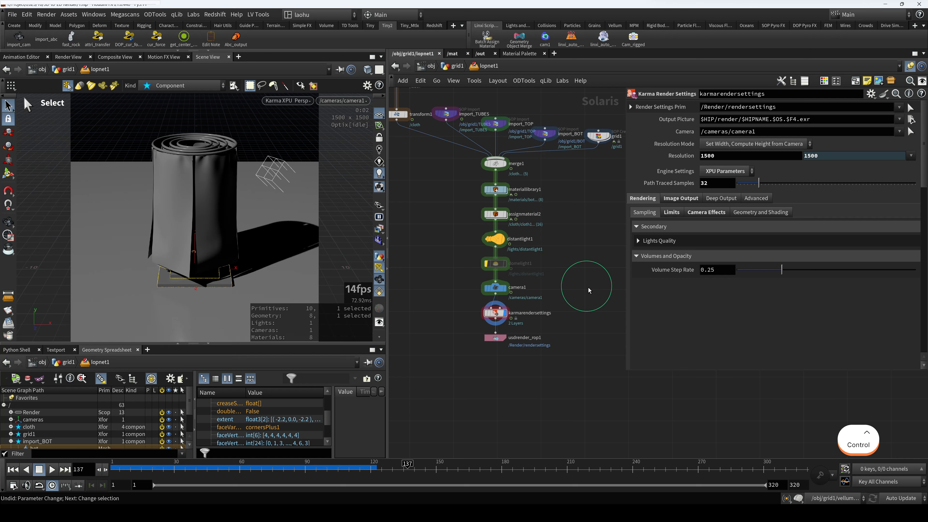
key("ctrl+s")
middle_click_drag(567, 289, 566, 278)
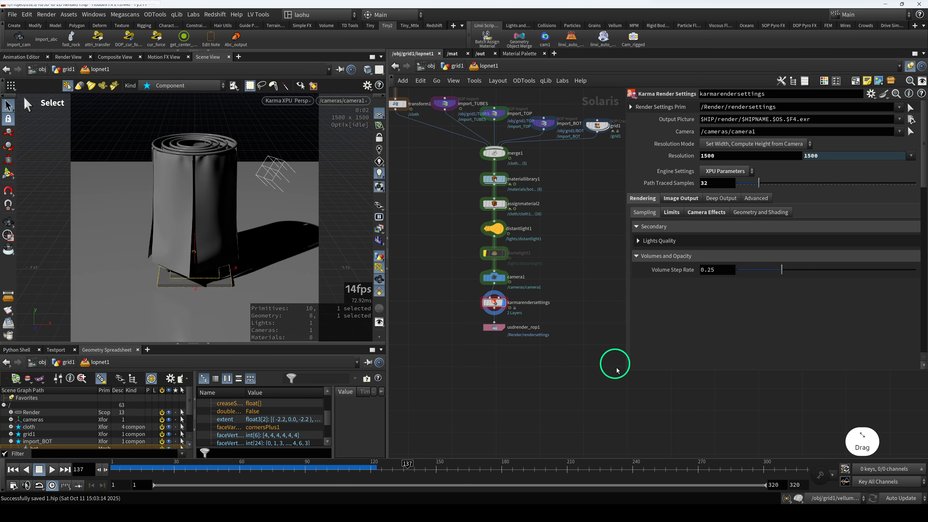
Look through karmarendersettings' ray limits for diffuse, reflection and refraction
left_click(670, 213)
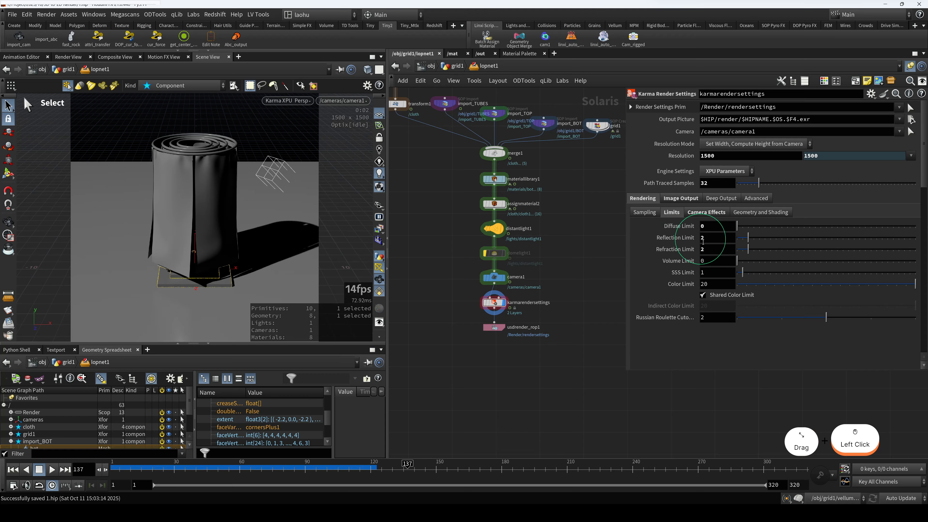
left_click(700, 226)
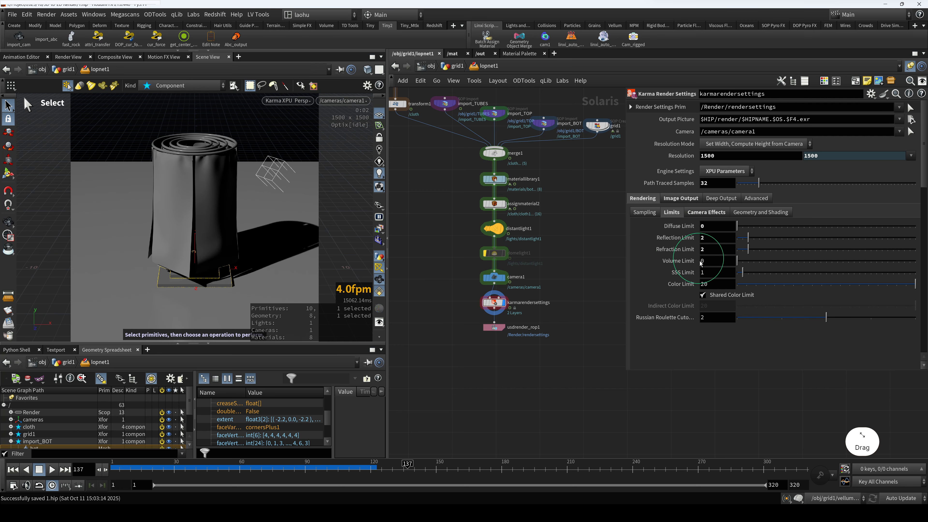
left_click(706, 211)
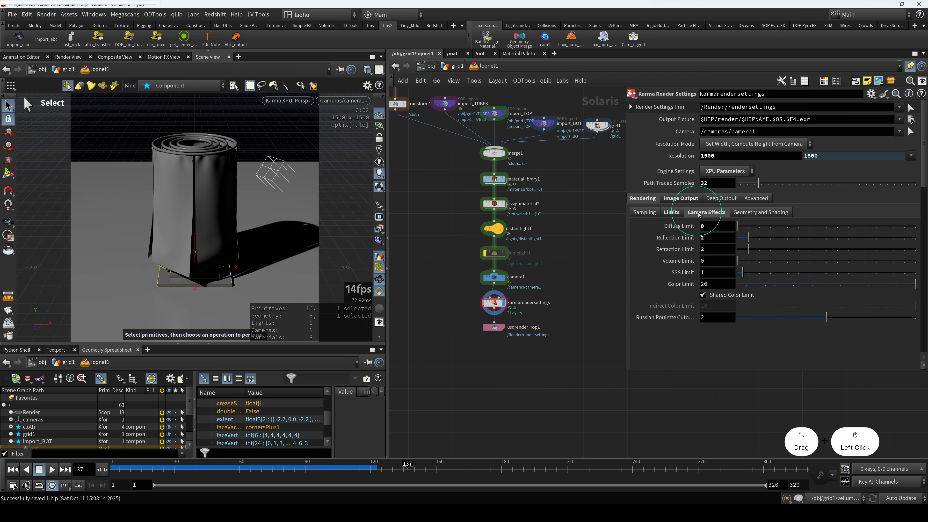
left_click(674, 212)
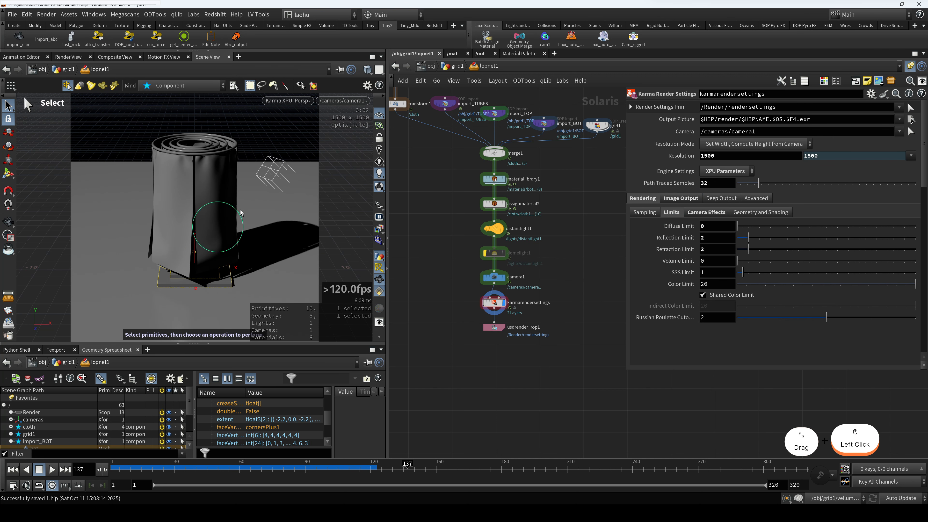
left_click(573, 277)
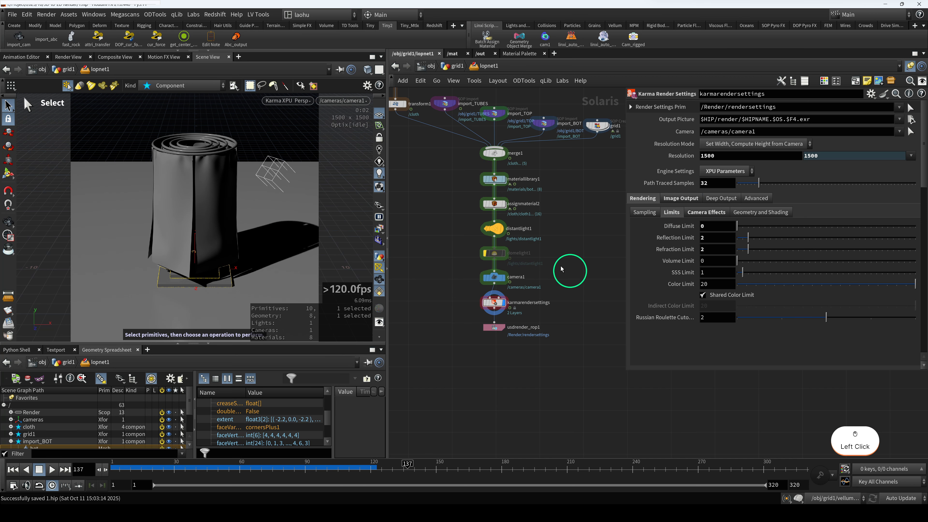
Switch to the browser, look over the YouTube video "Houdini 20.5 - toon shading using copernicus", and return to Houdini
left_click(94, 0)
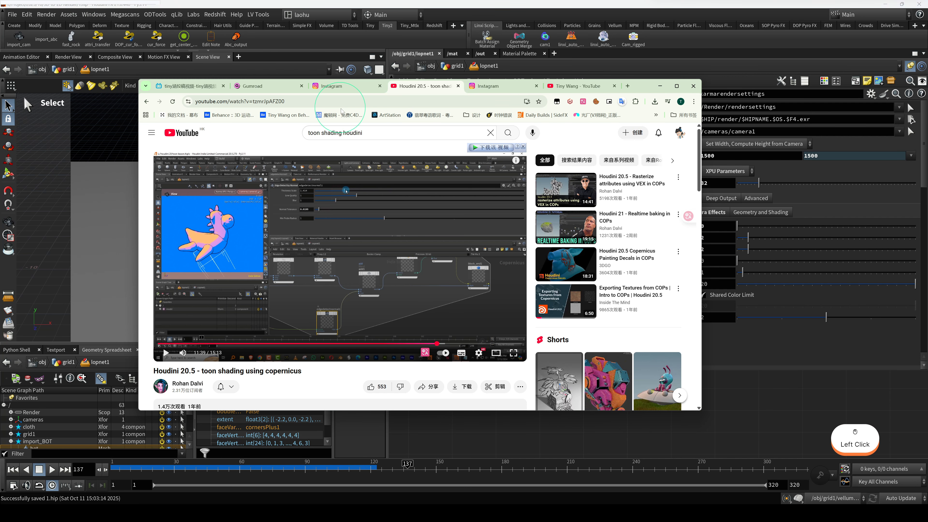
scroll(347, 247, "down", 3)
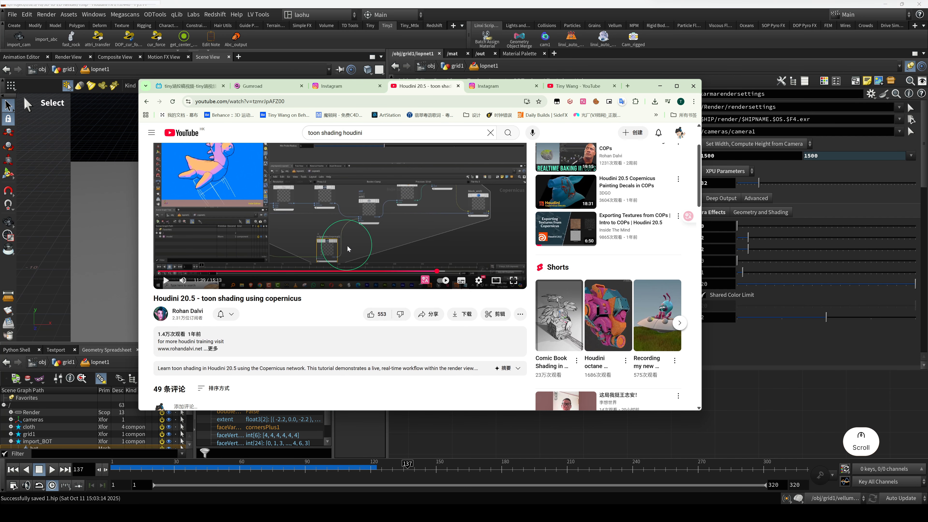
scroll(299, 258, "up", 1)
scroll(298, 257, "up", 1)
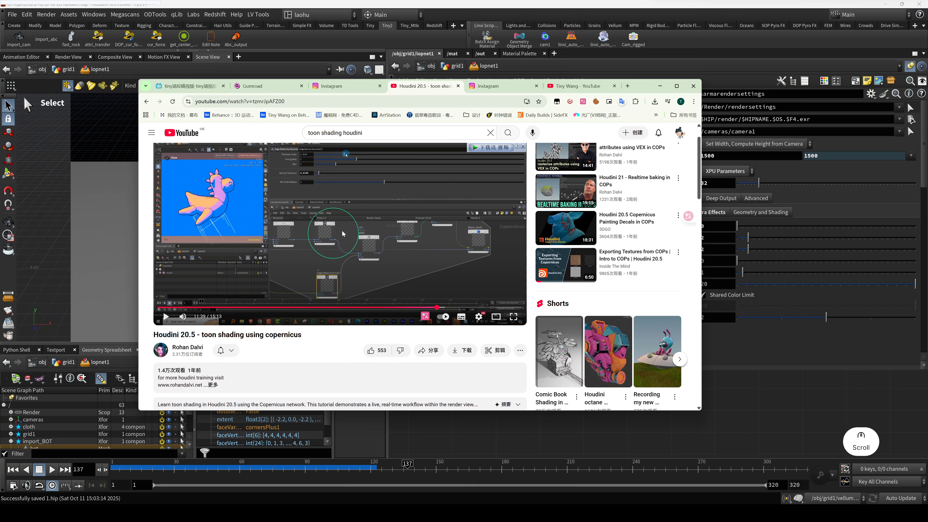
left_click(660, 85)
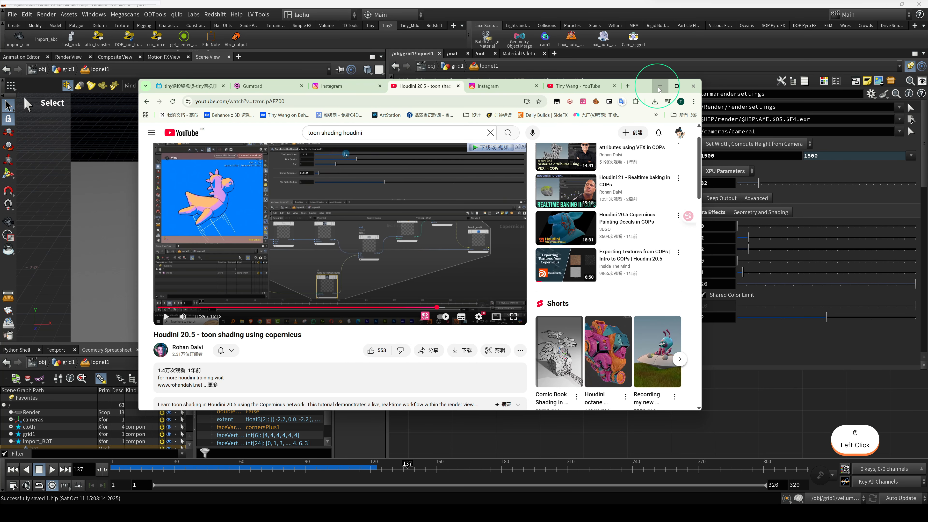
left_click(575, 310)
Disable depth of field in karmarendersettings' camera effects and return to the ray limits
left_click(737, 261)
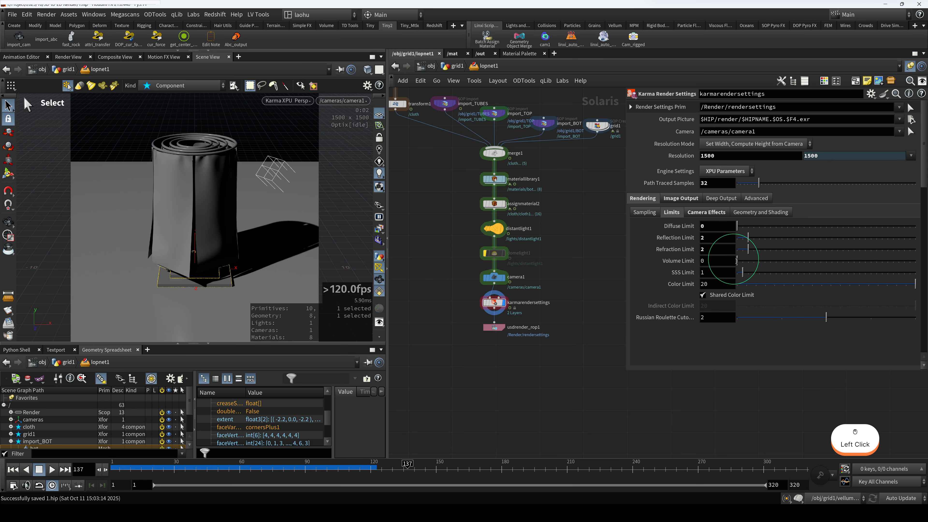
left_click(703, 214)
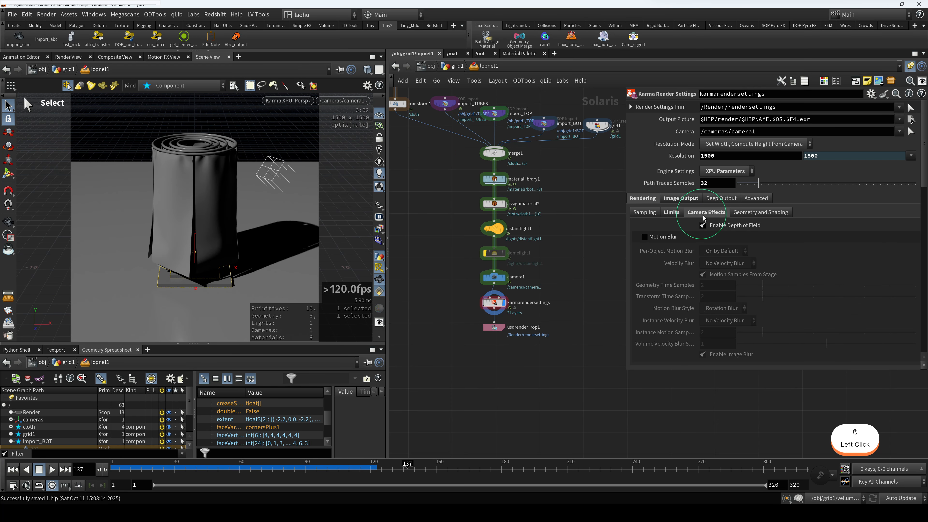
left_click(703, 225)
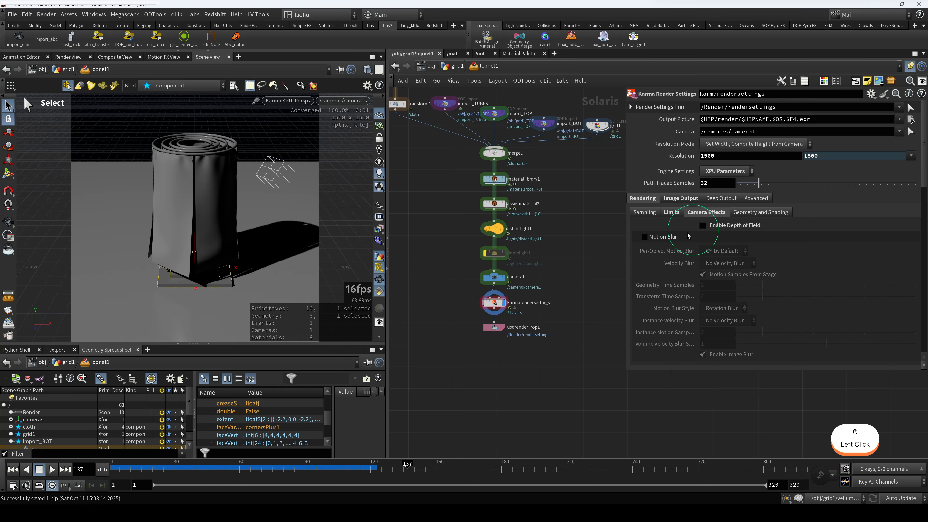
left_click(664, 215)
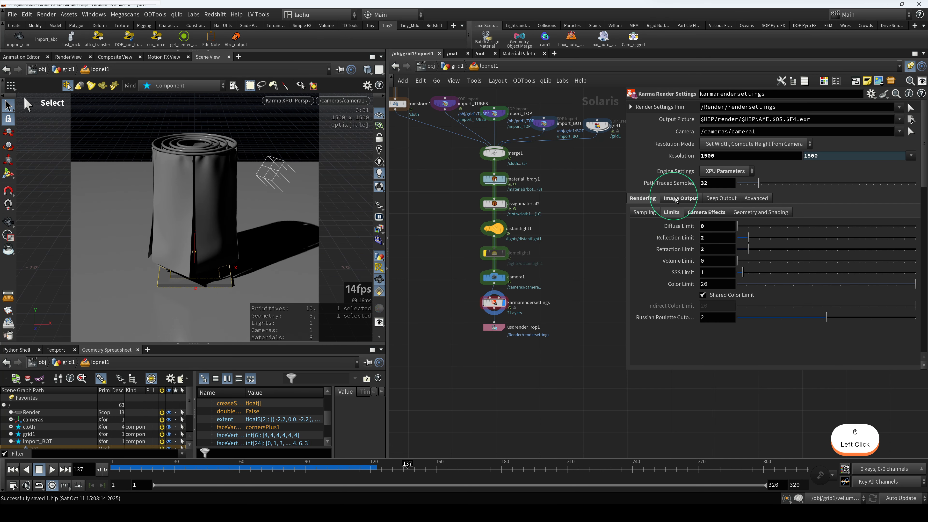
Open karmarendersettings' image output settings and look over the AOV and beauty options
left_click(676, 199)
left_click(654, 202)
scroll(579, 273, "down", 3)
middle_click_drag(580, 274, 579, 249)
scroll(546, 265, "up", 5)
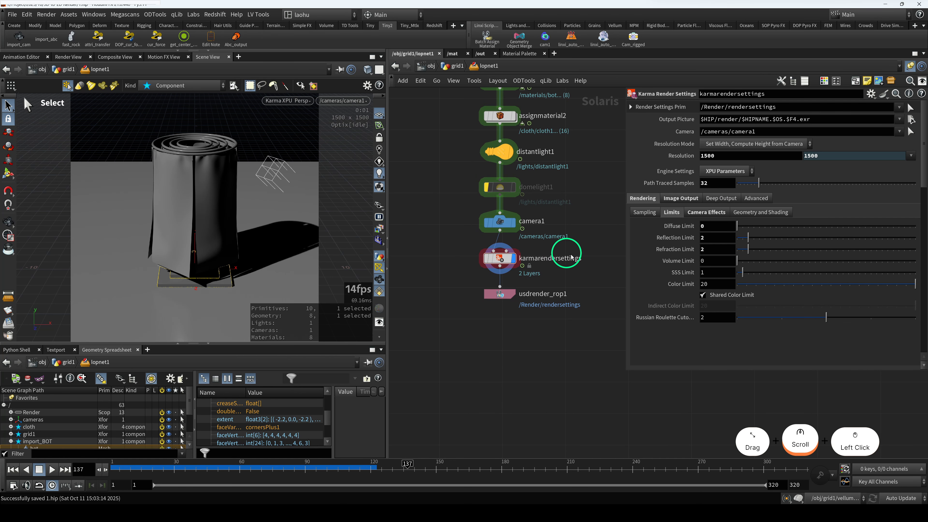
left_click(681, 198)
scroll(657, 250, "down", 2)
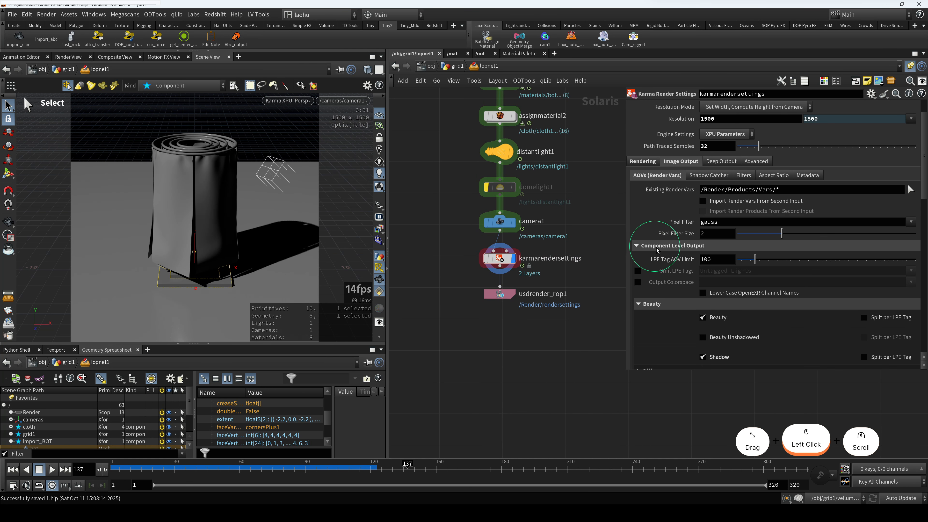
Widen the parameter area for the AOV settings, narrow it again, and move the copnet1 node beside karmarendersettings
left_click_drag(627, 372, 547, 449)
left_click_drag(924, 205, 875, 268)
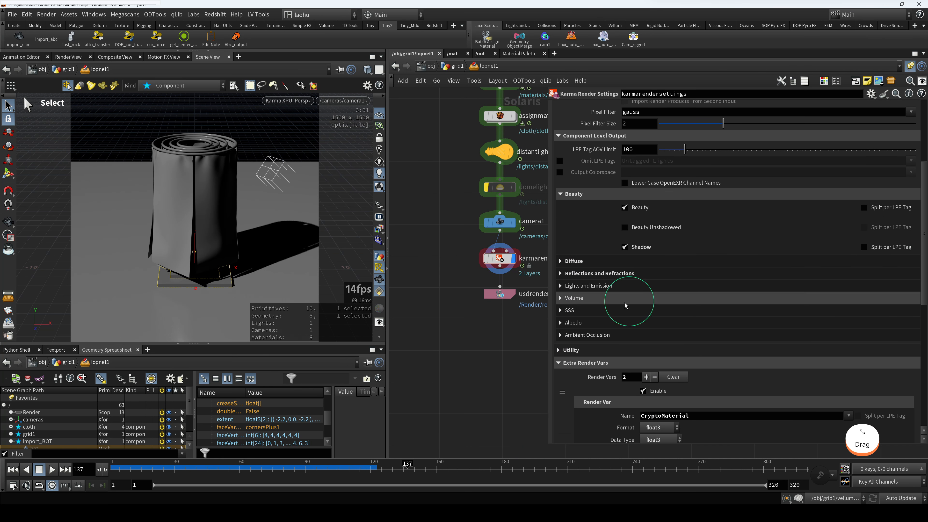
left_click_drag(550, 446, 625, 435)
scroll(580, 322, "down", 3)
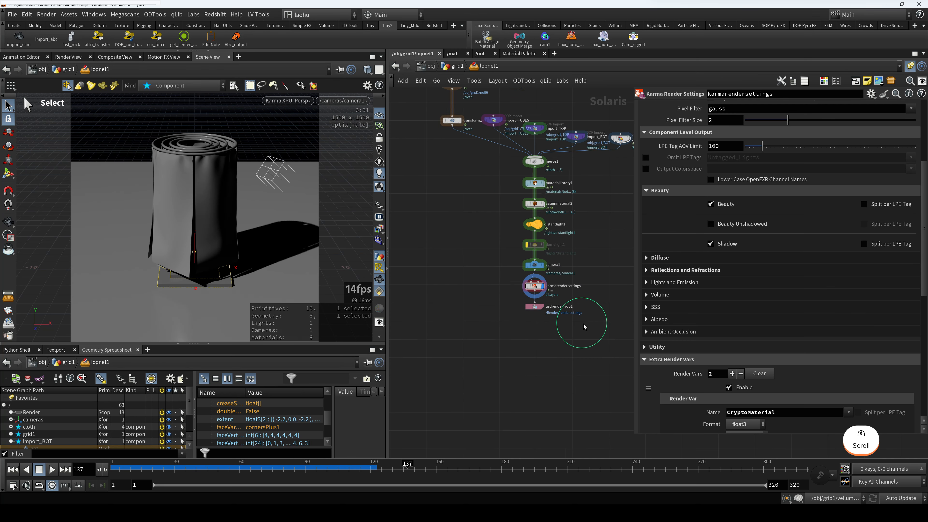
left_click_drag(623, 307, 537, 275)
scroll(522, 272, "up", 5)
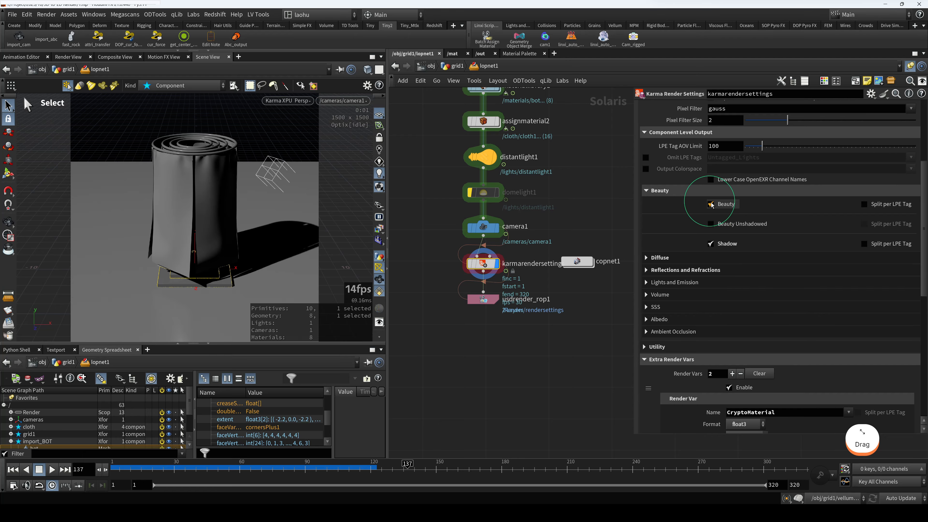
Look through karmarendersettings' Beauty, Diffuse and Reflections and Refractions AOVs, including Shadow, Combined Diffuse and Combined Glossy Reflection
left_click(383, 242)
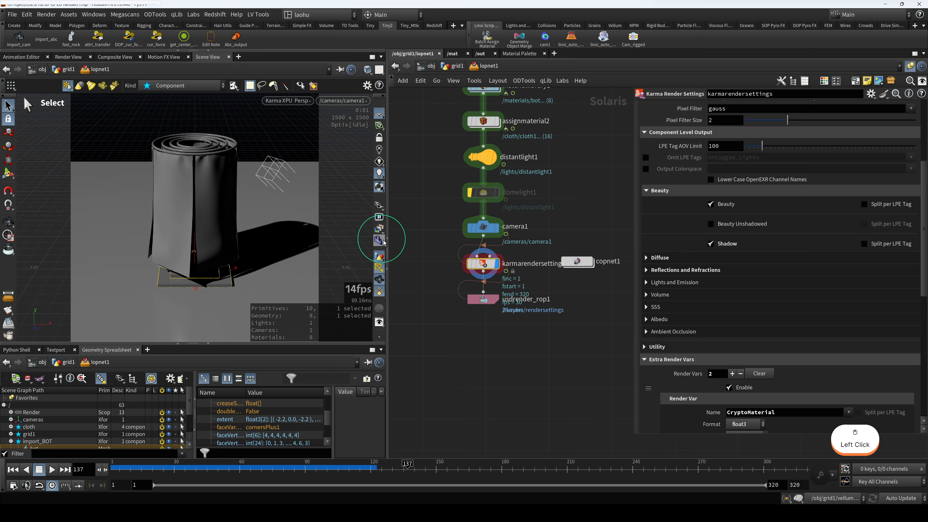
left_click(414, 220)
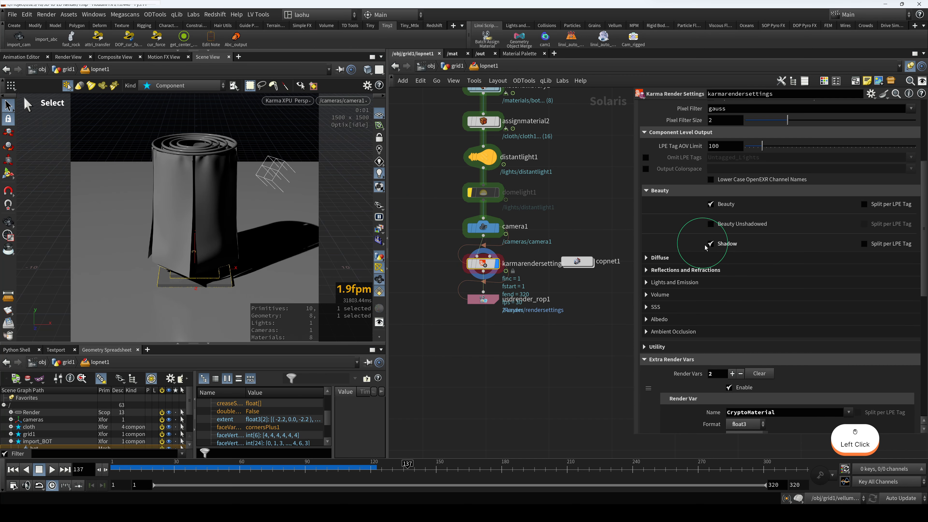
scroll(679, 253, "down", 1)
left_click(656, 245)
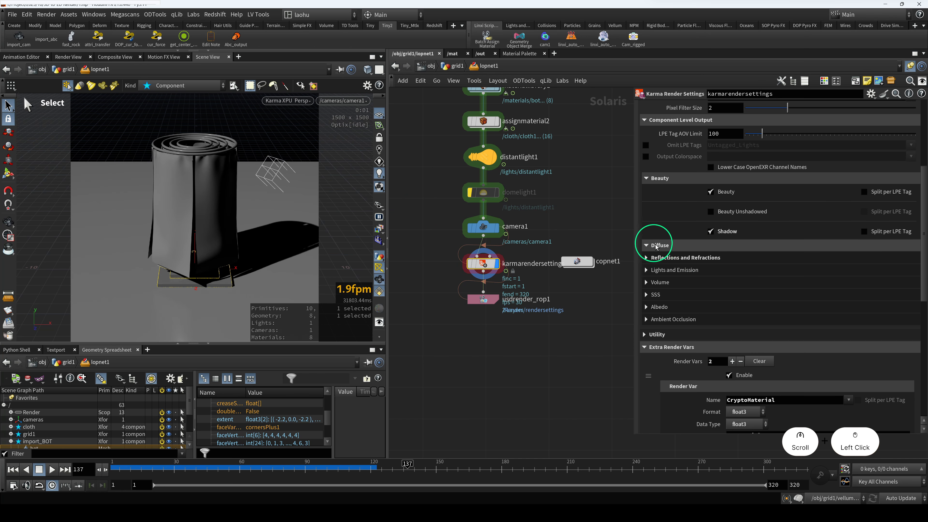
left_click(721, 258)
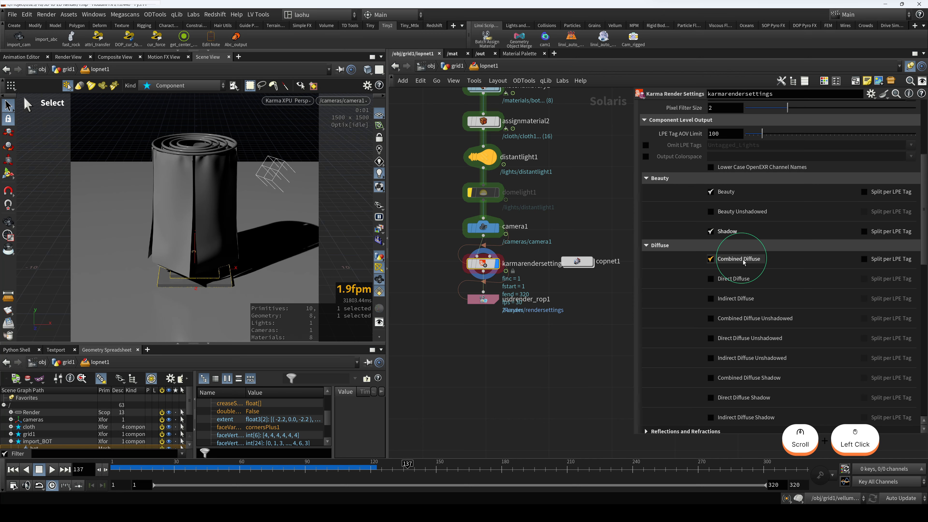
left_click(684, 248)
left_click(678, 258)
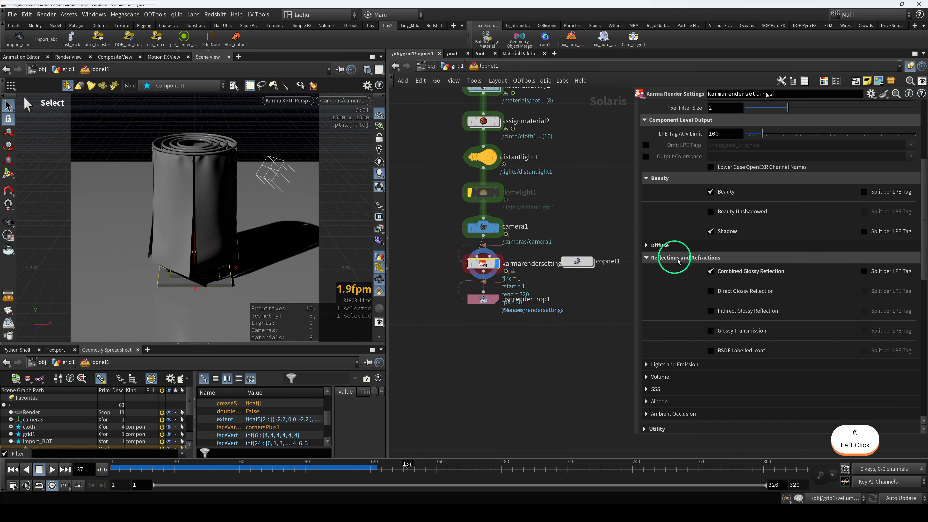
left_click(735, 273)
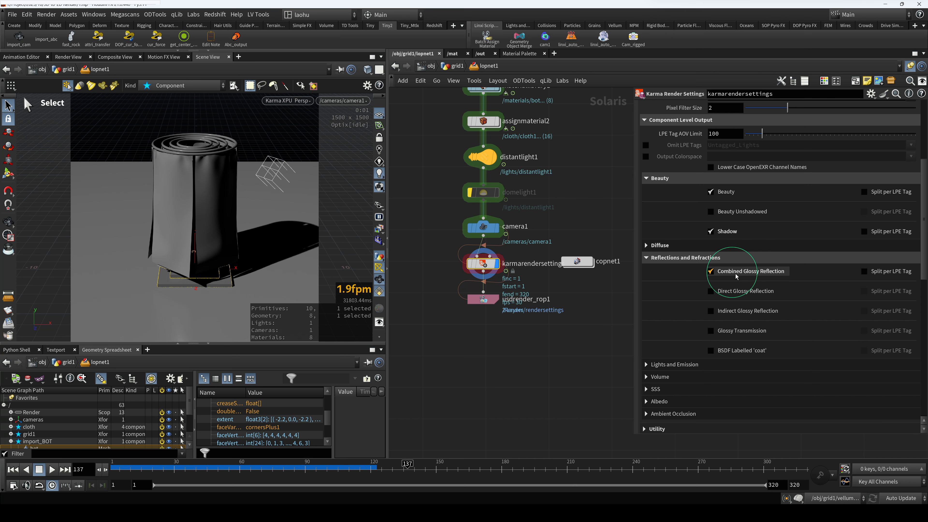
left_click(678, 260)
Review the CryptoMaterial and CryptoObject extra render vars and collapse the extra render vars section
scroll(697, 281, "down", 5)
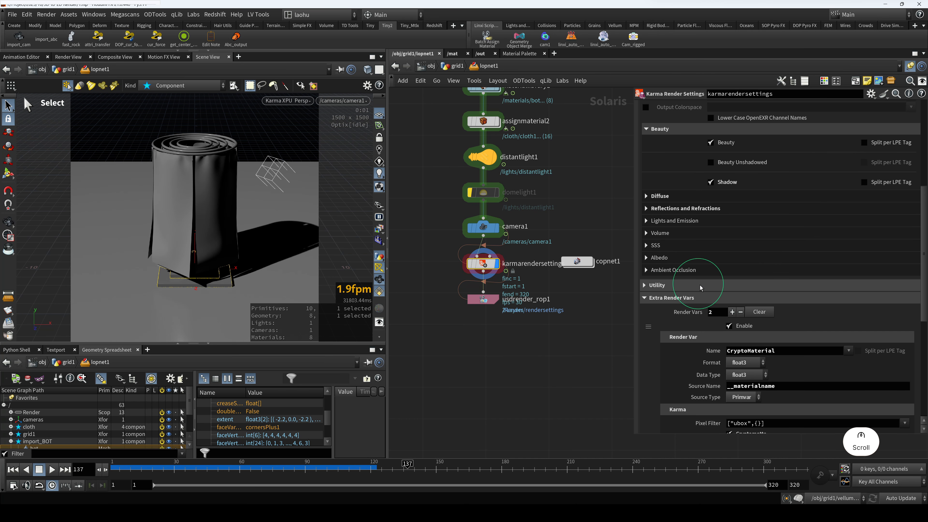
scroll(702, 289, "down", 3)
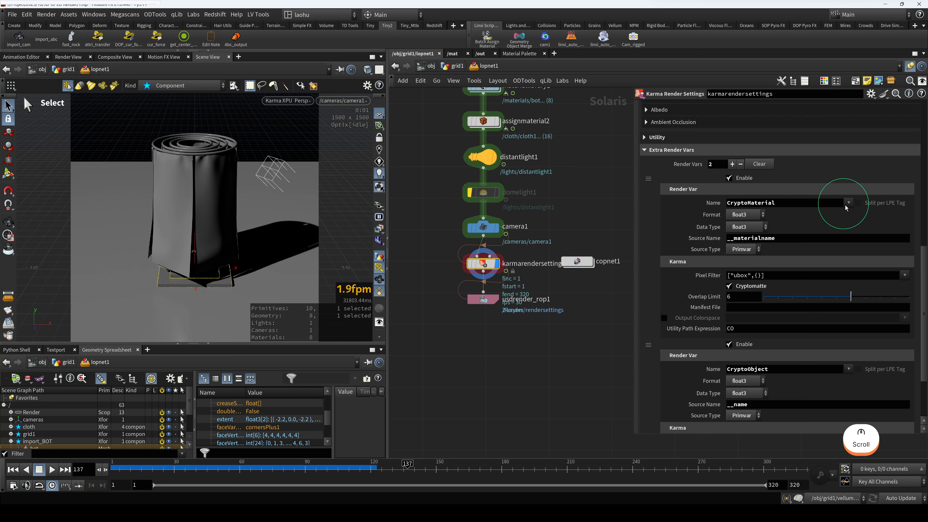
scroll(780, 338, "down", 2)
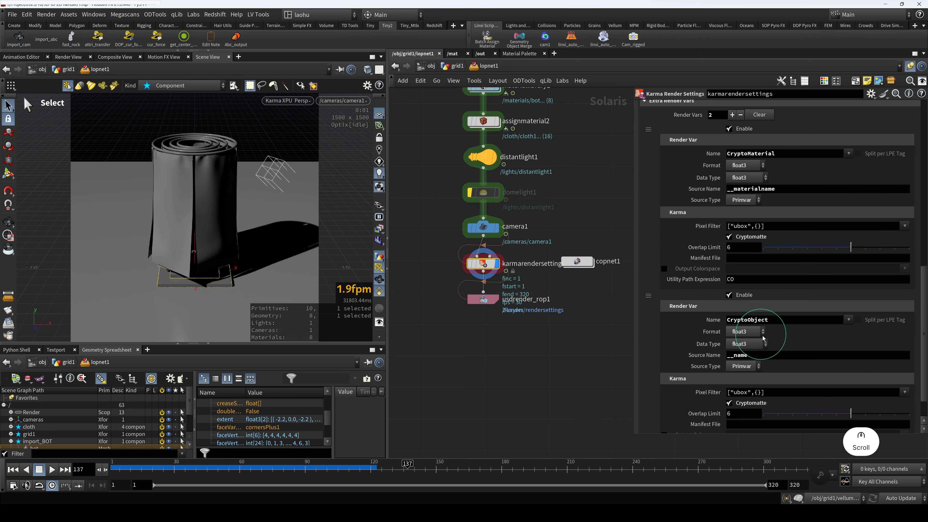
scroll(761, 323, "down", 1)
scroll(750, 295, "up", 3)
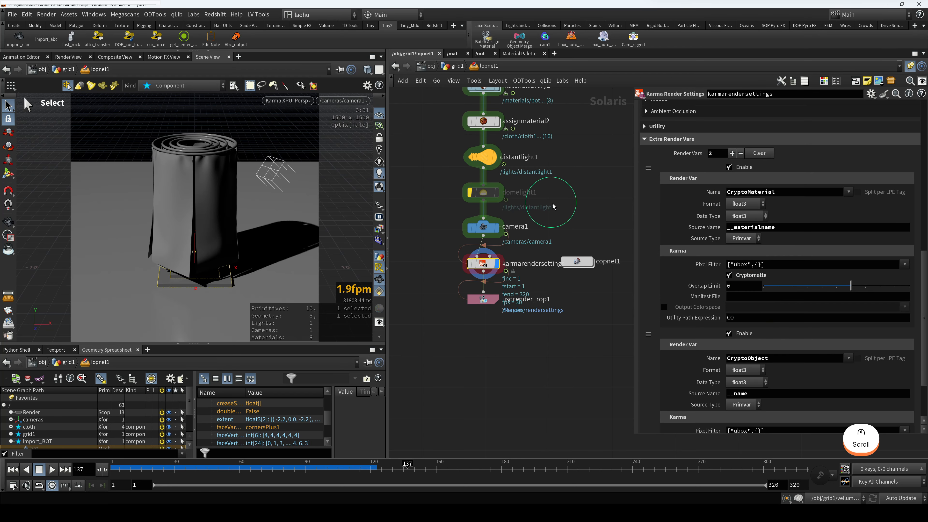
middle_click_drag(555, 205, 563, 228)
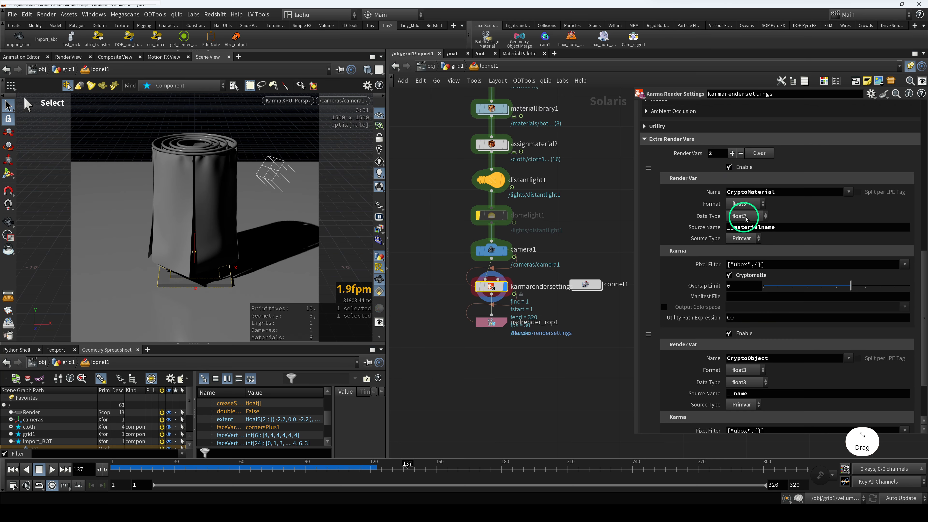
left_click_drag(772, 194, 682, 195)
left_click(738, 193)
left_click(601, 218)
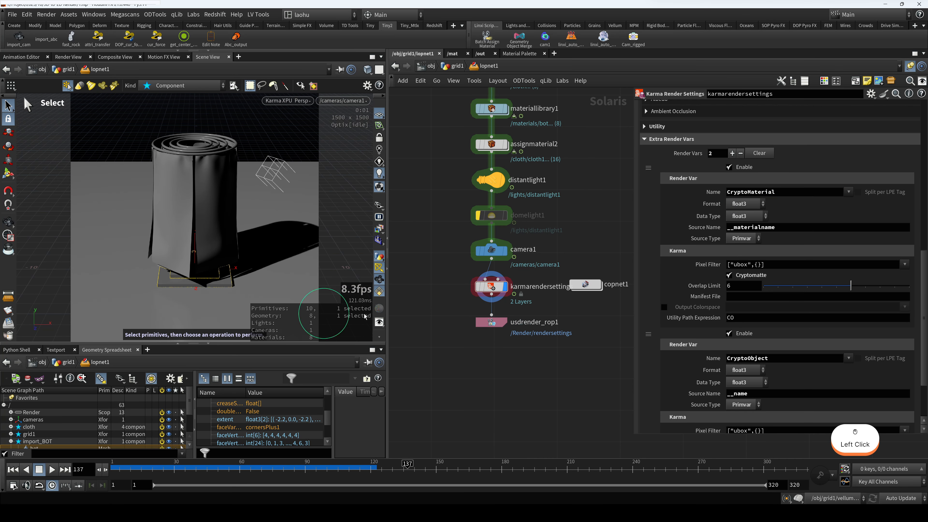
scroll(698, 335, "down", 2)
scroll(698, 329, "up", 4)
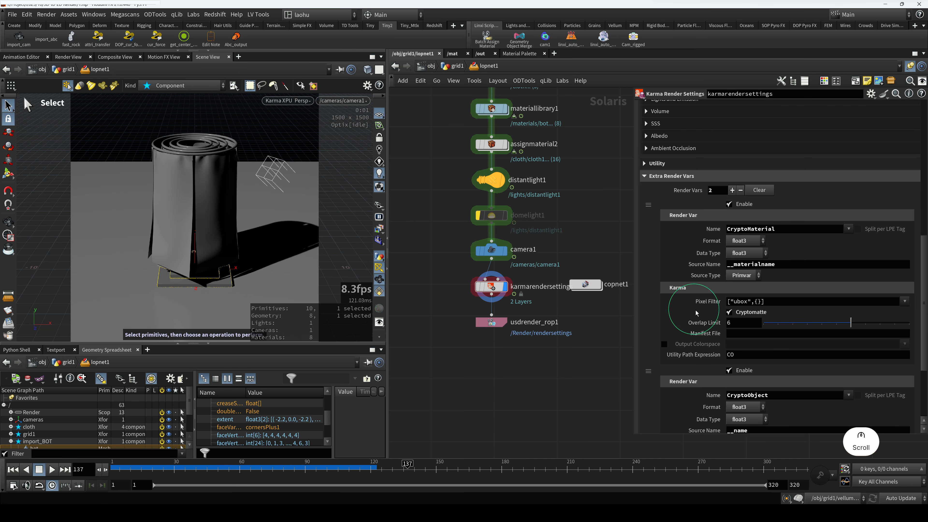
left_click(650, 214)
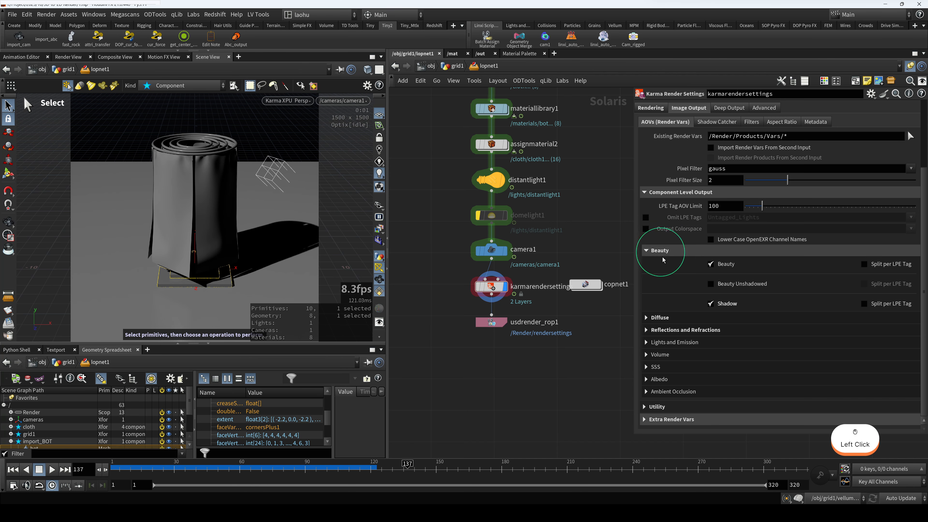
Review the Utility AOVs for depth, smooth normal and facing ratio and collapse their section
left_click(656, 408)
scroll(704, 332, "down", 2)
scroll(705, 332, "down", 3)
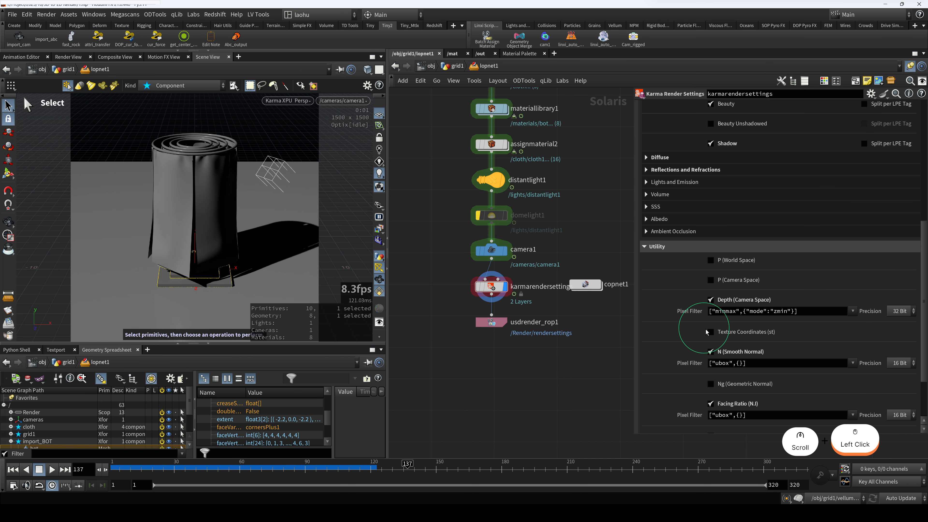
scroll(725, 301, "down", 2)
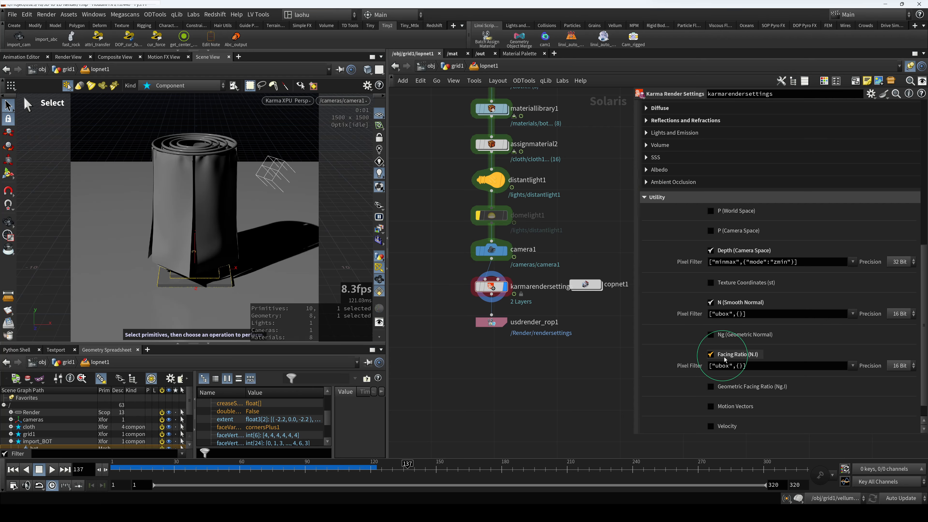
left_click(657, 197)
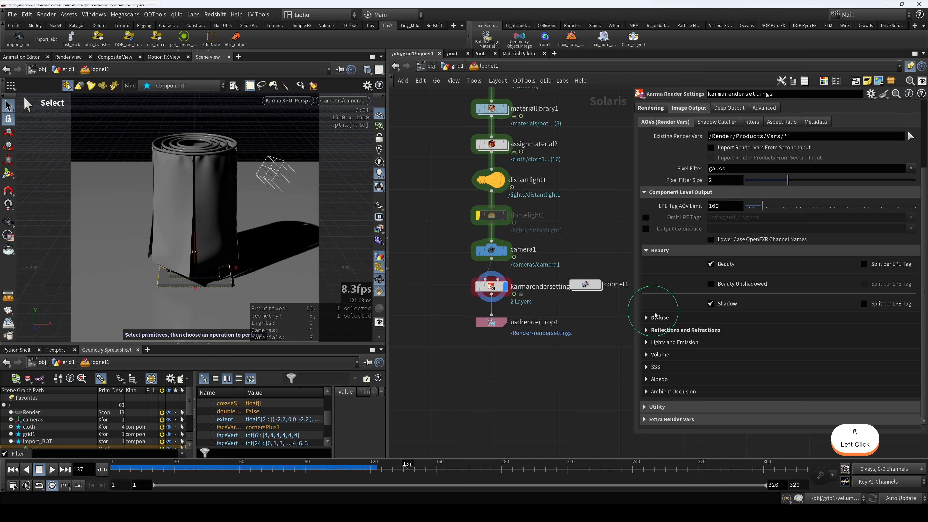
Preview the shadow and combineddiffuse render outputs in the viewport
middle_click_drag(554, 317, 532, 305)
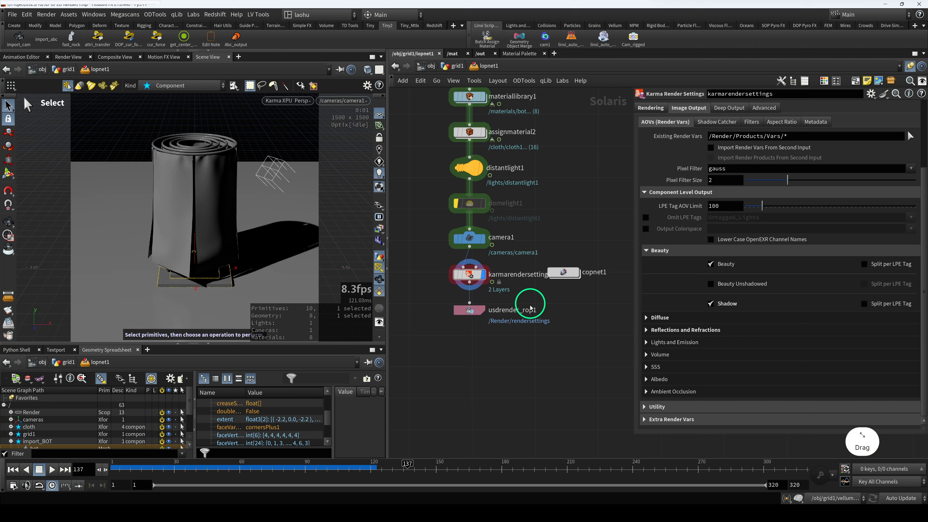
left_click(464, 272)
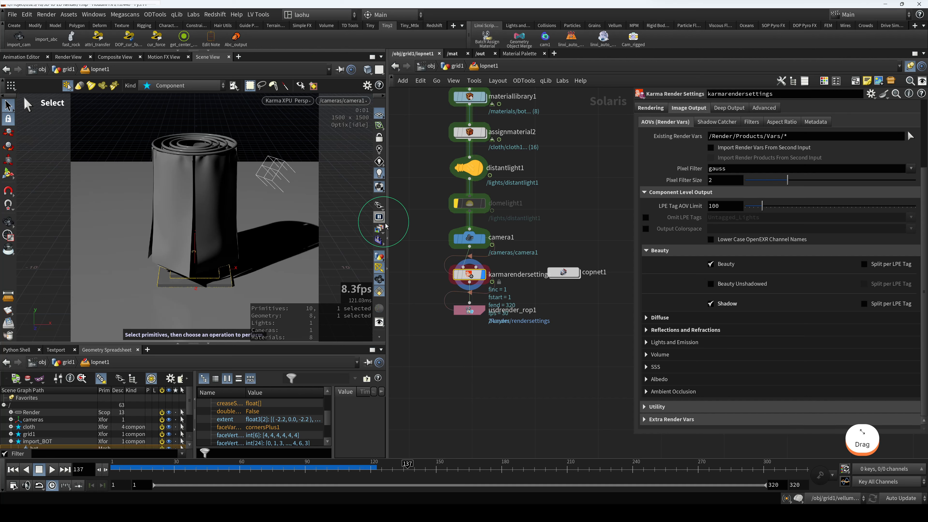
left_click(379, 229)
left_click(399, 250)
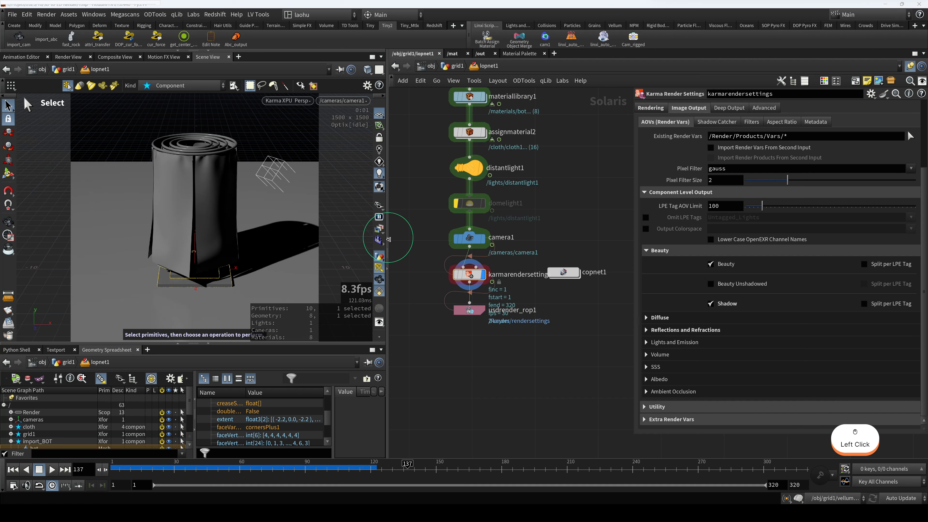
left_click(379, 229)
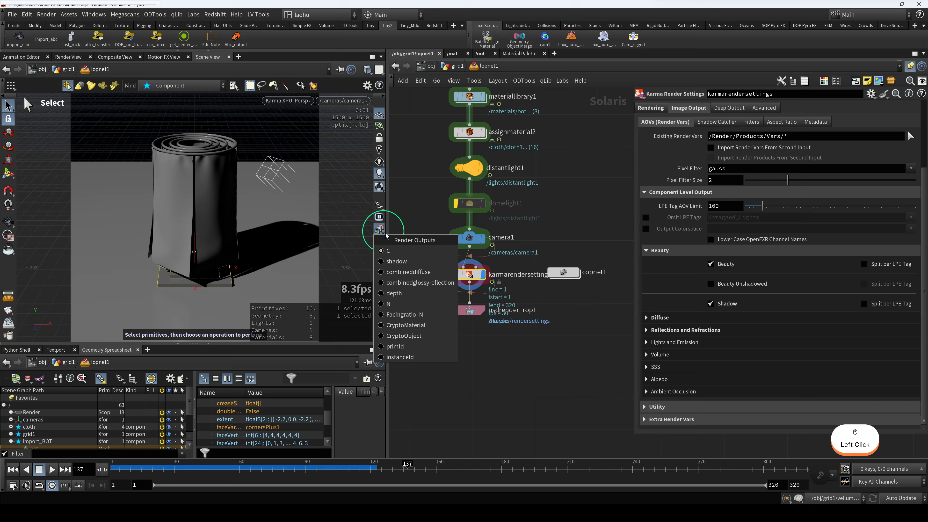
left_click(403, 261)
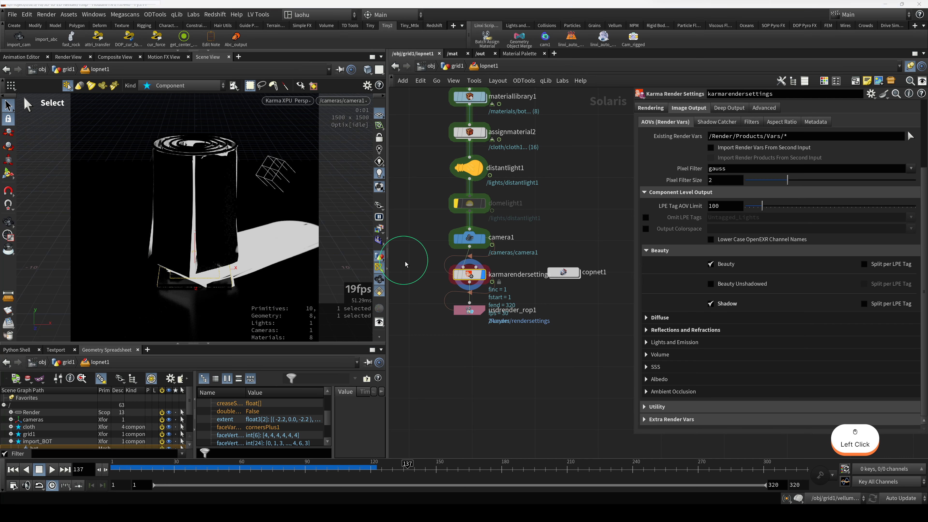
left_click(380, 226)
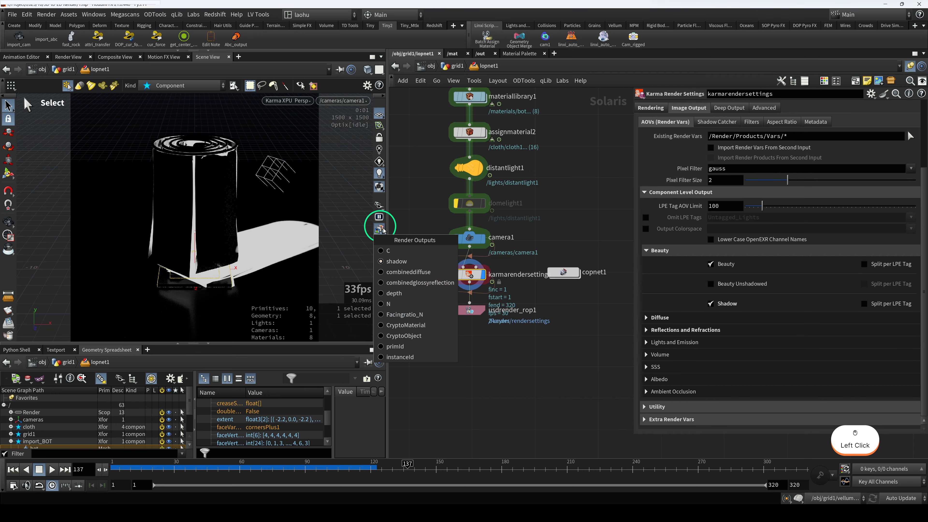
left_click(409, 272)
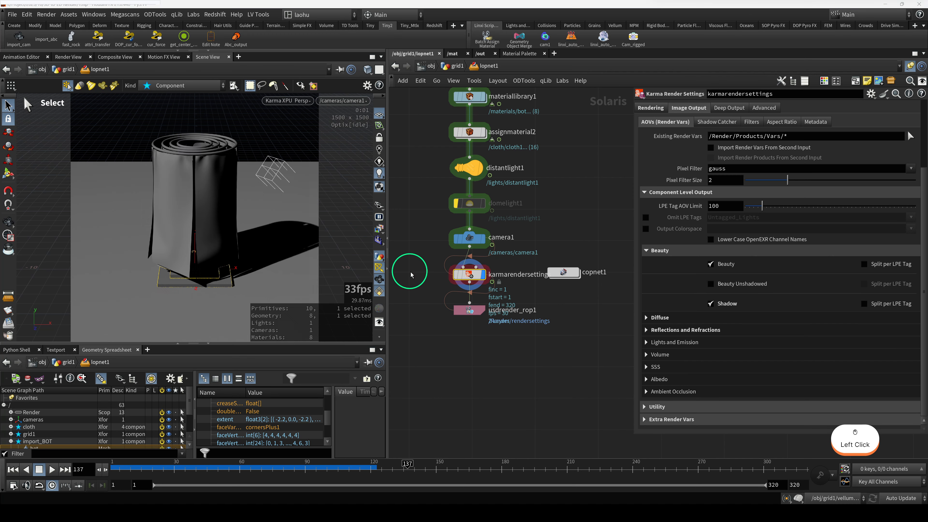
Preview the combinedglossyreflection and depth render outputs in the viewport
left_click(380, 240)
left_click(414, 288)
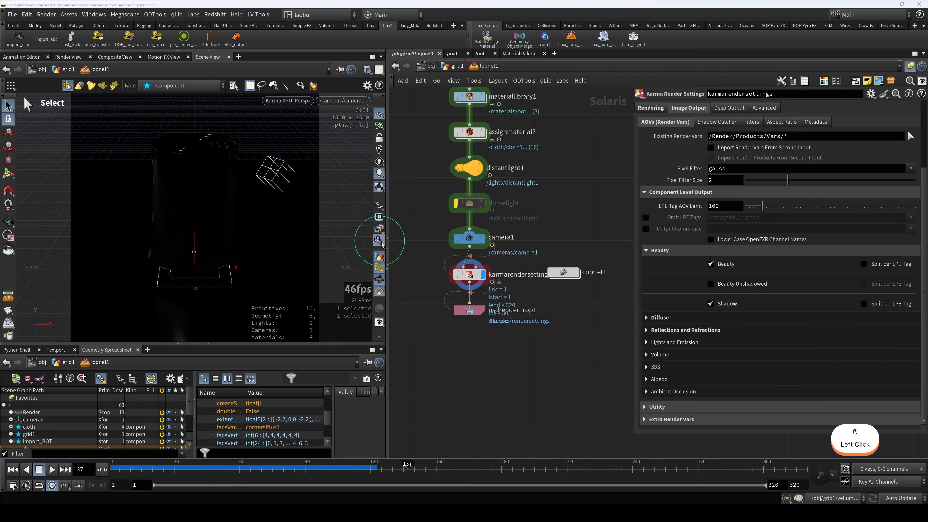
left_click(377, 230)
left_click(411, 294)
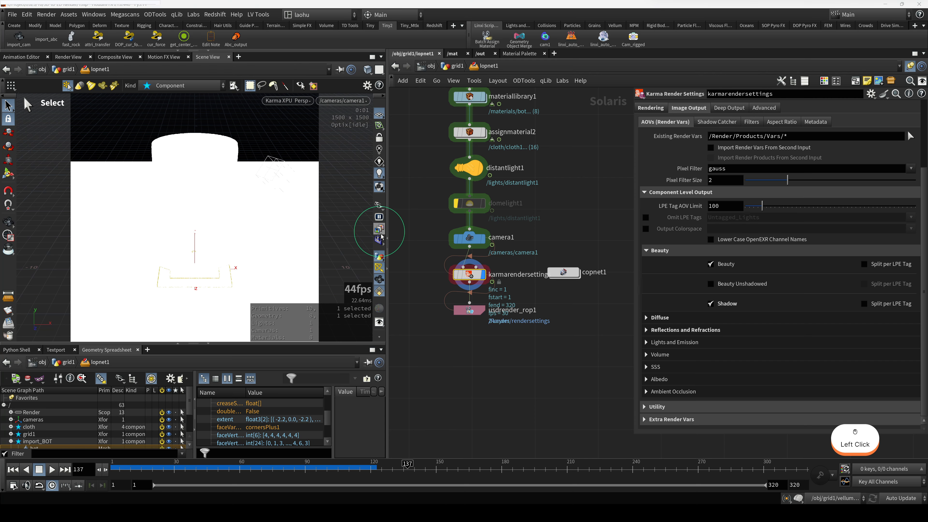
Preview the N and CryptoMaterial render outputs in the viewport
left_click(380, 239)
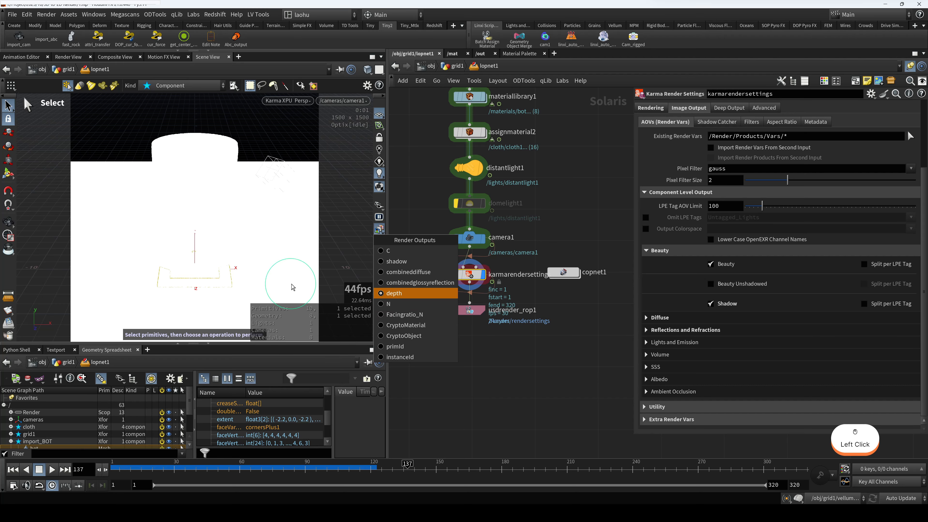
left_click(412, 221)
left_click(381, 228)
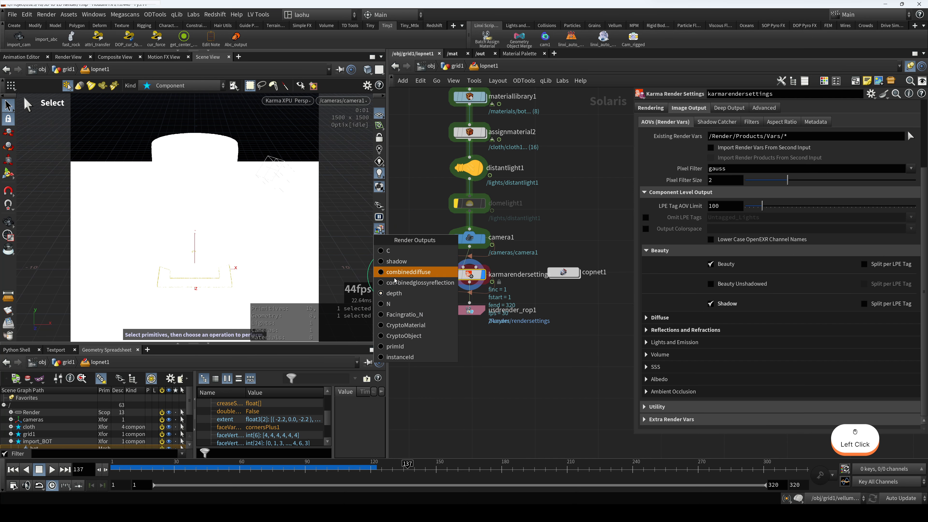
left_click(395, 304)
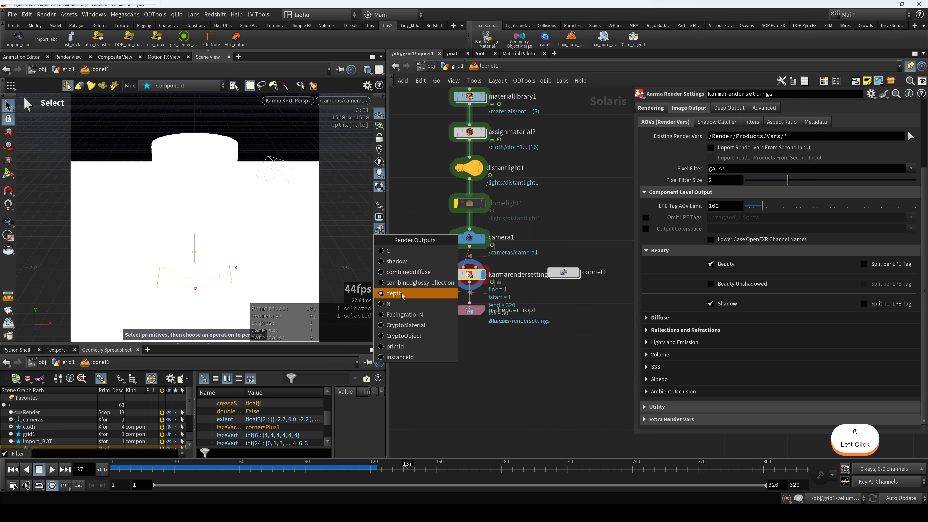
left_click(380, 229)
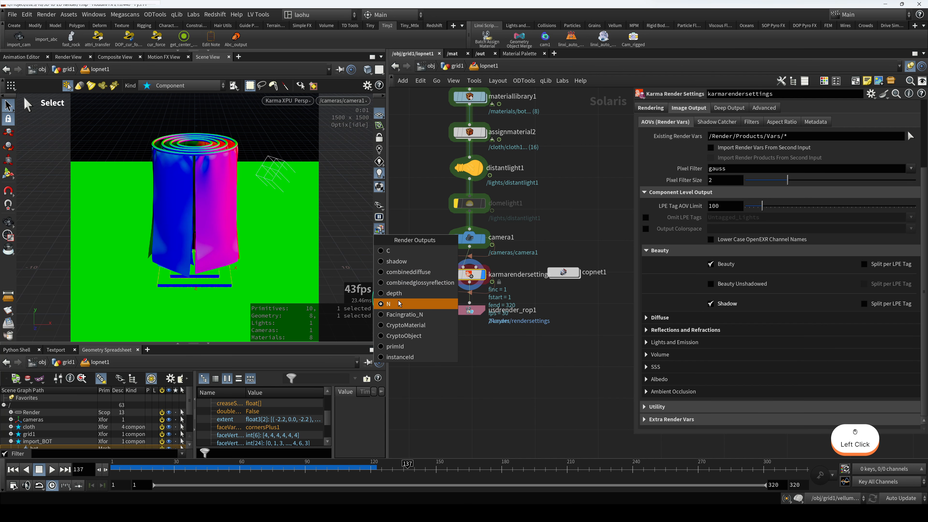
left_click(404, 326)
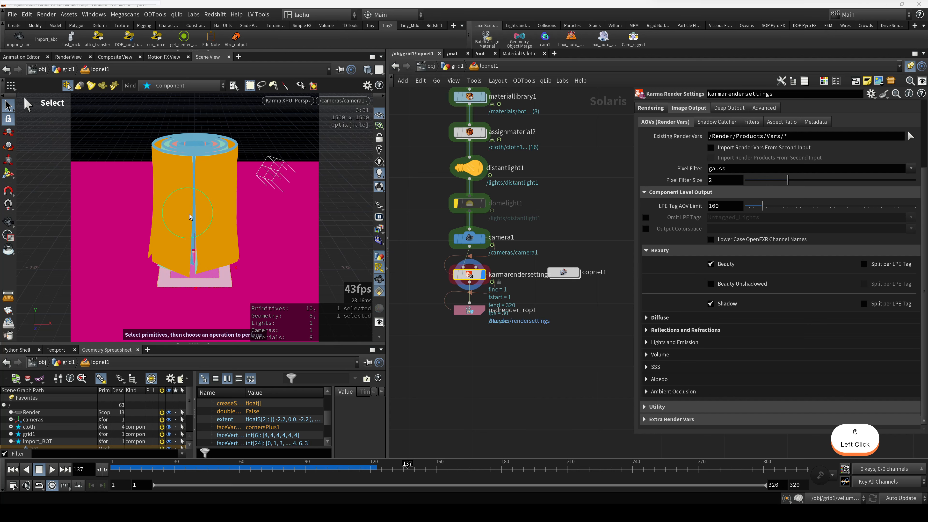
Set the viewport's render output back to C and save the scene file
left_click(380, 231)
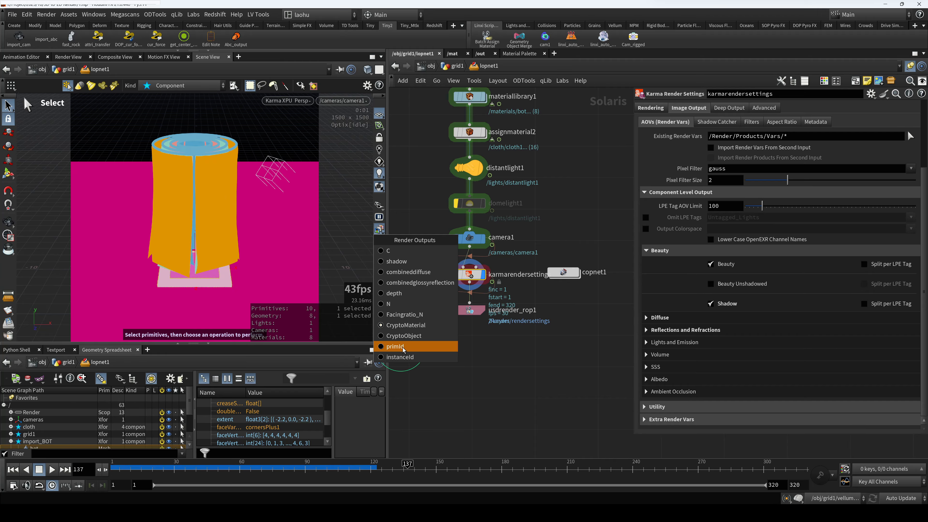
left_click(398, 250)
key("ctrl+s")
left_click(564, 340)
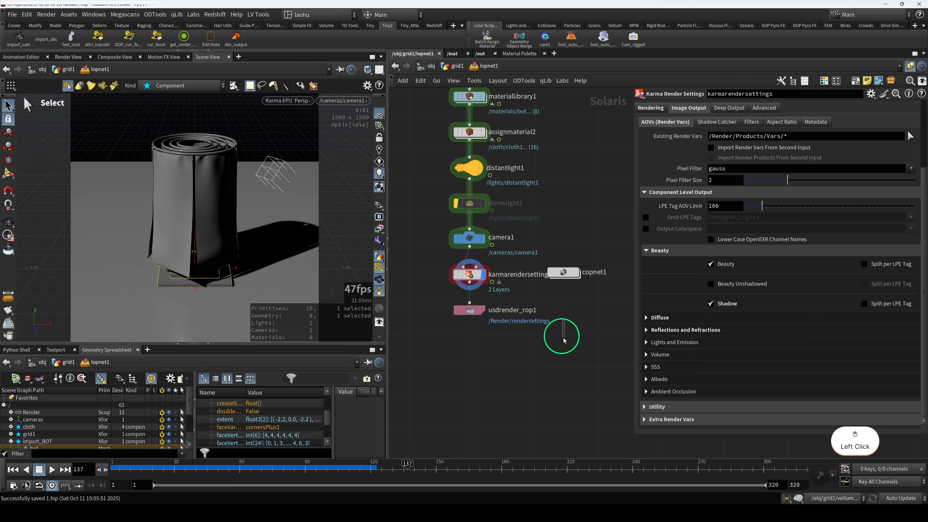
key("Tab")
type("copn")
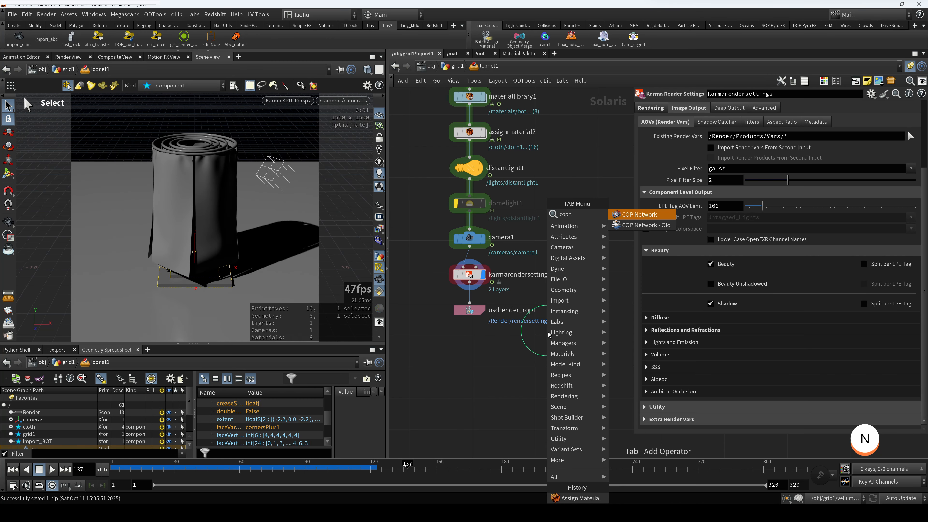
key("Return")
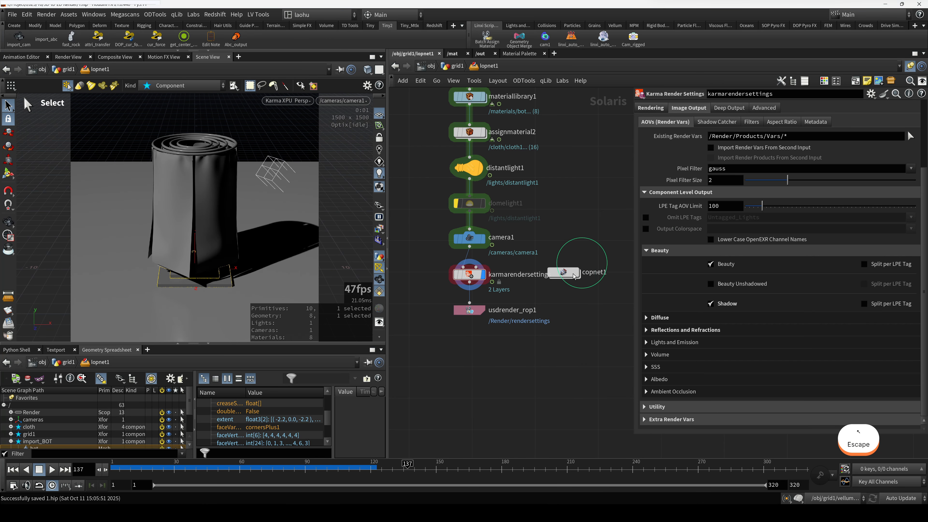
Go inside copnet1 and add a Slap Comp Block in the empty space above the existing node networks
left_click(560, 269)
scroll(533, 288, "down", 1)
scroll(532, 285, "down", 3)
middle_click_drag(523, 276, 488, 314)
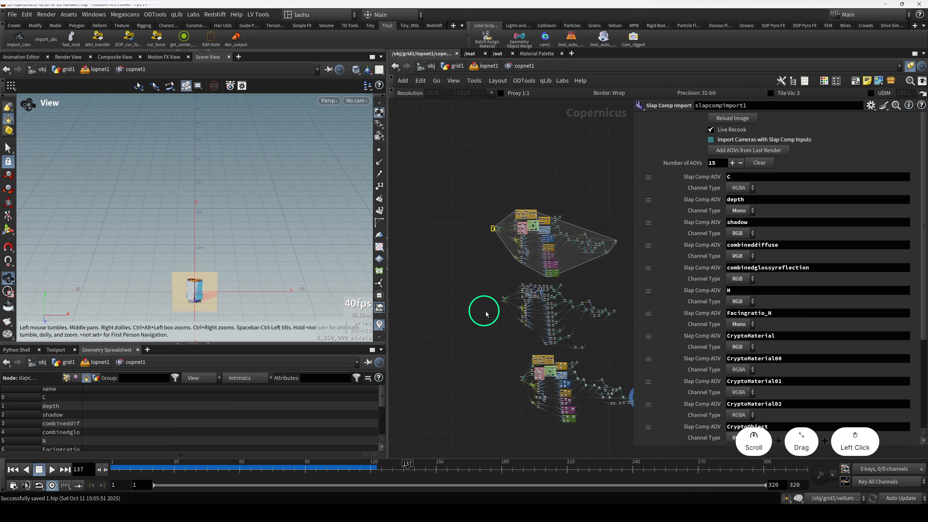
scroll(488, 227, "up", 4)
middle_click_drag(499, 150, 482, 206)
left_click(484, 190)
key("Tab")
type("s")
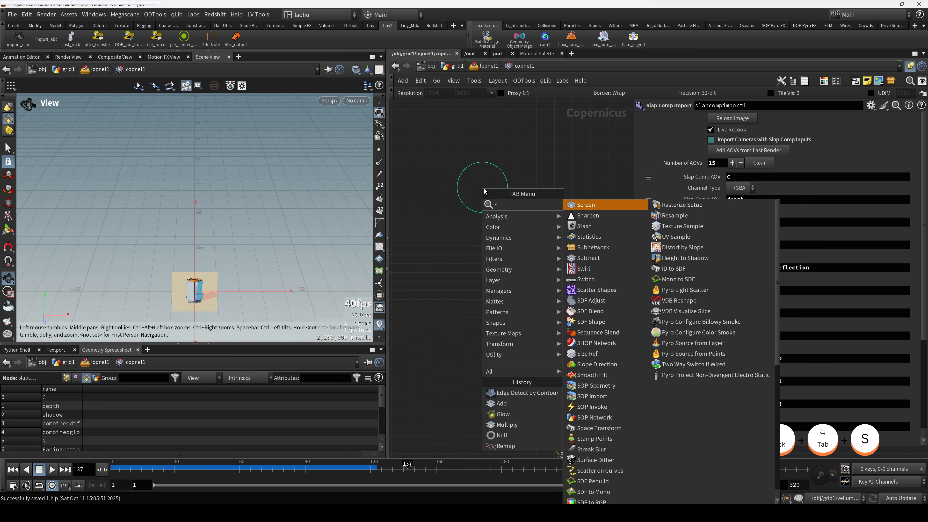
type("la")
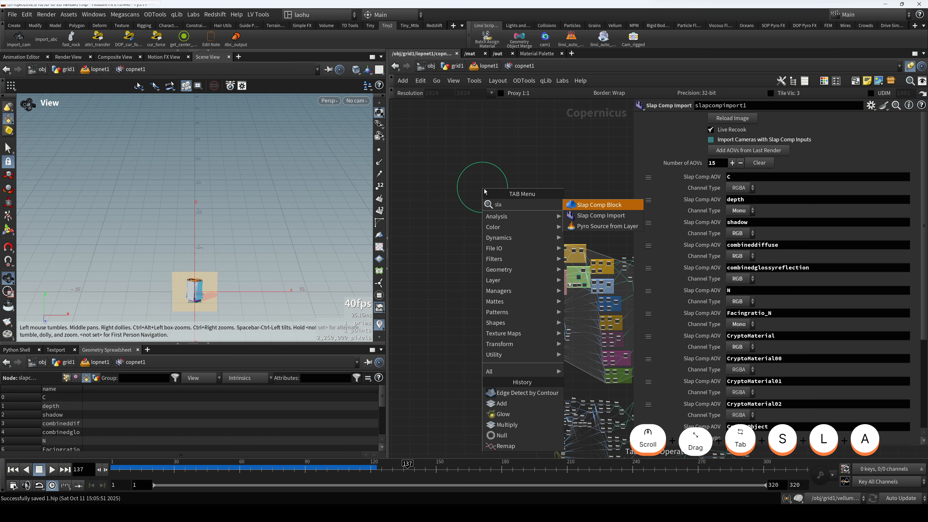
key("Return")
Move the new block's block_end1 well away from block_begin1 to make room for nodes between them
scroll(477, 158, "up", 3)
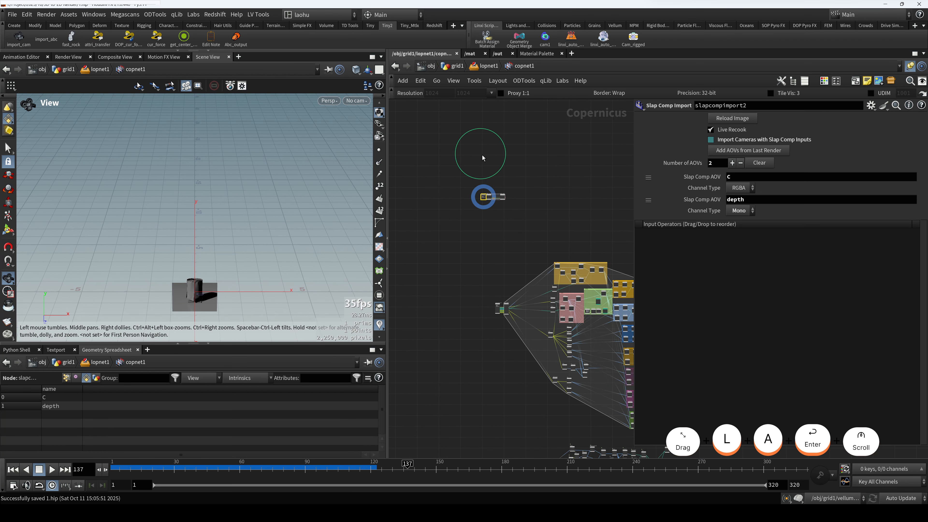
scroll(478, 223, "up", 1)
left_click_drag(483, 210, 601, 273)
middle_click_drag(575, 273, 504, 245)
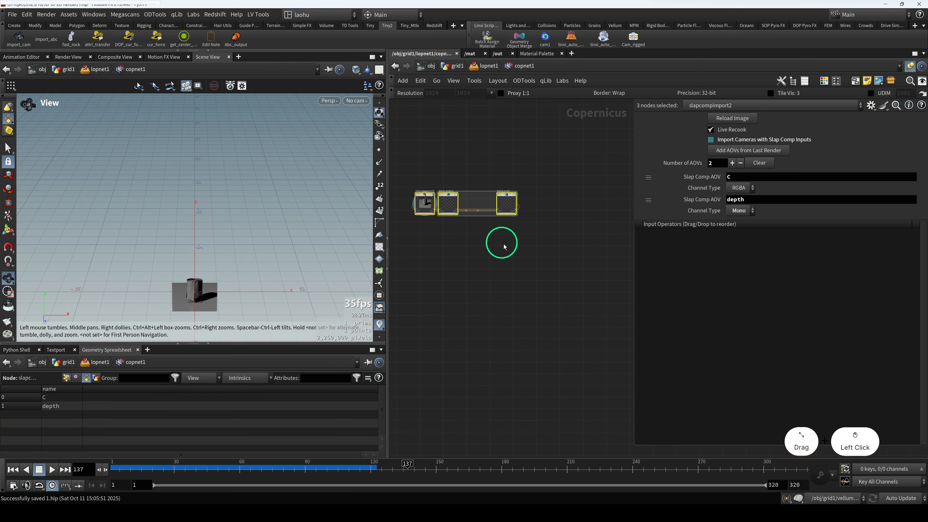
scroll(503, 245, "up", 1)
left_click_drag(526, 253, 602, 186)
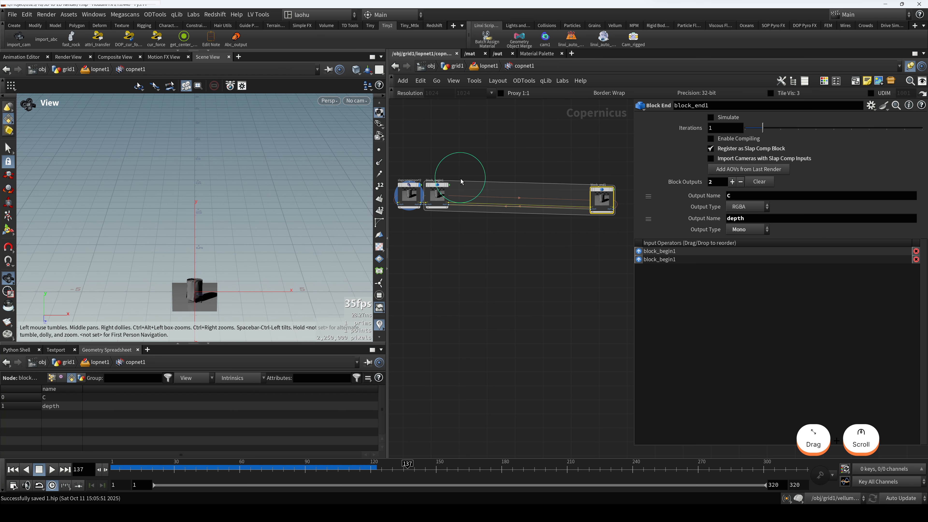
Add the AOVs from the last render to slapcompimport2
left_click_drag(406, 165, 435, 227)
middle_click_drag(435, 237, 508, 243)
left_click_drag(485, 189, 444, 217)
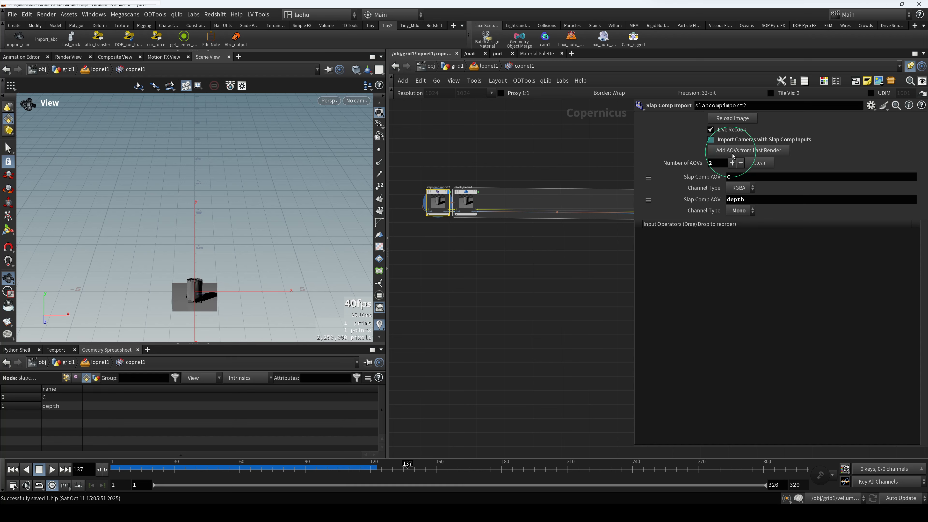
left_click(762, 151)
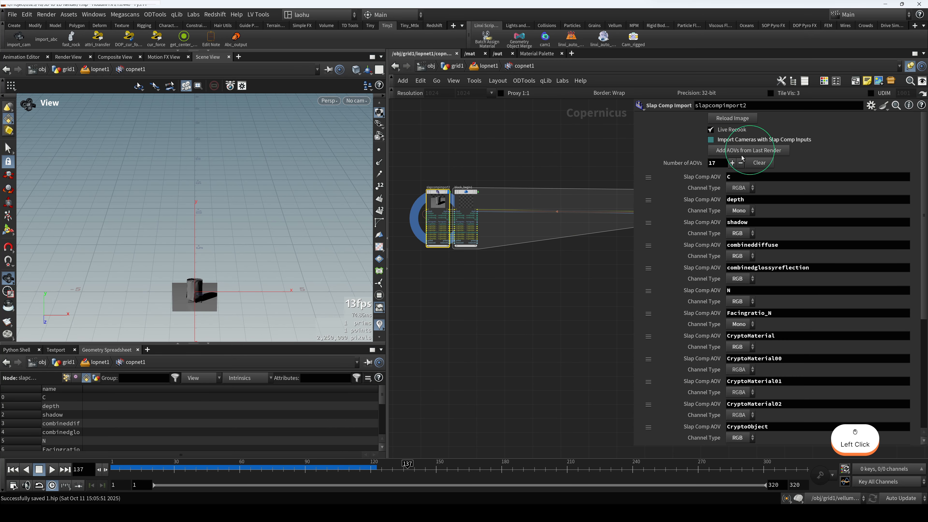
Examine the imported render image in the perspective, top and front views and check the viewport's camera options
left_click_drag(292, 283, 271, 236)
key("space+1")
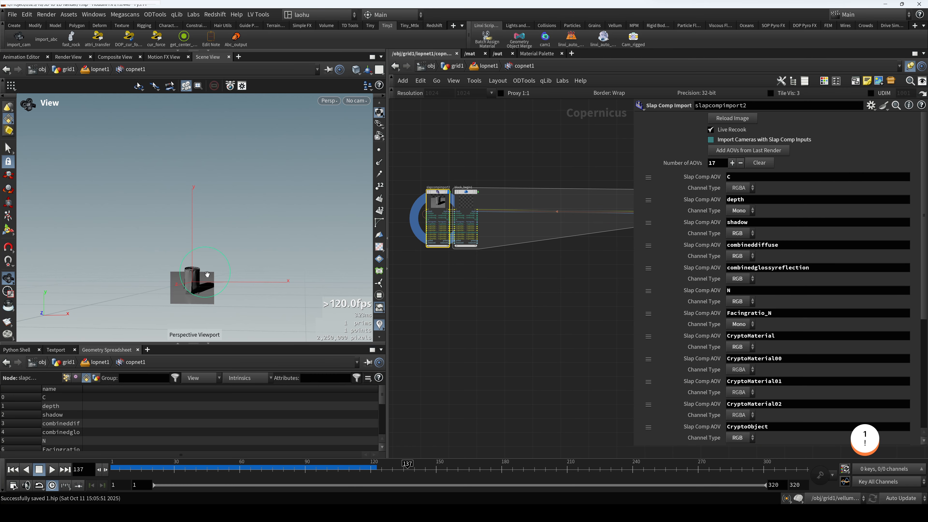
left_click_drag(208, 274, 233, 249)
scroll(197, 249, "up", 3)
key("space+2")
key("space+3")
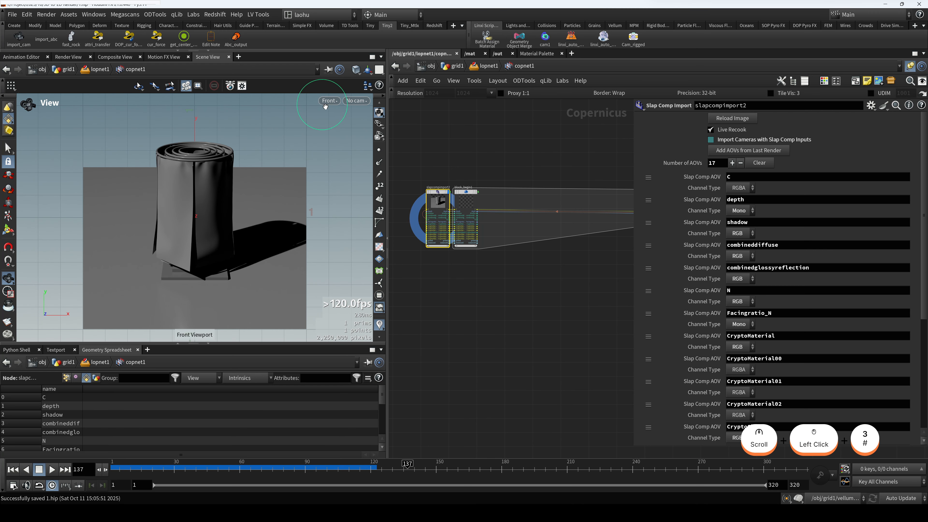
key("space+2")
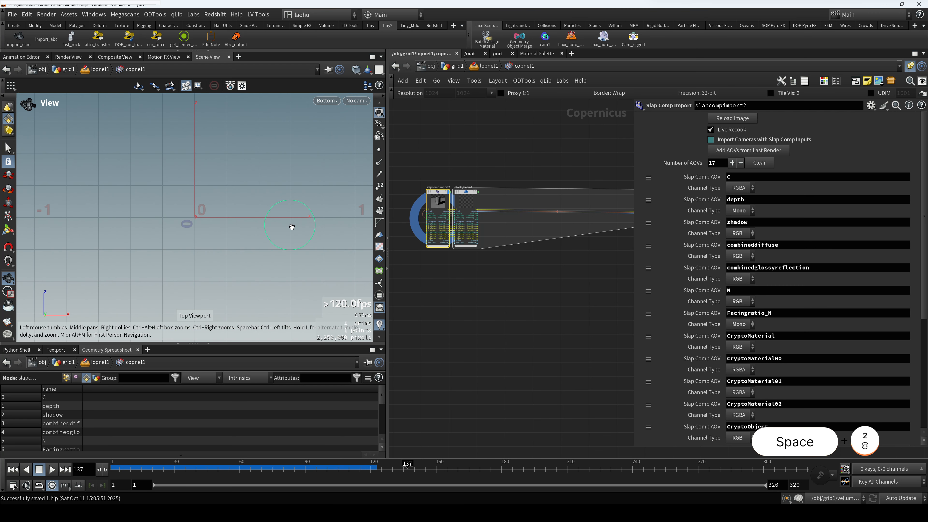
key("space+1")
key("space+2")
key("space+3")
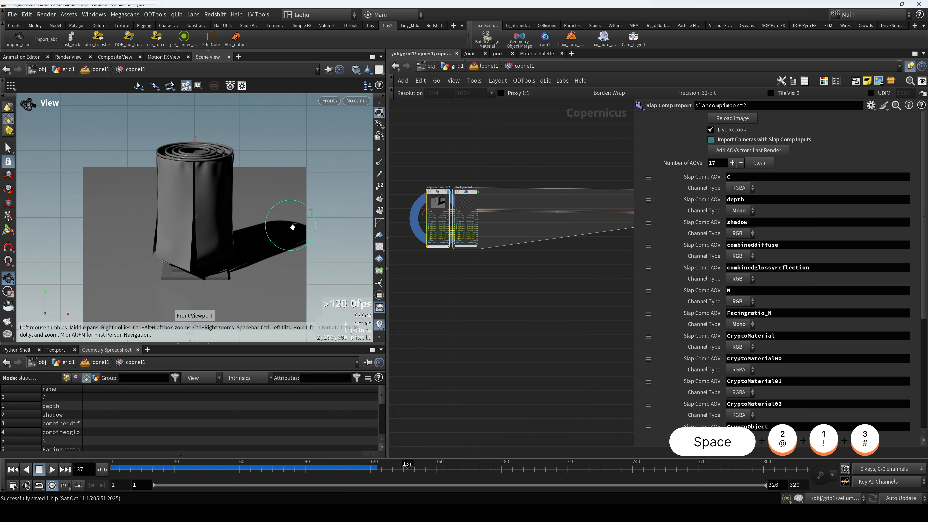
scroll(262, 227, "down", 2)
left_click_drag(252, 240, 246, 222)
scroll(463, 254, "up", 3)
left_click(357, 103)
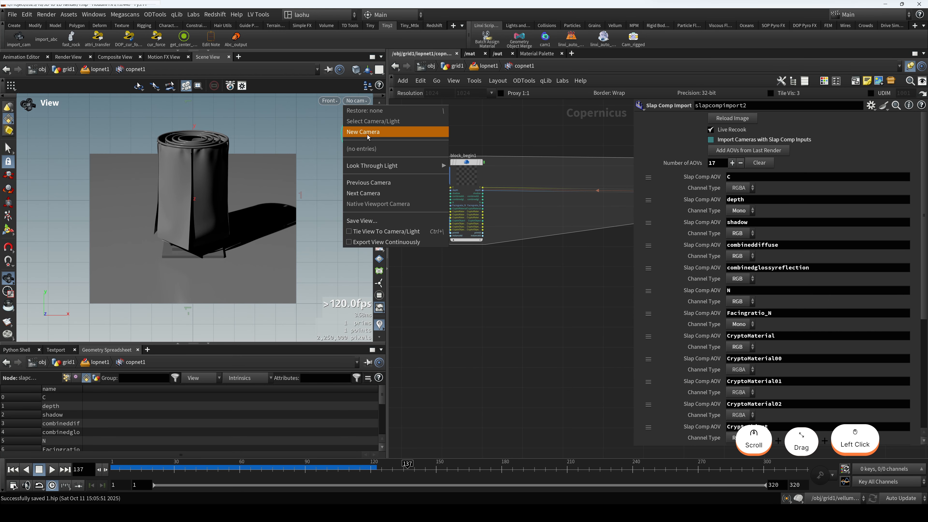
left_click(382, 133)
Return to lopnet1, orbit the Solaris view away from camera1, and check the live import in copnet1
left_click(480, 70)
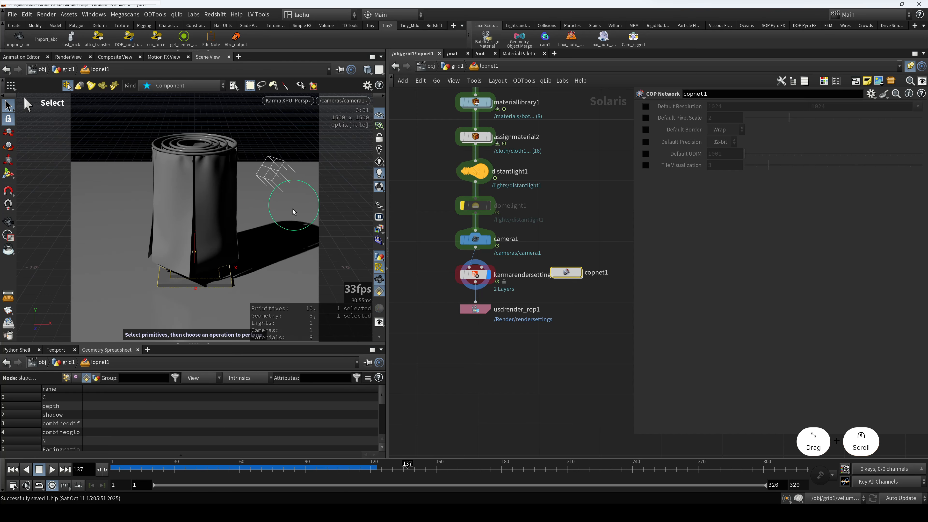
left_click_drag(451, 237, 534, 227)
left_click(509, 233)
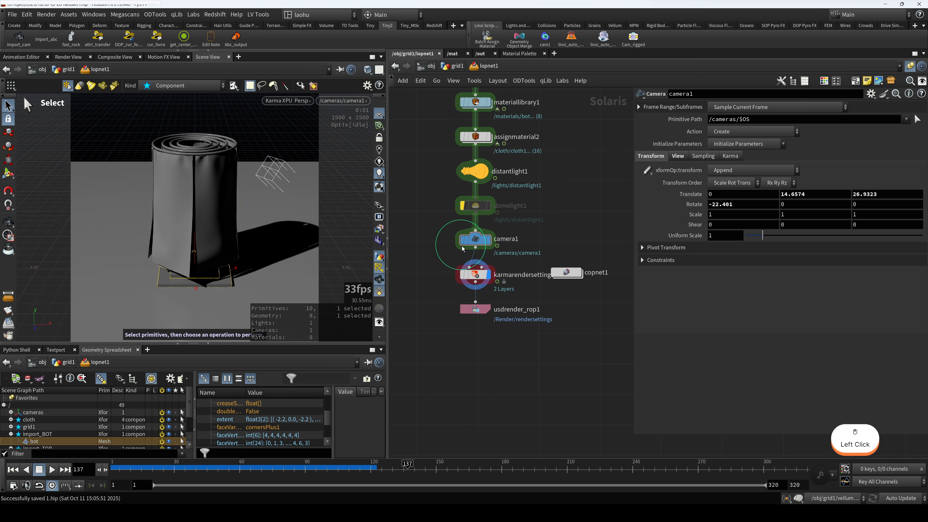
key("alt")
left_click_drag(249, 211, 210, 234, "alt")
double_click(562, 273)
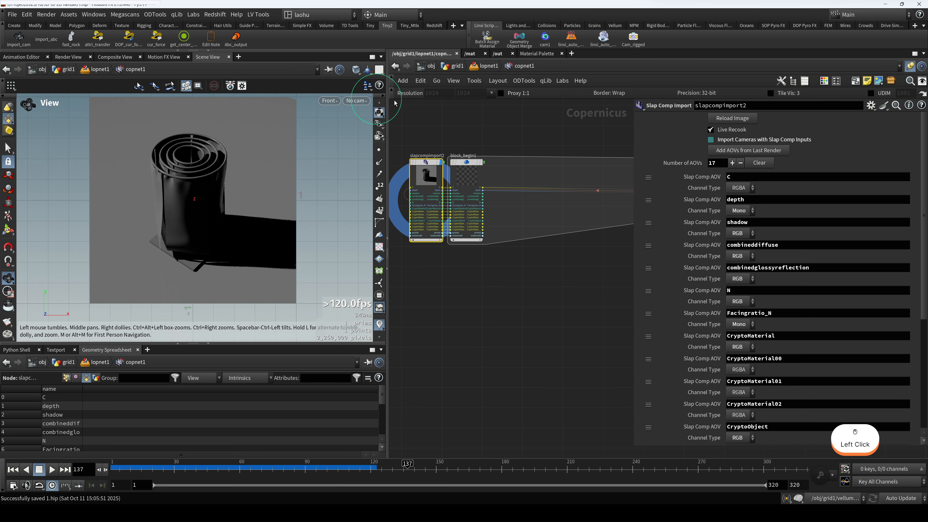
Return to lopnet1 and look through /cameras/camera1 again in the Solaris viewport
left_click(486, 66)
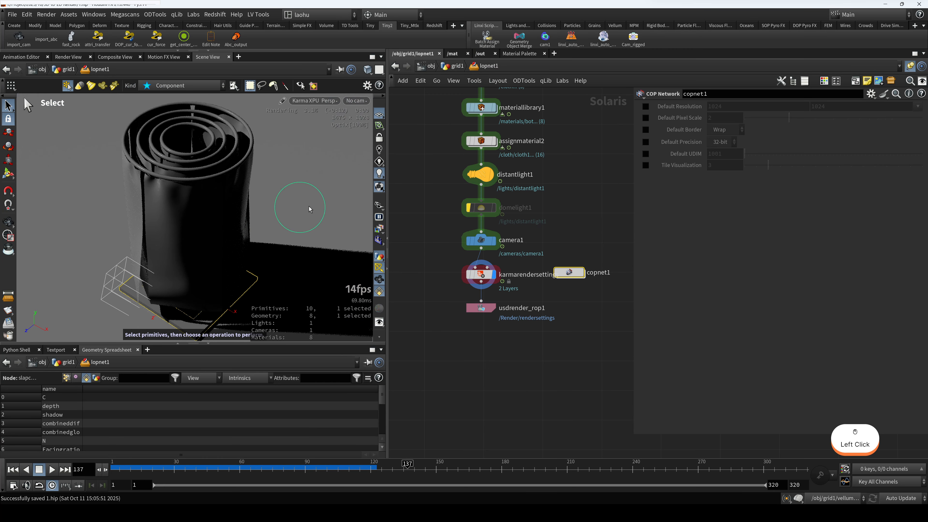
left_click(449, 235)
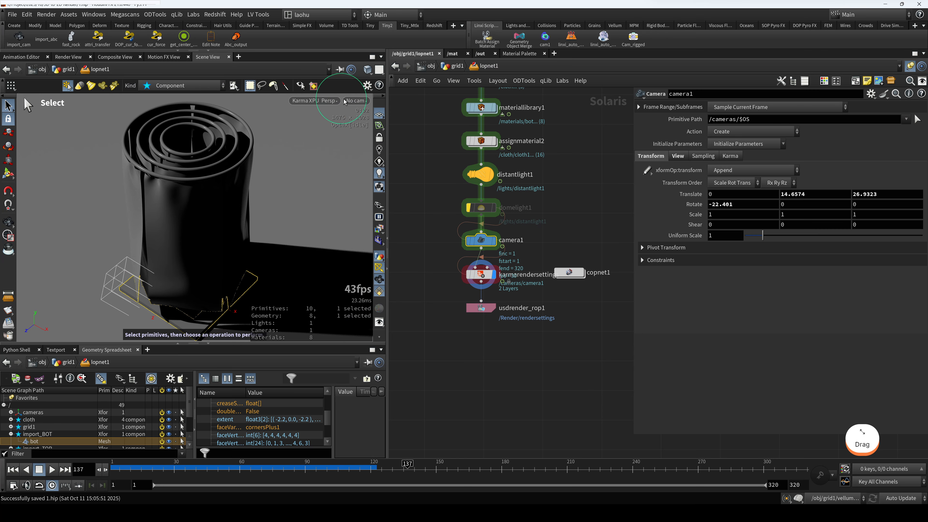
left_click(354, 101)
left_click(371, 121)
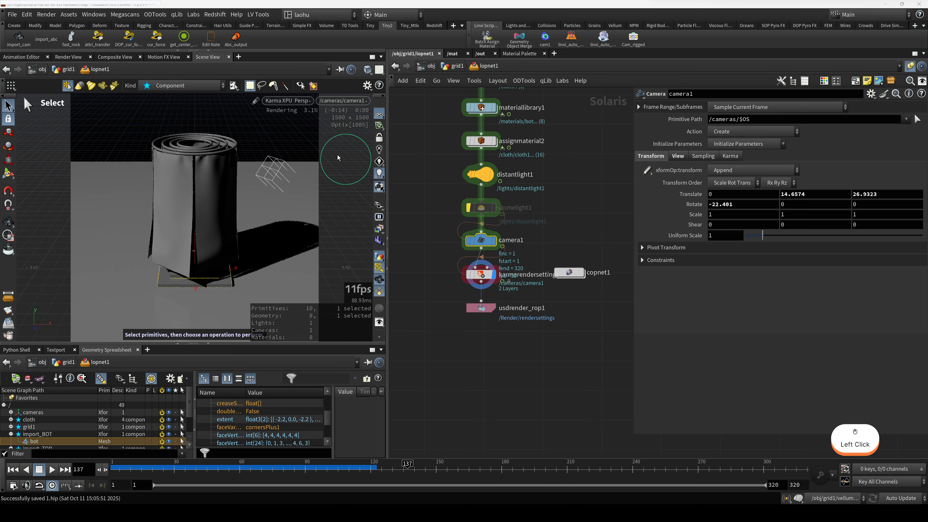
Reopen copnet1 and review the AOV list of slapcompimport2 and the outputs of block_begin1
double_click(569, 273)
scroll(516, 266, "down", 3)
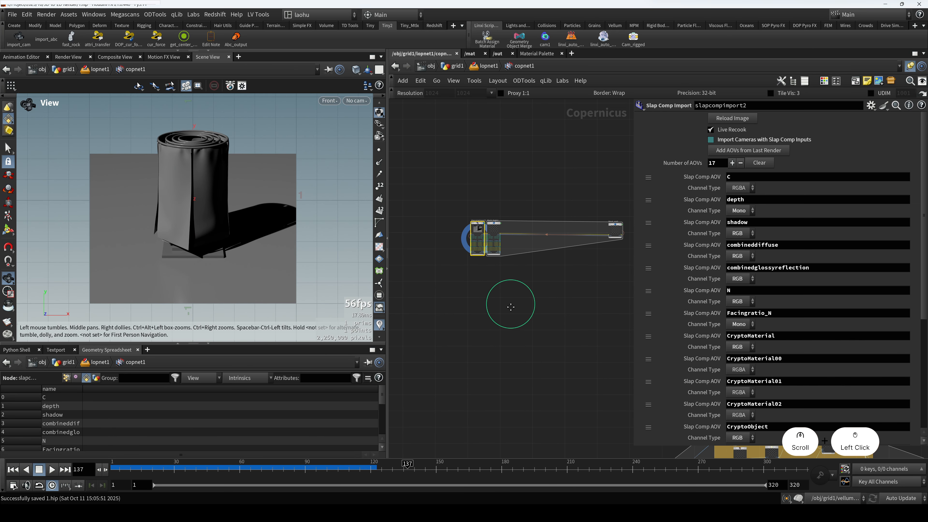
middle_click_drag(501, 299, 489, 274)
scroll(489, 274, "up", 2)
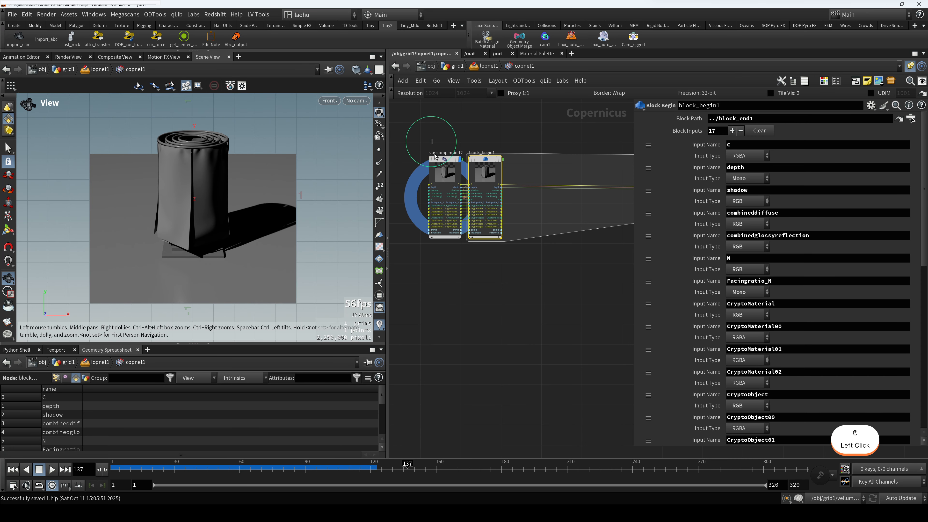
scroll(761, 216, "down", 5)
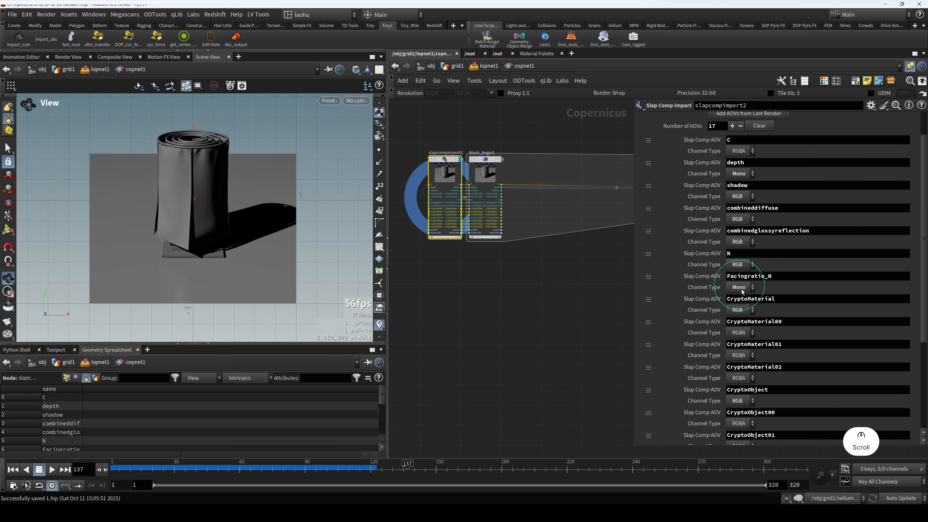
scroll(497, 216, "up", 2)
scroll(496, 215, "up", 2)
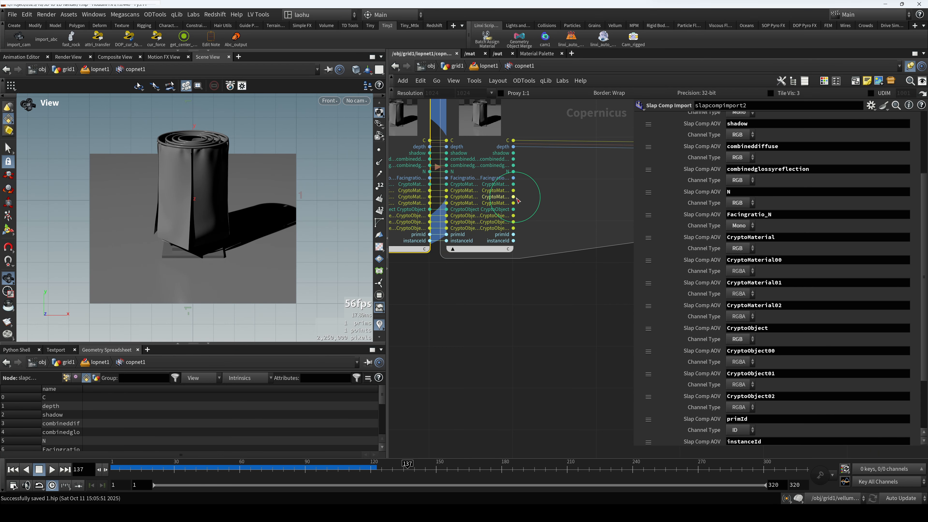
scroll(516, 198, "down", 4)
scroll(489, 220, "up", 2)
middle_click_drag(559, 216, 496, 212)
scroll(496, 212, "up", 2)
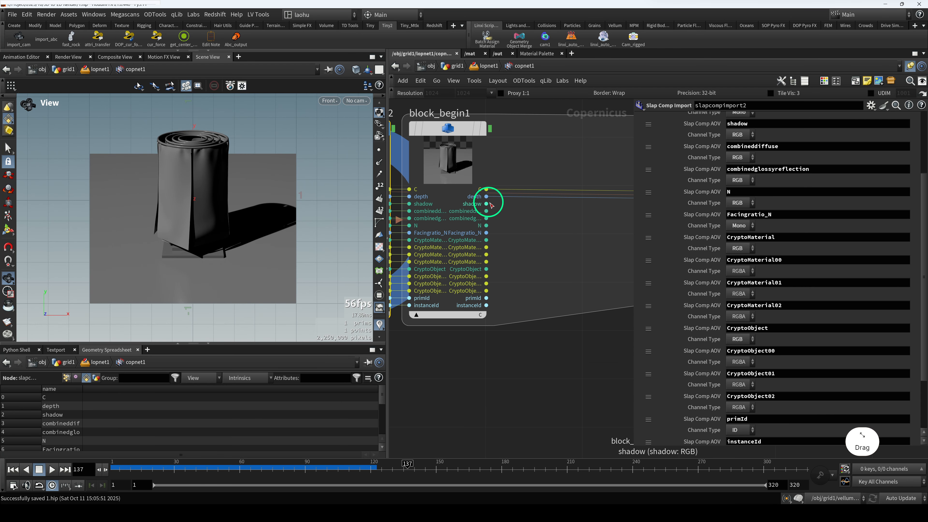
Cut the depth wire running from block_begin1 to block_end1, leaving only the C connection
key("y")
left_click_drag(527, 208, 528, 195)
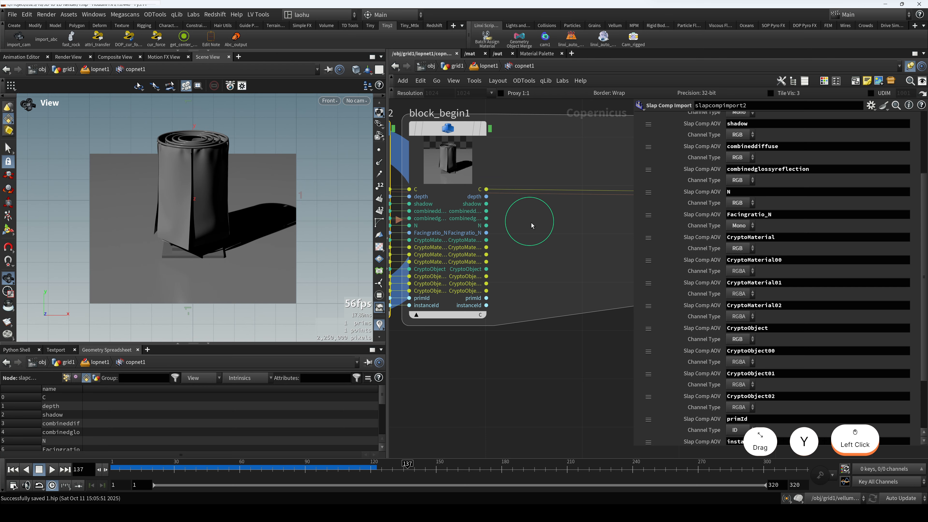
scroll(510, 218, "down", 5)
middle_click_drag(618, 246, 502, 252)
scroll(554, 227, "up", 6)
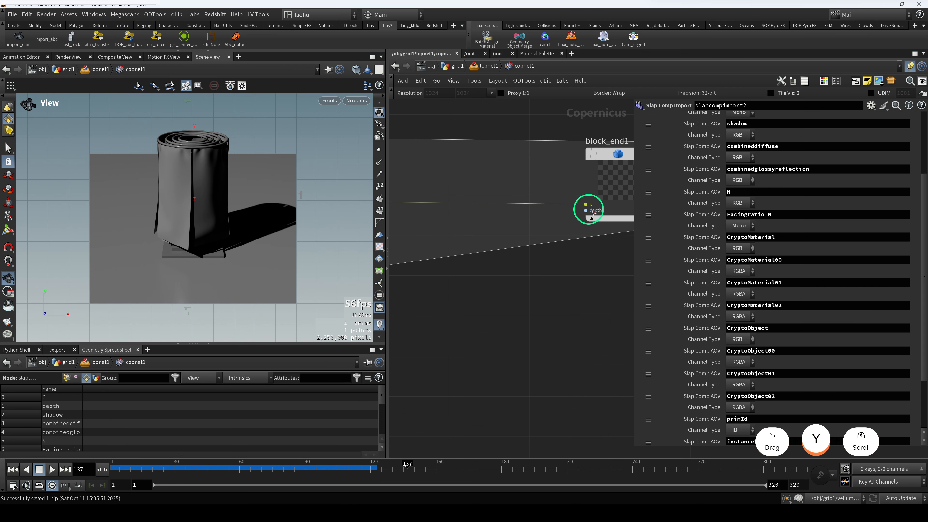
Move slapcompimport2 and block_begin1 together farther away from block_end1 to make room inside the block
scroll(528, 234, "down", 4)
middle_click_drag(398, 243, 549, 248)
scroll(475, 245, "up", 3)
middle_click_drag(457, 239, 547, 230)
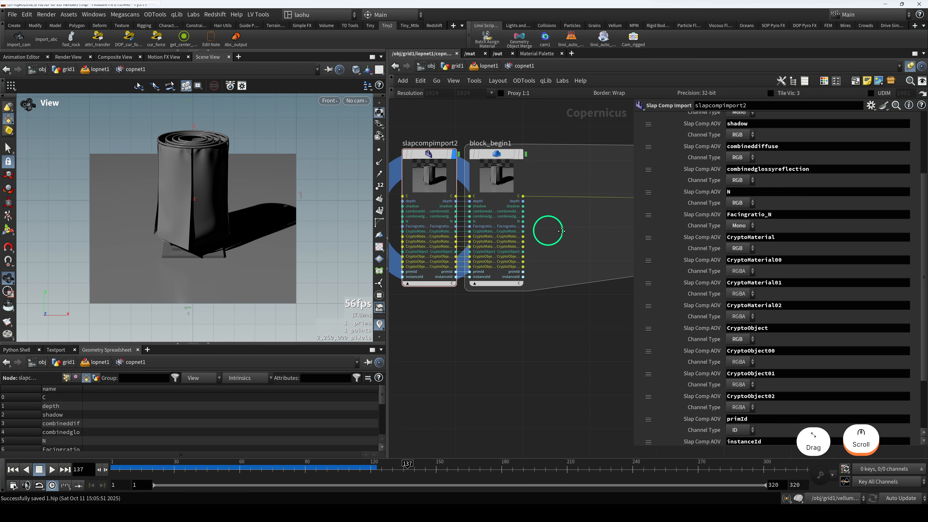
scroll(506, 225, "down", 2)
left_click_drag(492, 311, 442, 149)
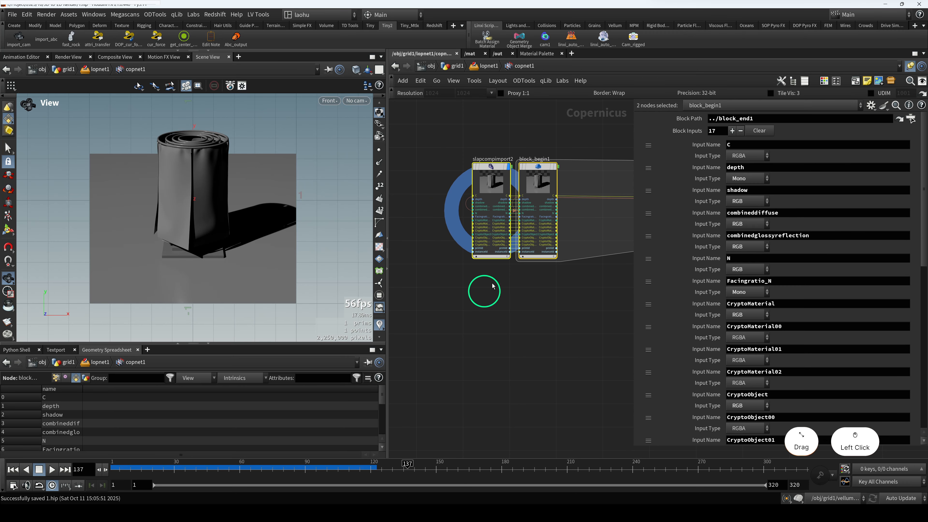
left_click_drag(497, 170, 432, 174)
left_click(508, 280)
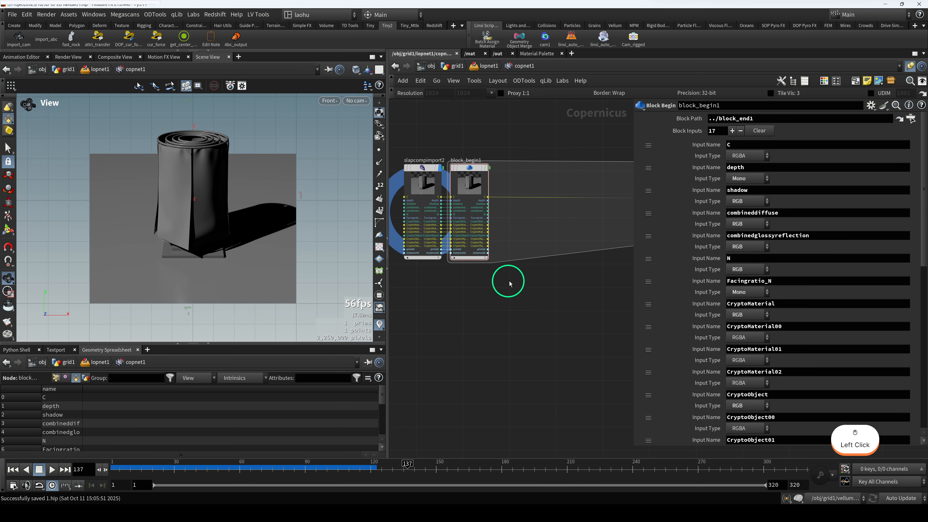
Switch to PotPlayer, examine the toon-shaded cloth in 3to2-audio.mp4 at several moments, and return to Houdini
left_click(395, 513)
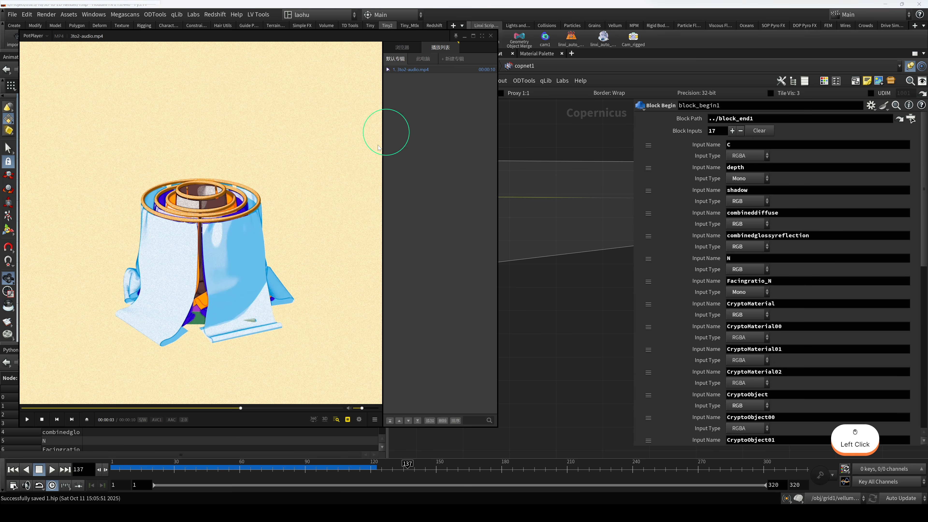
left_click_drag(446, 36, 490, 37)
left_click(152, 410)
left_click(87, 410)
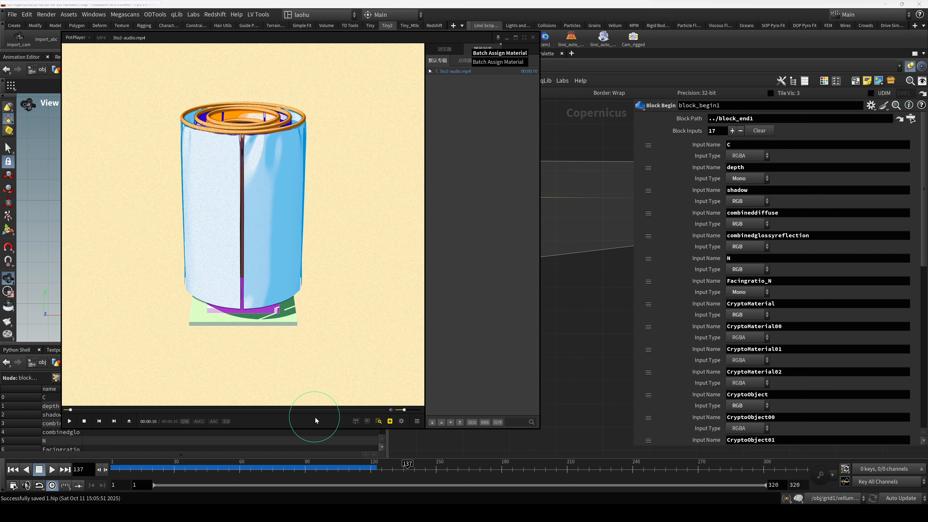
left_click(315, 410)
left_click(346, 409)
left_click(353, 409)
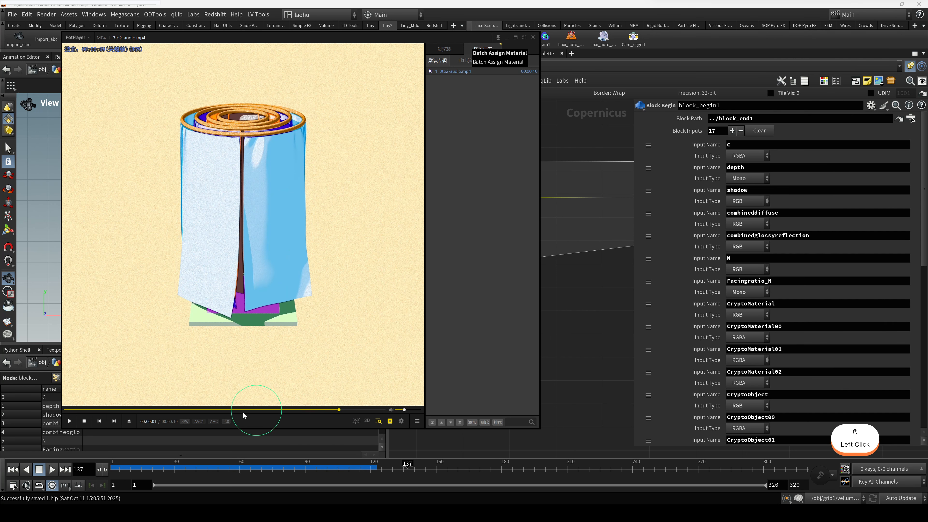
left_click(201, 409)
key("space")
left_click(297, 409)
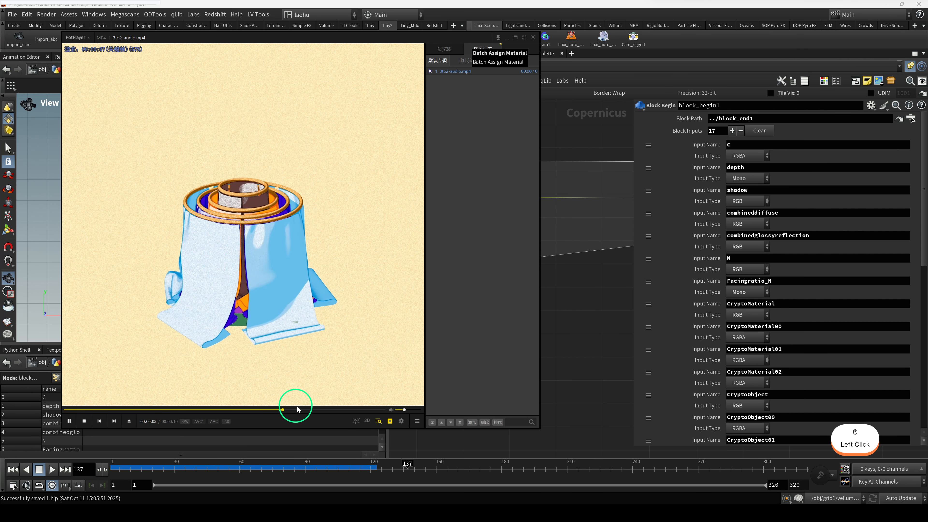
key("space")
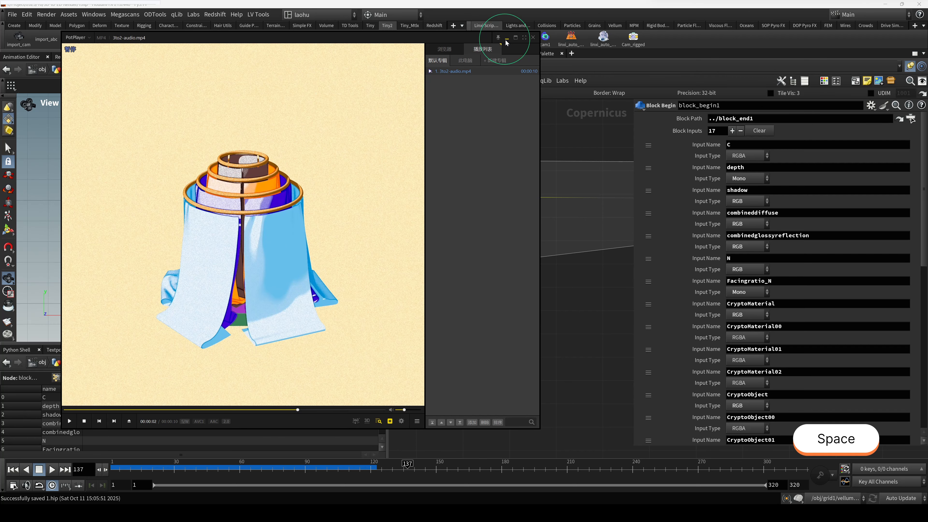
left_click_drag(507, 43, 523, 40)
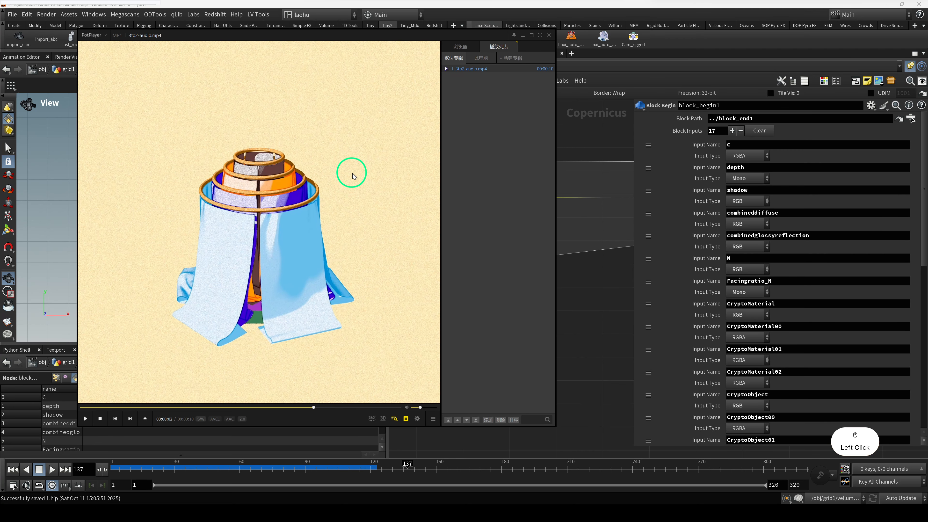
left_click(522, 36)
Add a Null node fed by the combineddiffuse output of block_begin1
scroll(502, 219, "up", 3)
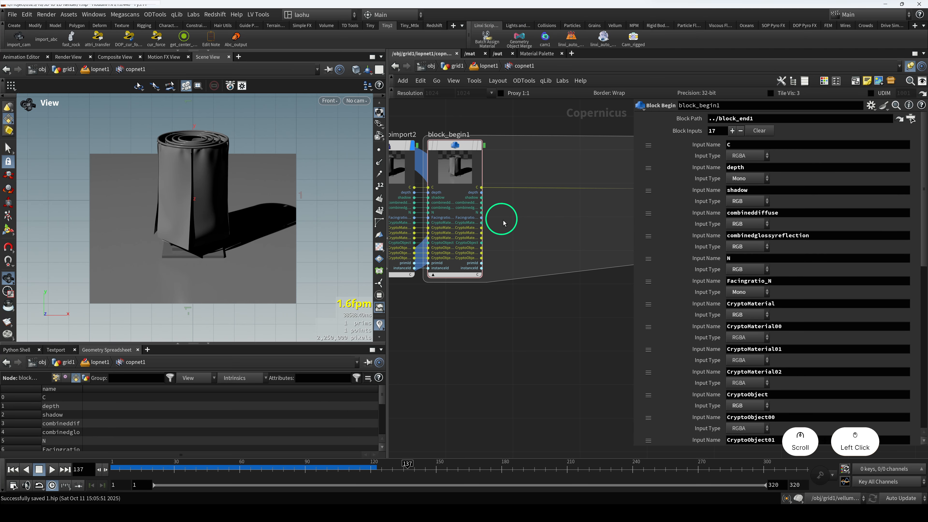
scroll(503, 224, "up", 4)
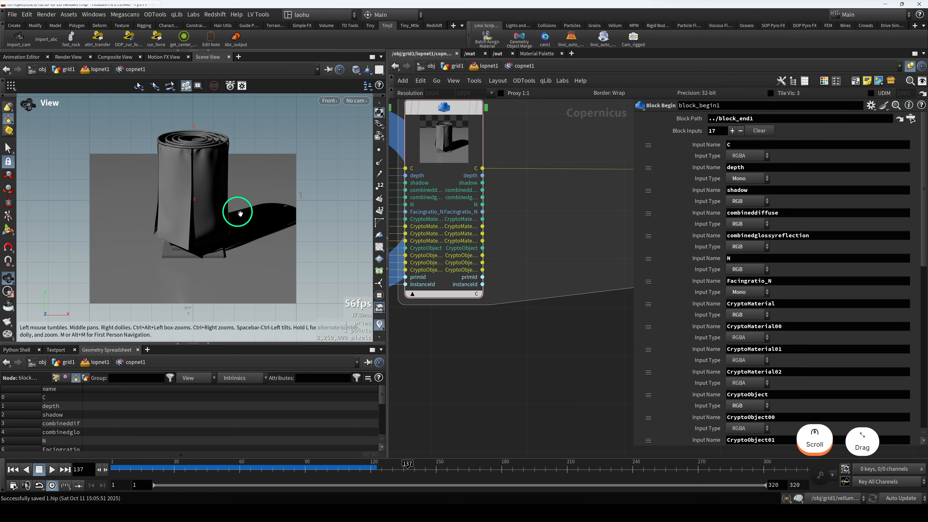
left_click(482, 191)
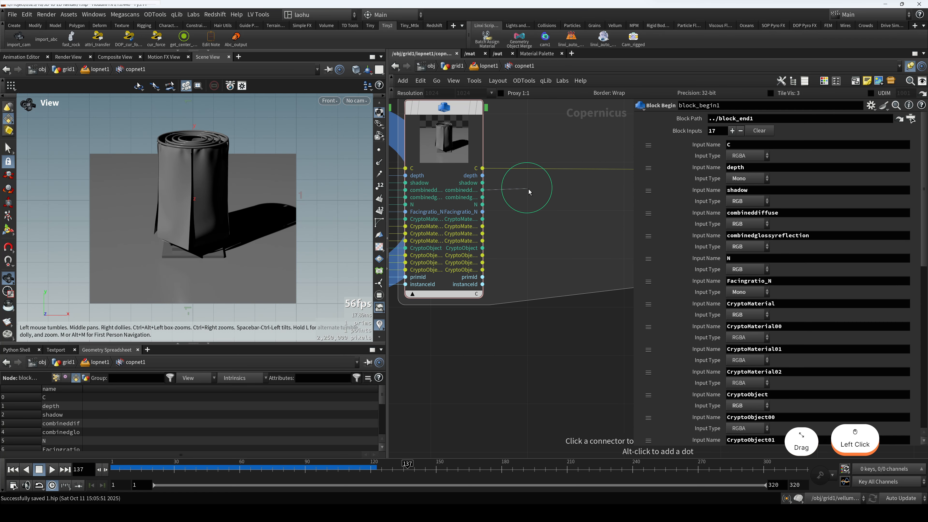
key("Tab")
type("nul")
key("Return")
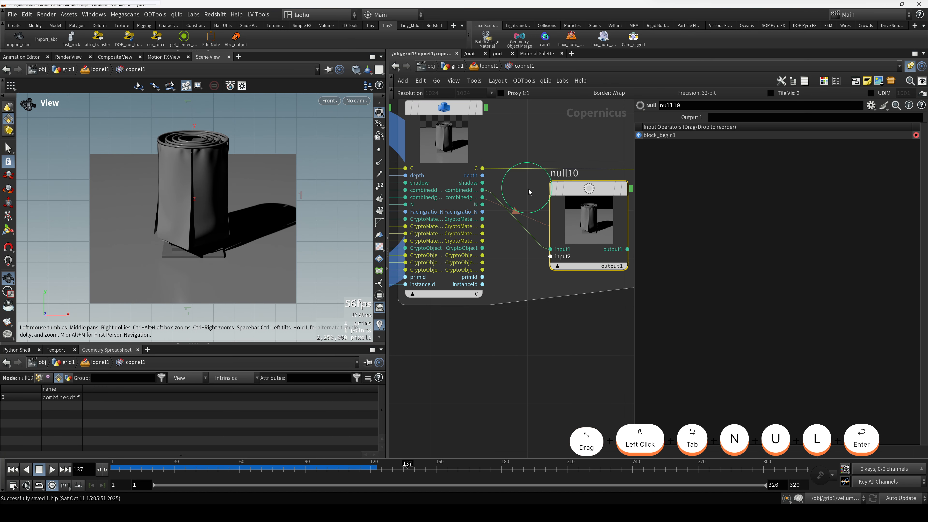
Rename the new Null node to diff
scroll(531, 145, "down", 2)
middle_click_drag(568, 171, 478, 206)
scroll(478, 207, "up", 2)
left_click(479, 206)
left_click(469, 194)
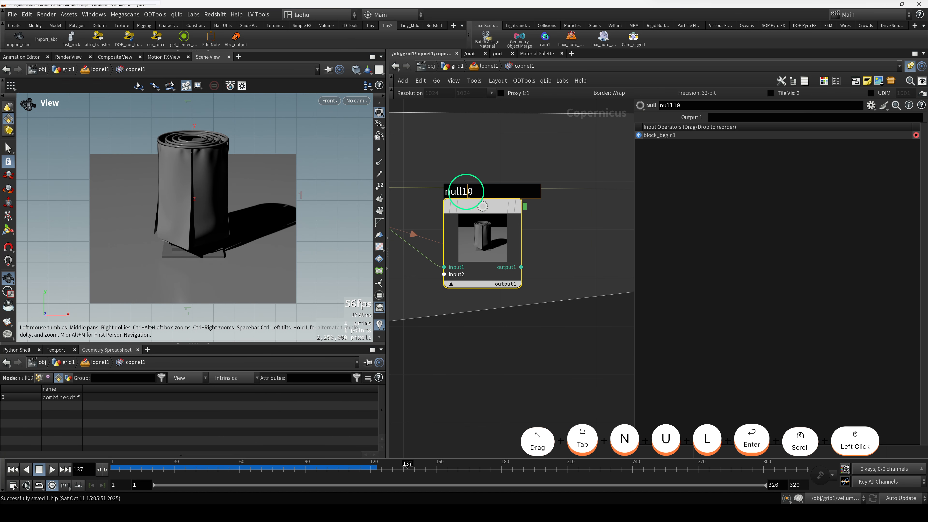
double_click(470, 193)
key("Caps_Lock")
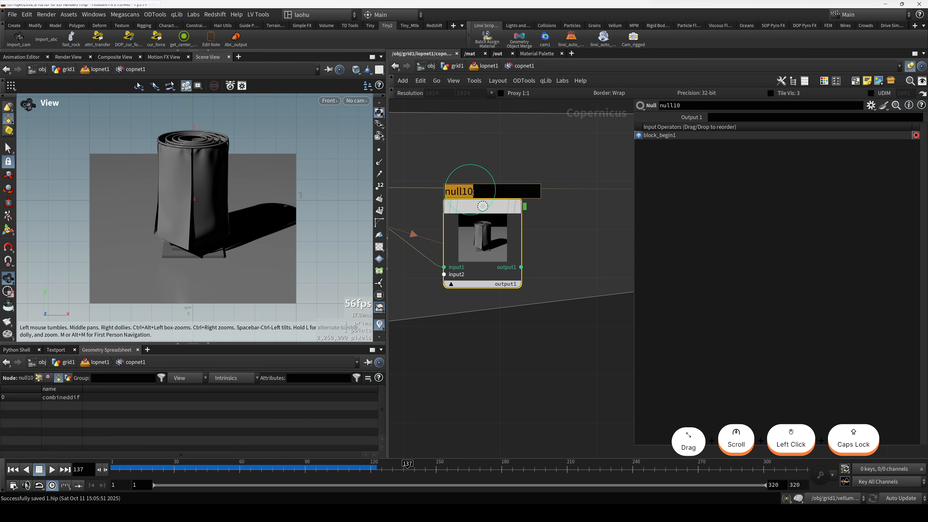
type("d")
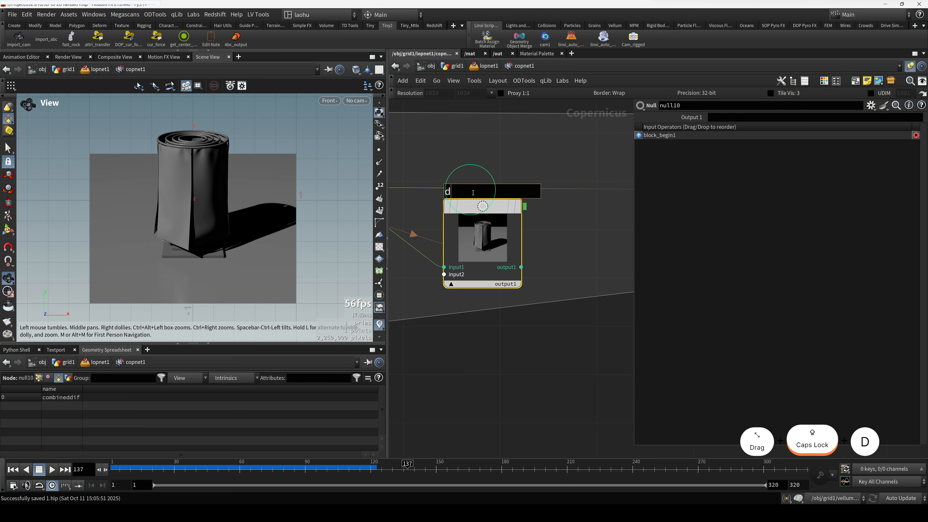
type("iff")
key("Return")
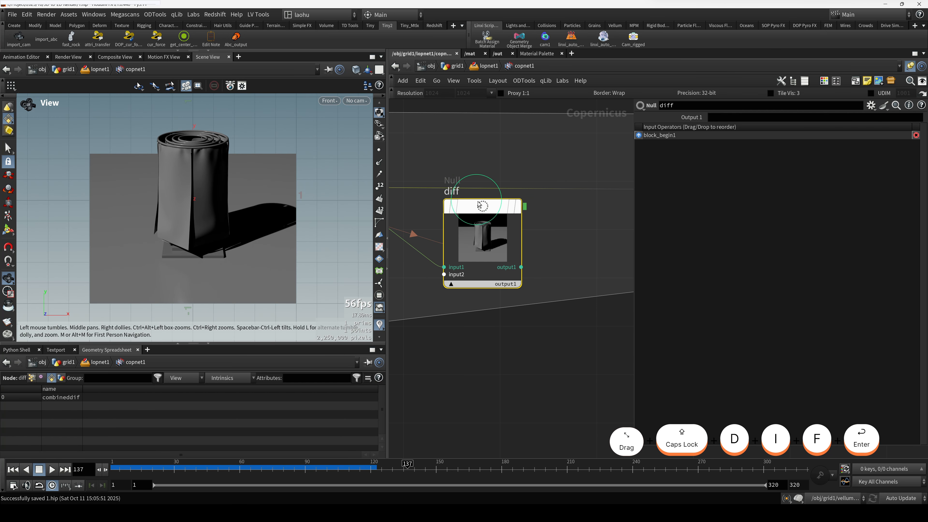
left_click(474, 207)
scroll(489, 208, "down", 2)
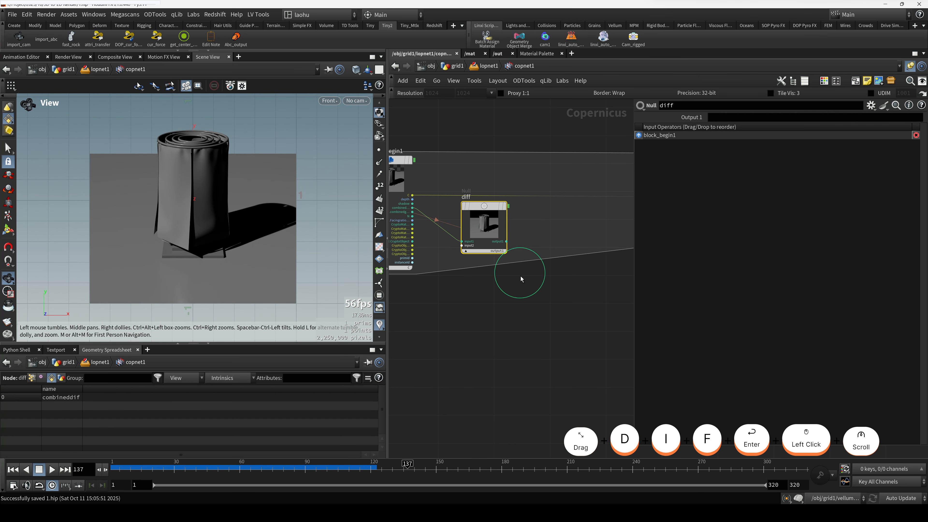
Reposition slapcompimport2 and block_begin1 as a pair and move the diff node closer to block_begin1
middle_click_drag(456, 258, 499, 264)
middle_click_drag(467, 302, 528, 308)
scroll(528, 309, "down", 4)
left_click_drag(530, 323, 442, 227)
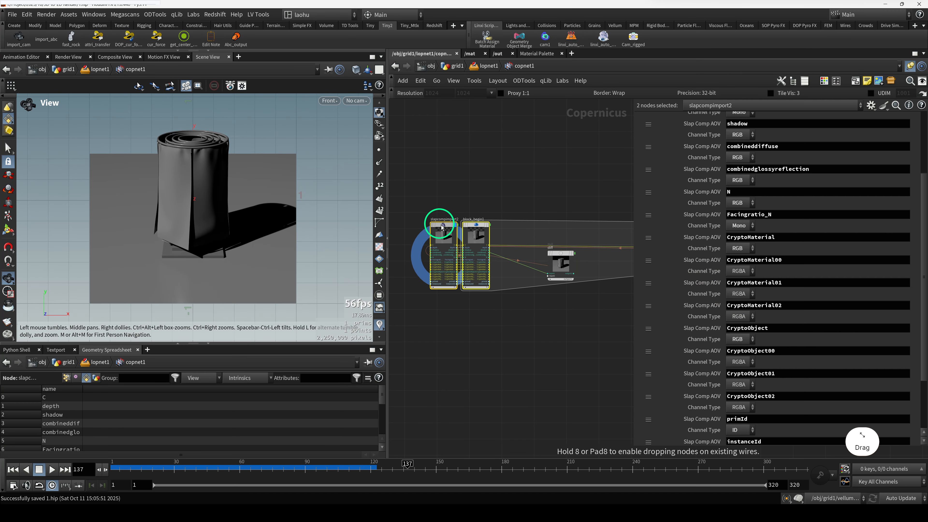
left_click(529, 300)
scroll(528, 300, "up", 3)
left_click_drag(581, 223, 531, 213)
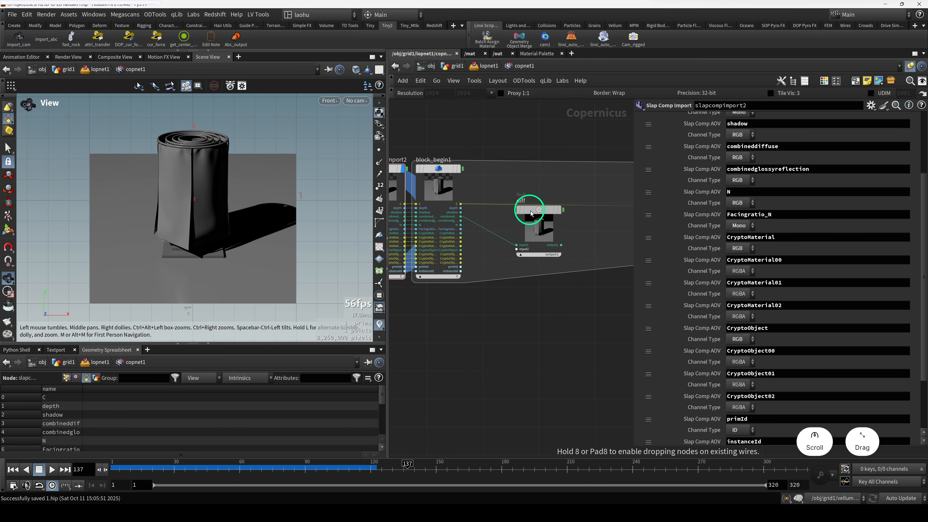
scroll(467, 259, "down", 2)
scroll(492, 273, "up", 3)
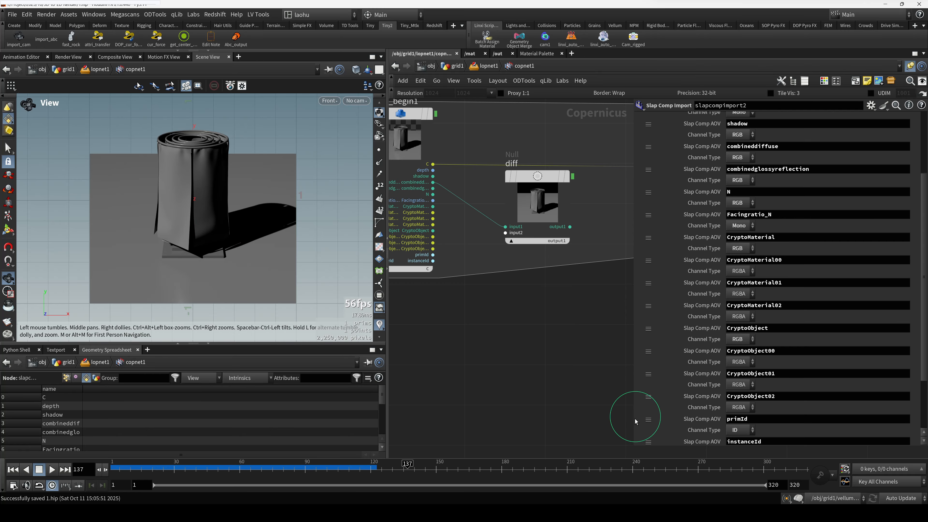
Narrow the parameter pane to widen the Copernicus network area around the diff node
left_click_drag(632, 445, 681, 424)
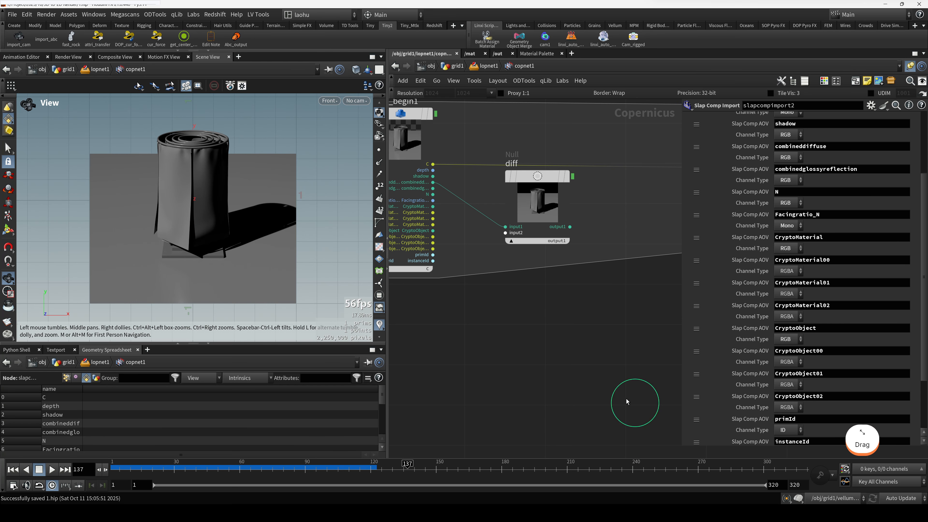
left_click(481, 344)
middle_click_drag(558, 277, 543, 291)
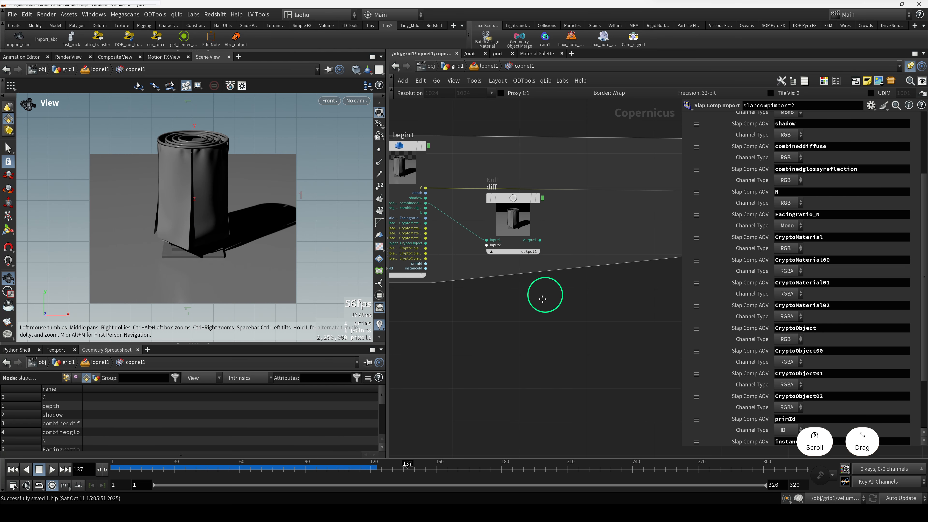
scroll(432, 222, "up", 2)
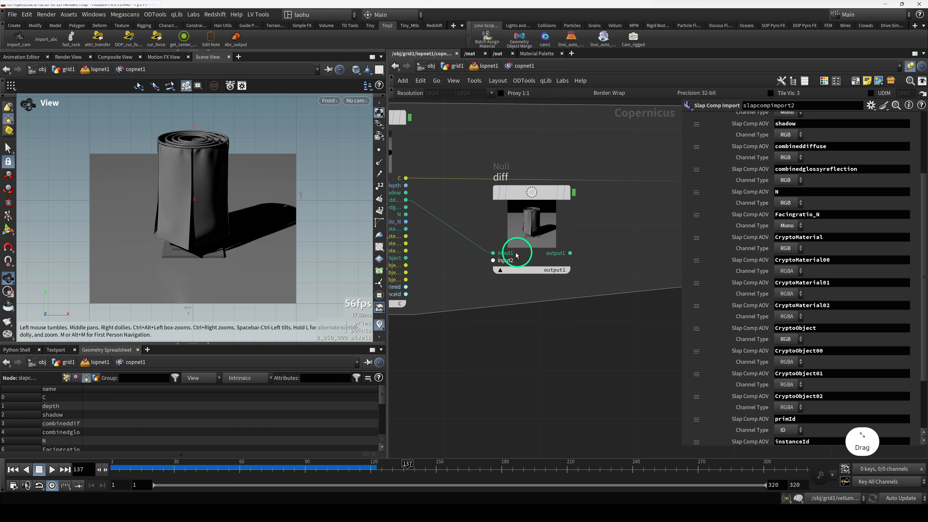
left_click_drag(540, 334, 528, 332, "alt")
scroll(224, 248, "down", 1)
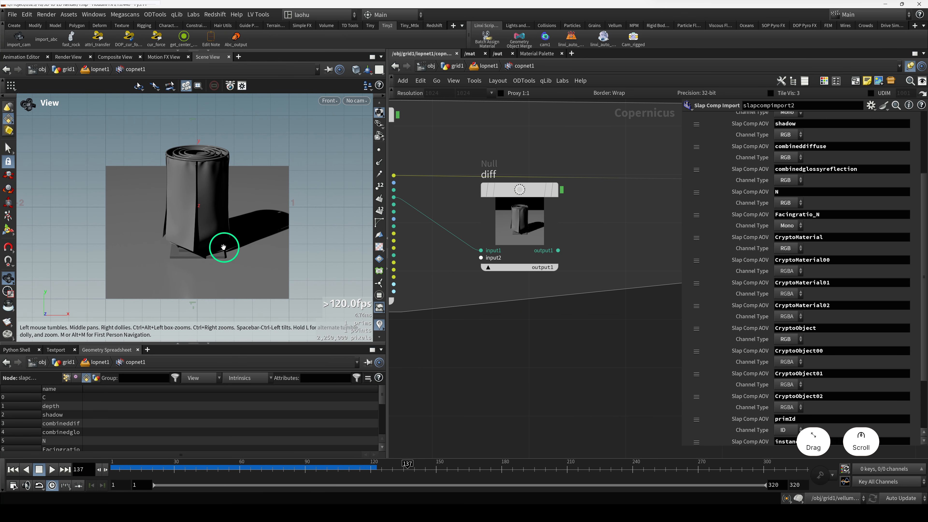
right_click_drag(568, 370, 416, 334, "alt")
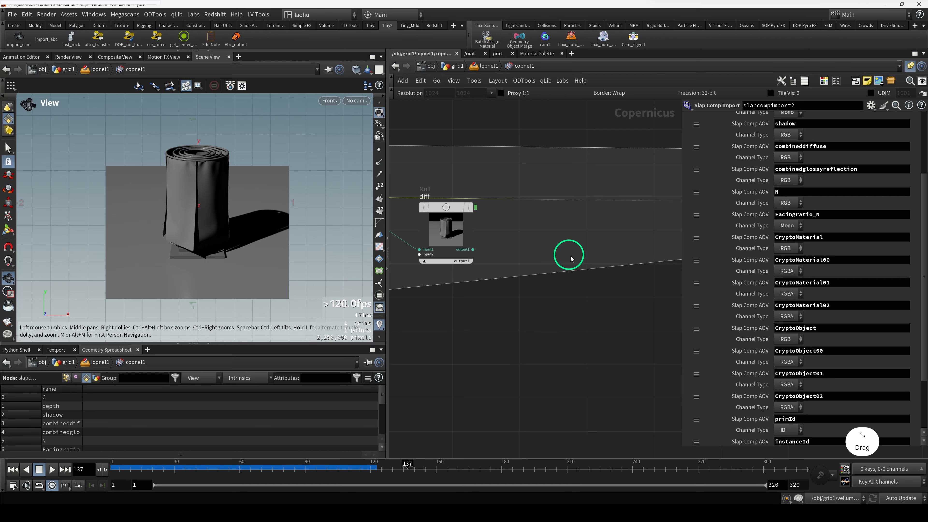
Add an RGB to Mono node on the output of diff and display it in the viewport
scroll(475, 296, "up", 3)
left_click(462, 227)
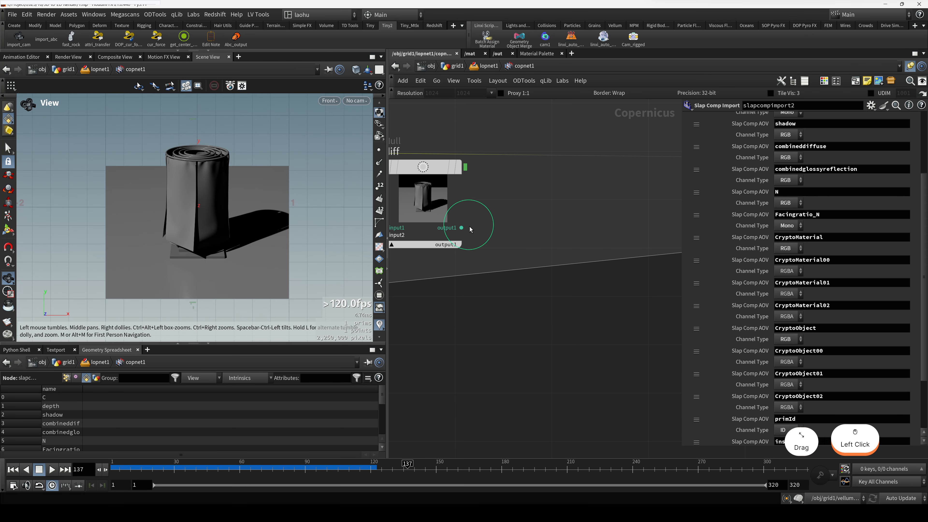
key("Tab")
type("rgb")
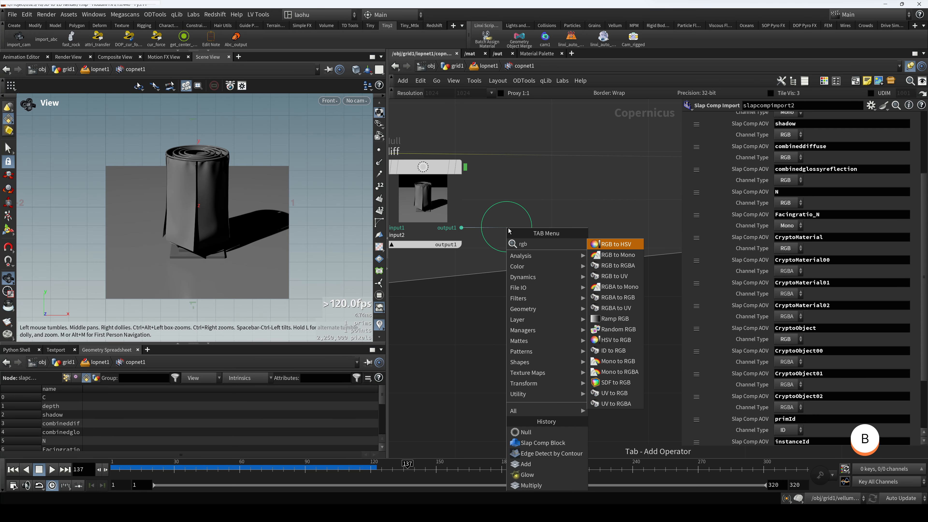
type("tm")
key("Return")
left_click(571, 227)
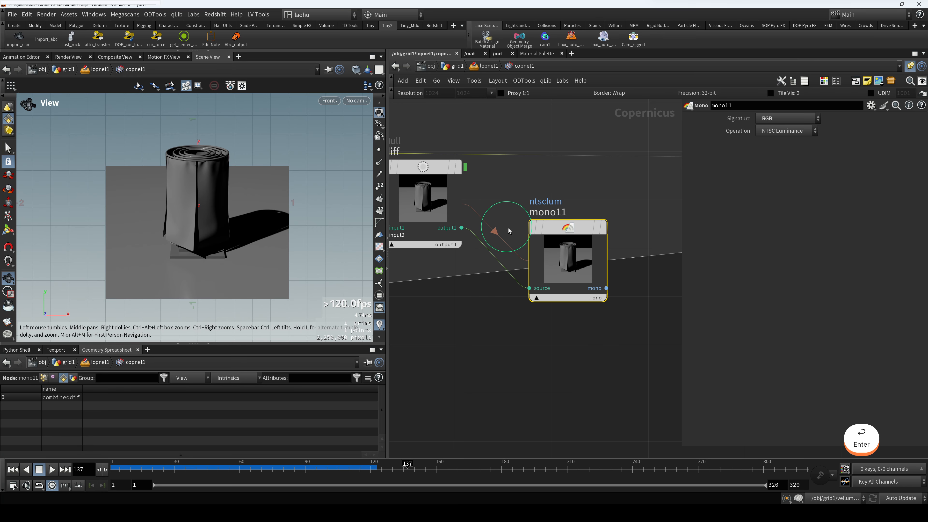
left_click_drag(570, 224, 541, 191)
key("r")
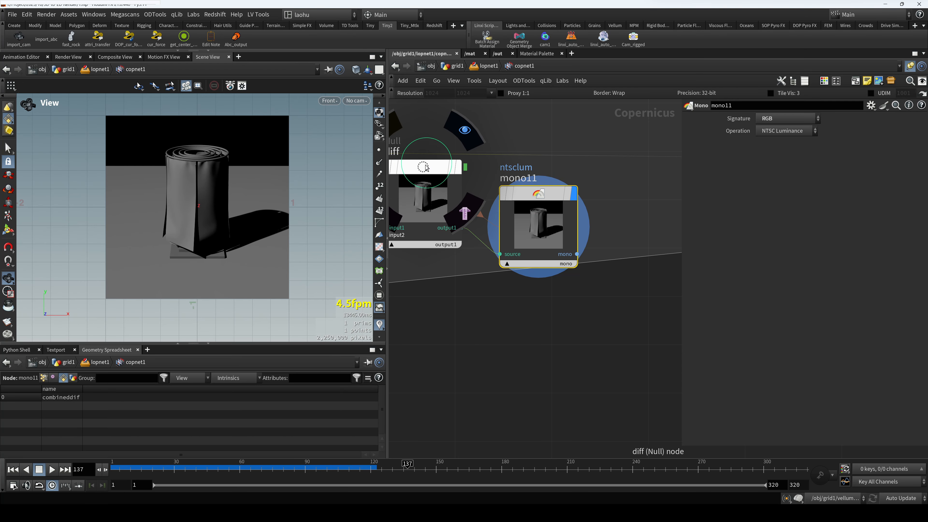
Compare the viewport image of the diff node with that of mono11
left_click(424, 168)
key("r")
left_click(545, 230)
key("r")
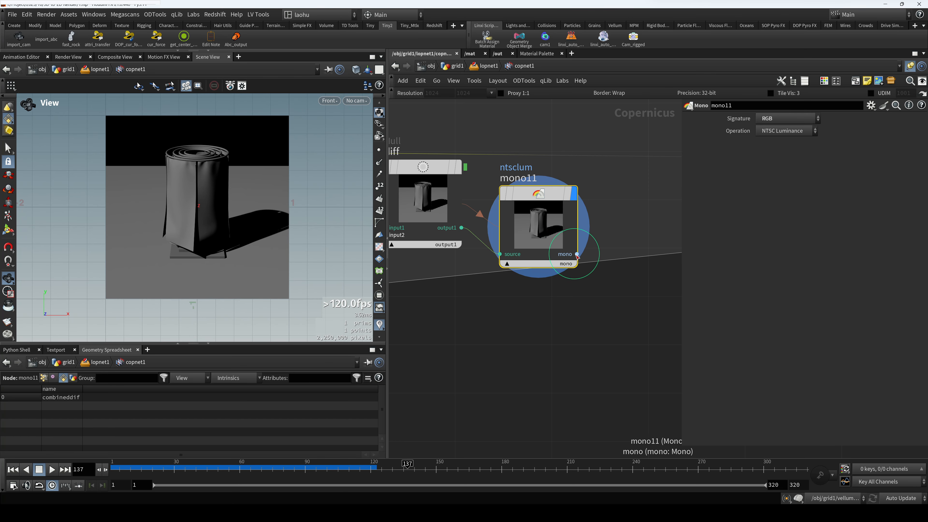
Move mono11 close beside the diff node so the two nodes line up
scroll(516, 298, "down", 3)
middle_click_drag(517, 298, 548, 259)
left_click(542, 254)
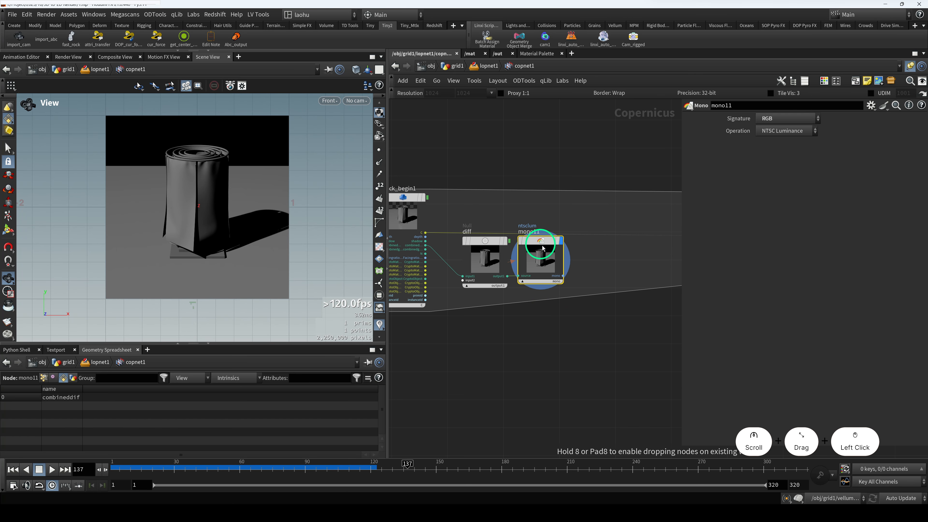
middle_click_drag(550, 329, 527, 330)
scroll(528, 297, "up", 3)
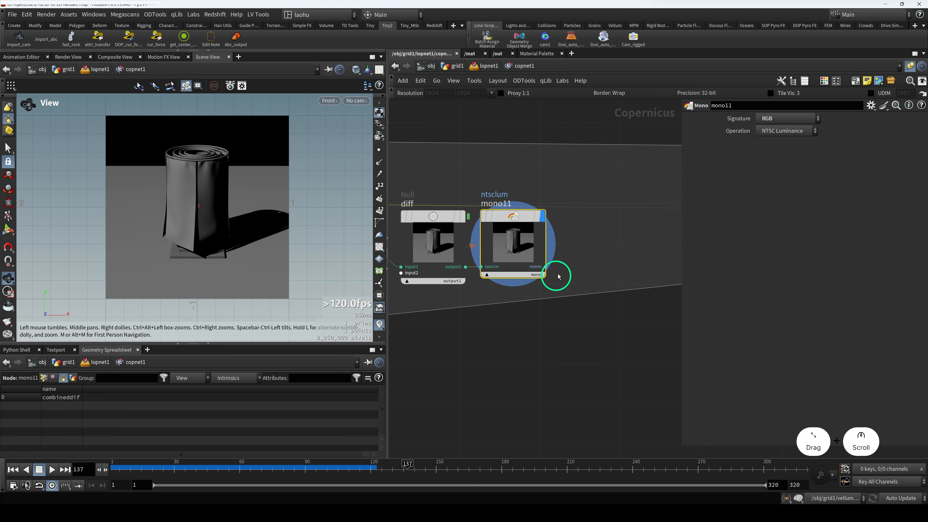
Add a Remap node on the output of mono11, display it in the viewport and move it closer to mono11
left_click(545, 269)
key("Tab")
type("rem")
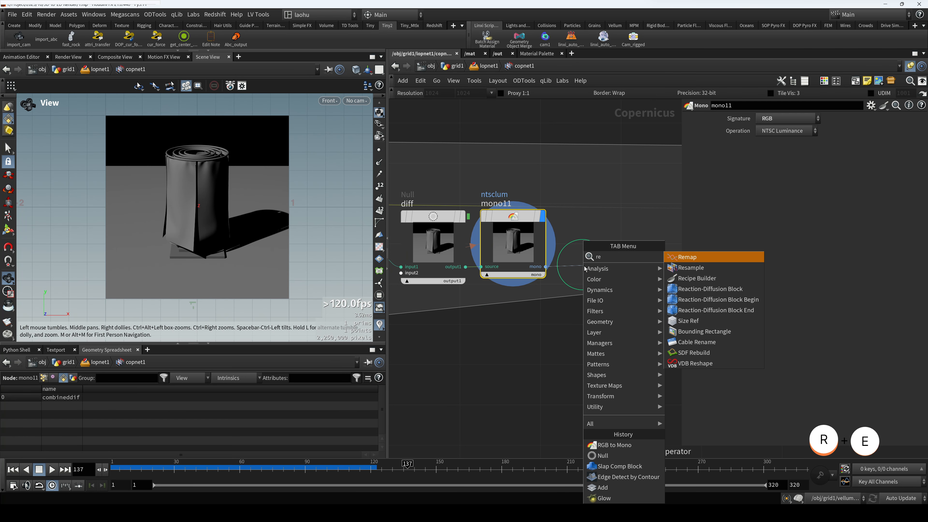
key("Return")
key("r")
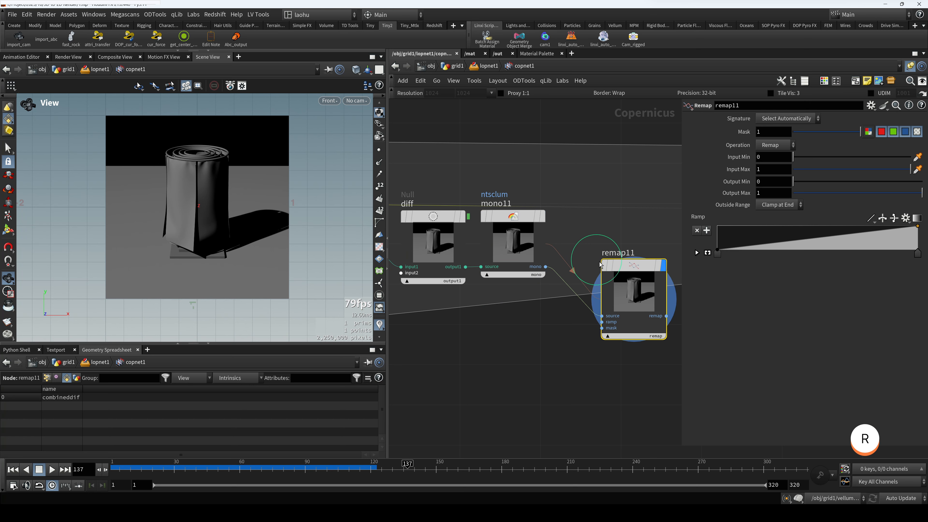
left_click_drag(612, 265, 589, 245)
Narrow remap11's input range to about 0.029 minimum and 0.195 maximum, and line the node up with mono11
left_click_drag(848, 169, 821, 169)
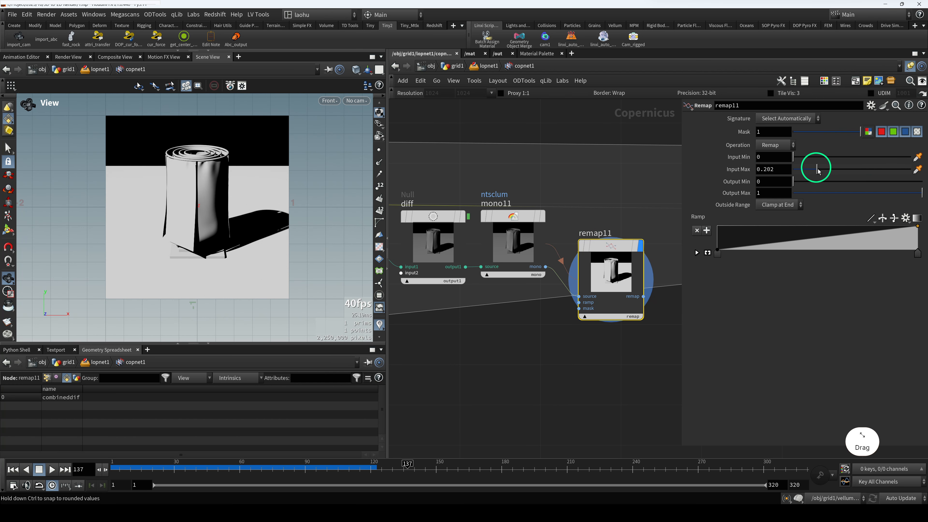
left_click(801, 157)
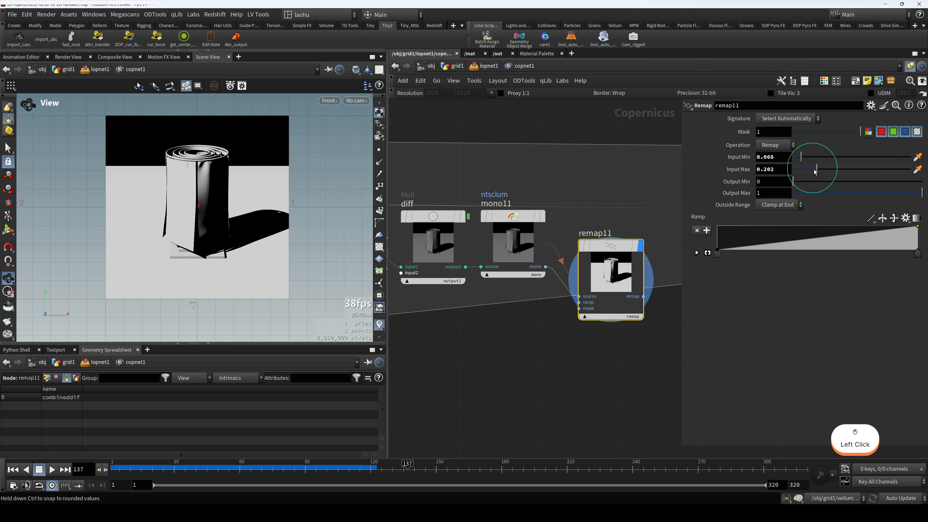
left_click_drag(814, 172, 798, 160)
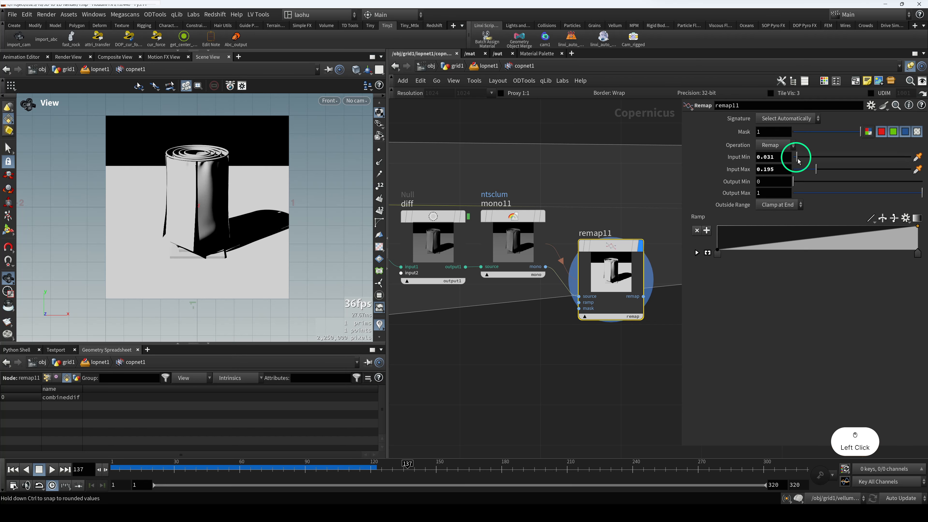
scroll(204, 238, "up", 6)
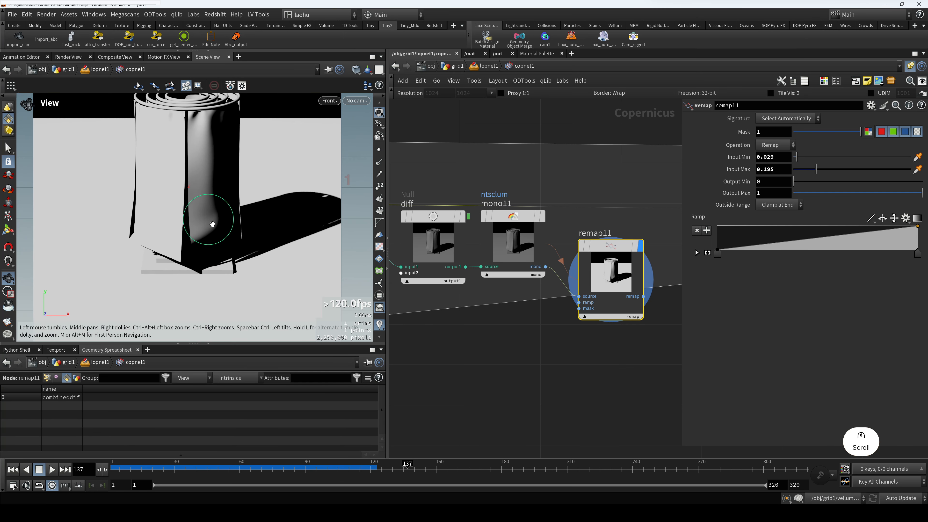
left_click_drag(212, 227, 229, 246)
scroll(230, 242, "up", 2)
scroll(241, 240, "down", 3)
left_click_drag(601, 248, 594, 218)
left_click(212, 277)
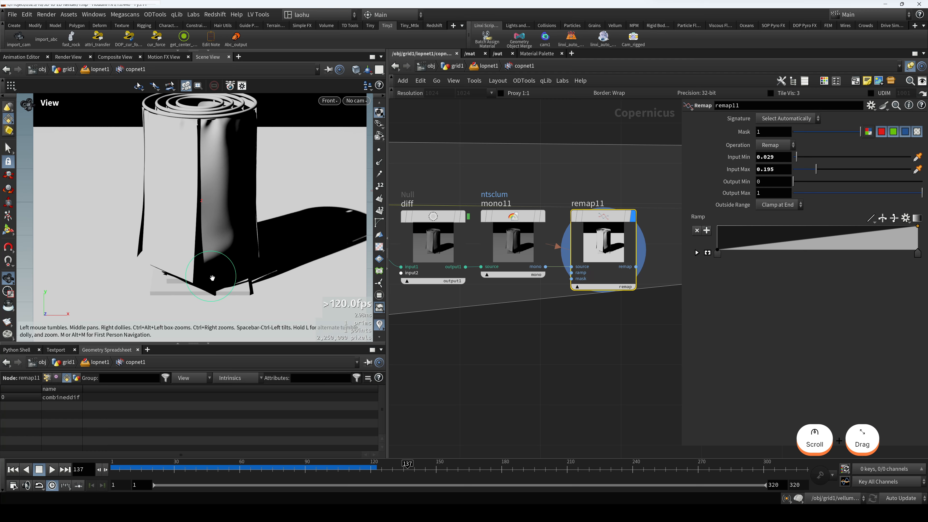
scroll(219, 259, "down", 3)
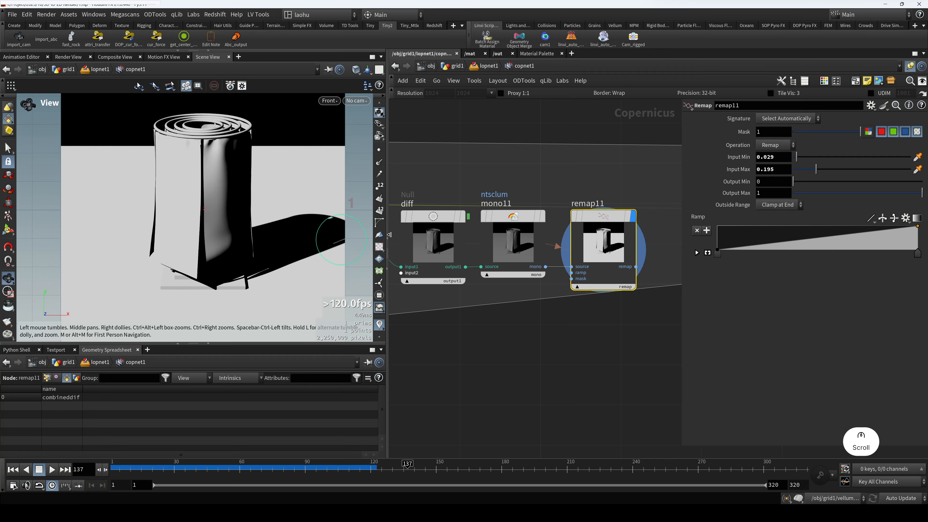
Tighten remap11's input range to 0.039 minimum and about 0.043 maximum for a hard shadow edge
left_click(811, 174)
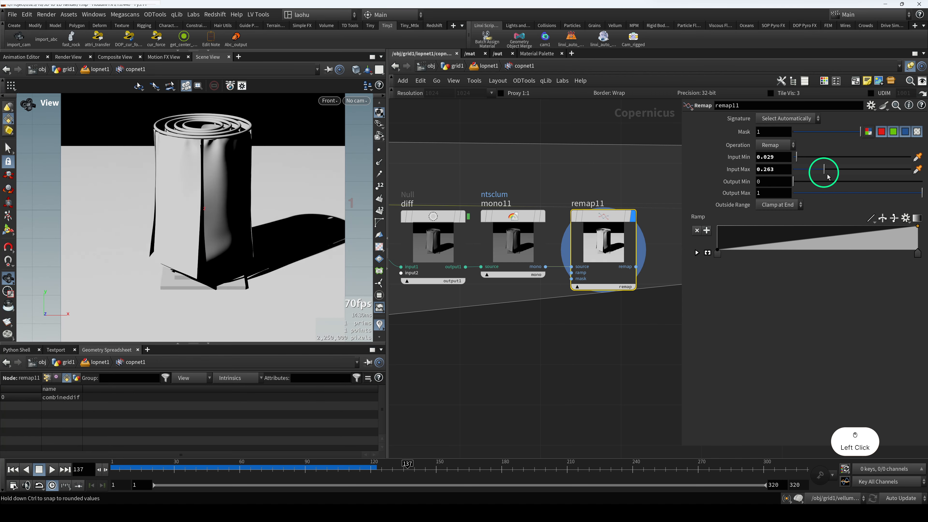
left_click_drag(810, 176, 799, 161)
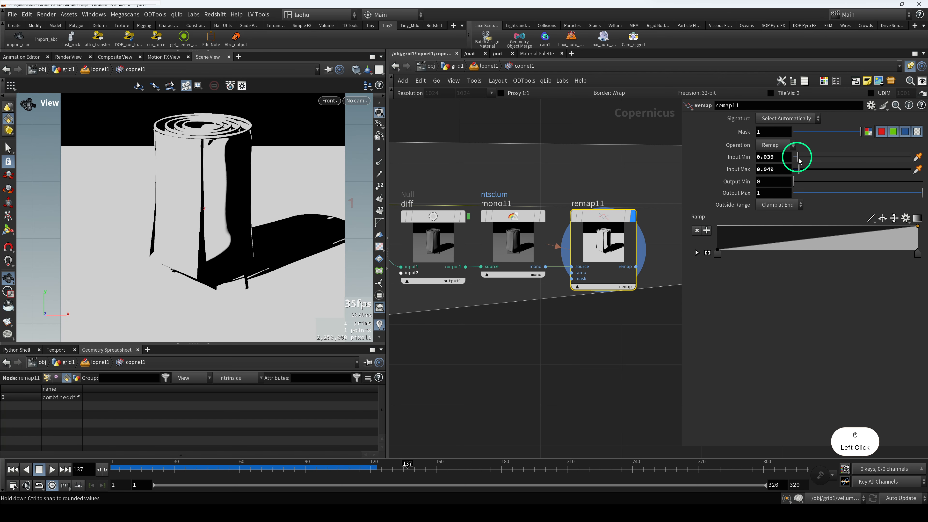
scroll(222, 265, "up", 5)
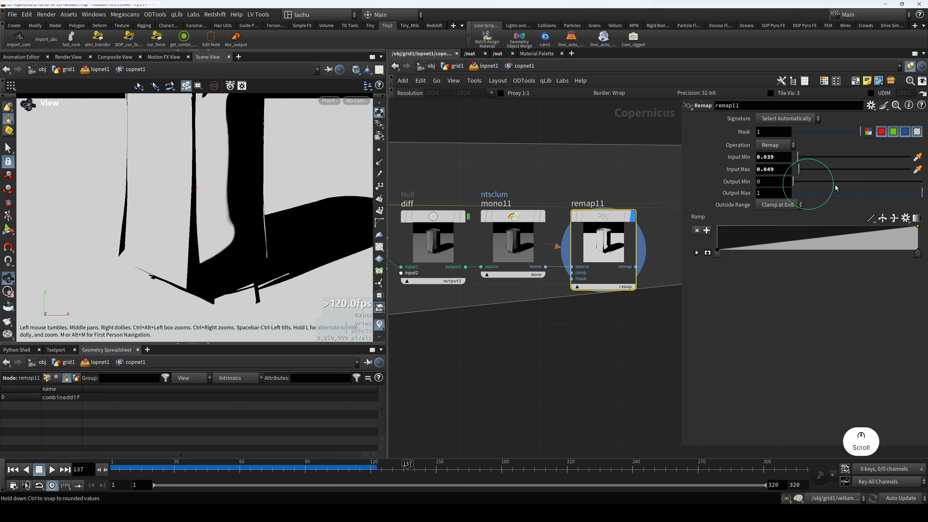
left_click_drag(801, 170, 800, 172)
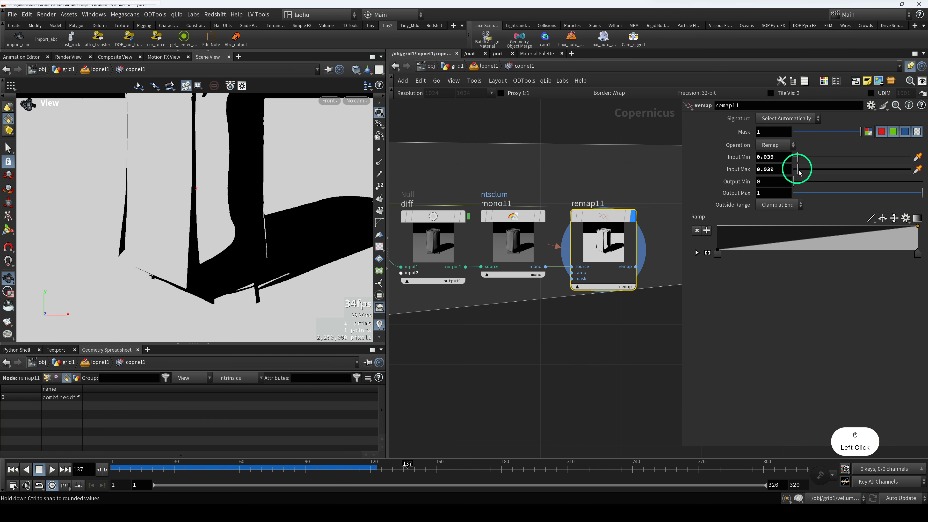
Examine the hard-edged shading in the viewport and compare it with the finished render 3to2-audio.mp4 in PotPlayer
scroll(227, 253, "down", 5)
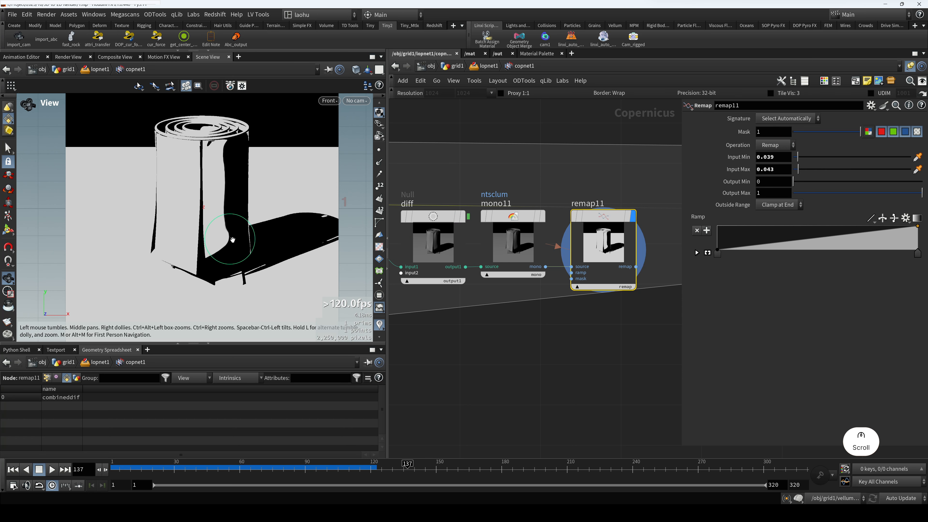
left_click(227, 253)
scroll(227, 254, "down", 2)
scroll(220, 279, "up", 2)
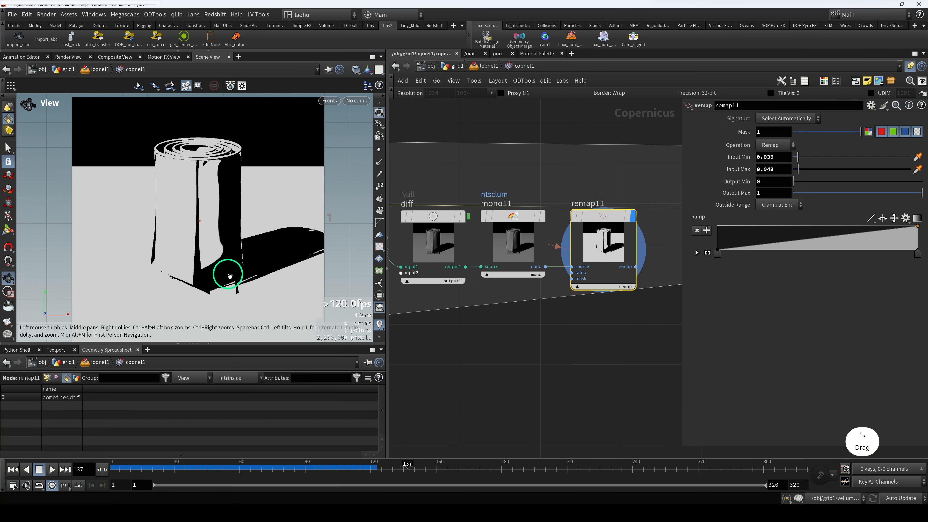
left_click(568, 514)
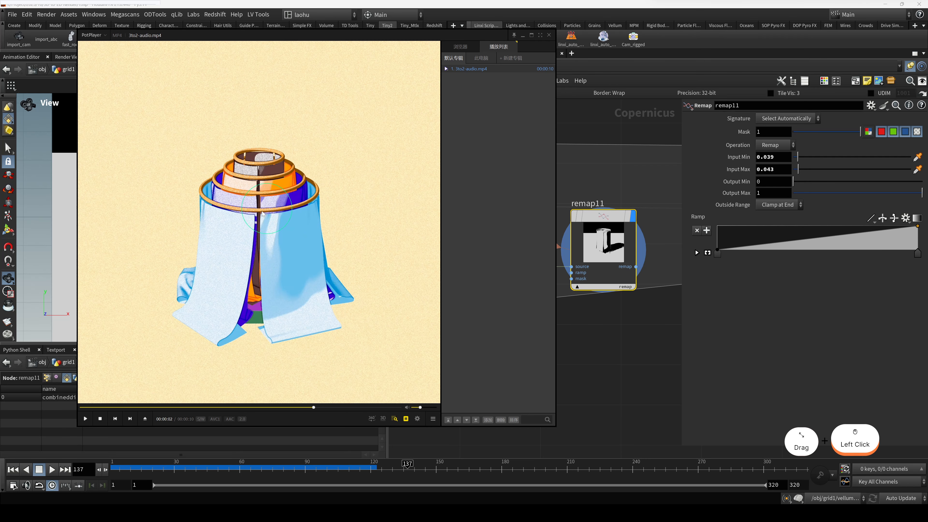
left_click(641, 391)
Set remap11's input range to 0.014–0.218 and add ramp points that form a low grey plateau between black and white
mouse_move(799, 169)
left_mouse_down()
mouse_move(820, 167)
mouse_move(809, 171)
mouse_move(820, 168)
mouse_move(795, 156)
left_mouse_up()
mouse_move(863, 237)
left_mouse_down()
mouse_move(866, 225)
mouse_move(856, 245)
left_mouse_up()
left_click_drag(782, 246, 783, 242)
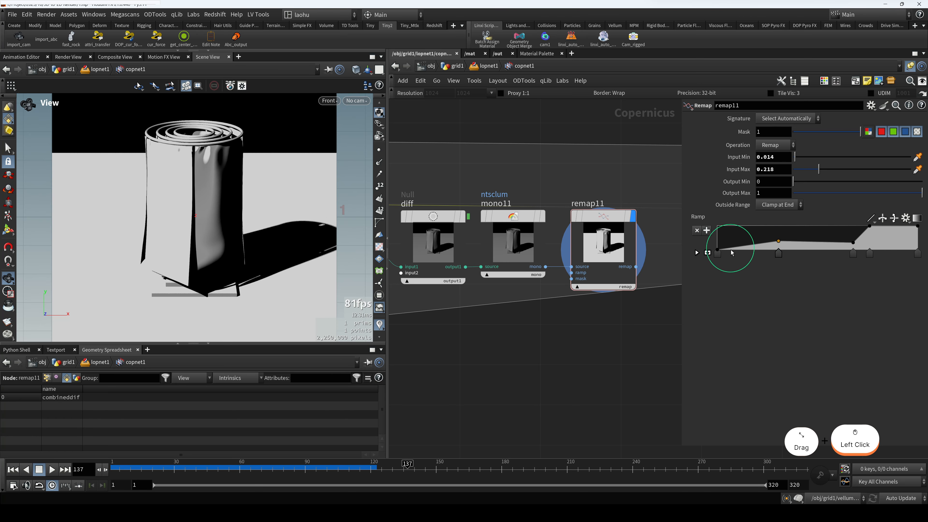
left_click_drag(718, 253, 766, 263)
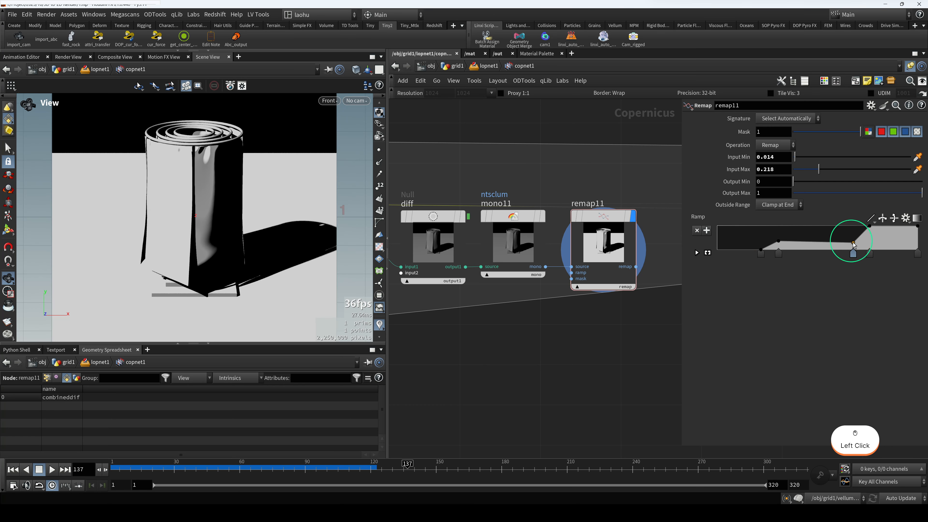
left_click_drag(854, 243, 856, 242)
left_click_drag(777, 255, 792, 254)
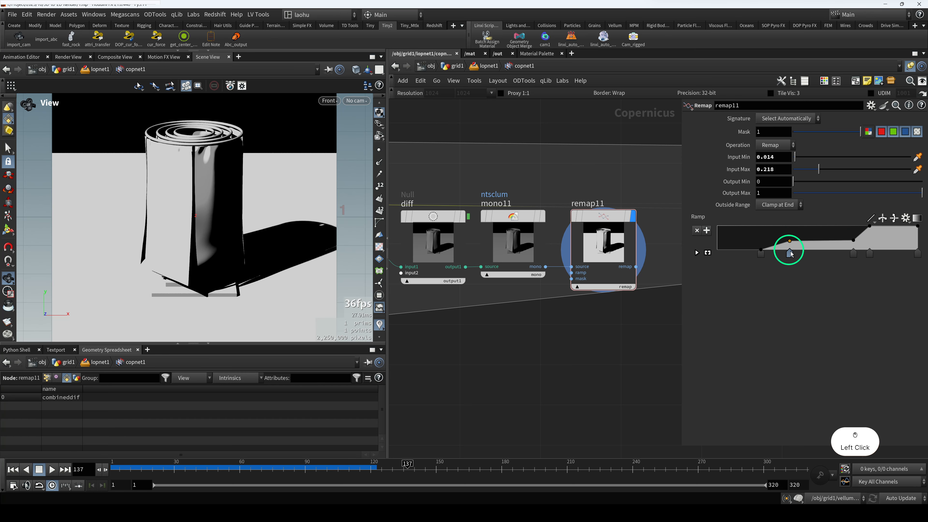
left_click(207, 216)
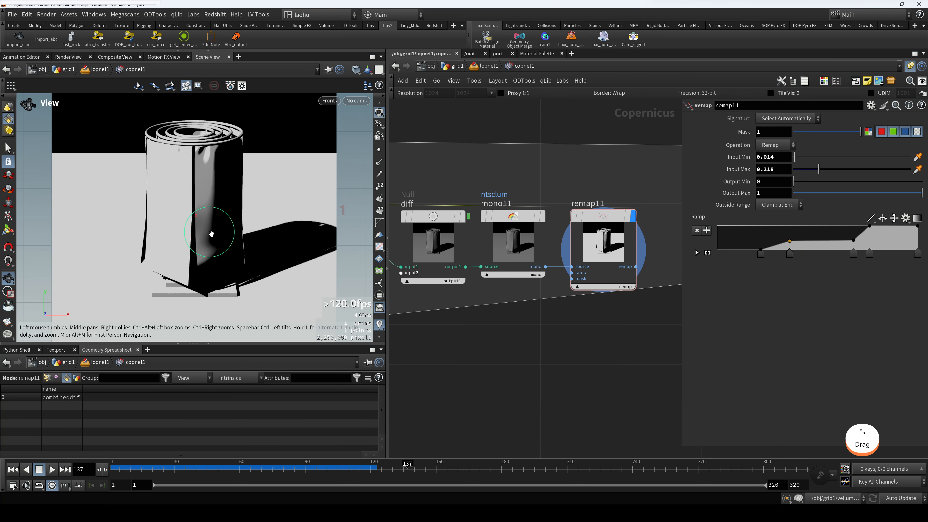
scroll(212, 233, "down", 5)
left_click(608, 218)
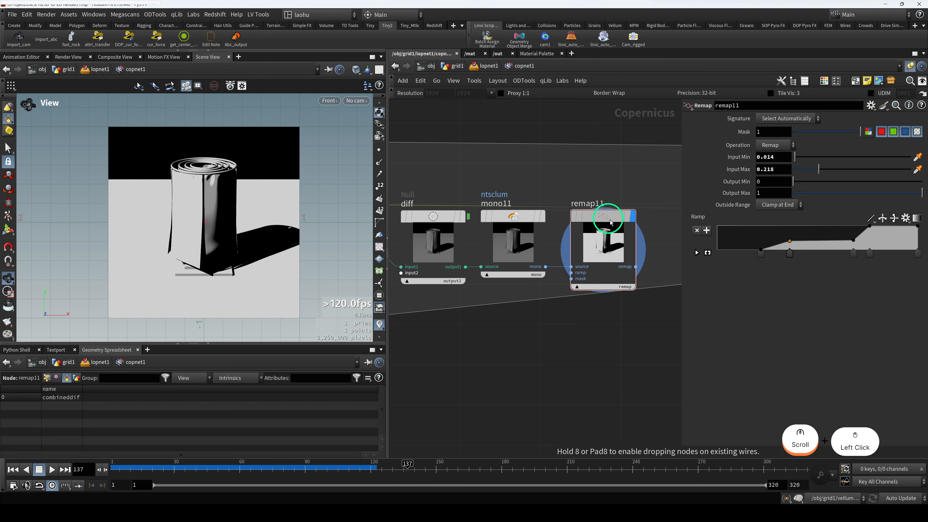
Add a Null node on the C output of block_begin1 and rename it C3
scroll(528, 274, "down", 3)
scroll(411, 239, "up", 3)
middle_click_drag(412, 239, 474, 274)
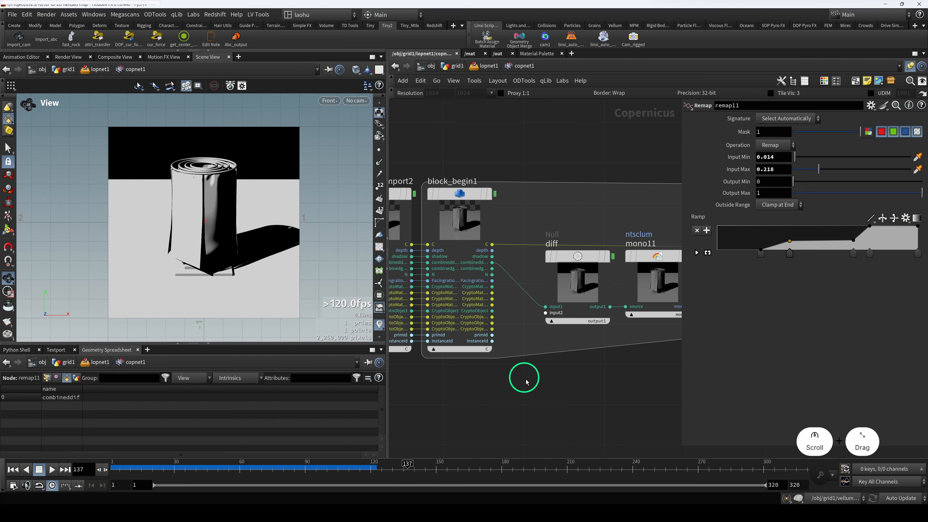
scroll(526, 382, "up", 3)
left_click(481, 202)
scroll(524, 174, "down", 3)
scroll(538, 173, "up", 2)
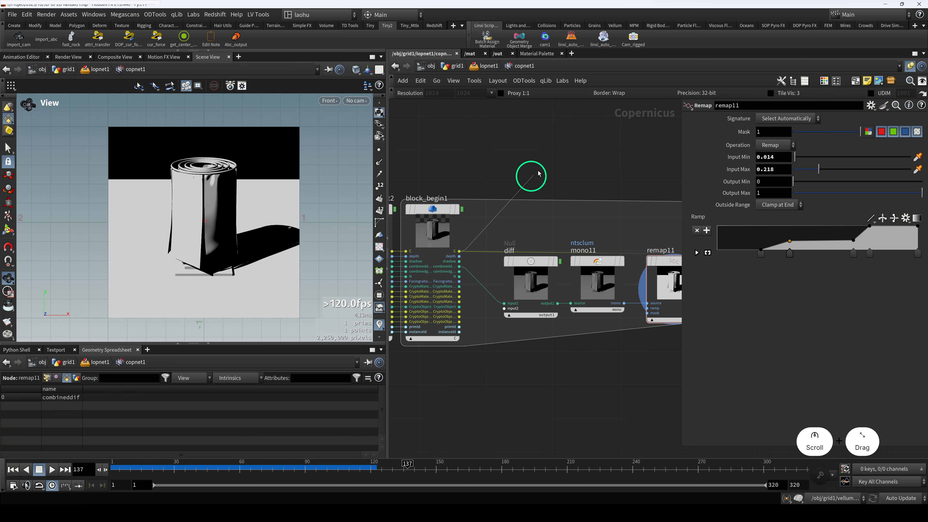
key("Tab")
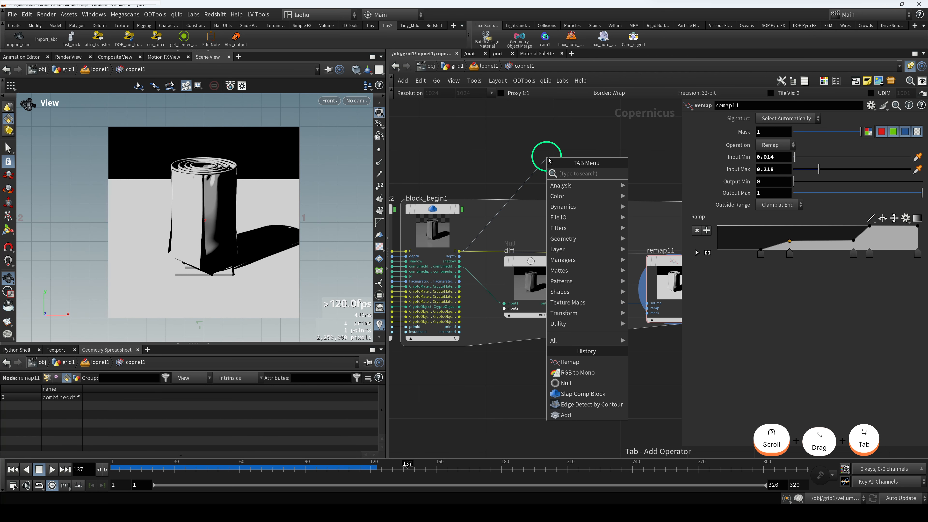
type("nul")
key("Return")
left_click(541, 143)
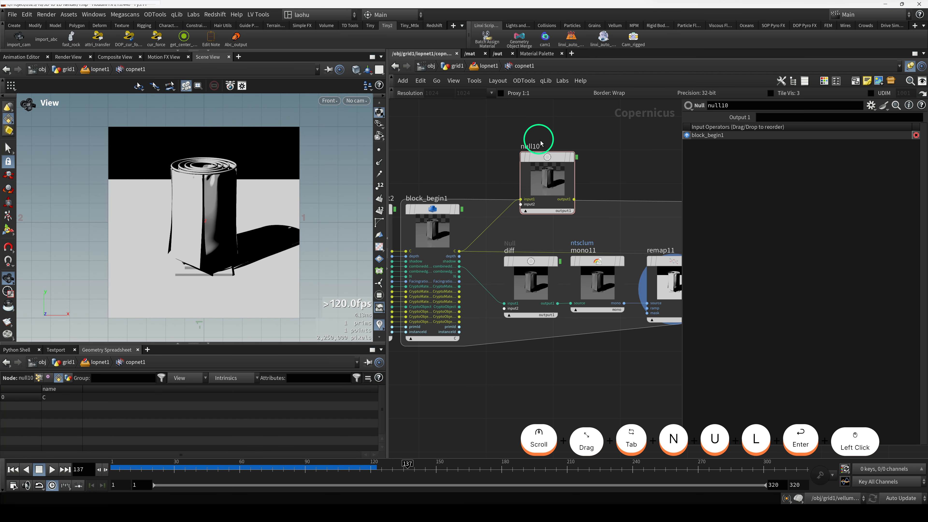
key("Caps_Lock")
type("C3")
Add an RGB to Mono node on the output of C3
left_click(574, 199)
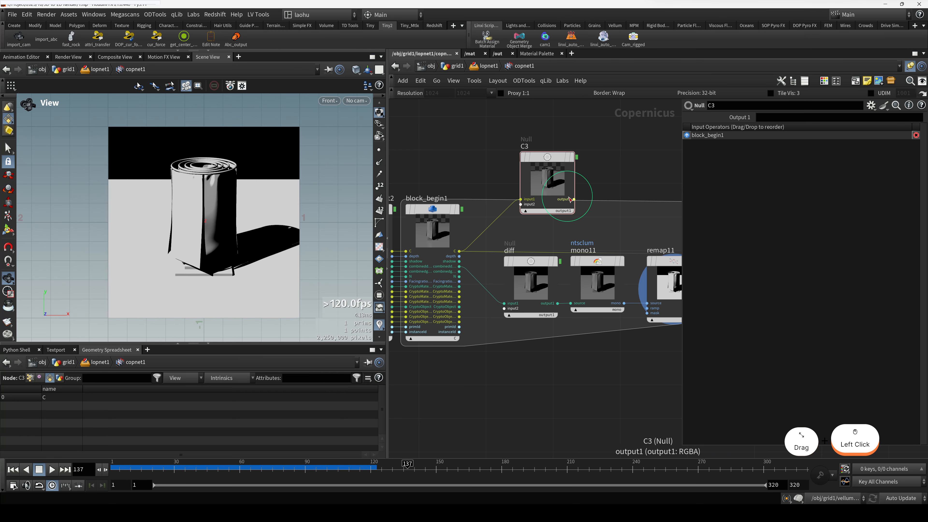
scroll(598, 189, "down", 2)
scroll(607, 179, "up", 3)
middle_click_drag(608, 185, 522, 199)
left_click_drag(475, 215, 542, 201)
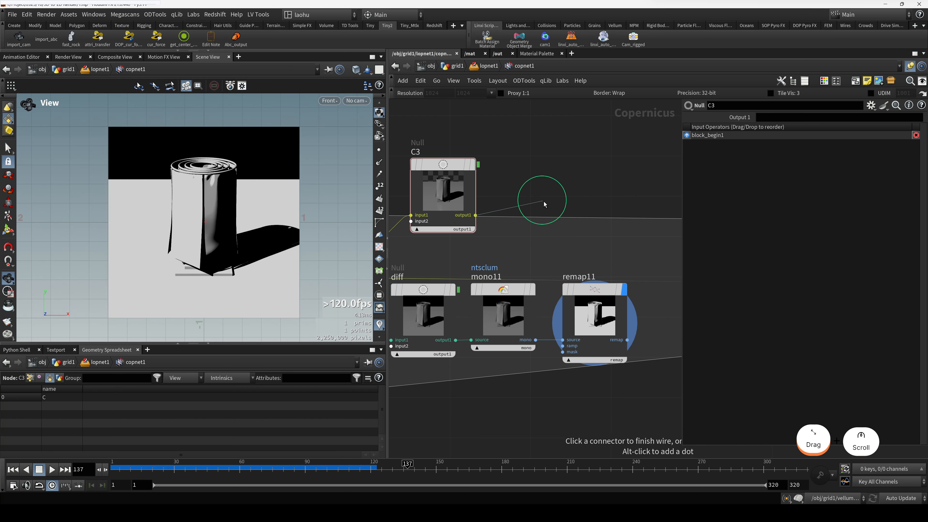
key("Tab")
type("rgbto")
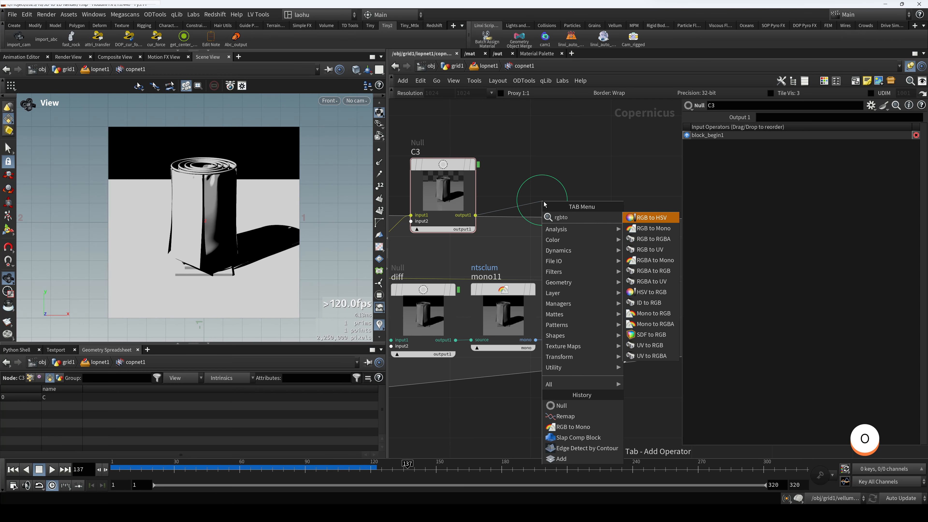
key("Down")
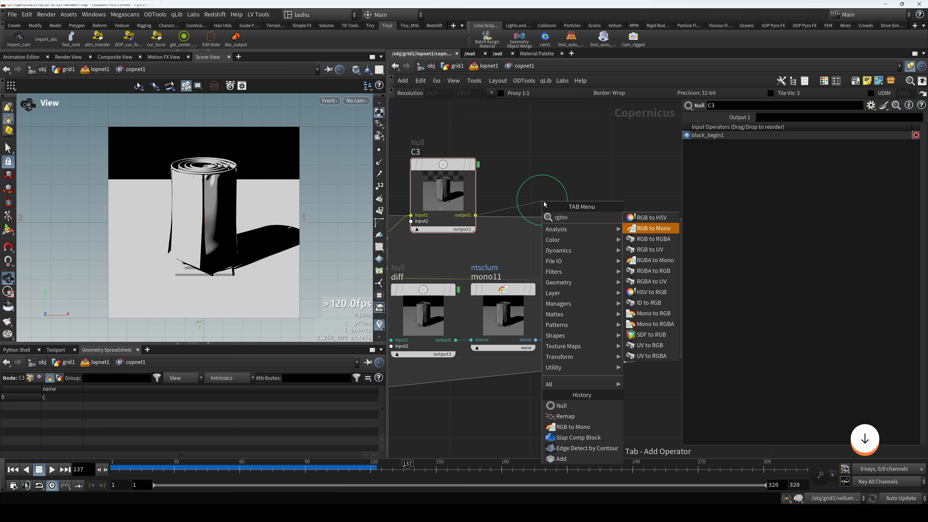
key("Return")
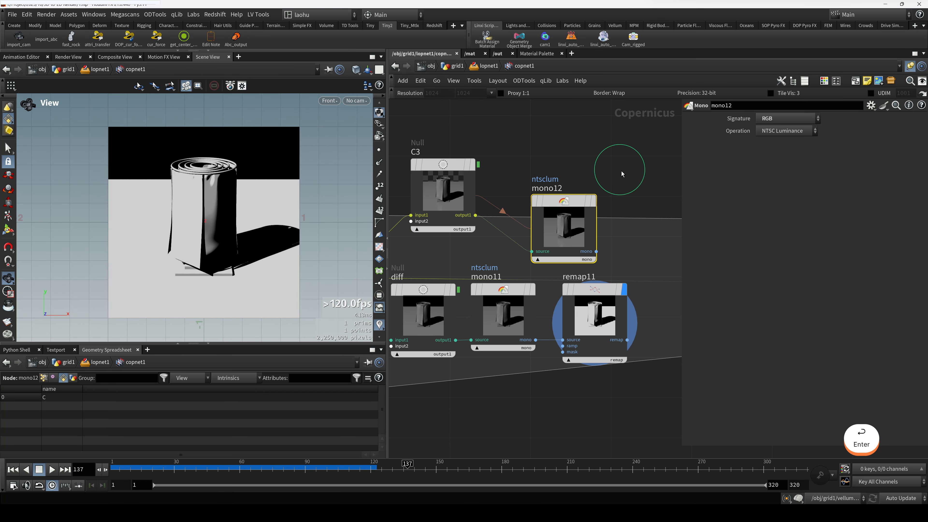
Set mono12's operation to Alpha, display it in the viewport and place it beside C3
left_click(783, 121)
left_click(783, 121)
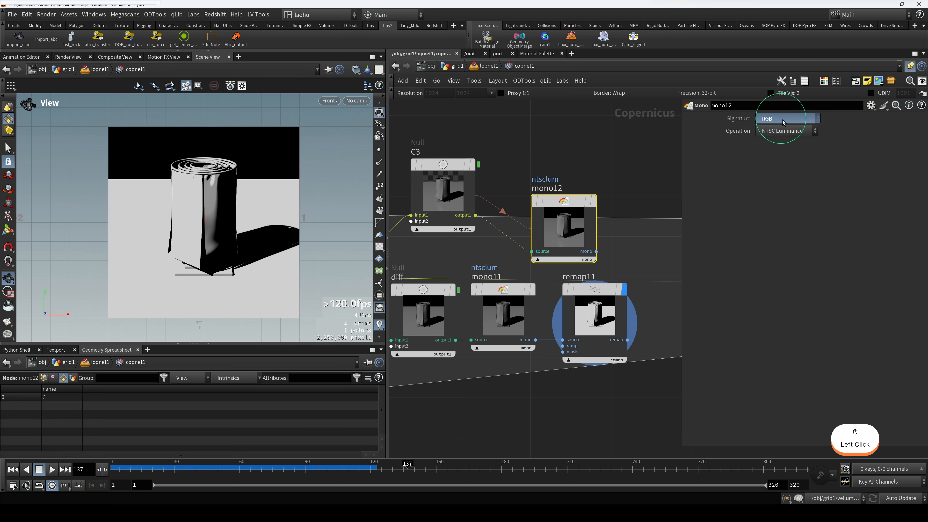
left_click(782, 131)
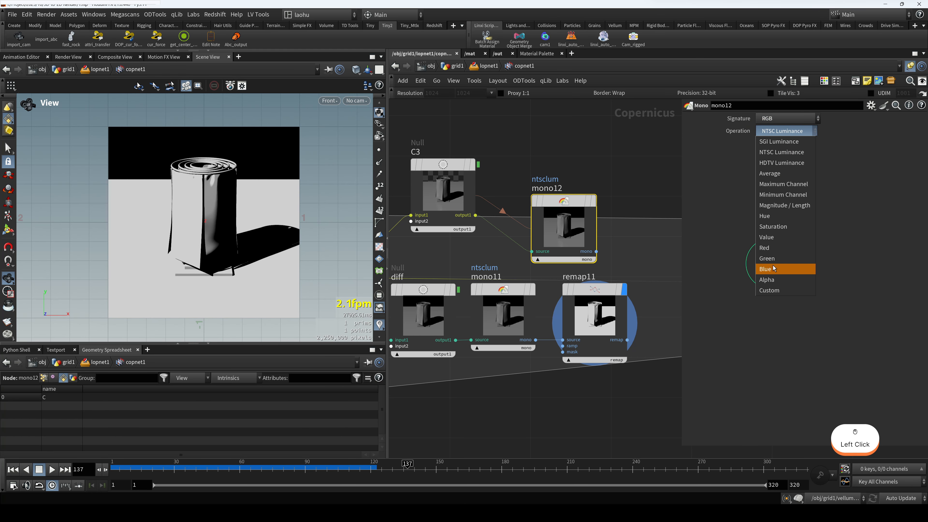
left_click(773, 279)
key("r")
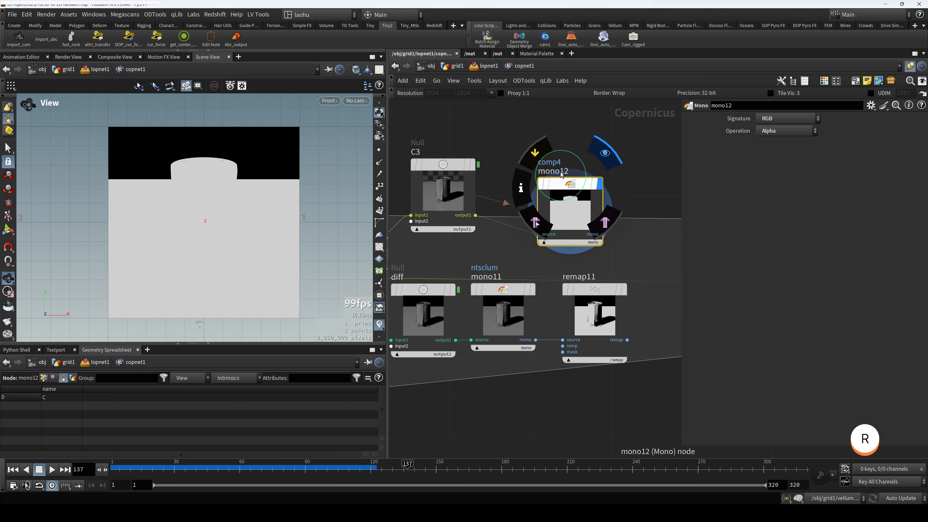
scroll(546, 178, "down", 2)
scroll(382, 307, "down", 3)
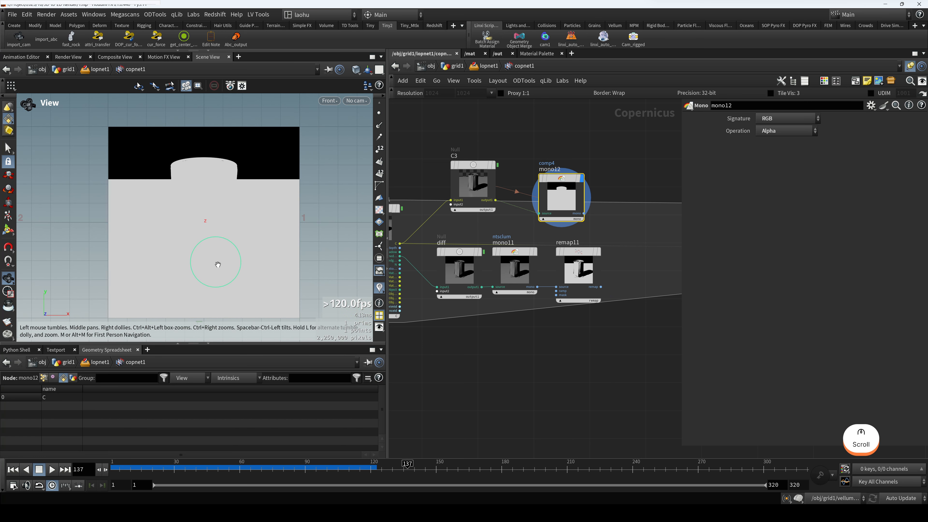
scroll(220, 265, "down", 2)
left_click_drag(228, 271, 228, 247)
scroll(225, 228, "up", 4)
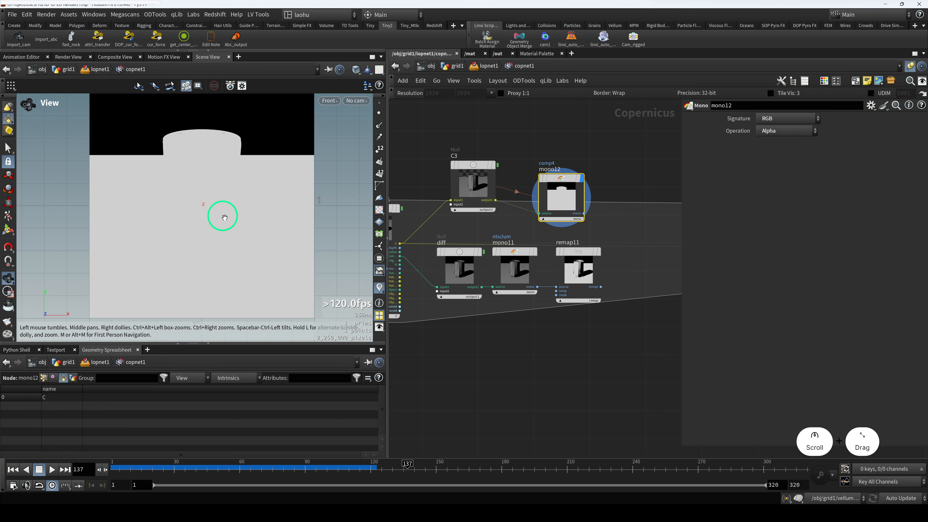
middle_click_drag(225, 218, 228, 227)
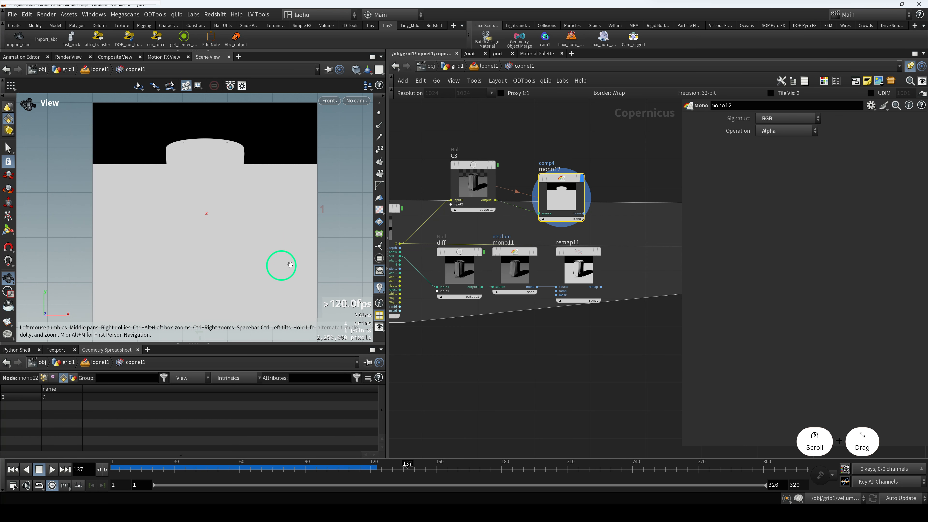
right_click(378, 304)
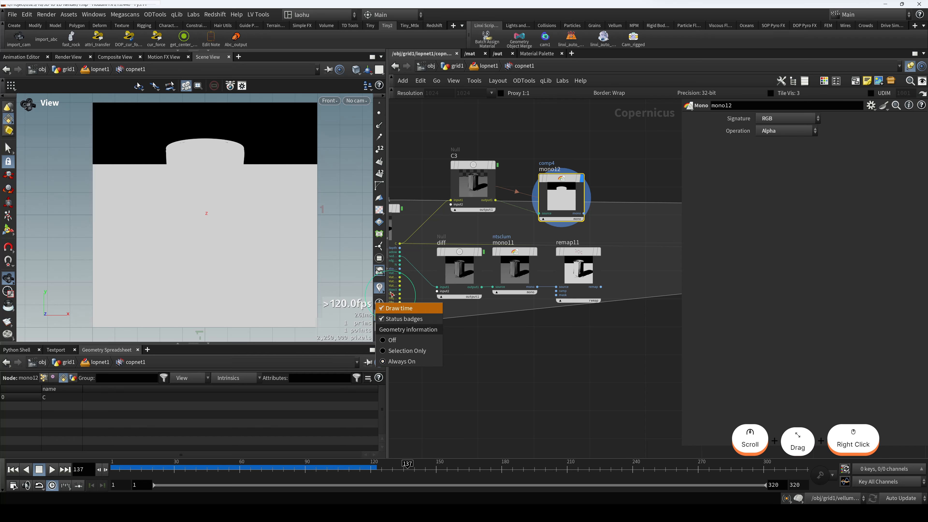
left_click(534, 362)
right_click(380, 302)
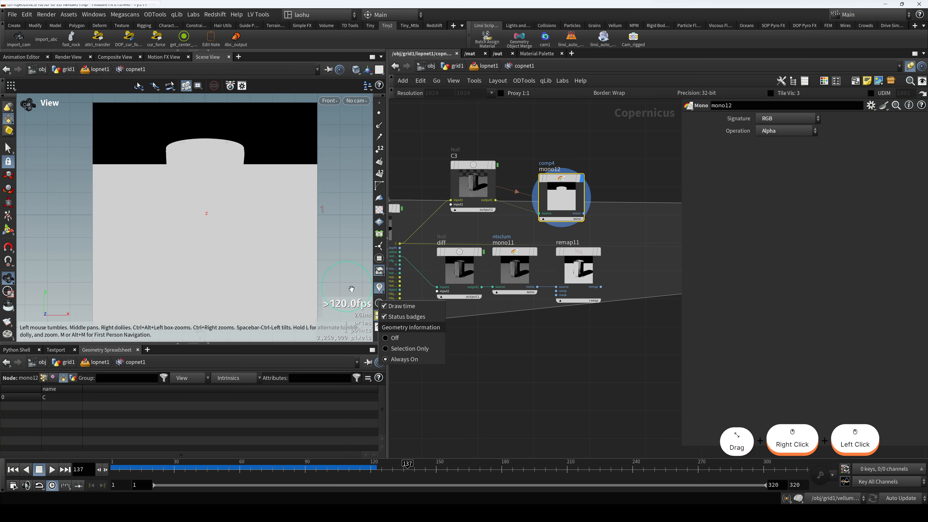
left_click(397, 251)
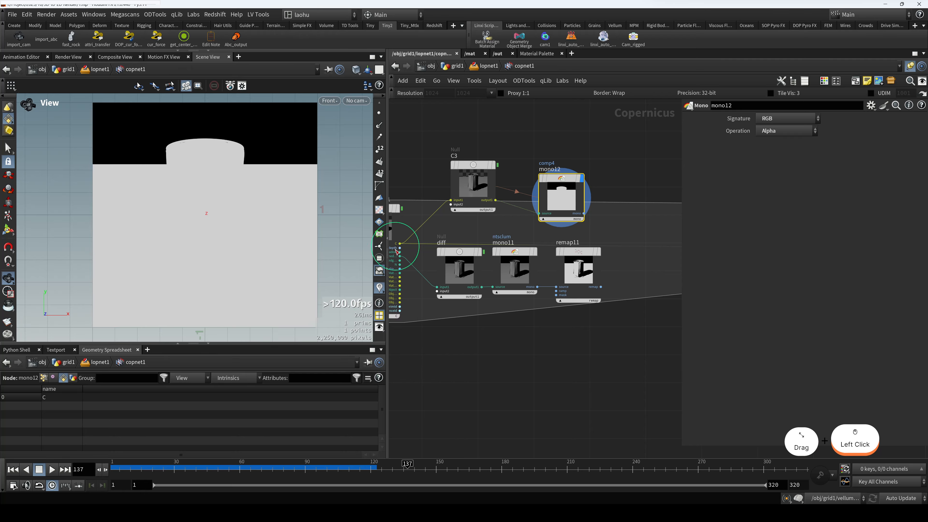
scroll(379, 287, "up", 2)
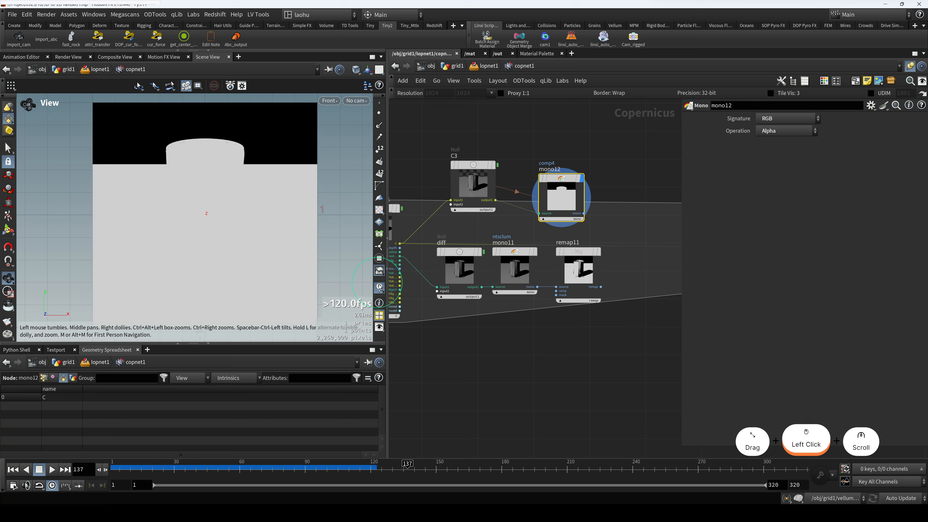
Show the colour correction controls in the Copernicus viewport and set its view transform to Un-tone-mapped
right_click(382, 337)
left_click(395, 341)
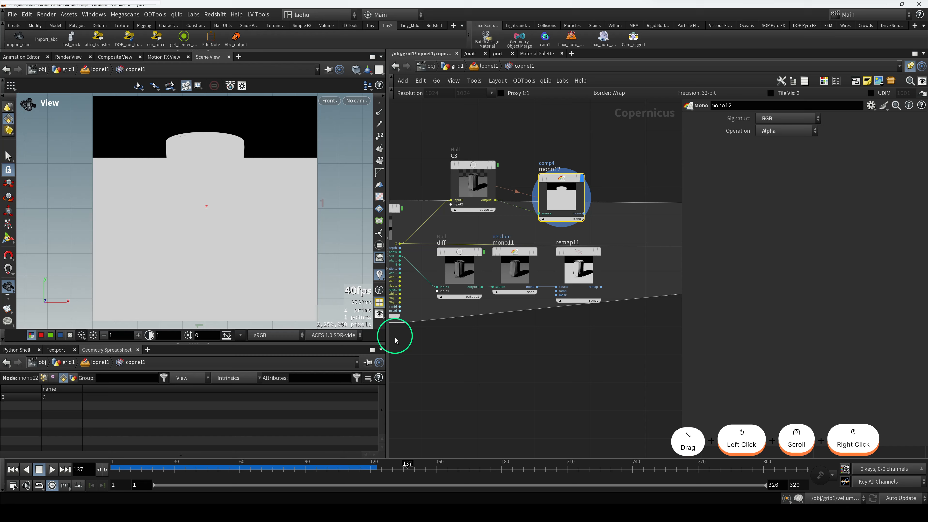
left_click(340, 336)
left_click(334, 339)
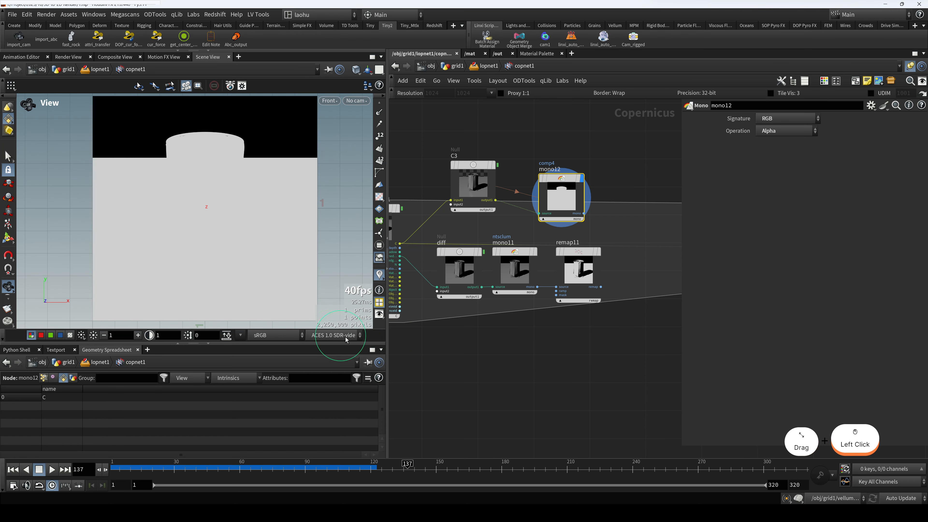
left_click(333, 337)
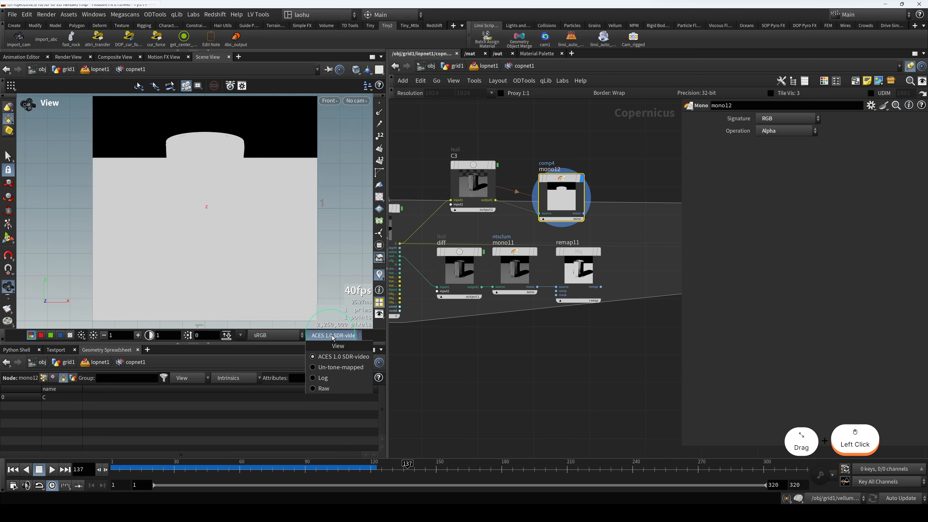
left_click(332, 370)
scroll(308, 283, "down", 2)
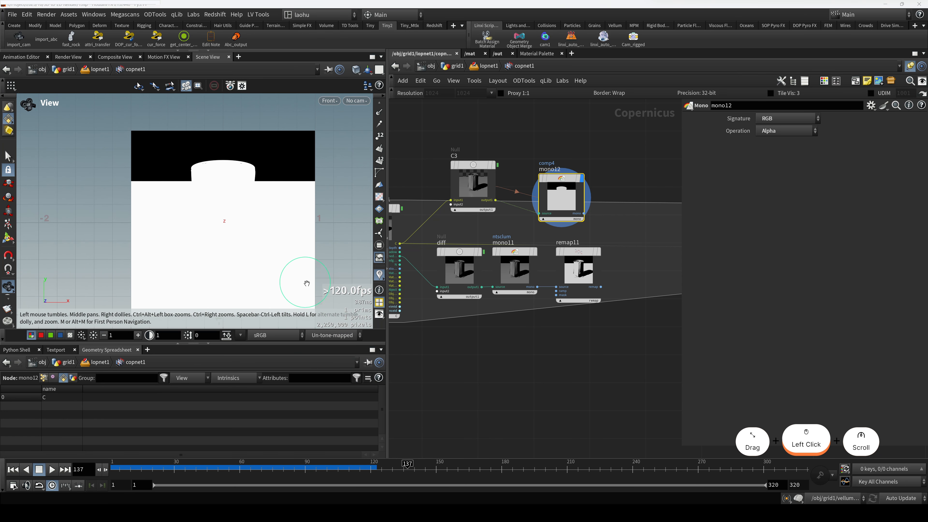
middle_click_drag(258, 229, 198, 226)
scroll(197, 227, "up", 1)
left_click(220, 240)
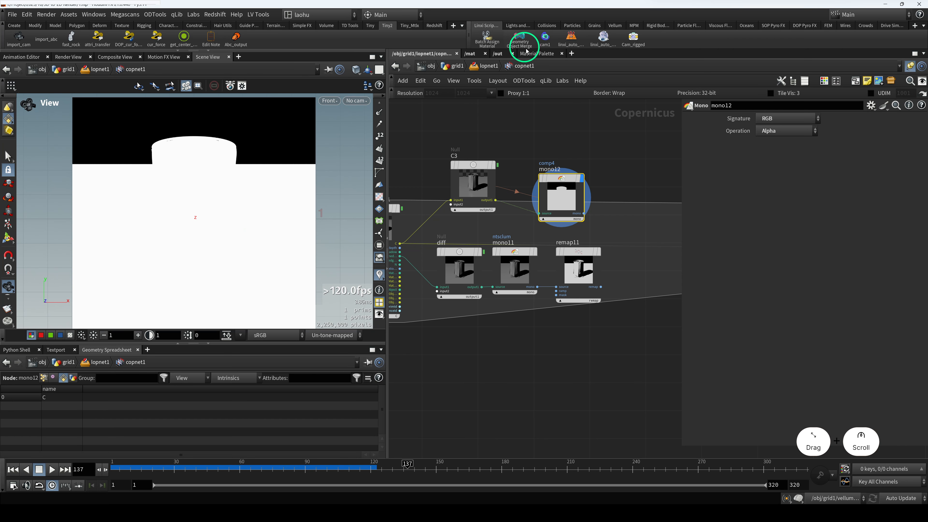
Go up to lopnet1, show the colour correction controls in its viewport and set the view transform to Un-tone-mapped
left_click(482, 65)
right_click(381, 323)
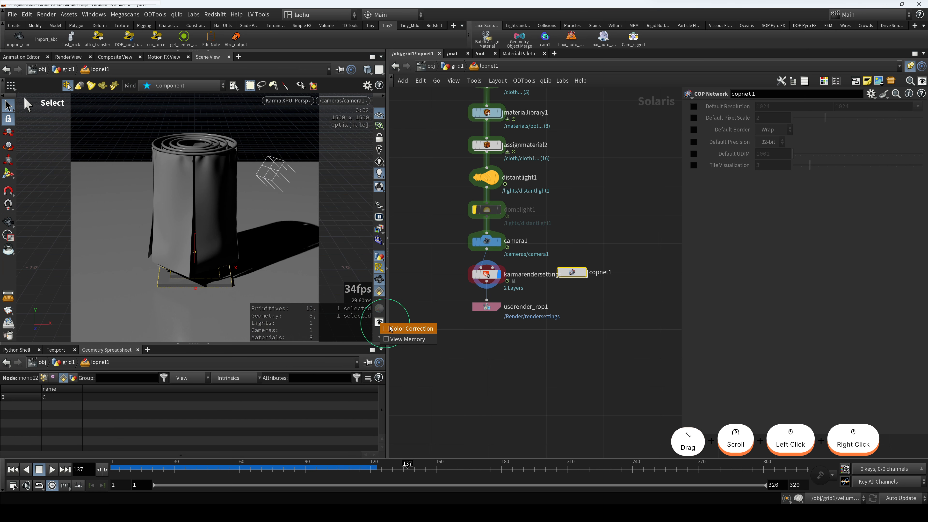
left_click(403, 331)
left_click(352, 334)
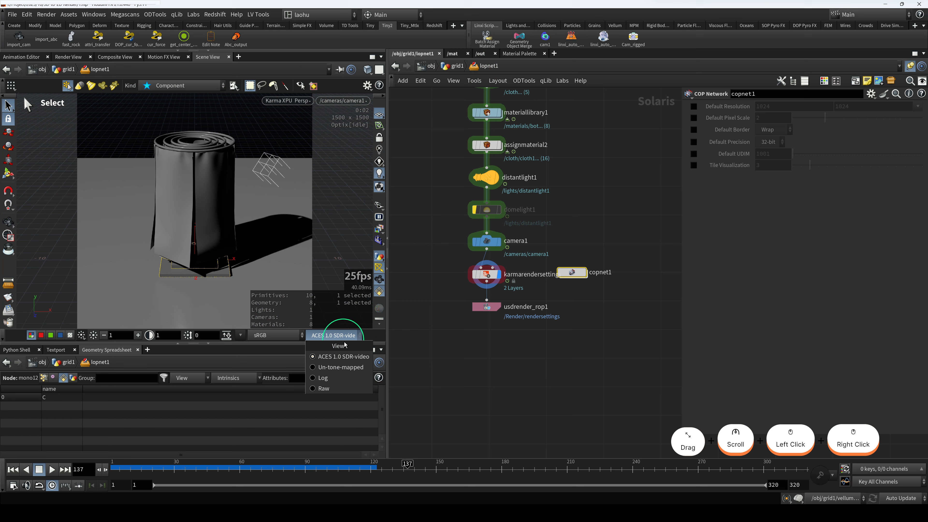
left_click(335, 370)
left_click(328, 336)
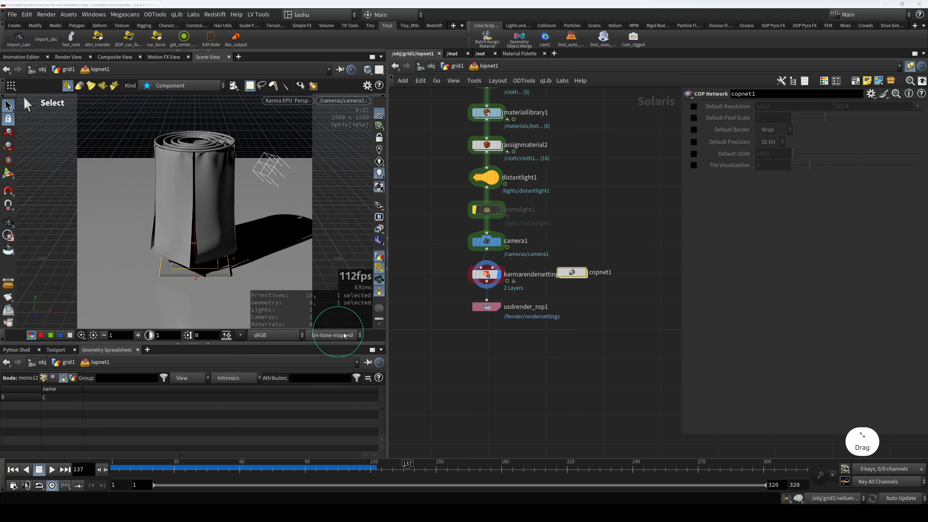
Return inside copnet1, space out mono12 and remap11 from their neighbouring nodes, and display remap11 in the viewport
double_click(571, 272)
scroll(548, 312, "up", 1)
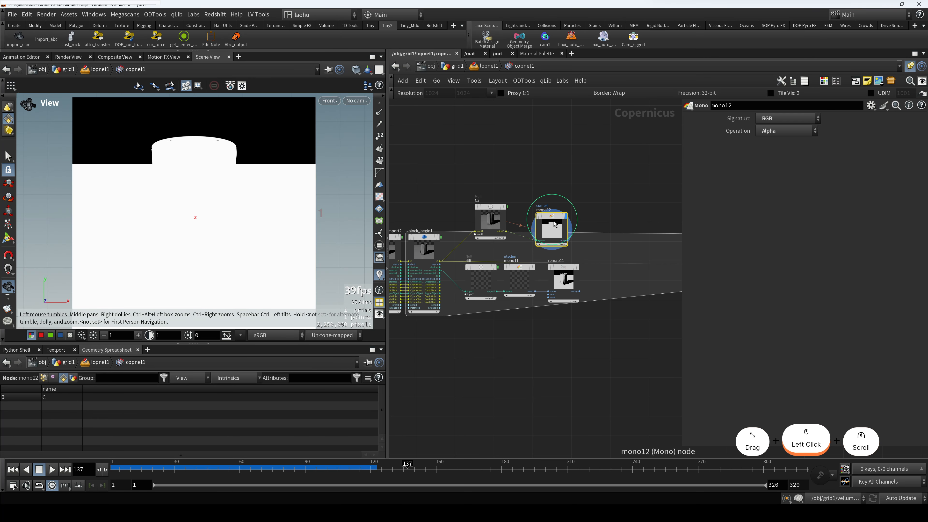
left_click_drag(554, 224, 563, 213)
scroll(234, 211, "down", 2)
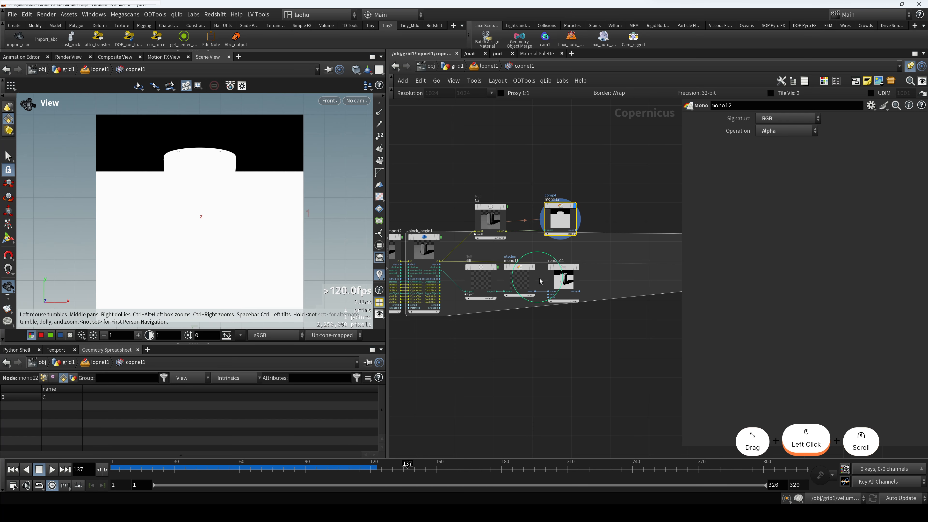
left_click_drag(558, 273, 596, 274)
key("r")
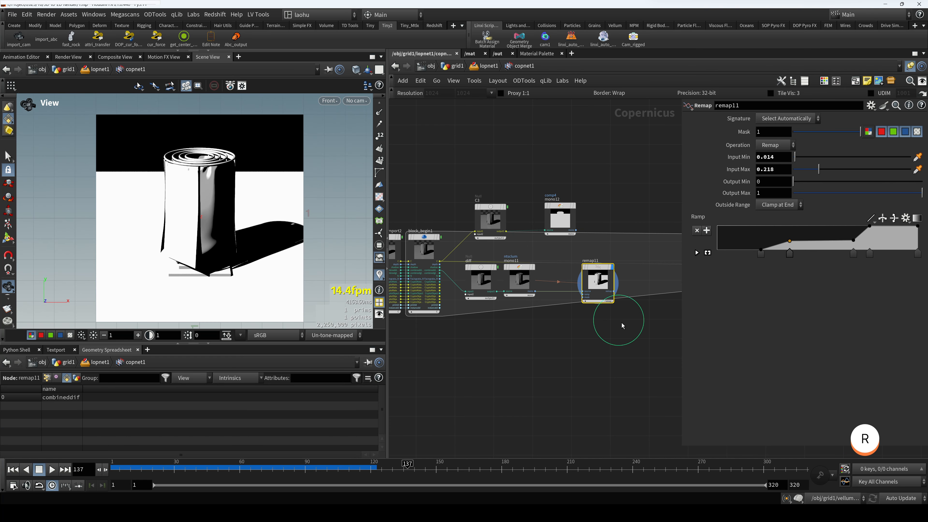
left_click_drag(617, 322, 638, 280)
Add a Null node on block_begin1's first yellow CryptoMaterial output and rename it CRYP3
scroll(539, 311, "up", 2)
scroll(538, 317, "down", 3)
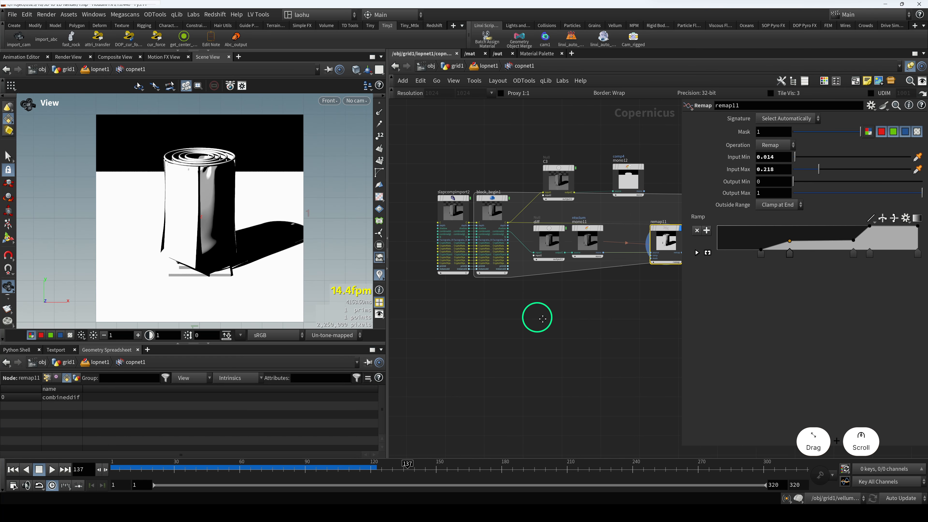
scroll(512, 277, "up", 4)
scroll(513, 270, "up", 2)
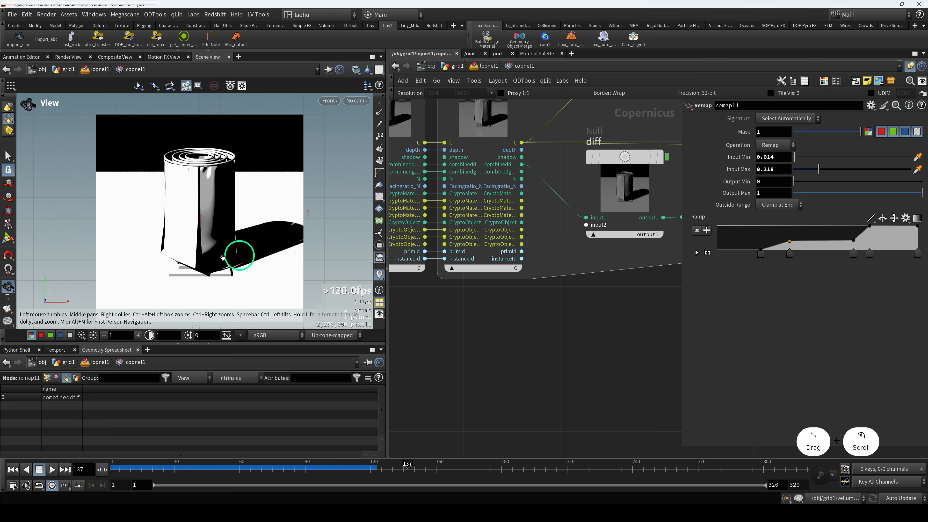
scroll(211, 273, "up", 2)
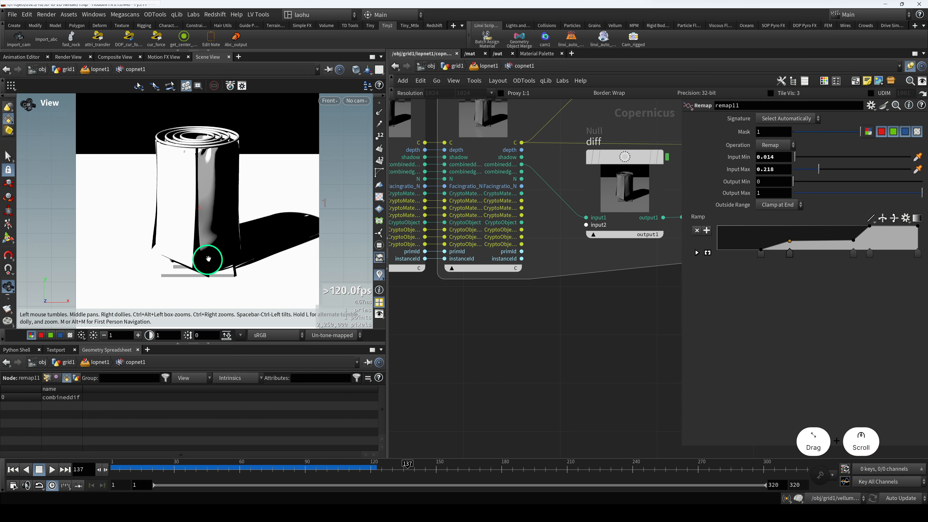
left_click(522, 203)
key("Tab")
type("nu;l")
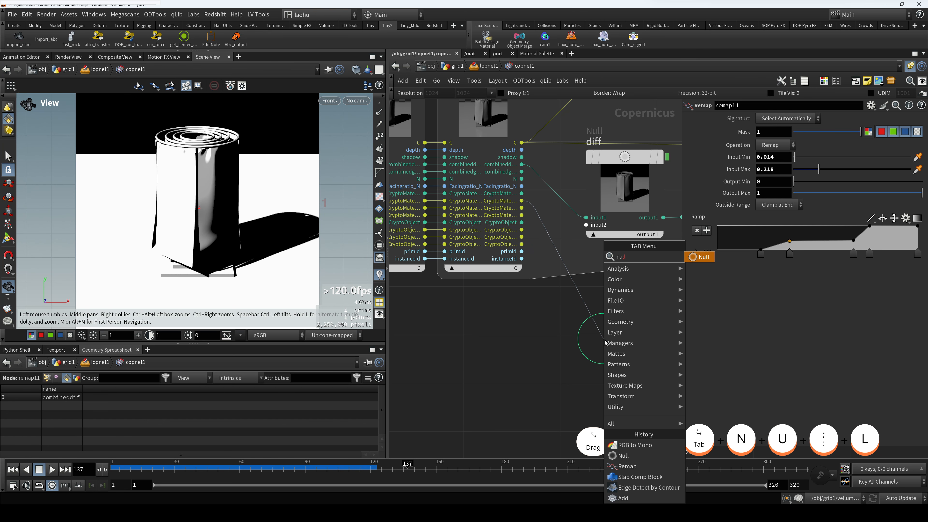
key("Return")
key("Caps_Lock")
double_click(591, 323)
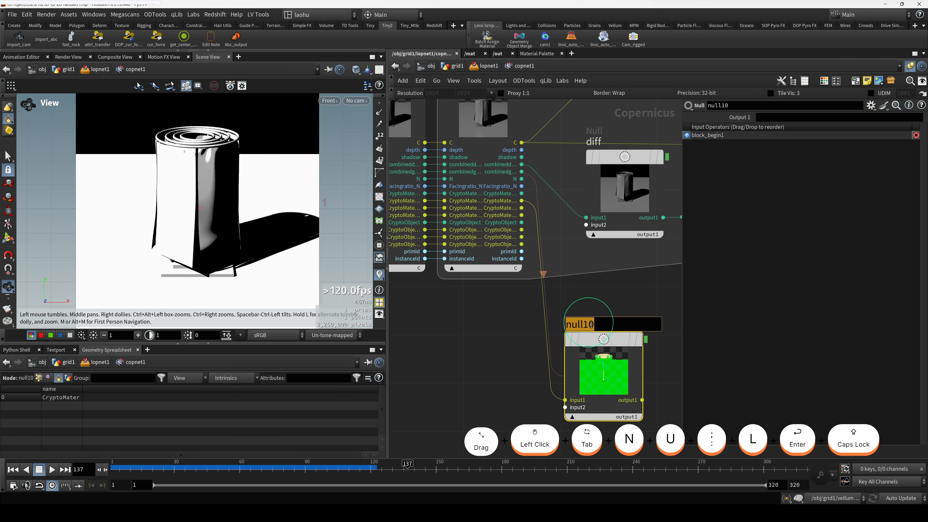
type("CRYP3")
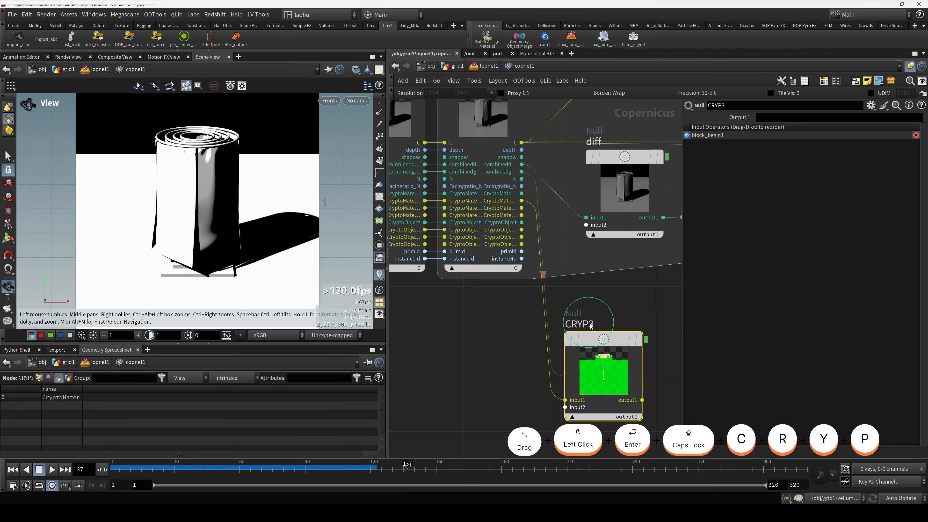
Add a Cryptomatte node on the output of CRYP3, display it in the viewport and align it beside CRYP3
scroll(582, 295, "down", 2)
scroll(582, 294, "down", 4)
scroll(473, 293, "up", 4)
left_click(505, 301)
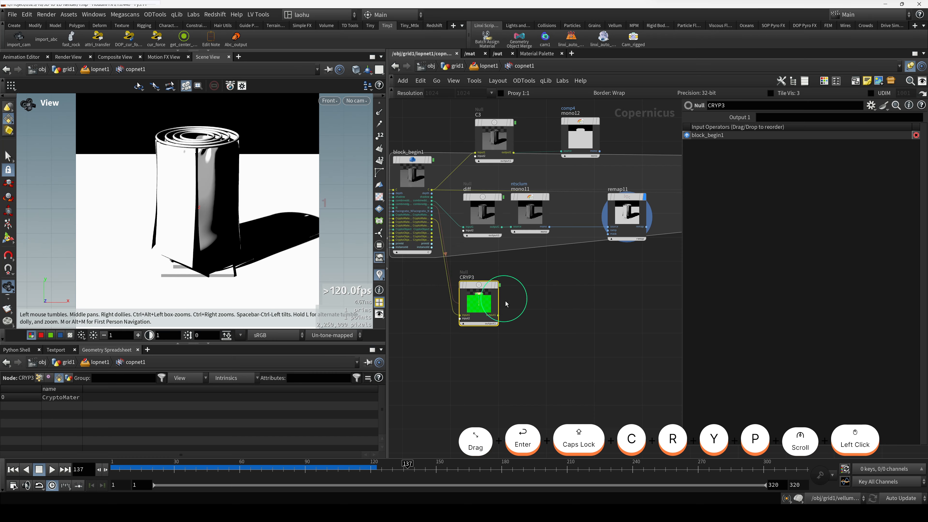
key("Tab")
type("cr")
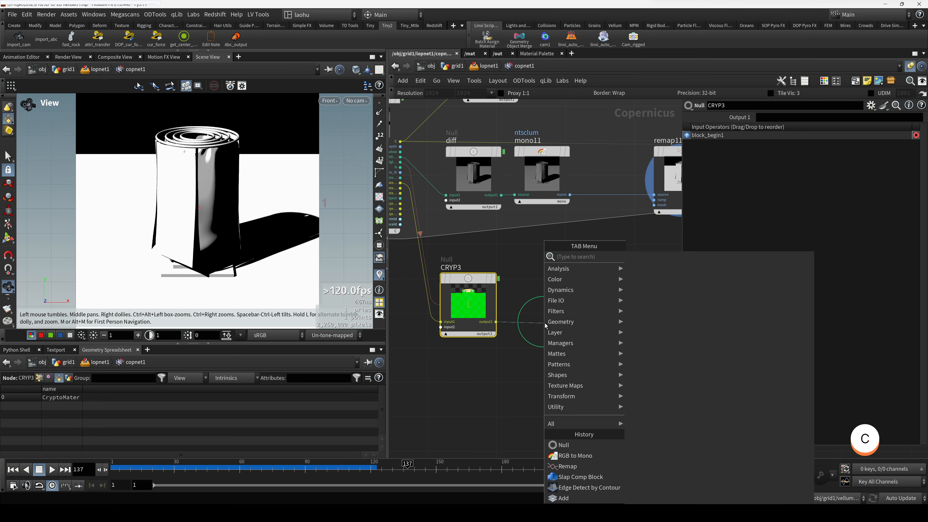
key("Down")
key("Return")
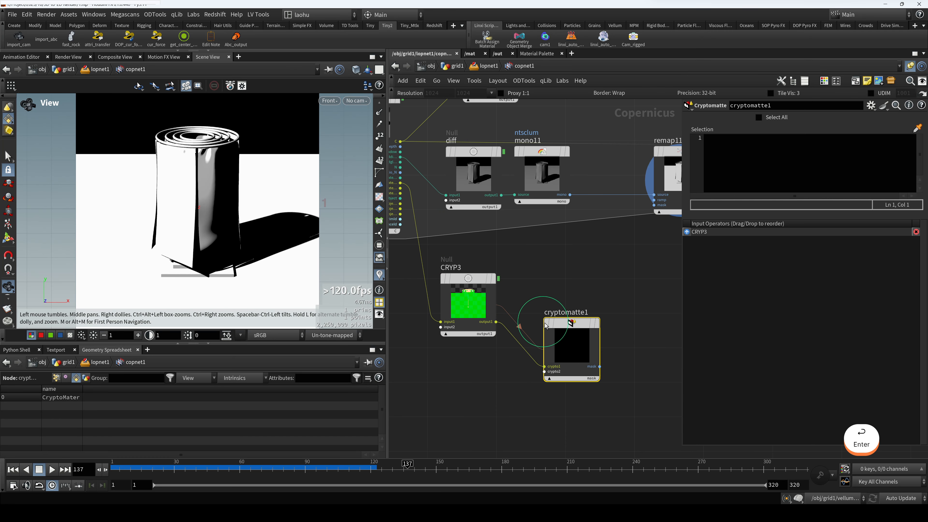
key("r")
left_click_drag(559, 327, 565, 285)
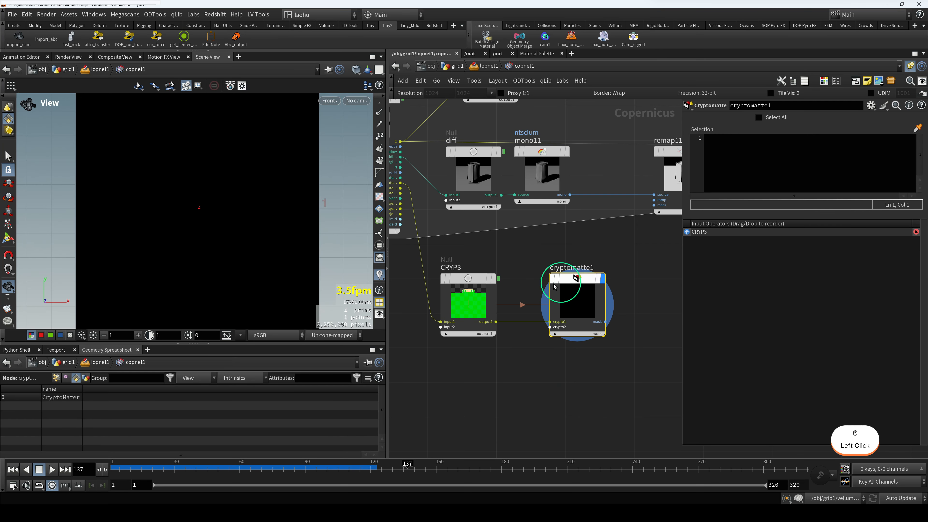
Go up to lopnet1, select karmarendersettings and copy the path of the cloth1 material from the scene graph's materials
left_click(490, 65)
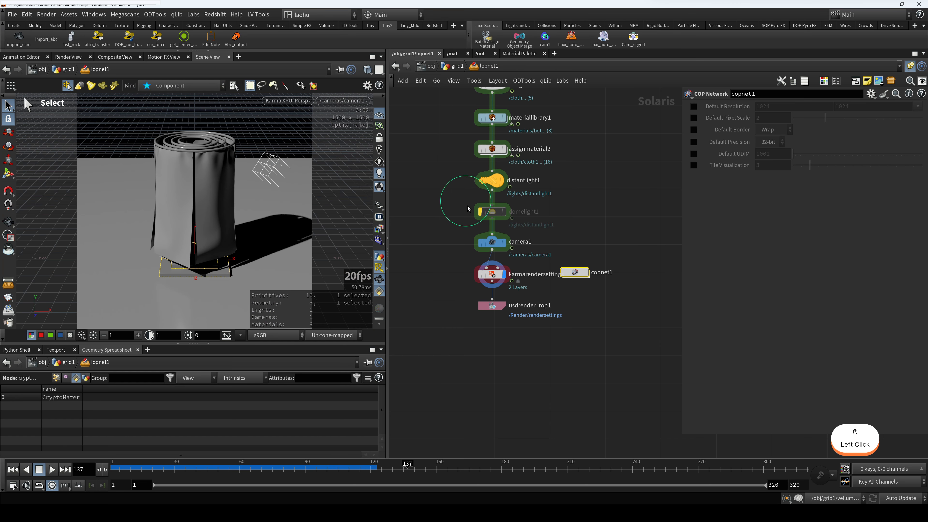
left_click(480, 275)
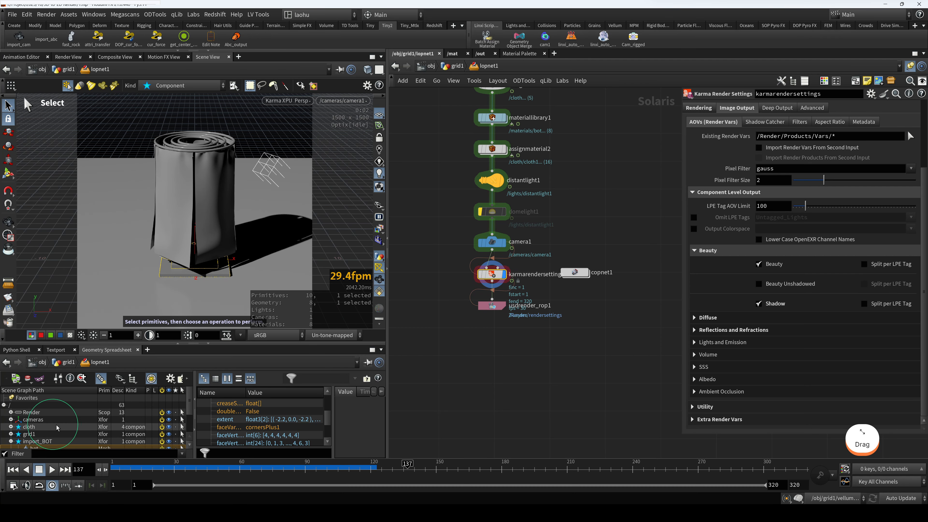
scroll(64, 424, "down", 2)
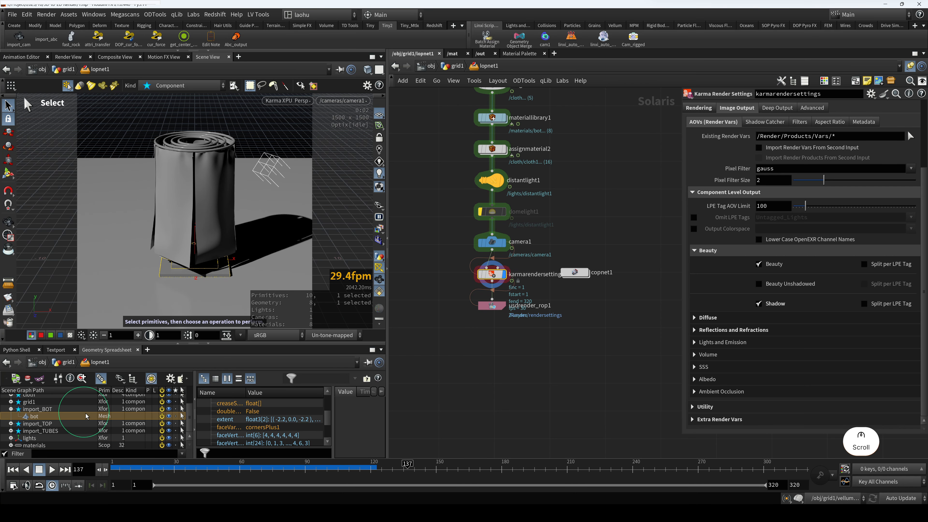
left_click(11, 445)
scroll(57, 427, "down", 3)
left_click(46, 402)
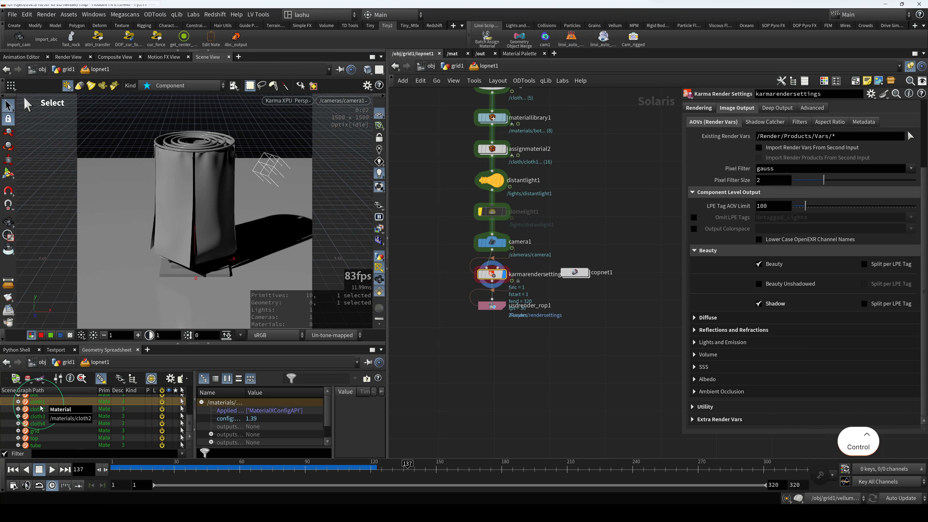
key("ctrl+c")
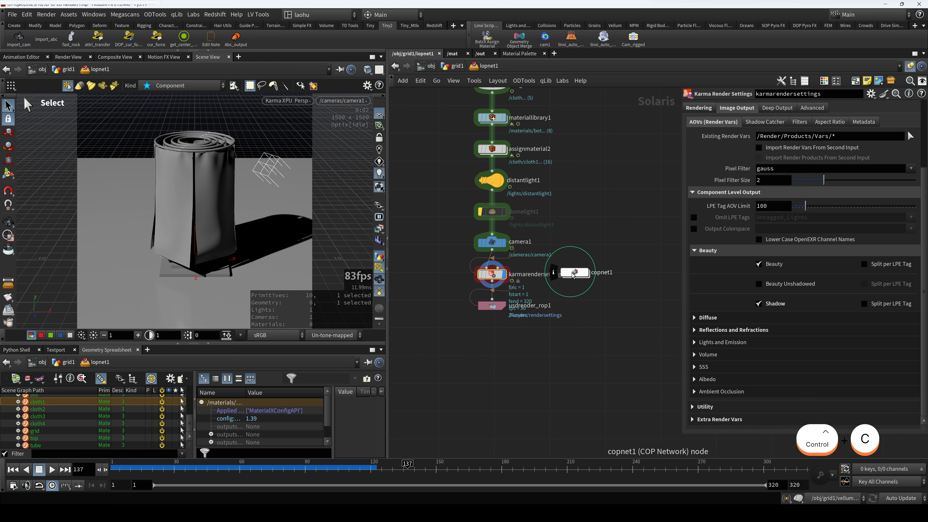
Return to copnet1 and paste /materials/cloth1 as cryptomatte1's selection to isolate the cloth mask
key("2")
scroll(535, 292, "down", 10)
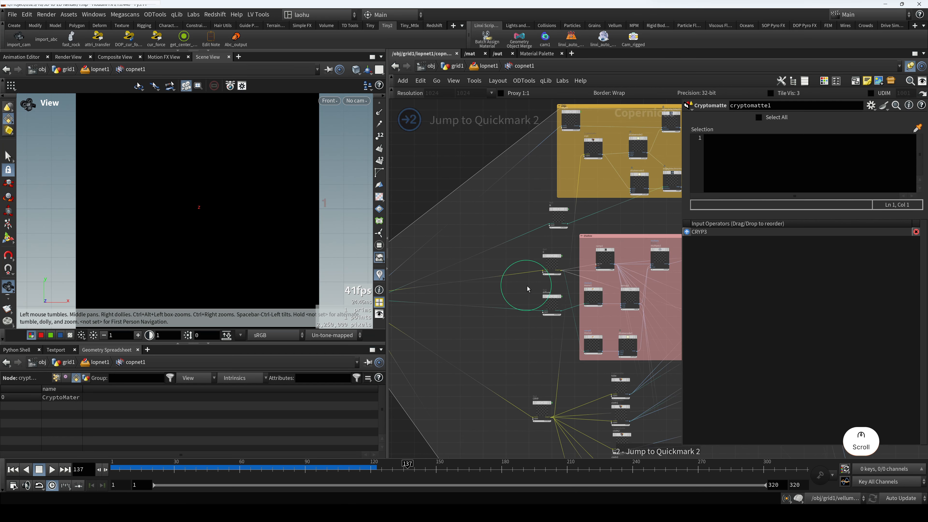
middle_click_drag(446, 173, 474, 249)
scroll(474, 250, "up", 4)
scroll(475, 248, "up", 4)
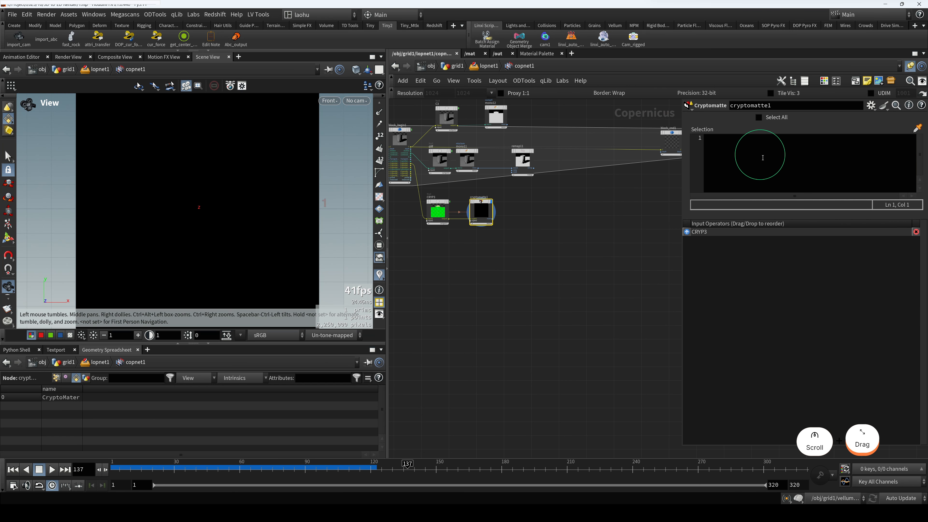
key("ctrl+v")
left_click(598, 264)
middle_click_drag(475, 266, 497, 254)
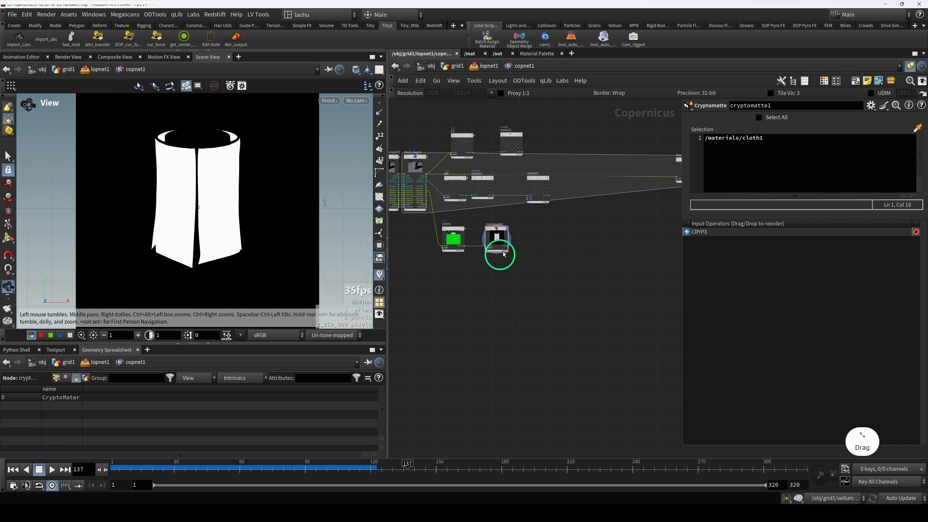
scroll(492, 243, "up", 3)
left_click(498, 227)
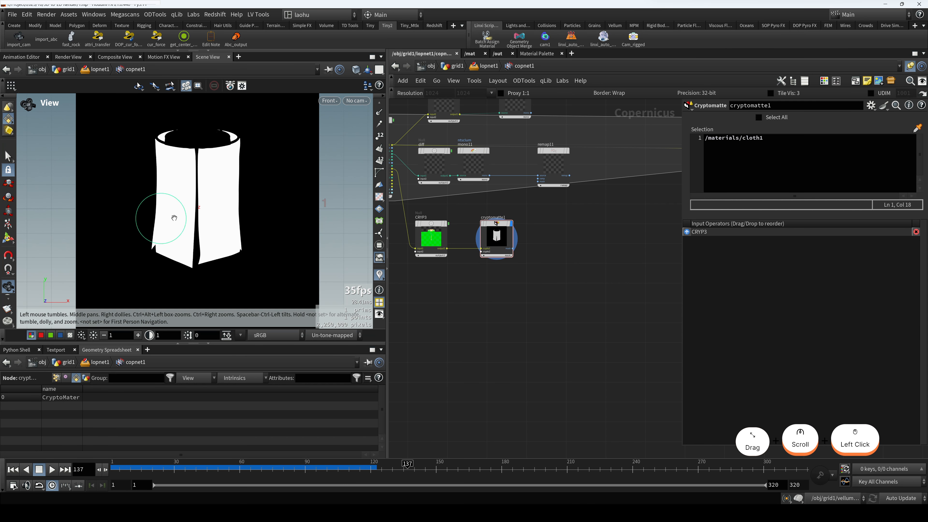
scroll(228, 232, "down", 1)
scroll(532, 265, "down", 1)
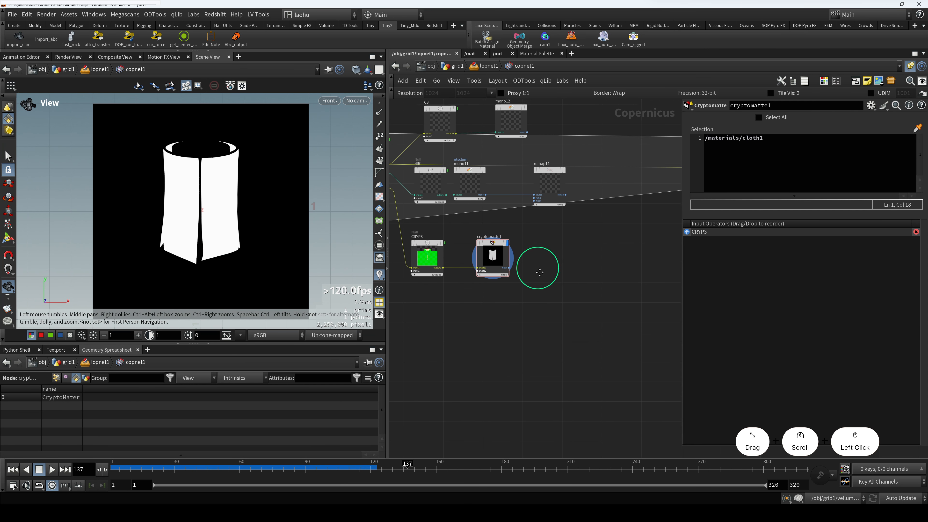
Add a Multiply node on remap11's output, wire cryptomatte1's mask into its second input and display the result in the viewport
scroll(543, 257, "down", 2)
left_click(551, 198)
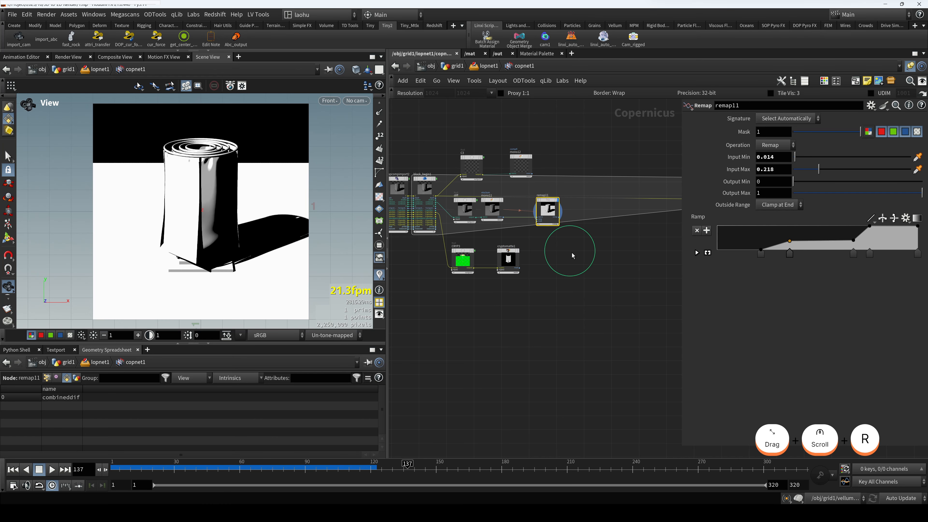
scroll(570, 245, "up", 5)
left_click(543, 199)
key("Tab")
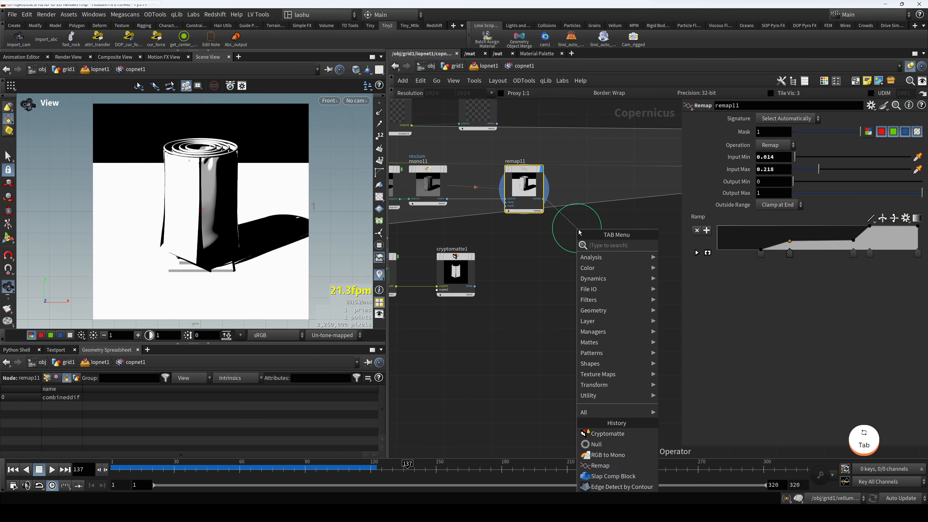
type("mul")
key("Return")
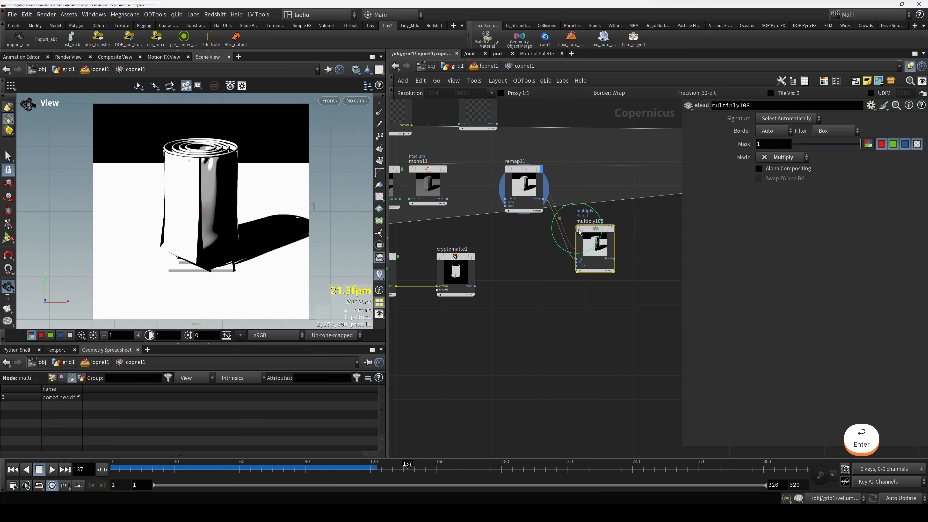
left_click_drag(474, 286, 577, 265)
key("r")
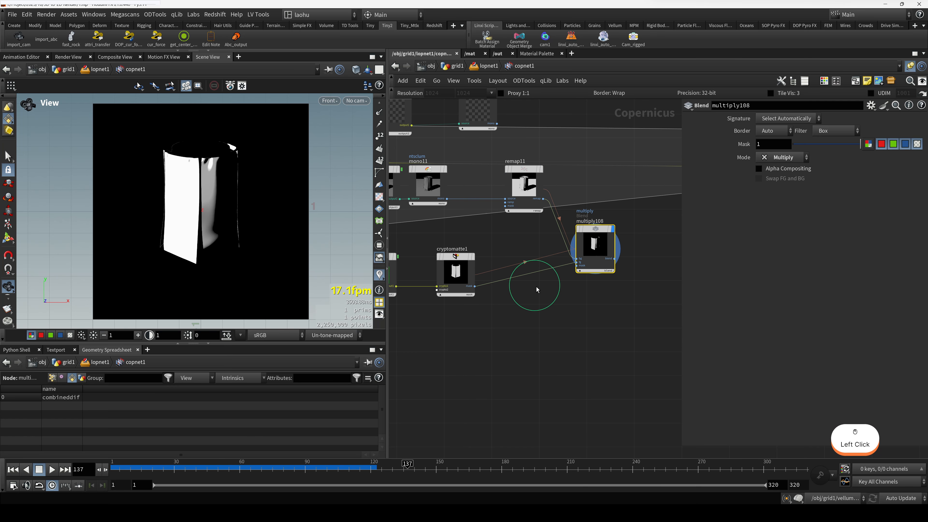
Add a Mono to RGB node on multiply108's output, align it beside multiply108 and display it in the viewport
middle_click_drag(536, 287, 506, 316)
scroll(212, 237, "up", 5)
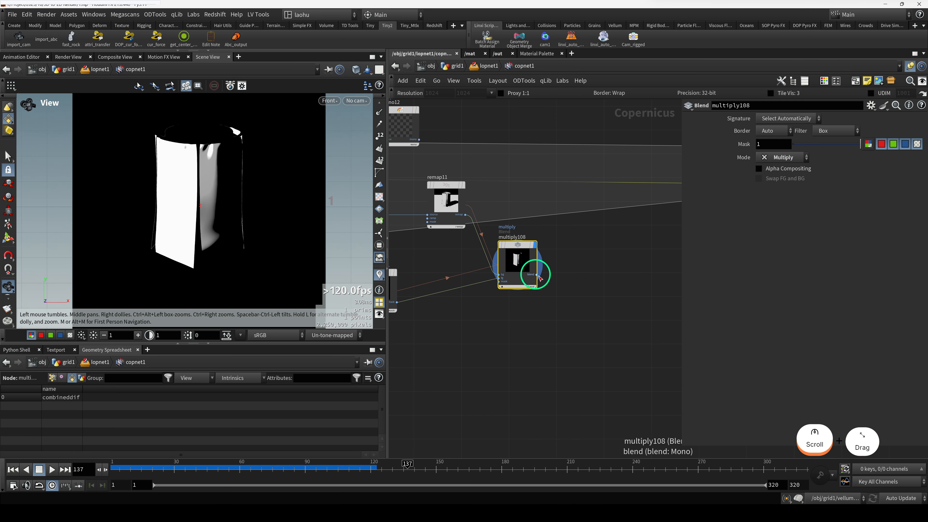
scroll(537, 276, "down", 3)
scroll(632, 220, "up", 2)
middle_click_drag(631, 221, 582, 216)
left_click_drag(581, 200, 613, 190)
scroll(456, 294, "up", 2)
middle_click_drag(457, 294, 509, 307)
left_click_drag(498, 310, 516, 306)
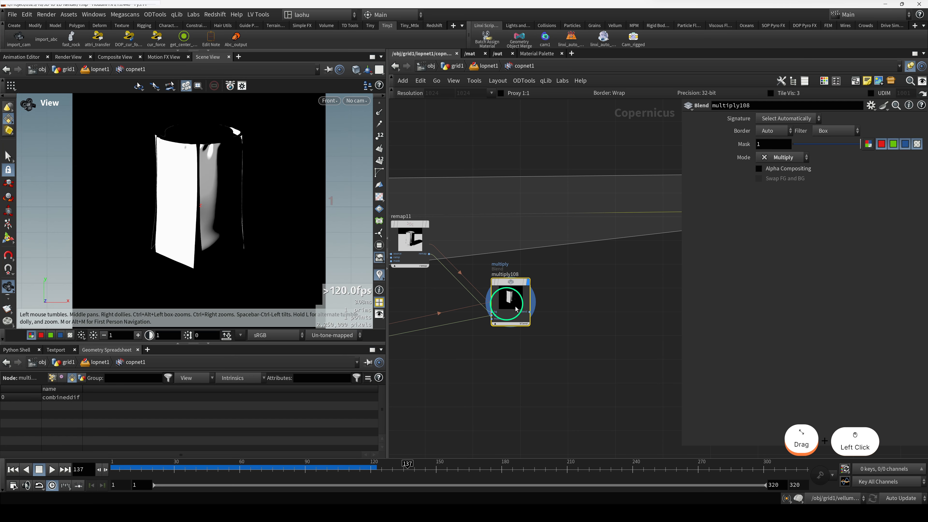
left_click(530, 312)
key("Tab")
type("mo")
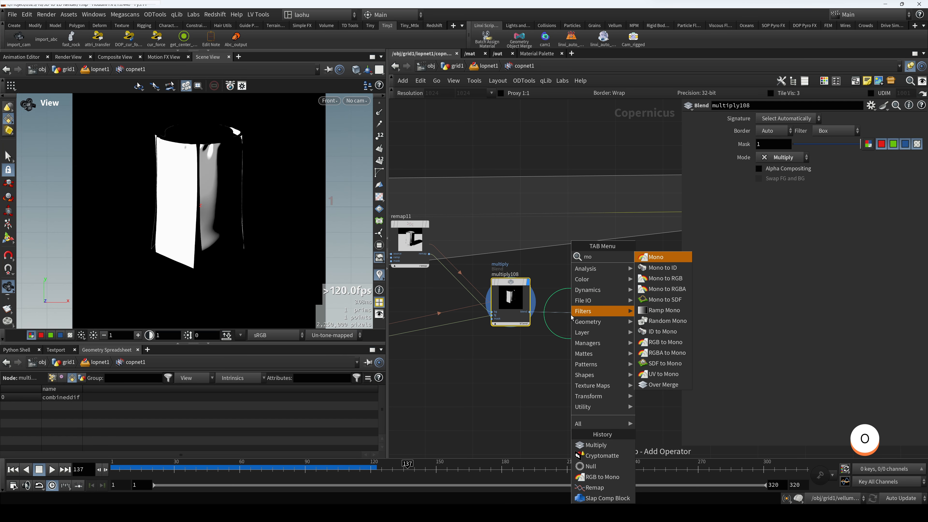
type("torg")
key("Return")
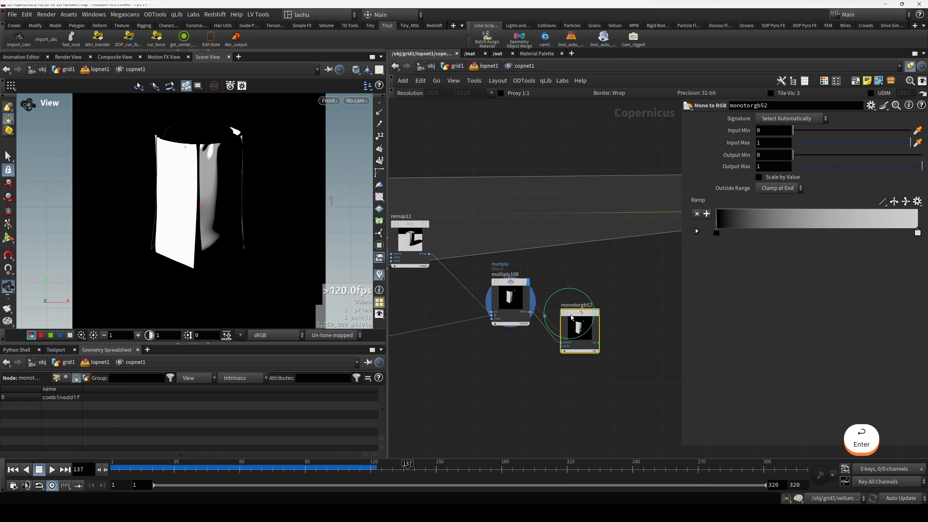
left_click_drag(572, 317, 579, 286)
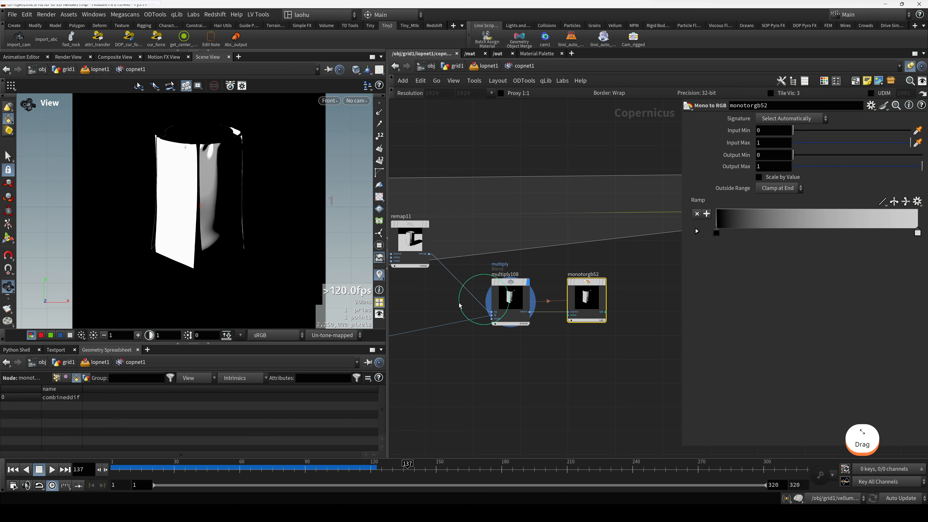
key("r")
left_click(603, 333)
middle_click_drag(599, 353, 536, 356)
Set the white end of monotorgb52's ramp to orange (RGB 1, 0.5, 0)
left_click(917, 201)
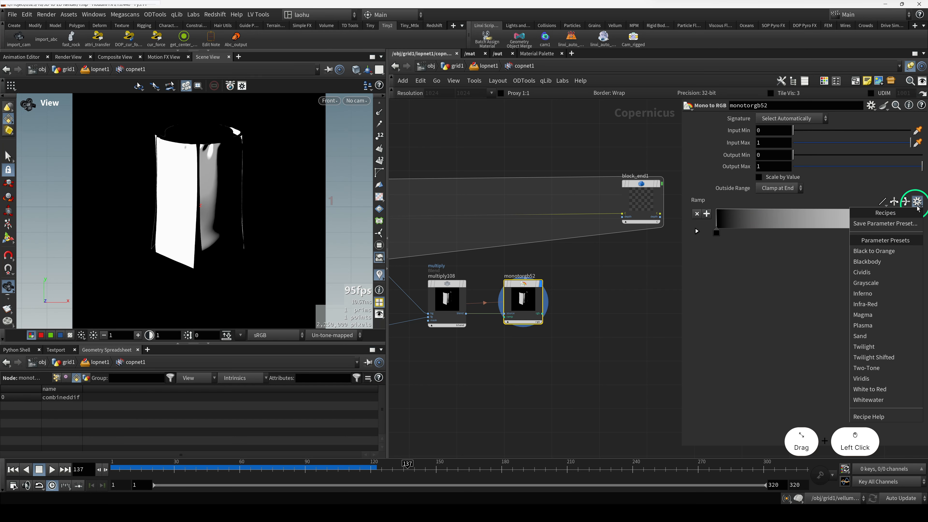
left_click(719, 234)
double_click(718, 234)
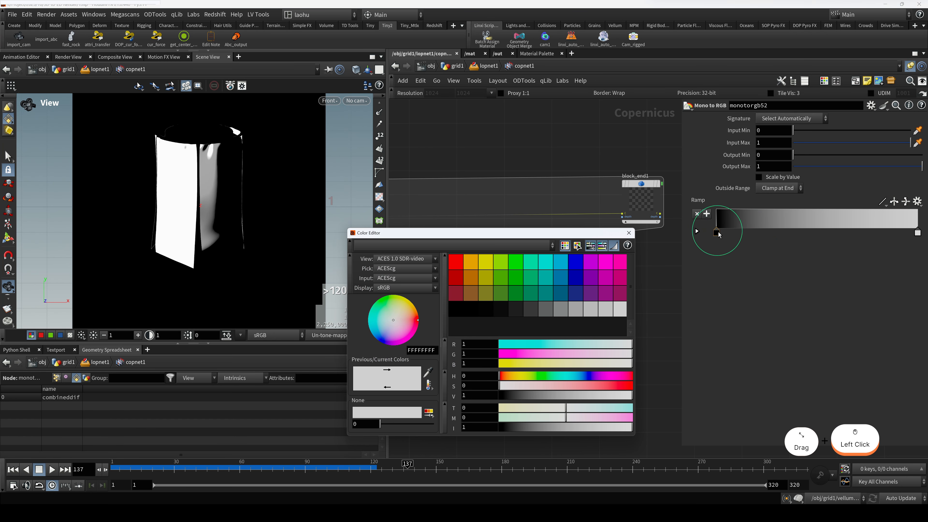
left_click(545, 263)
left_click(561, 267)
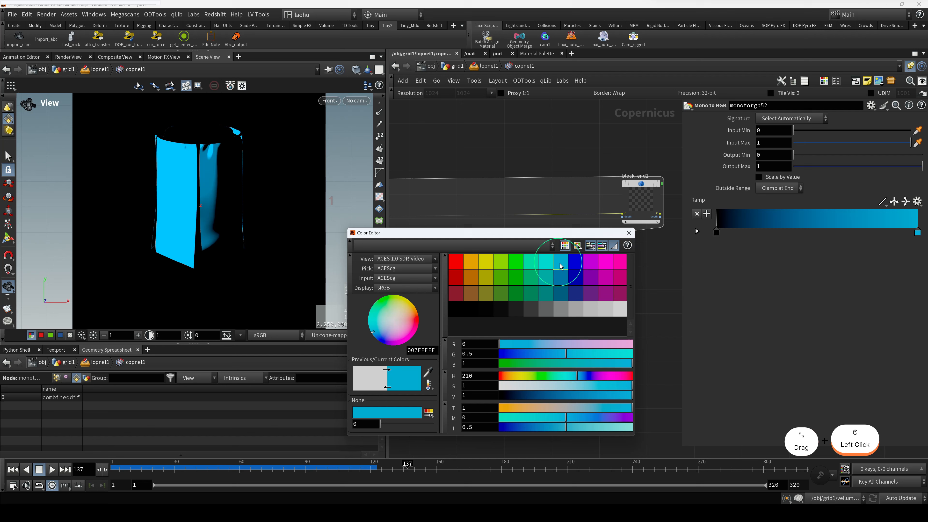
left_click(568, 308)
left_click(592, 309)
left_click(618, 313)
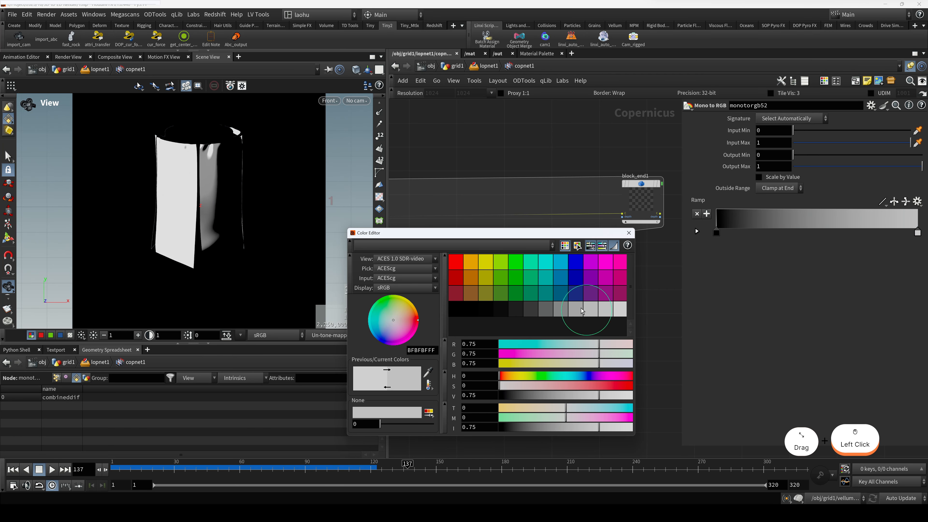
left_click(504, 264)
left_click(471, 261)
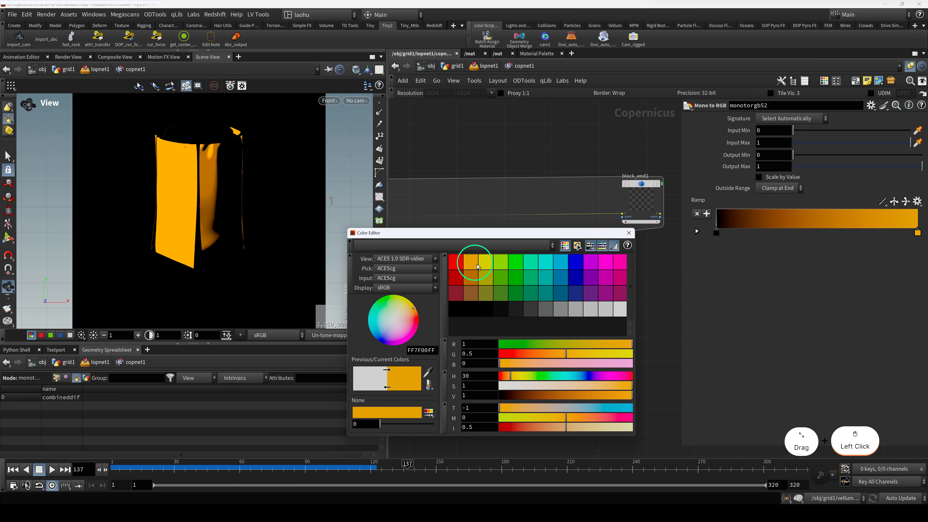
left_click(628, 233)
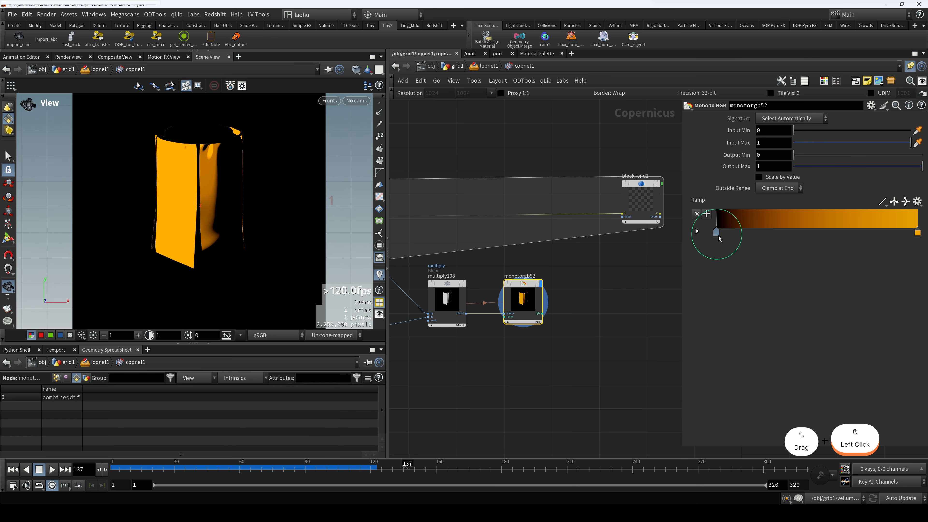
Reverse monotorgb52's ramp and set its black end point to white
left_click(894, 202)
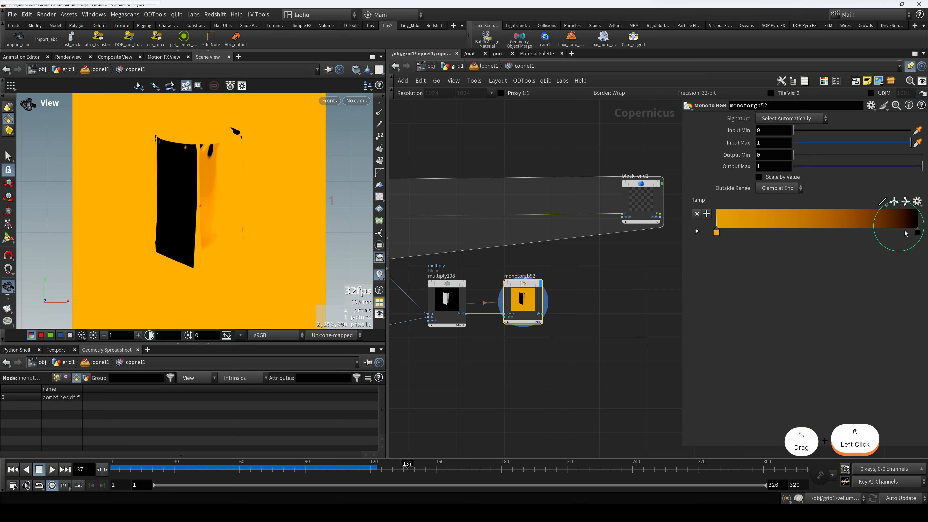
left_click(916, 233)
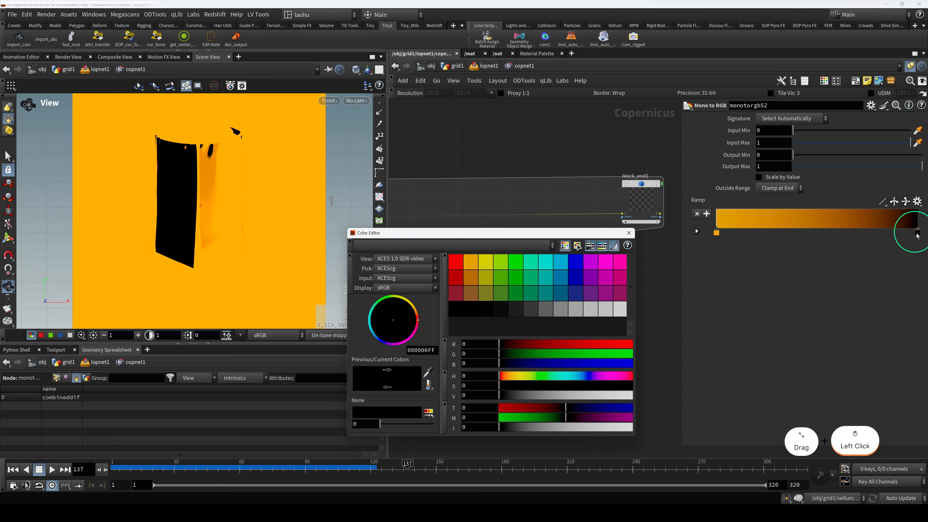
left_click(618, 315)
left_click(629, 233)
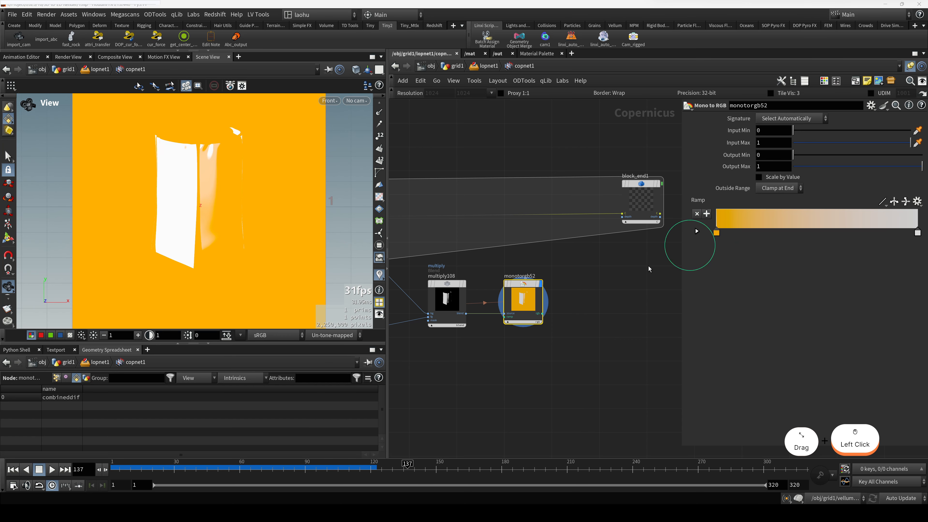
Look at the Karma render in lopnet1, then return to copnet1 and display monotorgb52's coloured result again
left_click(478, 68)
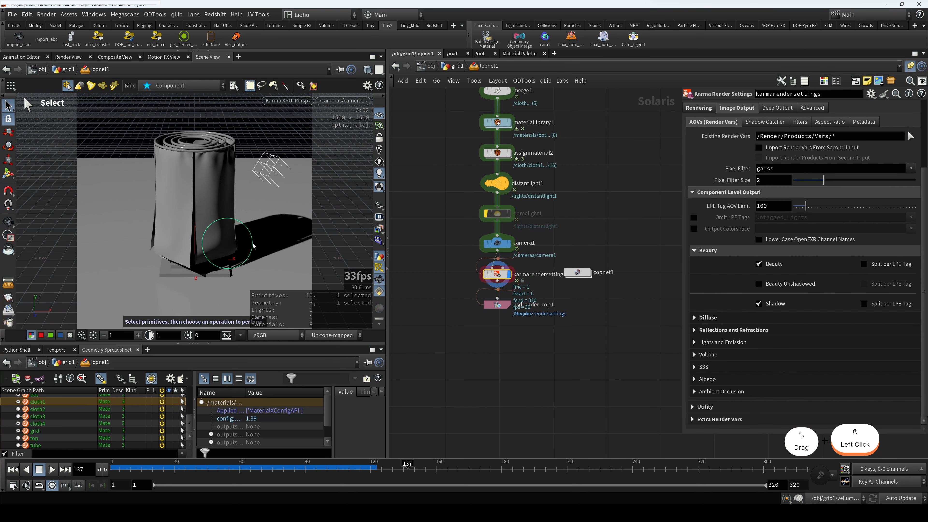
double_click(577, 273)
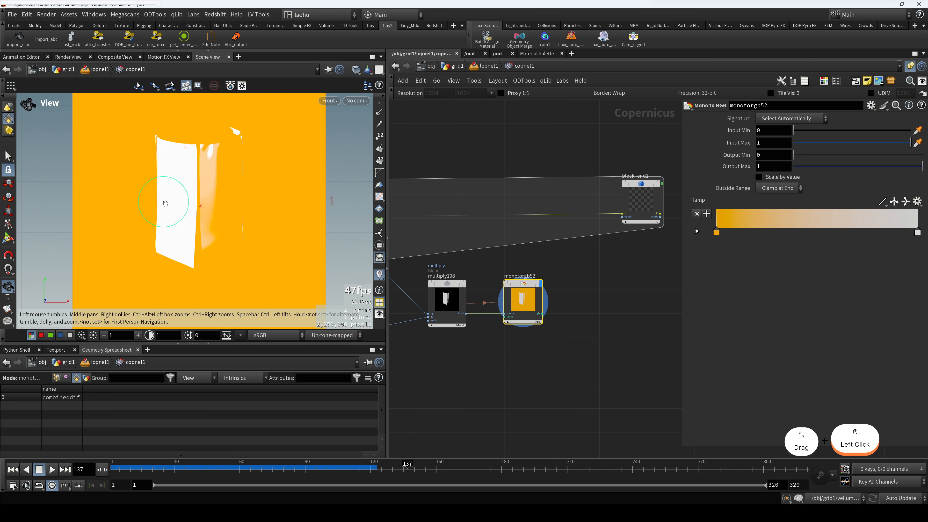
scroll(596, 303, "down", 3)
middle_click_drag(596, 307, 734, 316)
left_click(566, 256)
key("r")
middle_click_drag(577, 359, 479, 348)
left_click(589, 282)
key("r")
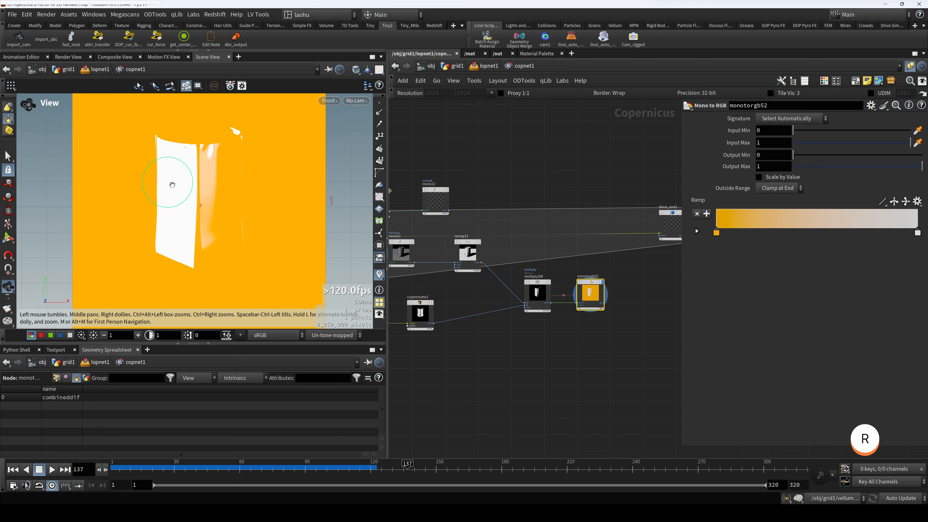
Compare the outputs of multiply108, monotorgb52, the mono12 alpha mask and remap11 in the viewport
left_click(537, 292)
key("r")
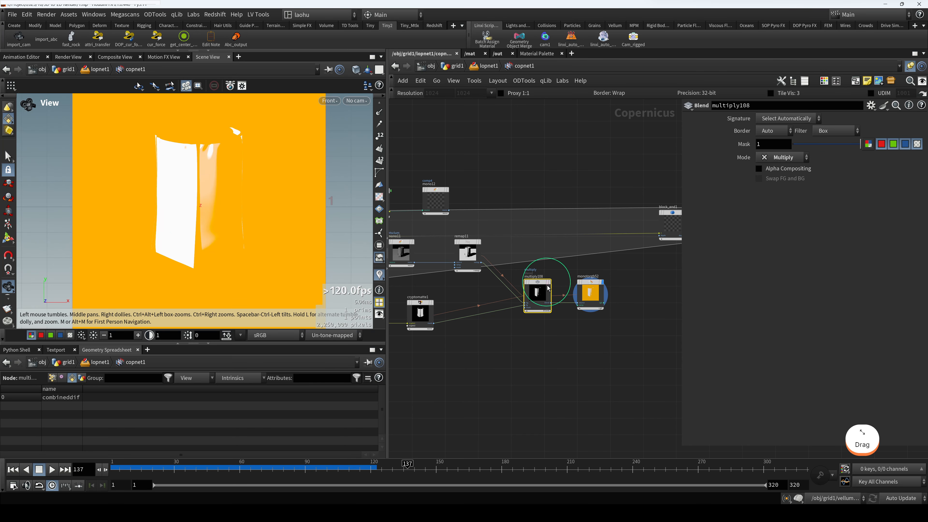
left_click(589, 293)
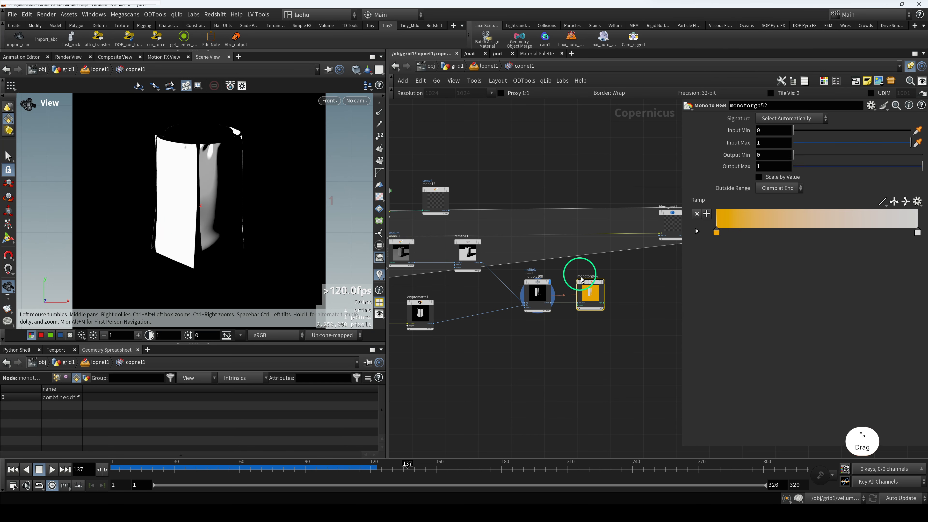
key("r")
middle_click_drag(491, 302, 526, 308)
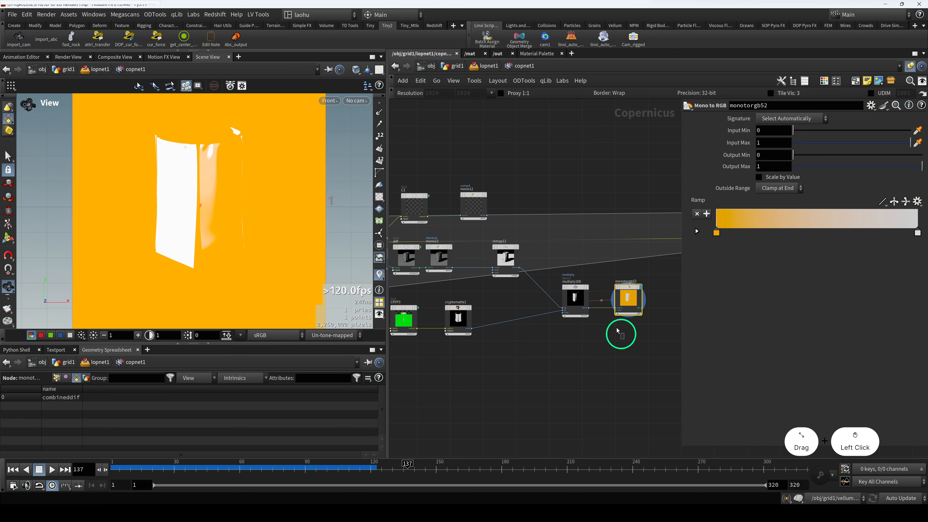
left_click(580, 299, "shift")
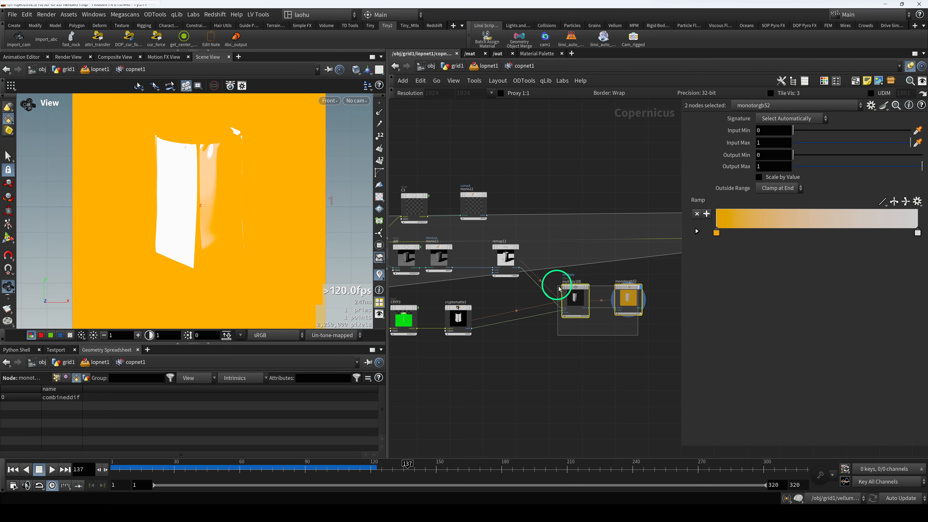
left_click(474, 193)
key("r")
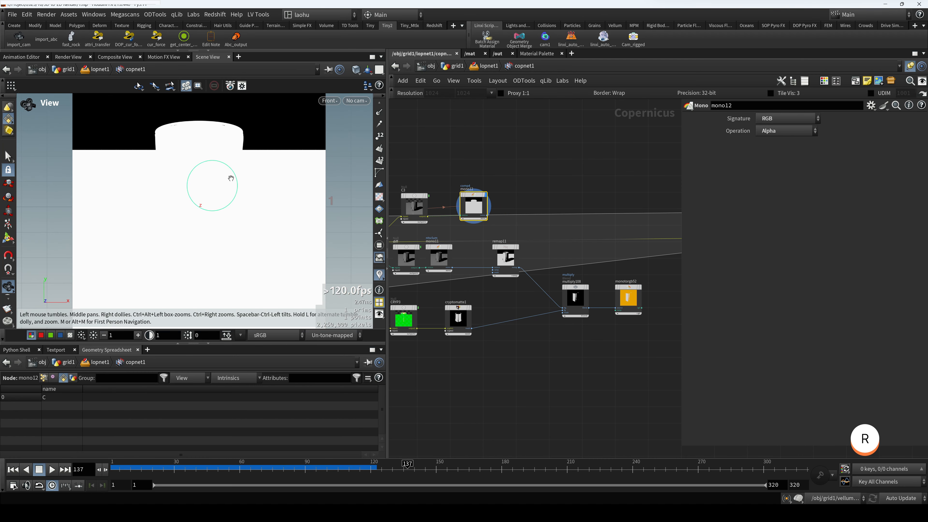
left_click(506, 256)
key("r")
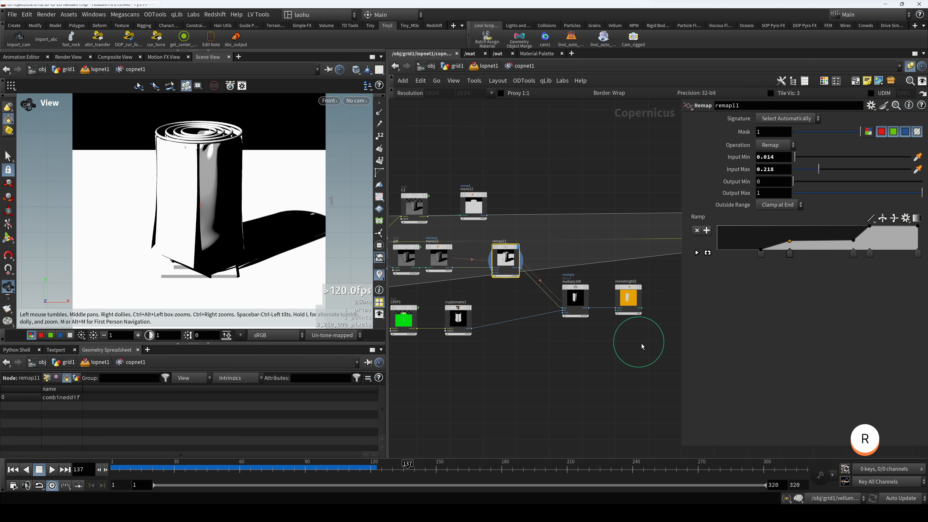
Duplicate cryptomatte1 and place the copy below it, still fed by CRYP3
left_click_drag(642, 343, 584, 291)
middle_click_drag(544, 360, 630, 341)
left_click_drag(544, 293, 544, 340, "alt")
scroll(518, 336, "up", 2)
left_click_drag(567, 406, 557, 354)
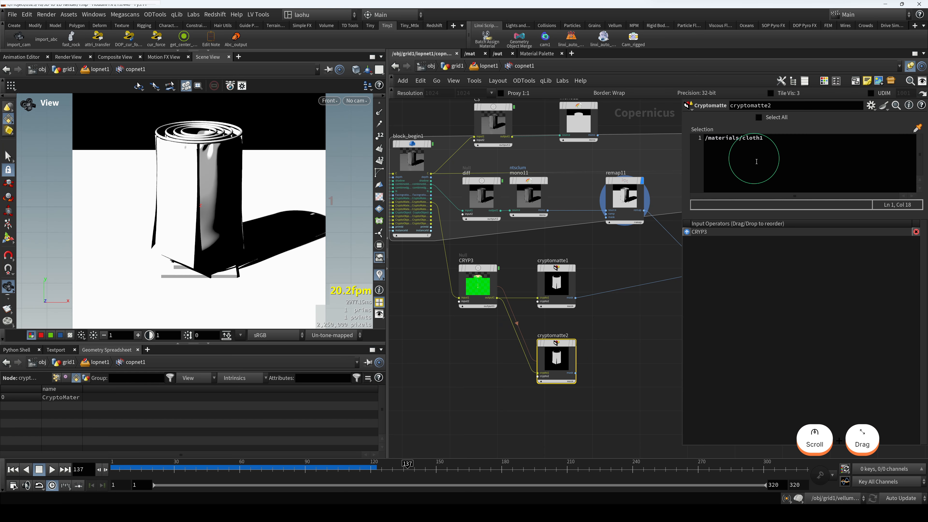
Change cryptomatte2's selection to /materials/tube and display the tube mask in the viewport
left_click_drag(742, 138, 761, 138)
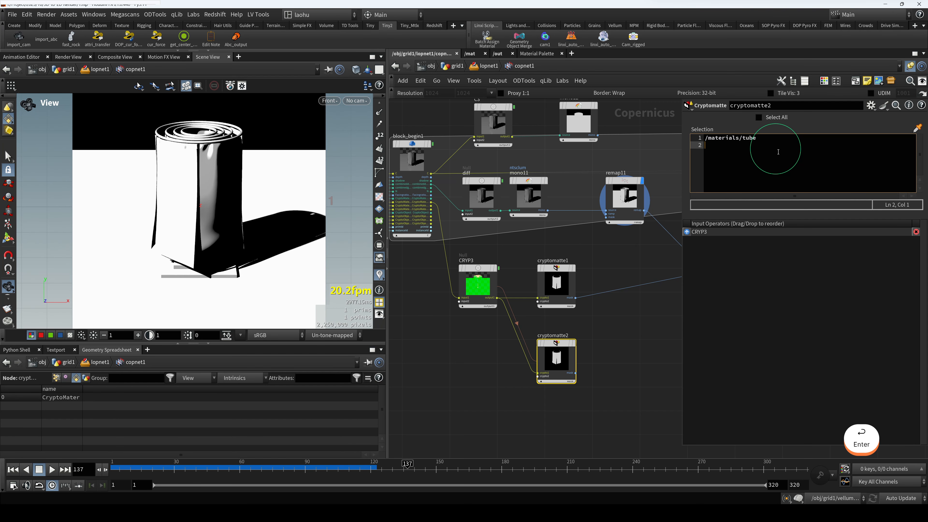
left_click_drag(608, 415, 548, 342)
key("r")
scroll(634, 350, "down", 2)
middle_click_drag(635, 350, 510, 333)
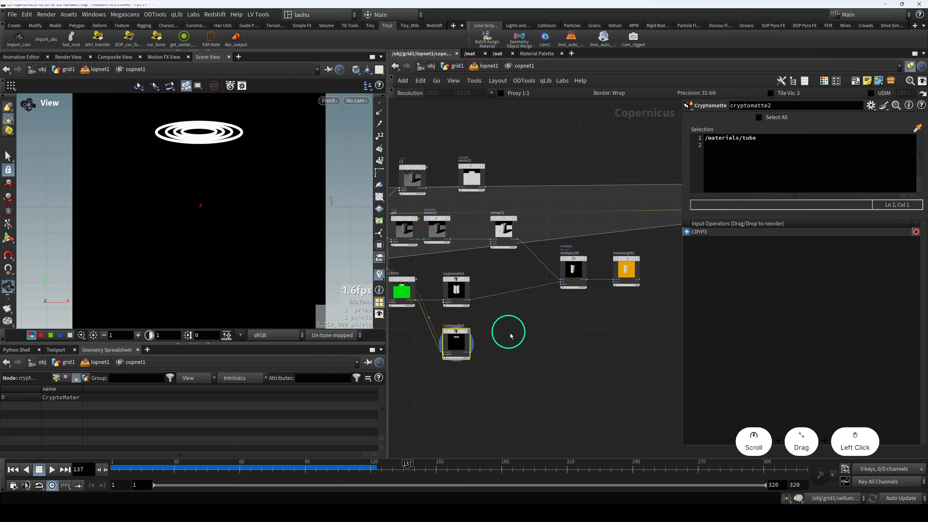
Duplicate multiply108 and monotorgb52 together and place the copies directly below the originals
scroll(601, 304, "up", 1)
middle_click_drag(601, 303, 611, 305)
left_click_drag(641, 319, 581, 335)
left_click(512, 381)
middle_click_drag(503, 371, 526, 369)
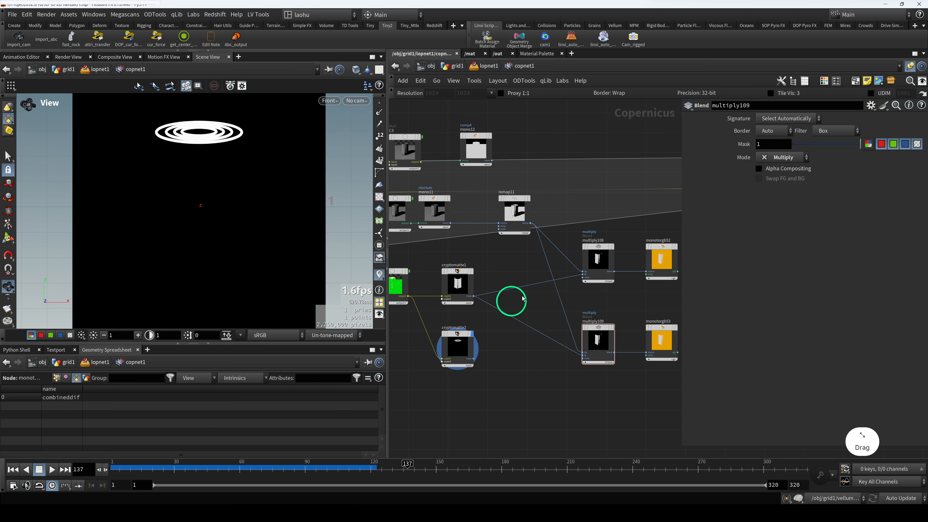
Wire cryptomatte2's mask into multiply109's second input in place of cryptomatte1 and display multiply109
scroll(567, 318, "up", 1)
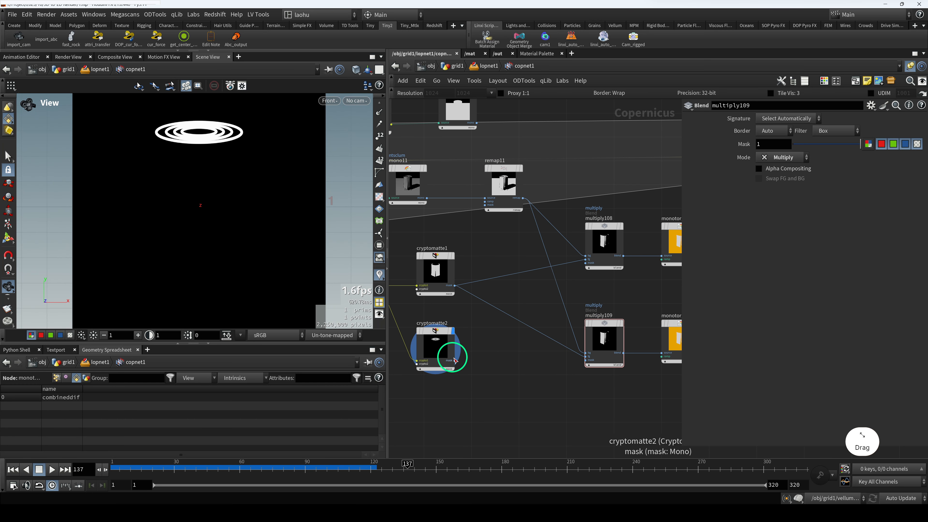
left_click_drag(454, 359, 584, 356)
left_click_drag(601, 313, 627, 362)
key("r")
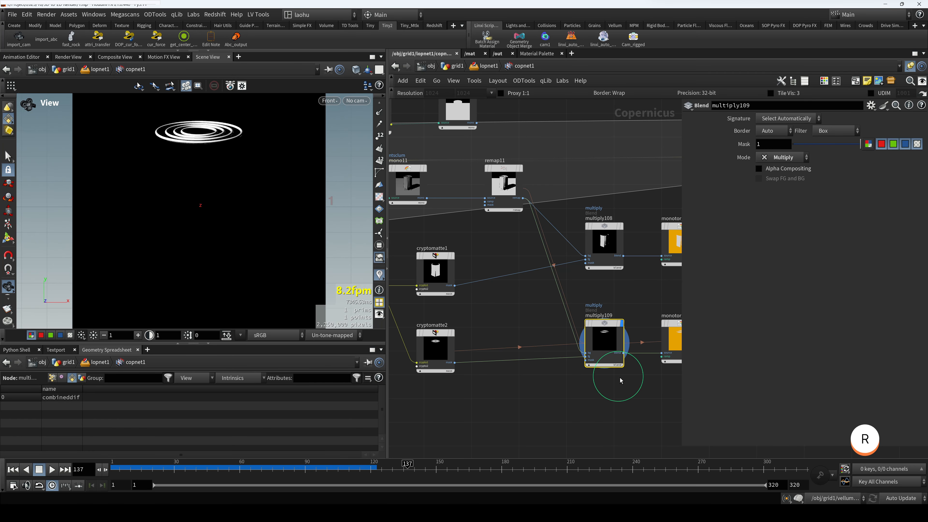
Display monotorgb53 and change the first colour of its ramp from the palette to yellow-green
middle_click_drag(658, 380, 553, 373)
left_click_drag(574, 372, 571, 285)
key("r")
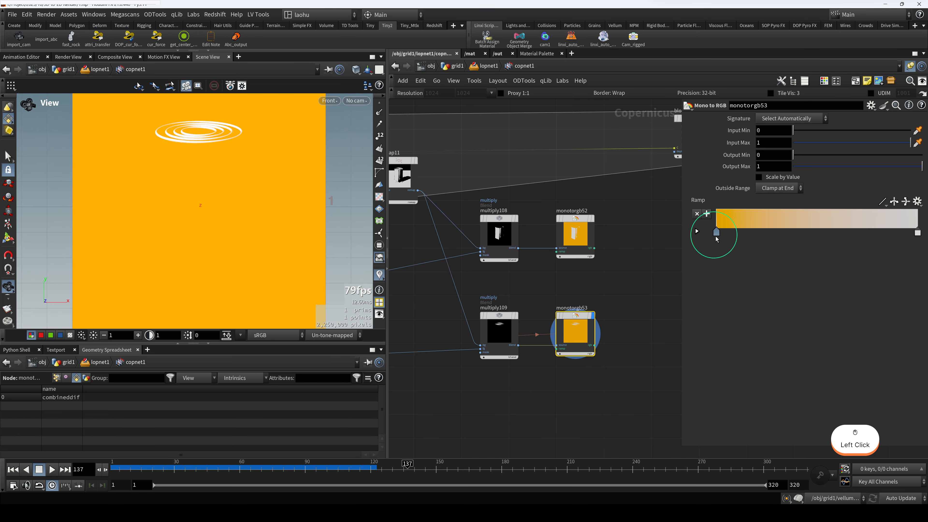
double_click(716, 234)
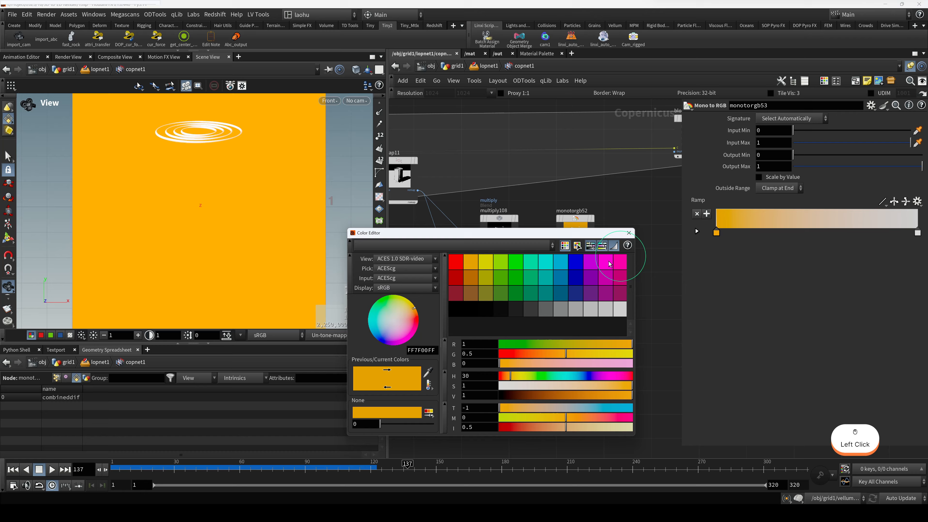
left_click(518, 268)
left_click(501, 262)
left_click(629, 233)
Nudge monotorgb53 and shift it together with monotorgb52 farther from their multiply nodes
left_click(579, 216)
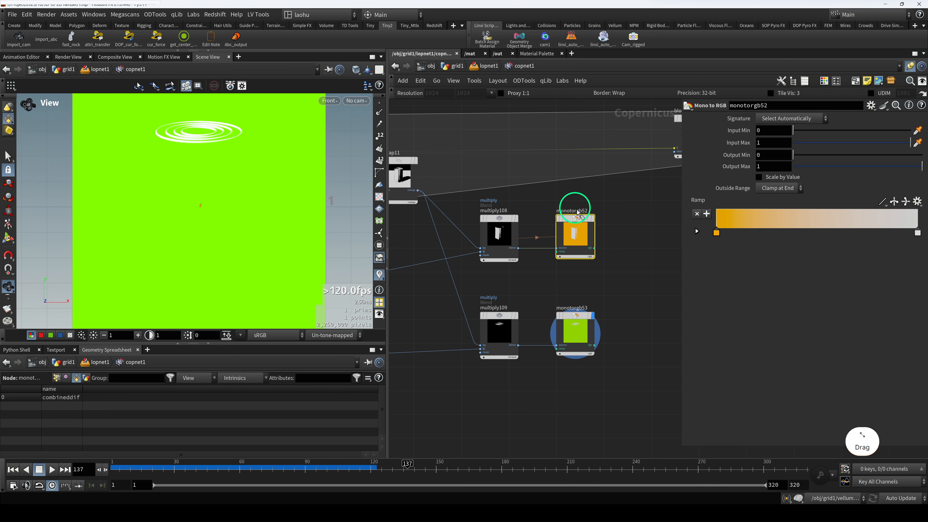
left_click_drag(576, 317, 581, 317)
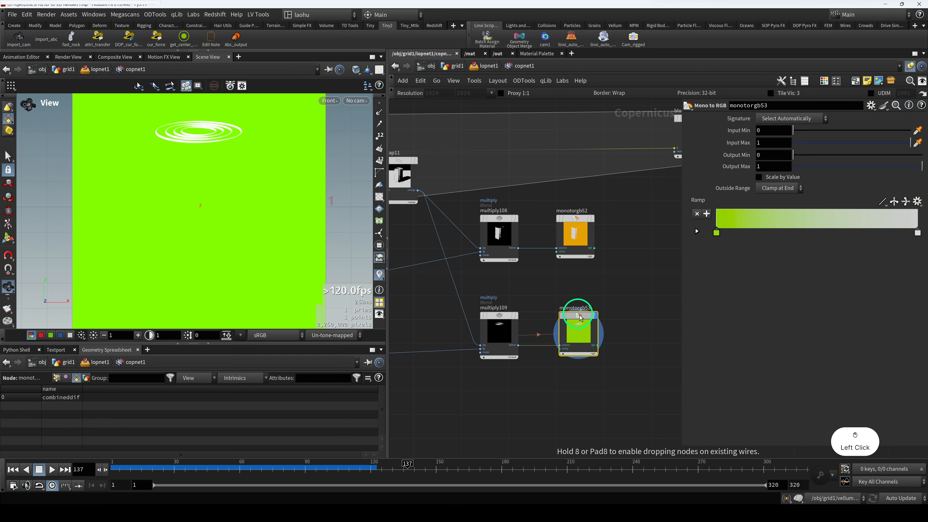
scroll(544, 375, "down", 2)
left_click(516, 304)
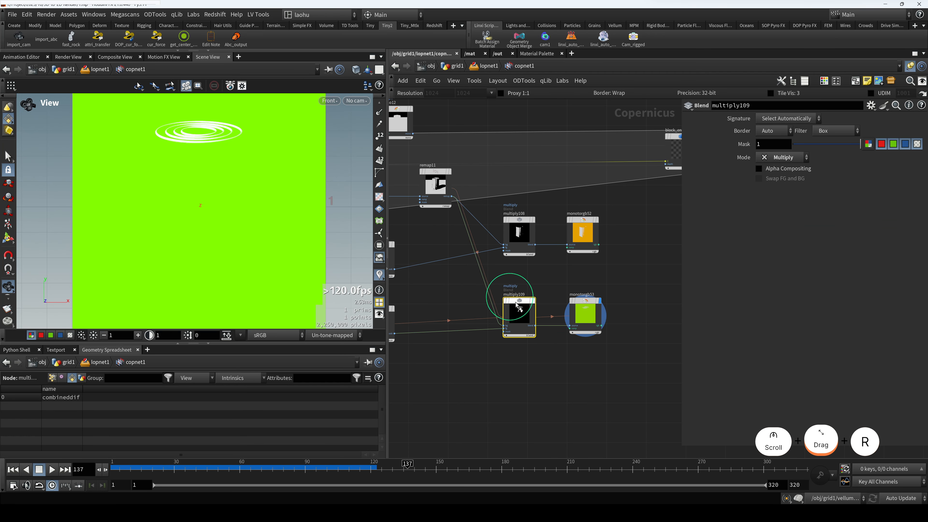
left_click(580, 297)
middle_click_drag(617, 322, 595, 332)
left_click(541, 214, "shift")
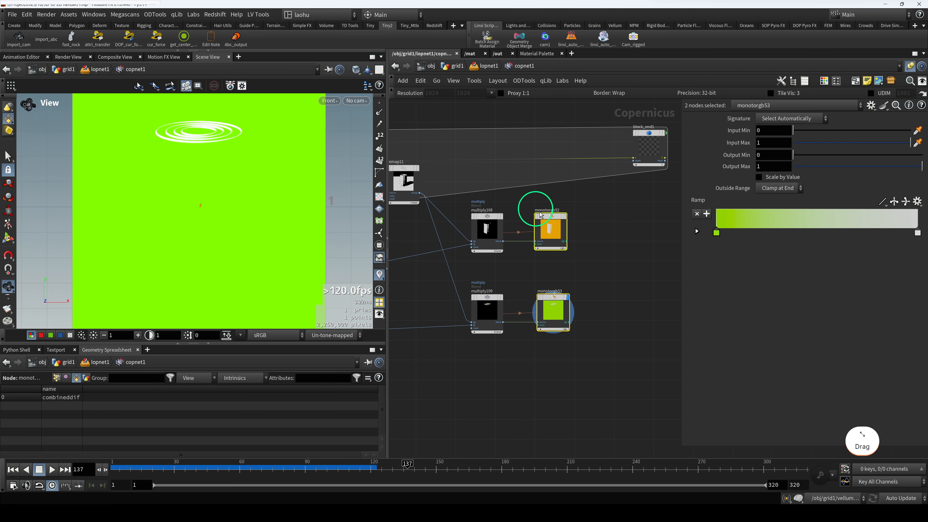
left_click_drag(541, 215, 567, 214)
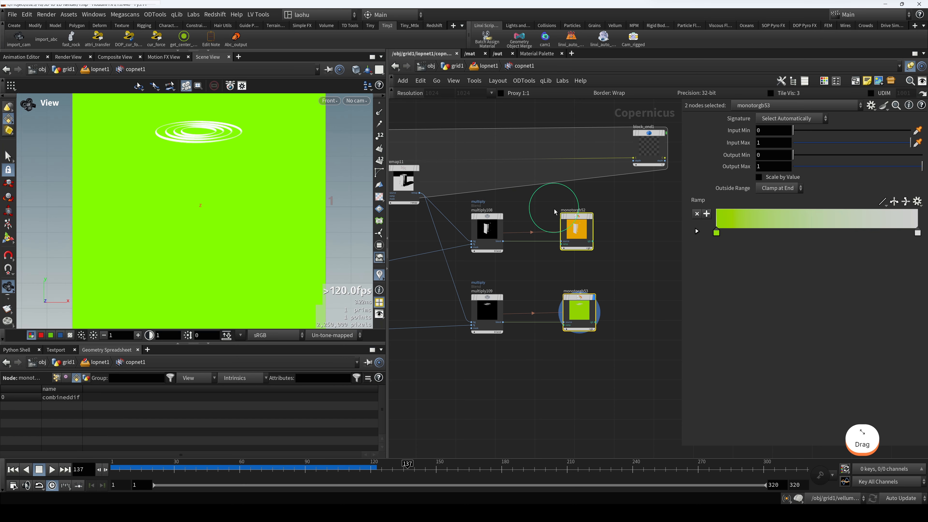
Display multiply108 and monotorgb52 in turn to compare the masked diffuse with its coloured version
left_click(494, 236)
key("r")
left_click(564, 222)
key("r")
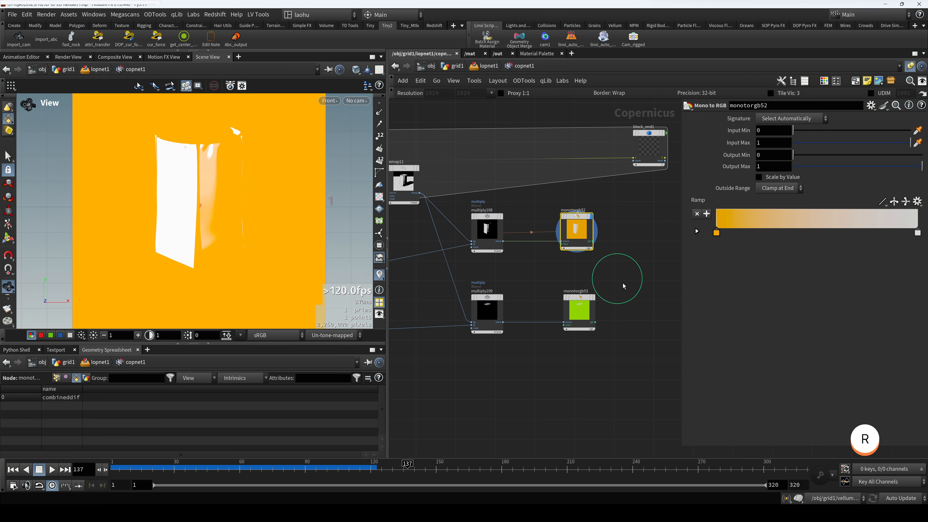
Create an Add node, wire monotorgb52 into its first input and monotorgb53 into its second, and display it
middle_click_drag(624, 284, 573, 283)
left_click(589, 277)
key("Tab")
type("a")
key("BackSpace")
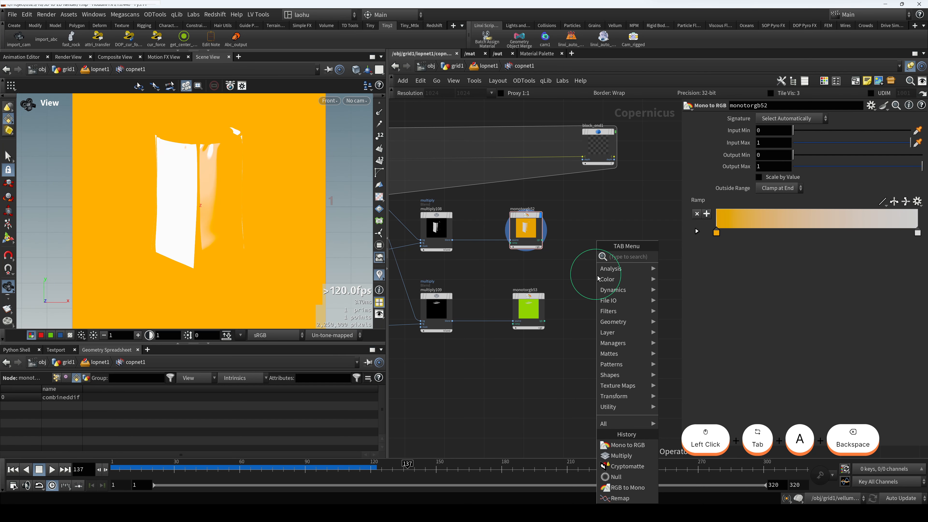
type("add")
key("Return")
scroll(559, 219, "up", 3)
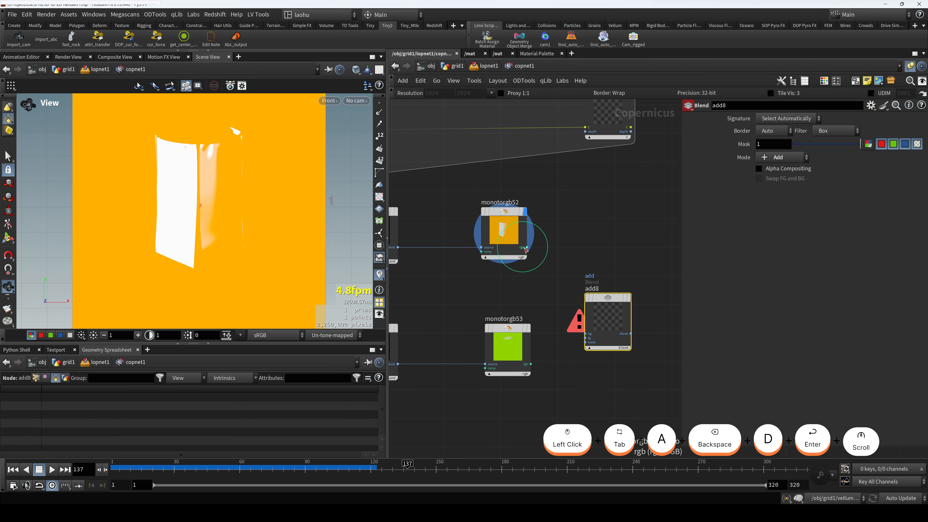
left_click_drag(527, 248, 585, 333)
left_click_drag(530, 363, 585, 338)
key("r")
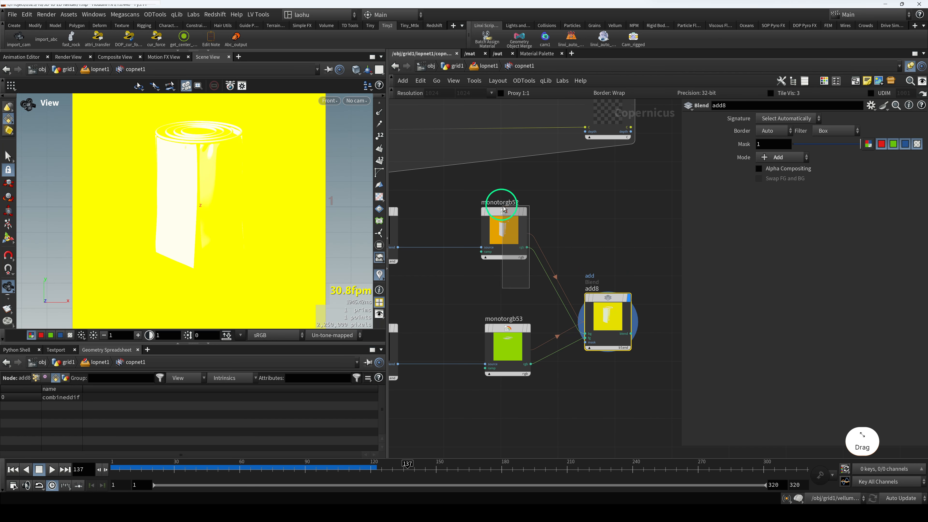
Display monotorgb52 and monotorgb53 alternately to examine the colour each ramp gives outside its masked area
left_click(497, 247)
key("r")
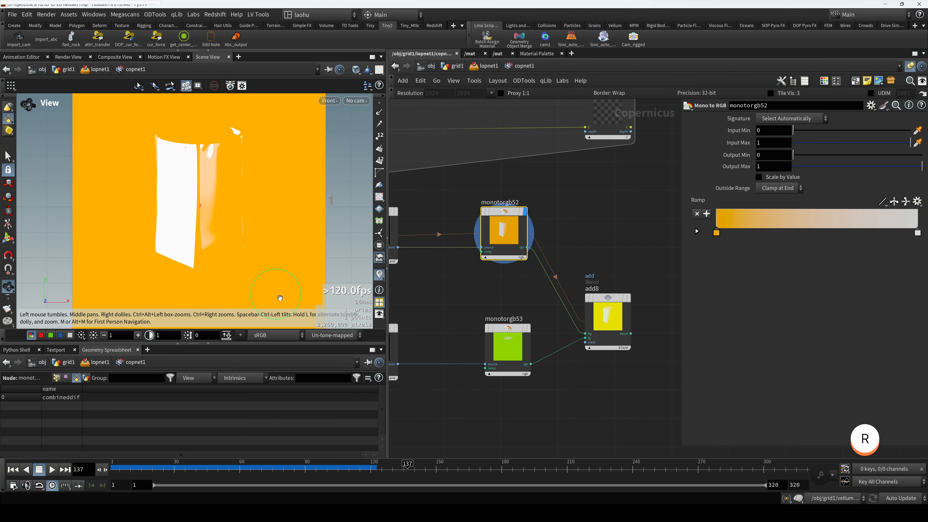
left_click(508, 341)
key("r")
middle_click_drag(556, 290, 594, 246)
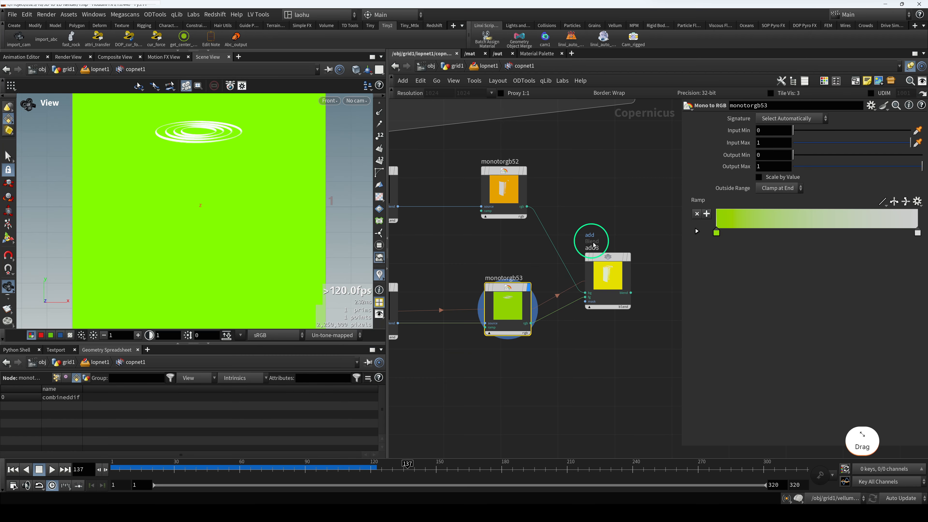
left_click(509, 192)
key("r")
Move add8 farther away and insert a Multiply node on the wire between monotorgb52 and add8
left_click_drag(607, 274, 653, 267)
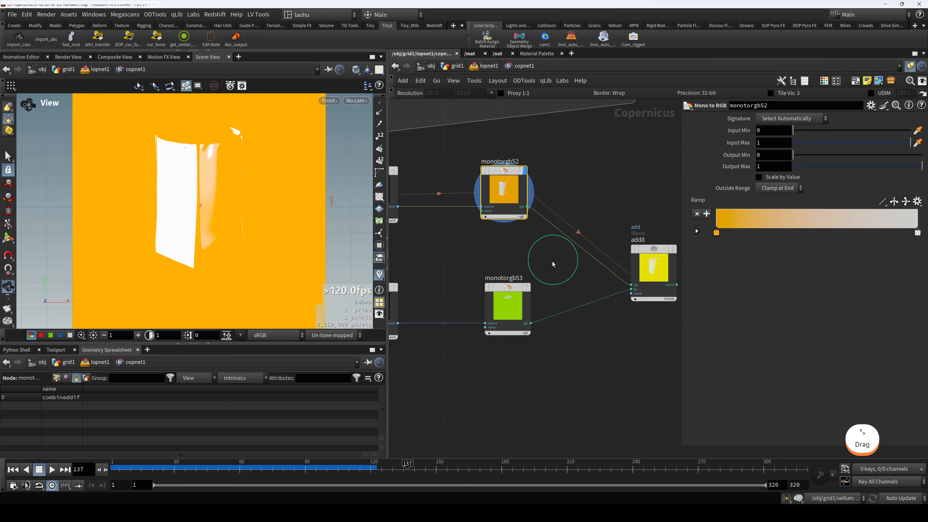
left_click(512, 259)
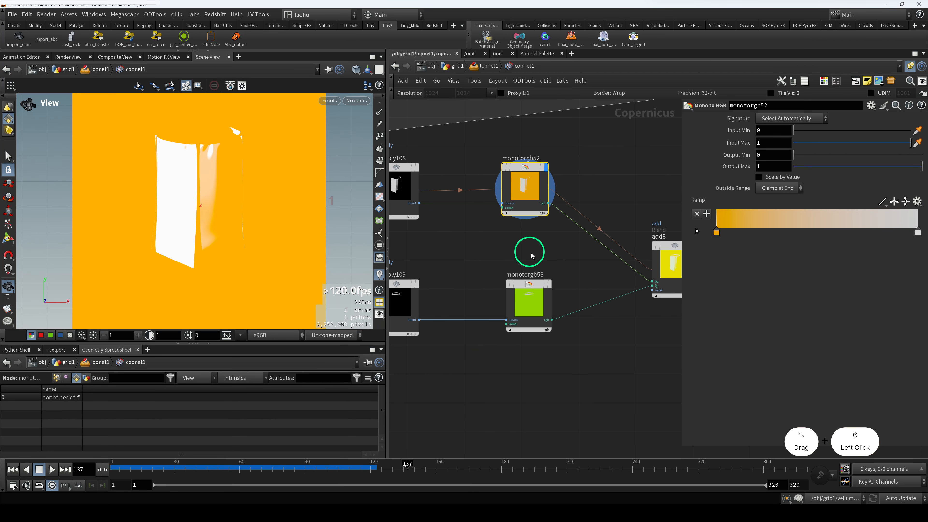
scroll(530, 262, "up", 2)
key("Tab")
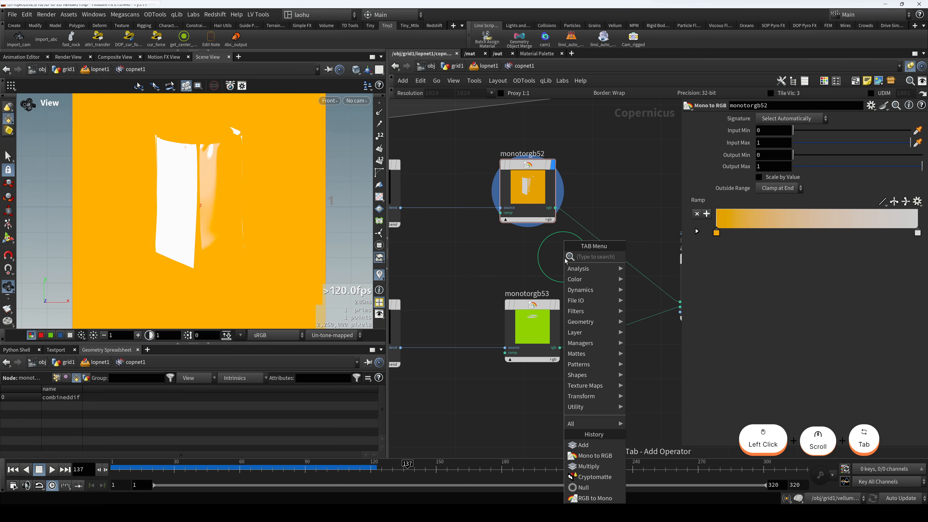
type("mul")
key("Return")
left_click_drag(566, 260, 616, 182)
scroll(536, 224, "down", 2)
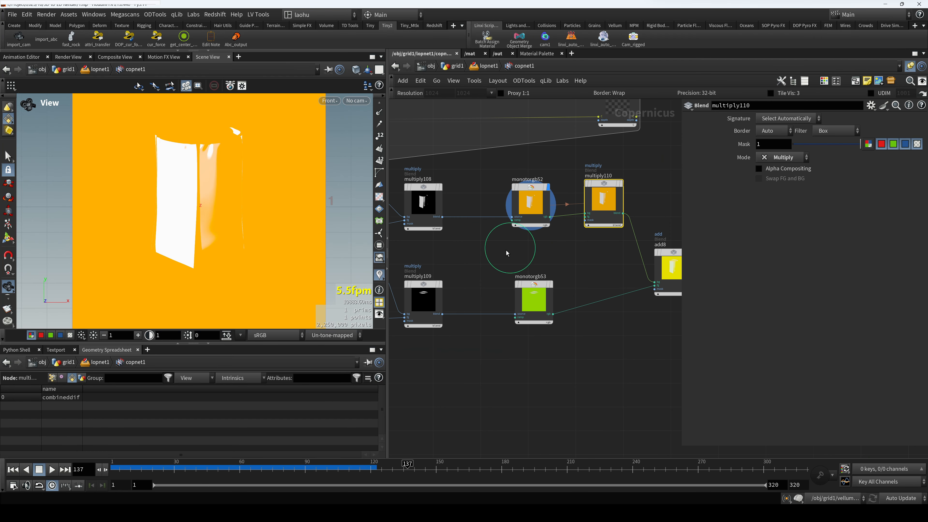
Wire cryptomatte1's mask into multiply110's second input and display multiply110
scroll(511, 259, "up", 1)
middle_click_drag(507, 253, 369, 282)
left_click(442, 290)
left_click(594, 252)
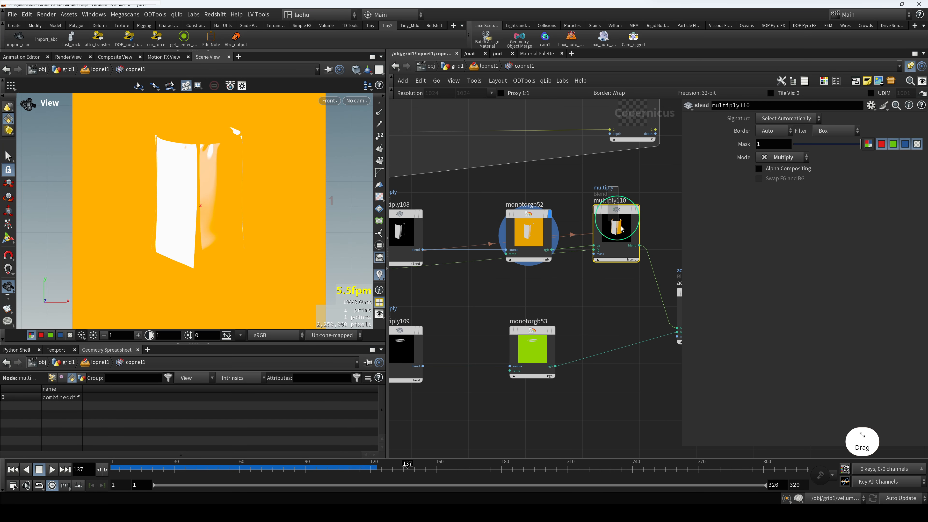
key("r")
Display monotorgb53, duplicate multiply110 below the original, and wire monotorgb53 into the copy's first input
left_click(548, 356)
key("r")
middle_click_drag(530, 314, 499, 297)
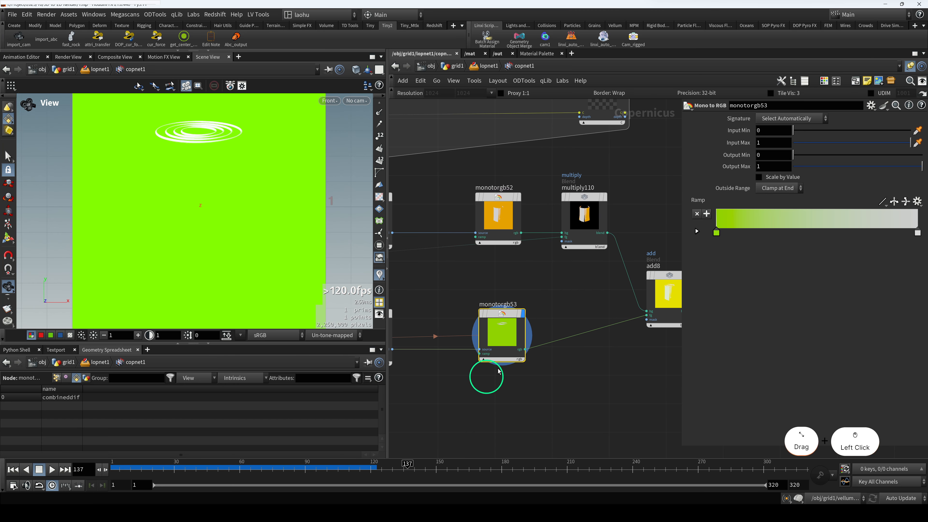
left_click_drag(580, 202, 581, 318, "alt")
left_click_drag(533, 349, 555, 338)
left_click(561, 340)
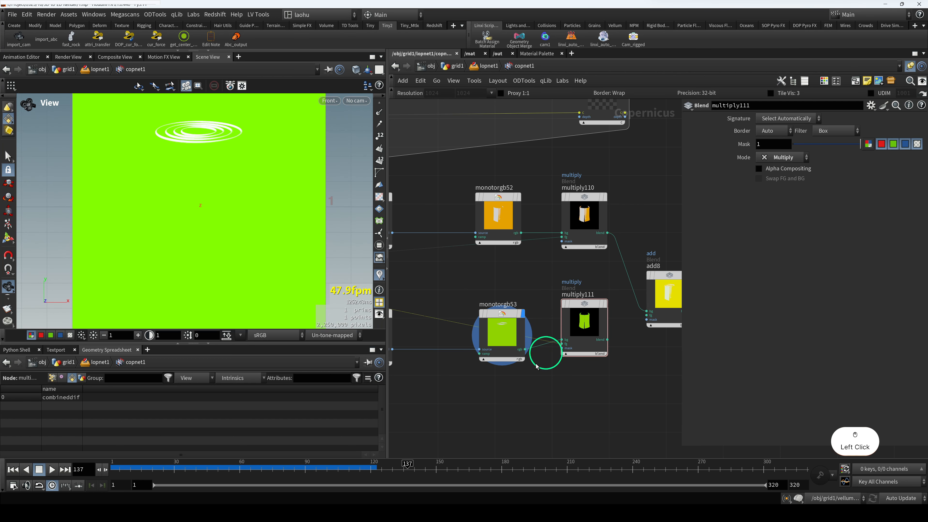
Wire multiply109's output into multiply111's second input, move multiply111 slightly lower, and display it
middle_click_drag(391, 385, 511, 368)
left_click(512, 332)
middle_click_drag(568, 365, 452, 365)
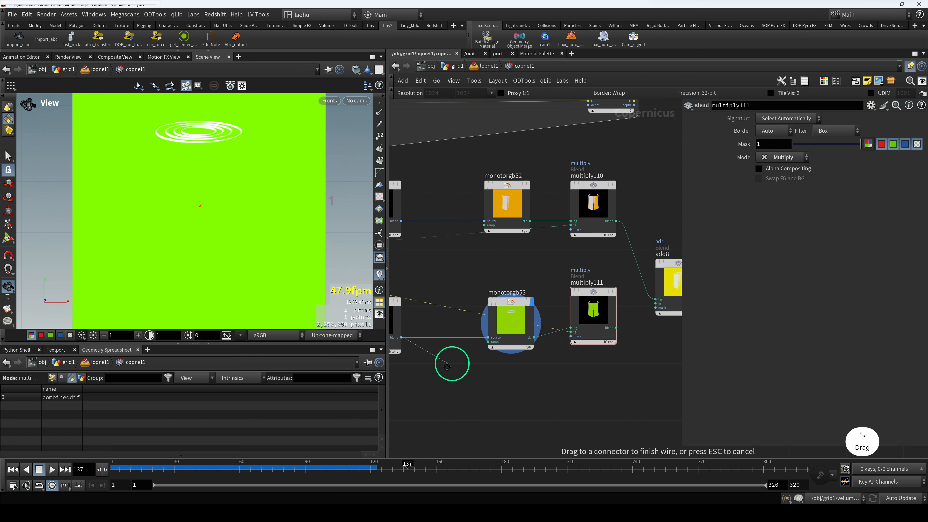
left_click(565, 336)
left_click_drag(584, 289, 587, 322)
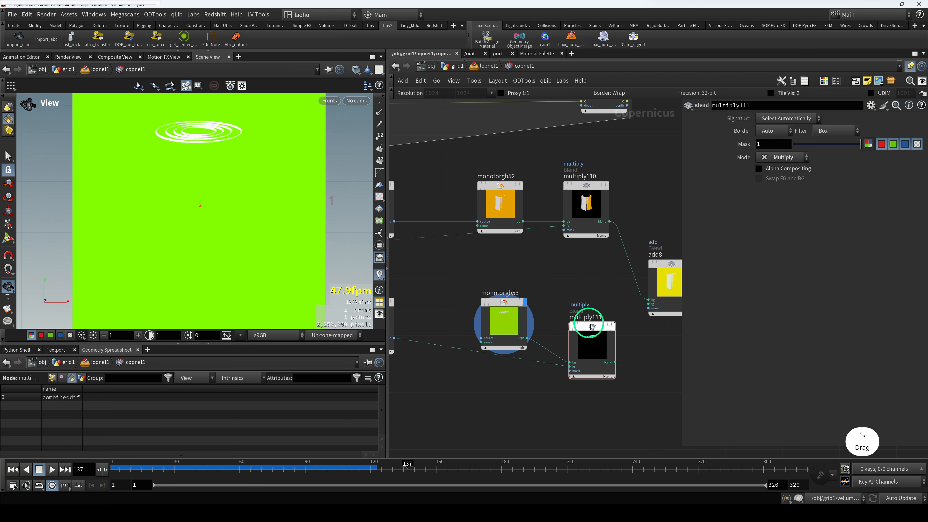
key("r")
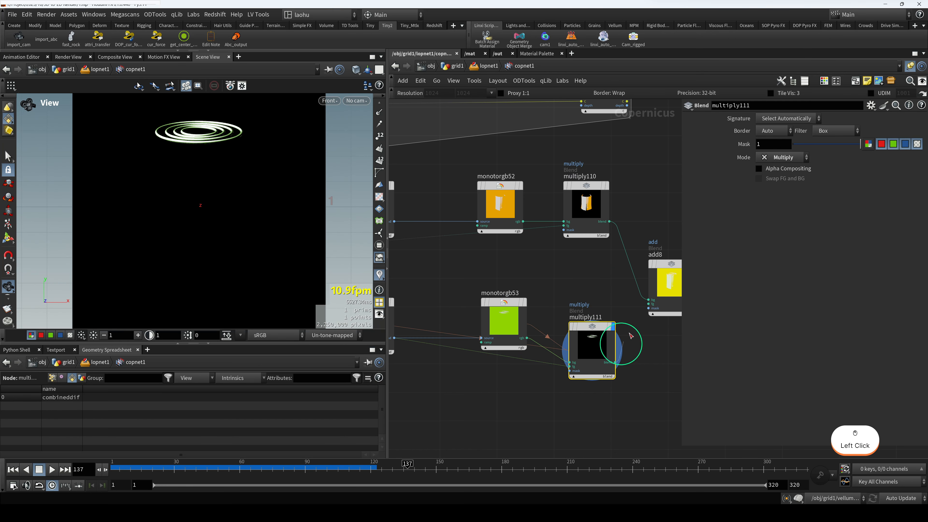
Connect the multiply111 output to the free layer input of the add8 blend and display the combined image
left_click(649, 304)
left_click(660, 262)
key("r")
middle_click_drag(603, 306, 556, 309)
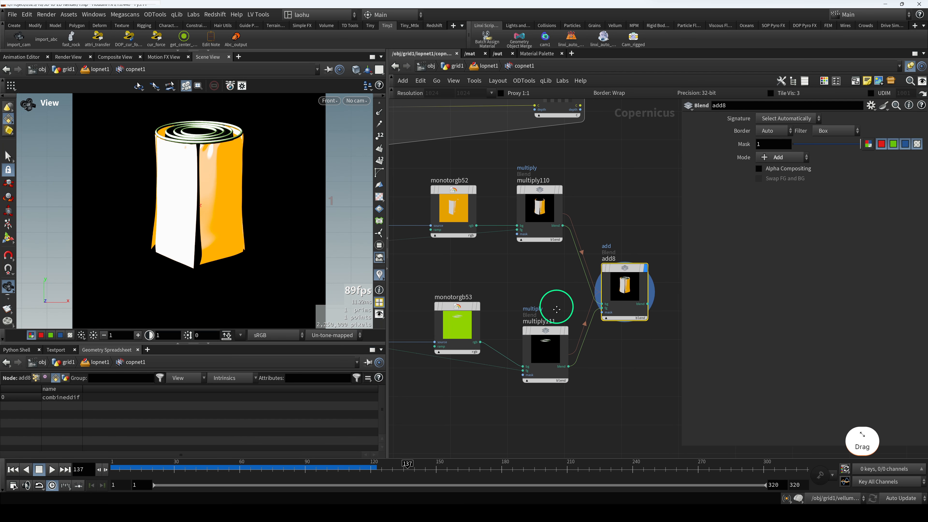
Compare the multiply110 and multiply111 outputs with the combined add8 result in the viewport
left_click(540, 219)
key("r")
left_click(544, 351)
key("r")
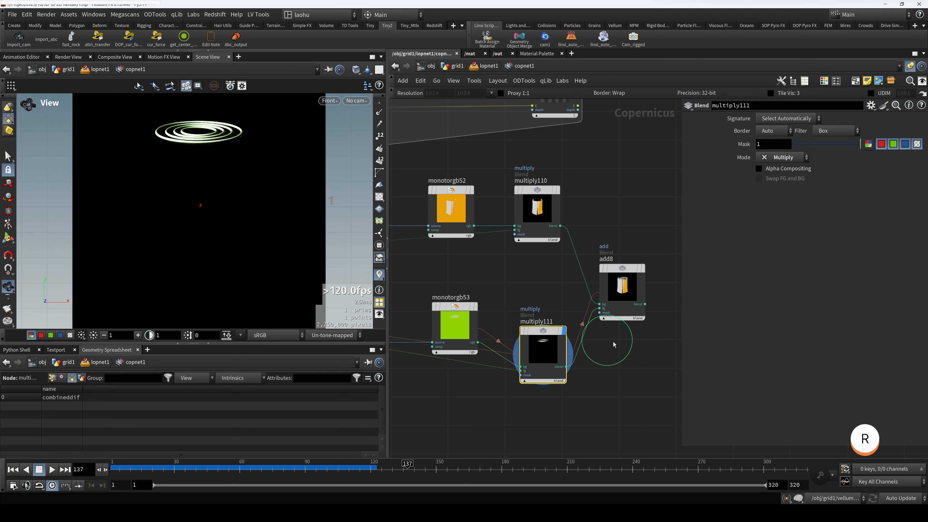
left_click(622, 291)
key("r")
scroll(218, 187, "up", 2)
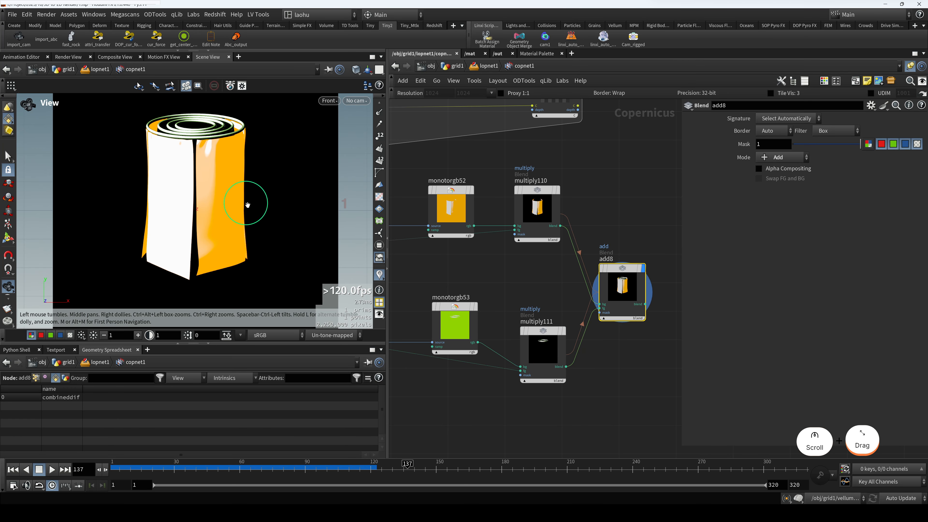
key("space+1")
key("h")
key("space+3")
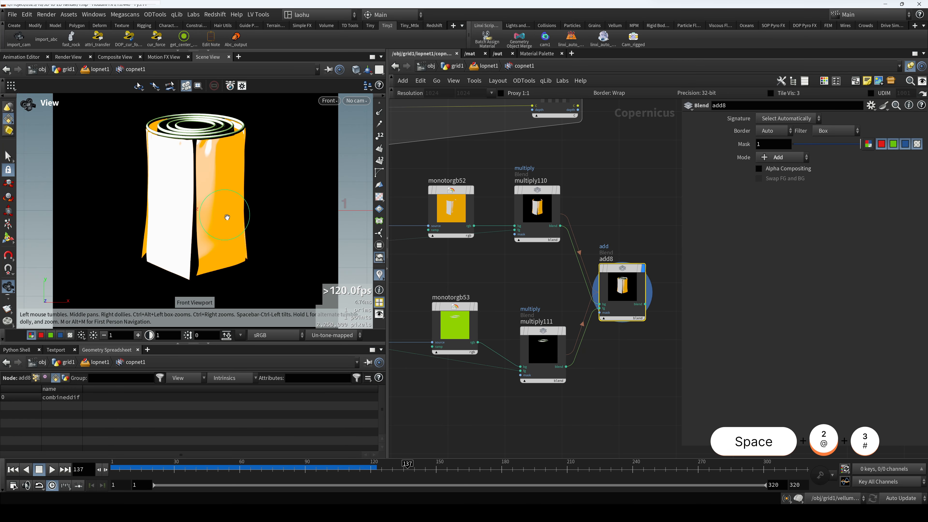
scroll(486, 304, "up", 1)
middle_click_drag(485, 305, 560, 293)
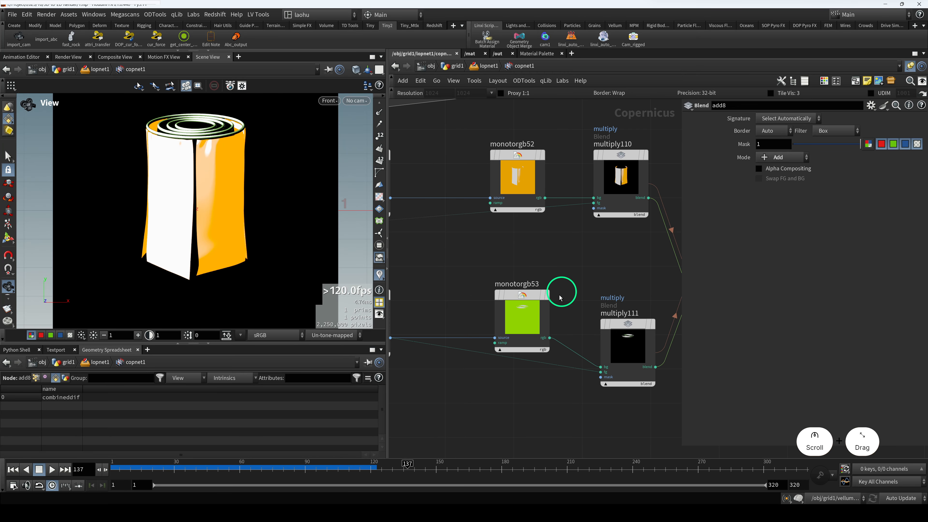
Examine the masked outputs of the multiply108 and multiply109 nodes that feed the two color ramps
scroll(511, 273, "down", 2)
middle_click_drag(497, 267, 542, 251)
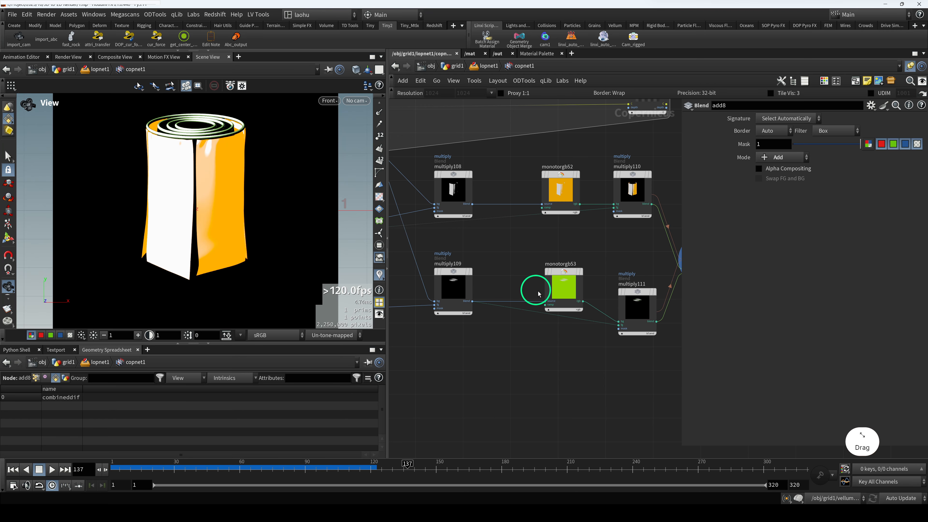
left_click_drag(447, 248, 472, 351)
left_click_drag(454, 160, 475, 205, "shift")
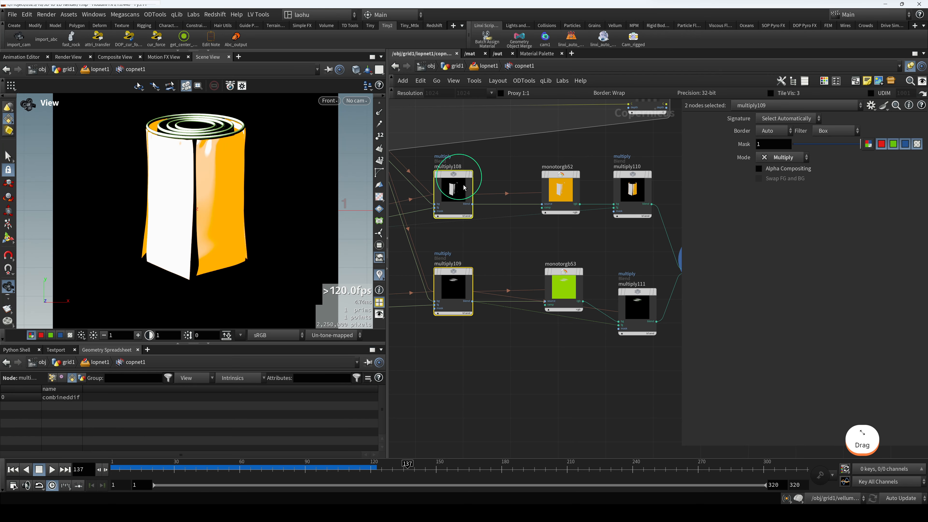
key("q")
key("q")
left_click_drag(486, 242, 449, 172)
key("r")
left_click_drag(453, 242, 478, 309)
key("r")
Display the green monotorgb53 ramp output, followed by the final add8 blend
left_click(565, 289)
key("r")
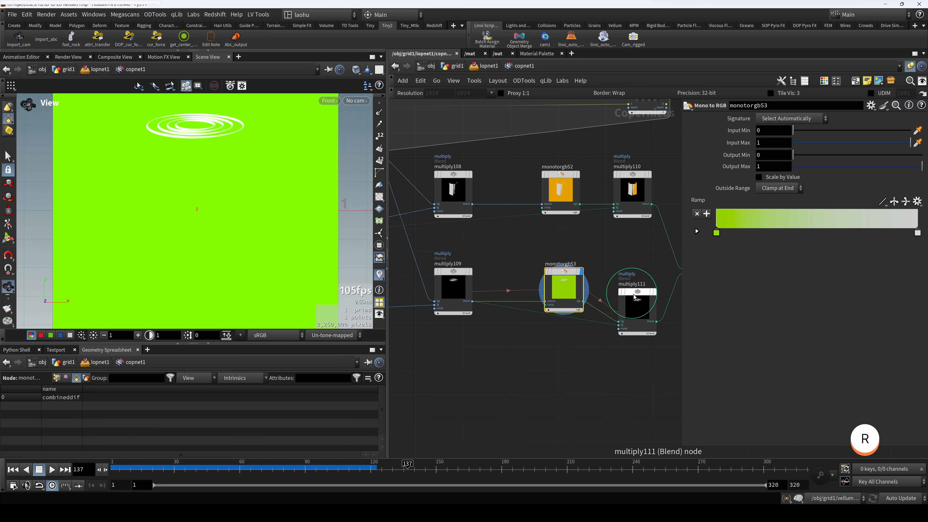
scroll(627, 300, "down", 1)
middle_click_drag(627, 300, 534, 255)
left_click_drag(601, 216, 600, 215)
key("r")
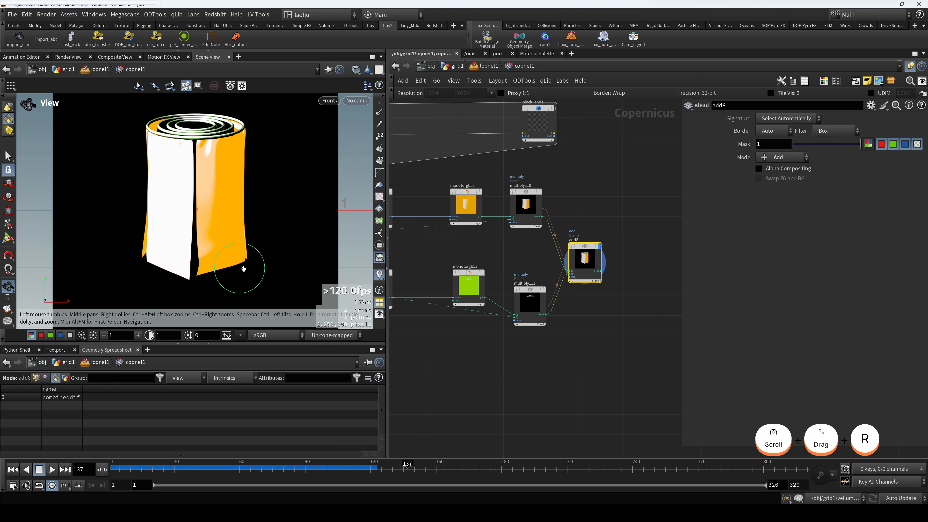
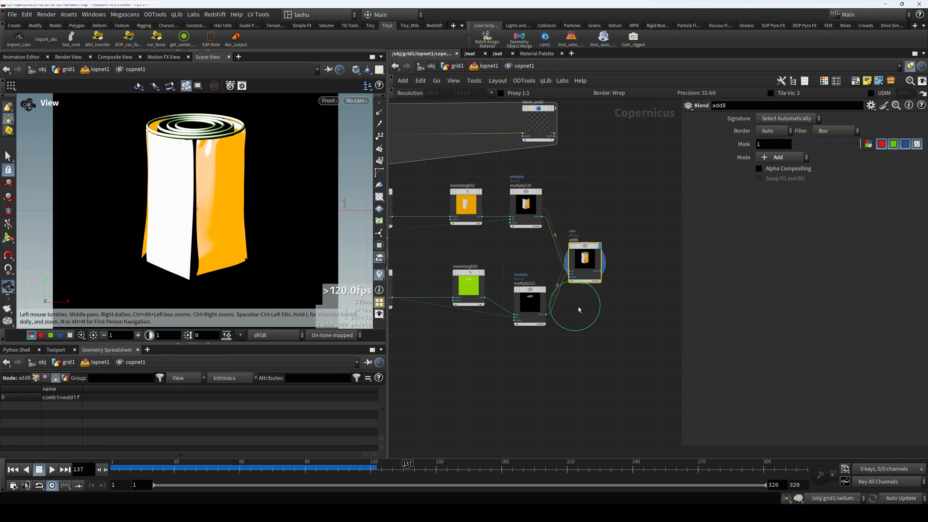
Move the add8 node slightly farther away from the two multiply nodes that feed it
left_click_drag(585, 253, 622, 244)
scroll(581, 271, "down", 4)
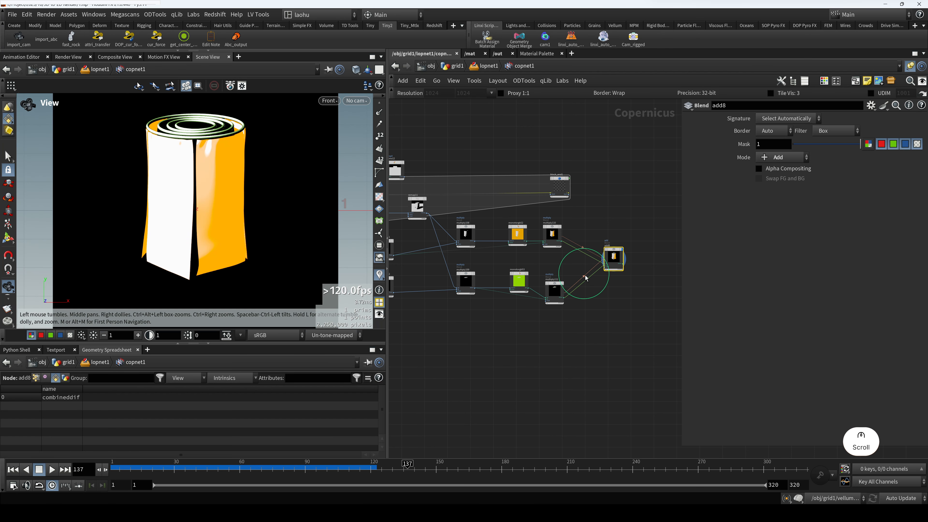
middle_click_drag(568, 289, 529, 207)
scroll(534, 237, "down", 5)
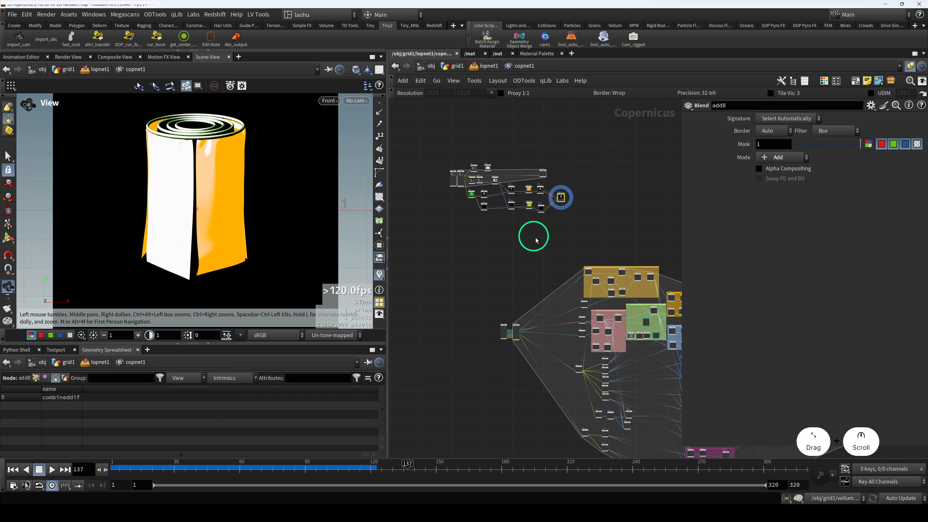
Switch to PotPlayer, examine an earlier frame of 3to2-audio.mp4 as the reference look, and return to the Copernicus network
middle_click_drag(549, 244, 576, 276)
scroll(514, 262, "up", 6)
scroll(574, 271, "down", 3)
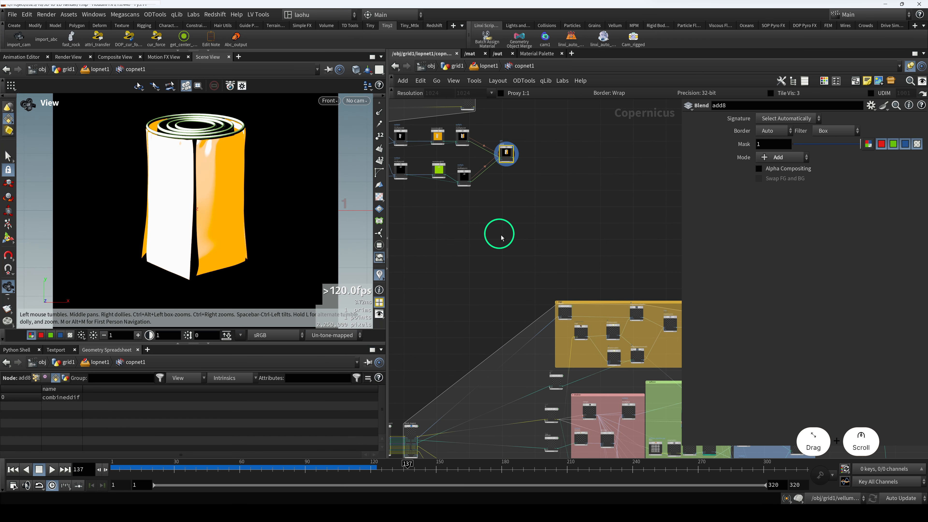
middle_click_drag(503, 238, 532, 272)
scroll(372, 271, "up", 3)
mouse_move(540, 512)
left_click(568, 478)
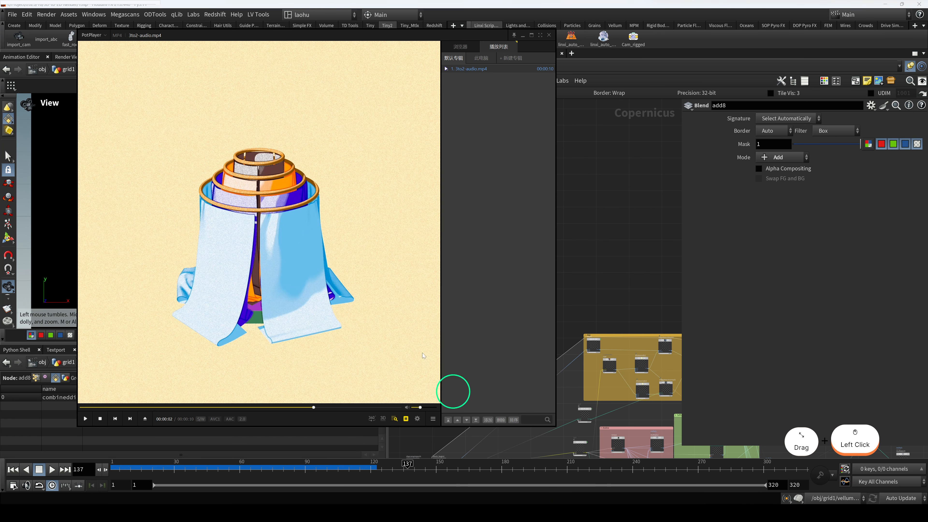
left_click(239, 408)
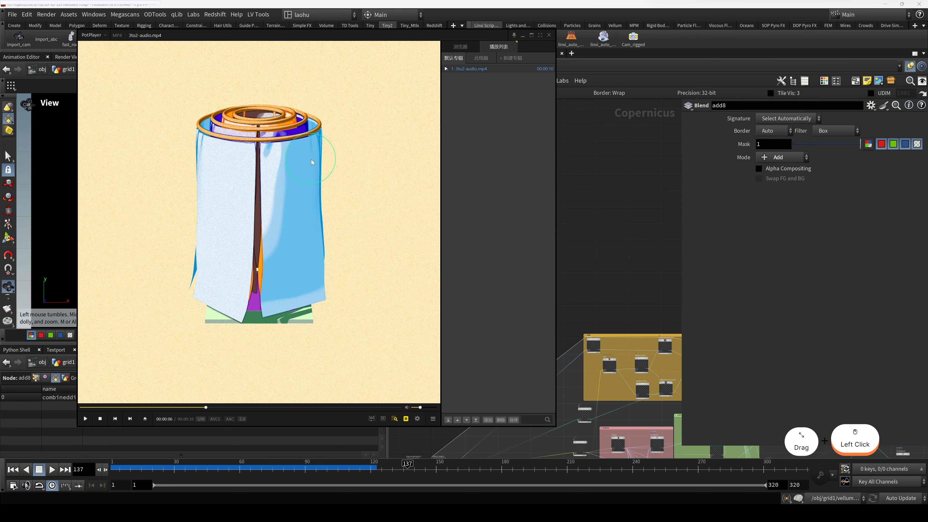
left_click(523, 35)
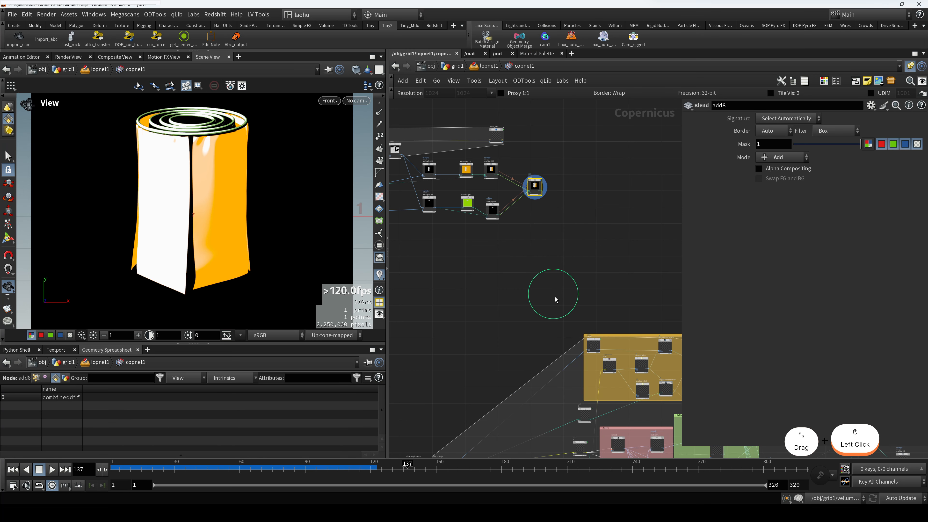
Display the depth null node inside the edge network box
middle_click_drag(555, 296, 536, 266)
scroll(515, 328, "up", 4)
middle_click_drag(589, 296, 535, 313)
scroll(592, 215, "up", 4)
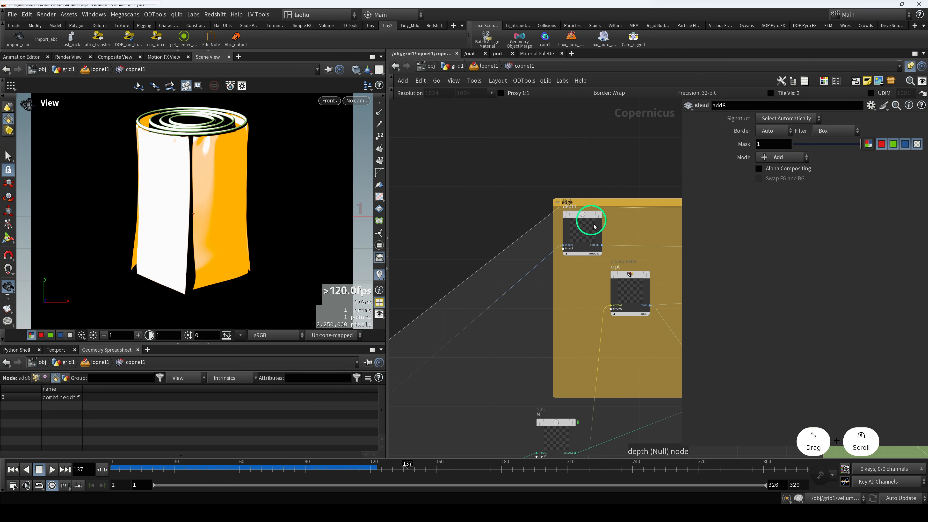
middle_click_drag(588, 274, 555, 282)
left_click(553, 271)
scroll(552, 269, "up", 2)
left_click(558, 219)
key("r")
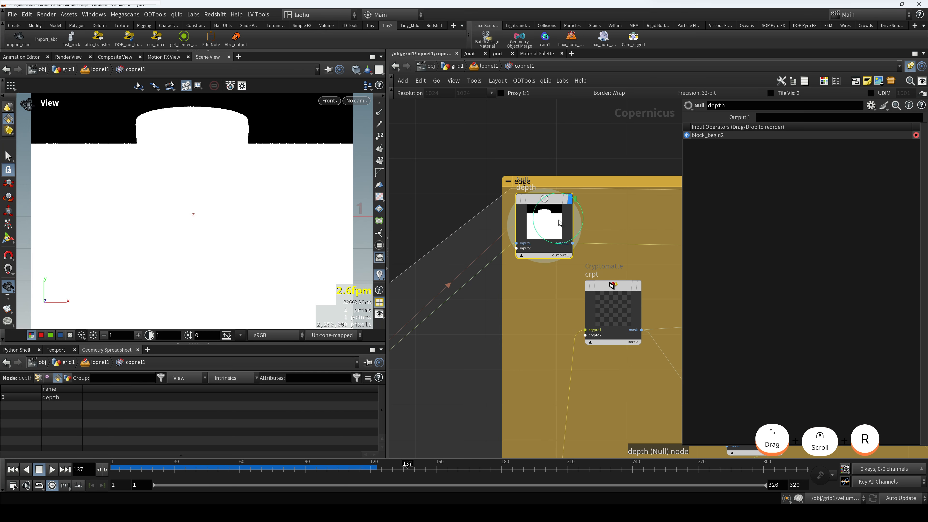
Compare the crpt Cryptomatte mask with the depth pass in the edge network box
scroll(581, 232, "down", 5)
middle_click_drag(606, 231, 547, 236)
scroll(529, 272, "up", 3)
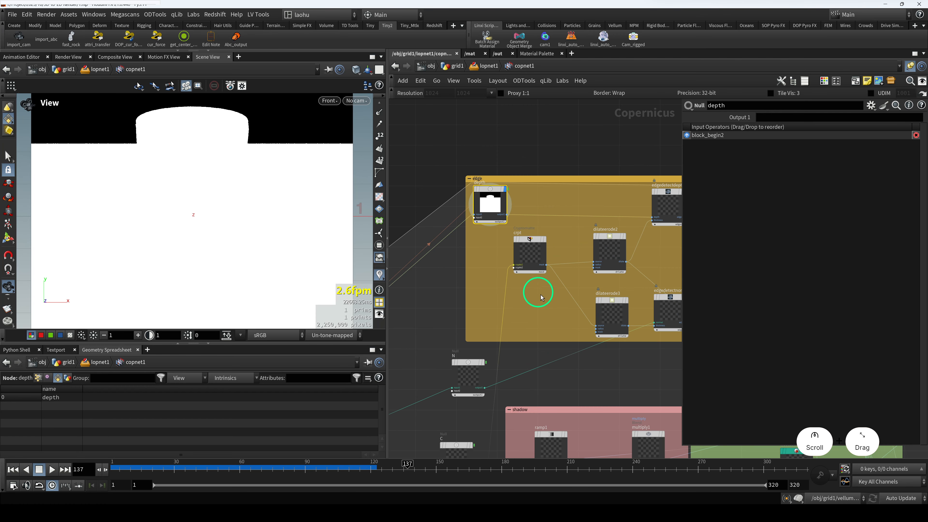
left_click(535, 243)
key("r")
middle_click_drag(554, 197, 521, 230)
left_click(472, 215)
key("r")
scroll(533, 224, "down", 2)
scroll(550, 224, "up", 2)
middle_click_drag(565, 211, 508, 218)
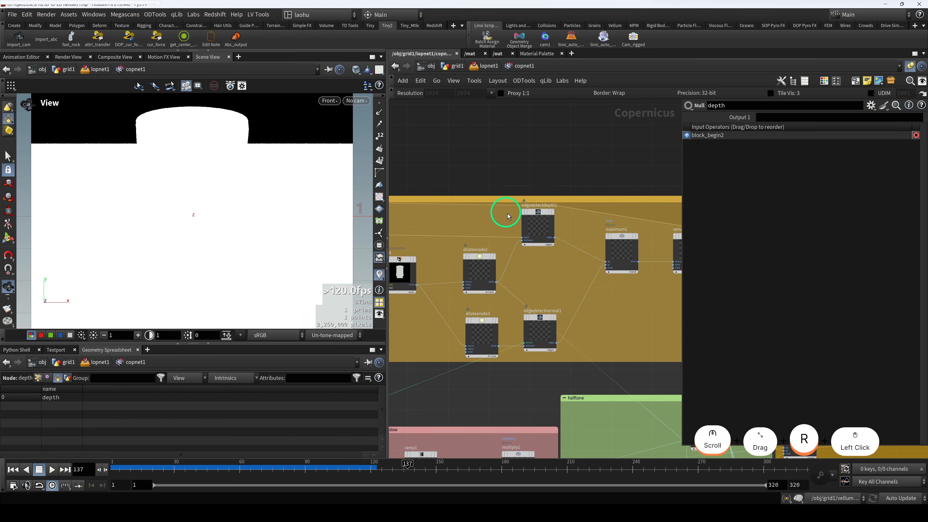
Display edgedetectdepth1 and examine its depth-based outlines, parameters and incoming connections
left_click(537, 224)
key("r")
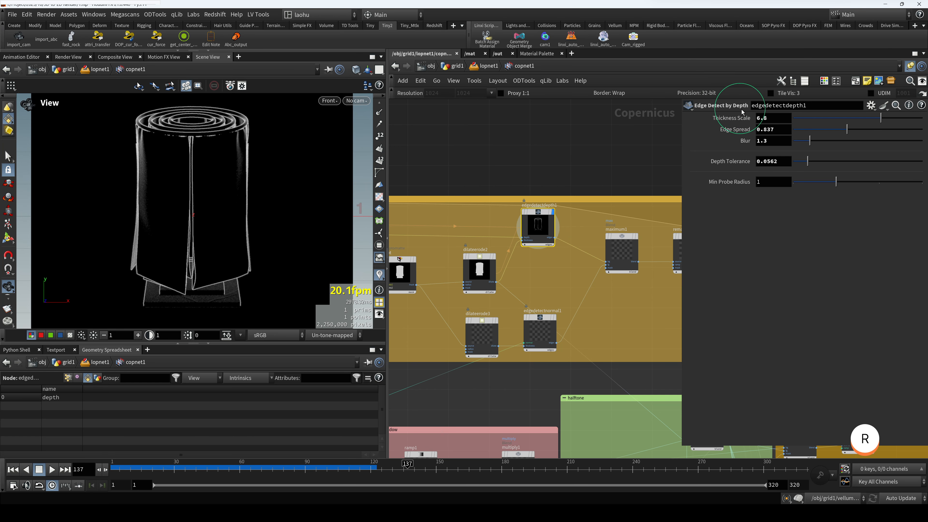
middle_click_drag(506, 167, 607, 174)
scroll(491, 231, "up", 2)
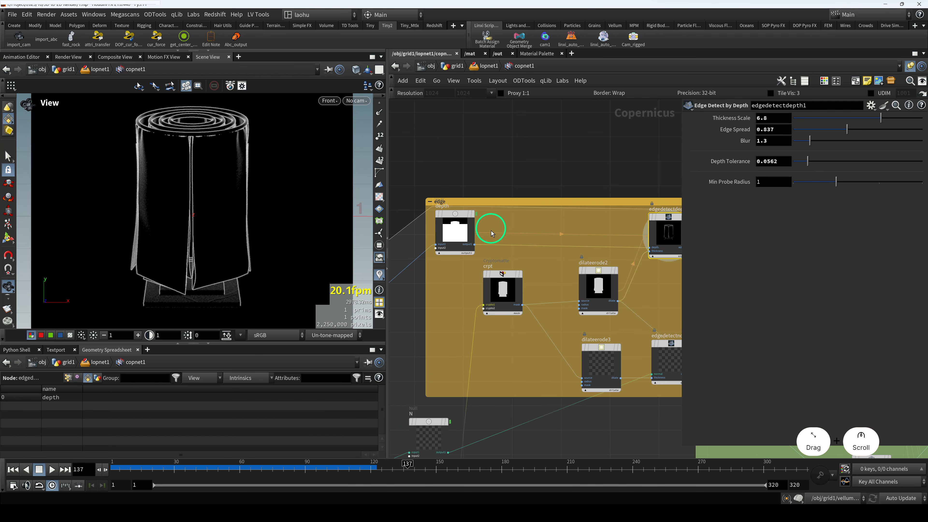
middle_click_drag(522, 222, 491, 224)
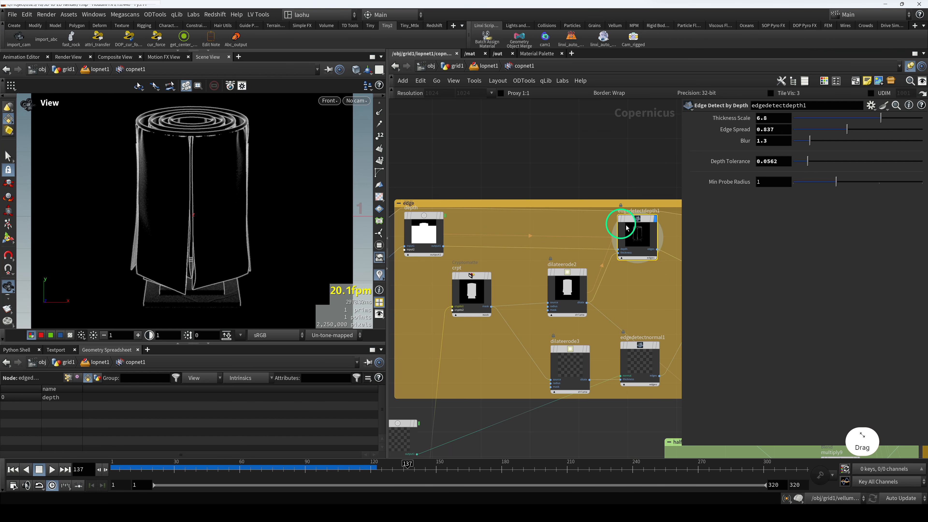
left_click(210, 184)
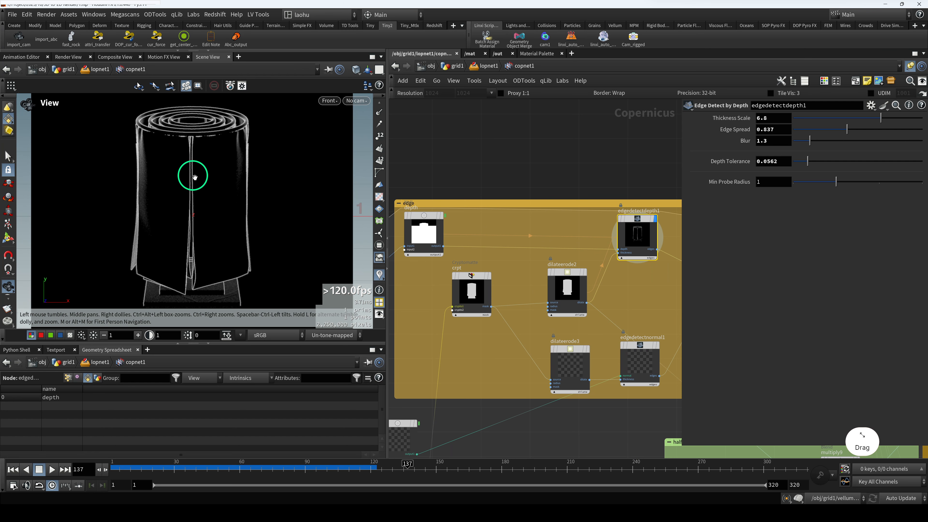
middle_click_drag(561, 229, 498, 216)
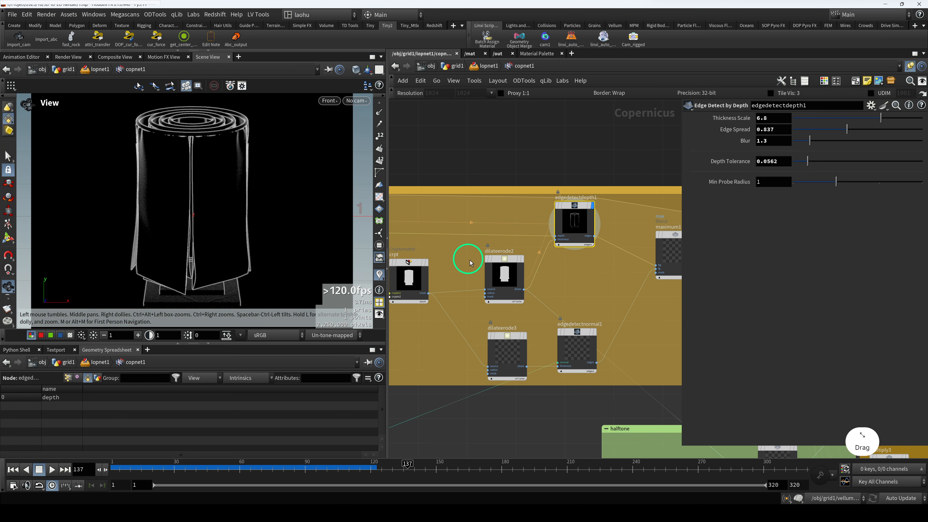
middle_click_drag(569, 275, 563, 273)
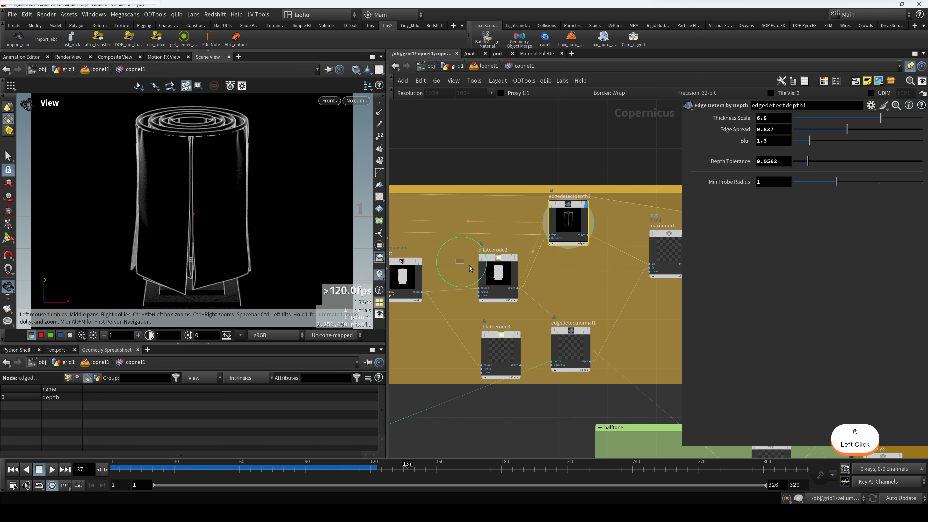
Compare the dilateerode2 mask with the crpt Cryptomatte mask that feeds it
left_click_drag(470, 265, 489, 278)
key("r")
middle_click_drag(466, 264, 499, 264)
left_click(438, 285)
key("r")
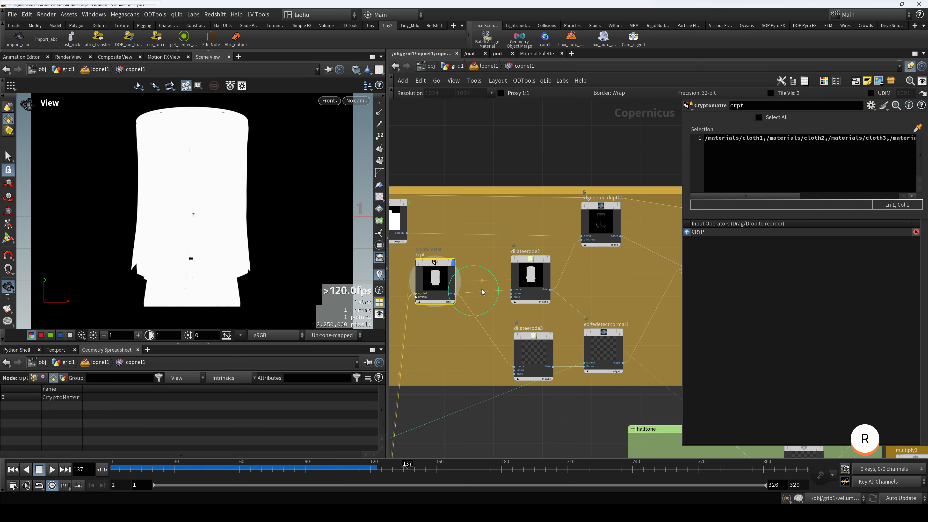
left_click(496, 268)
key("r")
Disconnect dilateerode2 from edgedetectdepth1 and view the depth edge detection without the mask
left_click(601, 221)
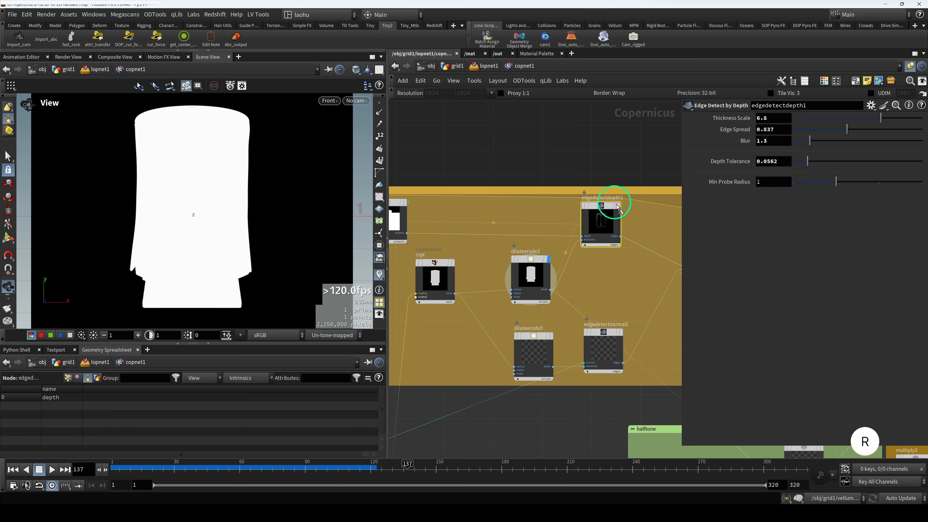
key("r")
left_click_drag(571, 250, 577, 261)
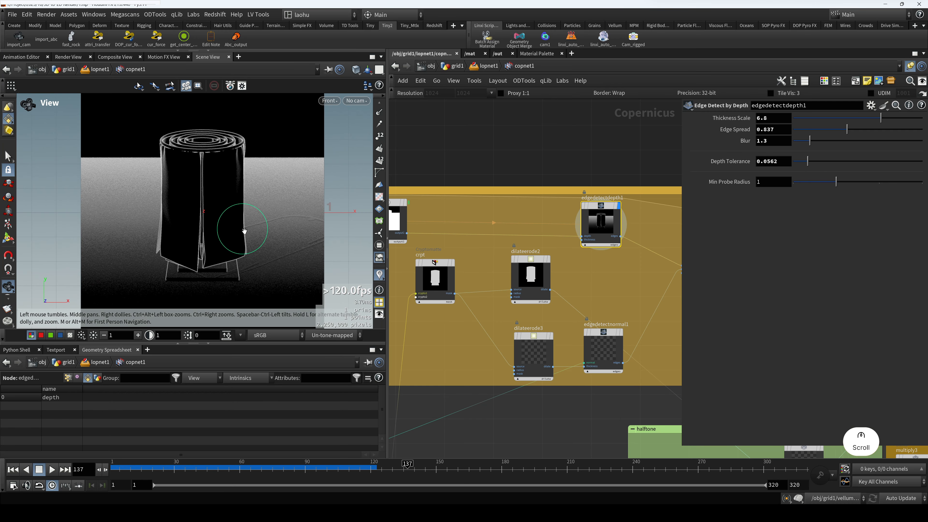
scroll(244, 228, "down", 2)
left_click_drag(244, 228, 239, 212)
scroll(228, 195, "down", 2)
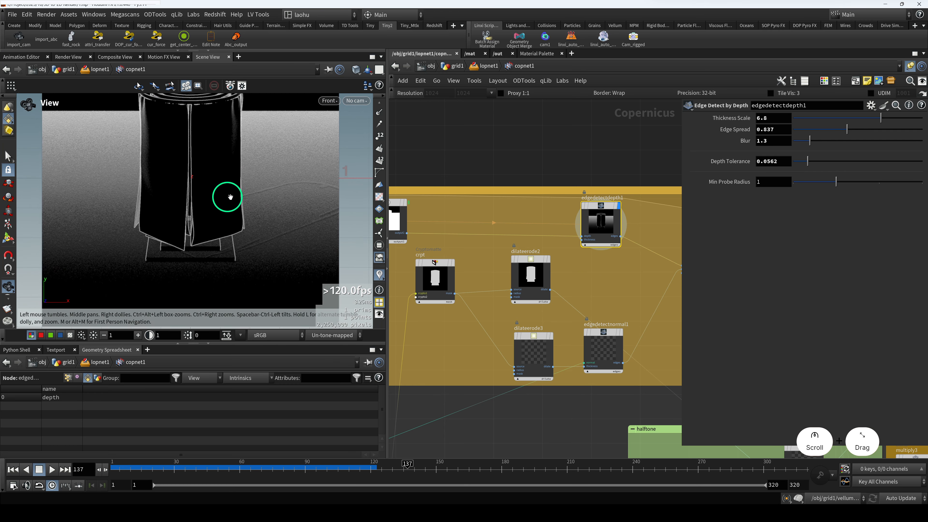
middle_click_drag(434, 215, 491, 218)
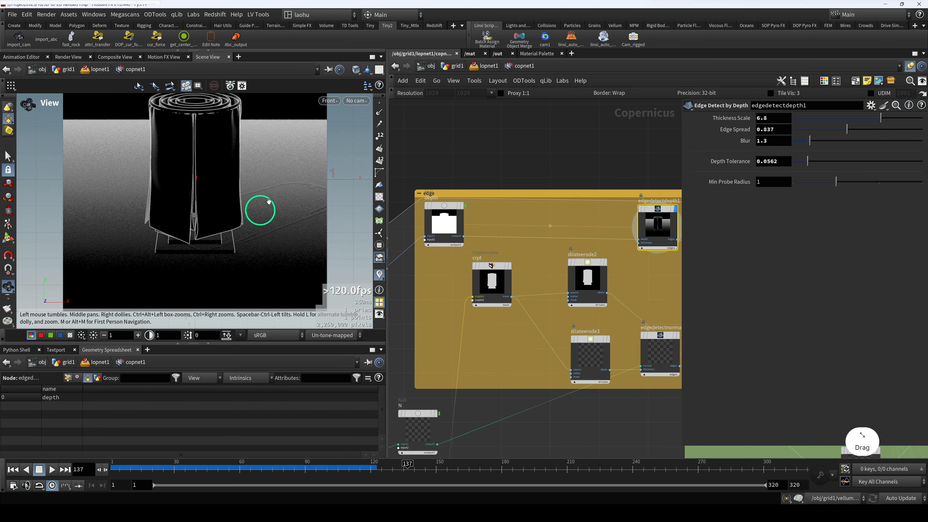
Display the crpt Cryptomatte mask and widen its parameter area to read the full list of selected materials
key("r")
left_click(492, 283)
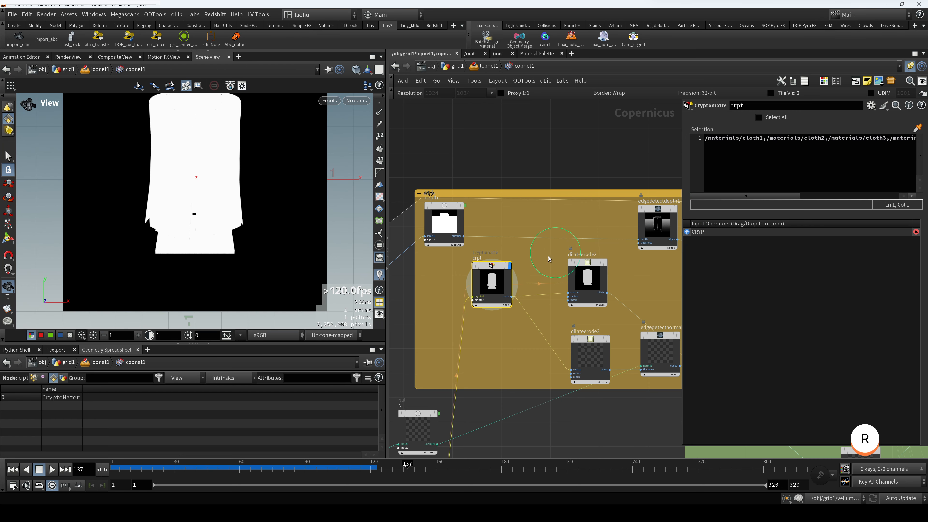
left_click_drag(682, 220, 468, 222)
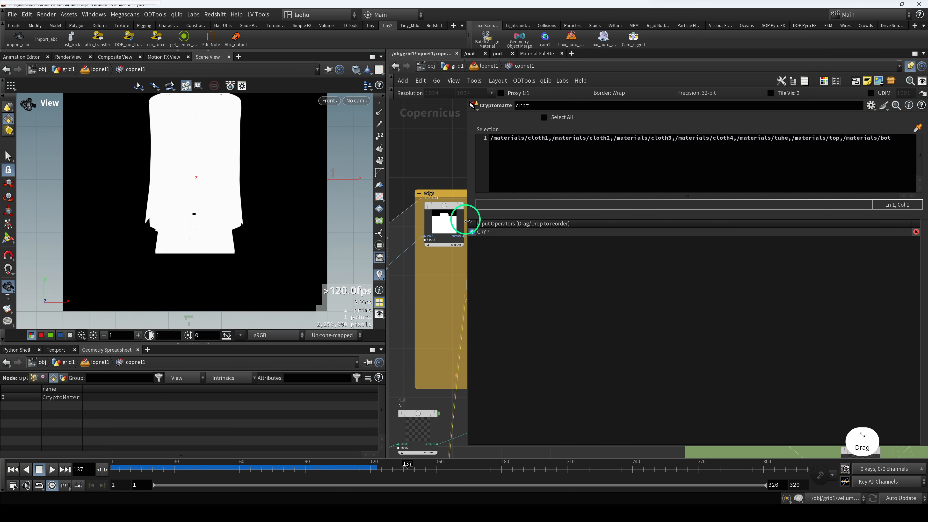
left_click(551, 139)
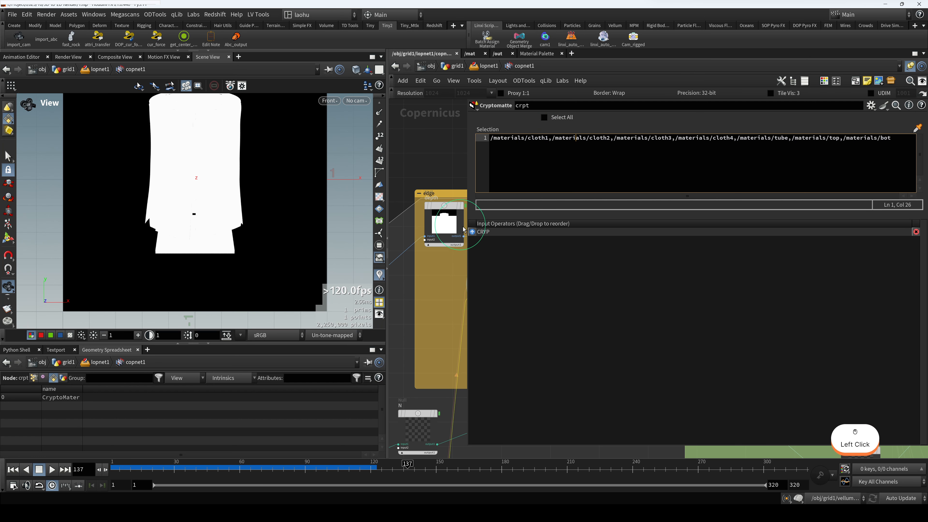
left_click_drag(468, 232, 666, 238)
middle_click_drag(615, 272, 544, 275)
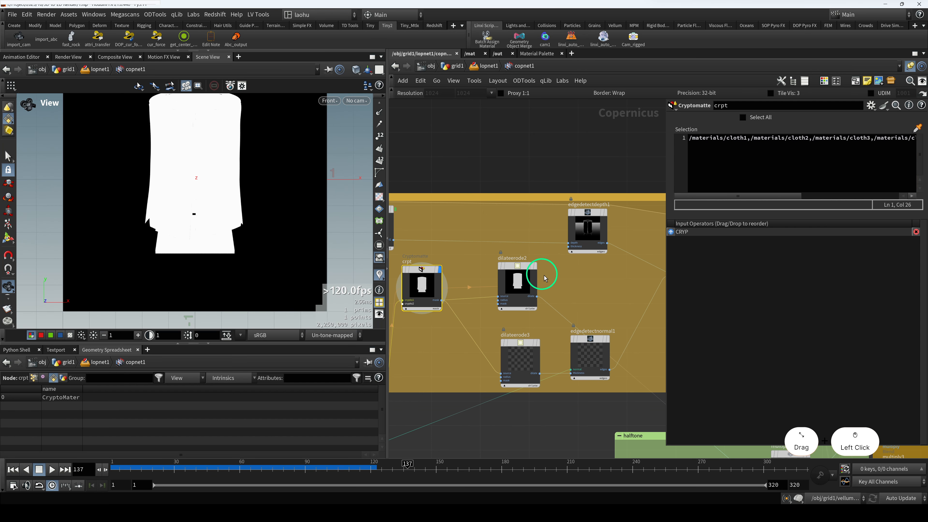
Reconnect the dilateerode2 output to edgedetectdepth1's thickness input and display the masked depth outlines
scroll(547, 263, "up", 3)
scroll(573, 237, "up", 2)
left_click_drag(577, 240, 527, 332)
scroll(588, 291, "down", 2)
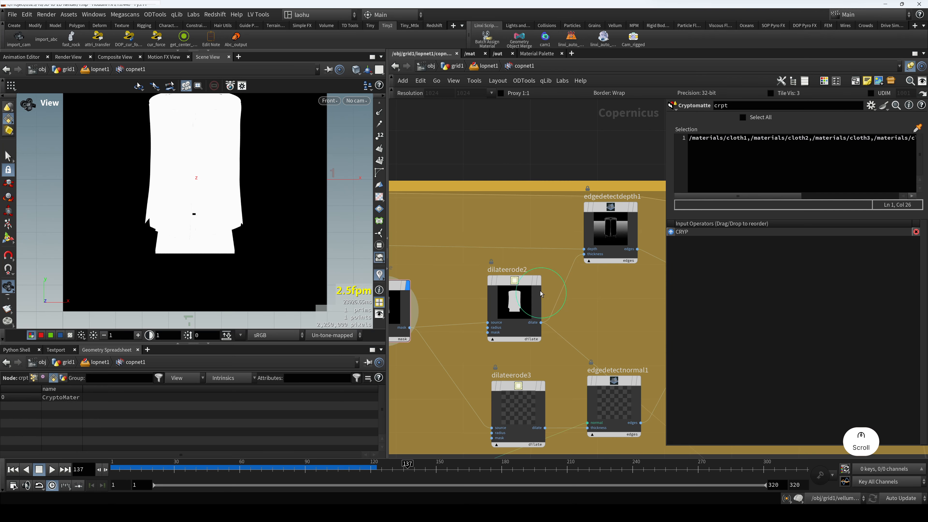
left_click(522, 283)
key("r")
left_click(606, 204)
key("r")
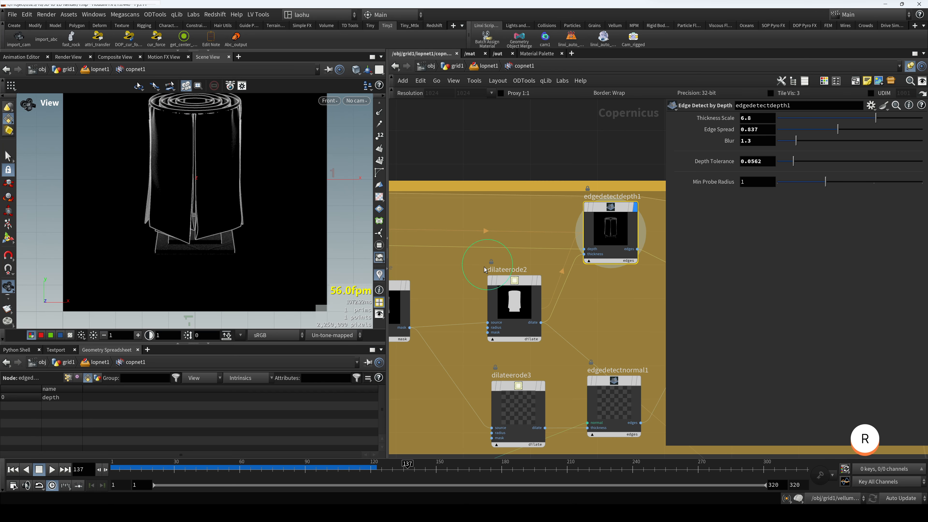
Display the dilateerode2 mask and examine its dilation parameters and Cryptomatte input
left_click_drag(490, 279, 550, 277)
left_click(550, 277)
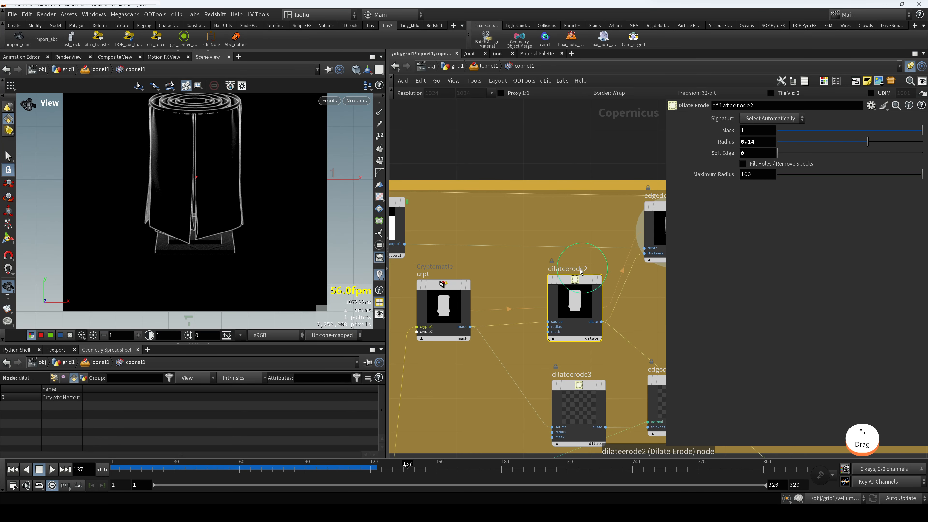
left_click(573, 280)
scroll(572, 278, "up", 2)
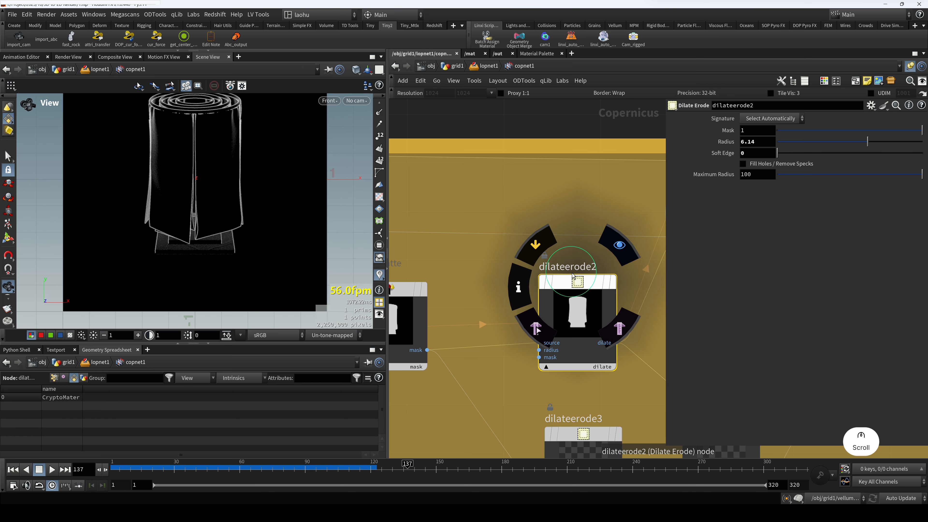
scroll(573, 274, "down", 2)
middle_click_drag(536, 273, 516, 271)
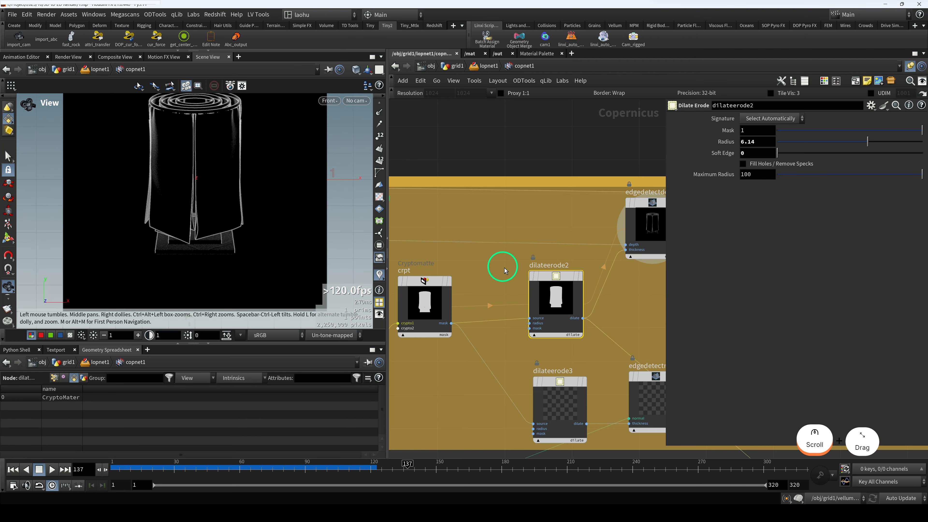
key("r")
mouse_move(556, 282)
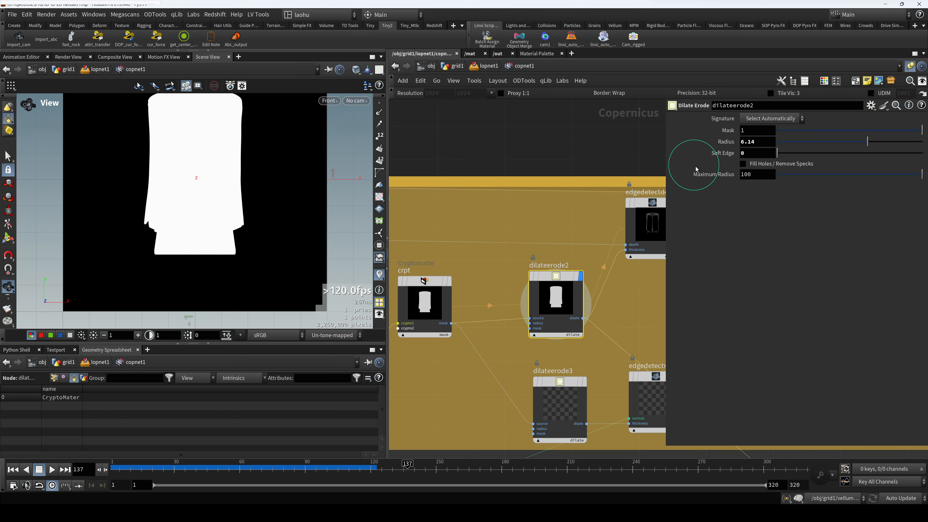
Display edgedetectdepth1 again and inspect the cloth roll's depth outlines up close
scroll(556, 303, "down", 3)
middle_click_drag(555, 303, 615, 213)
left_click(571, 227)
key("r")
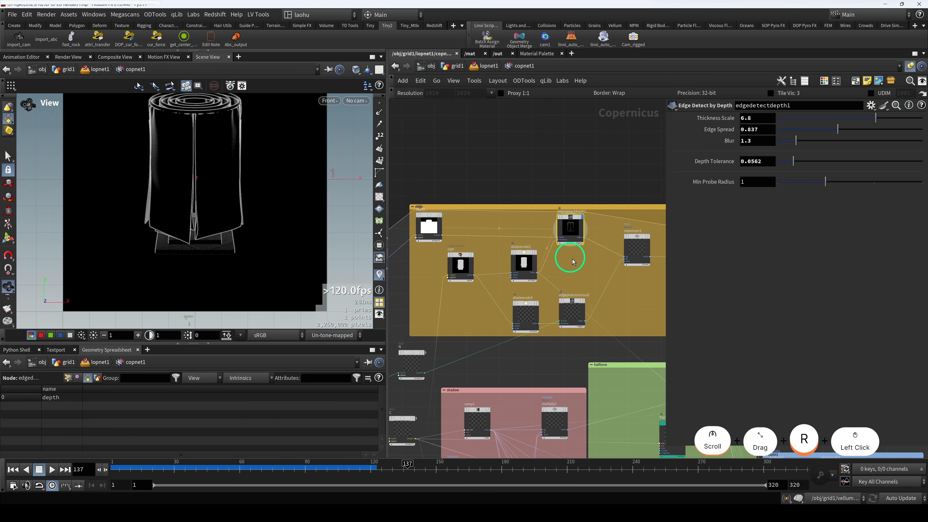
middle_click_drag(581, 268, 553, 254)
scroll(230, 149, "down", 1)
scroll(229, 146, "up", 1)
middle_click_drag(210, 122, 218, 152)
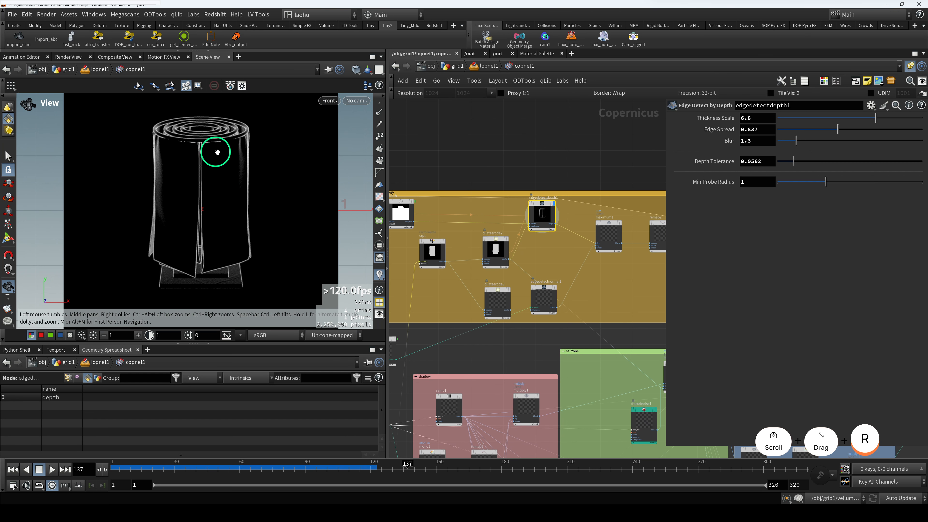
scroll(212, 144, "up", 5)
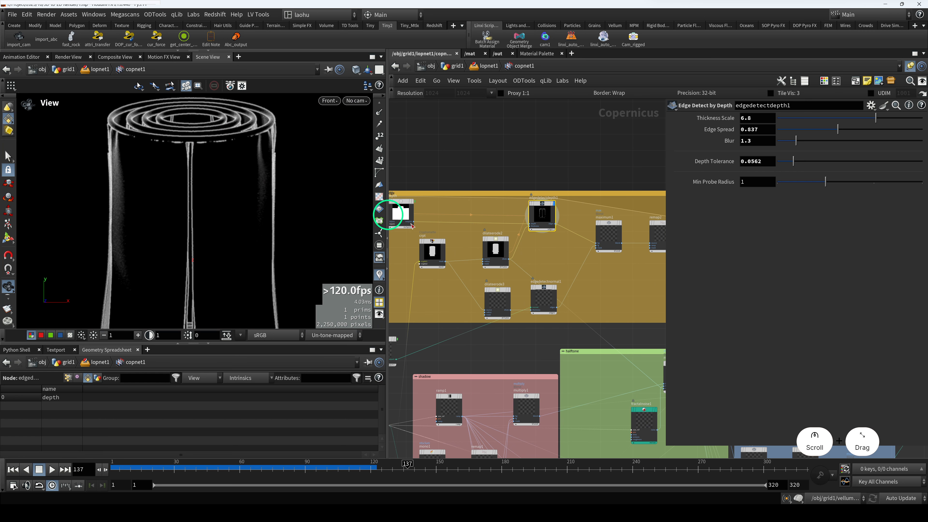
Display edgedetectnormal1 and examine its normal-based outlines and parameters
middle_click_drag(566, 268, 594, 251)
scroll(579, 261, "up", 3)
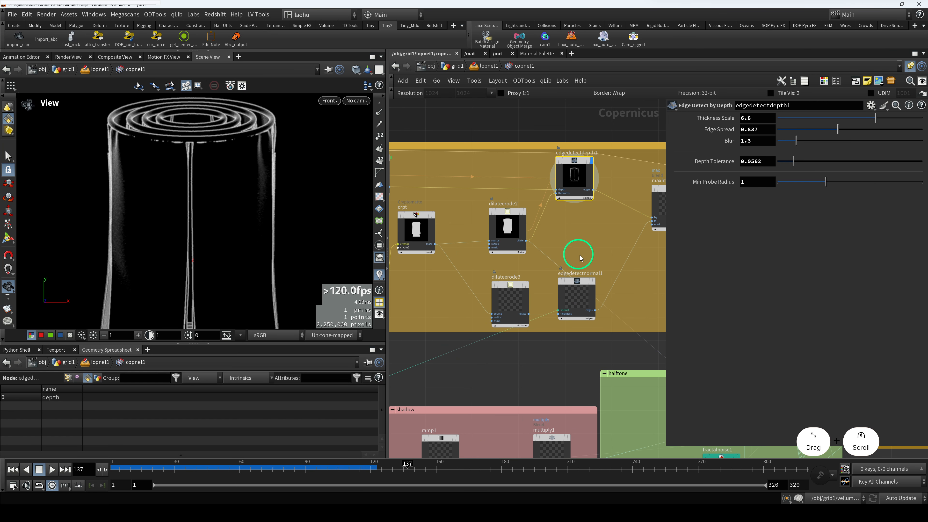
left_click(516, 302)
key("r")
left_click(587, 299)
key("r")
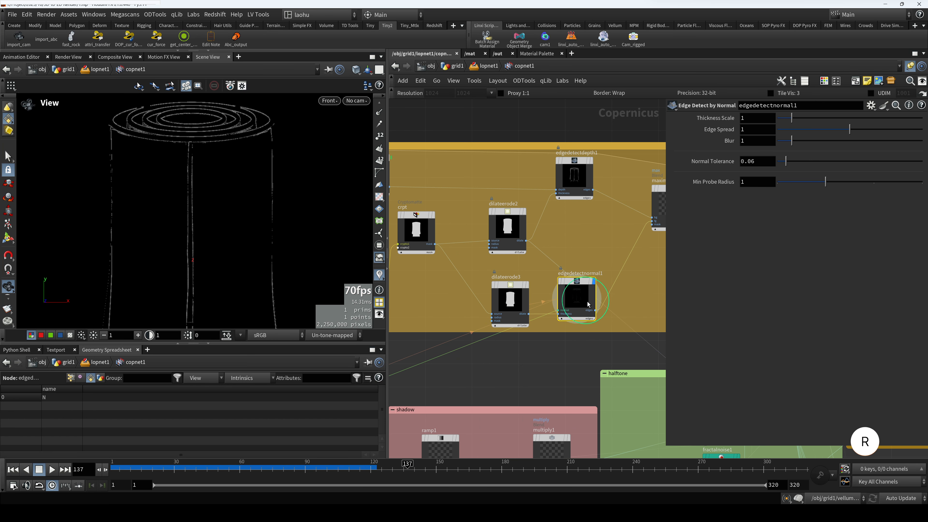
scroll(580, 252, "down", 2)
scroll(581, 246, "up", 4)
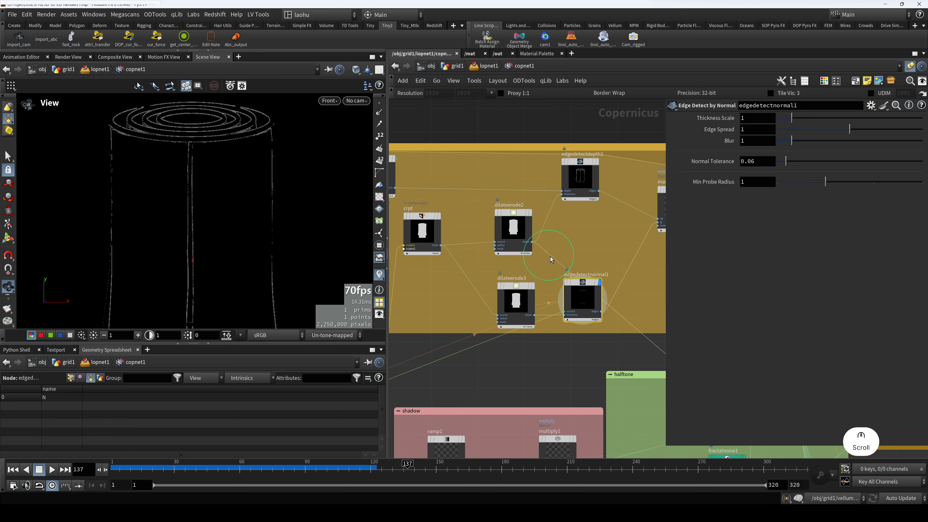
Compare the dilateerode3 mask with the edgedetectnormal1 outlines it feeds
left_click(504, 289)
left_click_drag(503, 289, 504, 295)
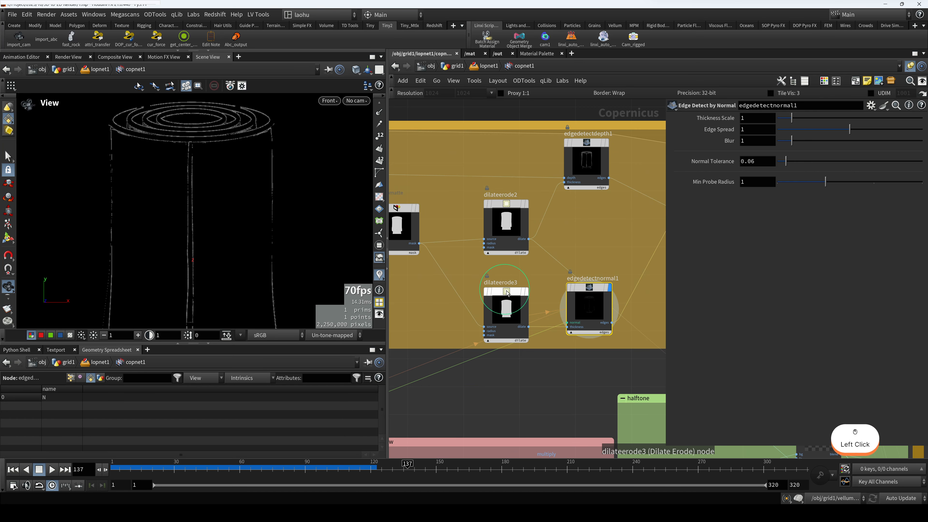
key("r")
left_click(589, 295)
key("r")
Display the N null and examine the normal pass that supplies the normal edge detection
scroll(587, 291, "down", 3)
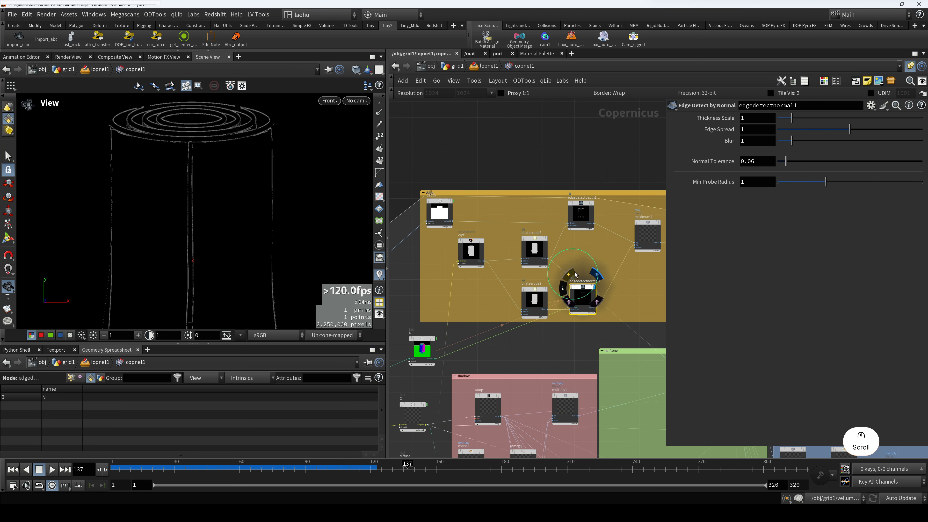
middle_click_drag(593, 250, 655, 225)
scroll(441, 324, "up", 2)
left_click(500, 334)
key("r")
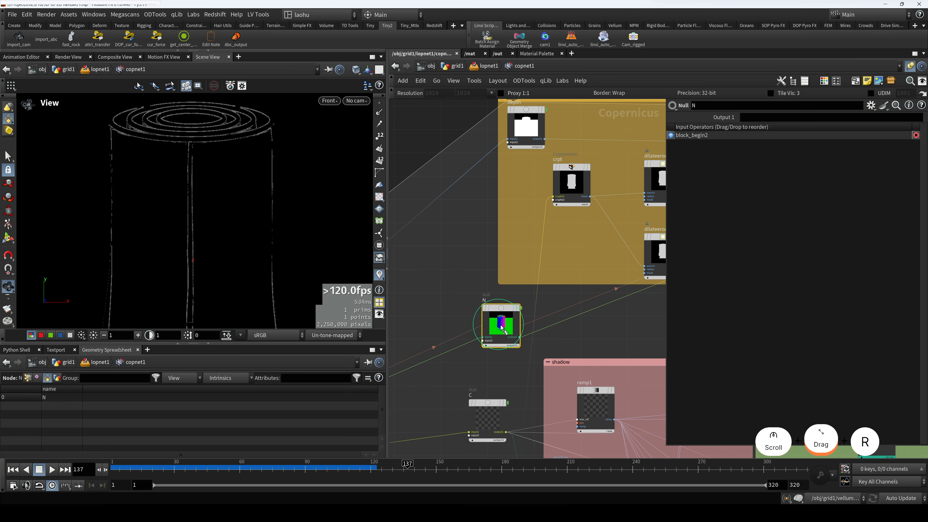
scroll(475, 291, "down", 3)
middle_click_drag(467, 278, 481, 250)
scroll(491, 276, "up", 5)
left_click_drag(523, 275, 528, 273)
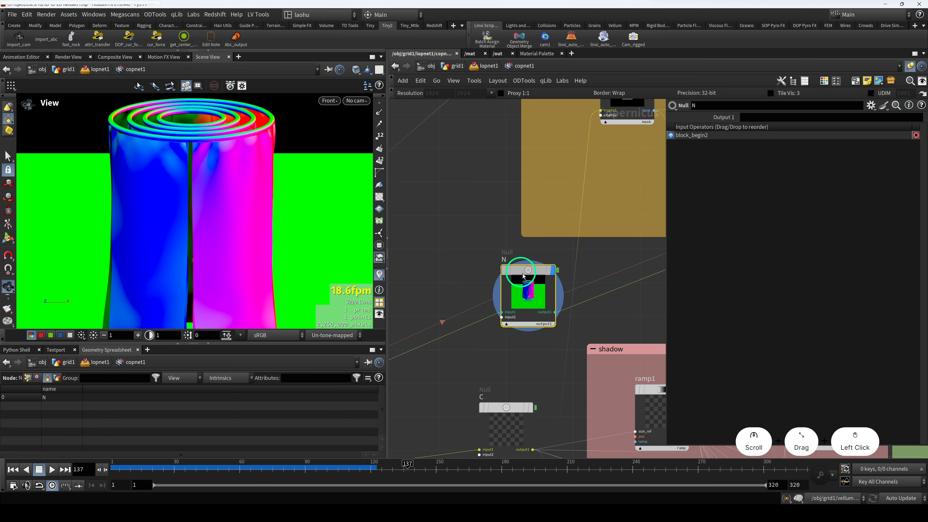
Follow the N connection back to edgedetectnormal1 and display its edge result
scroll(530, 273, "down", 3)
middle_click_drag(586, 257, 431, 263)
scroll(572, 257, "up", 3)
middle_click_drag(572, 257, 543, 284)
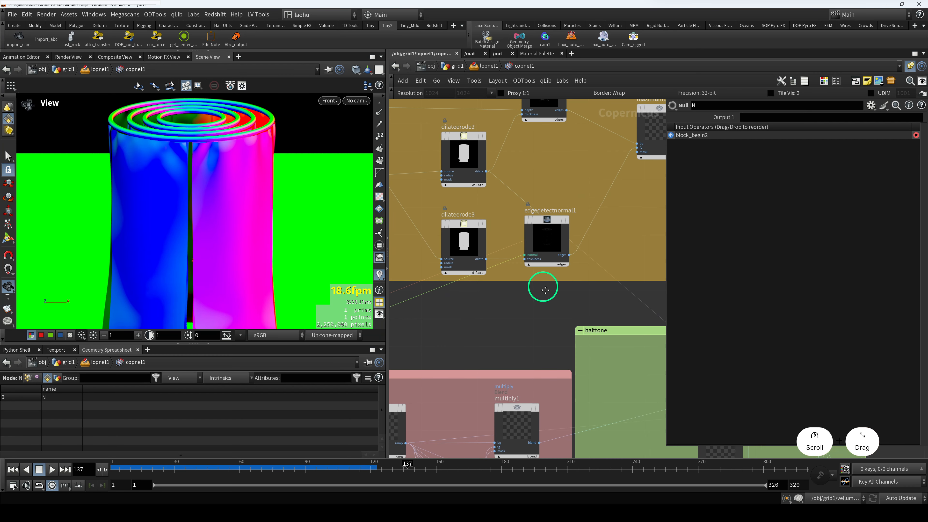
left_click(552, 221)
key("r")
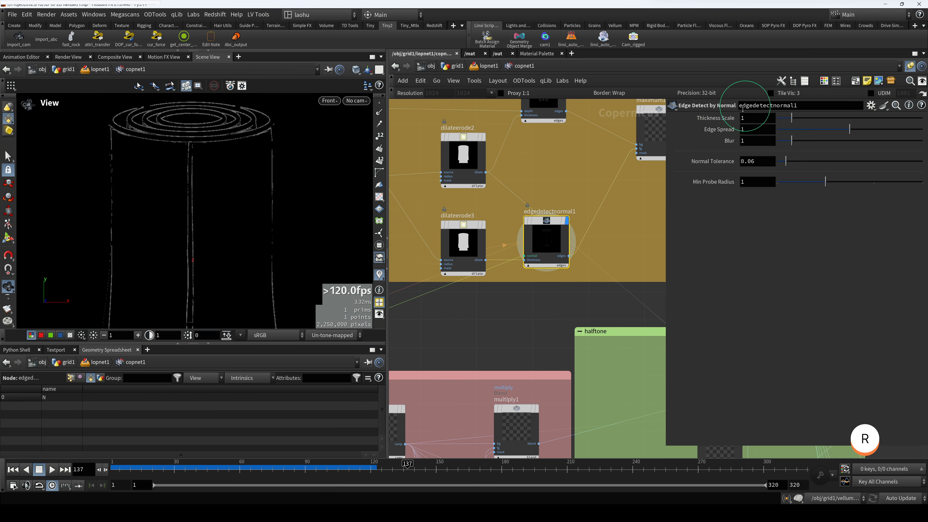
Examine dilateerode3's radius and mask, switching between it and the edgedetectnormal1 result
left_click(515, 313)
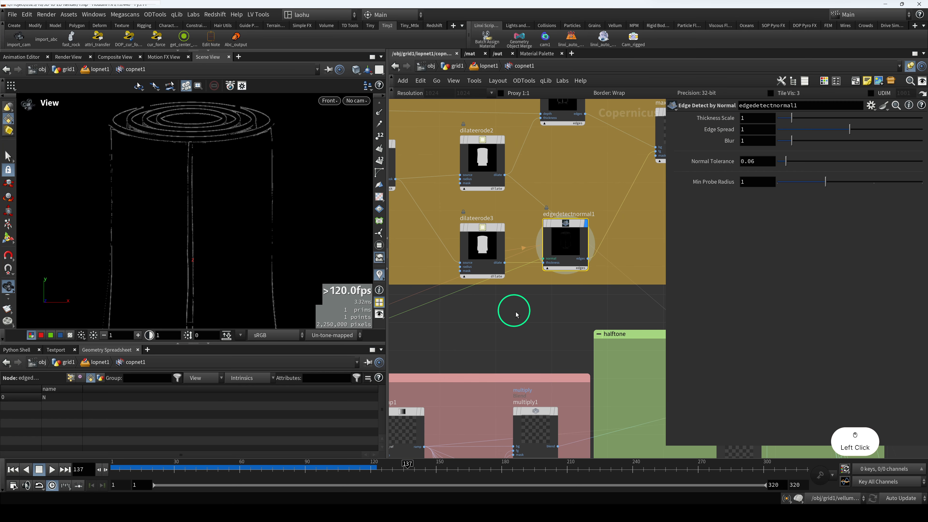
left_click(482, 244)
key("r")
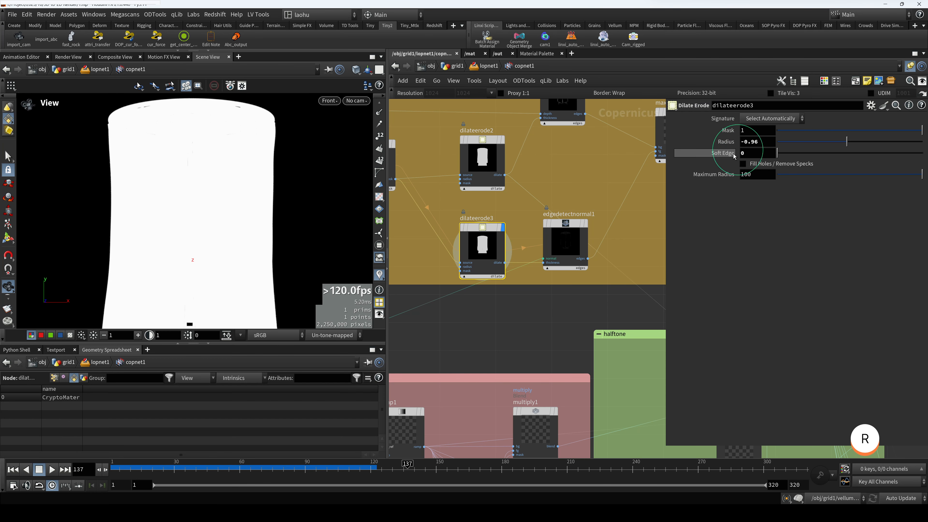
left_click(566, 242)
key("r")
scroll(522, 236, "down", 2)
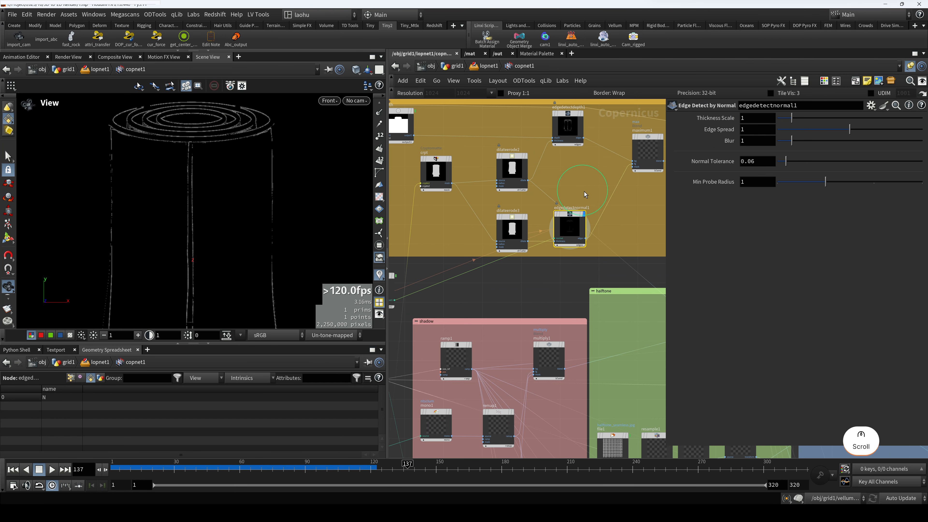
scroll(496, 237, "up", 2)
left_click_drag(453, 221, 489, 252)
key("r")
Display the maximum1 blend and examine its Maximum mode and the depth and normal edge nodes it combines
scroll(528, 221, "down", 3)
middle_click_drag(627, 213, 556, 242)
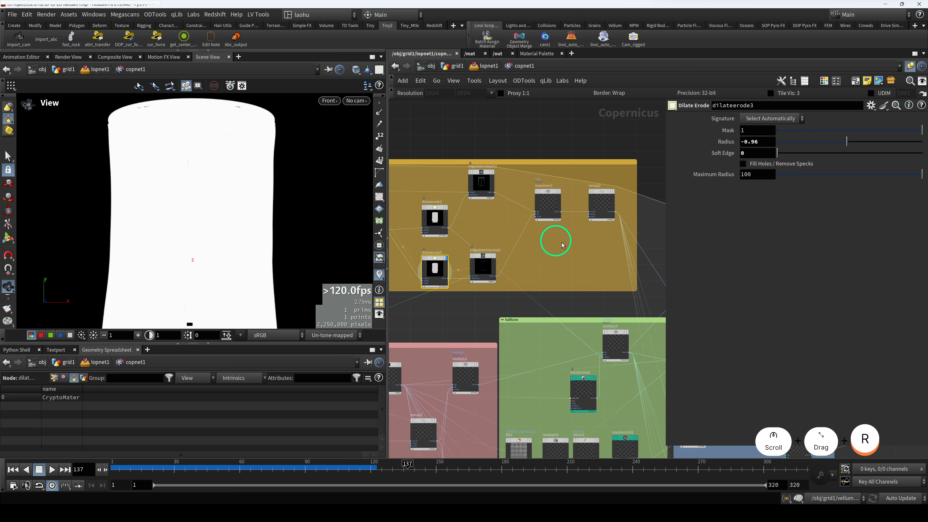
left_click_drag(556, 243, 551, 188)
key("r")
scroll(548, 194, "up", 4)
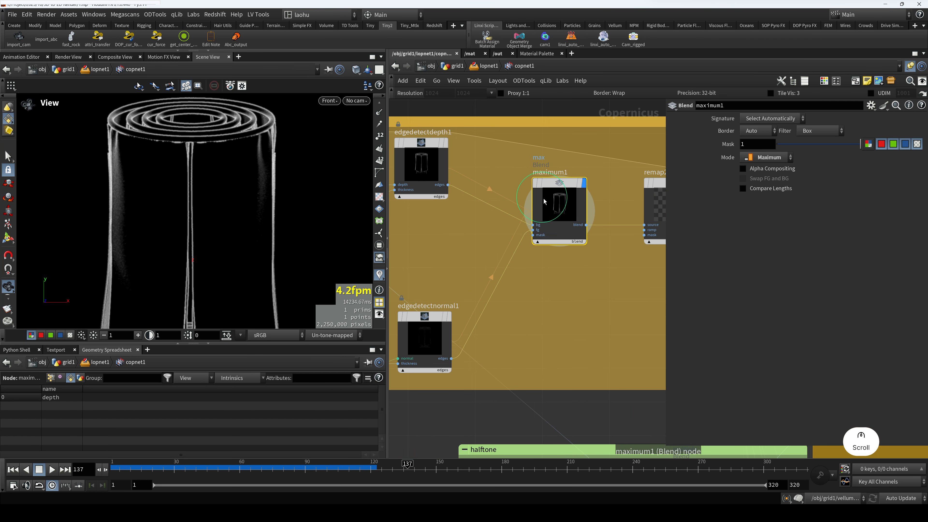
middle_click_drag(497, 179, 529, 192)
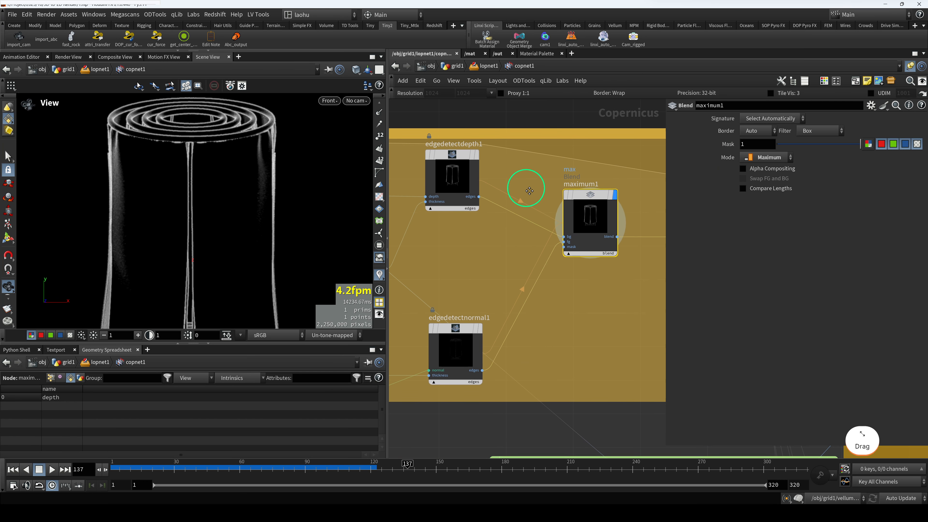
left_click(452, 178)
left_click_drag(454, 351, 456, 347)
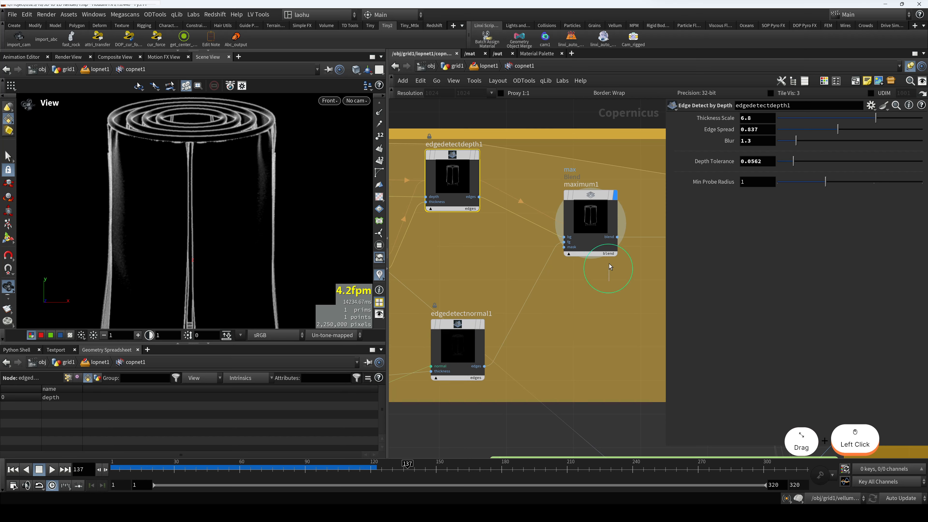
left_click_drag(616, 279, 595, 194)
Inspect the combined maximum1 outlines on the whole cloth roll and at its upper rim
scroll(212, 211, "down", 3)
left_click_drag(206, 210, 243, 181)
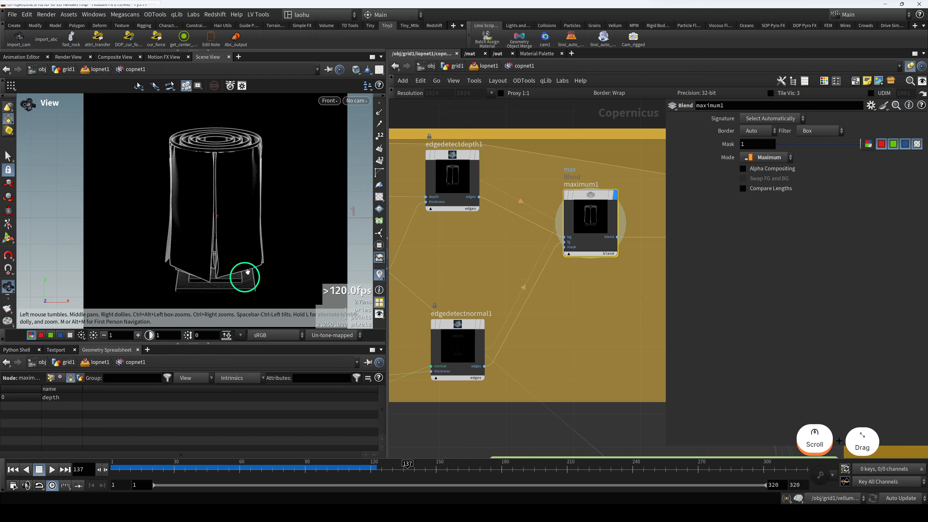
scroll(226, 144, "up", 5)
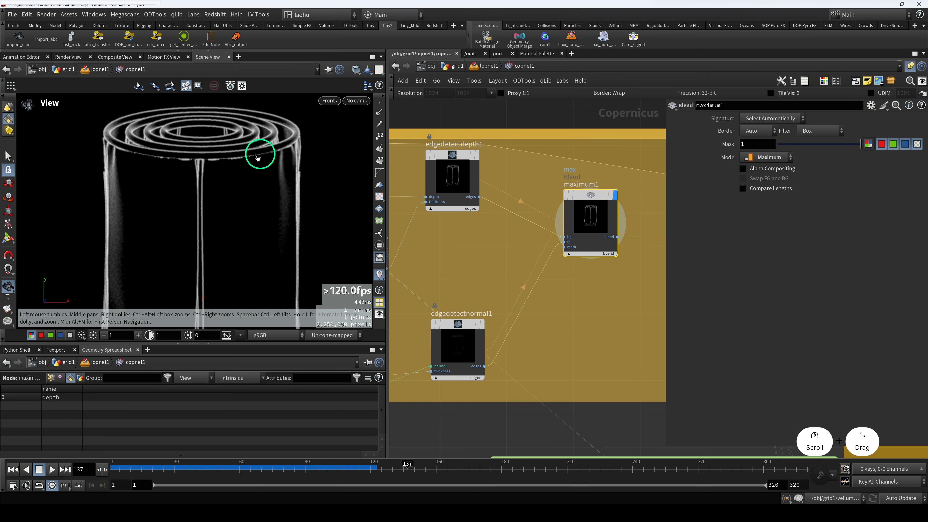
scroll(242, 159, "down", 3)
Display remap2 after the maximum1 blend and examine its remap range and the strengthened outlines
scroll(584, 274, "down", 3)
middle_click_drag(603, 305, 483, 298)
scroll(535, 274, "up", 2)
left_click_drag(544, 271, 565, 204)
key("r")
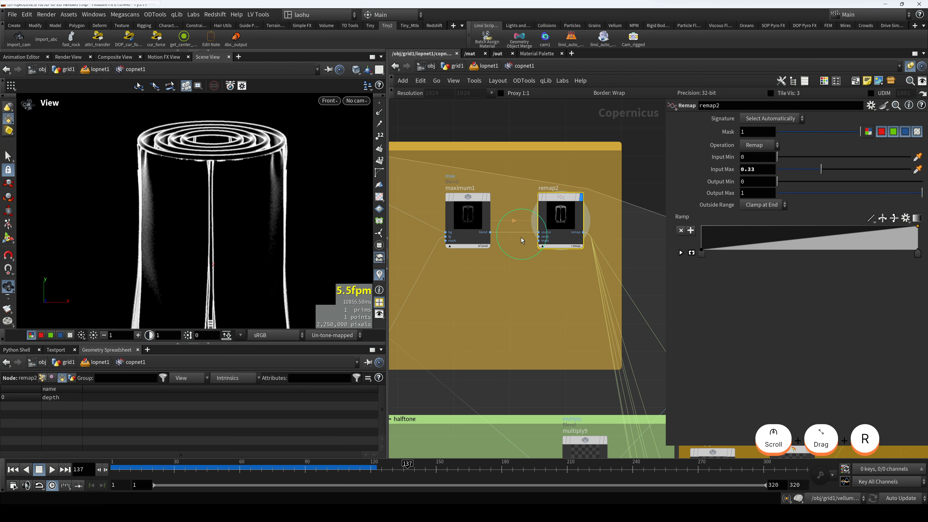
Look over the whole compositing network and display the separate add8 blend example with its colored cloth
scroll(470, 271, "down", 4)
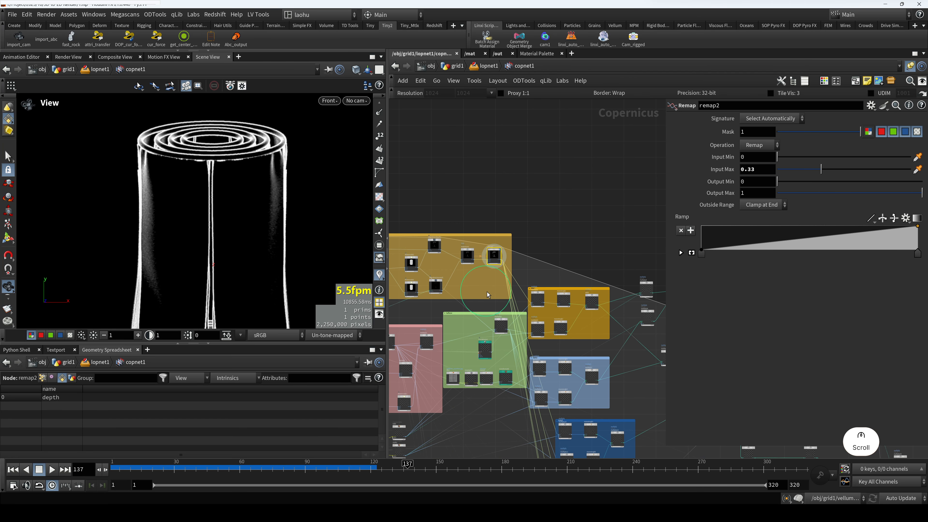
middle_click_drag(488, 292, 540, 232)
scroll(509, 265, "up", 2)
scroll(510, 266, "down", 4)
scroll(603, 250, "up", 2)
scroll(477, 270, "up", 2)
scroll(496, 252, "down", 3)
scroll(601, 235, "down", 4)
left_click_drag(463, 194, 565, 236)
left_click(499, 155)
middle_click_drag(464, 143, 485, 173)
left_click_drag(483, 173, 461, 128)
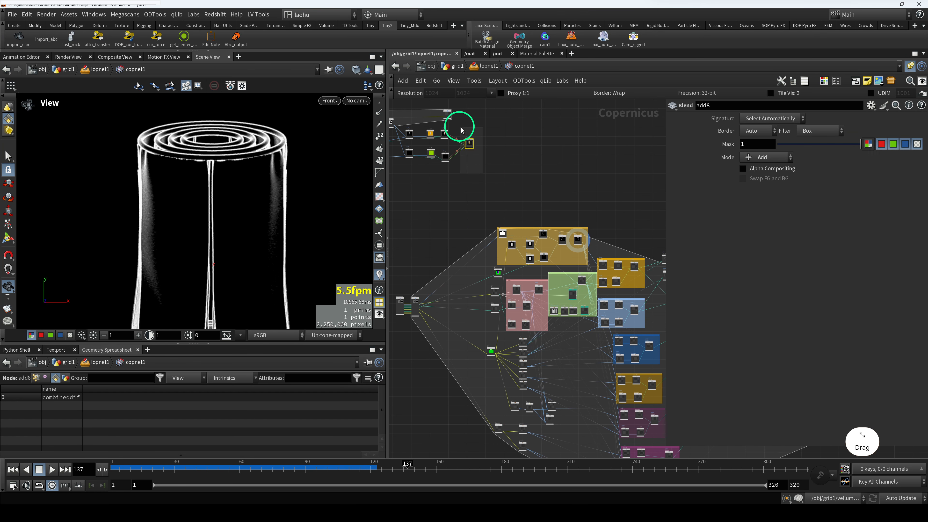
key("r")
scroll(432, 165, "up", 2)
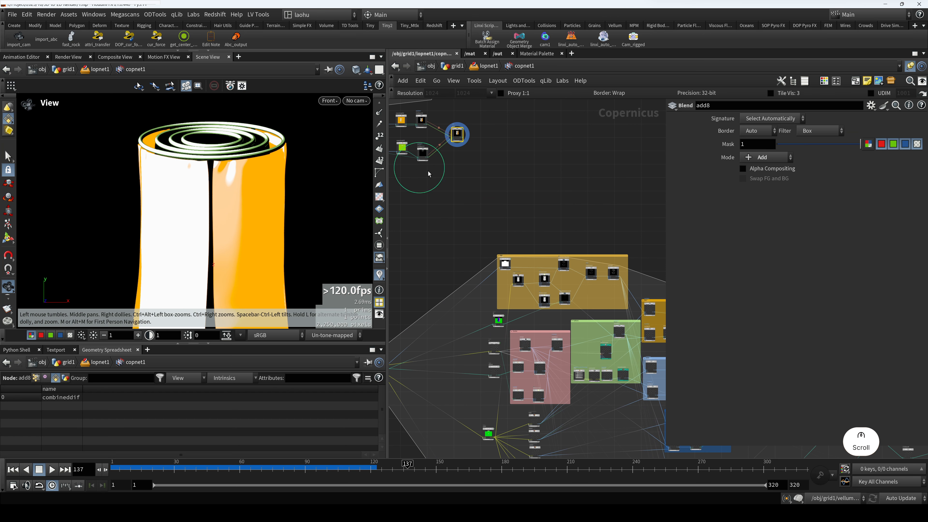
Go to the shadow group and display the C null followed by the multiply1 shadow mask
scroll(569, 323, "up", 1)
middle_click_drag(532, 353, 486, 294)
scroll(497, 306, "up", 4)
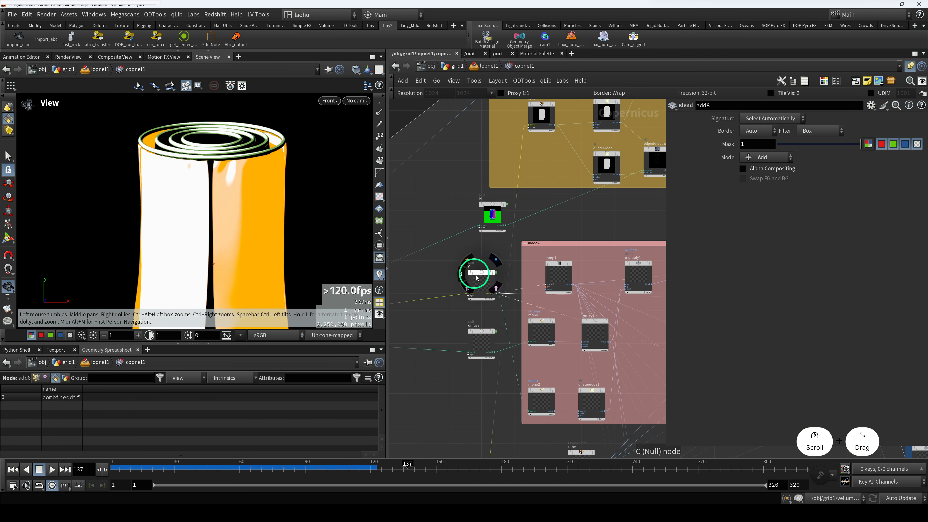
left_click_drag(476, 276, 473, 271)
key("r")
left_click(632, 277)
key("r")
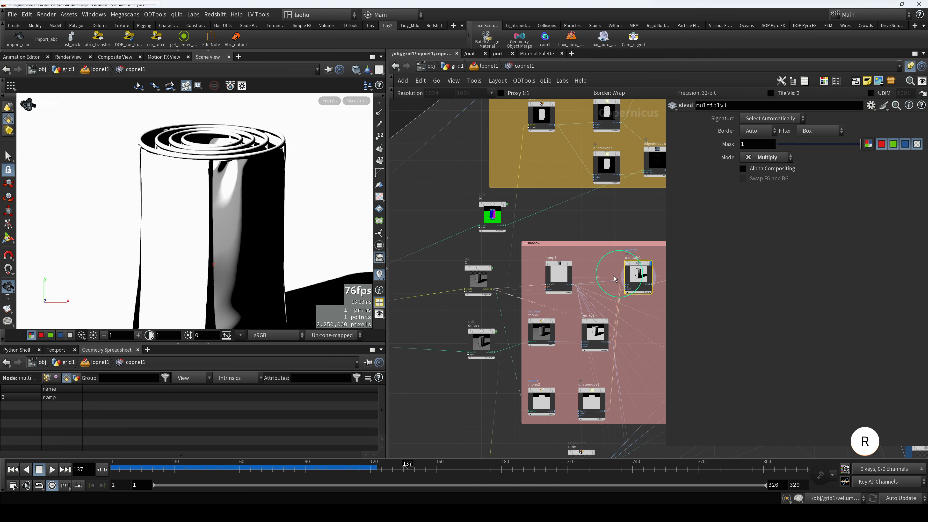
Display the C render pass again and select the diffuse null below it
scroll(553, 269, "up", 1)
left_click(467, 288)
key("r")
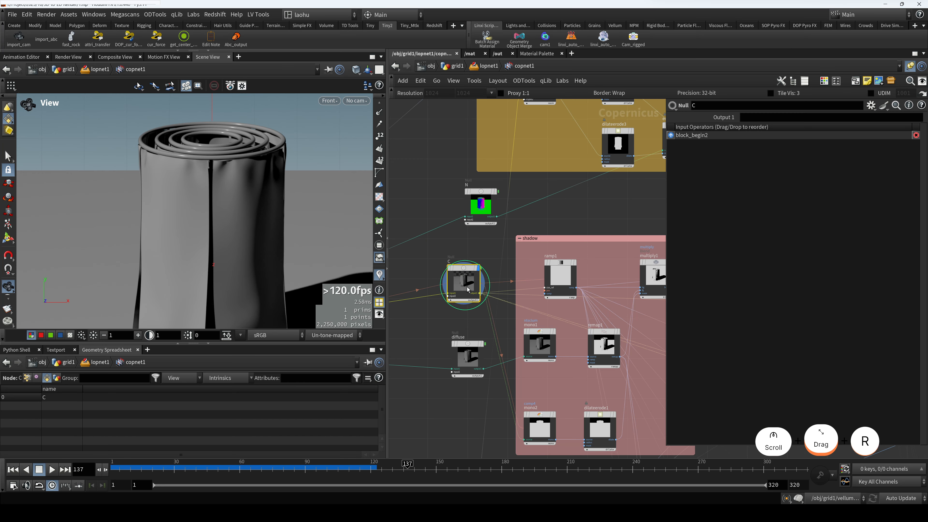
middle_click_drag(460, 335, 455, 301)
left_click(470, 301)
left_click(461, 319)
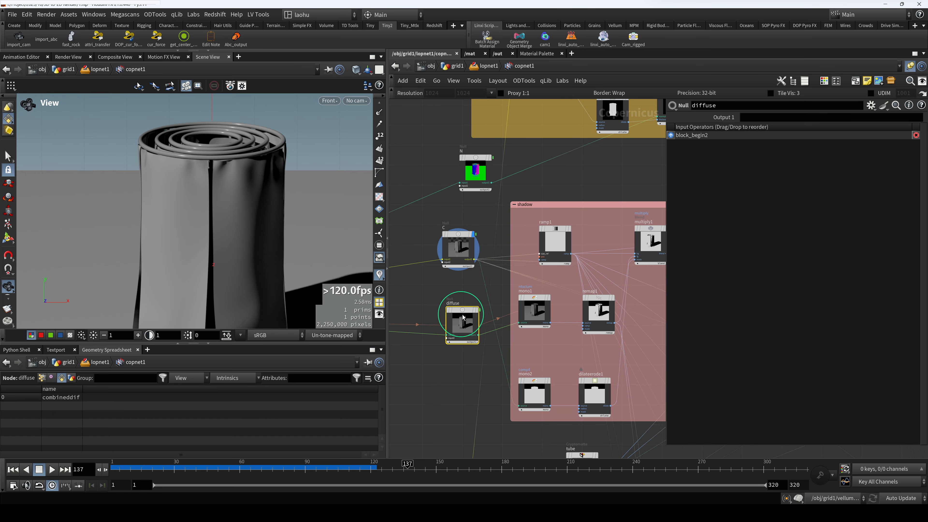
Display the diffuse render pass and the mono1 luminance conversion connected to it
key("r")
scroll(255, 224, "down", 2)
scroll(255, 224, "down", 2)
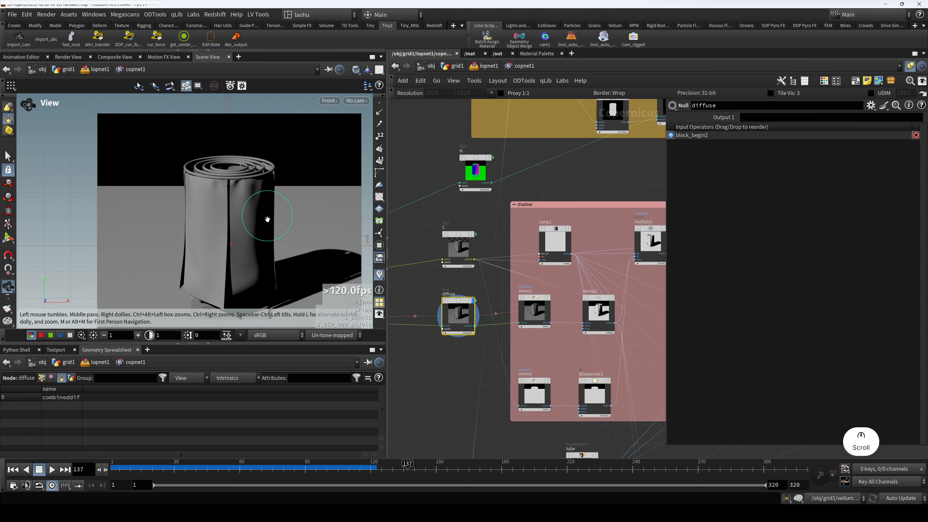
left_click_drag(267, 217, 228, 201)
scroll(535, 307, "up", 3)
left_click(523, 300)
key("r")
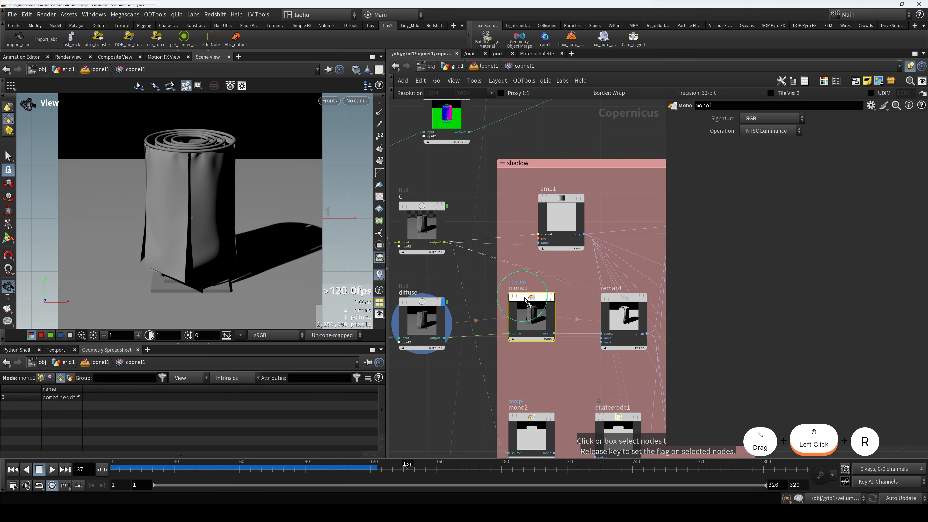
Display remap1 after mono1 and examine its input range, ramp curve and high-contrast shadow mask
middle_click_drag(588, 355, 516, 337)
left_click(552, 284)
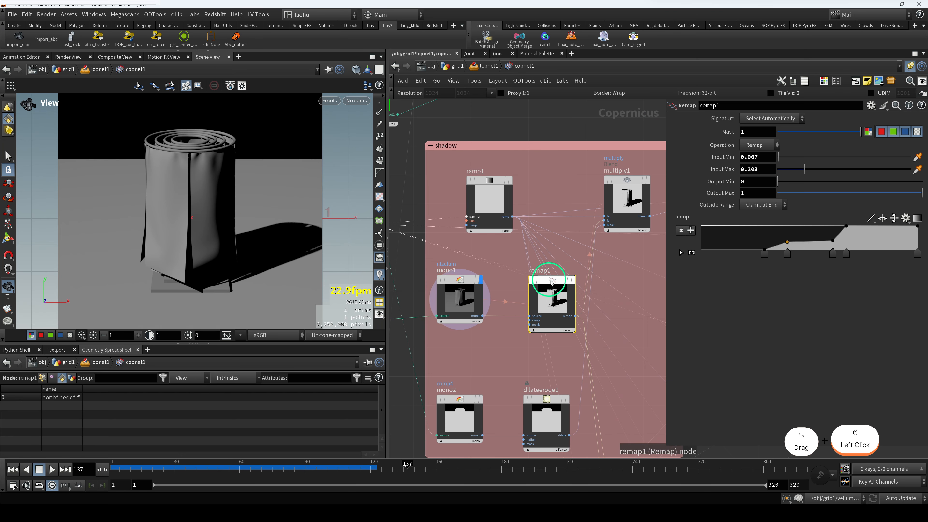
key("r")
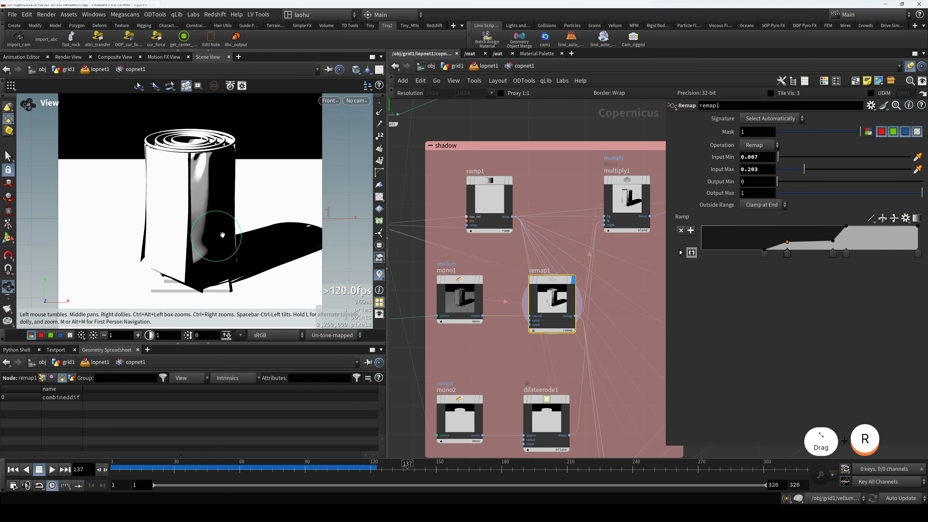
scroll(226, 247, "down", 1)
scroll(566, 273, "down", 2)
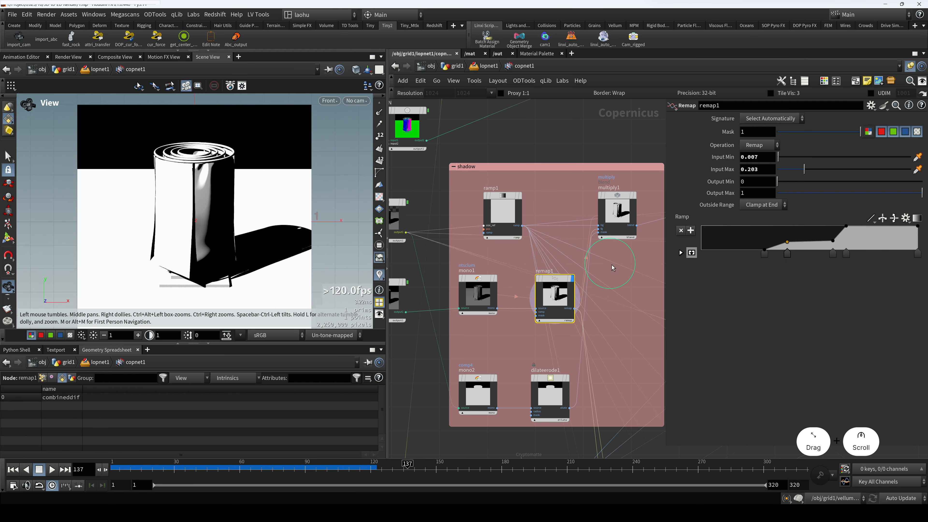
scroll(603, 259, "up", 1)
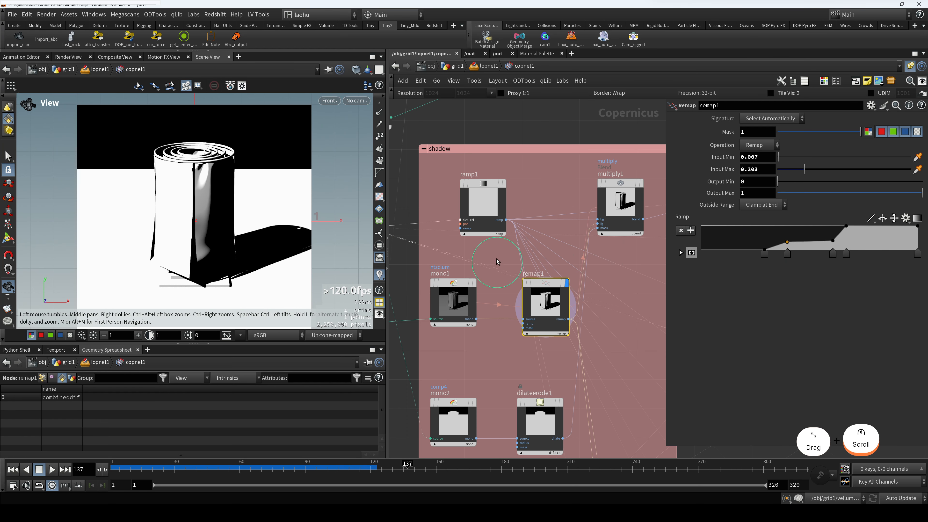
Display the multiply1 blend, followed by the plain white ramp1 that feeds it
left_click(472, 188)
left_click(613, 199)
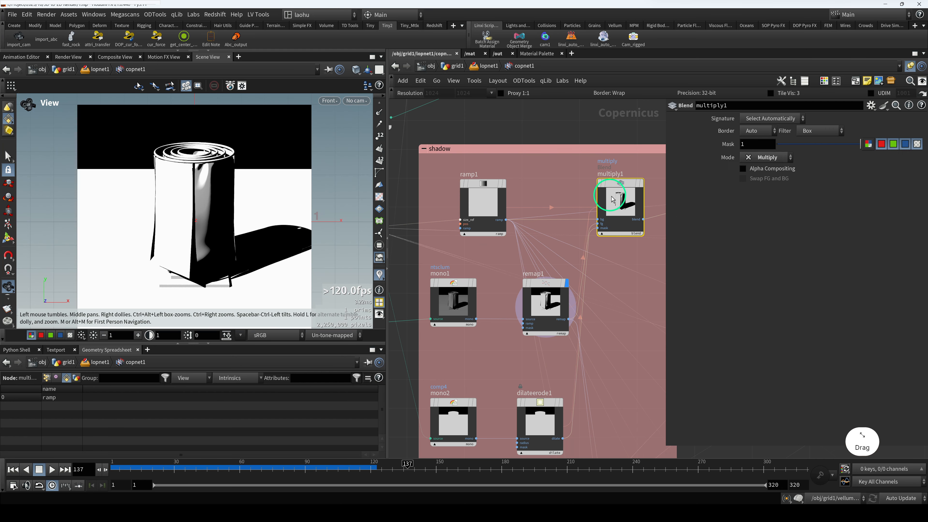
key("r")
left_click(482, 196)
key("r")
scroll(491, 227, "down", 2)
Display multiply1 again and compare its background with the remap1 mask
middle_click_drag(492, 227, 565, 240)
middle_click_drag(645, 233, 578, 226)
left_click(578, 227)
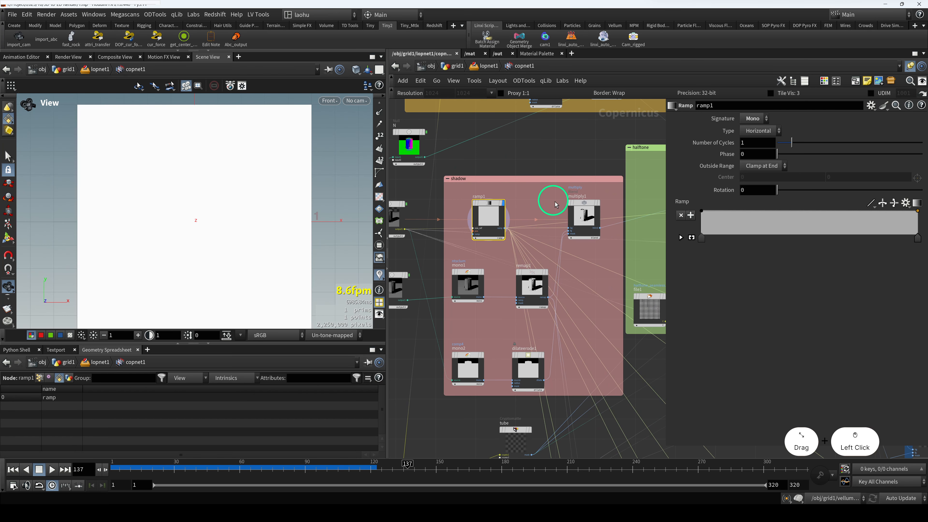
key("r")
scroll(477, 254, "up", 3)
left_click(543, 292)
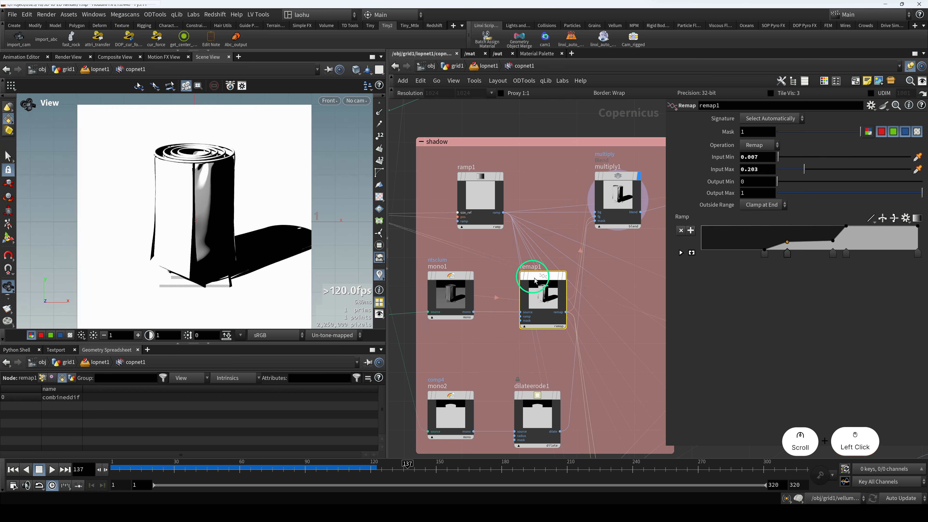
key("r")
scroll(299, 257, "up", 1)
Check the cloth render in the parent lopnet1, return to copnet1, display multiply1 and inspect the C null and ramp1
left_click(484, 65)
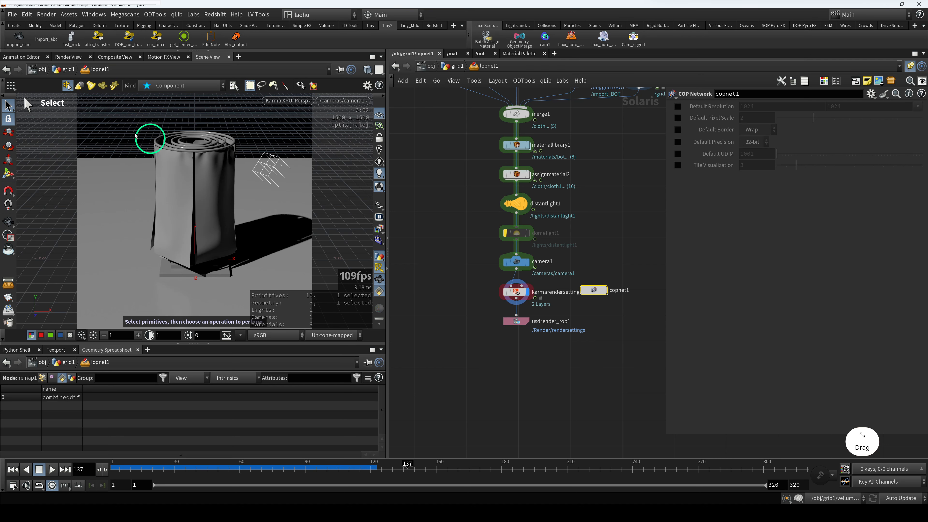
double_click(589, 293)
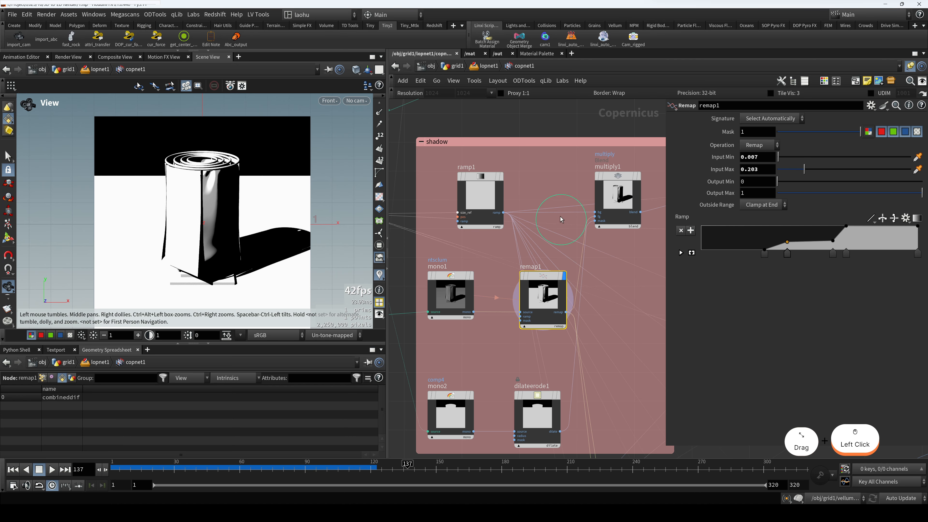
left_click(593, 206)
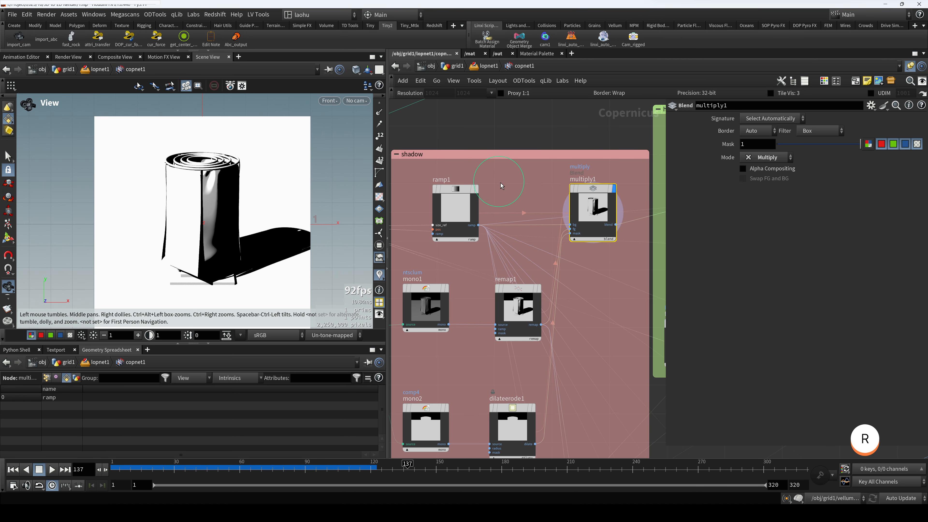
middle_click_drag(404, 190, 506, 207)
left_click(427, 229)
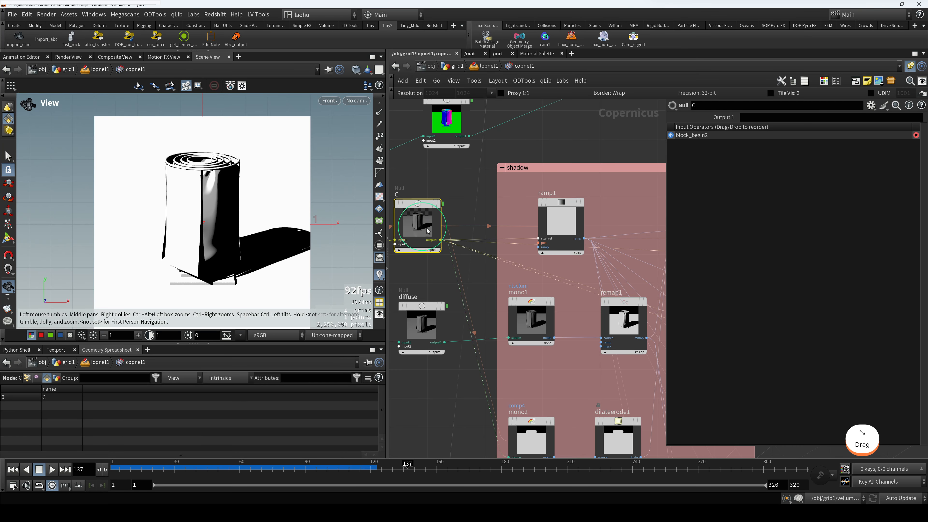
left_click(562, 200)
middle_click_drag(562, 200, 506, 206)
Add a Ramp node above ramp1 in the shadow group and raise its first ramp point to white
left_click(548, 144)
key("Tab")
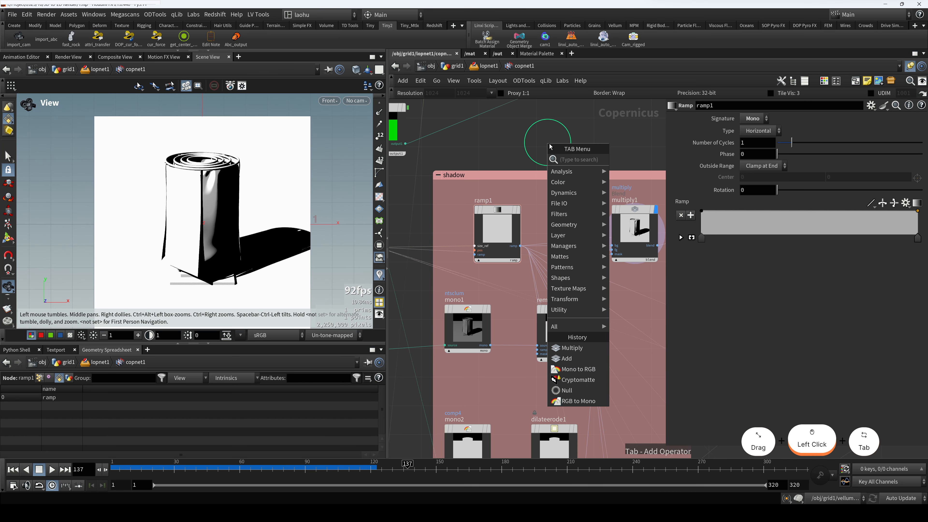
type("ramp")
key("Return")
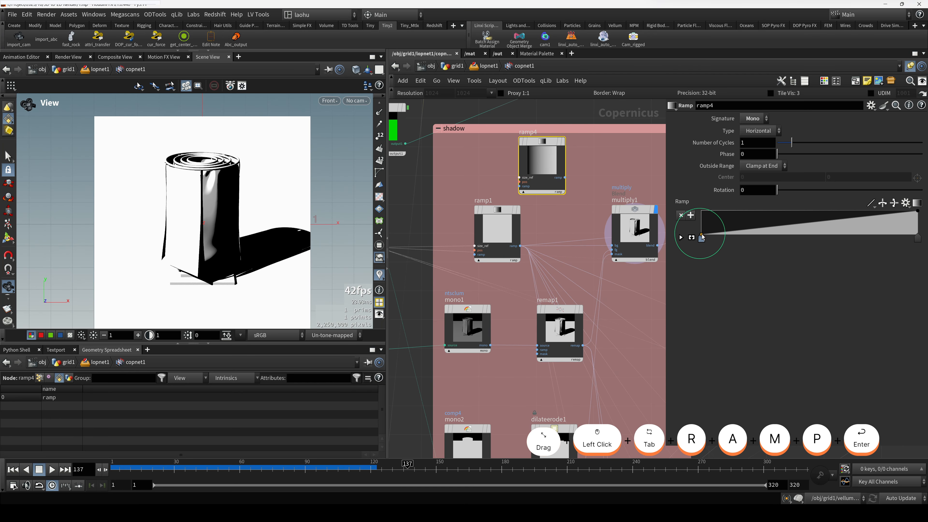
left_click_drag(702, 236, 700, 207)
Try to wire the new ramp's size_ref input to the output of the C null
scroll(513, 183, "up", 3)
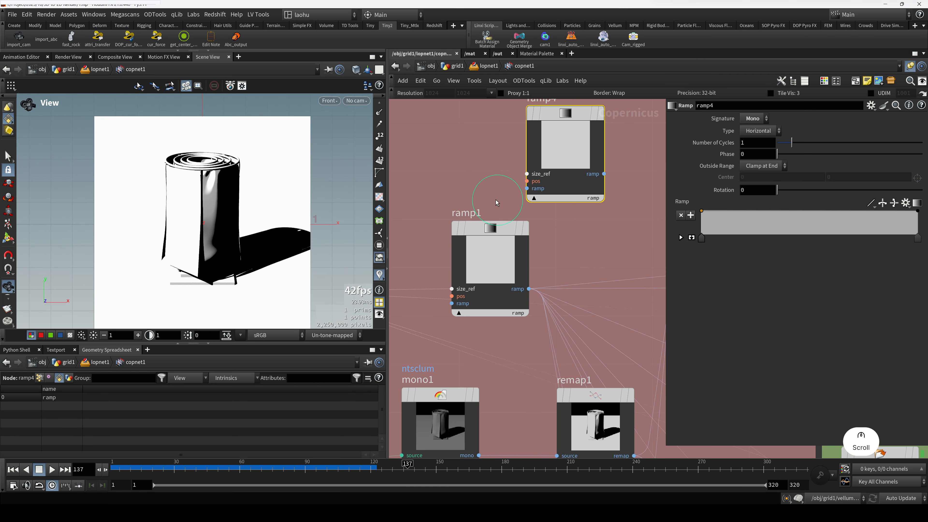
middle_click_drag(499, 200, 552, 194)
scroll(549, 196, "down", 2)
scroll(587, 183, "up", 2)
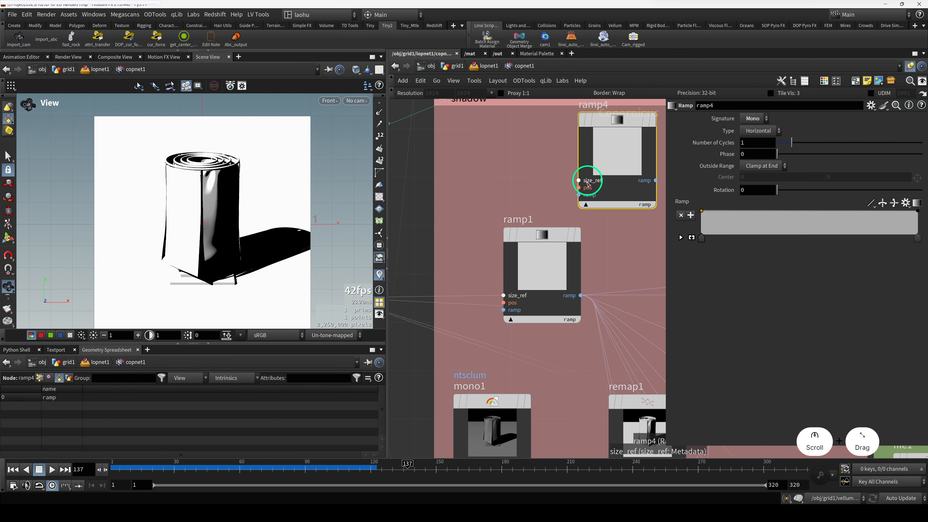
scroll(475, 216, "down", 3)
middle_click_drag(401, 268, 437, 264)
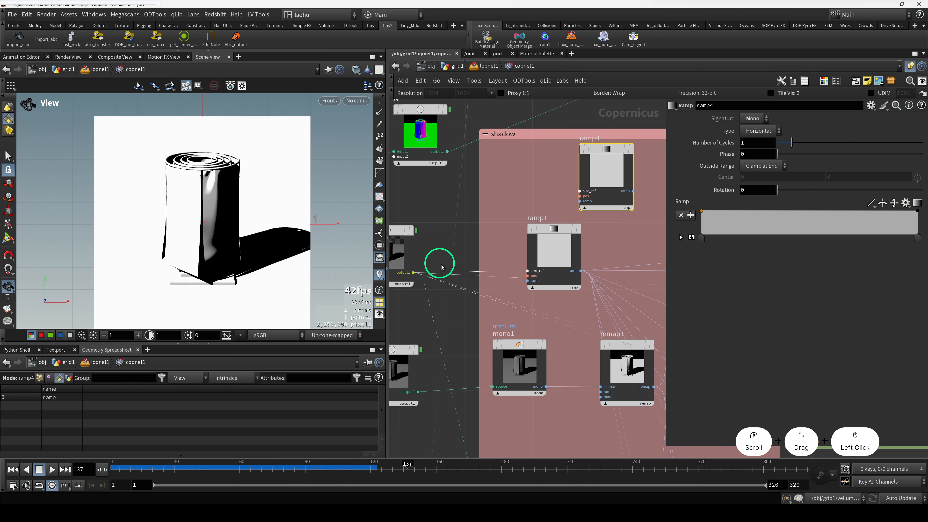
mouse_move(600, 150)
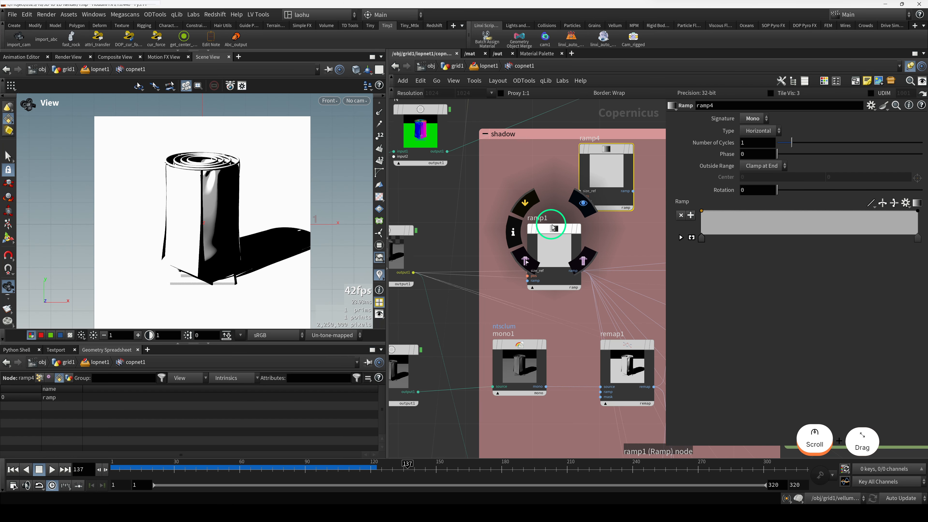
scroll(606, 183, "up", 2)
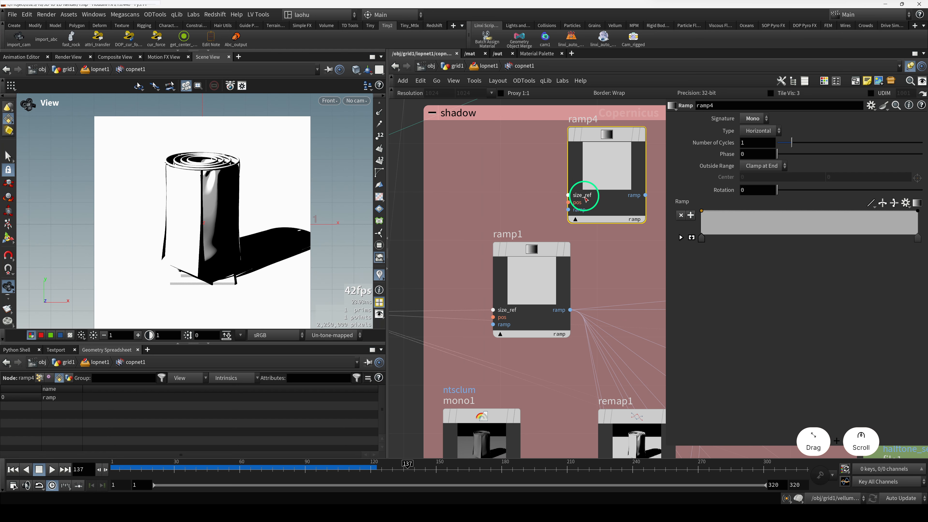
left_click(568, 196)
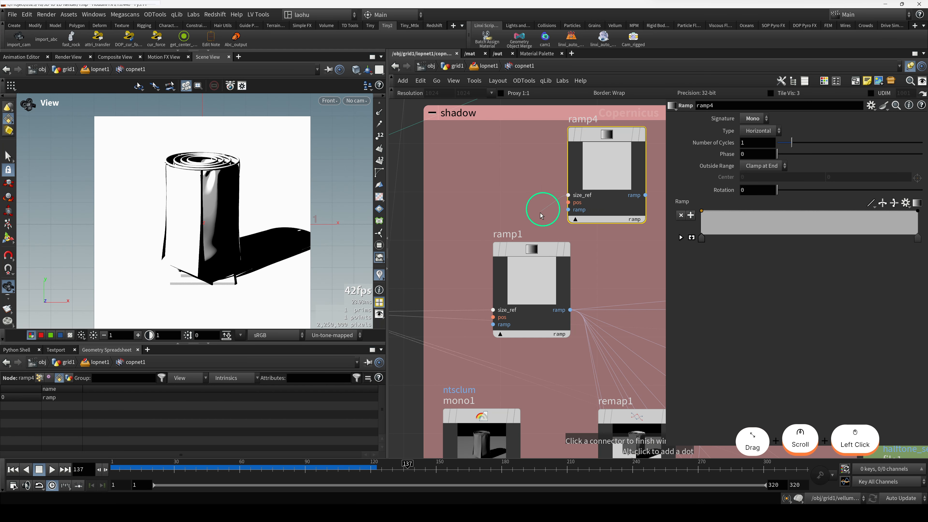
scroll(540, 221, "down", 3)
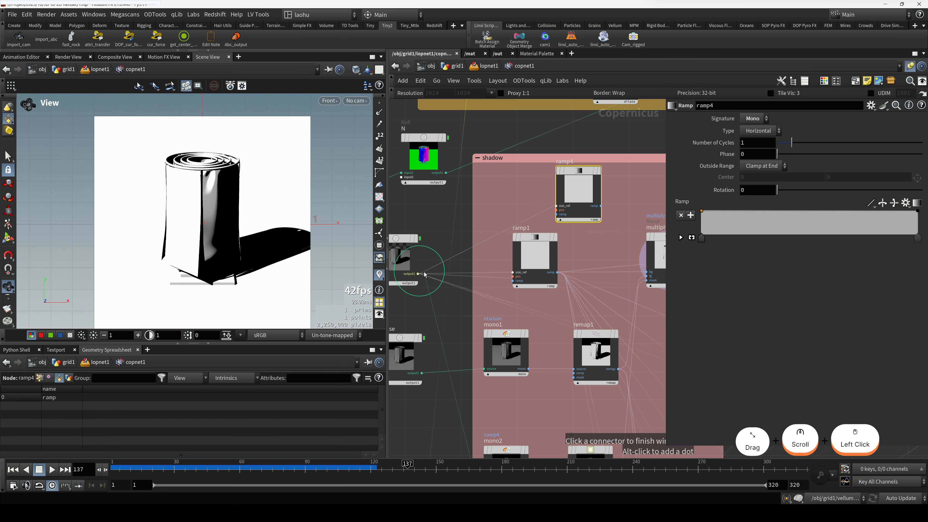
key("Escape")
middle_click_drag(549, 240, 538, 245)
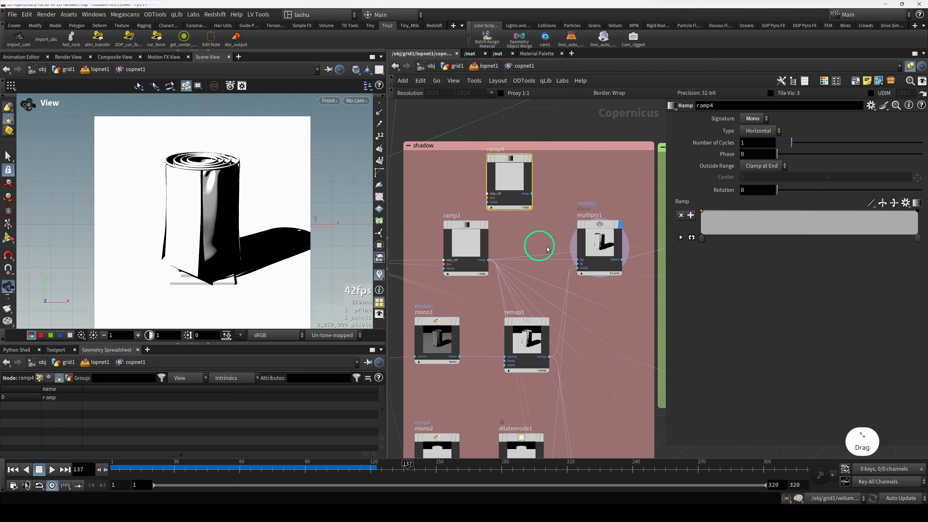
Display ramp1, remap1 and multiply1 in turn to compare the blend's inputs with its result
left_click(589, 241)
key("r")
left_click(466, 239)
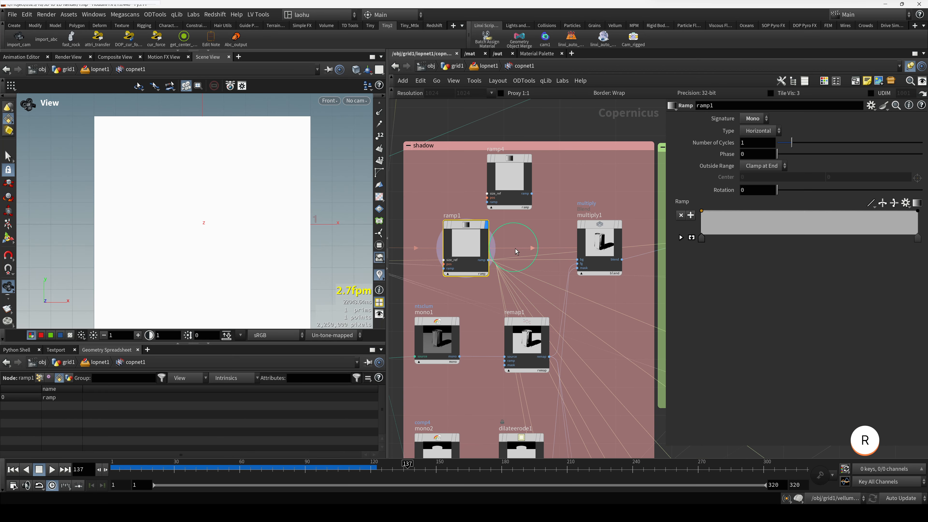
middle_click_drag(534, 248, 497, 220)
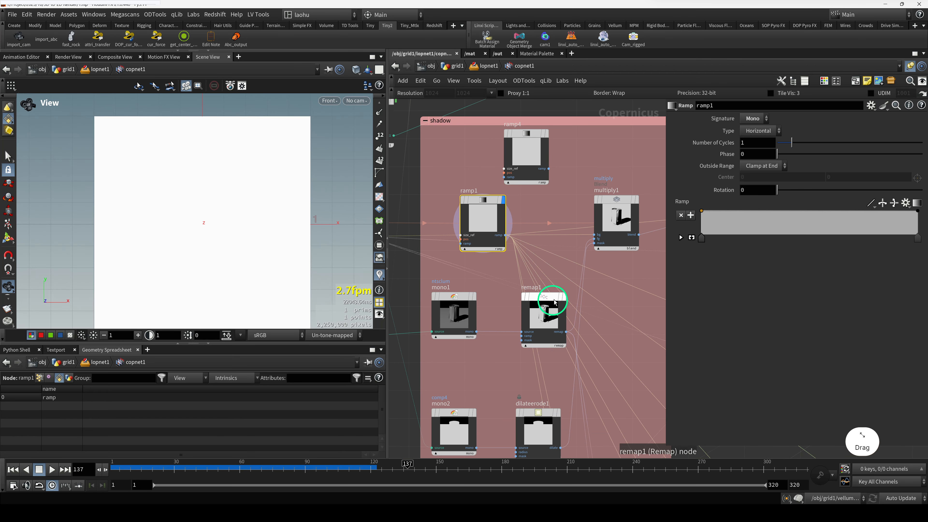
left_click(555, 302)
key("r")
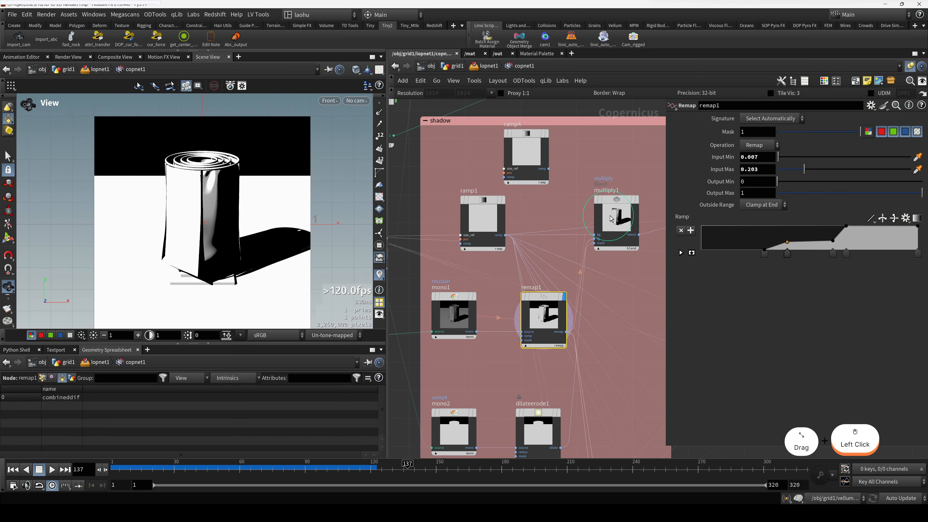
left_click(612, 219)
key("r")
scroll(520, 317, "down", 3)
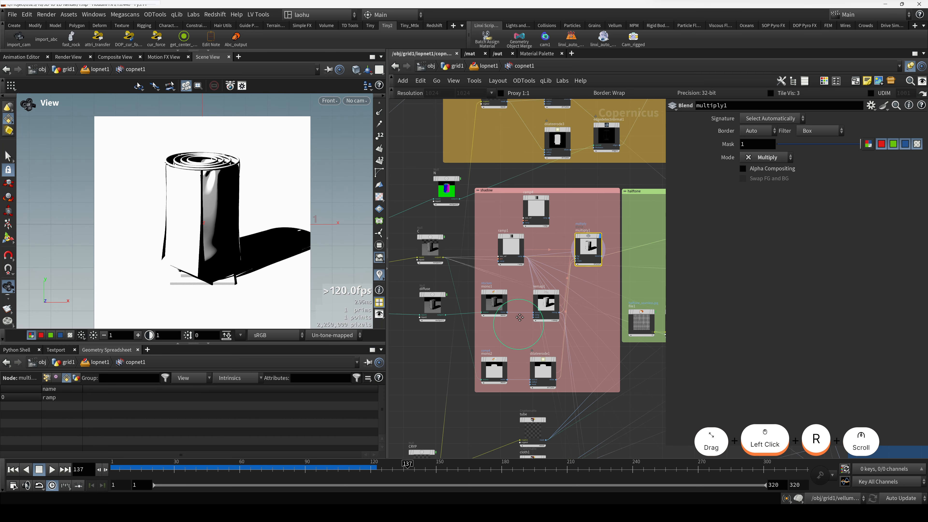
scroll(520, 318, "up", 3)
Trace multiply1's mask input to dilateerode1, displaying that mask, remap1 and the multiply1 result
left_click(586, 203)
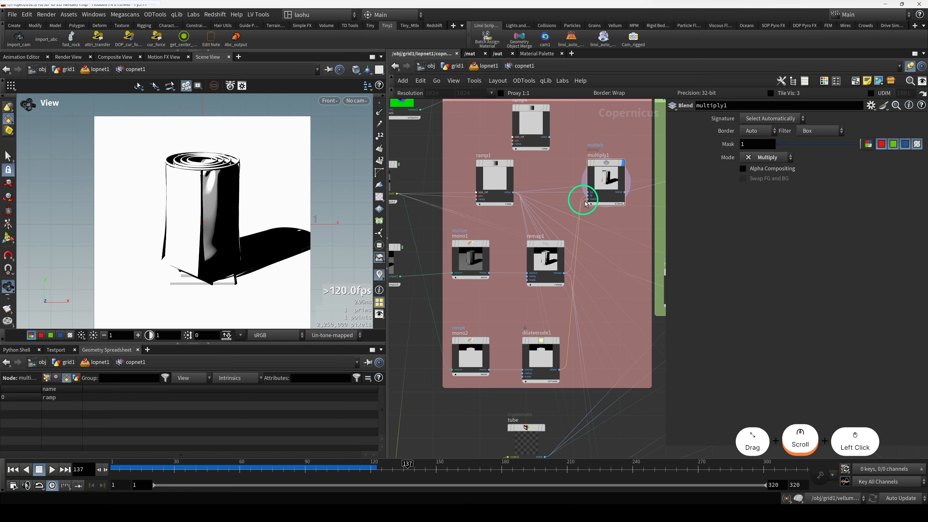
left_click(543, 360)
key("r")
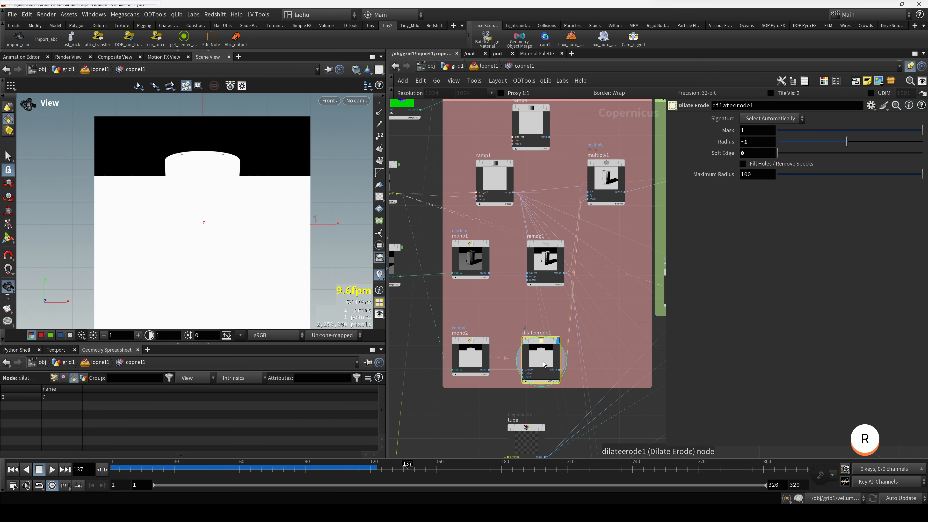
left_click(545, 263)
key("r")
left_click(603, 166)
key("r")
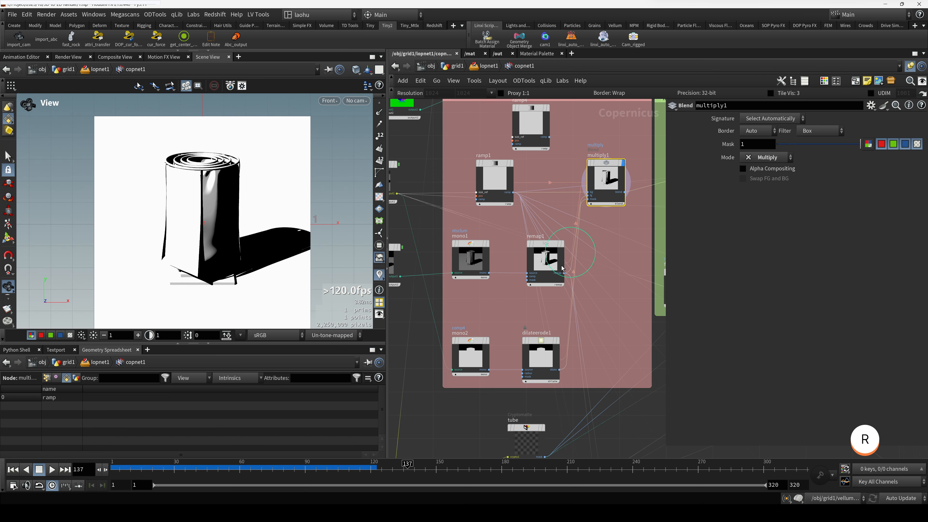
Compare the dilateerode1 mask with the multiply1 output over the whole image
left_click_drag(545, 346, 546, 348)
key("r")
left_click(605, 168)
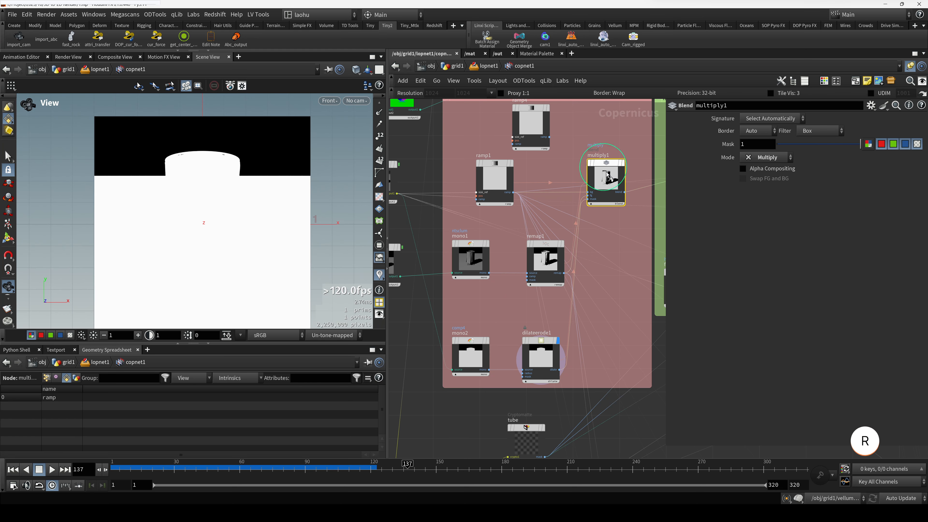
key("r")
scroll(250, 216, "down", 2)
left_click_drag(248, 233, 236, 207)
scroll(236, 209, "down", 3)
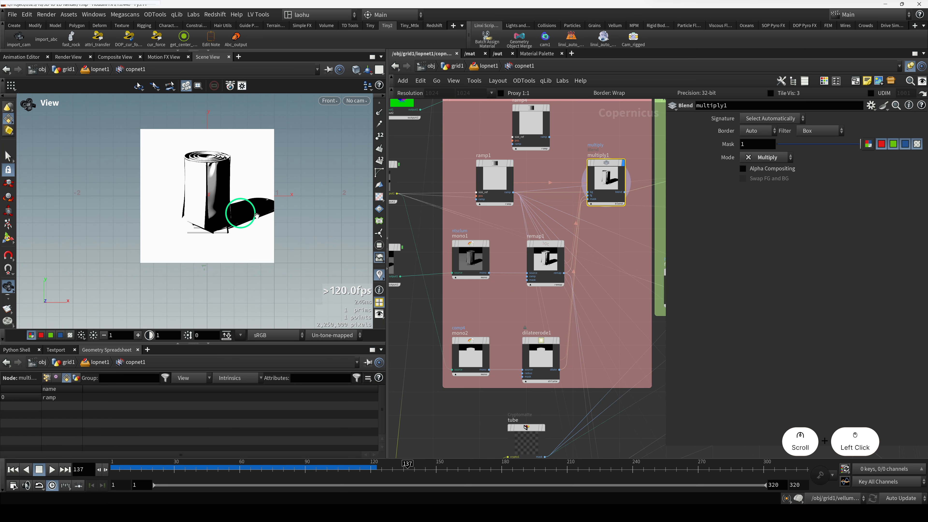
Display dilateerode1 and the mono2 node before it, and examine mono2's Alpha operation and its source pass
middle_click_drag(482, 295, 531, 300)
key("r")
left_click(552, 327)
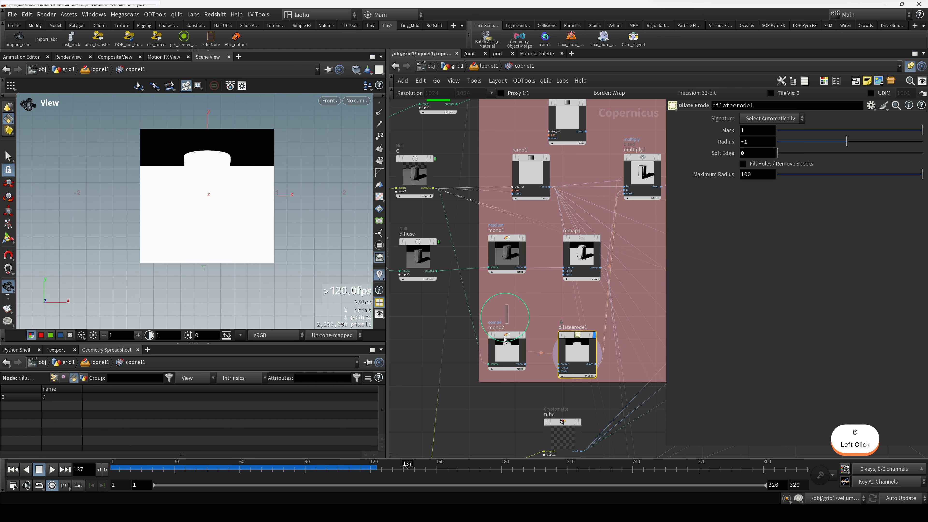
key("r")
left_click(514, 326)
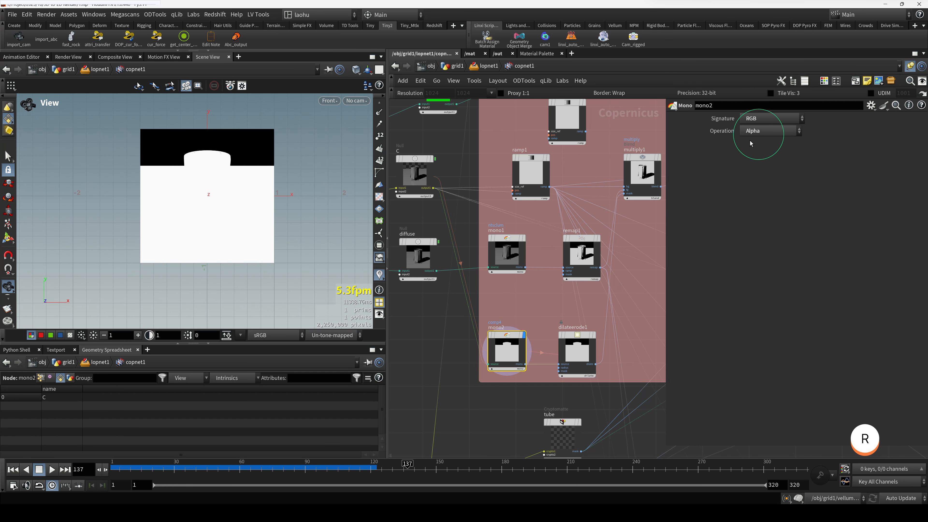
scroll(636, 202, "up", 3)
scroll(585, 220, "down", 5)
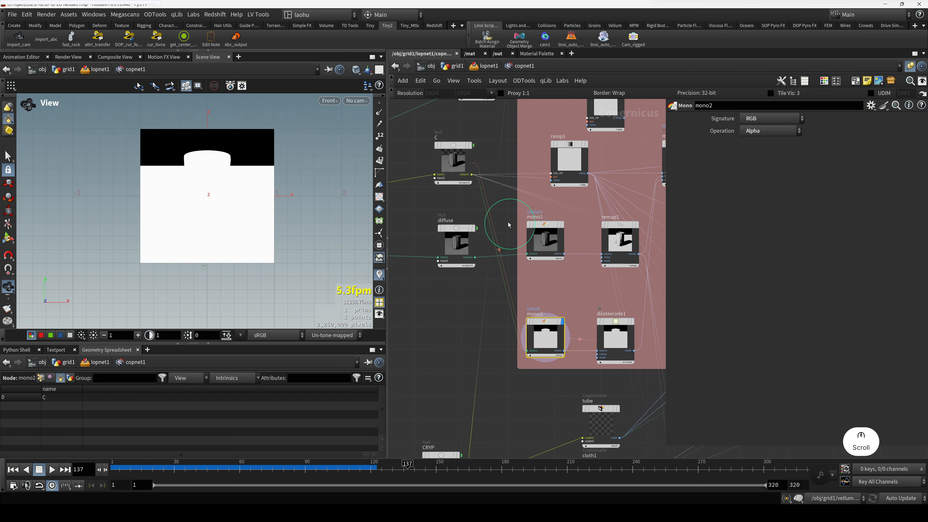
Display the C pass, mono2 and dilateerode1 in turn to follow the alpha mask through the shadow group
scroll(459, 167, "up", 2)
left_click(459, 165)
key("r")
middle_click_drag(554, 320, 514, 264)
left_click(522, 315)
key("r")
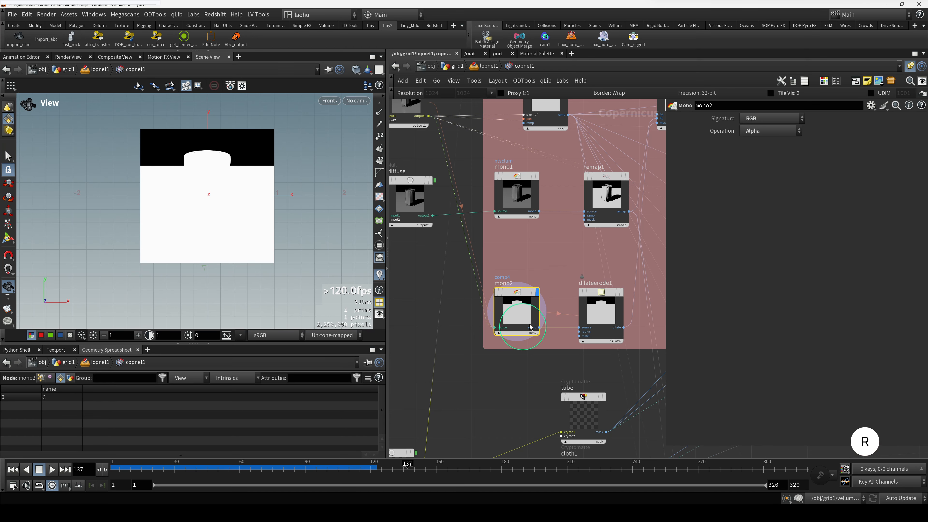
middle_click_drag(585, 261, 560, 250)
left_click(556, 279)
key("r")
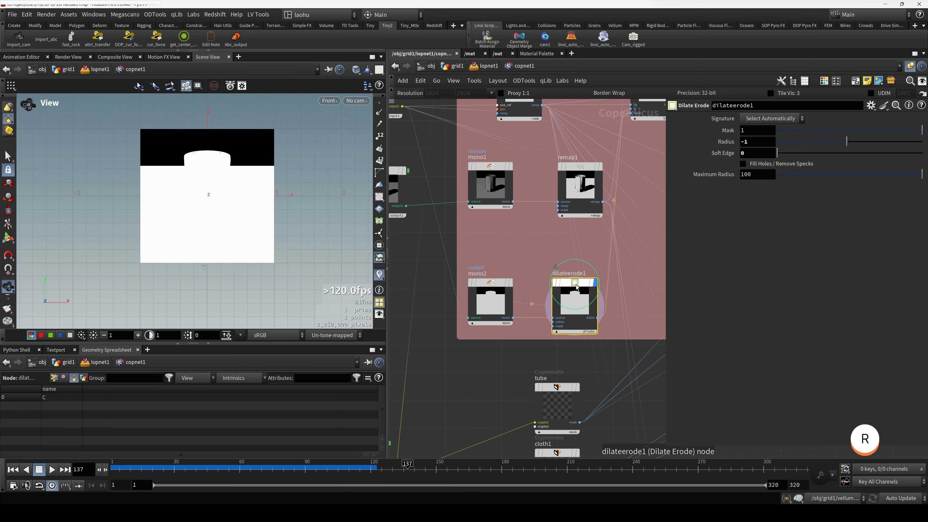
Display the multiply1 blend in the shadow group
scroll(573, 284, "down", 3)
scroll(651, 162, "up", 1)
middle_click_drag(651, 162, 612, 184)
left_click(575, 194)
key("r")
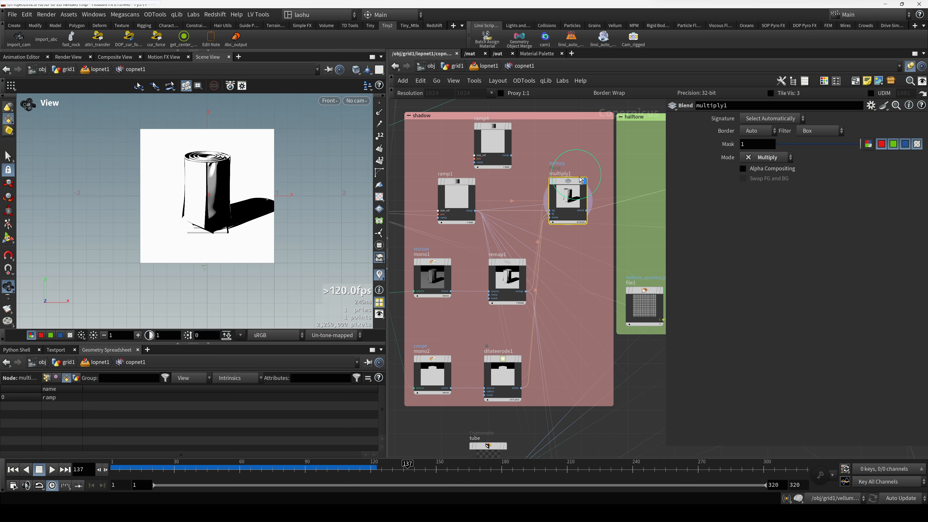
Display the multiply9 blend in the halftone group, undoing any accidental move of that group's network box
scroll(596, 238, "down", 3)
middle_click_drag(596, 238, 508, 239)
scroll(502, 219, "up", 2)
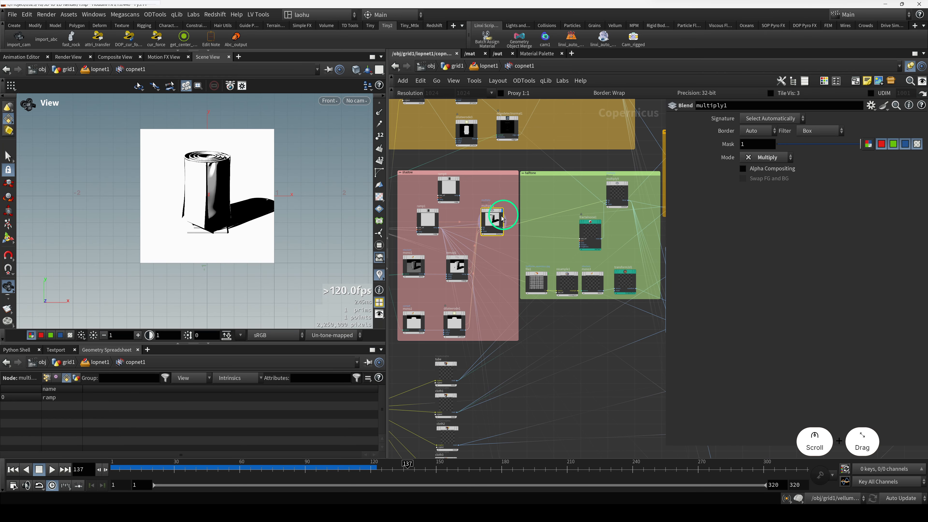
left_click_drag(606, 174, 622, 192)
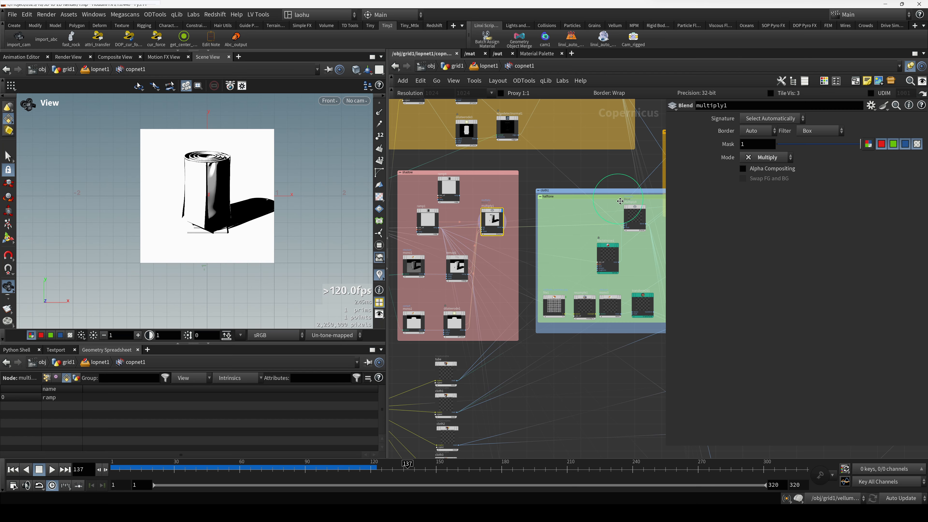
key("ctrl+z")
left_click(616, 190)
key("r")
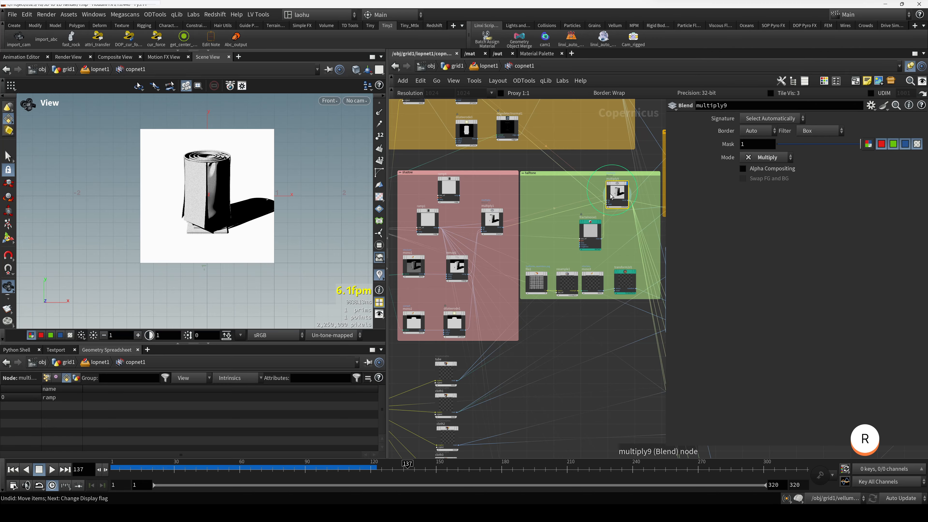
Save the scene and examine the noise grain of multiply9 close up on the rolled cloth and its base
scroll(187, 207, "up", 8)
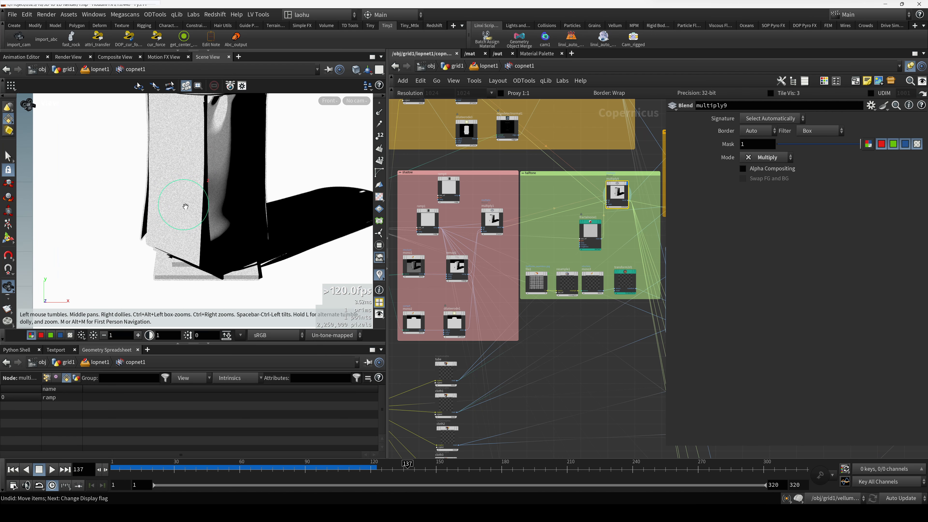
key("ctrl+s")
middle_click_drag(185, 220, 217, 245)
scroll(215, 223, "down", 3)
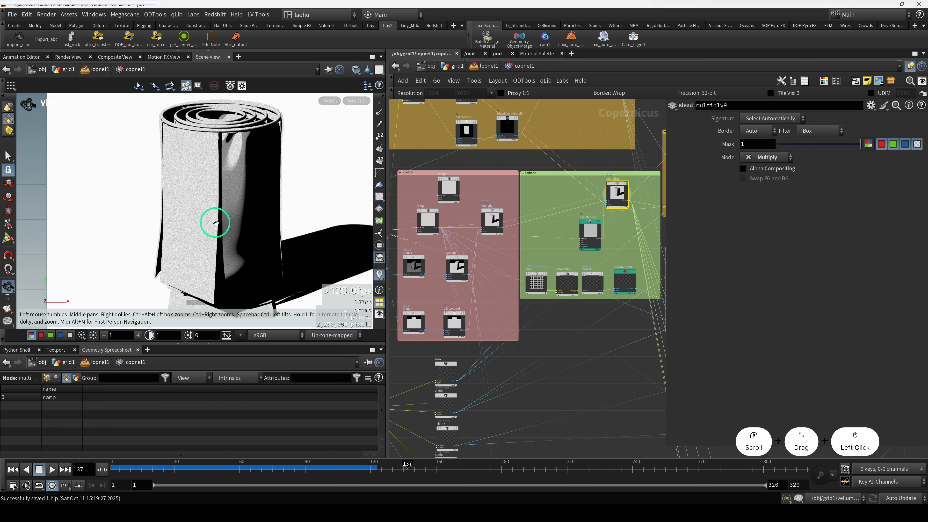
scroll(209, 219, "up", 5)
middle_click_drag(214, 192, 233, 180)
scroll(228, 208, "down", 3)
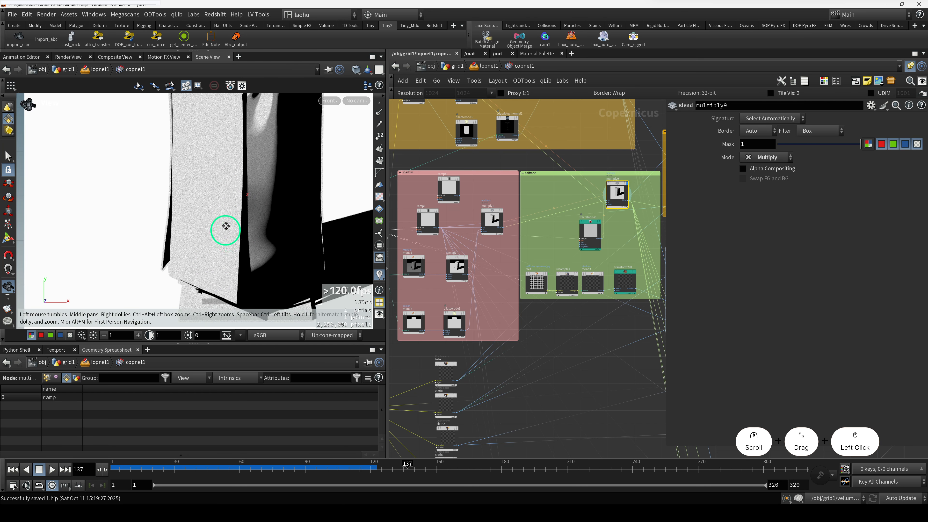
middle_click_drag(228, 244, 209, 217)
scroll(212, 242, "up", 5)
scroll(204, 248, "down", 3)
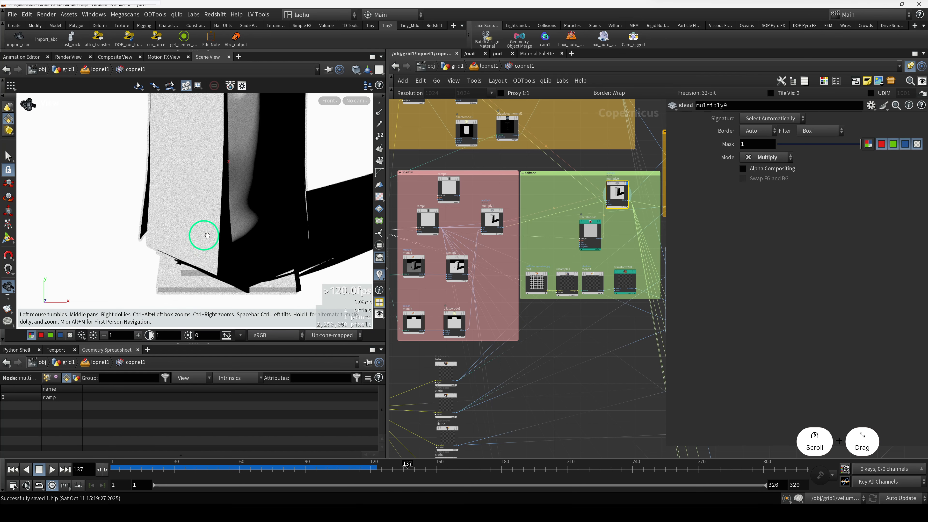
scroll(207, 219, "up", 2)
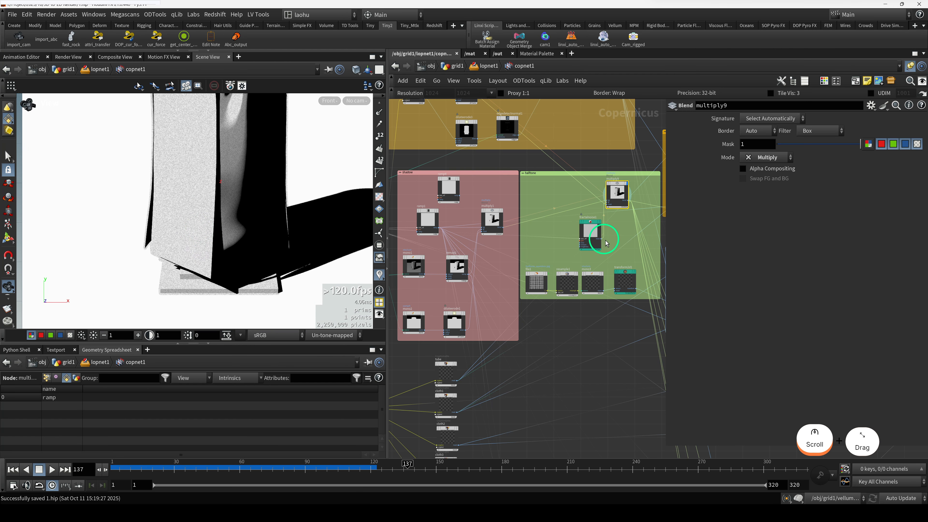
Display edgedetectnormal1 in the edge group, then multiply9 in the halftone group, to compare the two images
scroll(606, 244, "up", 2)
middle_click_drag(543, 221, 544, 252)
left_click(551, 247)
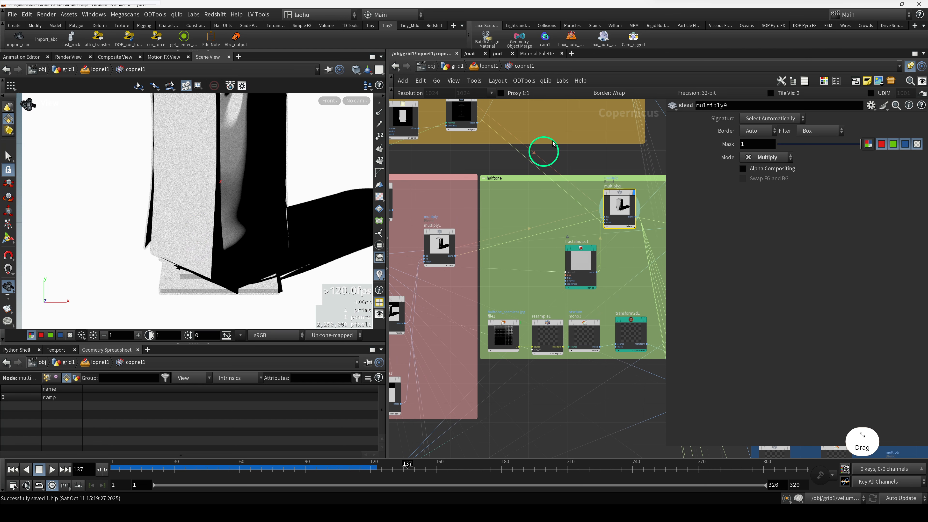
middle_click_drag(544, 150, 560, 229)
left_click(480, 197)
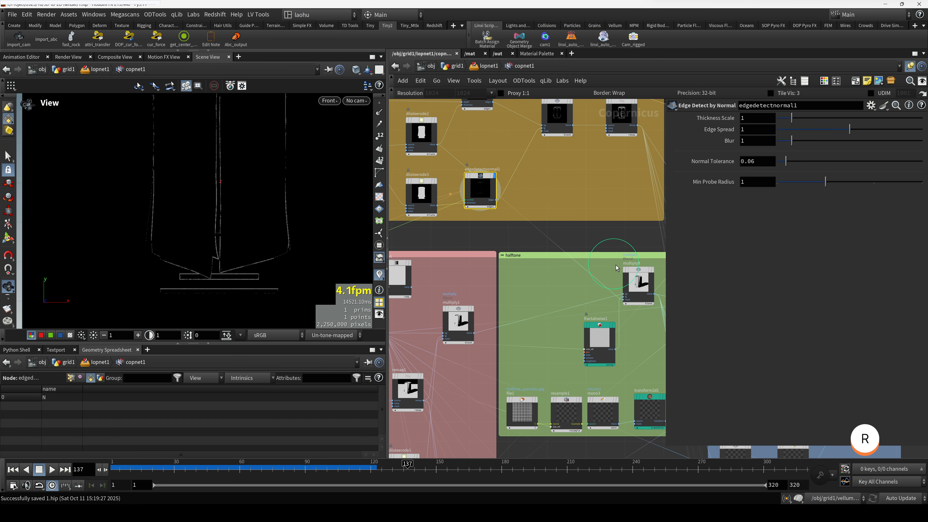
left_click(638, 272)
key("r")
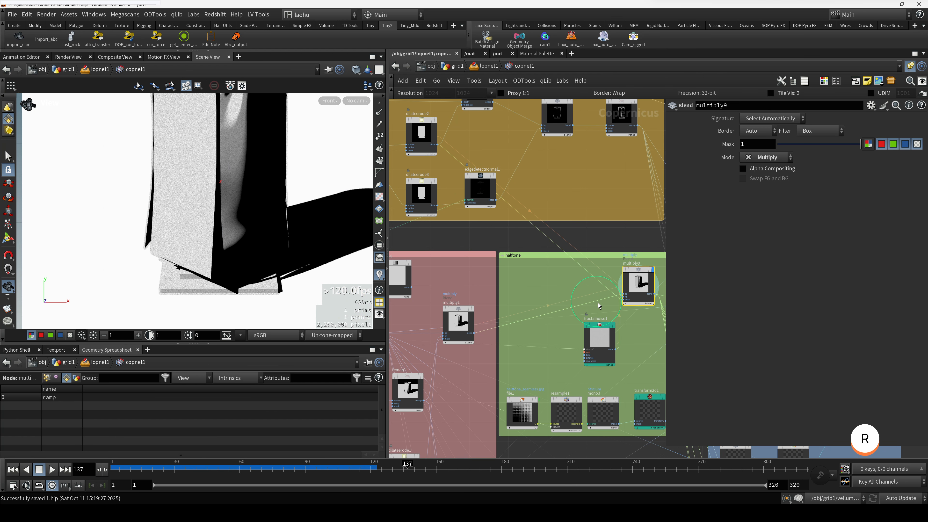
Display fractalnoise1 and examine its noise pattern and Range, Pattern and Fractal settings
left_click(599, 327)
key("r")
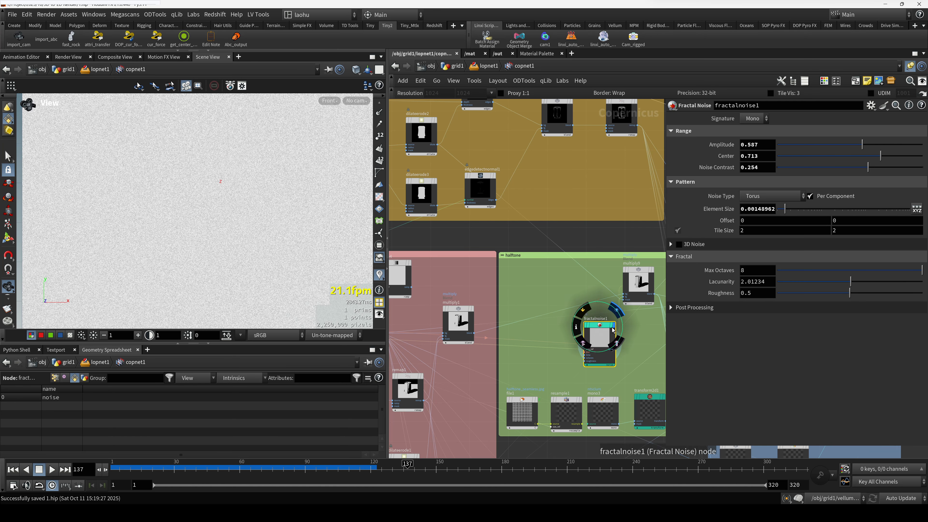
scroll(574, 318, "down", 2)
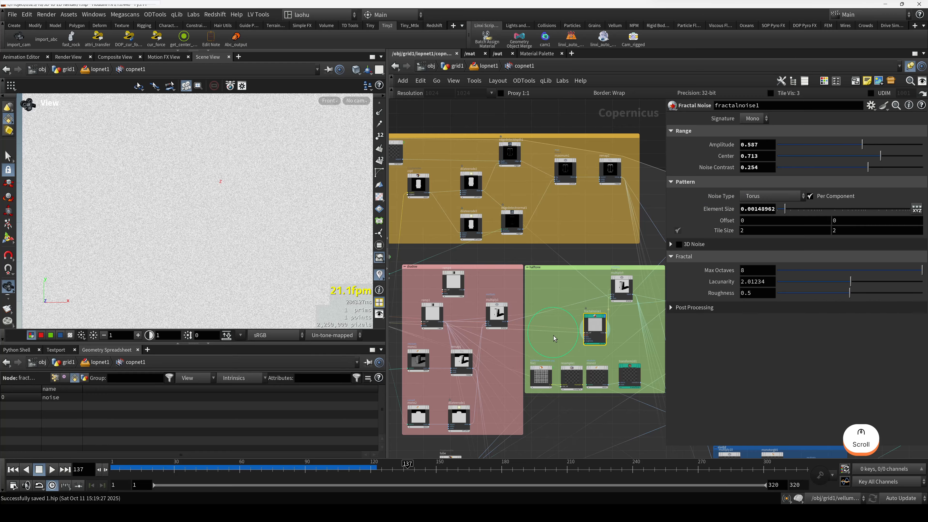
middle_click_drag(554, 335, 532, 309)
scroll(606, 295, "up", 2)
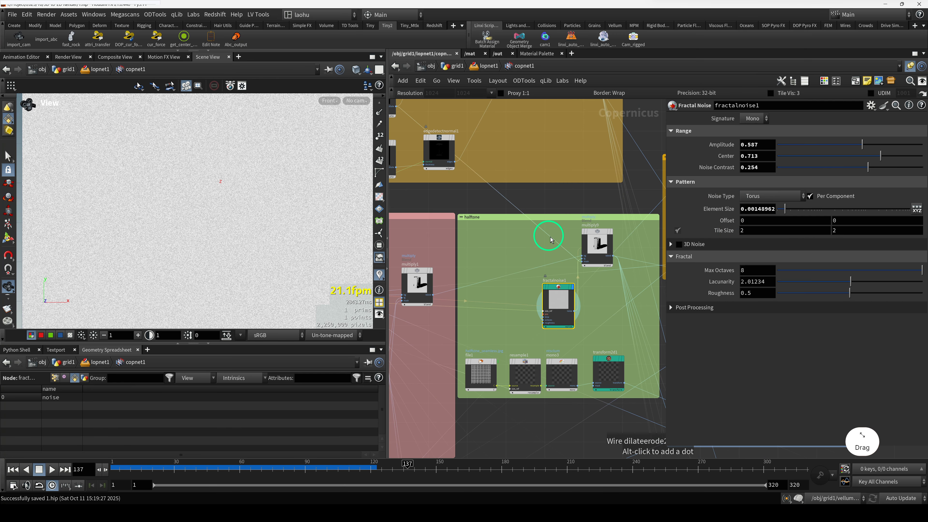
Highlight the wire running from the edge group into multiply9 and display the multiply9 result over the whole cloth
left_click(503, 186)
scroll(486, 188, "down", 3)
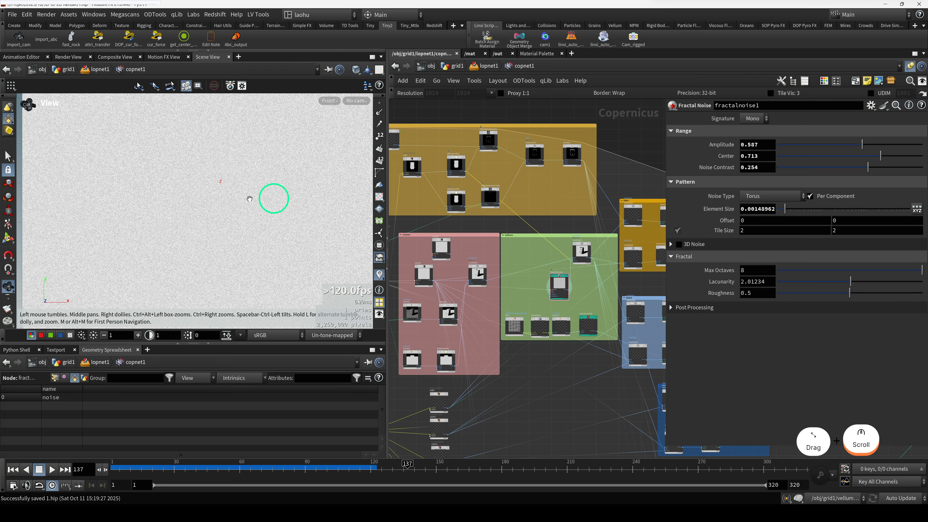
scroll(263, 193, "down", 3)
scroll(572, 247, "up", 2)
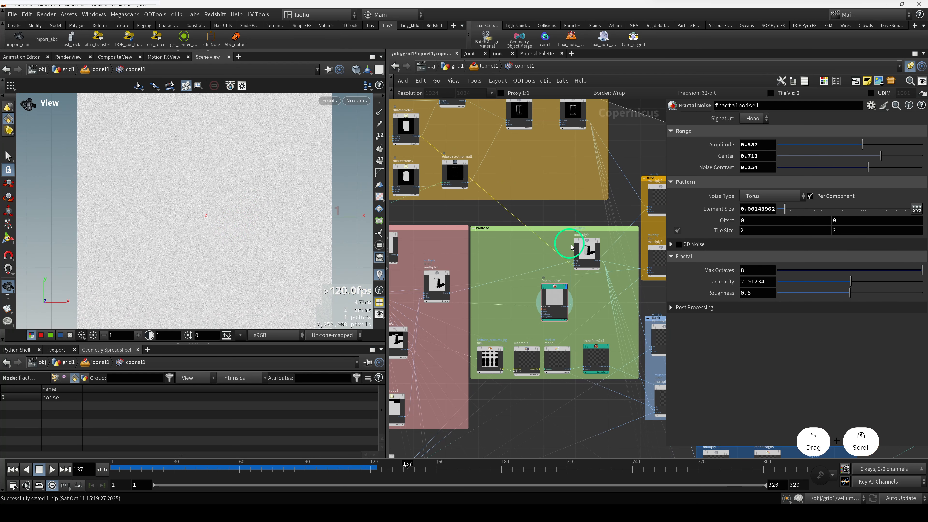
left_click(584, 256)
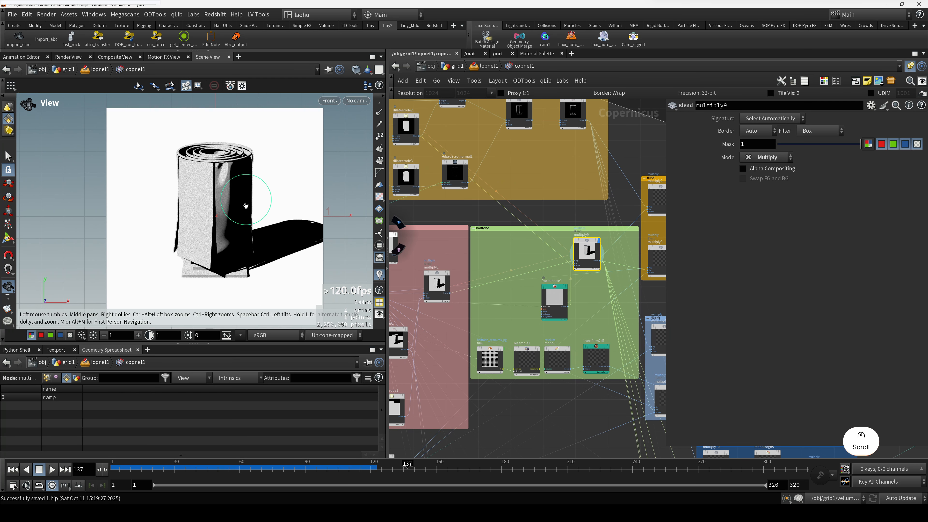
Trace multiply9's mask input back to dilateerode2 in the edge group and display that mask
middle_click_drag(533, 186, 575, 226)
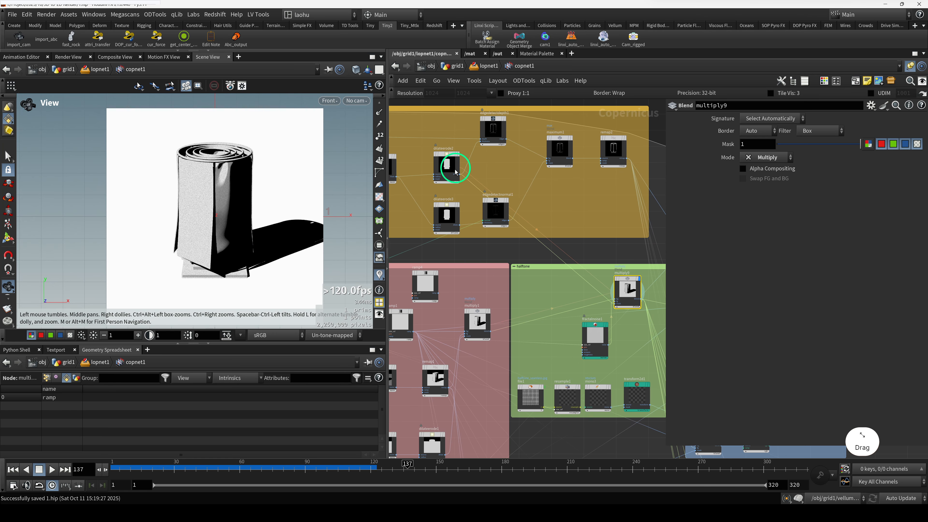
scroll(425, 164, "up", 2)
scroll(519, 216, "down", 2)
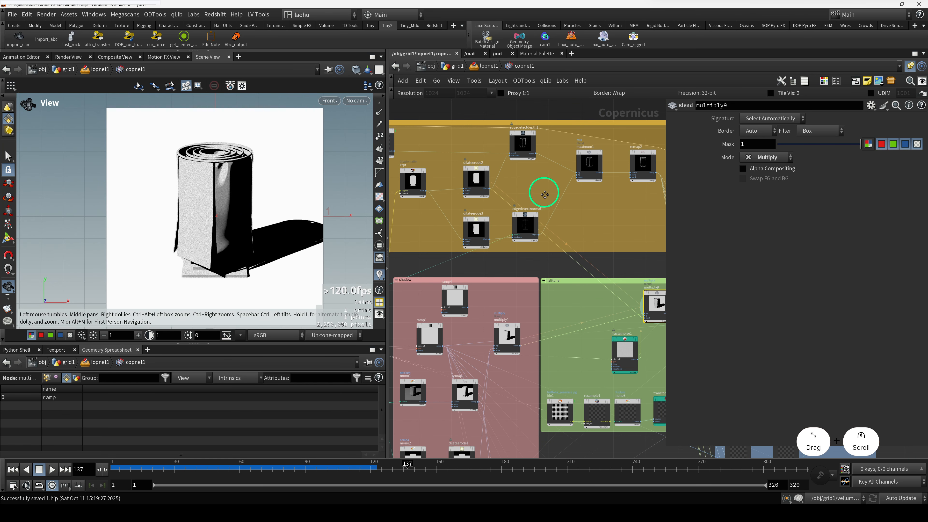
middle_click_drag(544, 192, 533, 187)
middle_click_drag(436, 164, 490, 199)
scroll(490, 200, "down", 1)
left_click(491, 201)
scroll(492, 201, "up", 2)
scroll(480, 265, "down", 4)
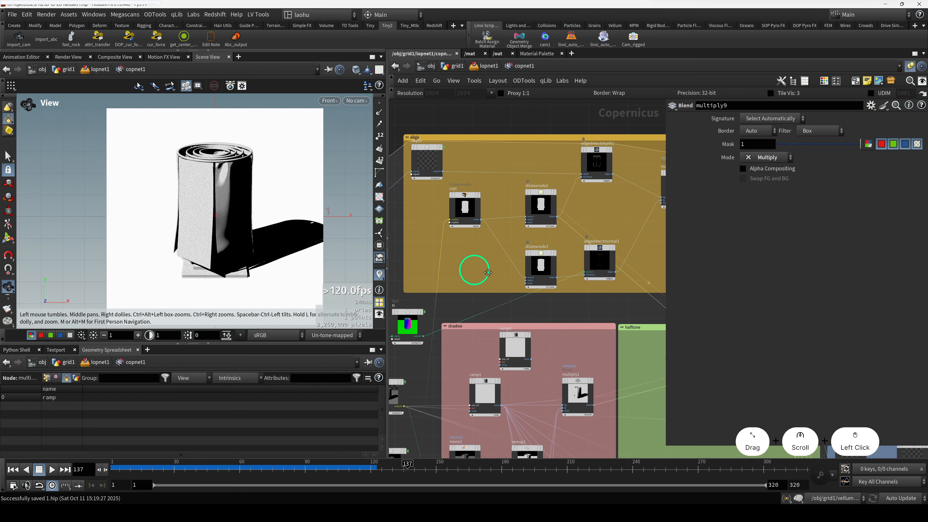
left_click(521, 241)
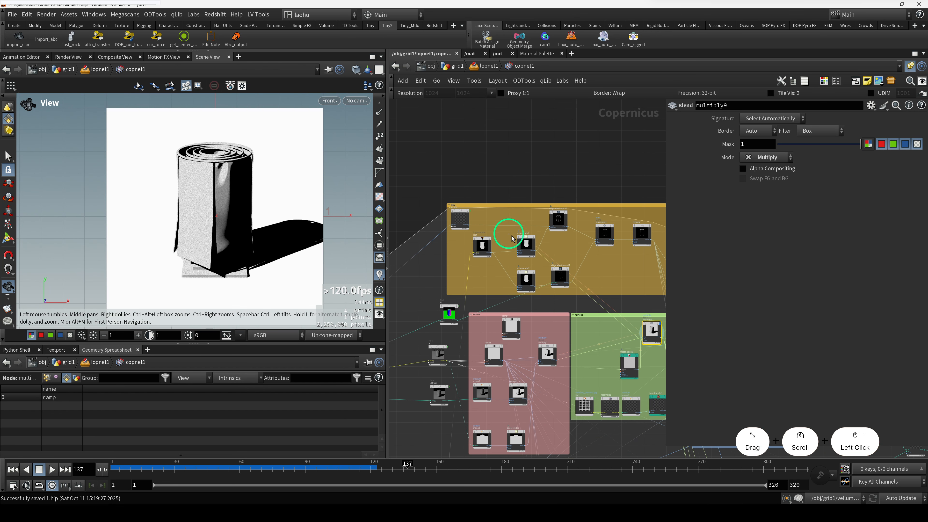
key("r")
Display multiply9 again and examine the masked noise on the cloth together with the fractalnoise1 node feeding it
left_click(592, 274)
middle_click_drag(653, 335, 573, 297)
scroll(572, 297, "up", 3)
left_click(573, 300)
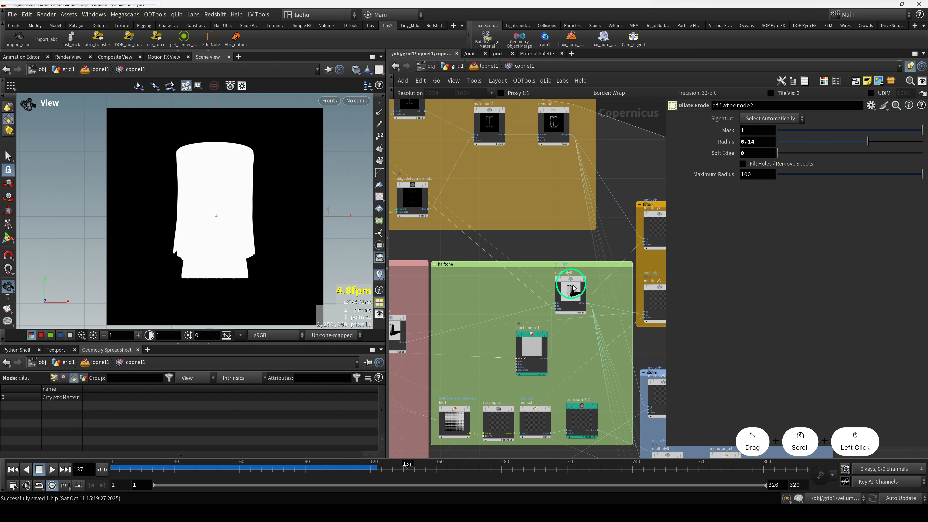
key("r")
scroll(163, 217, "up", 5)
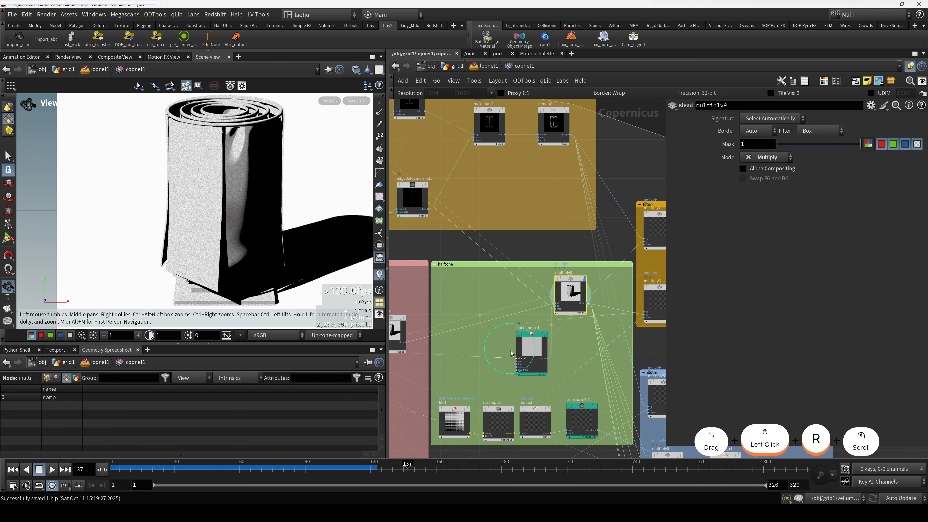
middle_click_drag(511, 353, 482, 264)
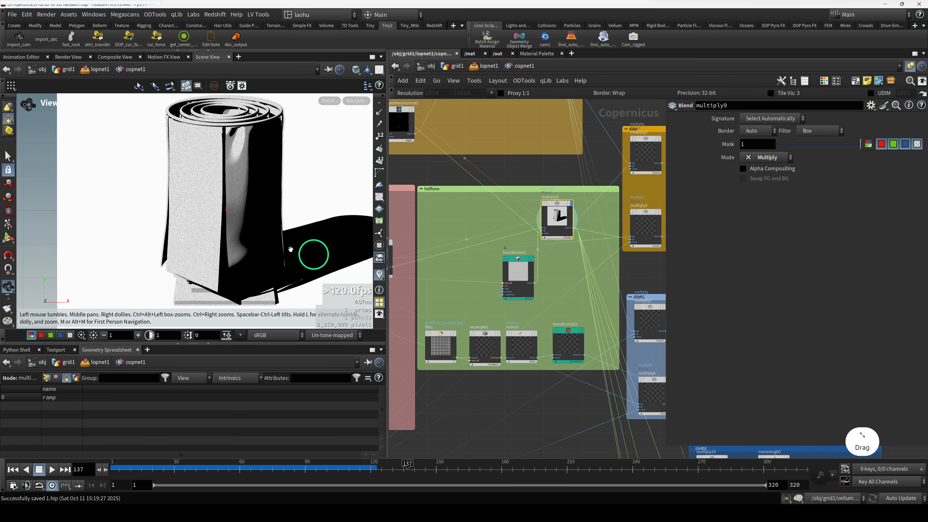
scroll(234, 212, "up", 5)
scroll(526, 260, "up", 5)
left_click(532, 259)
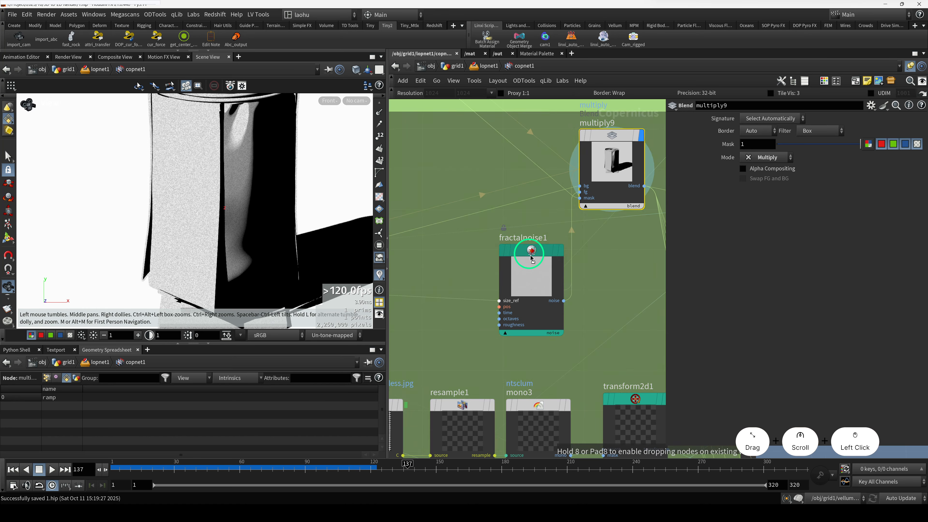
scroll(523, 263, "down", 5)
Display file1, which loads halftone_seamless.jpg, and examine its dot pattern across the whole image
left_click(482, 304)
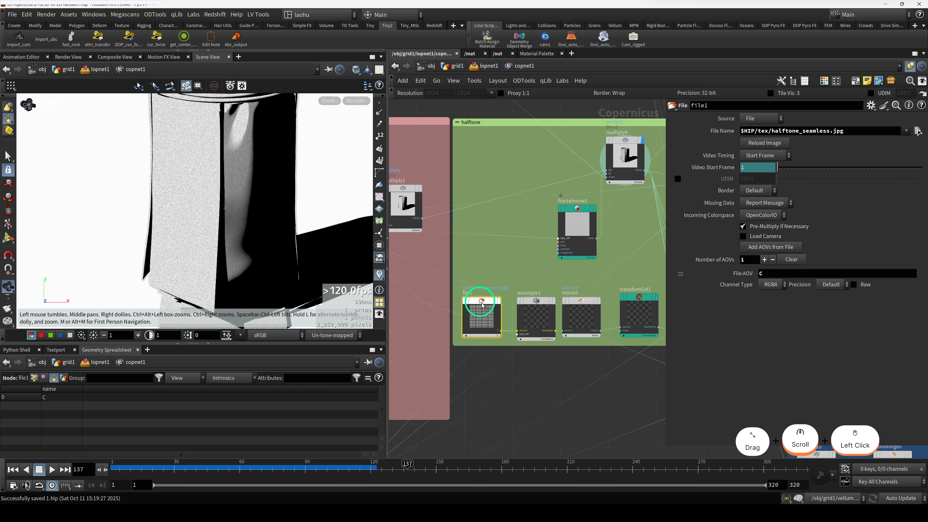
mouse_move(482, 306)
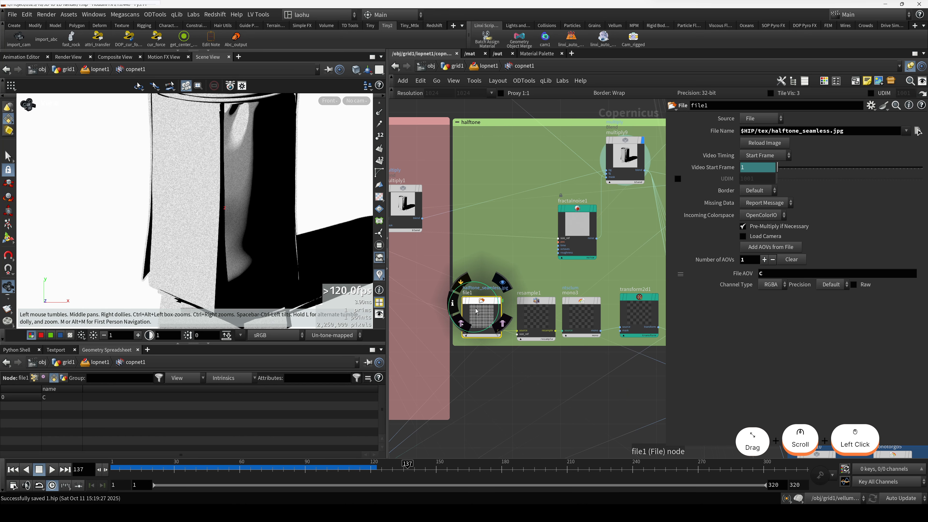
key("r")
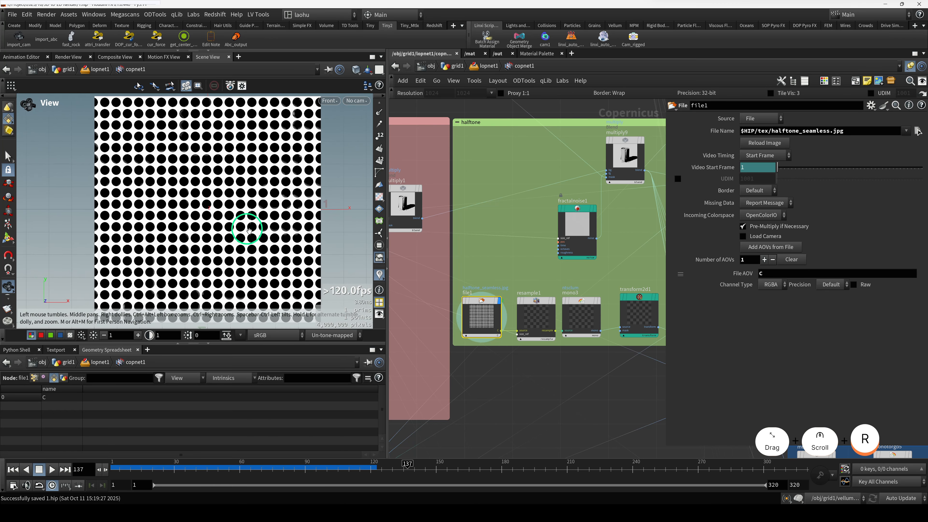
scroll(249, 231, "down", 3)
left_click_drag(251, 238, 257, 244)
scroll(287, 289, "up", 3)
left_click_drag(289, 290, 288, 274)
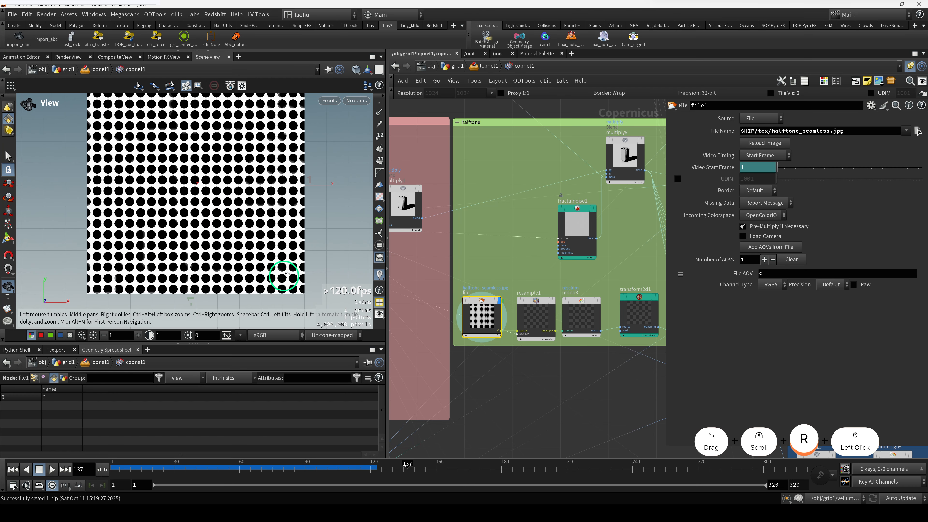
scroll(286, 274, "down", 1)
Display resample1's version of the halftone dots and check it against the file1 node that supplies the image
left_click(543, 305)
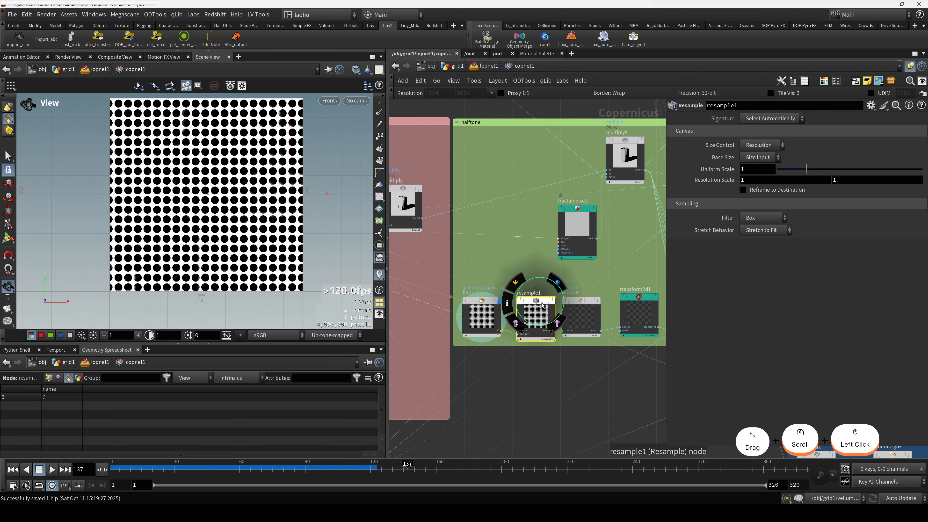
key("r")
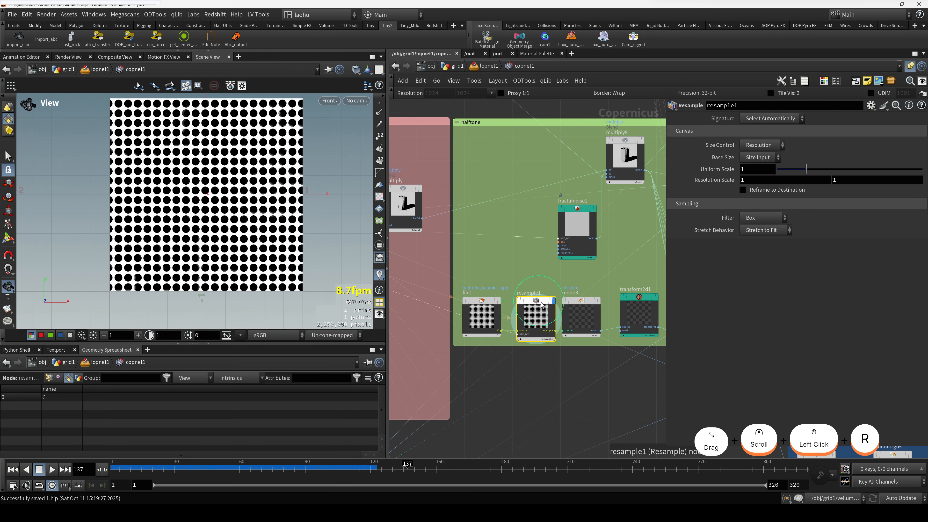
middle_click_drag(542, 306, 568, 303)
left_click(511, 301)
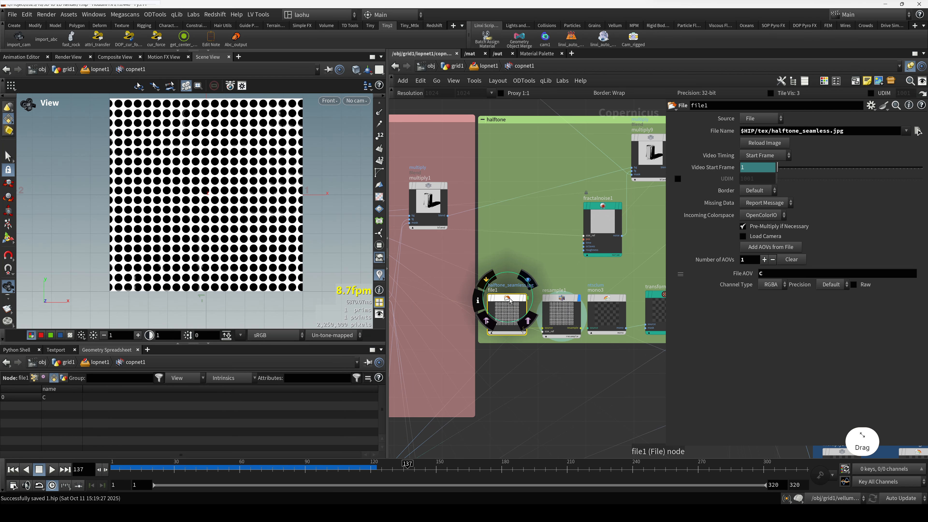
scroll(510, 302, "up", 3)
key("r")
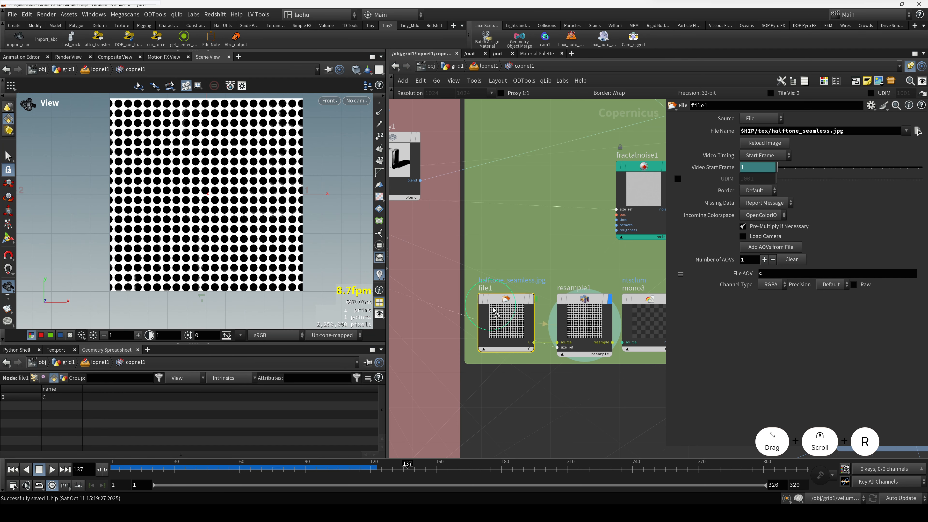
Select resample1 in the halftone group and trace its size_ref input back across the network
left_click(575, 279)
left_click(585, 329)
key("r")
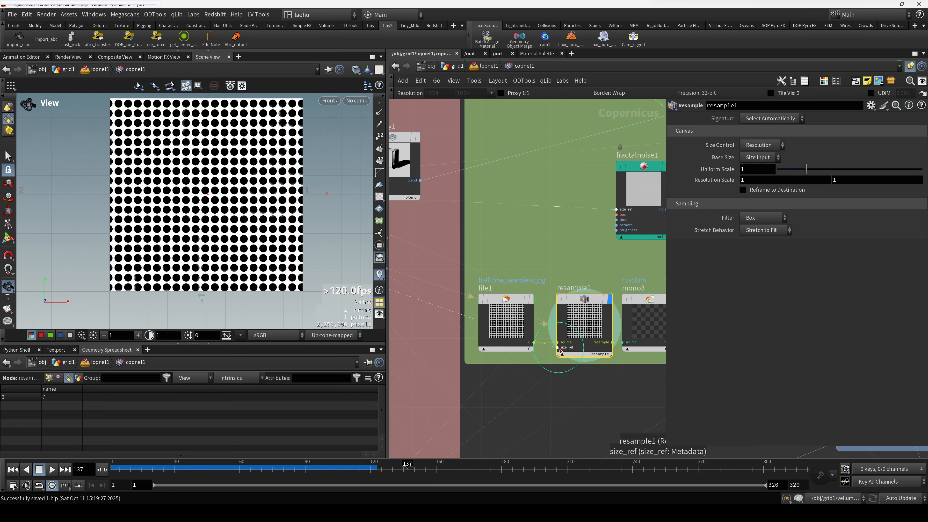
scroll(523, 334, "down", 5)
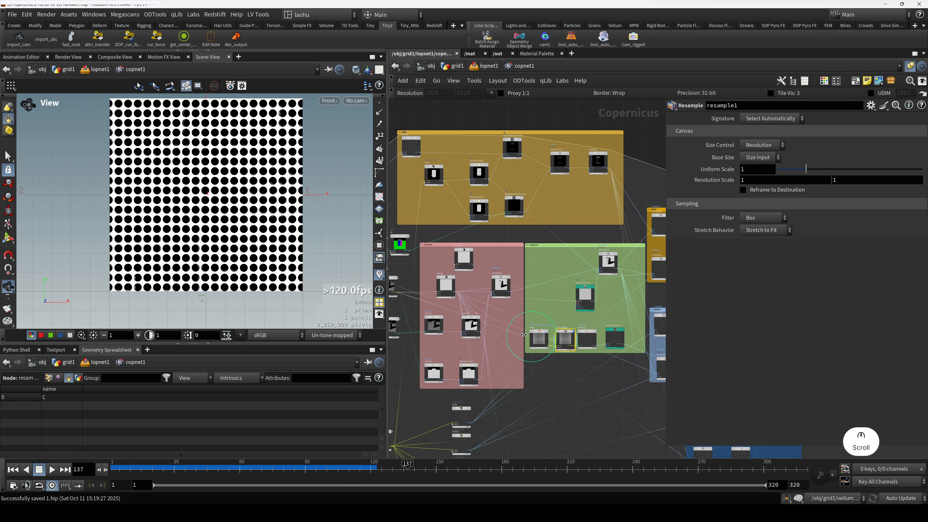
middle_click_drag(395, 287, 420, 284)
middle_click_drag(617, 338, 556, 320)
scroll(556, 319, "up", 5)
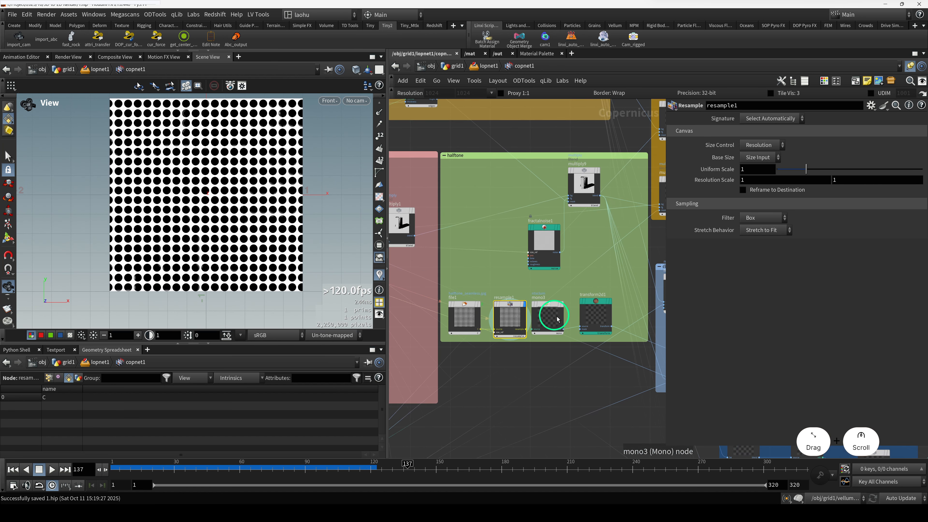
Display mono3 followed by transform2d1, and examine the rotated, scaled-down dot pattern up close
left_click(542, 318)
key("r")
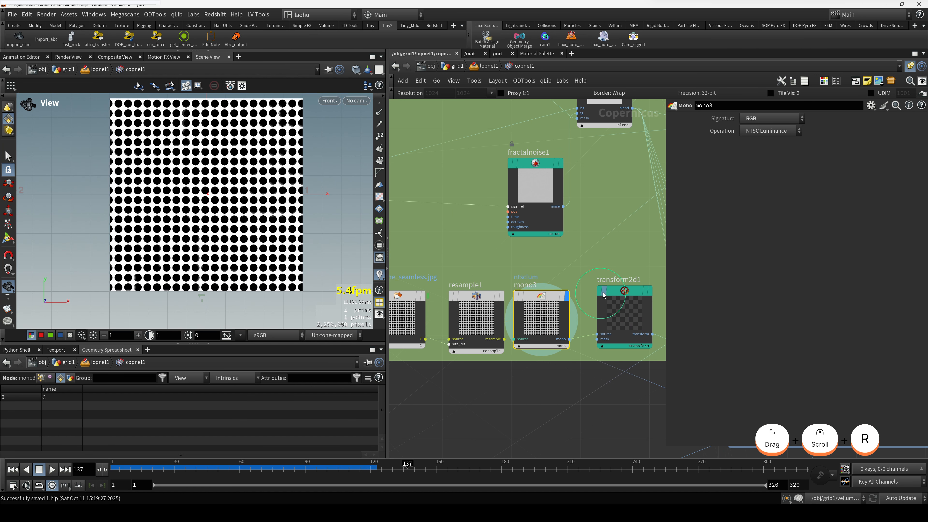
middle_click_drag(636, 269, 545, 263)
left_click_drag(545, 263, 540, 312)
key("r")
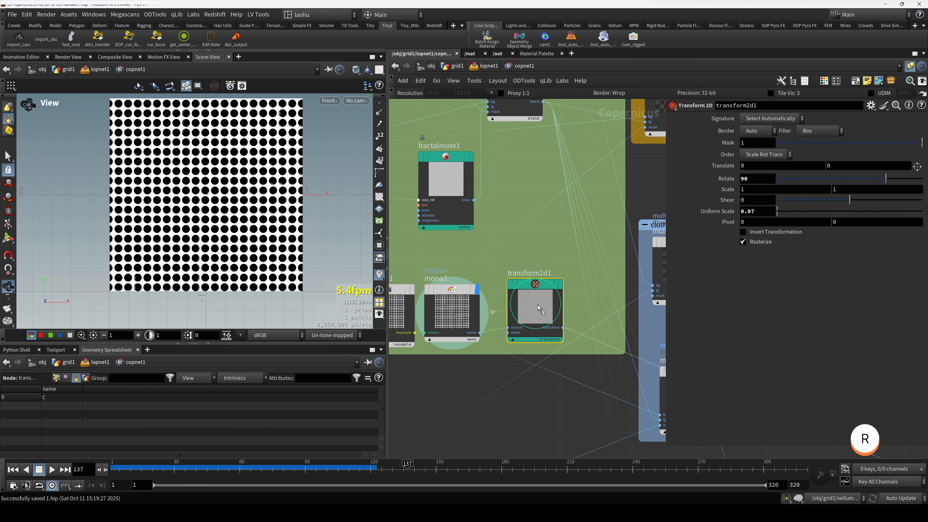
scroll(543, 293, "down", 3)
left_click_drag(229, 203, 272, 250)
scroll(252, 244, "up", 1)
scroll(284, 276, "up", 4)
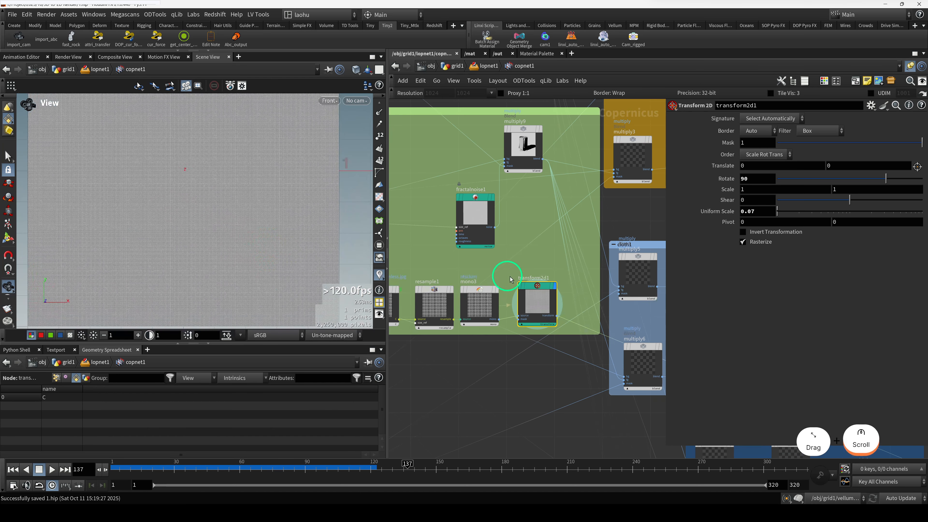
Display multiply9 in the halftone group again to view the noise on the shaded cloth
middle_click_drag(526, 255, 504, 278)
left_click(500, 157)
key("r")
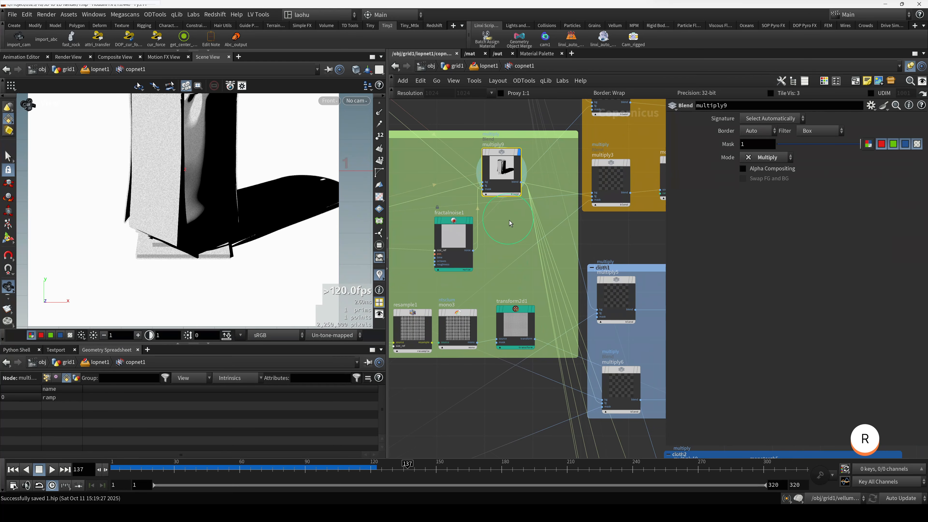
middle_click_drag(509, 221, 523, 262)
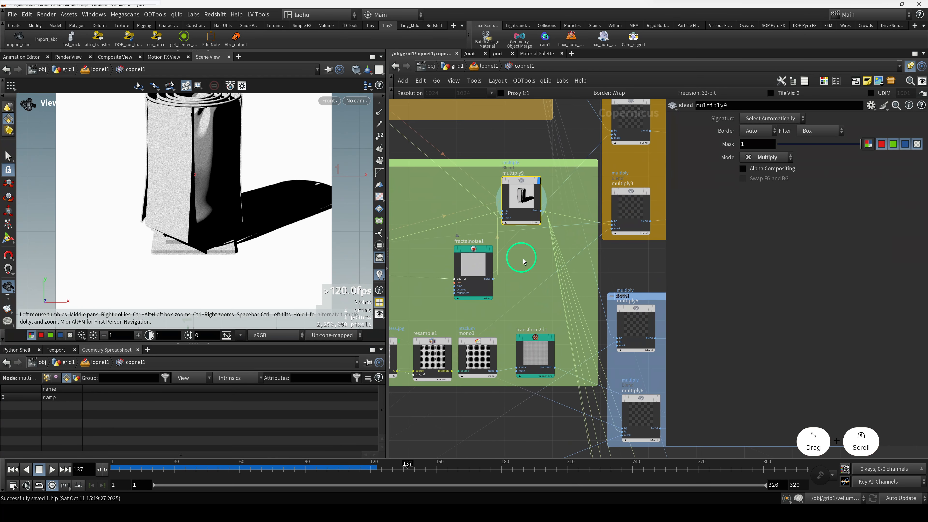
Connect transform2d1's output to multiply9's foreground input and examine the halftone dots on the cloth
left_click(554, 372)
left_click(504, 217)
scroll(146, 197, "up", 10)
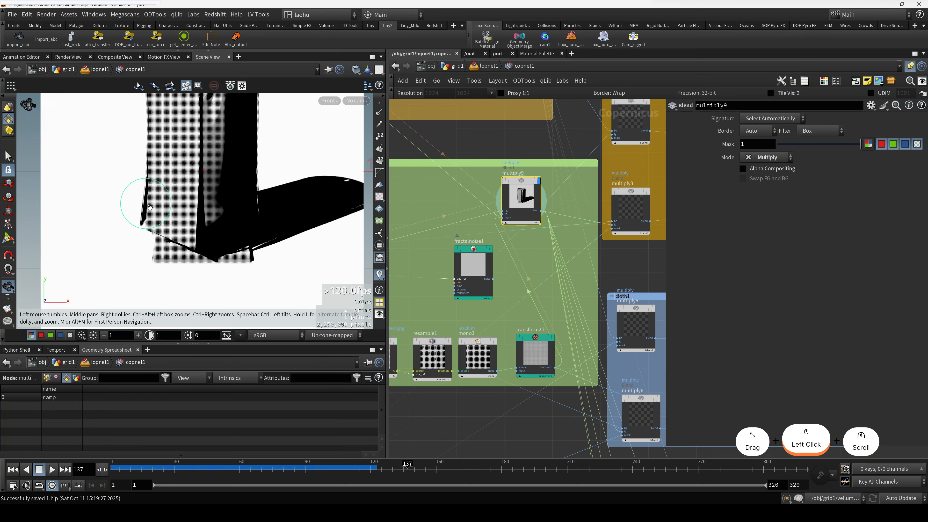
scroll(193, 228, "down", 10)
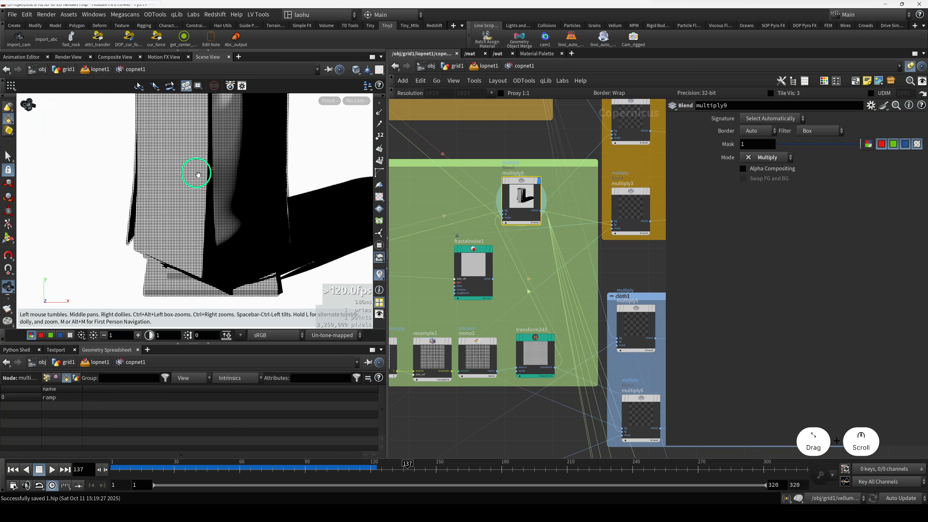
scroll(537, 341, "up", 3)
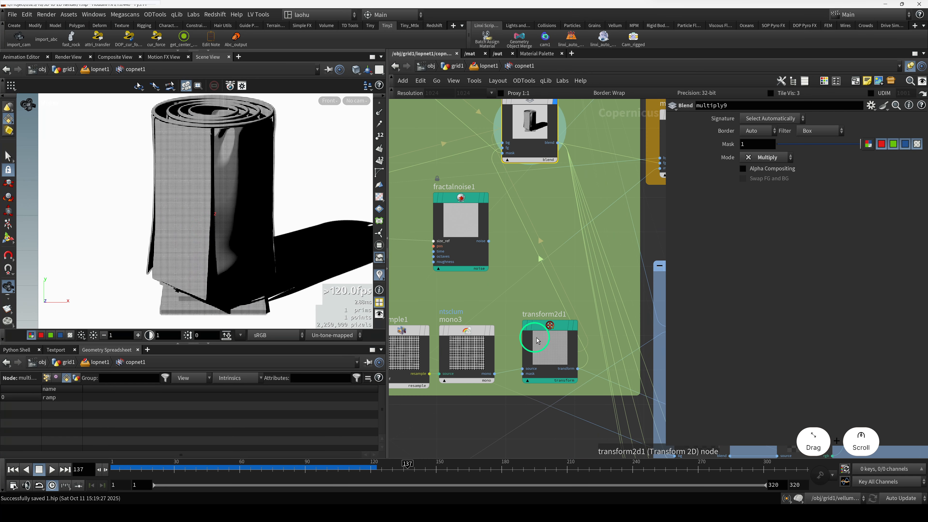
Reconnect fractalnoise1's noise output to multiply9's foreground input in place of transform2d1, and view the whole cloth
left_click(488, 241)
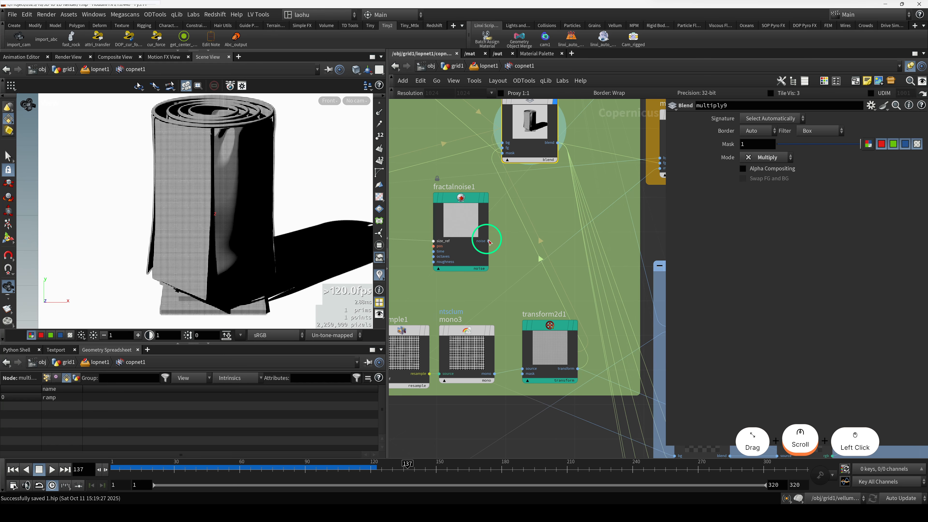
left_click(483, 167)
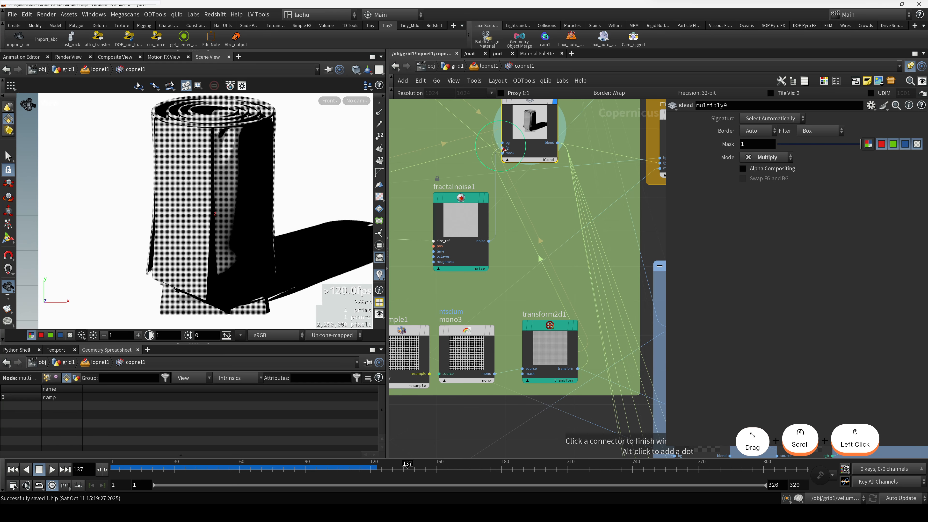
scroll(236, 230, "down", 2)
scroll(235, 218, "down", 1)
scroll(543, 244, "down", 7)
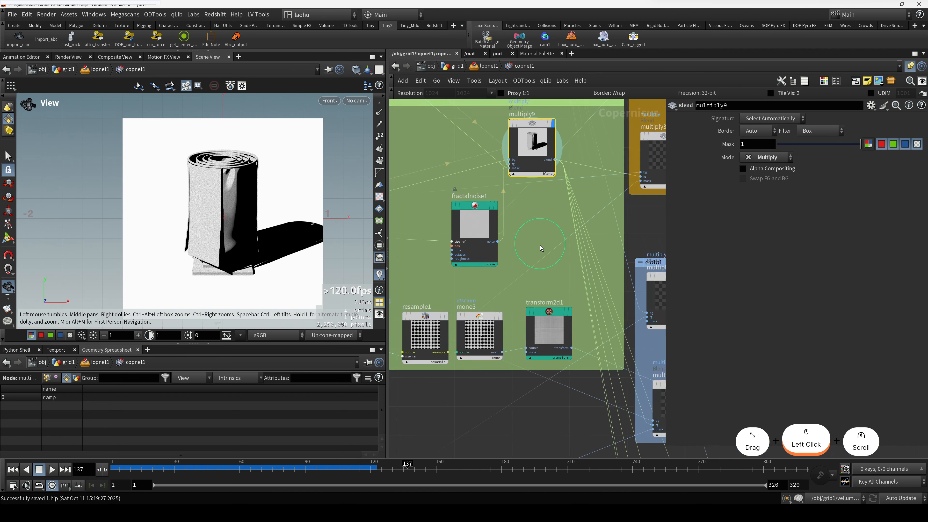
Follow the tube group's multiply2 input back to remap2 in the edge group, display remap2 and examine the cloth's edge outlines
middle_click_drag(584, 244, 545, 248)
scroll(547, 192, "up", 5)
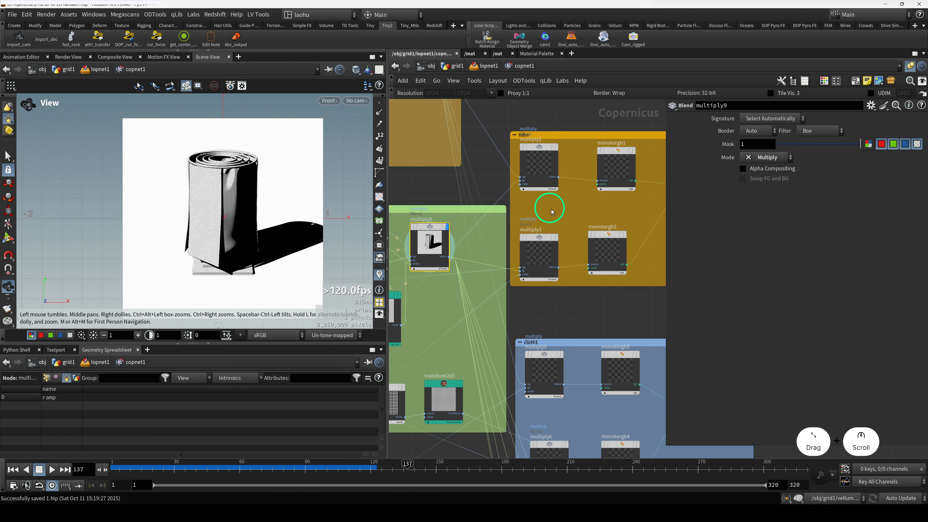
middle_click_drag(551, 209, 553, 224)
left_click(546, 179)
scroll(541, 180, "down", 5)
middle_click_drag(545, 136, 540, 215)
left_click(458, 186)
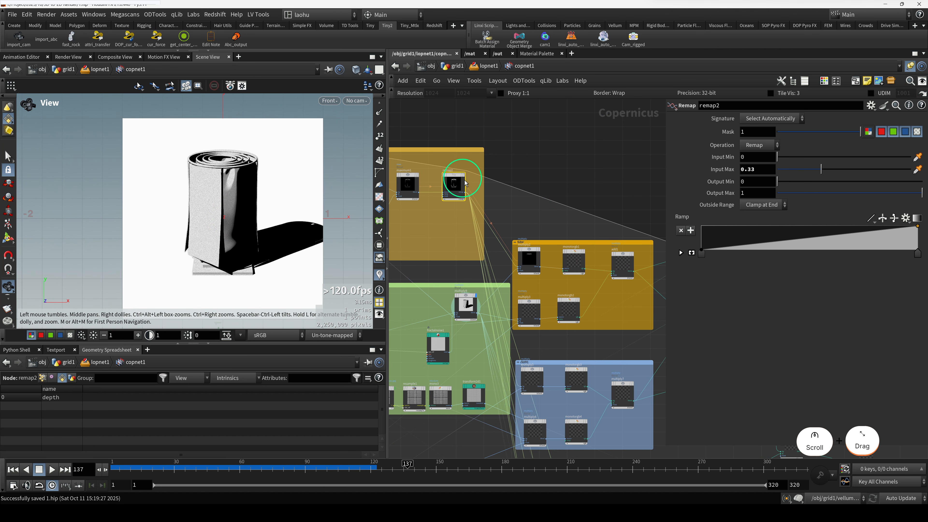
key("r")
scroll(261, 234, "down", 2)
mouse_move(238, 249)
left_mouse_down()
mouse_move(223, 241)
mouse_move(246, 261)
left_mouse_up()
scroll(212, 234, "up", 5)
scroll(215, 242, "up", 2)
scroll(552, 281, "up", 2)
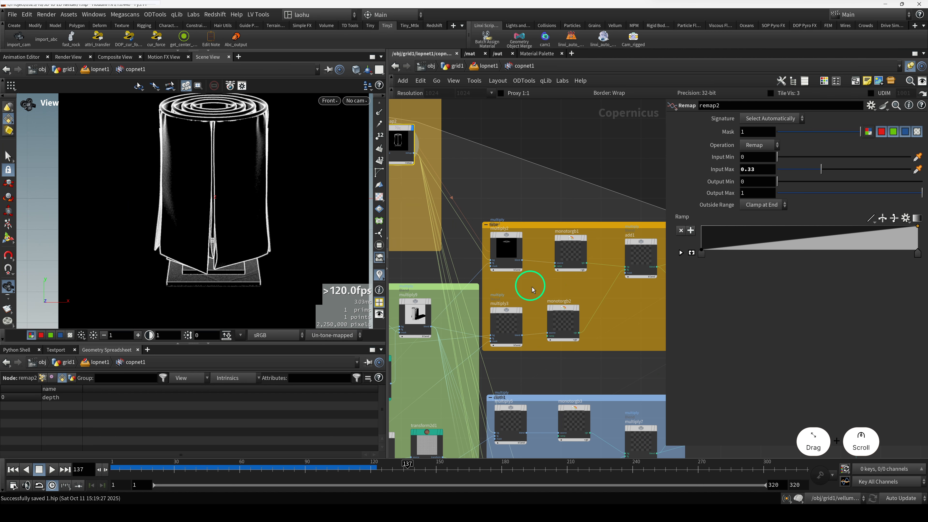
Display multiply2 in the tube group and compare it with the multiply9 result from the halftone group
left_click(507, 249)
key("r")
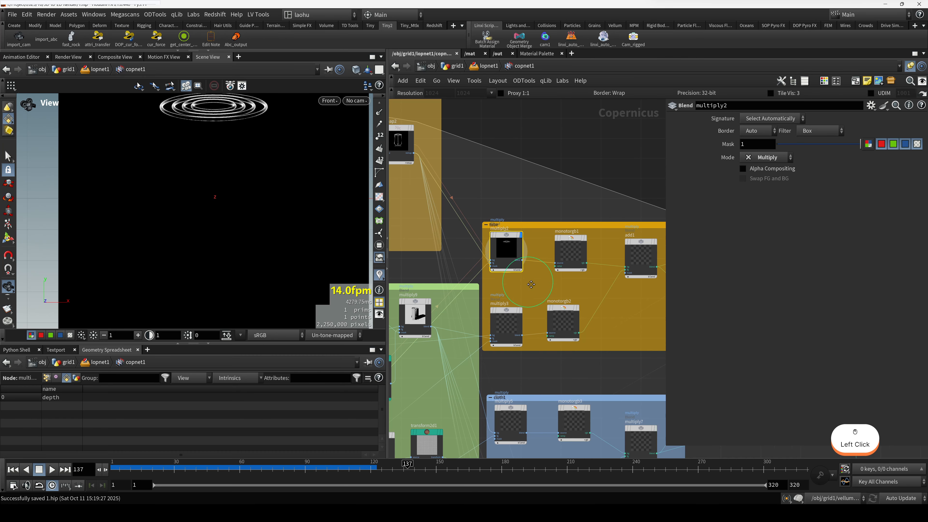
middle_click_drag(529, 277, 545, 274)
scroll(473, 298, "up", 3)
left_click(474, 298)
key("r")
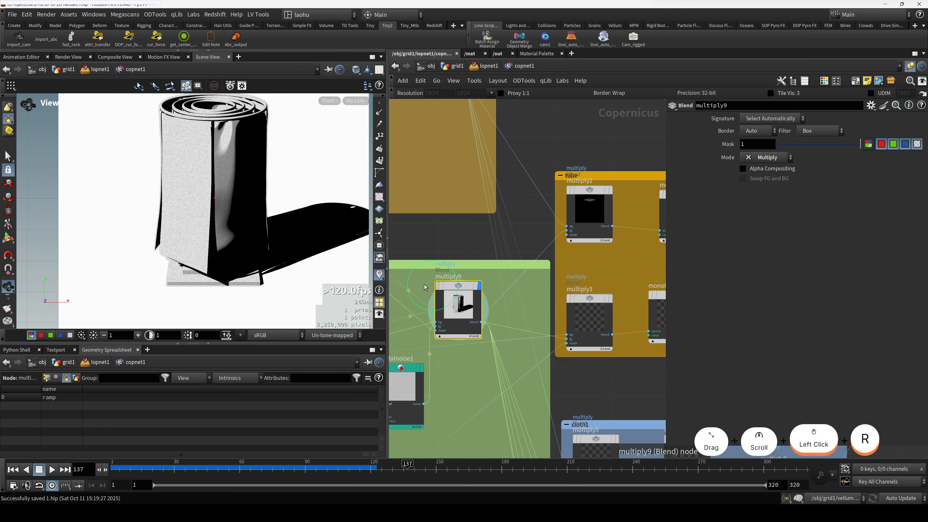
left_click_drag(216, 236, 292, 234)
Compare the tube group's multiply2 result with its edge source remap2, ending with multiply2 displayed
left_click(599, 262)
left_click(593, 206)
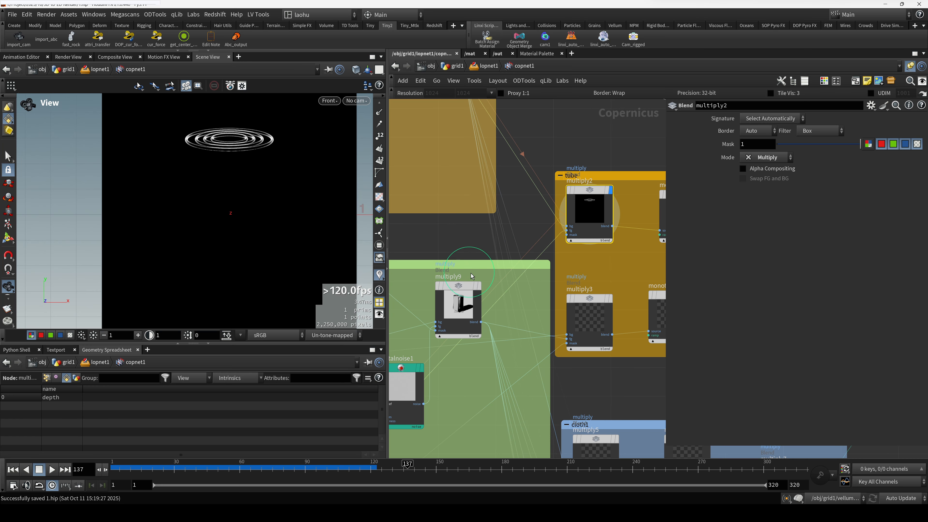
middle_click_drag(471, 276, 579, 221)
left_click(602, 206)
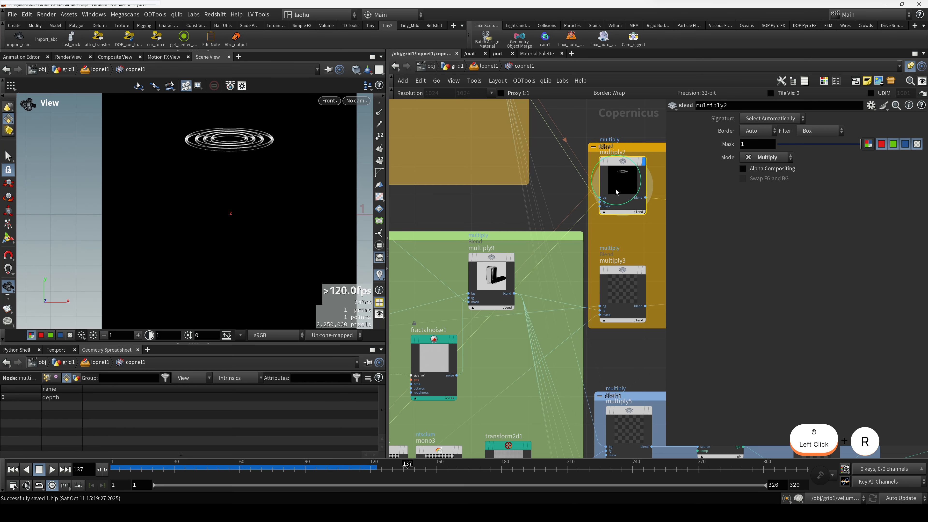
scroll(603, 207, "down", 4)
middle_click_drag(555, 149, 548, 184)
left_click(496, 132)
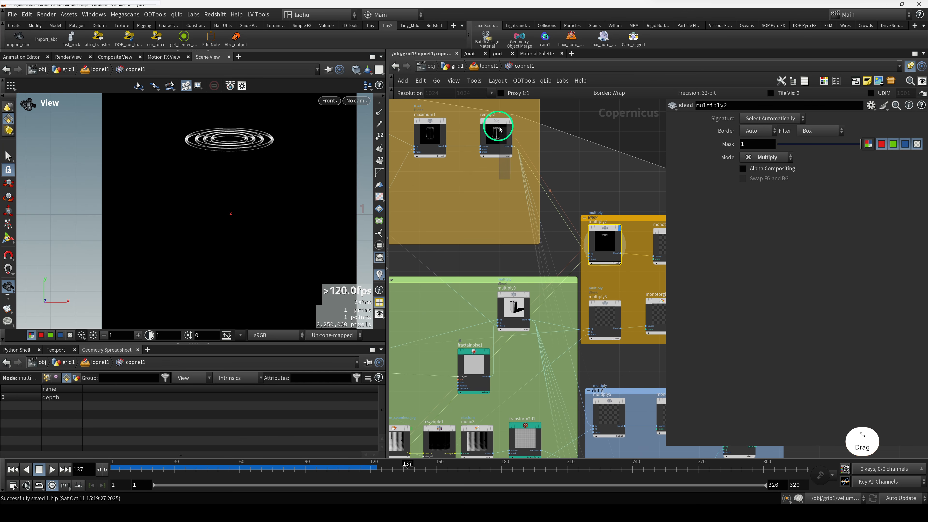
key("r")
scroll(597, 227, "up", 2)
left_click(598, 228)
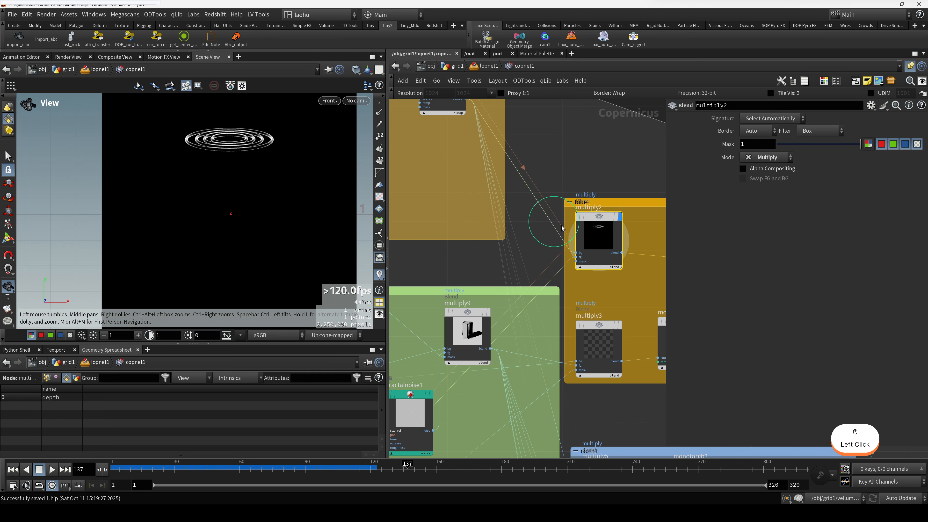
Check the light-grey-to-gold ramp in monotorgb1, and return to multiply2 to examine the tube edge rings closely
scroll(562, 228, "down", 3)
left_click(622, 243, "shift")
middle_click_drag(640, 258, 566, 255)
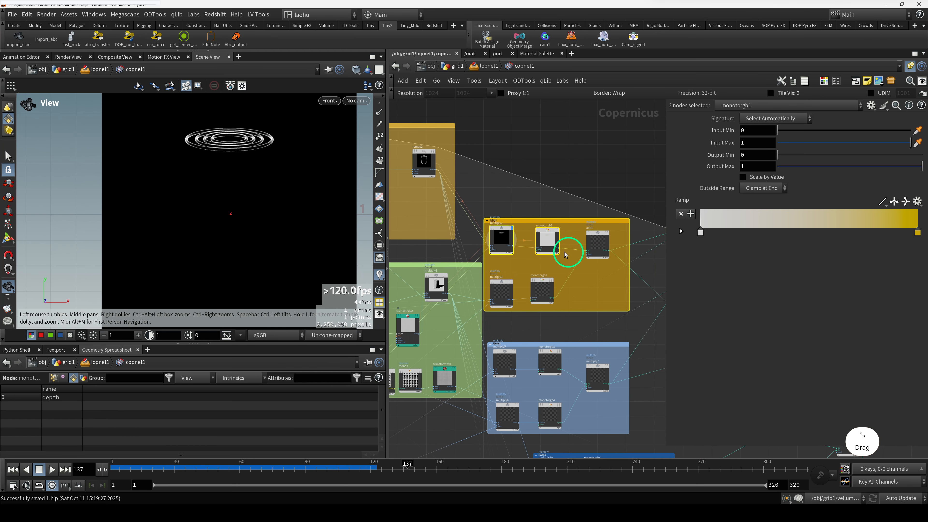
scroll(526, 237, "up", 3)
left_click(529, 203)
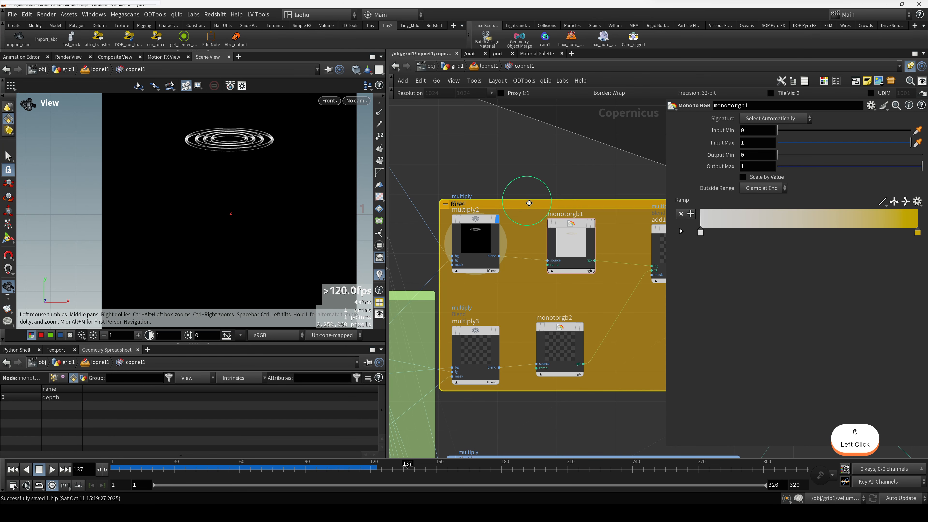
left_click(478, 222)
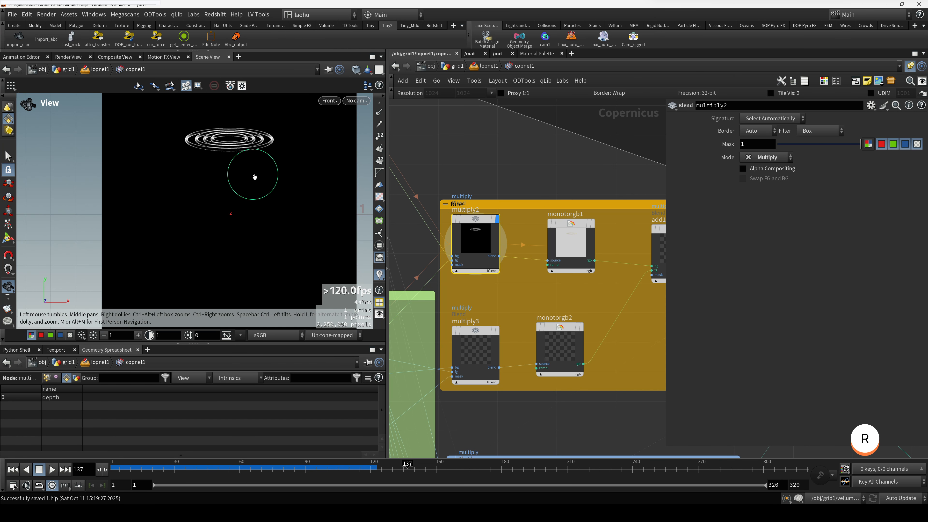
left_click_drag(255, 177, 246, 192)
scroll(241, 180, "up", 3)
Display multiply3 in the tube group and trace its input wire back to ramp1 in the pink group
middle_click_drag(490, 316, 534, 300)
left_click(507, 303)
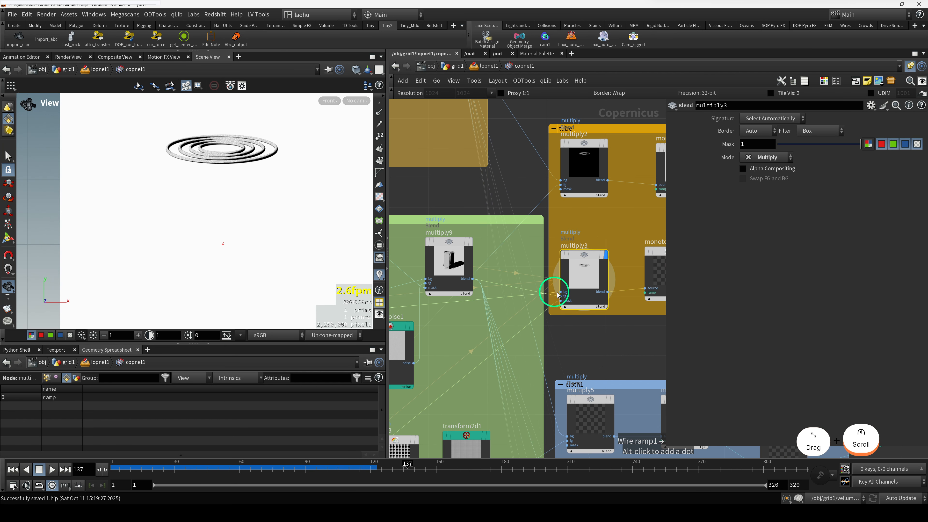
scroll(490, 321, "down", 5)
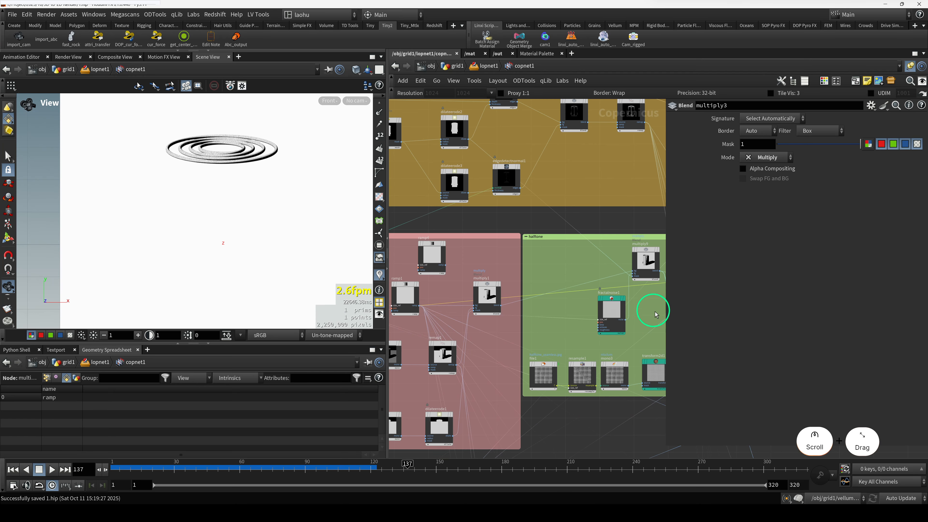
scroll(571, 325, "down", 2)
middle_click_drag(556, 331, 525, 324)
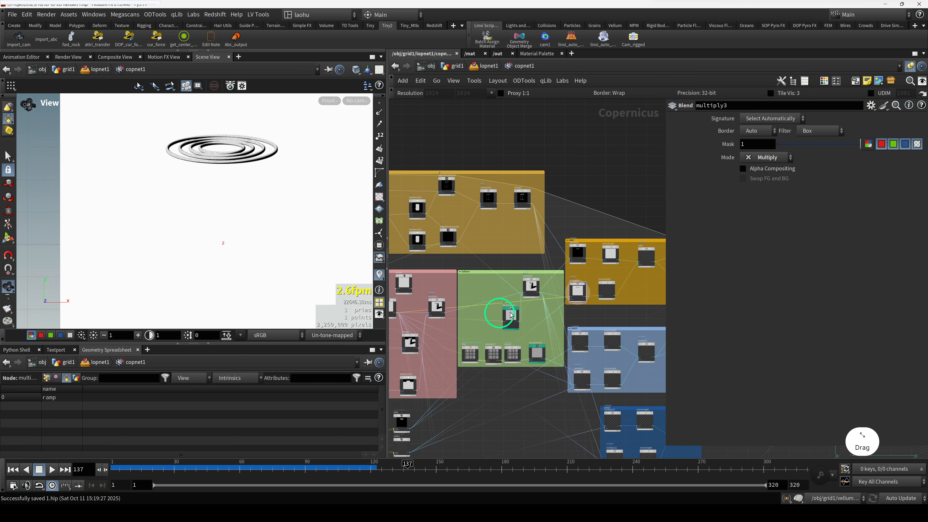
Display multiply9 from the halftone group and view its noise-textured shading over the whole cloth
scroll(575, 299, "up", 2)
scroll(530, 289, "up", 2)
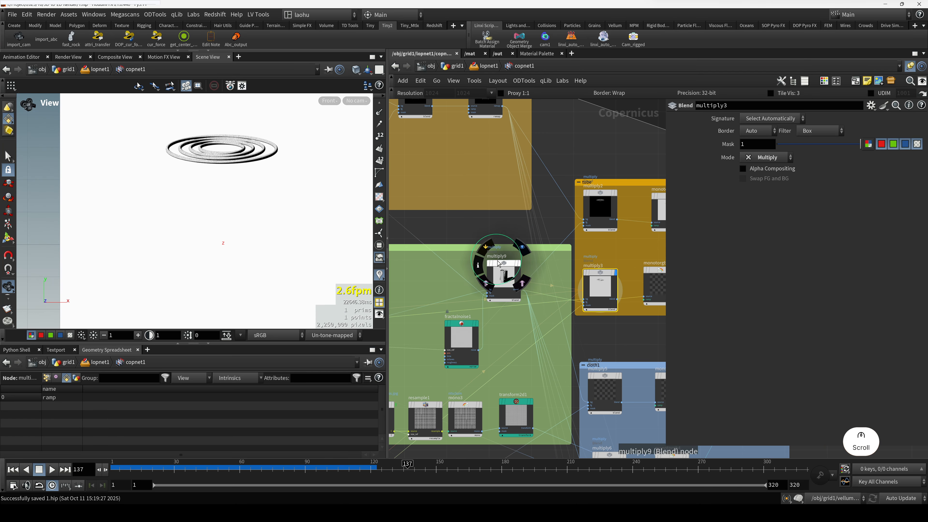
left_click(504, 278)
scroll(272, 229, "down", 2)
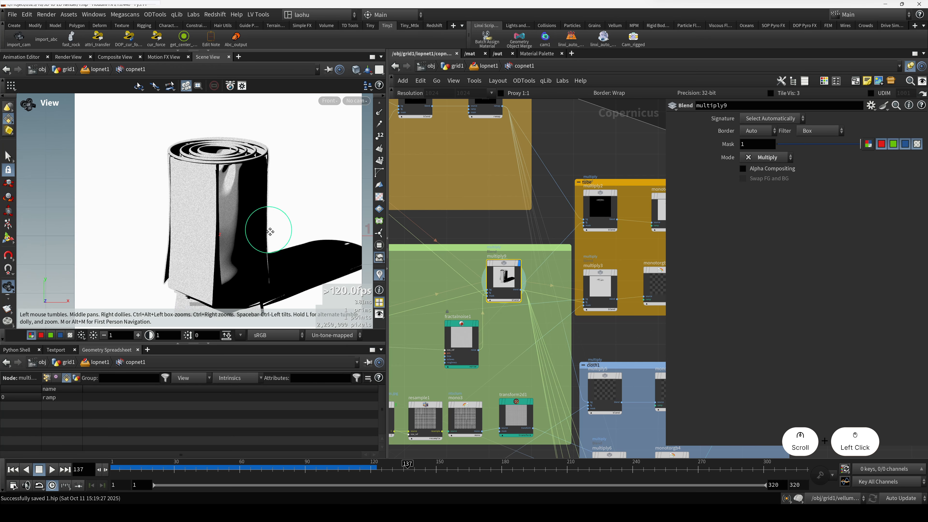
Examine multiply9's cloth shading more closely, and return to multiply3 to trace its input back to ramp1 in the shadow group
right_click_drag(264, 228, 235, 229)
right_click_drag(180, 201, 228, 215)
scroll(611, 278, "up", 3)
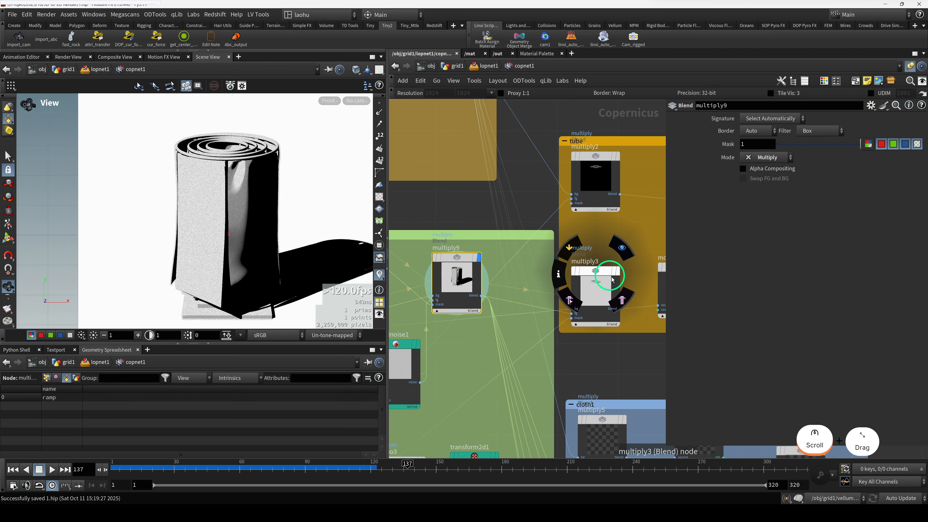
left_click(596, 285)
scroll(581, 318, "down", 3)
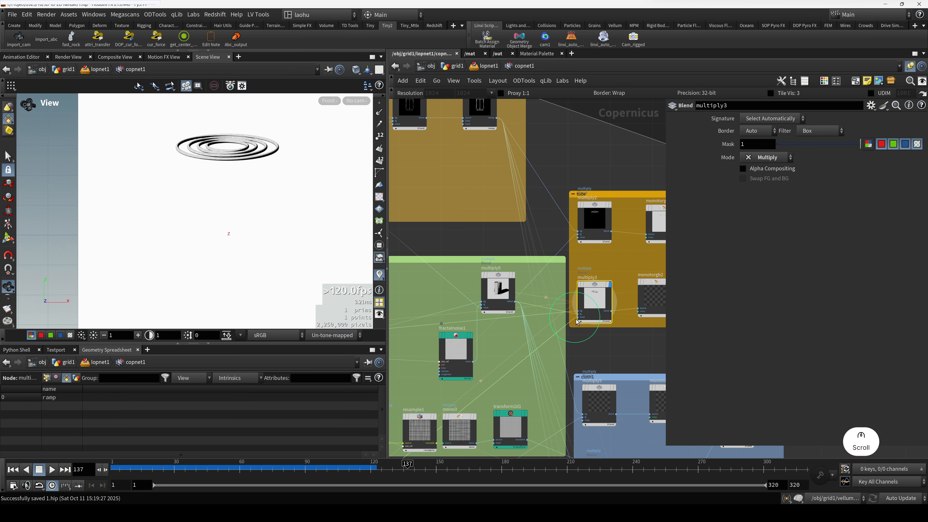
middle_click_drag(459, 320, 519, 305)
scroll(435, 310, "down", 2)
scroll(436, 300, "up", 3)
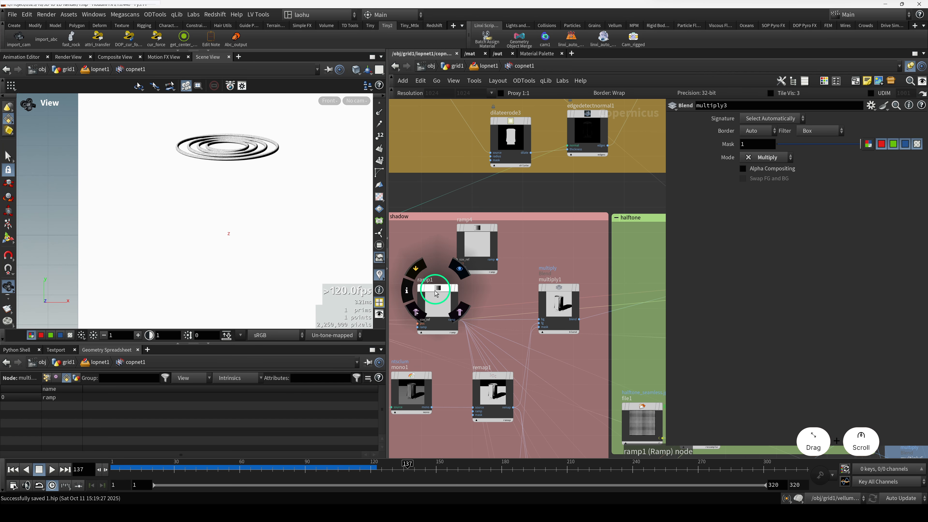
scroll(435, 290, "down", 4)
scroll(484, 302, "up", 3)
scroll(484, 299, "up", 2)
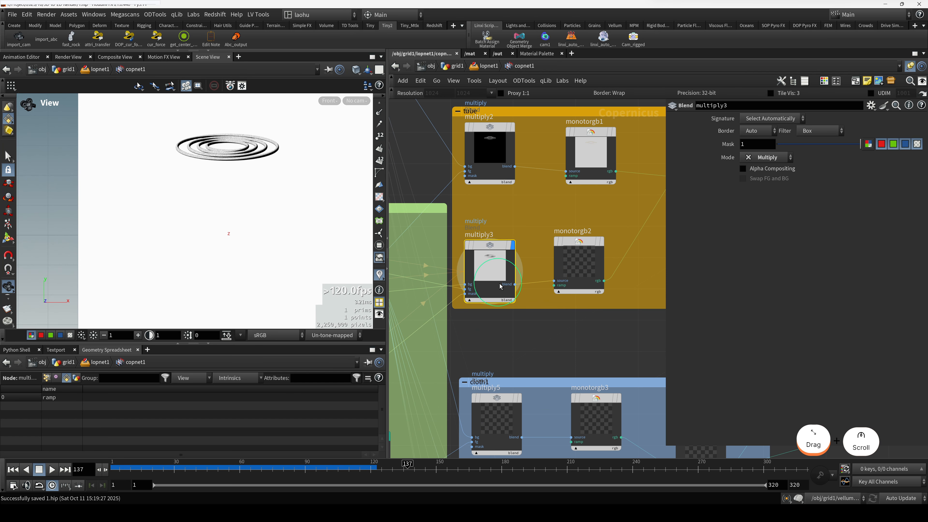
Examine the noise-textured tube rings of multiply3 up close
middle_click_drag(251, 161, 244, 213)
scroll(234, 210, "up", 4)
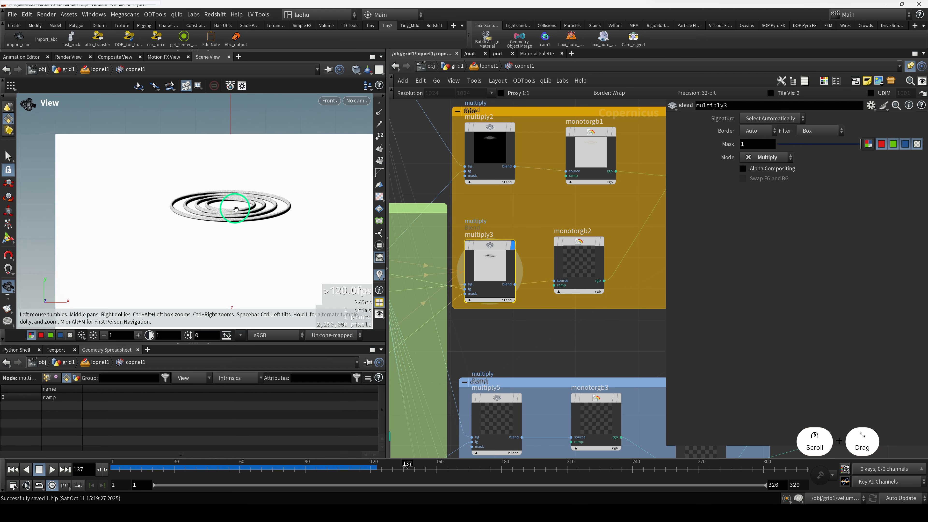
scroll(252, 224, "up", 2)
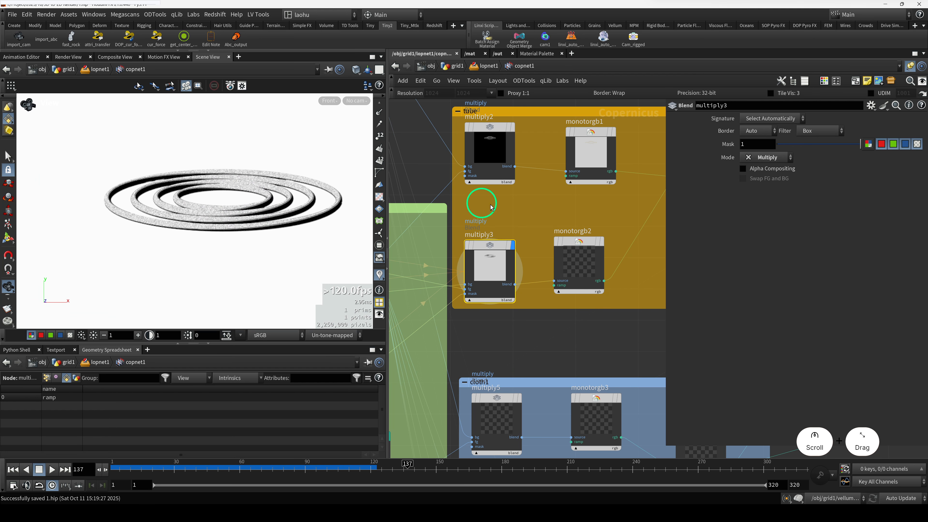
Compare the tube group's two ramp-colored results by displaying monotorgb2 and monotorgb1 alternately, ending on monotorgb2
left_click(581, 249)
middle_click_drag(591, 213, 546, 228)
left_click(547, 166)
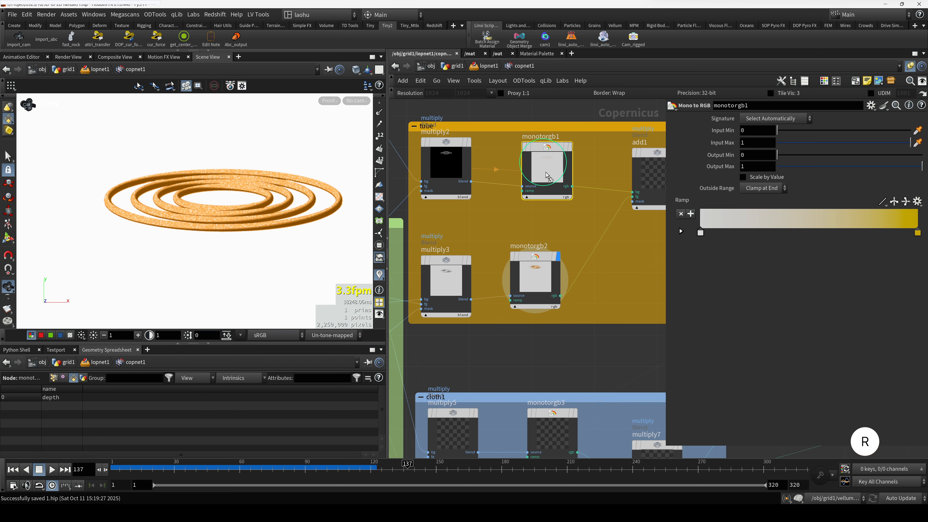
left_click_drag(542, 278, 543, 279)
key("r")
key("r")
left_click_drag(548, 219, 541, 263)
scroll(293, 215, "down", 2)
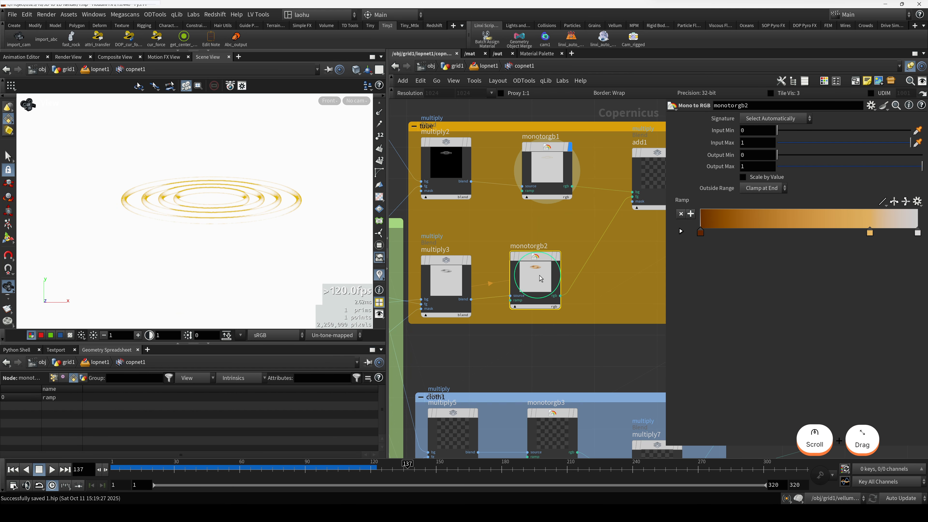
key("r")
Display the add1 blend and view the combined tube coloring in the viewport
scroll(248, 200, "down", 4)
middle_click_drag(538, 240, 474, 235)
left_click_drag(586, 248, 593, 133)
key("r")
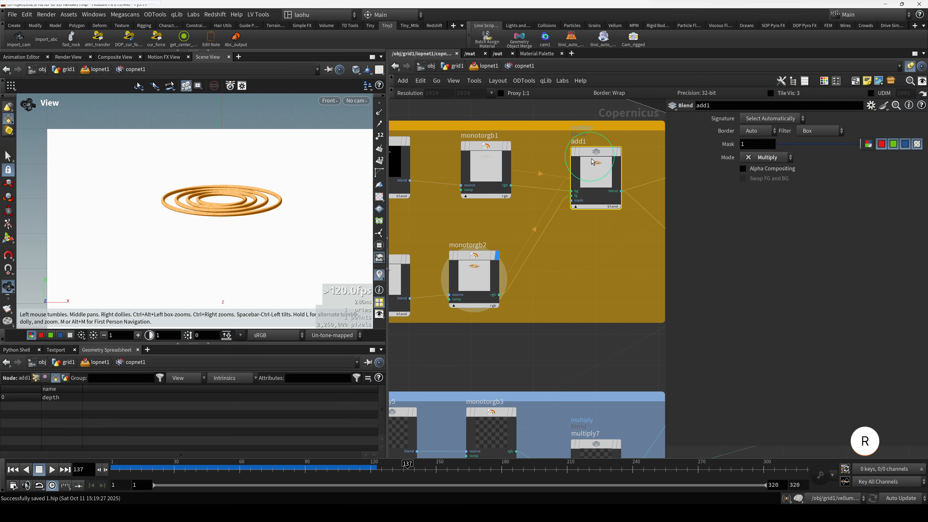
scroll(266, 222, "down", 2)
middle_click_drag(265, 232, 232, 206)
scroll(242, 182, "down", 2)
scroll(232, 206, "up", 3)
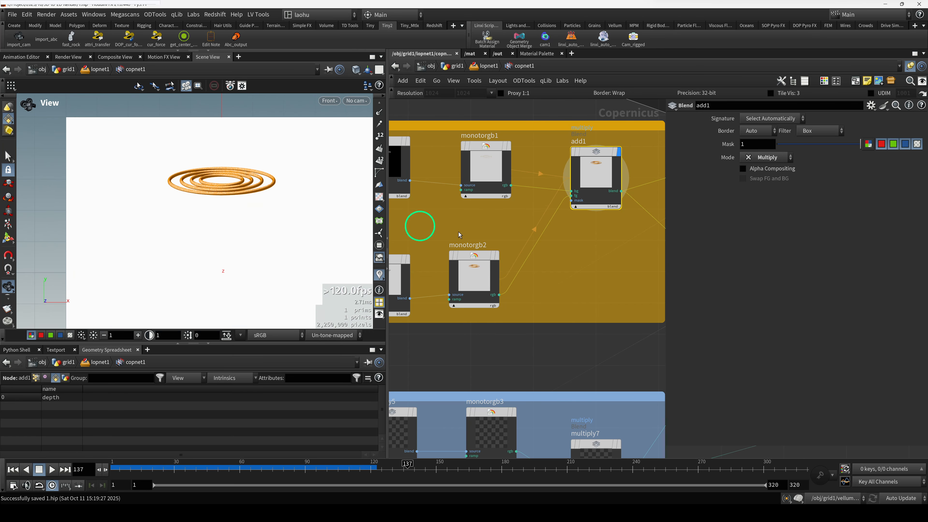
Display the cloth1 group's multiply5 edge mask and its multiply6 noise-shaded mask
scroll(578, 262, "down", 3)
middle_click_drag(578, 262, 576, 204)
scroll(491, 251, "up", 3)
left_click(500, 269)
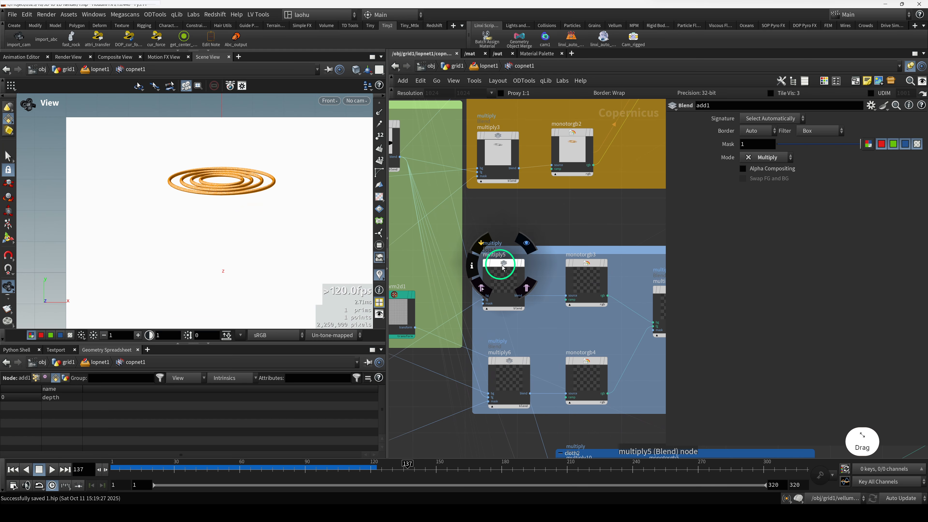
key("r")
middle_click_drag(502, 272, 522, 232)
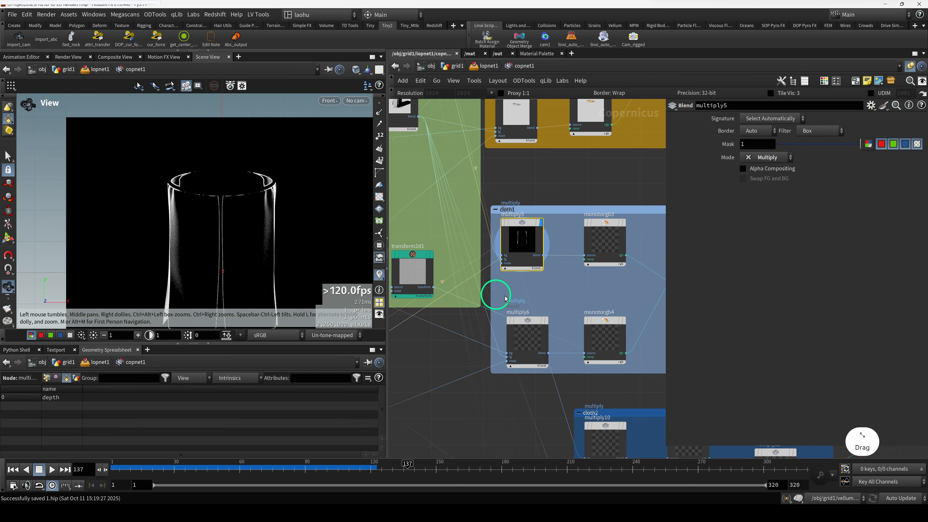
scroll(528, 250, "up", 2)
scroll(516, 224, "down", 2)
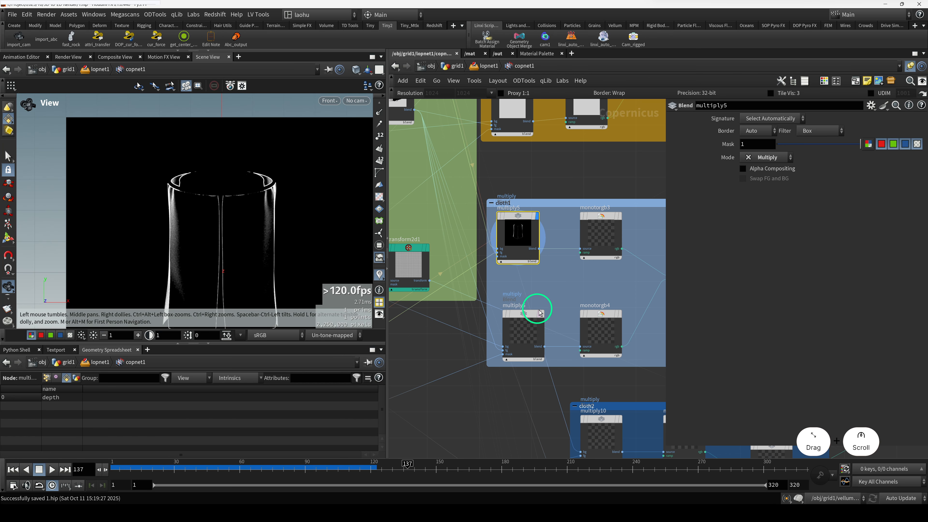
left_click(516, 318)
key("r")
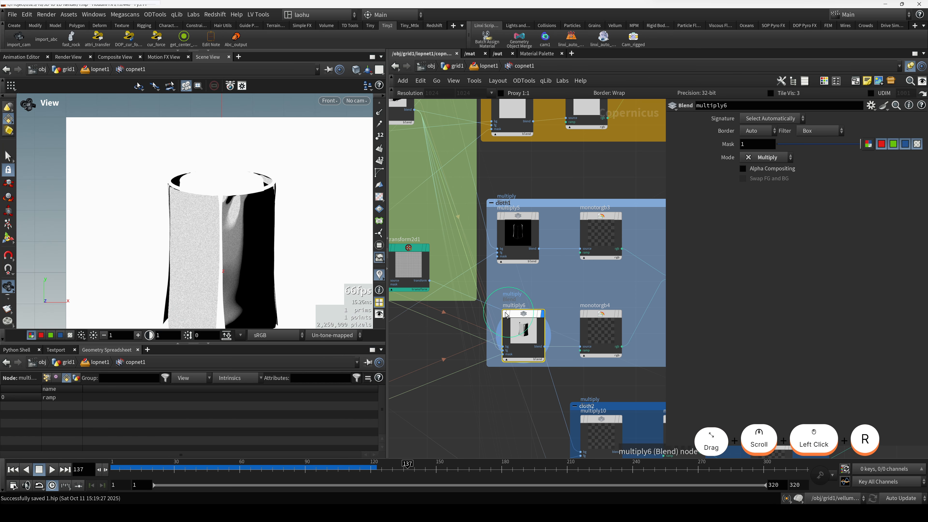
Display the cloth1 color ramps monotorgb3 and monotorgb4, and select the multiply7 blend that combines them
left_click(601, 234)
key("r")
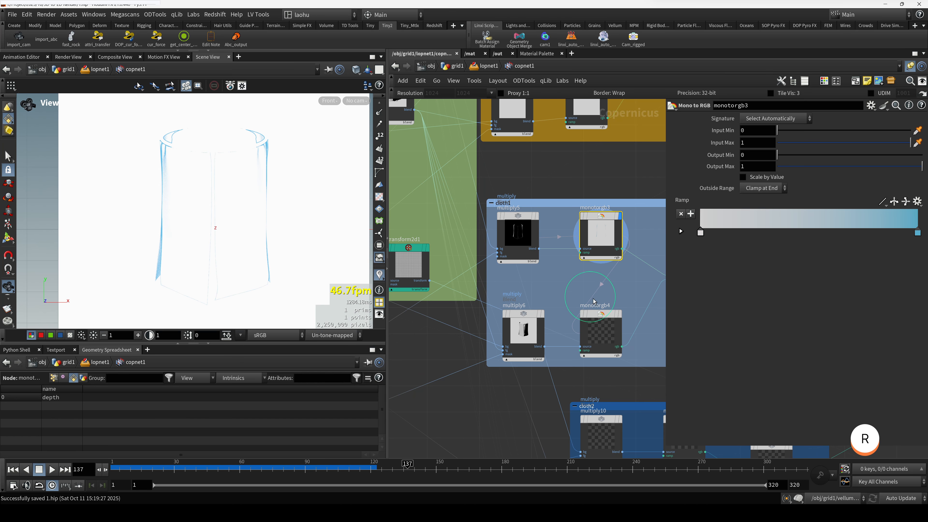
left_click(601, 330)
key("r")
scroll(627, 293, "down", 2)
scroll(626, 292, "down", 2)
left_click(555, 270)
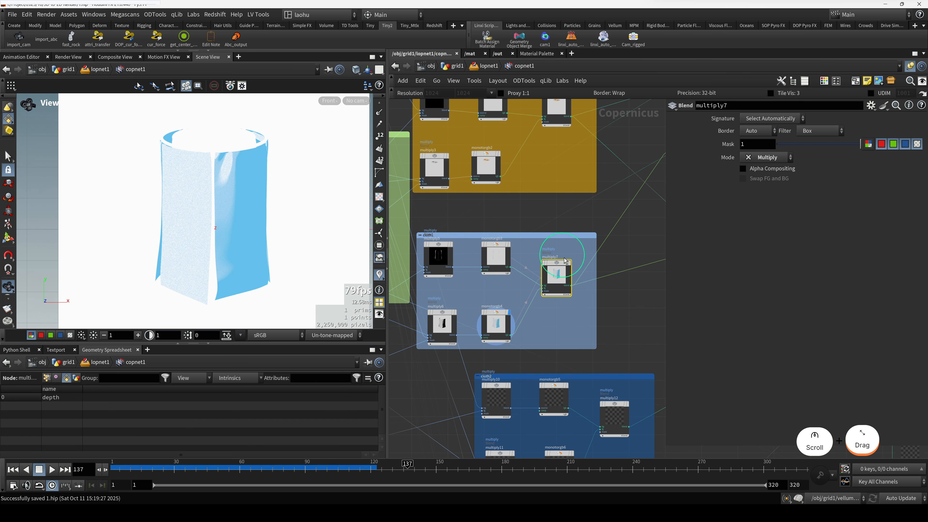
scroll(602, 311, "down", 2)
scroll(545, 282, "up", 2)
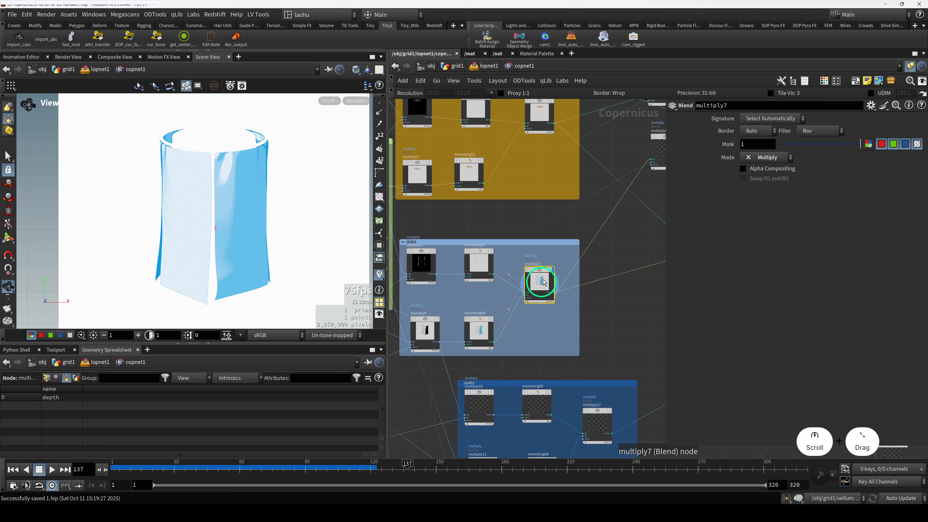
Check add1 and monotorgb3, and compare the cloth1 masks multiply5 and multiply6, ending on multiply5
left_click(545, 122)
key("r")
left_click(479, 271)
key("r")
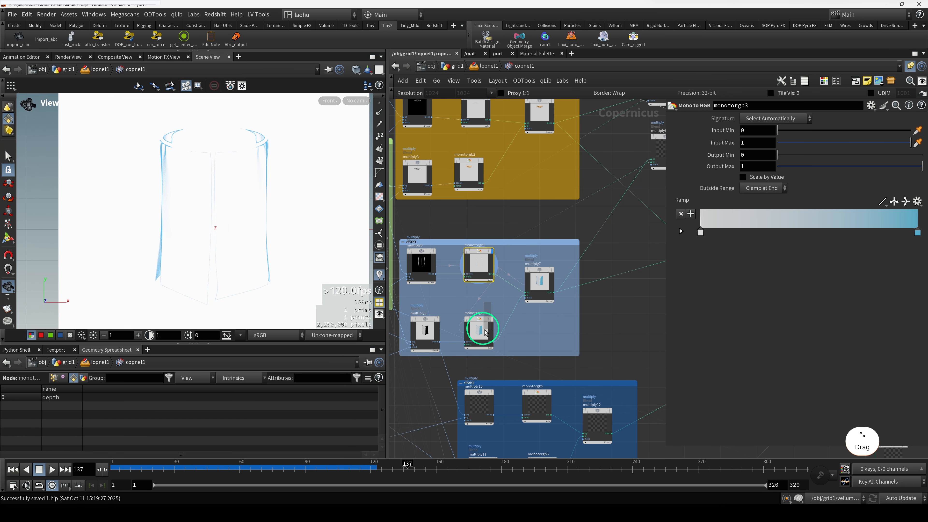
middle_click_drag(434, 295, 473, 285)
left_click(462, 260)
key("r")
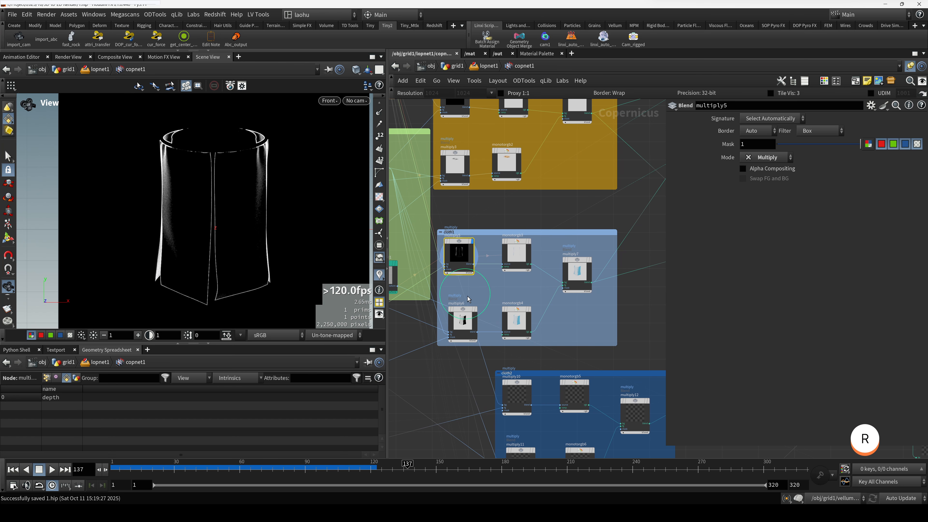
left_click(471, 318)
key("r")
left_click(453, 251)
key("r")
Compare the cloth1 group's blue edge coloring in monotorgb3 with the shading color in monotorgb4
left_click(516, 256)
key("r")
left_click(530, 312)
left_click(516, 256)
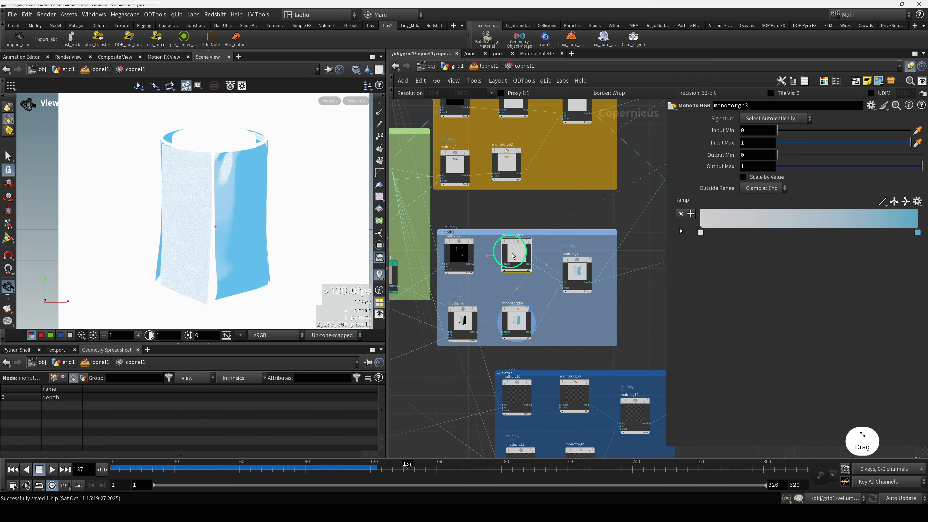
key("r")
left_click_drag(530, 291, 520, 318)
key("r")
key("r")
Compare the multiply7 blend with its monotorgb3 input, and examine the combined blue cloth closely
left_click_drag(584, 303, 581, 274)
key("r")
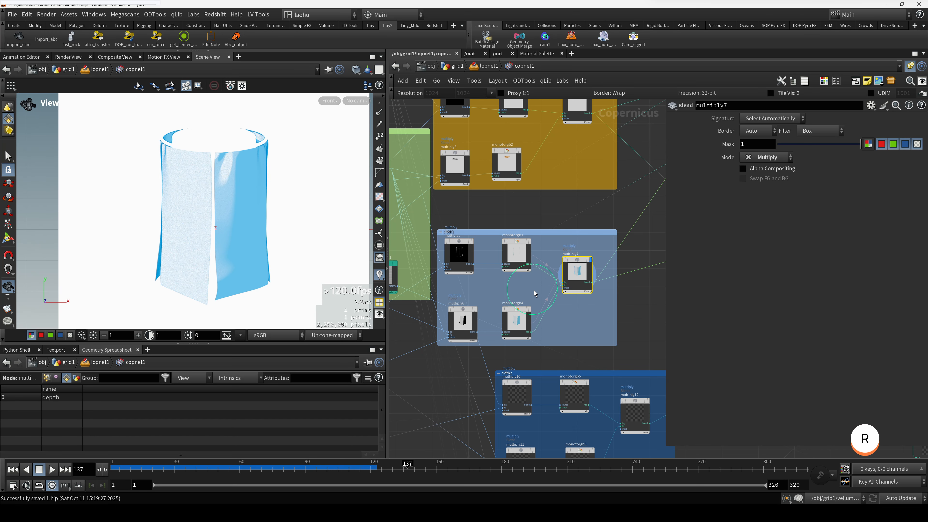
left_click_drag(535, 293, 575, 265)
key("r")
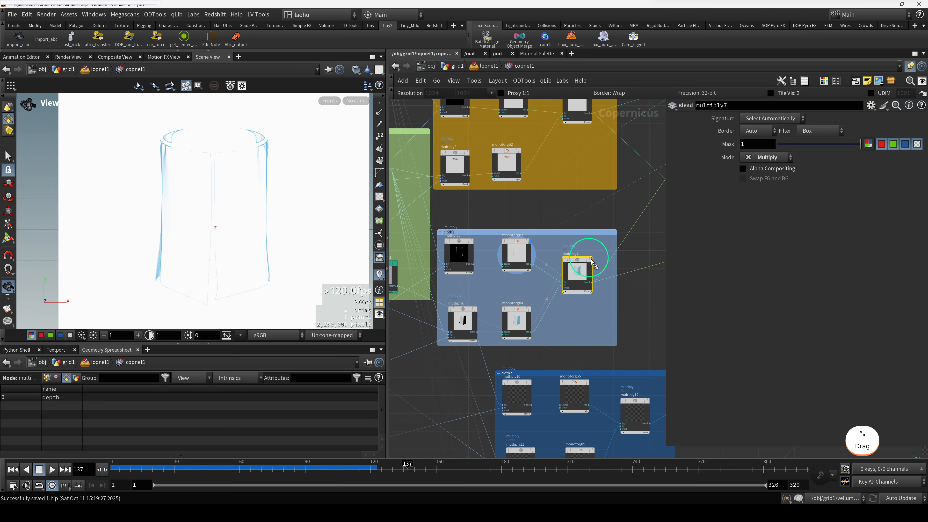
key("r")
scroll(242, 191, "up", 1)
left_click_drag(255, 166, 253, 178)
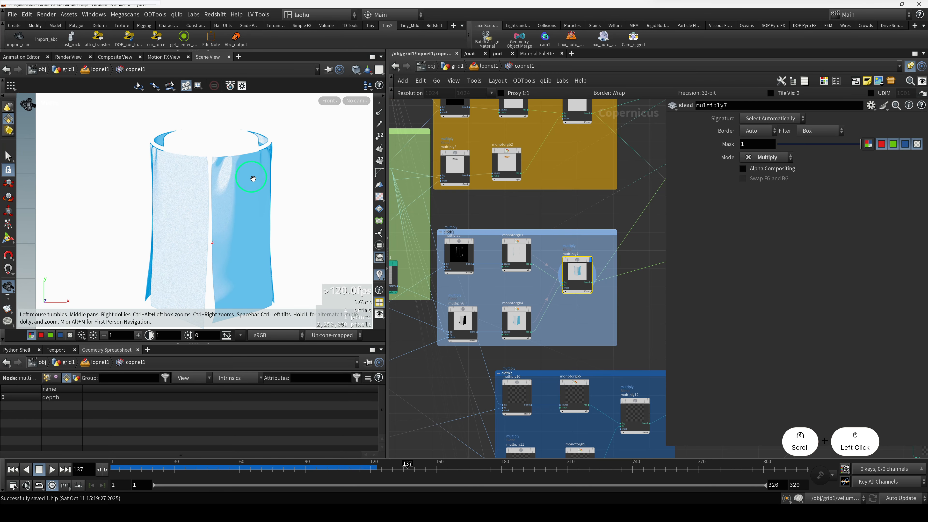
Compare the tube group's add1 output with the cloth1 group's multiply7 output, ending on multiply7
middle_click_drag(575, 161, 550, 198)
left_click_drag(558, 187, 550, 140)
key("r")
left_click_drag(571, 354, 547, 297)
key("r")
scroll(227, 189, "up", 1)
scroll(227, 189, "up", 1)
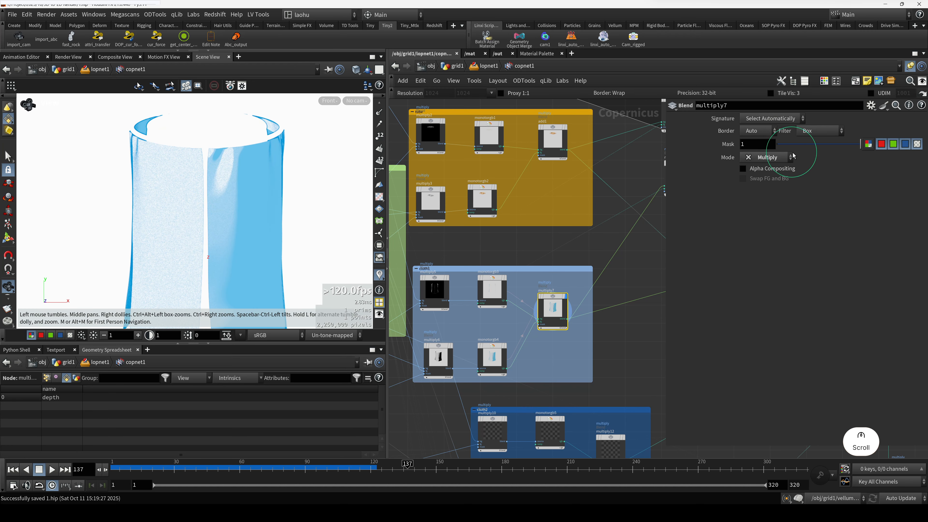
Try the Add blend mode on multiply7 and undo the change
left_click(766, 158)
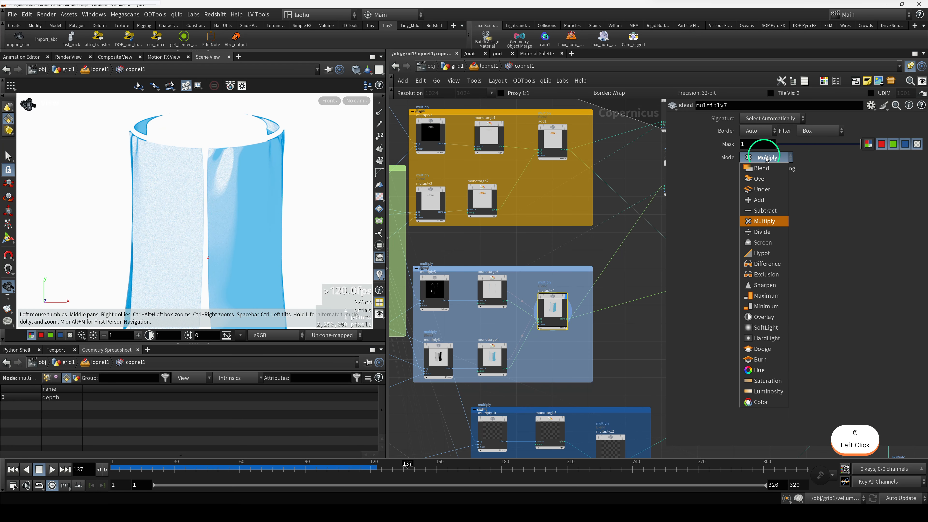
left_click(759, 200)
key("ctrl+z")
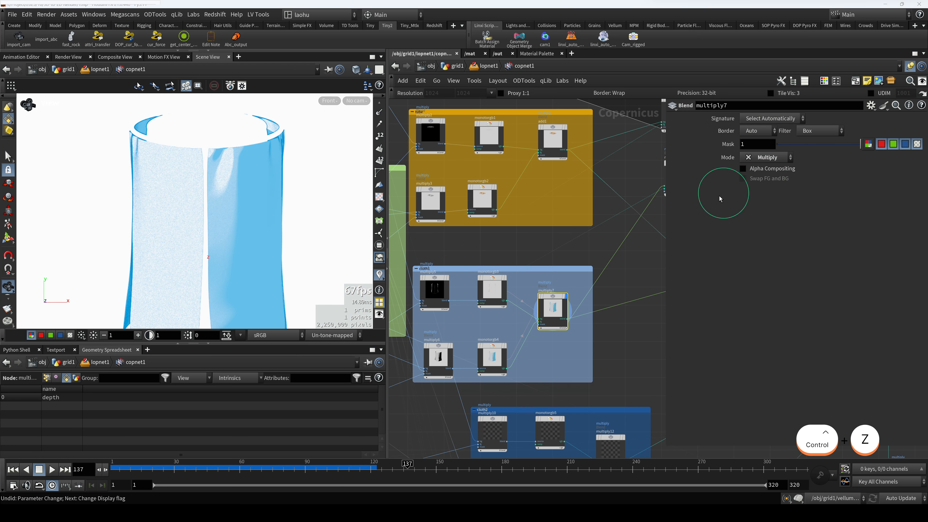
Review the tube group's add1 output against its inputs monotorgb1 and monotorgb2, ending with add1 selected
scroll(534, 337, "up", 1)
middle_click_drag(566, 144, 559, 210)
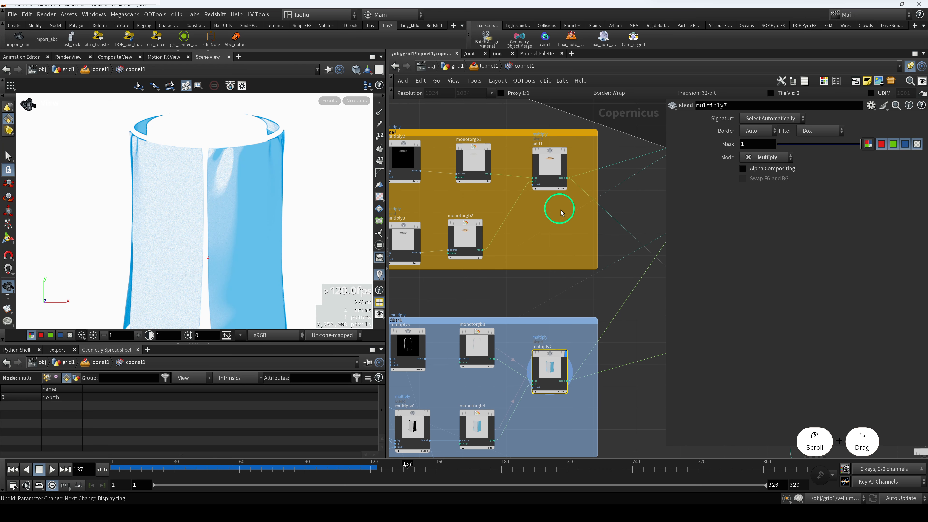
left_click(547, 161)
key("r")
left_click(469, 169)
key("r")
middle_click_drag(514, 237, 559, 236)
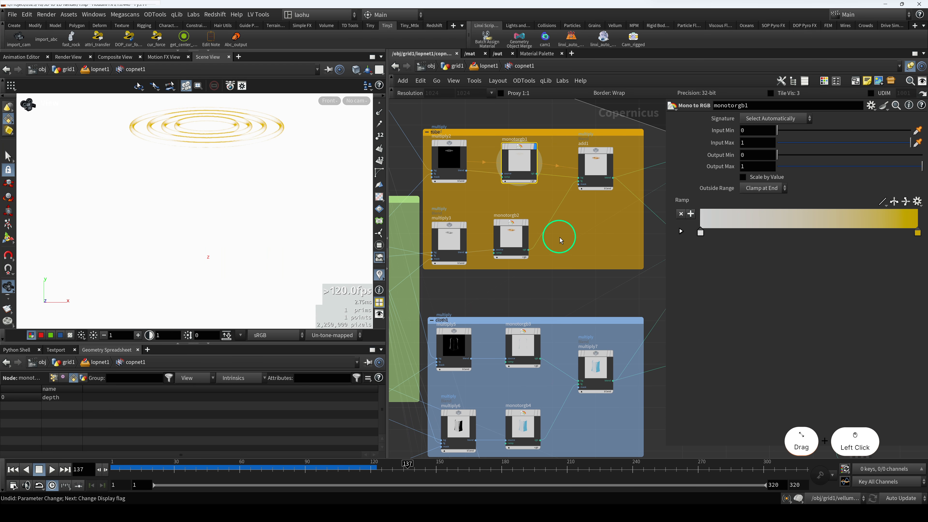
left_click(514, 239)
key("r")
left_click(595, 162)
middle_click_drag(546, 324, 549, 282)
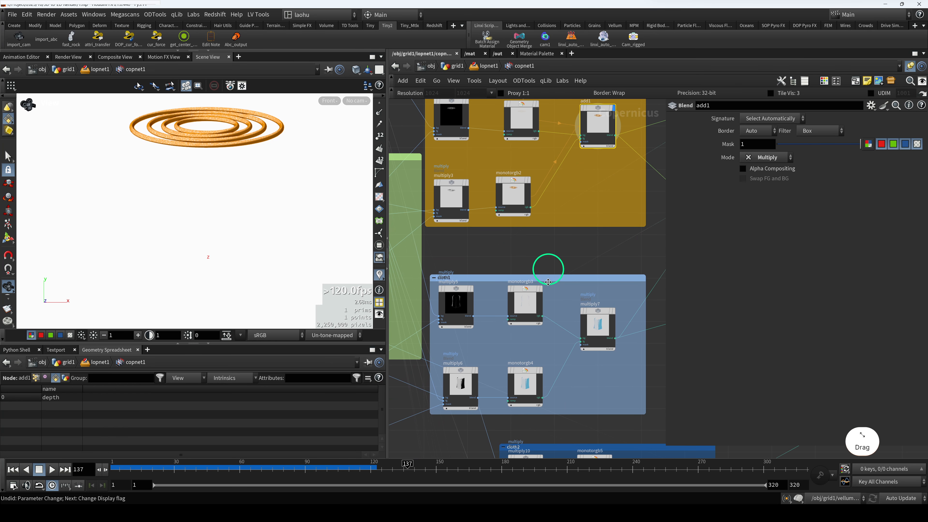
Display monotorgb3, monotorgb4 and their multiply7 blend in the cloth1 group one after another
left_click(531, 312)
key("r")
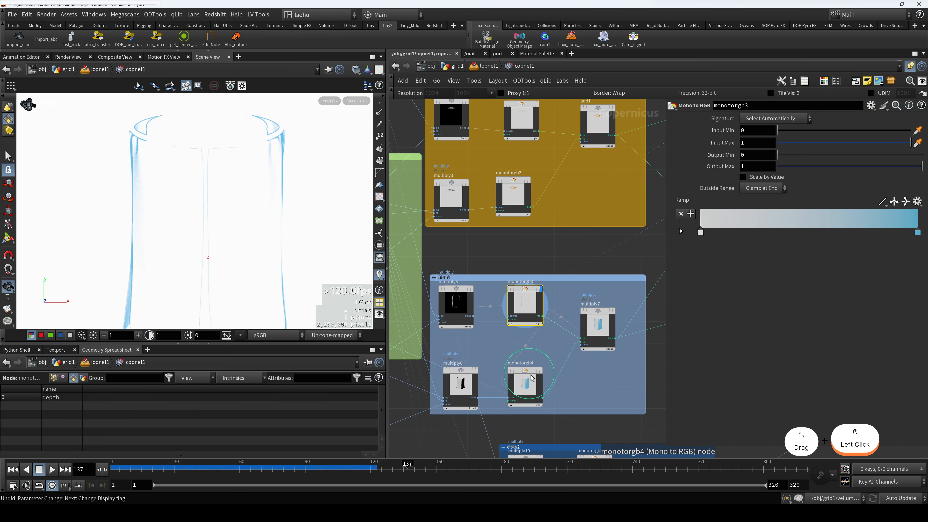
left_click(537, 395)
key("r")
left_click_drag(597, 314, 597, 313)
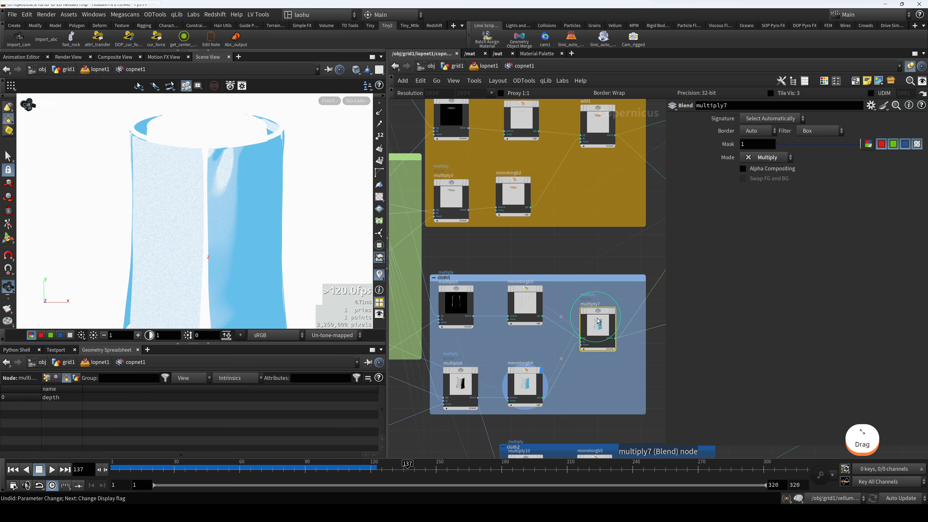
key("r")
Go through add1, monotorgb1 and monotorgb2 in the tube group once more, ending with add1 displayed
middle_click_drag(594, 152, 592, 176)
left_click_drag(595, 188, 594, 137)
key("r")
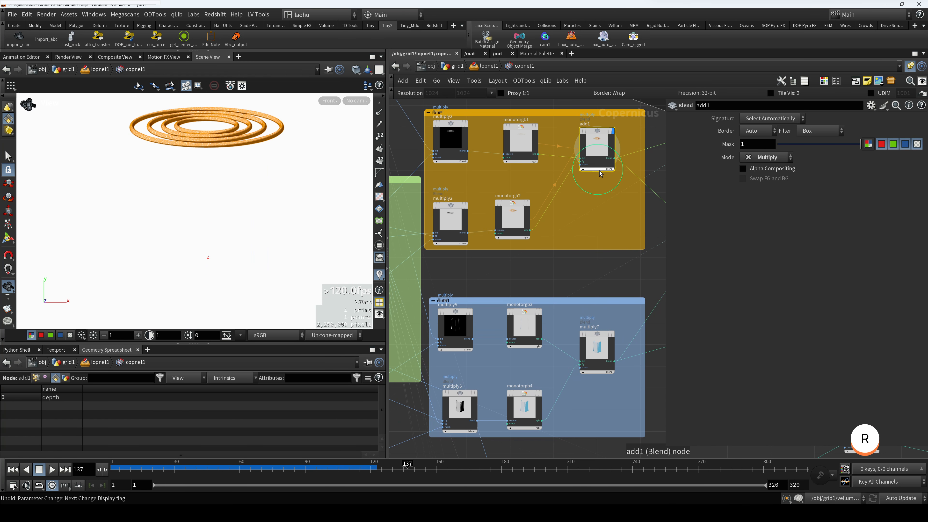
middle_click_drag(596, 192, 595, 204)
left_click_drag(534, 187, 516, 168)
key("r")
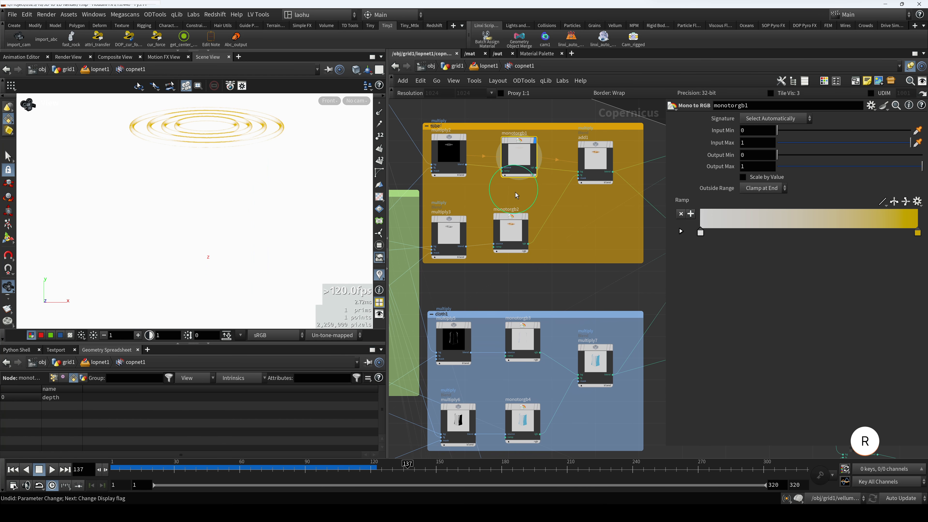
left_click_drag(513, 218, 506, 169)
key("r")
key("r")
left_click_drag(568, 162, 594, 195)
key("r")
scroll(593, 194, "down", 2)
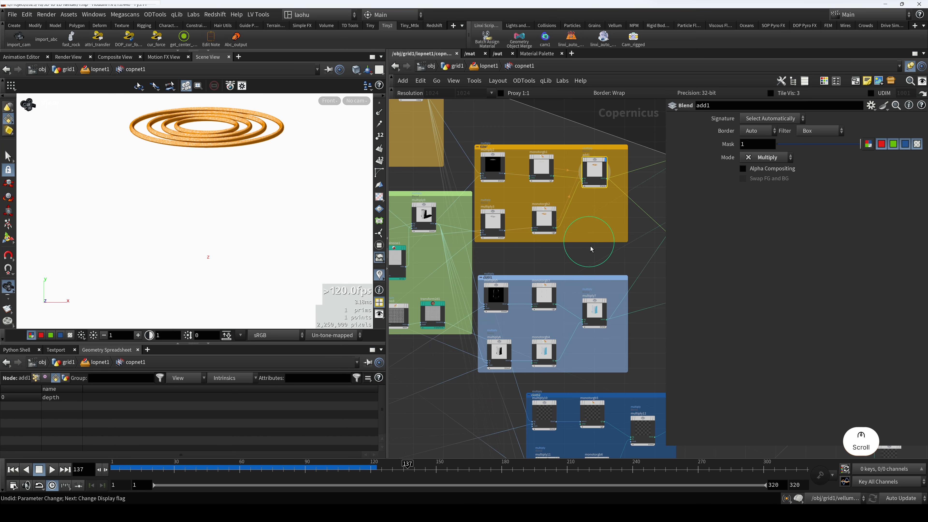
Undo the accidental network edit around add1 and display the add1 blend again
middle_click_drag(590, 246, 525, 249)
left_click_drag(526, 173, 519, 163)
key("ctrl+z")
key("ctrl+z")
scroll(528, 199, "up", 3)
left_click(528, 155)
key("r")
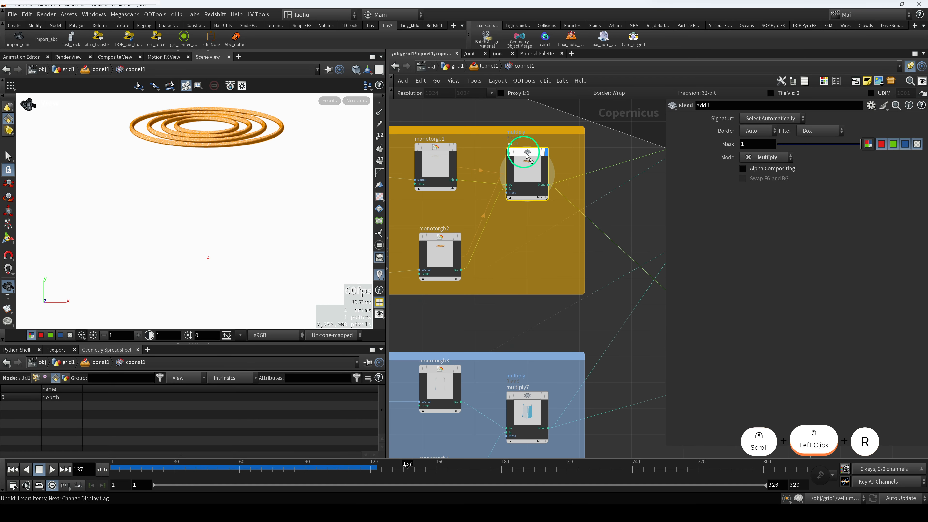
Display monotorgb1, monotorgb2 and their add1 blend in the tube group in turn
left_click(434, 162)
key("r")
left_click(440, 250)
key("r")
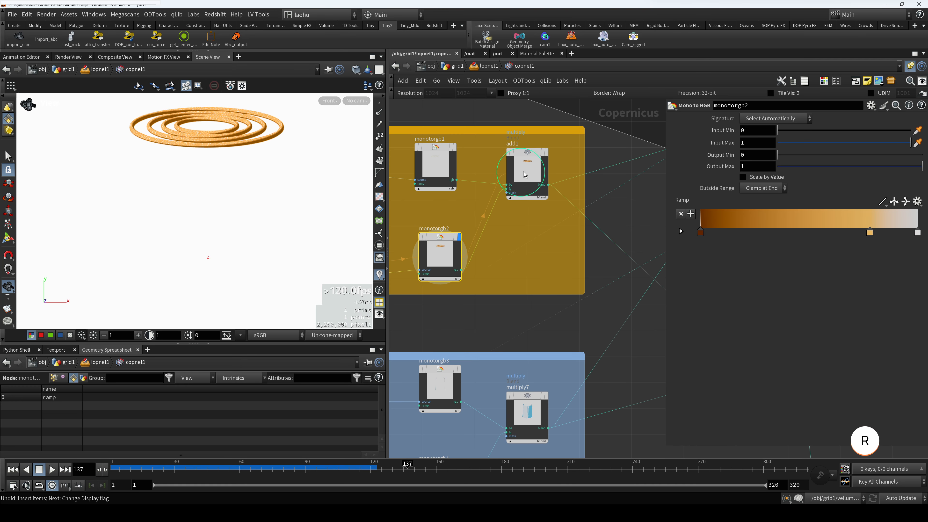
left_click(530, 153)
key("r")
Display the cloth1 group's final blend and the multiply15 blend that combines the tube and cloth1 outputs
scroll(519, 220, "down", 3)
left_click(547, 321)
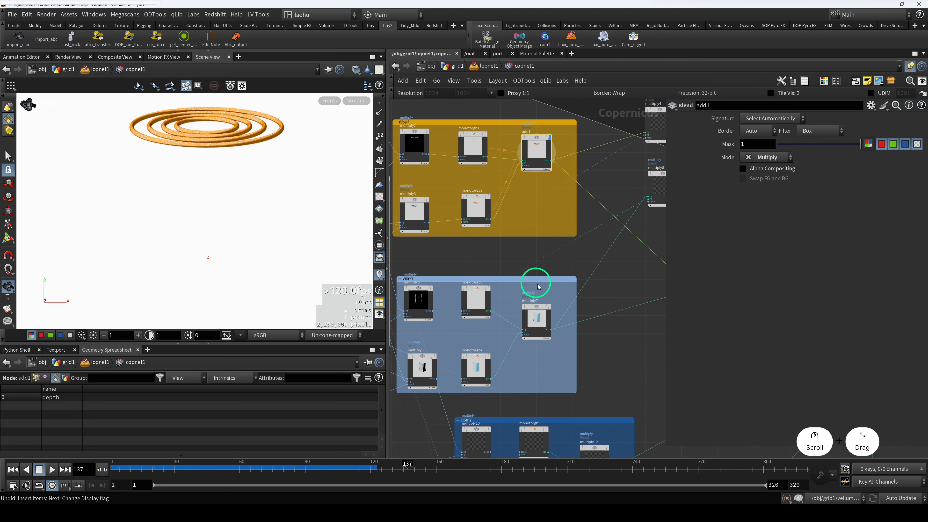
key("r")
left_click_drag(594, 337, 528, 335)
left_click_drag(605, 208, 583, 287)
scroll(540, 209, "down", 2)
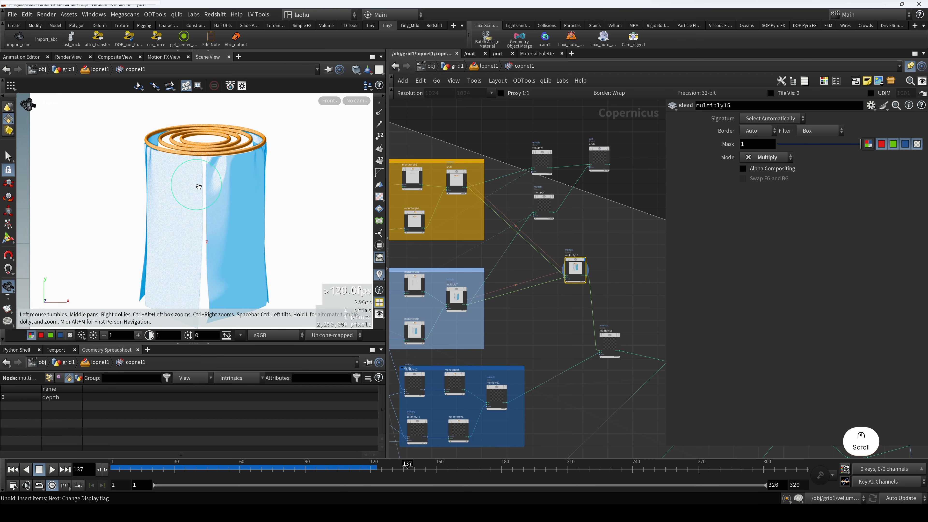
Display the monotorgb5 output in the cloth2 group
scroll(202, 186, "down", 3)
left_click_drag(506, 337, 609, 214)
scroll(559, 244, "up", 3)
scroll(499, 300, "up", 3)
left_click(518, 263)
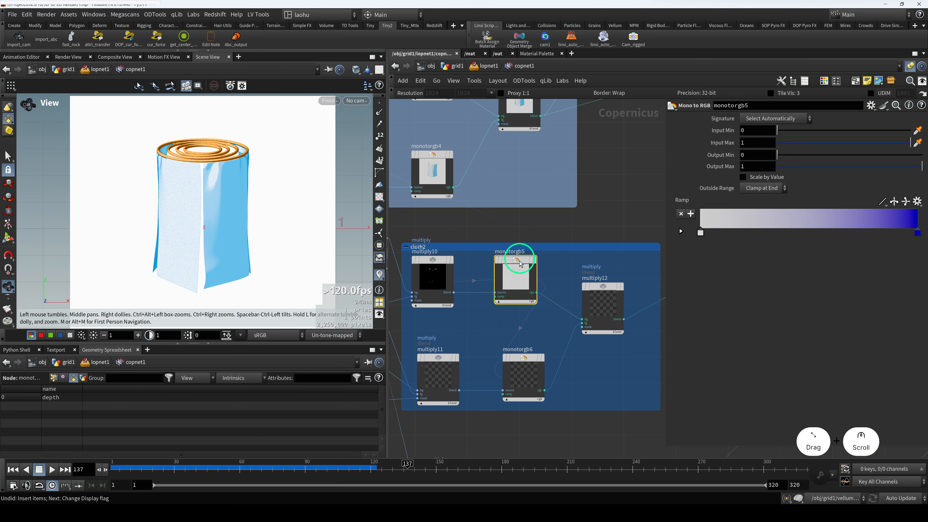
middle_click_drag(469, 278, 528, 271)
left_click(490, 263)
key("r")
key("r")
left_click(587, 269)
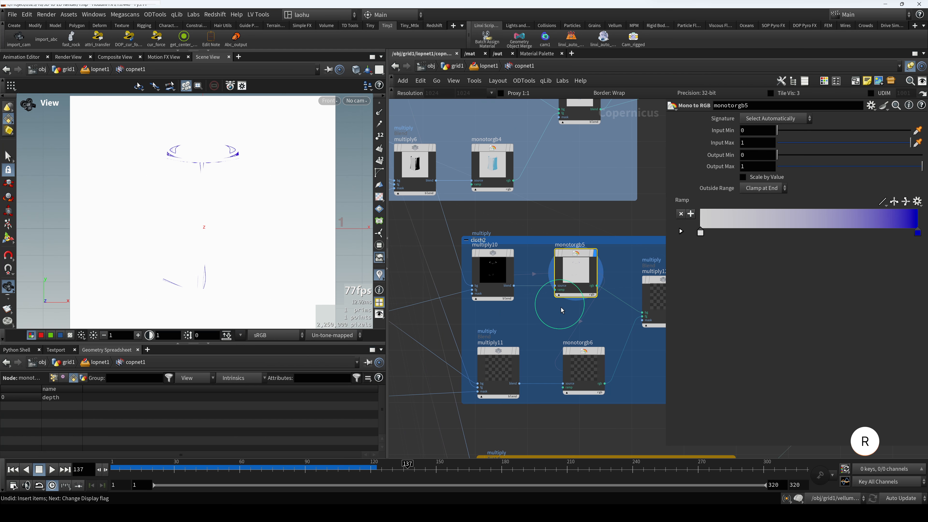
Display monotorgb6 and the multiply12 blend in the cloth2 group
middle_click_drag(562, 322, 551, 269)
key("r")
left_click(579, 317)
left_click_drag(654, 318, 590, 264)
key("r")
left_click(568, 238)
Display the multiply17 blend in the lower orange group and the multiply21 blend in the purple group below it
scroll(583, 270, "down", 3)
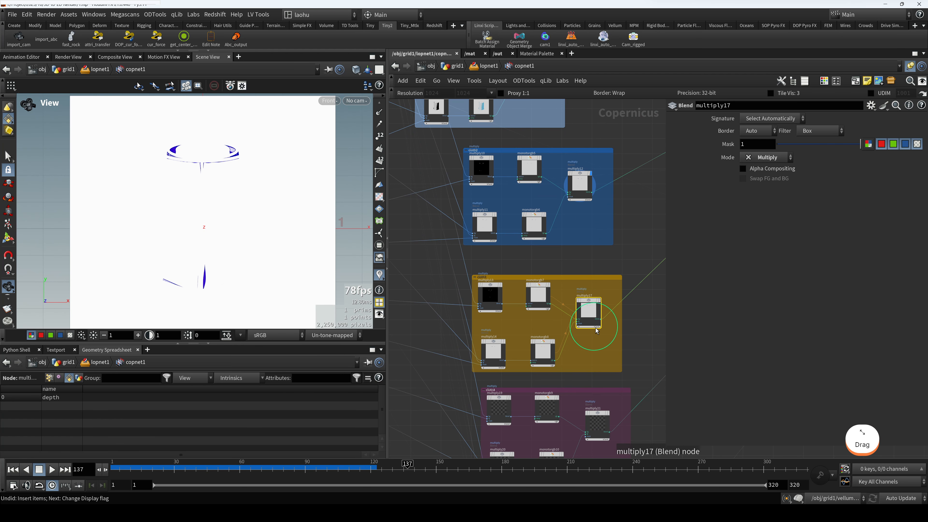
left_click_drag(602, 344, 554, 272)
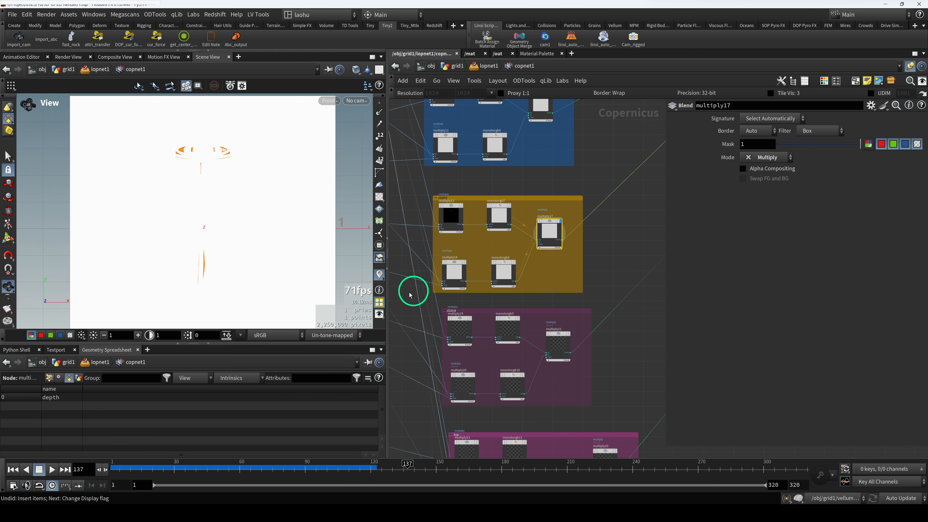
key("r")
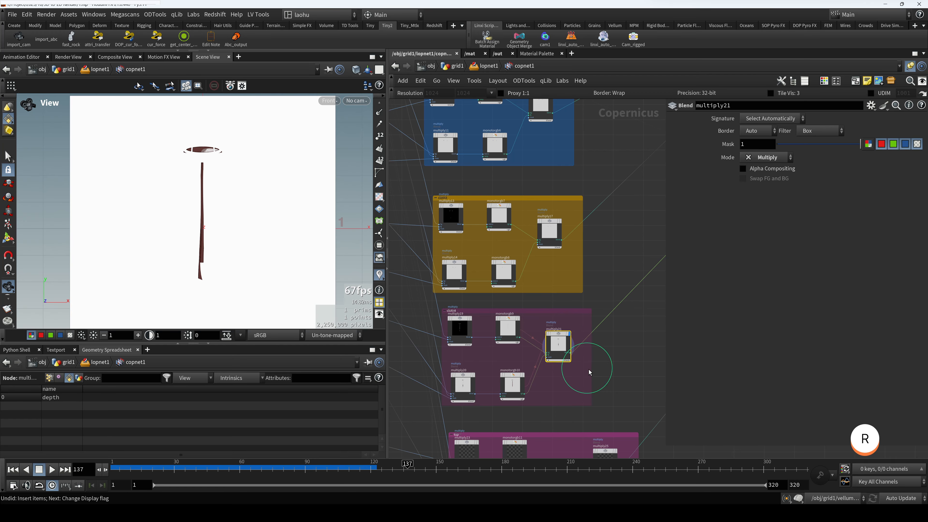
Display the combined multiply22 blend and inspect the multiply16 and multiply18 blends that precede it
scroll(589, 370, "down", 3)
left_click_drag(589, 370, 563, 320)
scroll(601, 264, "up", 2)
left_click_drag(601, 264, 587, 269)
middle_click_drag(586, 269, 536, 313)
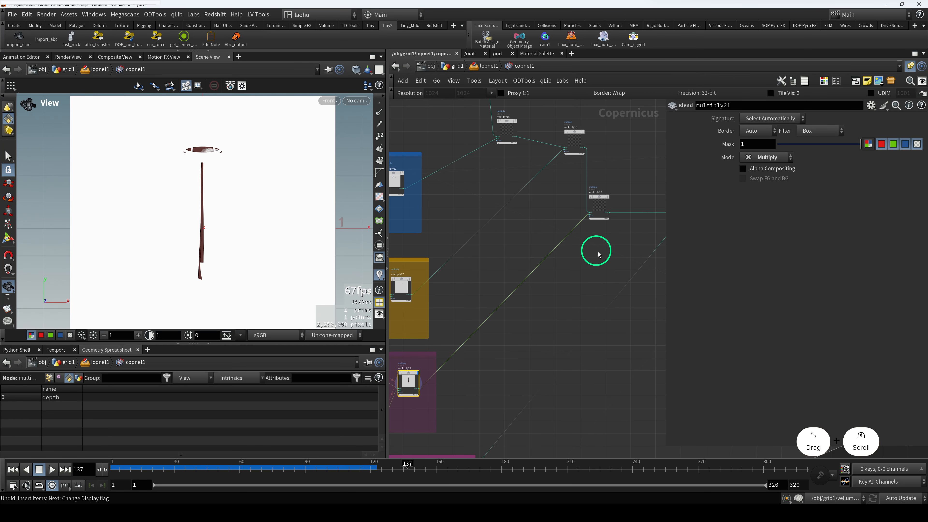
key("r")
scroll(599, 226, "down", 3)
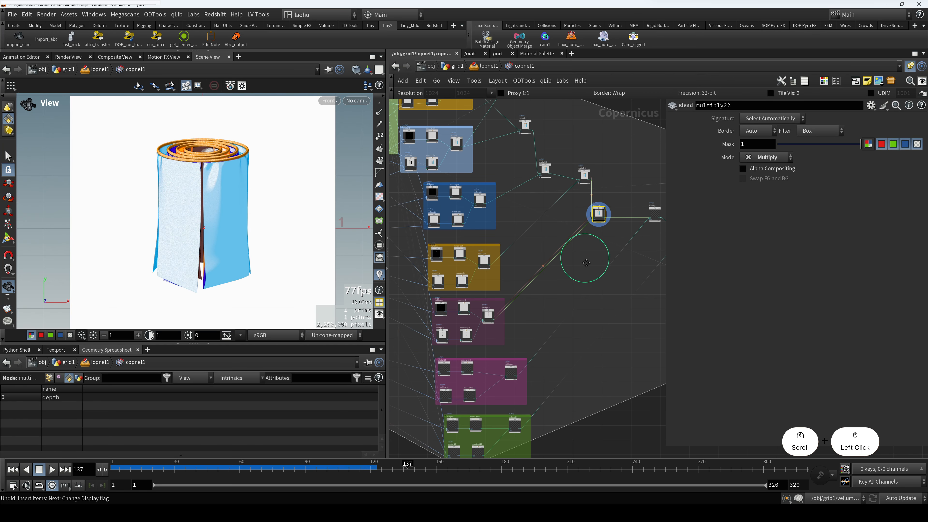
scroll(550, 173, "up", 3)
middle_click_drag(550, 172, 534, 196)
scroll(595, 188, "up", 5)
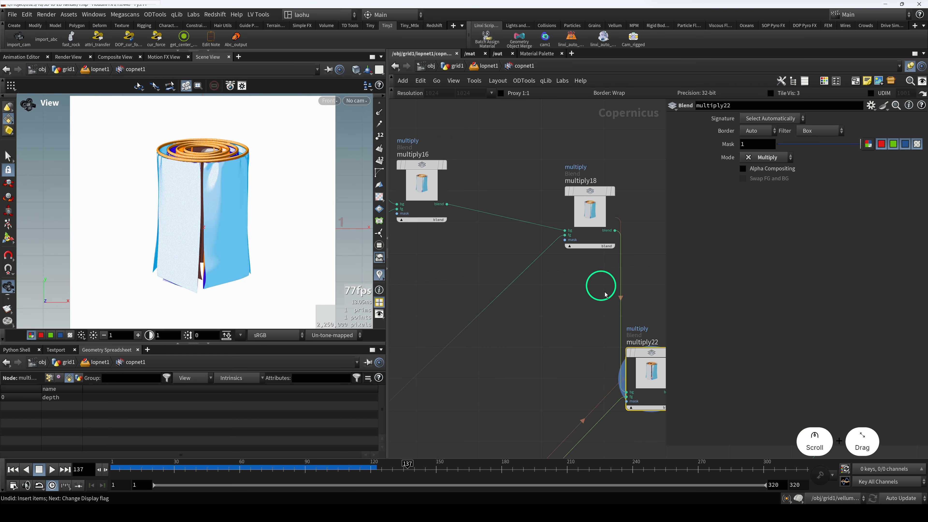
Display the multiply25 blend in the magenta group and the multiply29 blend in the green group
scroll(599, 333, "down", 4)
middle_click_drag(572, 350, 571, 289)
scroll(241, 206, "down", 1)
scroll(533, 316, "down", 4)
middle_click_drag(524, 334, 584, 217)
middle_click_drag(555, 304, 592, 255)
scroll(576, 356, "up", 4)
key("r")
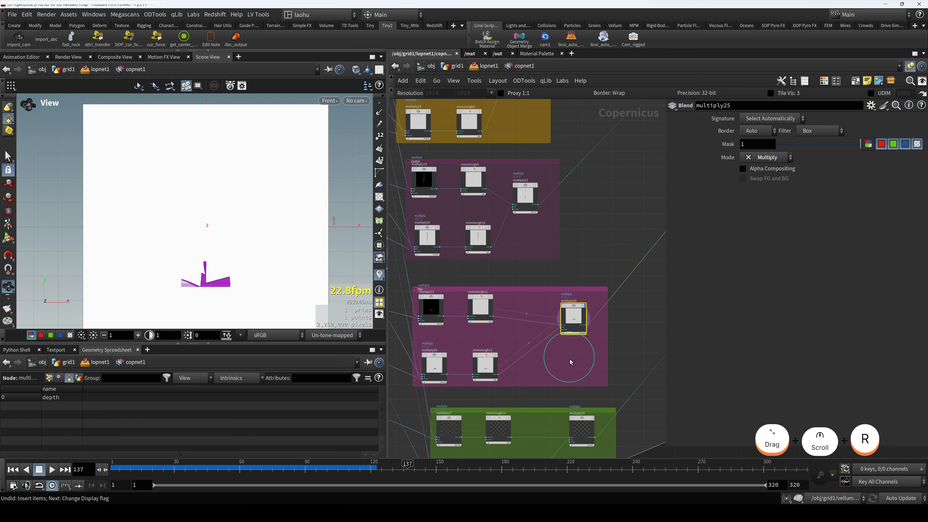
middle_click_drag(562, 441, 549, 332)
left_click(572, 313)
key("r")
scroll(367, 323, "down", 1)
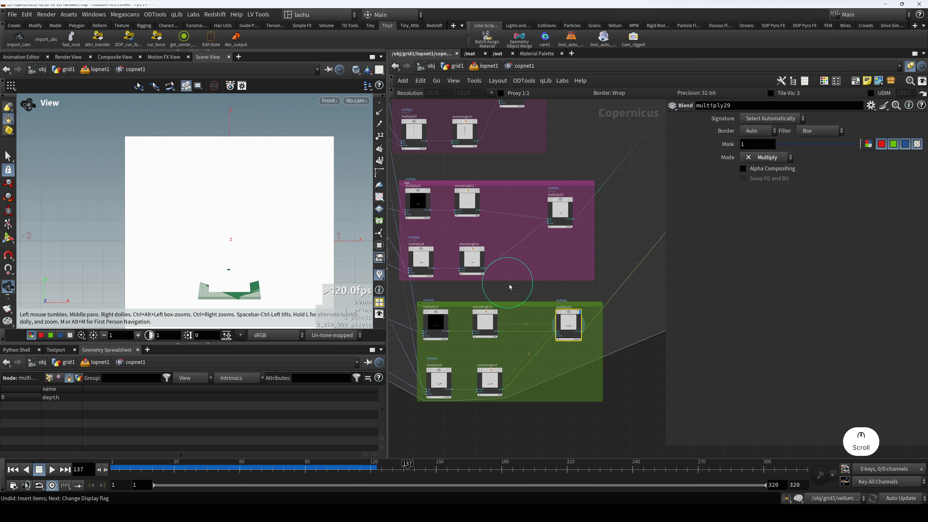
Display the multiply30 blend that combines all the colored object groups
scroll(545, 278, "down", 4)
middle_click_drag(657, 211, 580, 251)
scroll(516, 190, "up", 2)
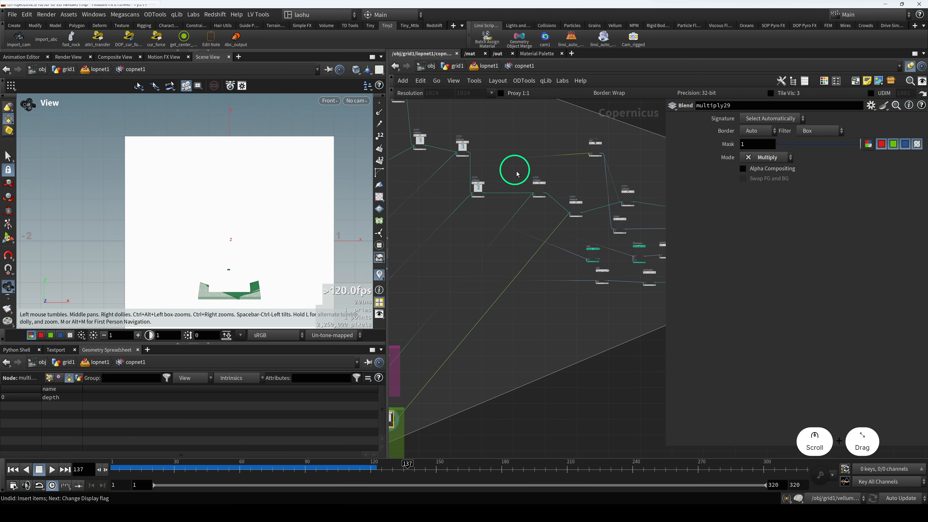
left_click(576, 208)
key("r")
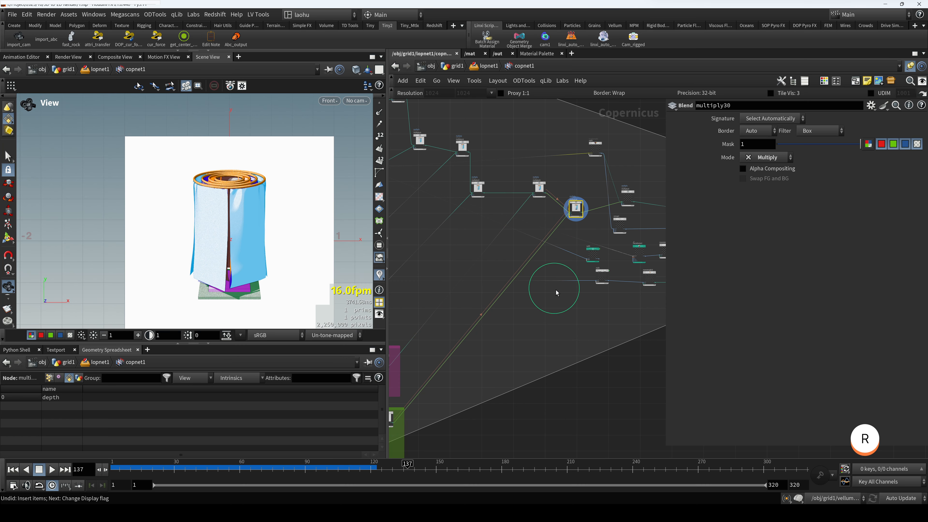
scroll(458, 278, "up", 1)
scroll(264, 241, "down", 1)
middle_click_drag(266, 242, 255, 193)
middle_click_drag(604, 310, 539, 309)
scroll(609, 182, "up", 2)
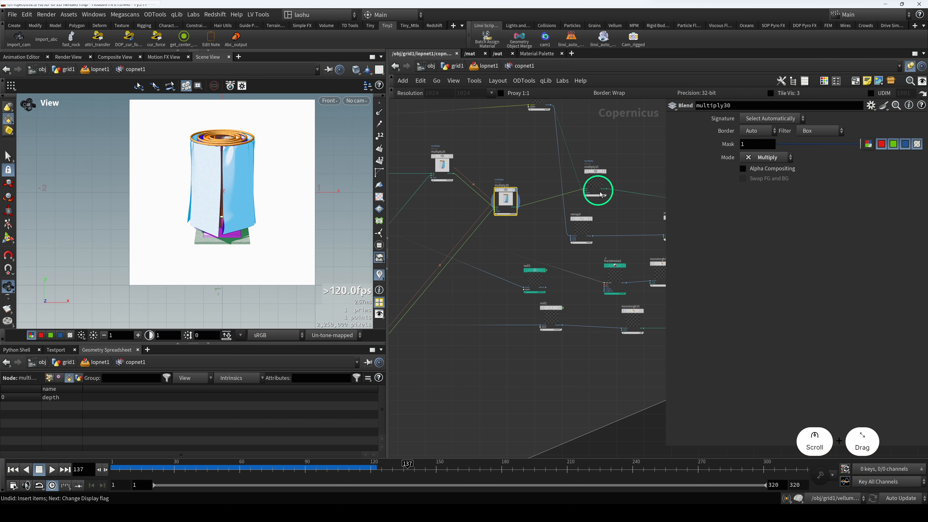
Compare multiply30 with the object mask above it and the masked multiply blend after it, ending on multiply30
middle_click_drag(521, 168, 525, 199)
left_click_drag(603, 204, 607, 211)
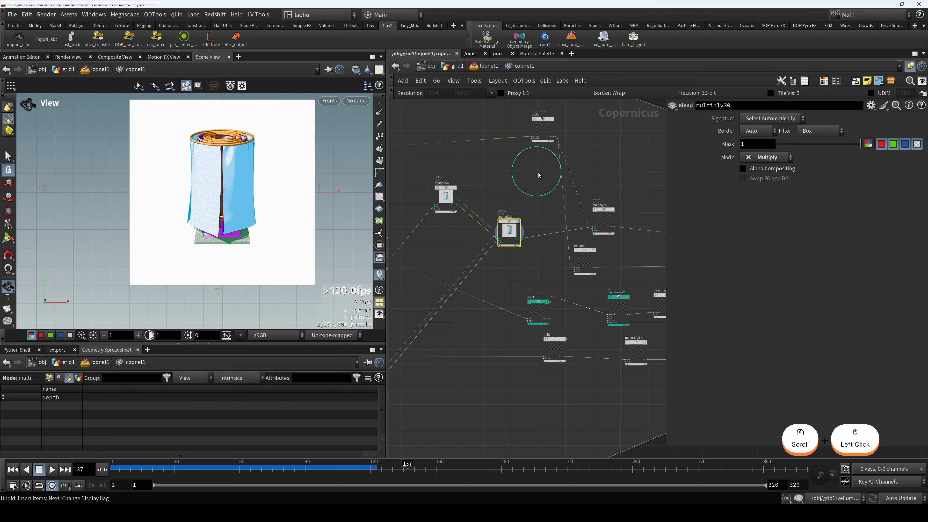
key("r")
left_click(522, 241)
key("r")
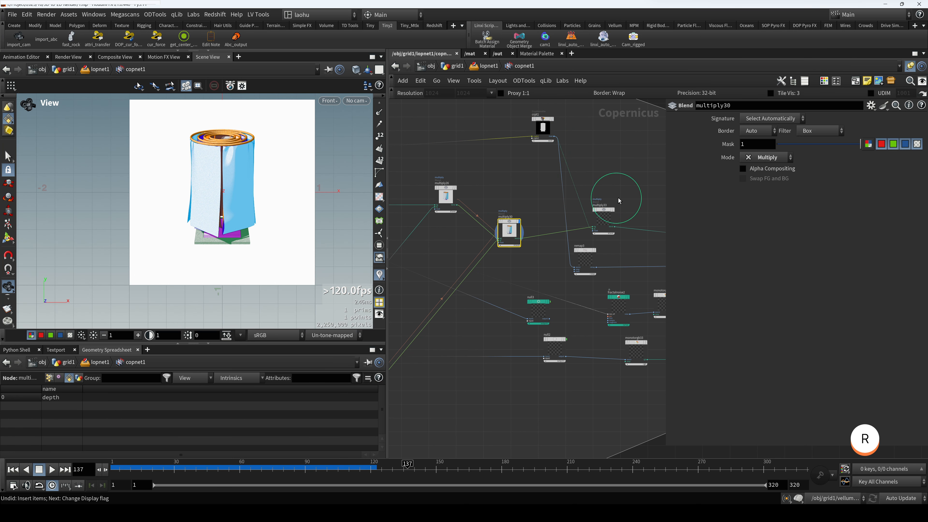
left_click(607, 210)
key("r")
left_click(514, 230)
key("r")
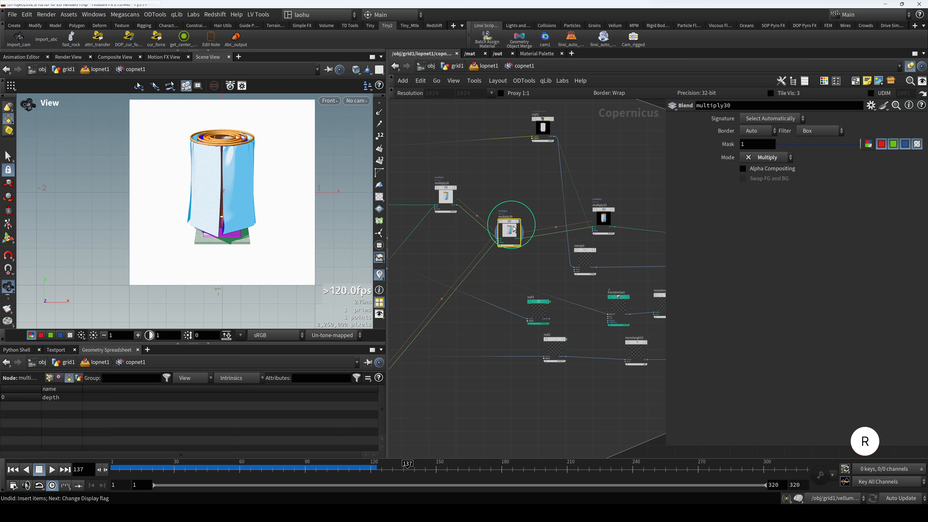
Examine the multiply30 composite up close and save the scene file
scroll(266, 220, "up", 3)
middle_click_drag(249, 214, 246, 244)
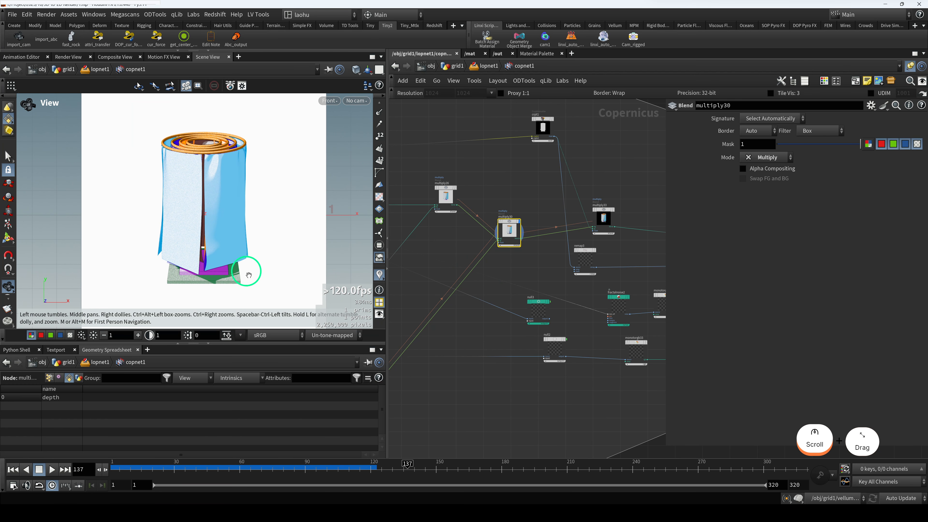
left_click_drag(214, 259, 216, 260)
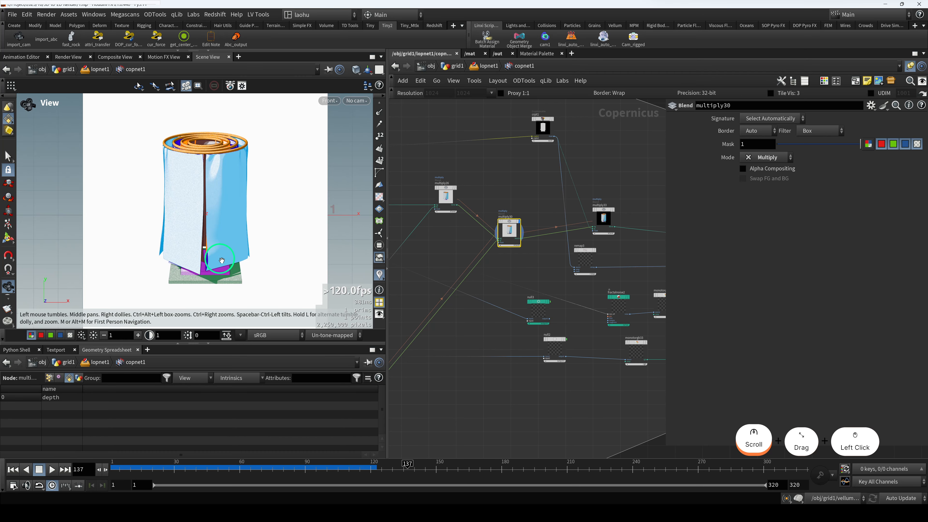
scroll(219, 255, "up", 3)
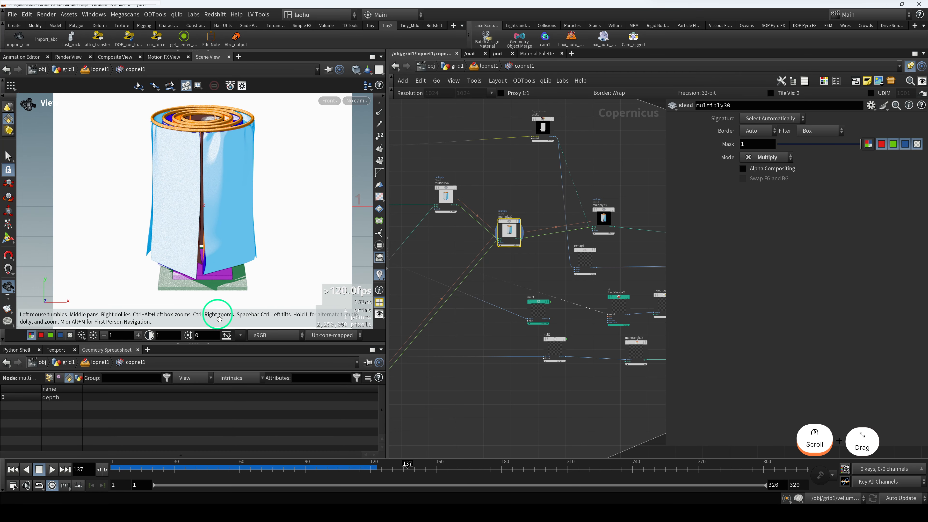
key("ctrl+s")
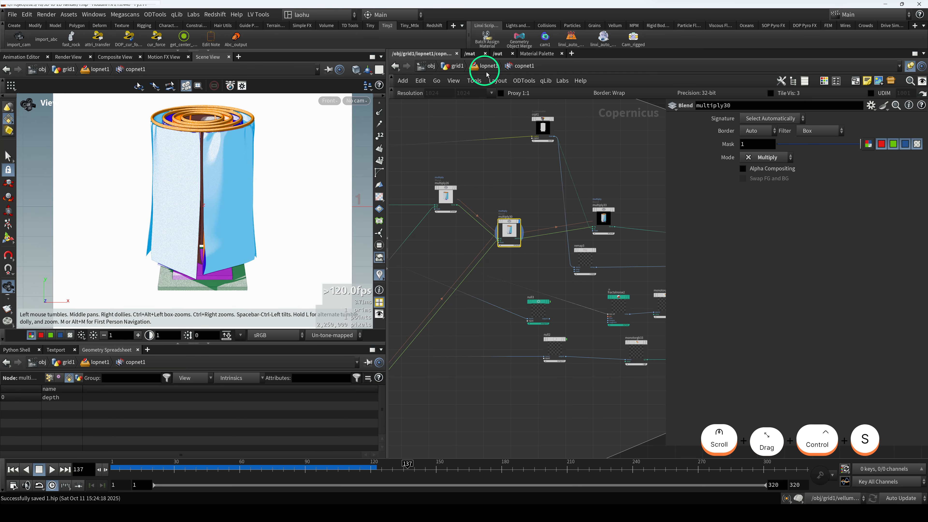
Return to the lopnet1 network and select the karmarendersettings node
key("1")
middle_click_drag(473, 207, 549, 255)
scroll(557, 224, "down", 2)
scroll(506, 309, "up", 4)
scroll(506, 312, "up", 1)
left_click(501, 311)
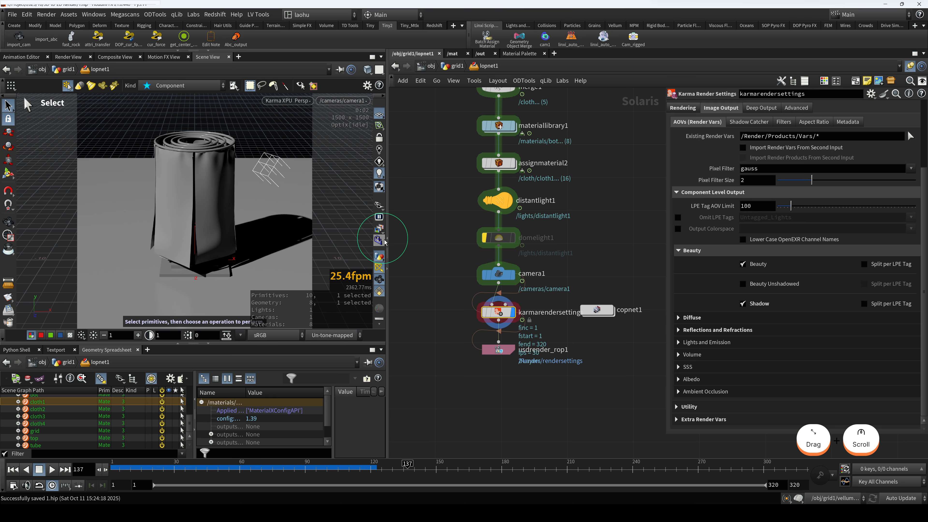
Go through the Karma viewport's slap comp choices, including copnet1's block_end1 and block_end2
right_click(380, 247)
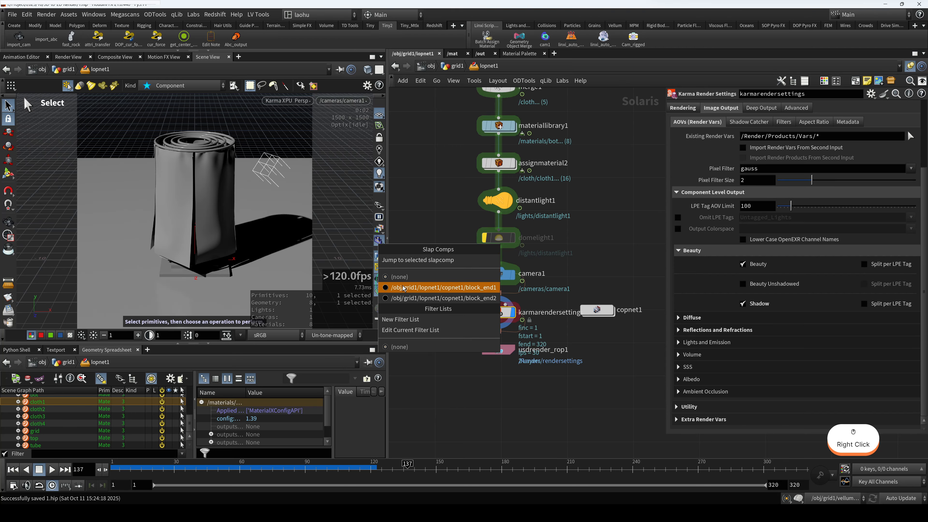
left_click(410, 290)
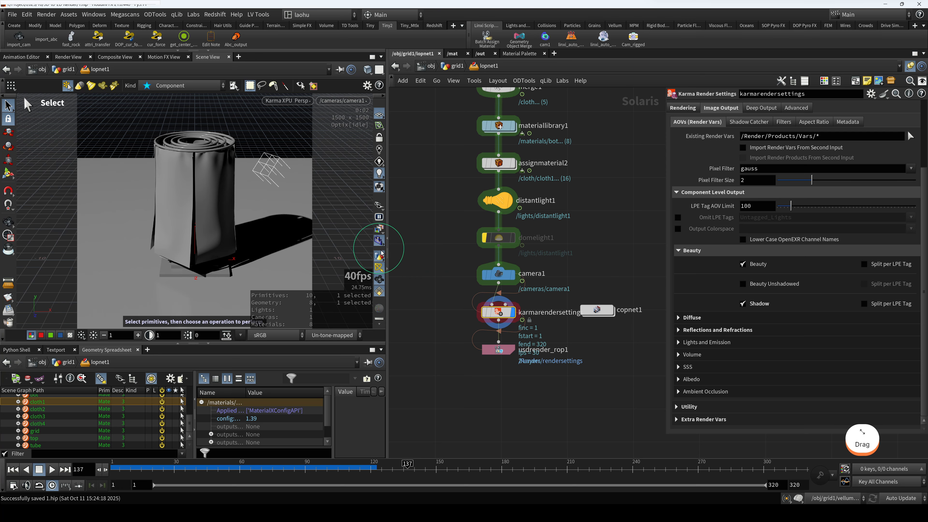
left_click(380, 242)
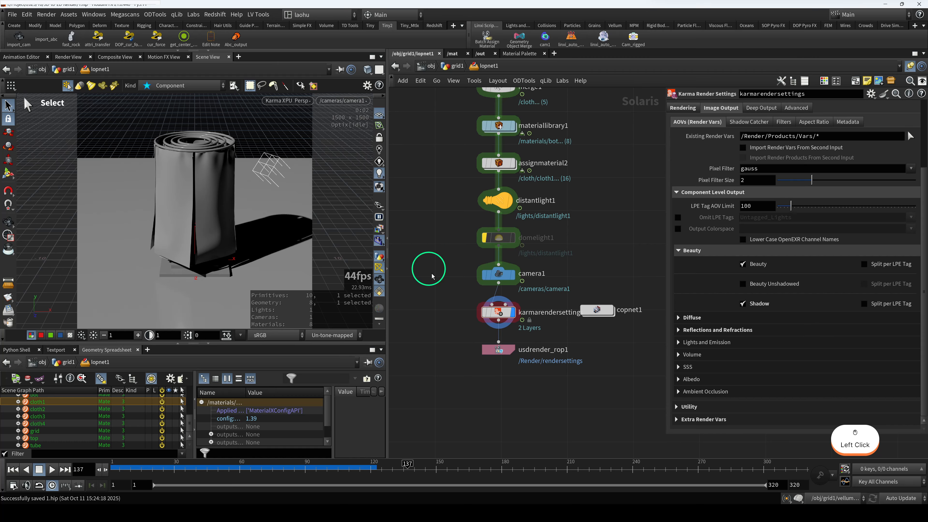
left_click_drag(431, 272, 419, 277)
right_click(378, 242)
left_click(429, 273)
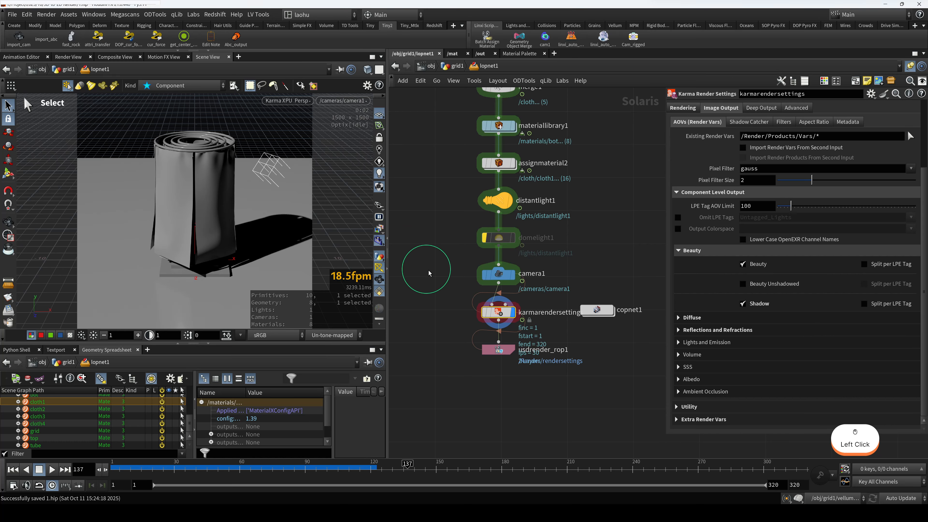
Reopen the copnet1 network and display the final composite at block_end2
double_click(597, 310)
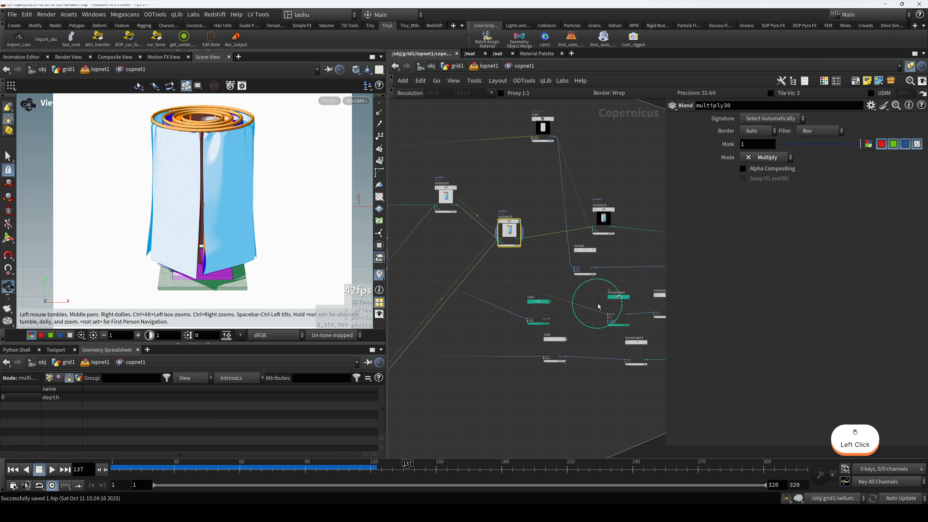
scroll(573, 269, "down", 3)
scroll(573, 269, "down", 2)
scroll(585, 278, "up", 5)
left_click(600, 268)
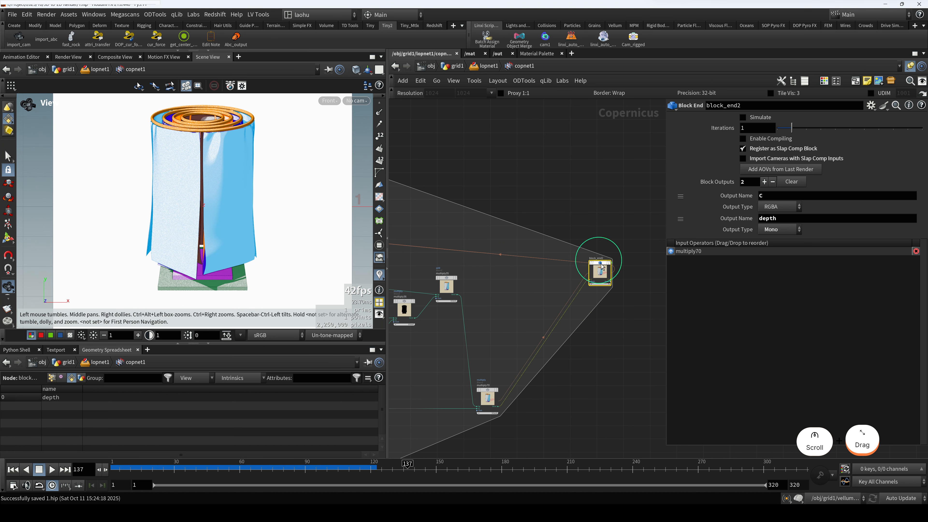
key("r")
scroll(527, 169, "down", 2)
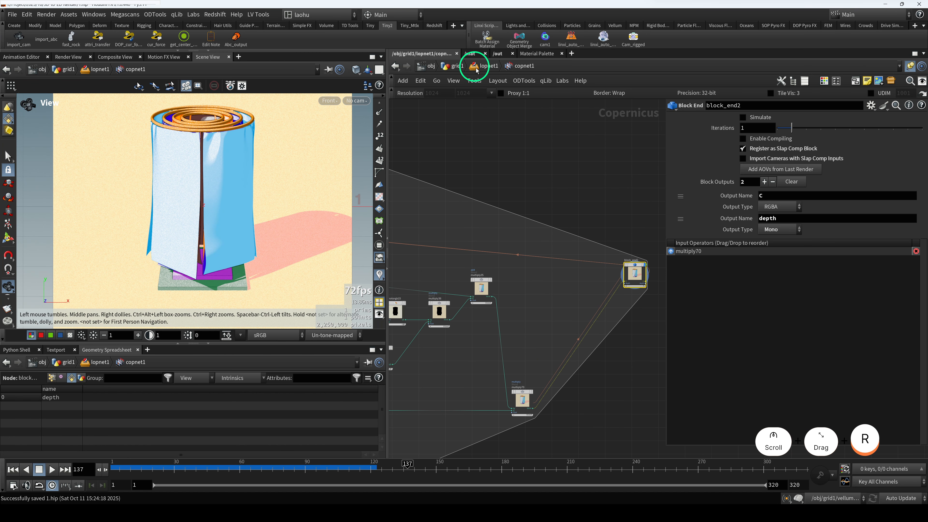
Display the multiply35 Add blend and trace its upstream blends back to multiply30
middle_click_drag(476, 276, 509, 269)
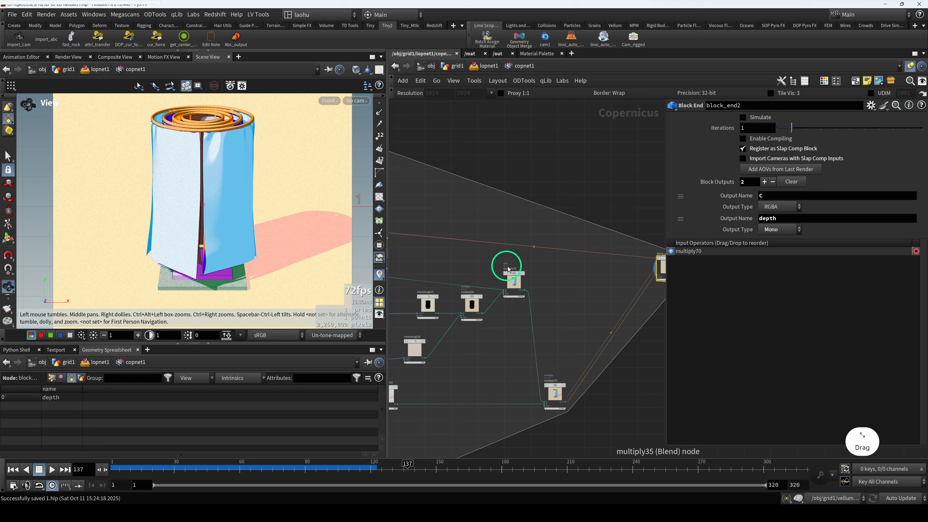
left_click(522, 294)
key("r")
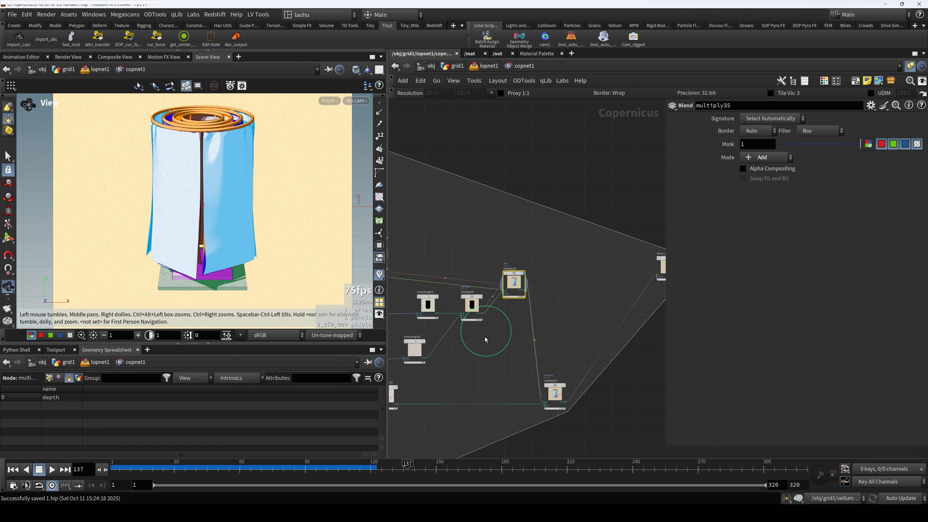
middle_click_drag(456, 308, 526, 308)
left_click(426, 270)
key("r")
middle_click_drag(444, 271, 414, 242)
left_click(430, 295)
key("r")
Wire the multiply30 blend output into block_end2 and return to the lopnet1 network
left_click(432, 294)
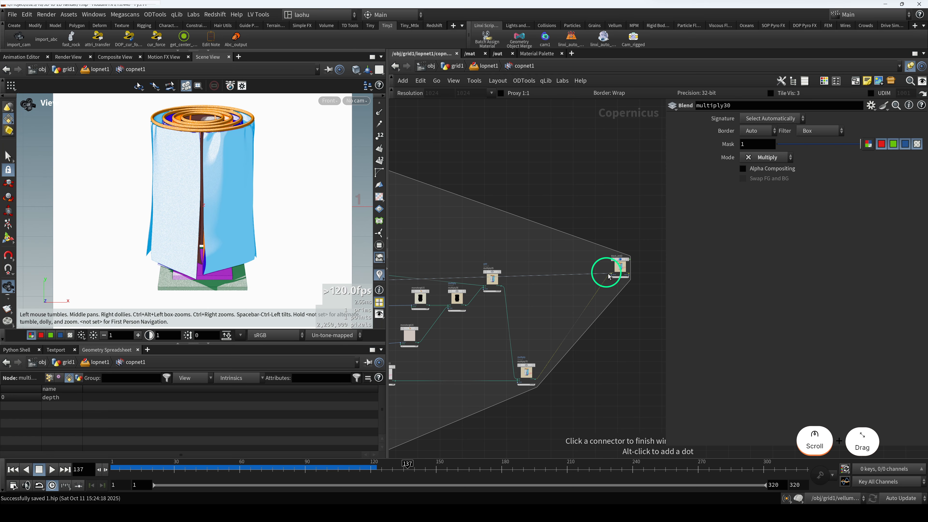
left_click(609, 275)
left_click(483, 69)
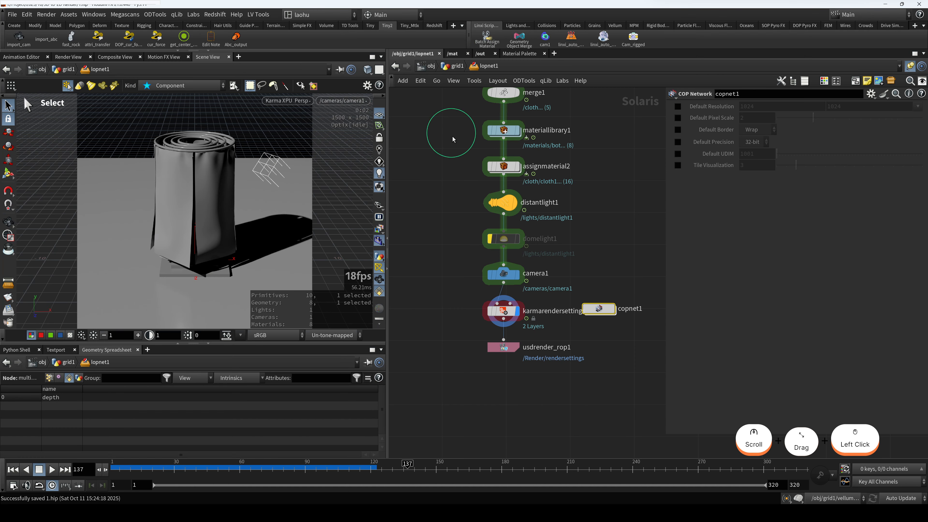
Select the karmarendersettings node, look over the copnet1 network around the multiply30 blend, and return to the lopnet1 network
left_click(476, 303)
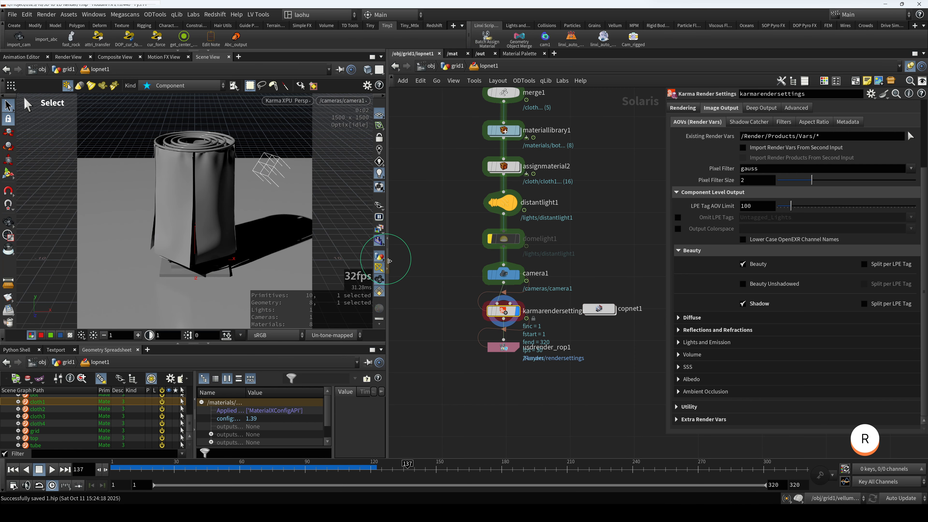
left_click(458, 66)
scroll(551, 268, "down", 3)
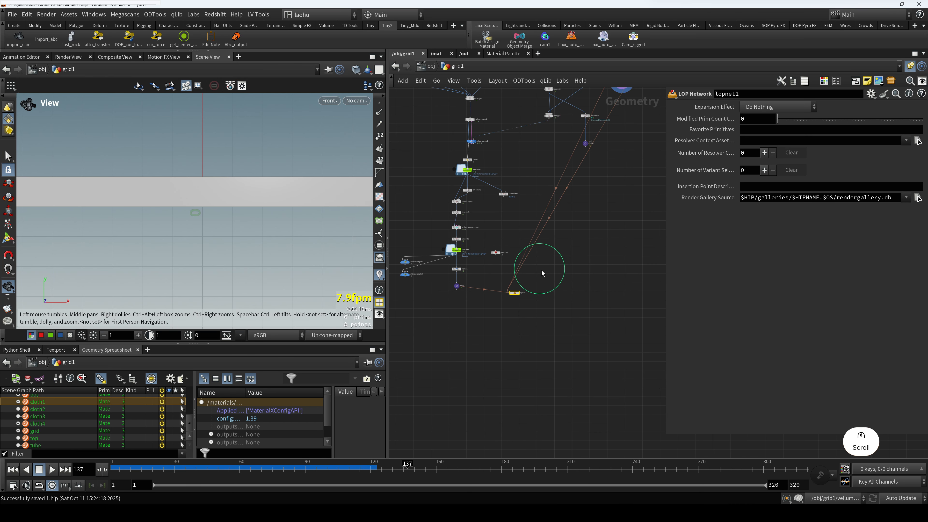
key("2")
scroll(558, 288, "down", 3)
scroll(487, 322, "up", 3)
scroll(591, 332, "up", 2)
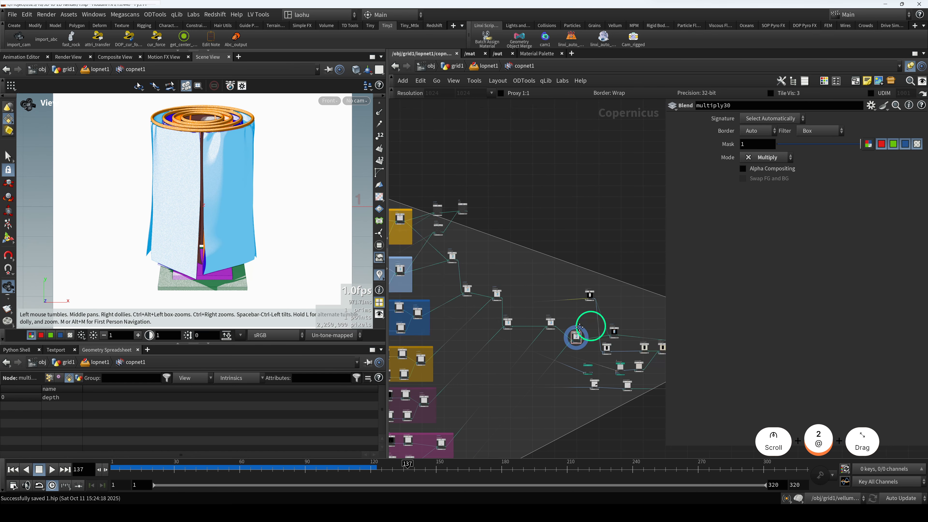
scroll(609, 337, "up", 2)
scroll(609, 337, "up", 3)
left_click(488, 65)
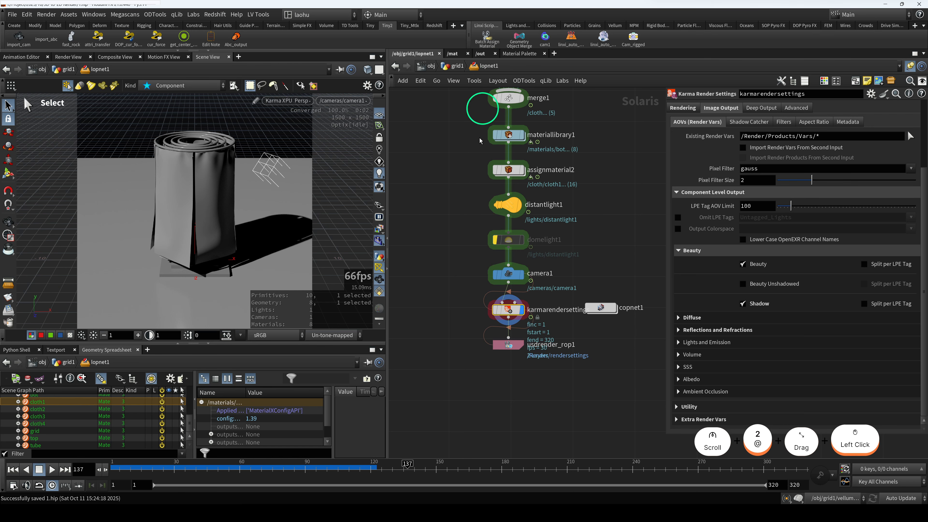
Set the Karma viewport's slap comp to /obj/grid1/lopnet1/copnet1/block_end2 and move the timeline to frame 69
right_click(382, 243)
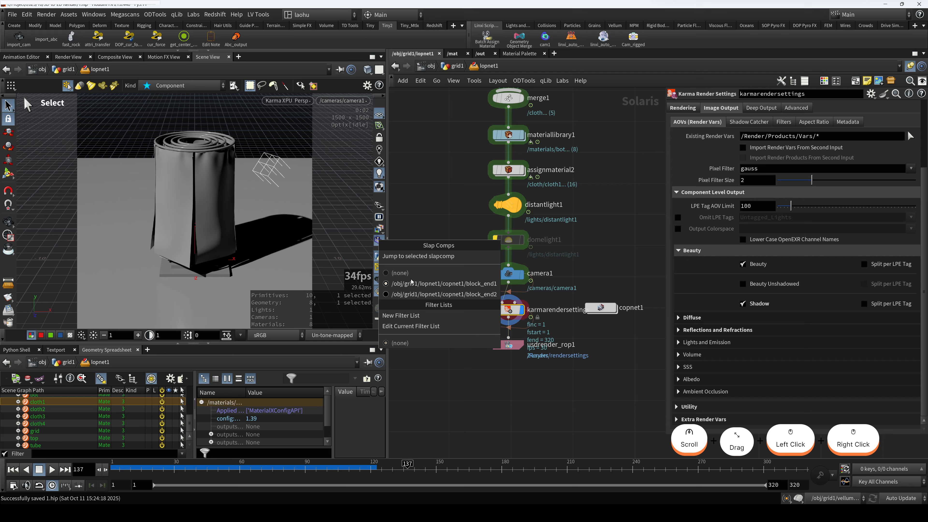
left_click(417, 292)
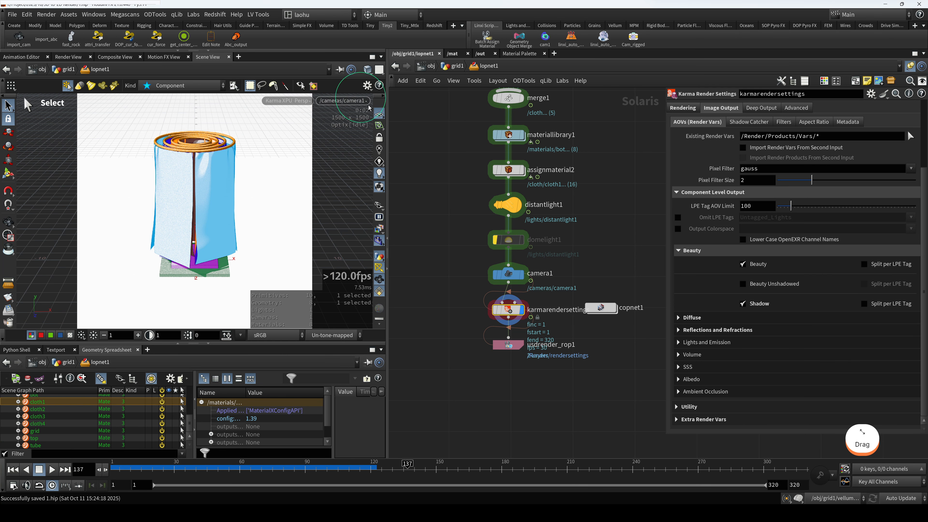
left_click(227, 190)
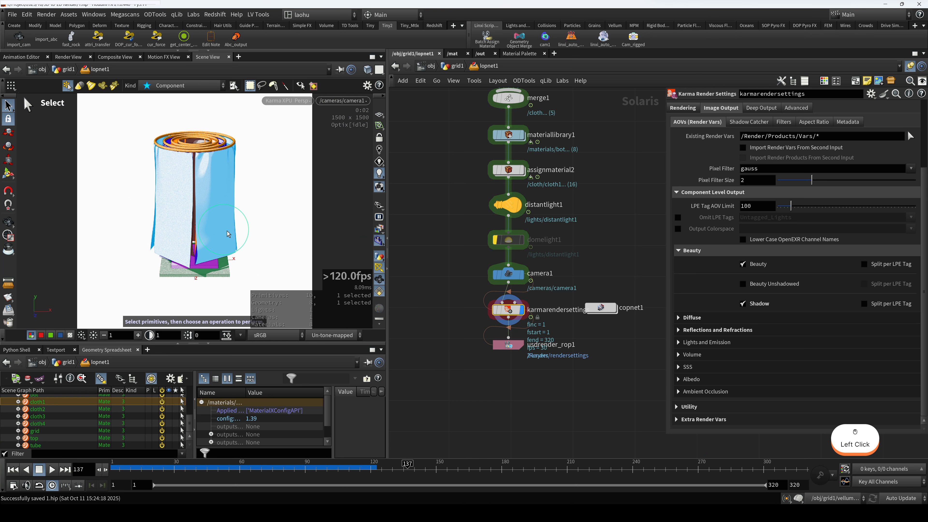
left_click(261, 472)
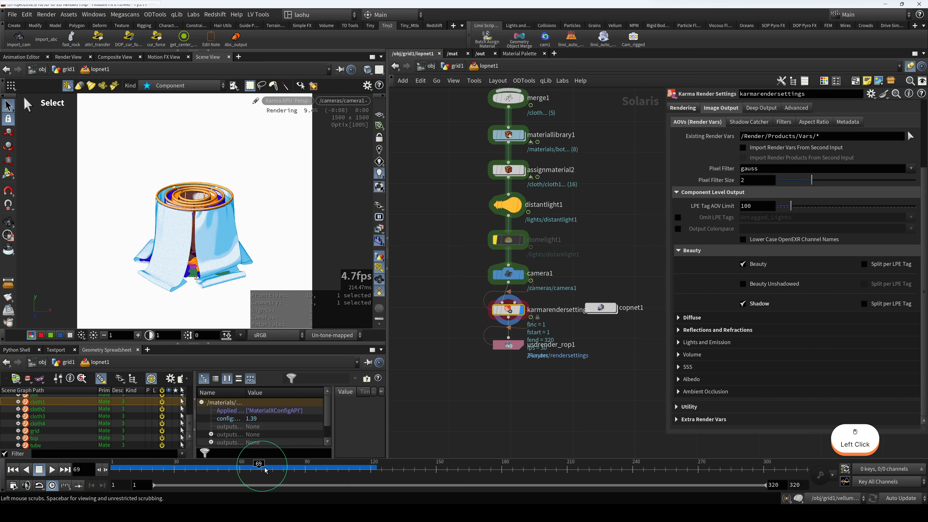
left_click(241, 443)
left_click(190, 277)
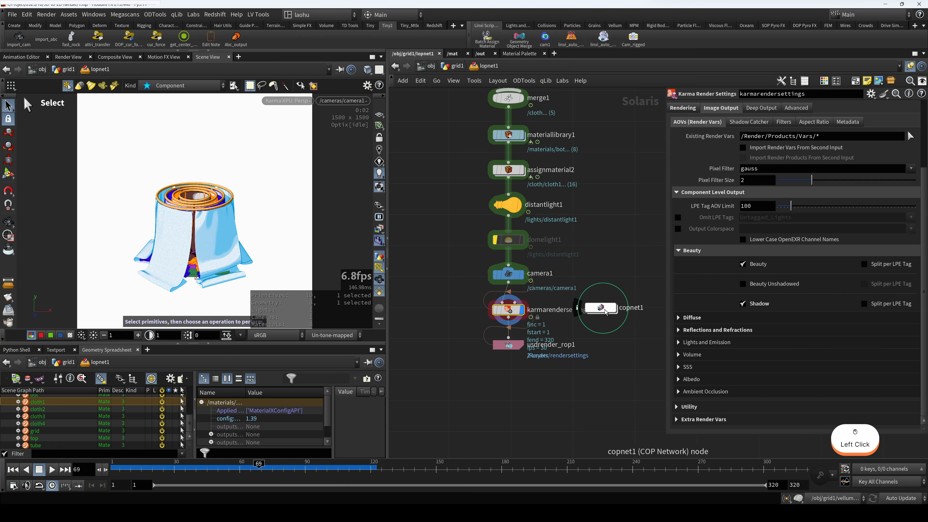
Reopen the copnet1 network and trace back from block_end2 to display the multiply30 blend
left_click(597, 311)
double_click(597, 311)
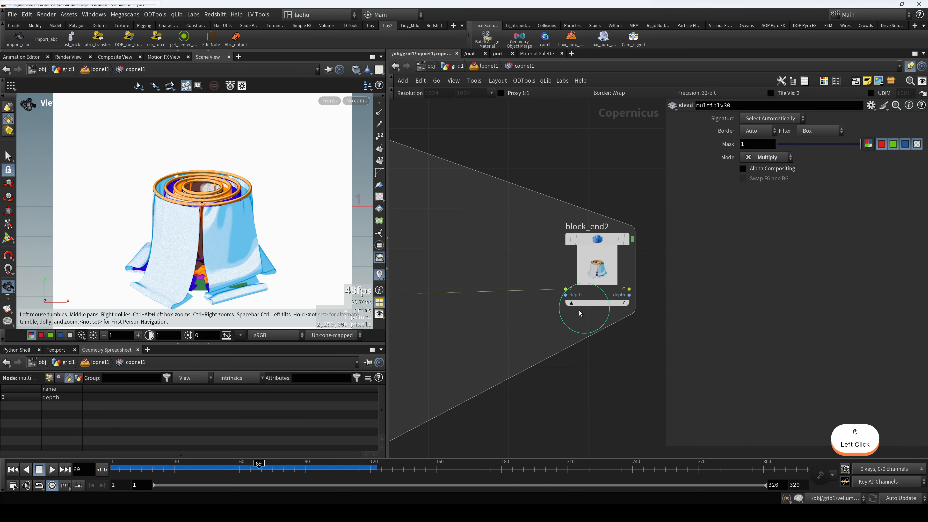
scroll(537, 309, "down", 6)
middle_click_drag(409, 289, 598, 231)
middle_click_drag(525, 230, 566, 228)
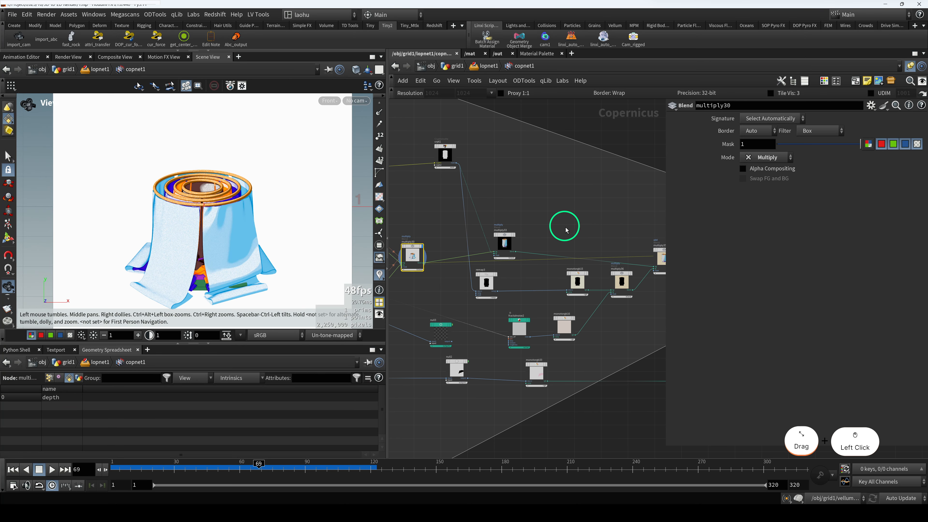
scroll(519, 231, "up", 4)
middle_click_drag(454, 247, 527, 249)
key("r")
left_click(453, 287)
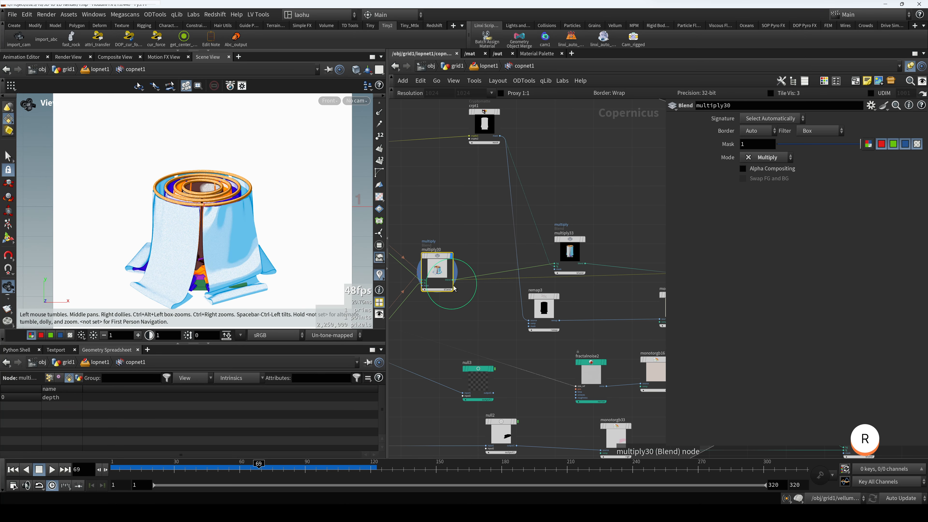
Examine the multiply30 composite in the viewport and display the multiply33 Multiply blend
left_click(295, 269)
scroll(280, 259, "down", 4)
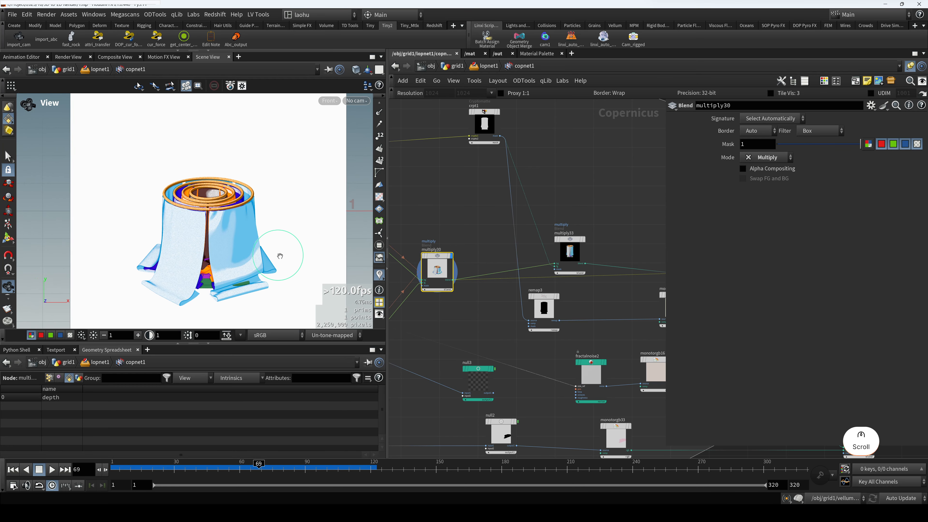
left_click_drag(282, 254, 268, 233)
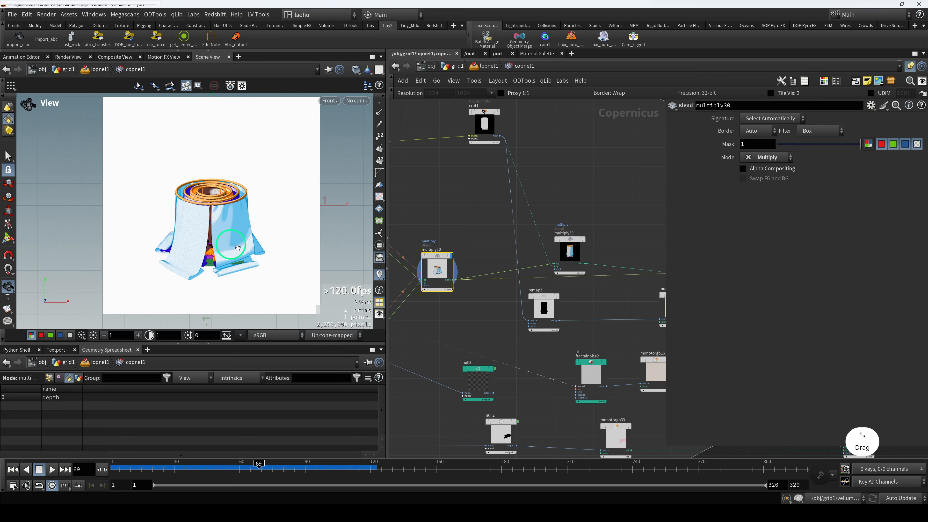
scroll(237, 255, "up", 4)
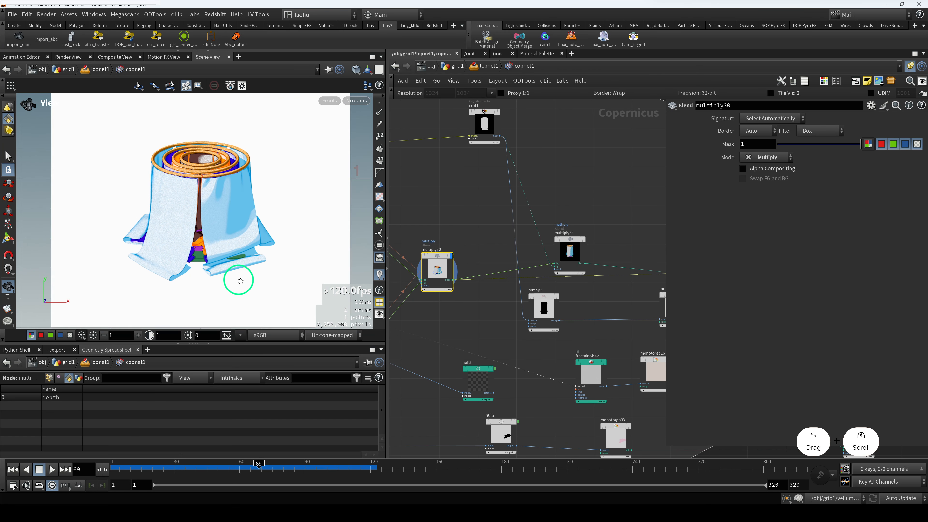
left_click_drag(234, 263, 255, 255)
scroll(273, 253, "down", 2)
mouse_move(567, 209)
left_mouse_down()
mouse_move(493, 204)
mouse_move(557, 201)
left_mouse_up()
left_click(567, 245)
left_click_drag(481, 172, 497, 199)
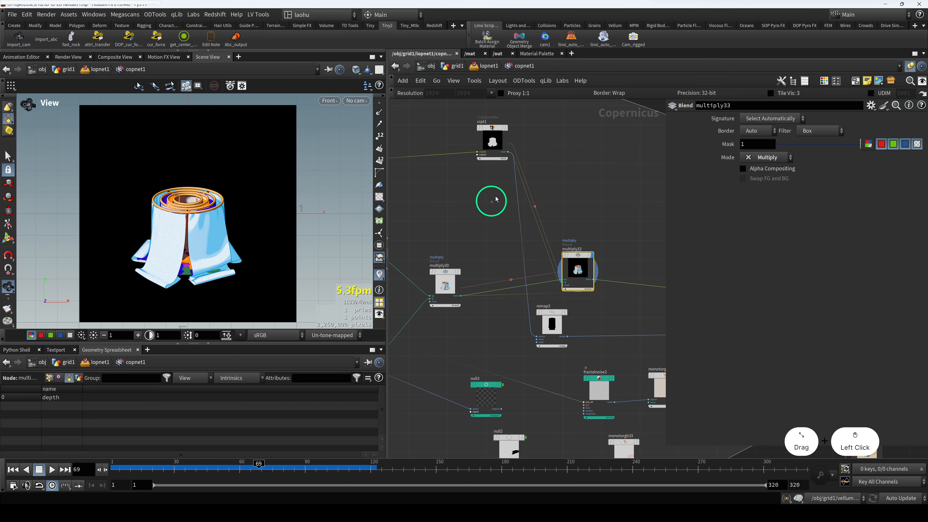
Compare the Cryptomatte mask feeding multiply33, the multiply30 composite and the masked multiply33 blend
left_click(488, 147)
key("r")
left_click(445, 284)
key("r")
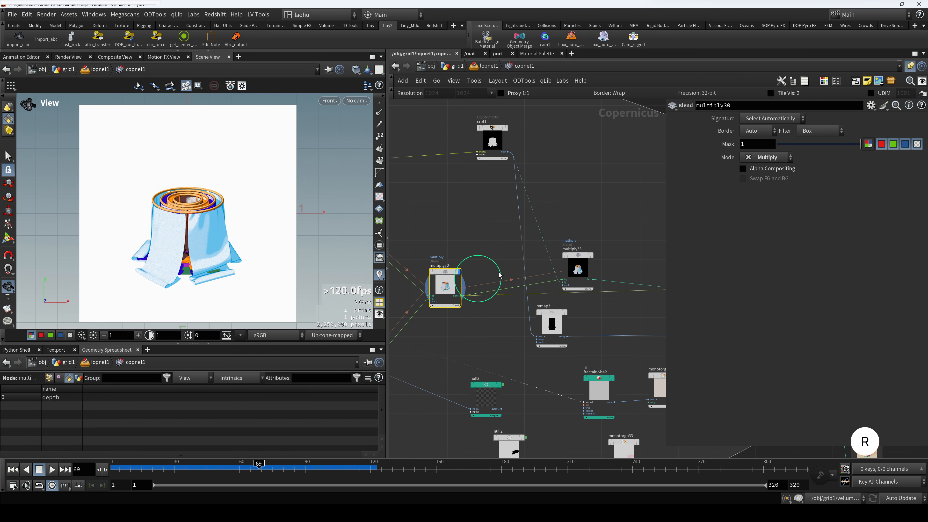
left_click(581, 276)
key("r")
middle_click_drag(566, 258, 527, 225)
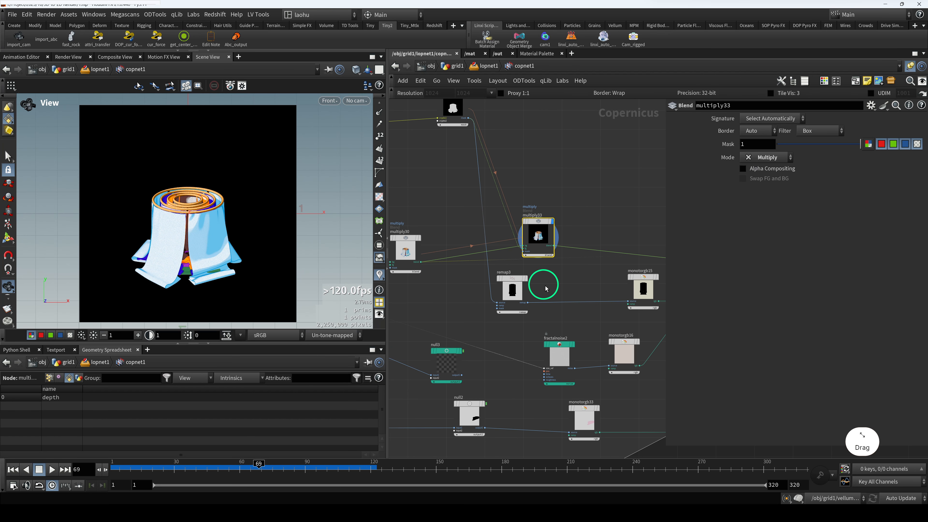
Undo the last node connection and display the inverted mask from the remap3 node
middle_click_drag(559, 286, 511, 265)
middle_click_drag(421, 156, 434, 175)
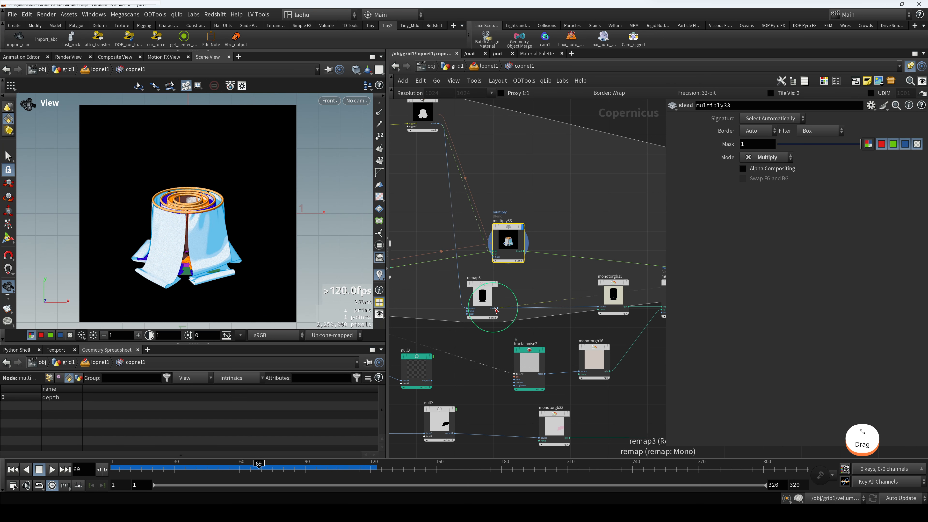
key("ctrl+z")
left_click(482, 309)
key("r")
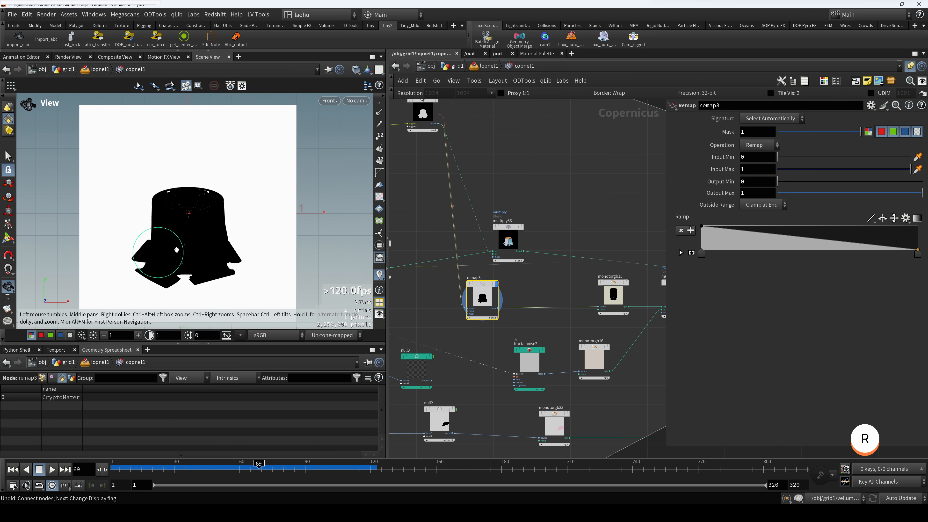
scroll(250, 242, "down", 2)
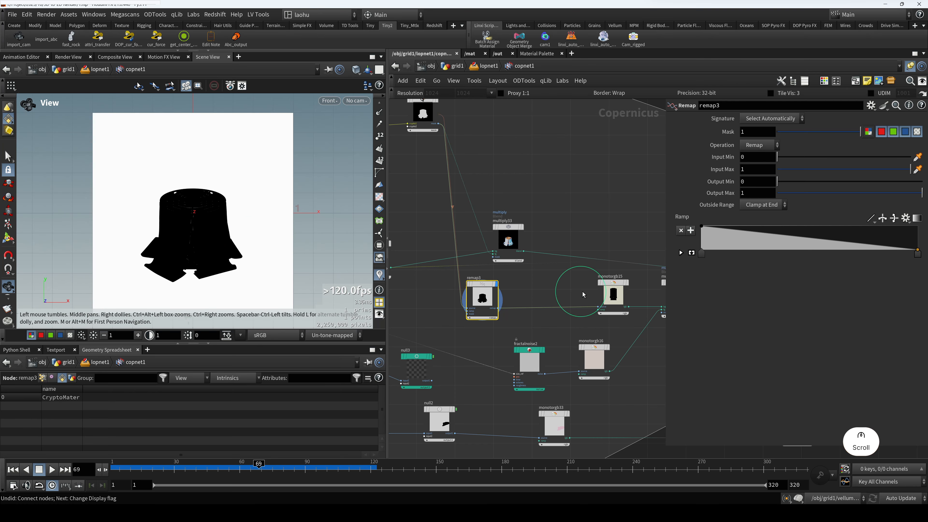
Display the monotorgb15 background color and the multiply36 blend that multiplies it with monotorgb16
middle_click_drag(582, 292, 516, 283)
left_click_drag(509, 268, 563, 284)
key("r")
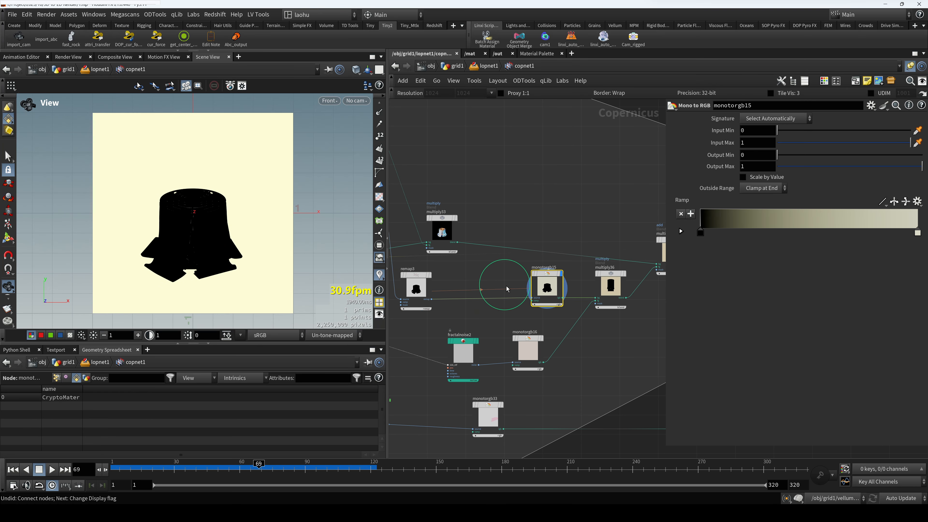
middle_click_drag(555, 291, 510, 283)
left_click_drag(551, 308, 568, 272)
key("r")
middle_click_drag(434, 345, 468, 326)
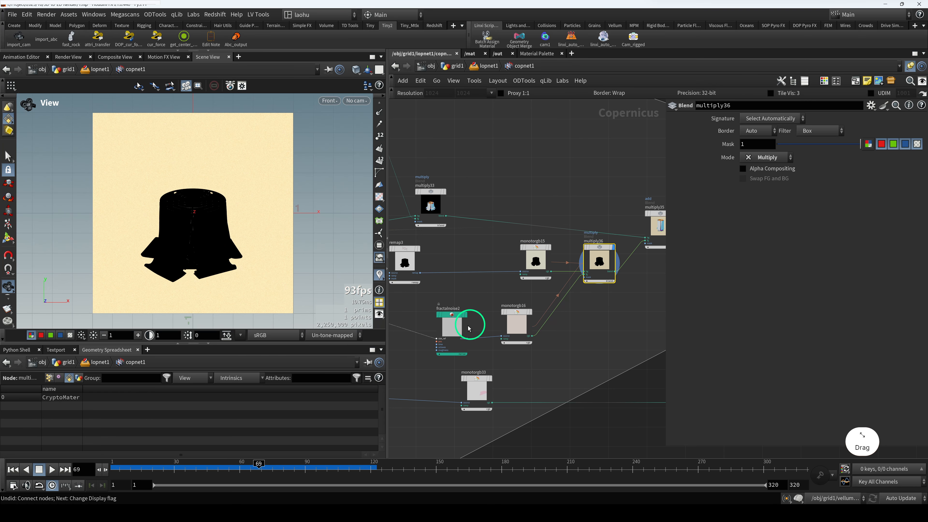
Review the fractalnoise2 settings behind the paper texture and display the multiply35 Add blend
scroll(462, 322, "up", 2)
left_click_drag(449, 311, 462, 323)
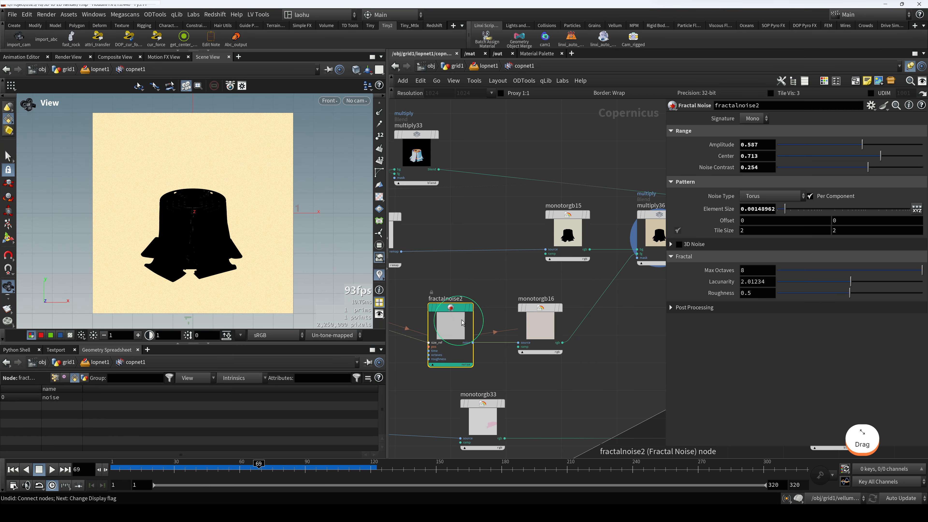
middle_click_drag(626, 293, 516, 311)
left_click_drag(547, 293, 551, 266)
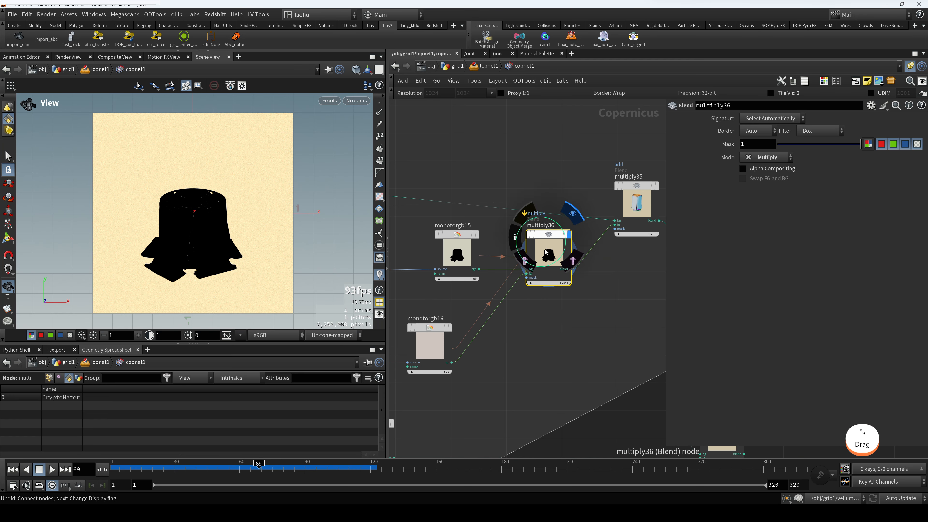
middle_click_drag(600, 289, 532, 307)
left_click_drag(527, 190, 558, 221)
key("r")
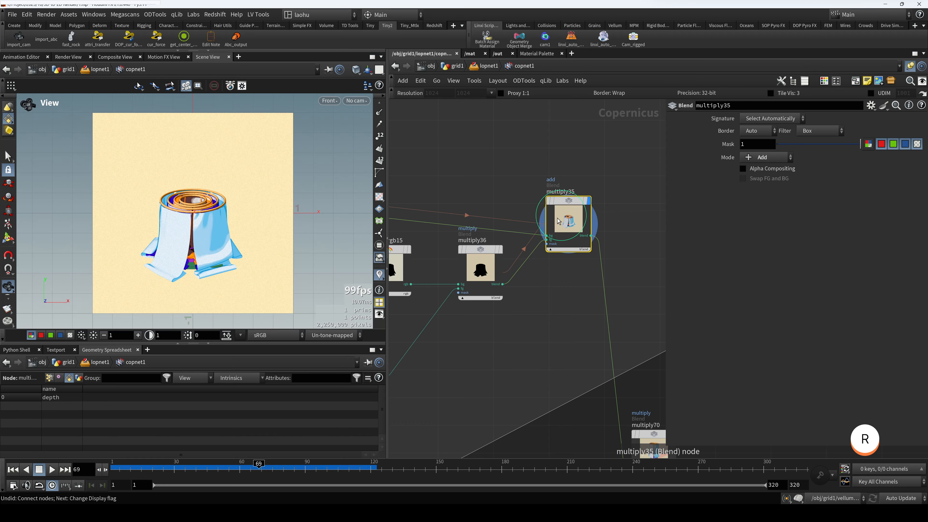
Examine the multiply35 composite of the cloth over the textured background and its place in the network
scroll(254, 228, "down", 3)
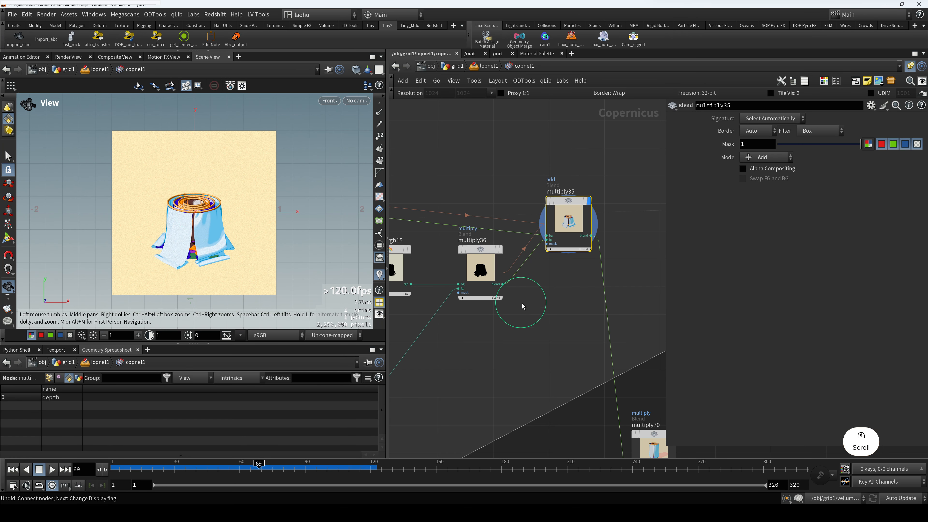
scroll(515, 312, "down", 3)
middle_click_drag(488, 320, 458, 307)
scroll(539, 272, "up", 1)
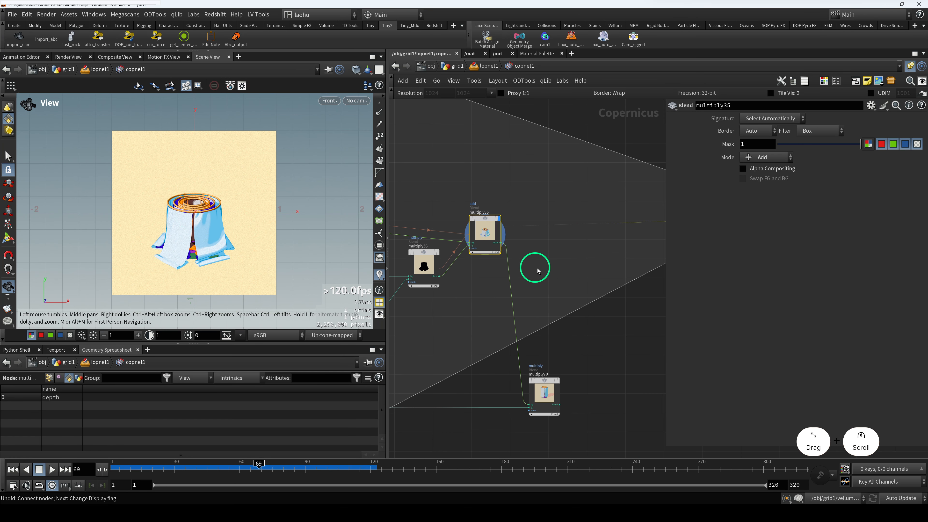
scroll(540, 270, "down", 3)
middle_click_drag(521, 275, 570, 269)
scroll(200, 260, "up", 5)
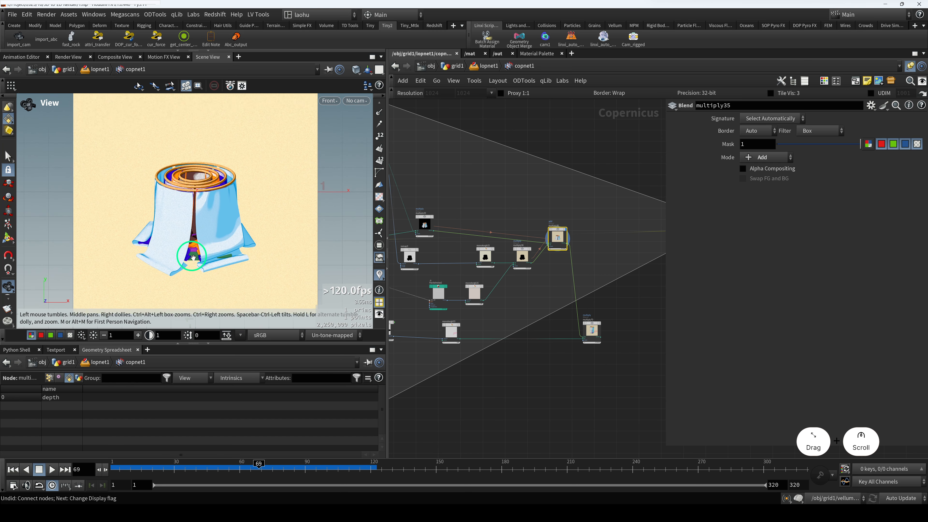
middle_click_drag(200, 260, 237, 253)
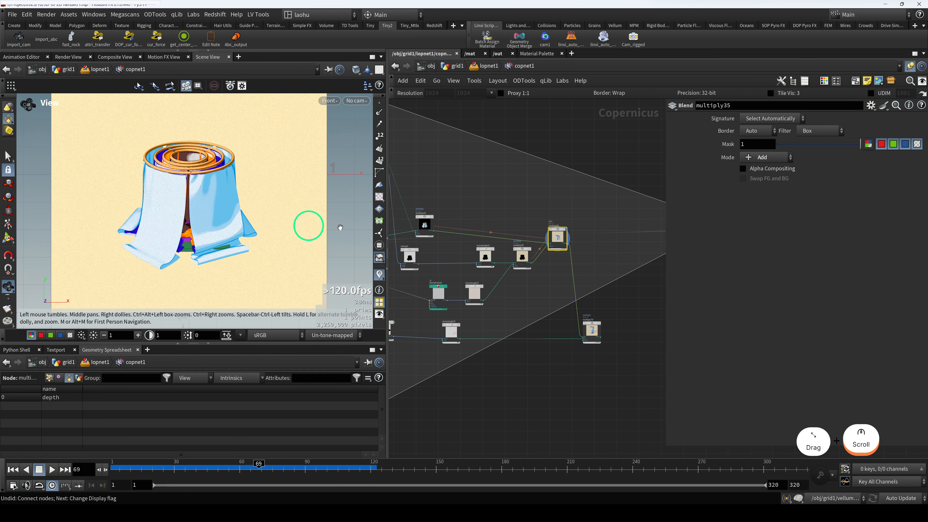
Trace the network back to the mask nodes and display the grid Cryptomatte for /materials/grid
scroll(494, 279, "down", 3)
middle_click_drag(524, 339, 674, 325)
middle_click_drag(508, 325, 573, 321)
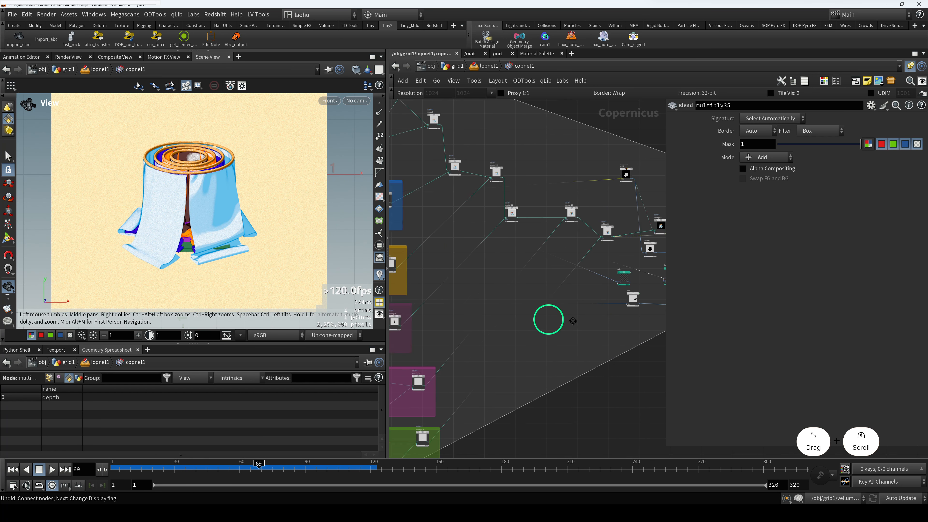
scroll(519, 301, "up", 4)
middle_click_drag(519, 296, 677, 290)
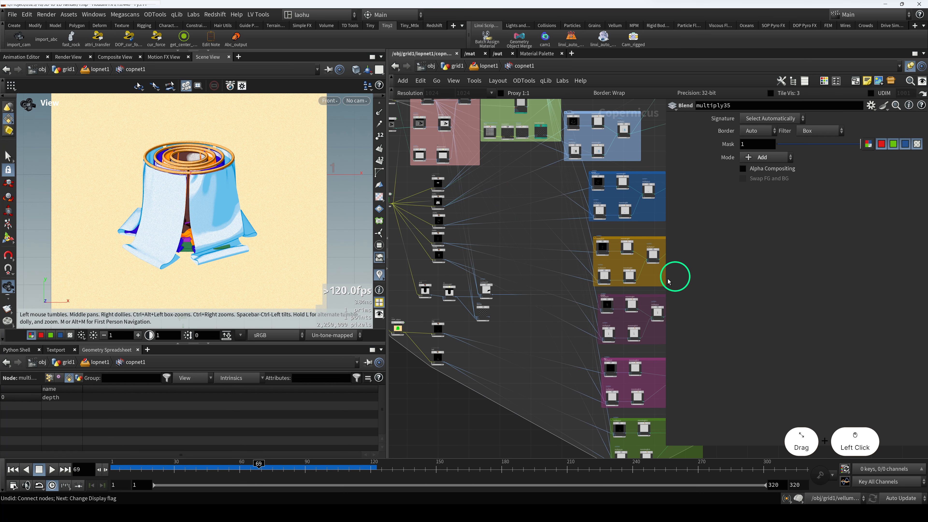
middle_click_drag(418, 306, 435, 304)
scroll(434, 306, "up", 2)
left_click_drag(441, 308, 461, 274)
key("r")
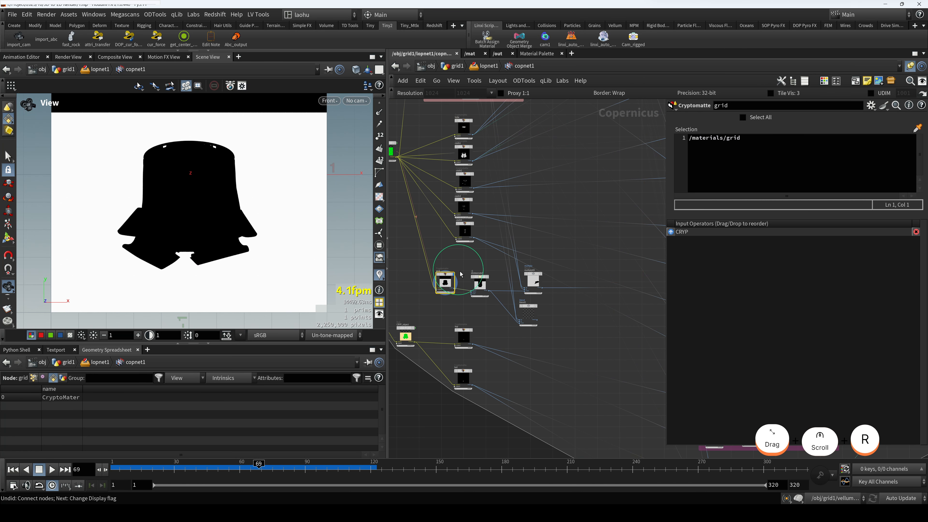
Display the CRYP null that supplies the Cryptomatte data and compare it with the grid Cryptomatte mask
middle_click_drag(400, 233, 415, 263)
left_click_drag(416, 175, 409, 166)
left_click(410, 172)
middle_click_drag(414, 238, 471, 261)
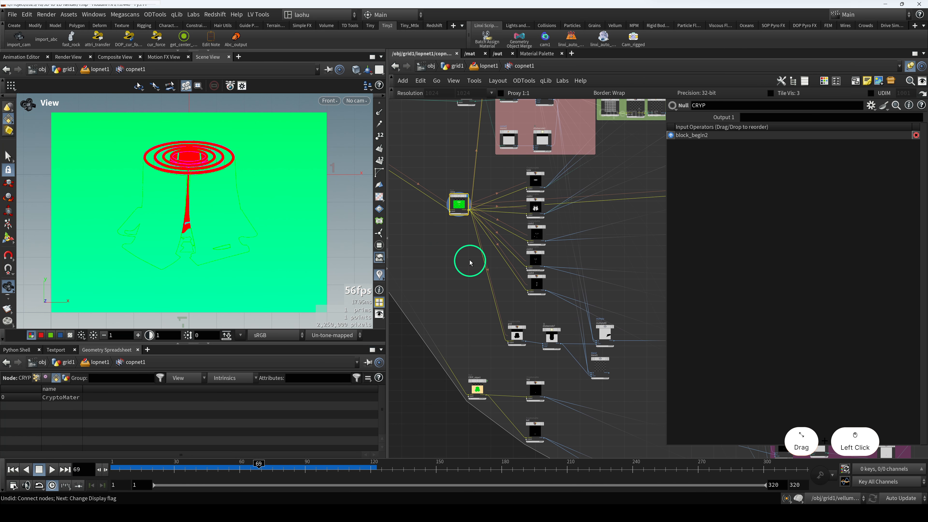
left_click_drag(509, 344, 519, 347)
key("r")
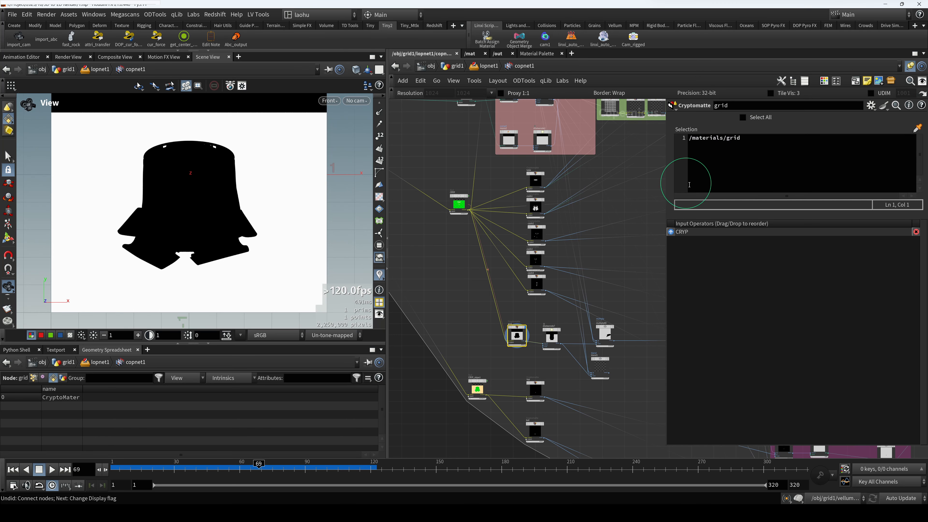
Display the dilateerode7 grid mask and the multiply69 Multiply blend that it feeds
left_click(552, 334)
key("r")
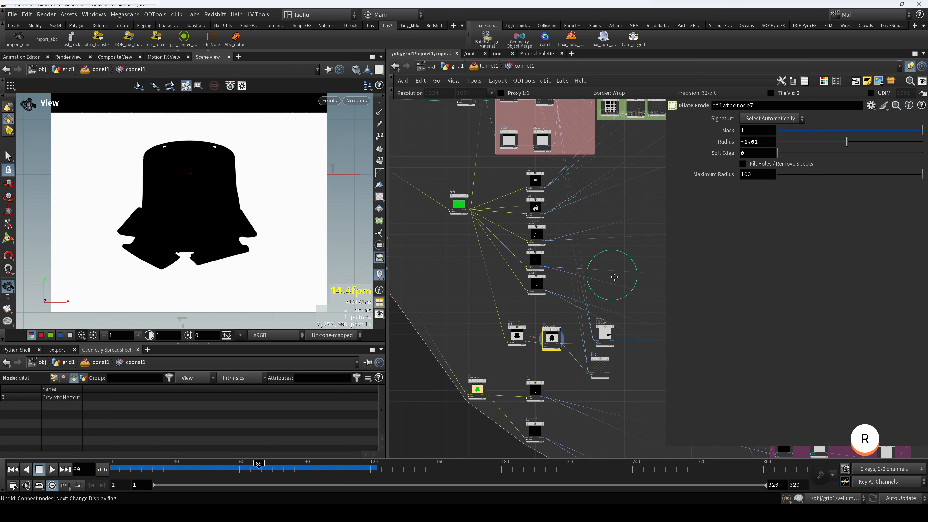
scroll(528, 323, "up", 3)
middle_click_drag(607, 269, 527, 279)
left_click(544, 291)
key("r")
scroll(533, 256, "down", 3)
scroll(491, 183, "up", 5)
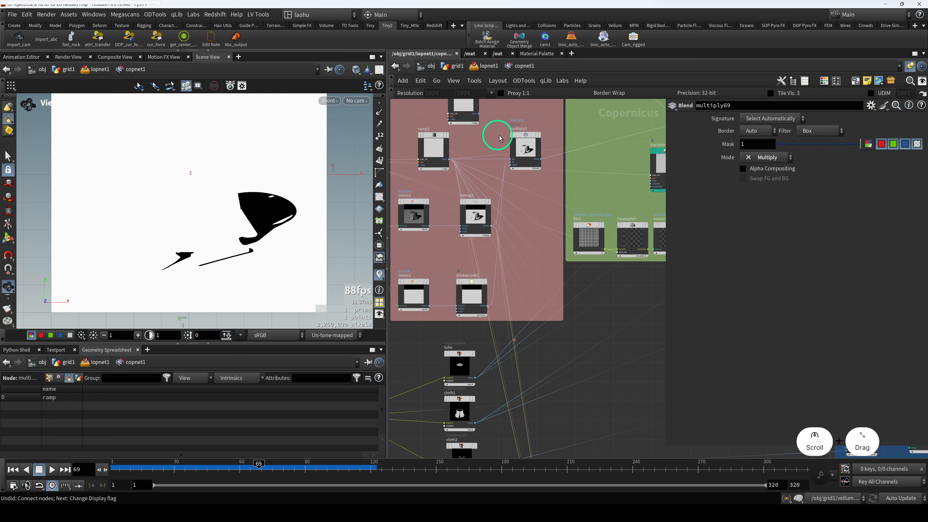
Display the multiply1 shading blend and examine the remap1 settings in the red shading group
left_click(526, 150)
key("r")
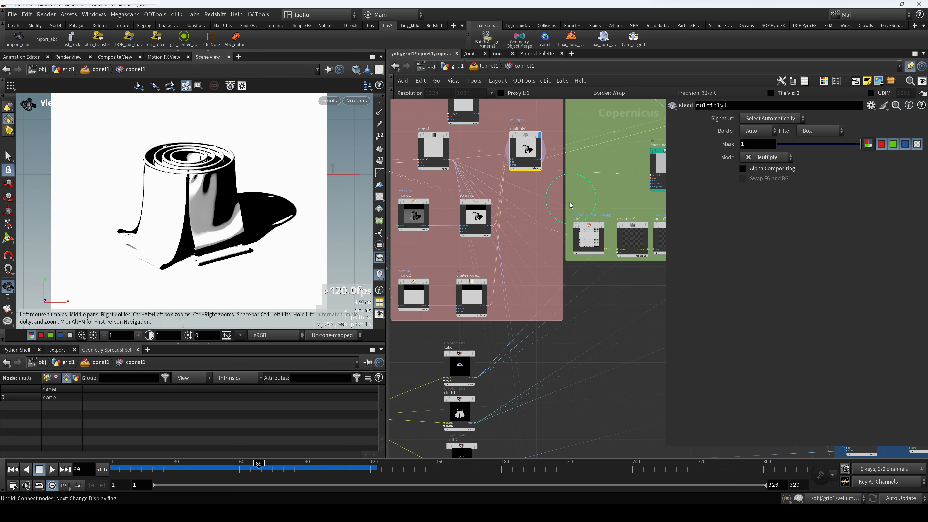
scroll(571, 203, "down", 4)
middle_click_drag(589, 257, 555, 314)
scroll(547, 407, "up", 3)
left_click(550, 407)
key("r")
left_click(466, 177)
key("r")
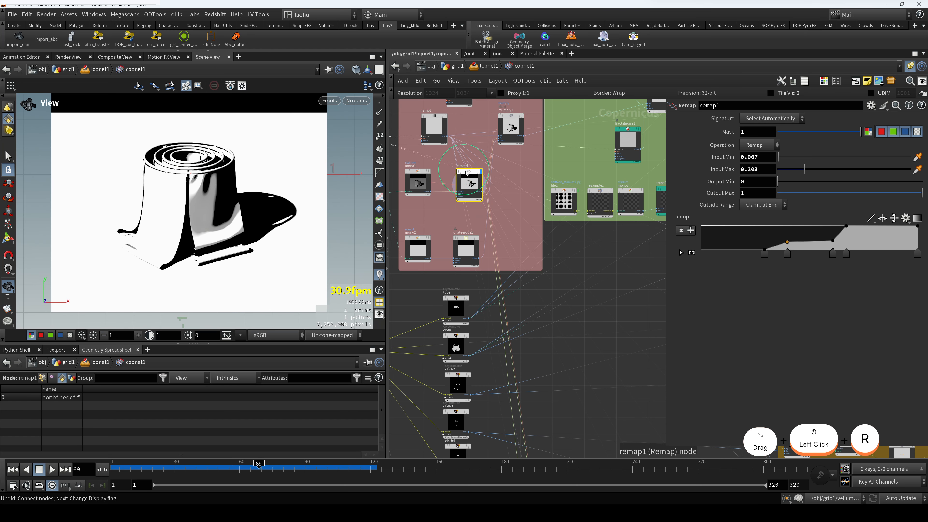
Trace multiply69 through null2 and display the pink-tinted shadow from the monotorgb33 ramp
scroll(523, 292, "down", 3)
scroll(525, 306, "up", 3)
left_click(515, 315)
key("r")
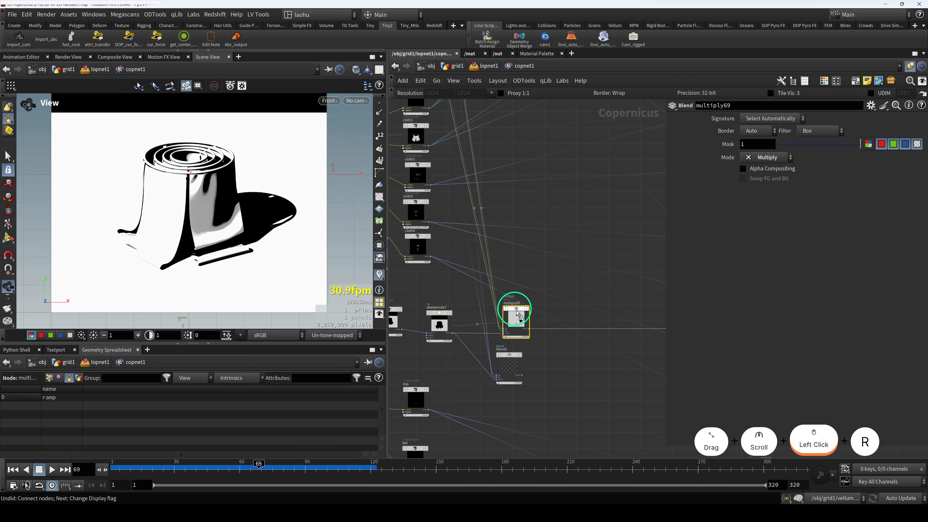
scroll(535, 333, "down", 5)
middle_click_drag(628, 361, 415, 338)
scroll(522, 310, "up", 4)
left_click_drag(463, 327, 447, 292)
key("r")
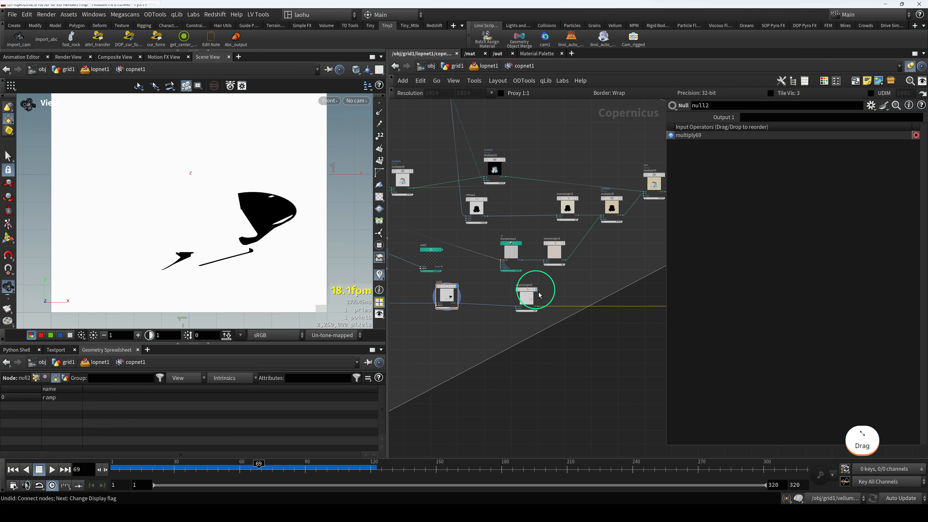
left_click(525, 289)
key("r")
middle_click_drag(553, 326, 578, 346)
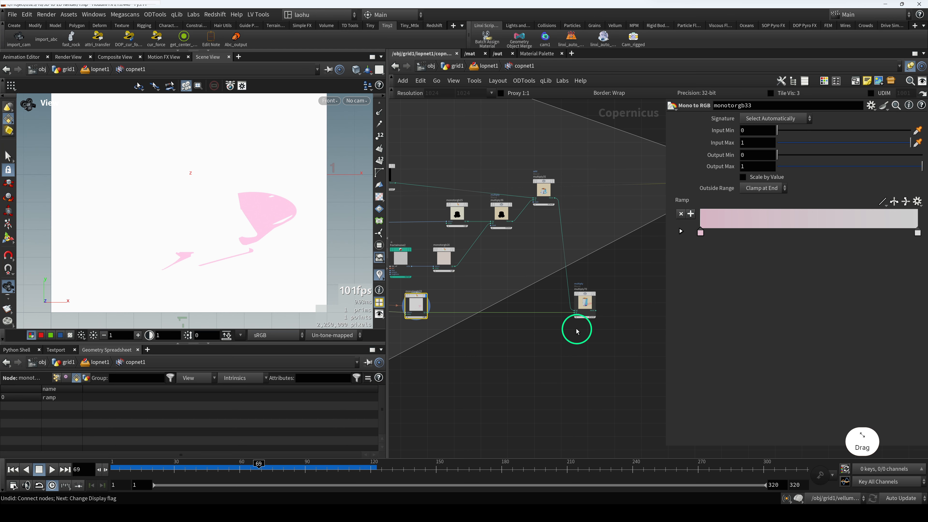
Compare the multiply35 composite without the cast shadow against the multiply70 Multiply blend with it
middle_click_drag(528, 250, 568, 242)
scroll(460, 292, "up", 3)
scroll(285, 254, "up", 3)
left_click(605, 147)
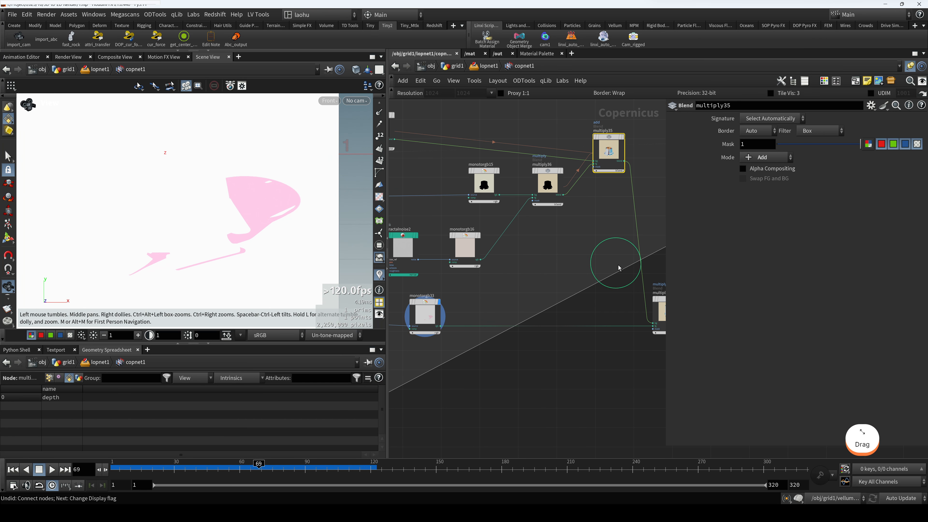
middle_click_drag(611, 266, 566, 263)
key("r")
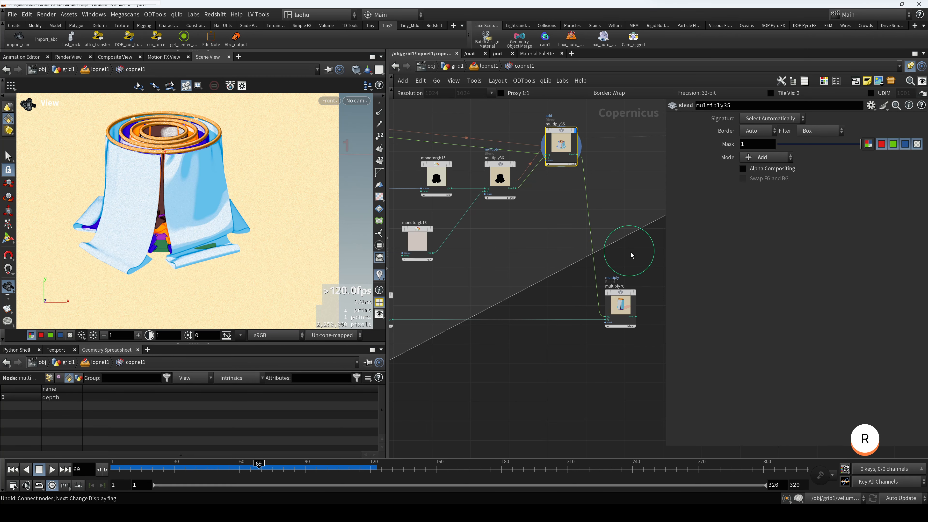
left_click(620, 305)
key("r")
scroll(293, 220, "up", 3)
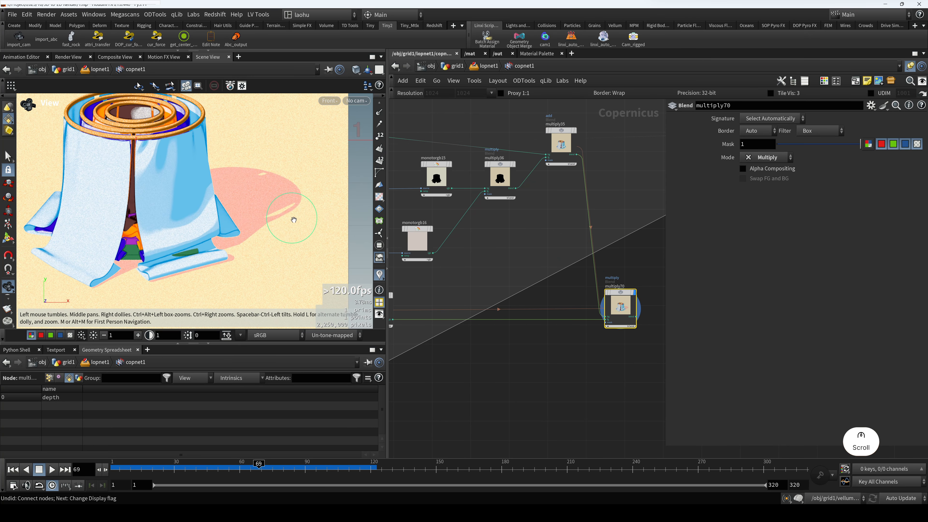
middle_click_drag(553, 224, 562, 222)
left_click(565, 132)
key("r")
Display the monotorgb33 shadow colour again and examine its multiplied result in multiply70
middle_click_drag(471, 257, 582, 258)
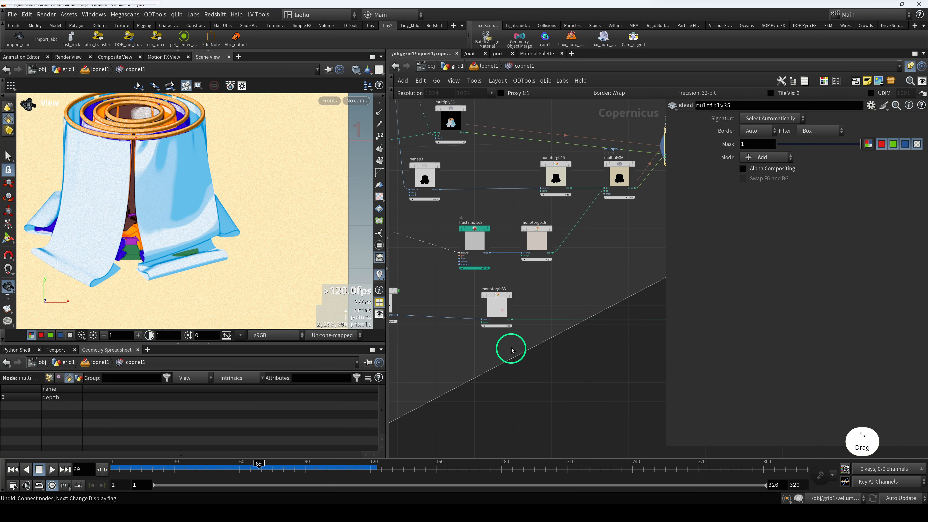
left_click_drag(513, 351, 487, 299)
key("r")
scroll(256, 219, "up", 4)
middle_click_drag(633, 276, 548, 315)
left_click(605, 310)
key("r")
Connect the multiply70 output to block_end2 and display the block end node
scroll(246, 223, "down", 4)
scroll(592, 292, "down", 4)
left_click_drag(532, 330, 585, 244)
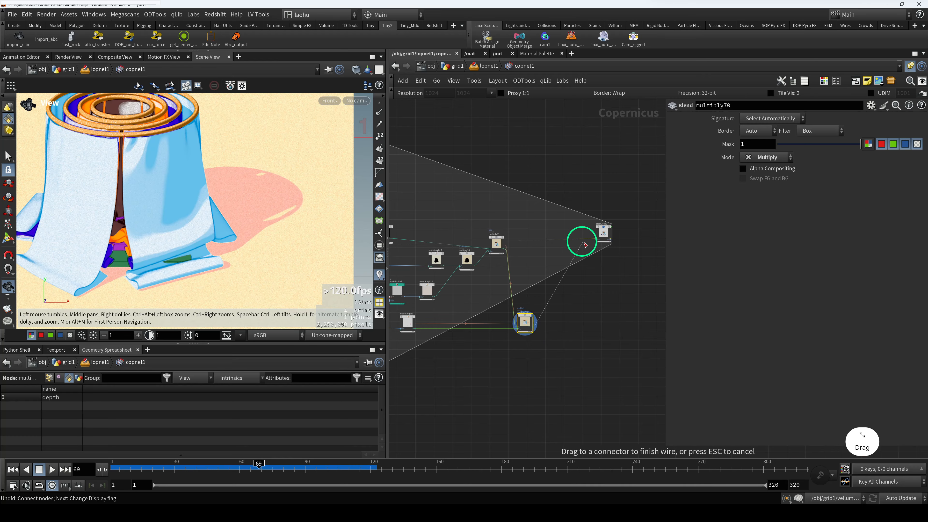
left_click(594, 239)
key("r")
Scrub the animation across several frames to check the block_end2 composite, ending at frame 37
scroll(215, 224, "down", 5)
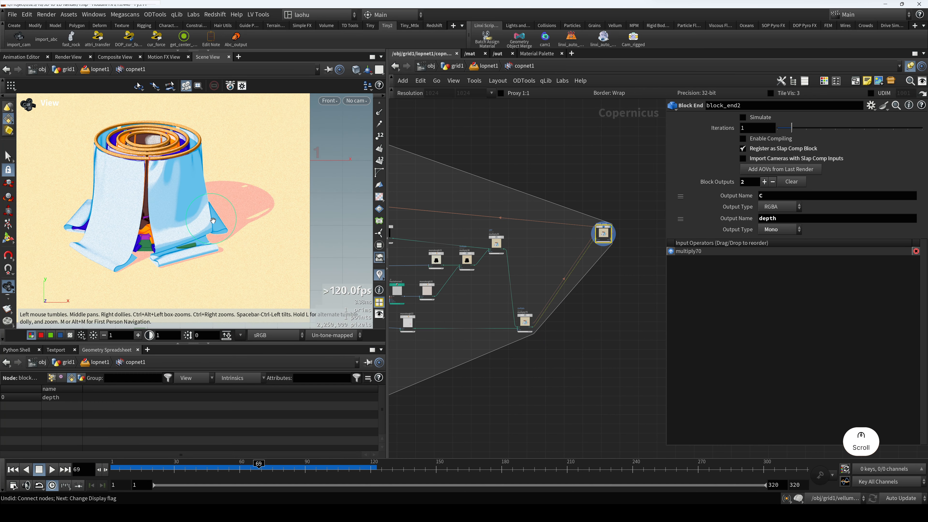
scroll(215, 225, "down", 2)
left_click_drag(248, 467, 255, 476)
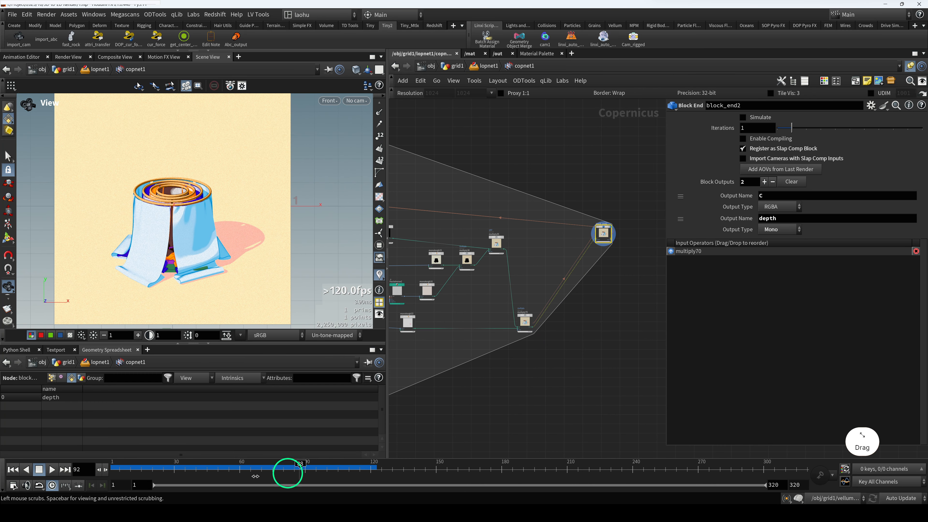
left_click_drag(183, 470, 332, 471)
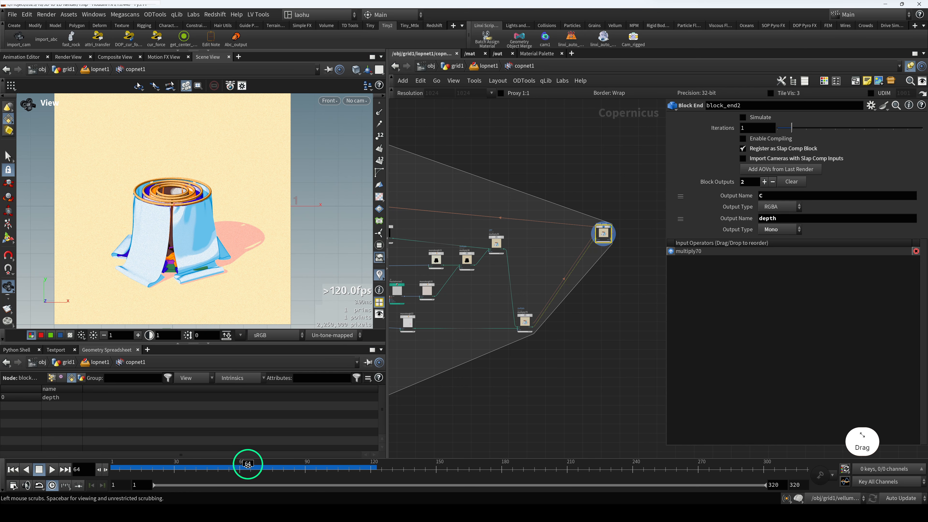
left_click_drag(248, 464, 189, 464)
Return to lopnet1, select karmarendersettings and check the Karma slap comp at frames 116 and 194
left_click(485, 66)
left_click(509, 310)
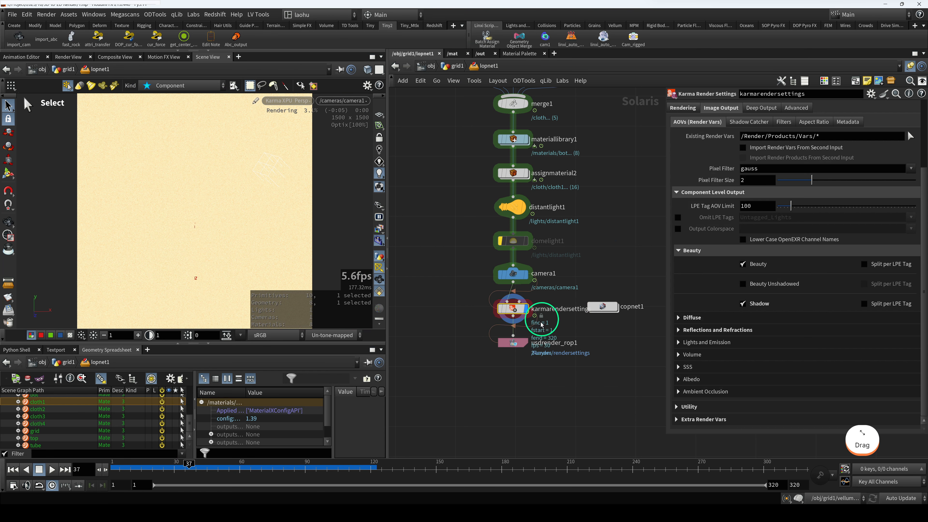
left_click_drag(255, 469, 362, 467)
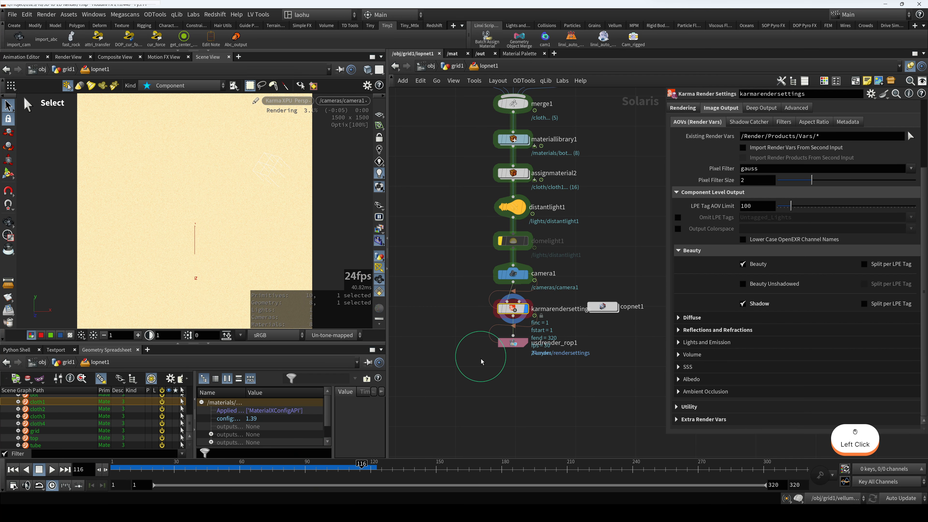
left_click_drag(516, 467, 532, 467)
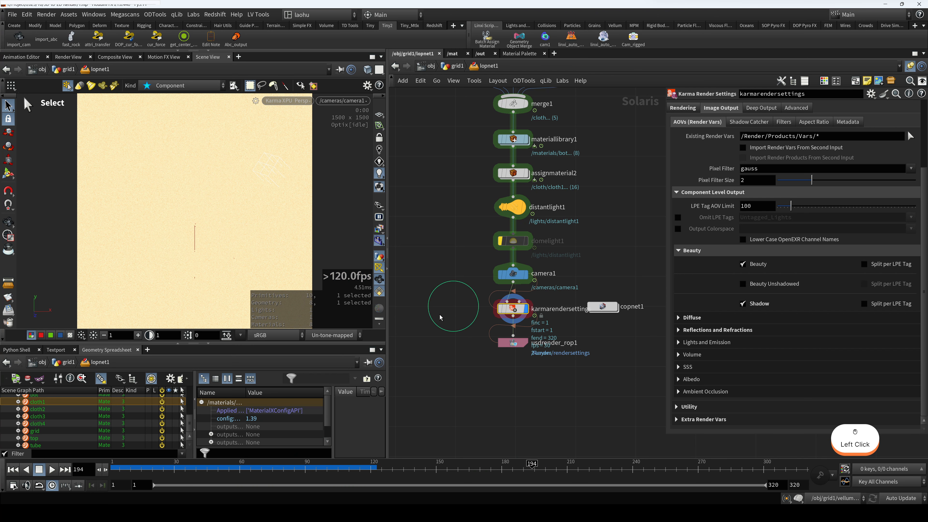
Reopen copnet1 and review the whole compositing network from the colour groups to block_end2
double_click(602, 306)
scroll(578, 314, "down", 2)
middle_click_drag(531, 353, 577, 349)
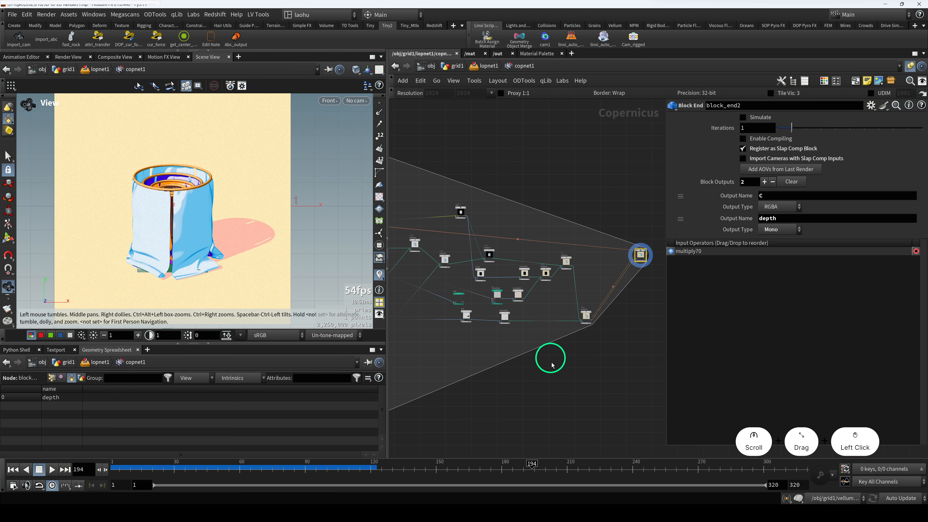
middle_click_drag(530, 376, 557, 366)
left_click_drag(666, 448, 694, 400)
scroll(615, 380, "up", 2)
middle_click_drag(569, 400, 624, 340)
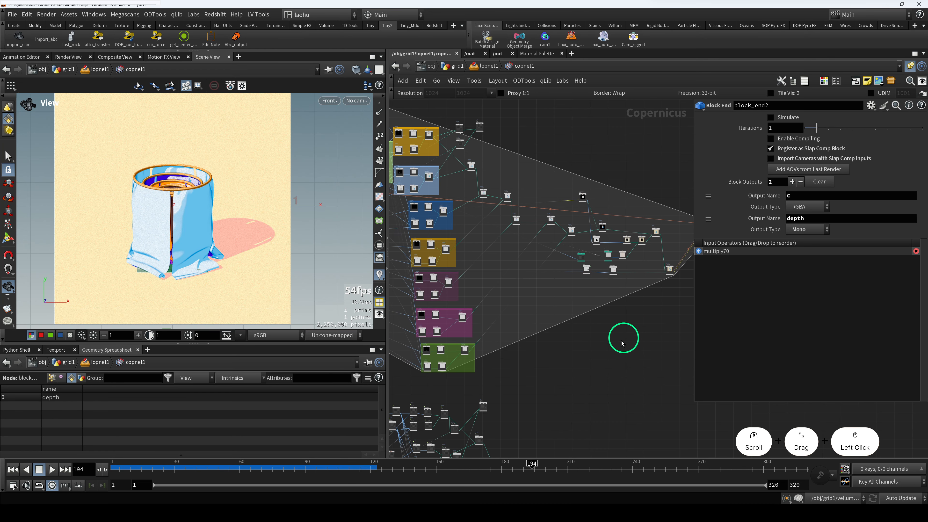
middle_click_drag(566, 361, 593, 339)
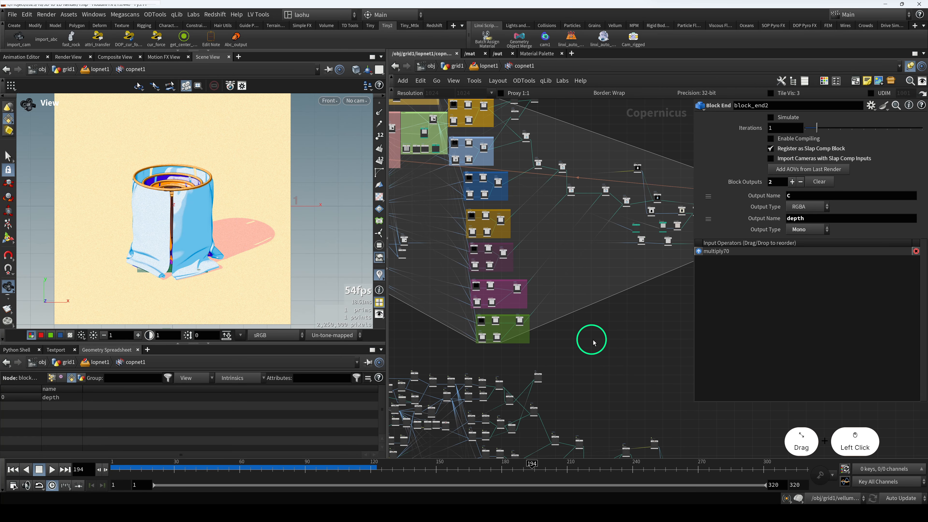
Set the timeline to frame 127 and display the Karma slap comp in lopnet1 with karmarendersettings selected
left_click_drag(395, 469, 388, 468)
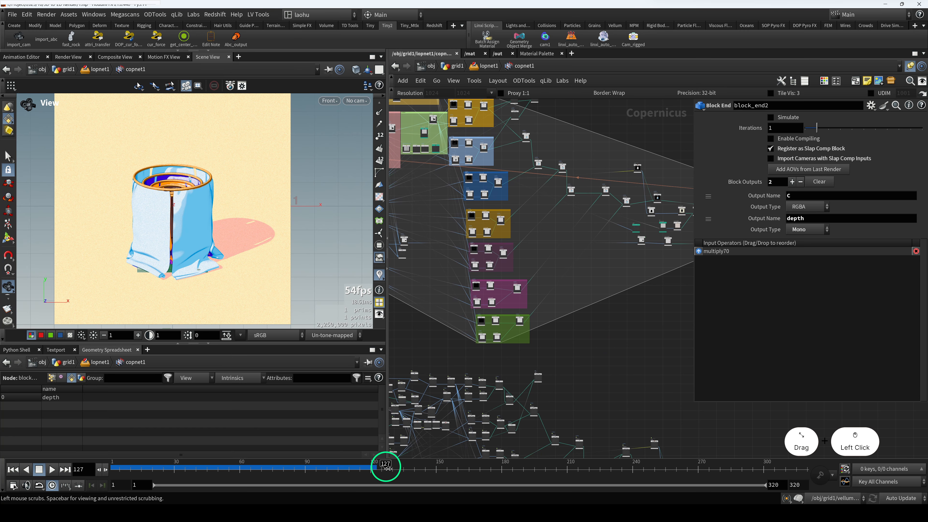
left_click(481, 68)
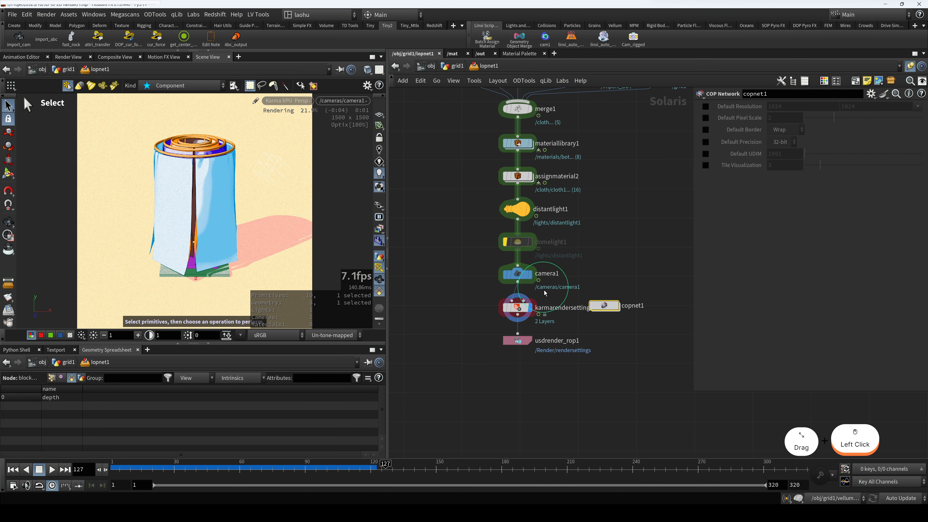
left_click(517, 307)
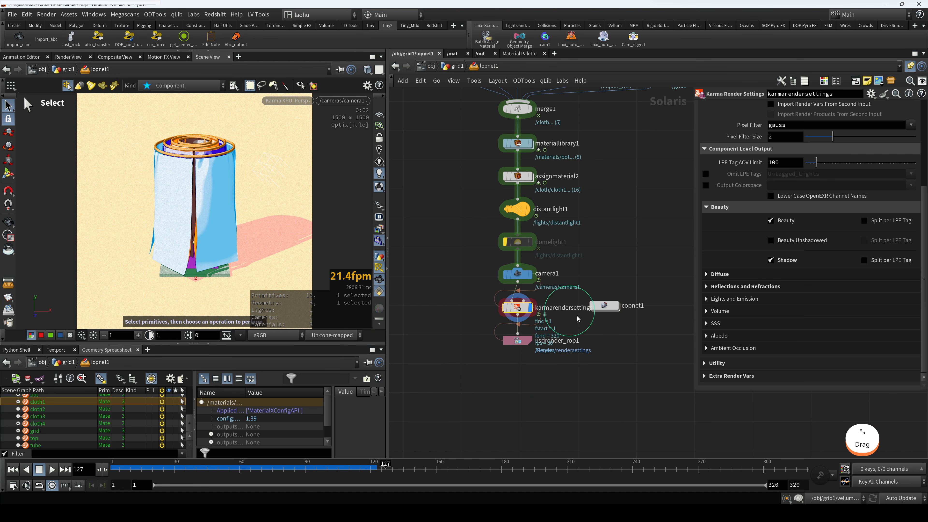
Move copnet1 away from karmarendersettings, lower usdrender_rop1 slightly and review the USD Render ROP settings
left_click(600, 308)
left_click_drag(600, 306, 611, 307)
left_click_drag(477, 292, 547, 313)
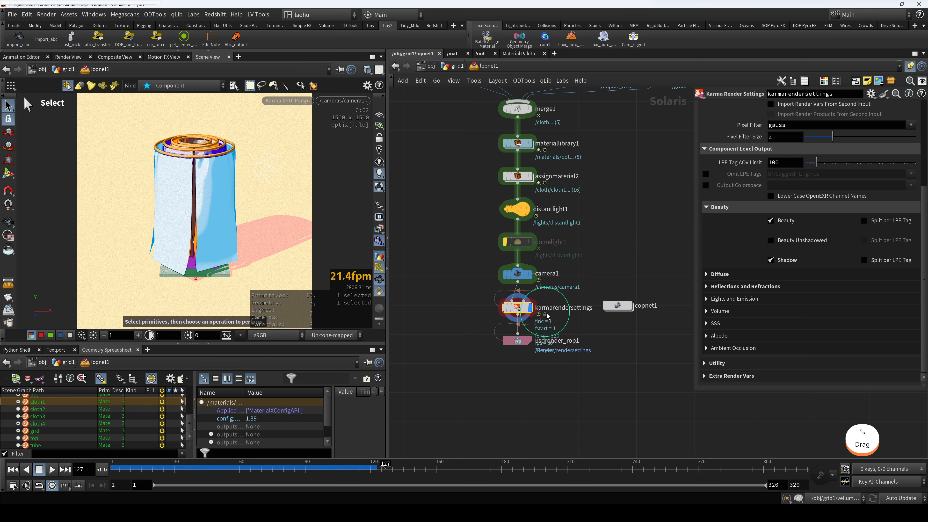
left_click_drag(519, 343, 545, 367)
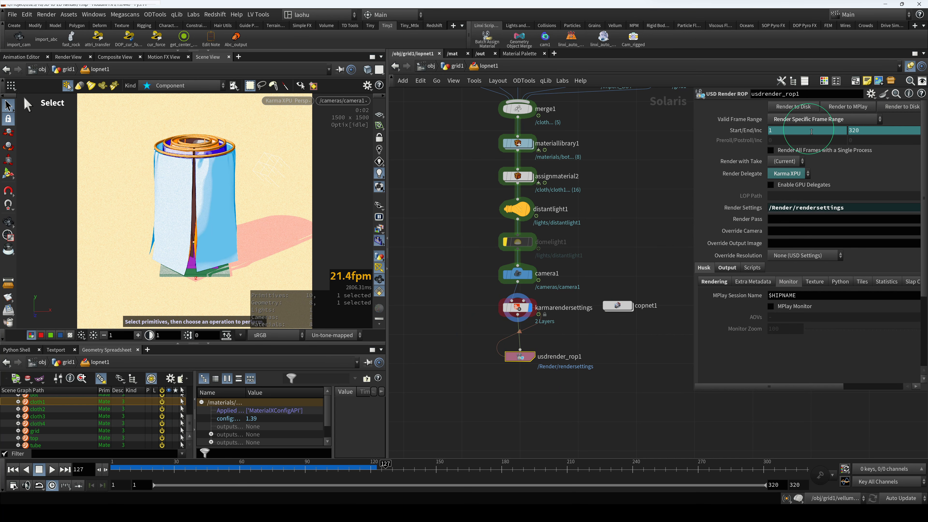
left_click_drag(518, 356, 516, 348)
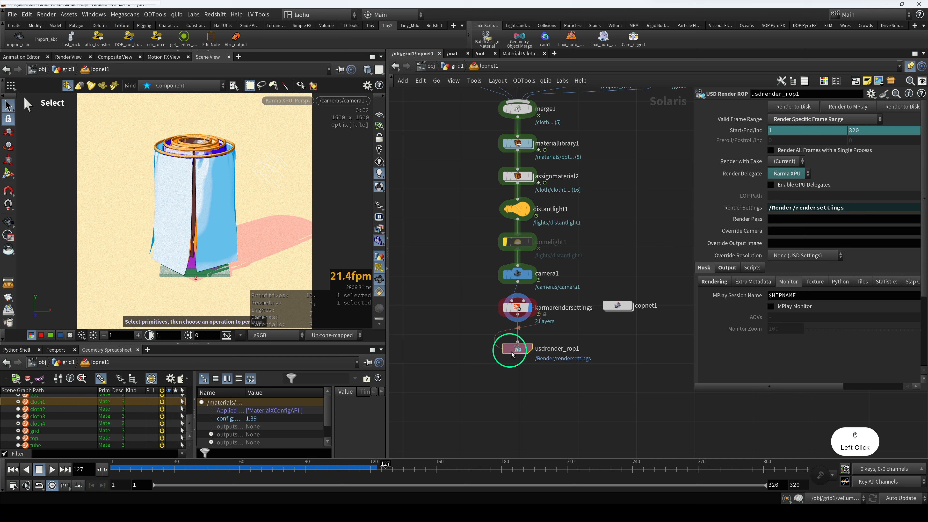
Examine the output picture path, resolution and sampling settings of karmarendersettings
left_click(516, 308)
scroll(735, 242, "up", 5)
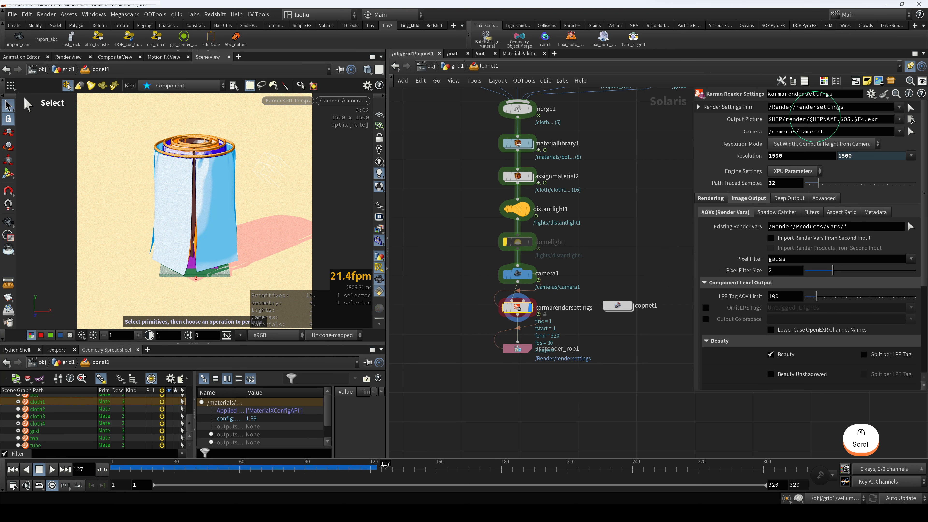
left_click_drag(869, 123, 887, 121)
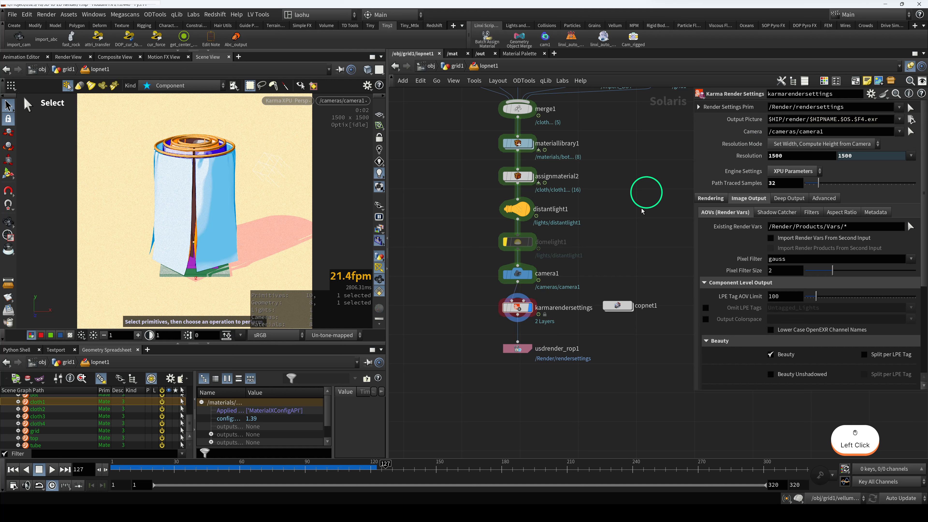
left_click(620, 311)
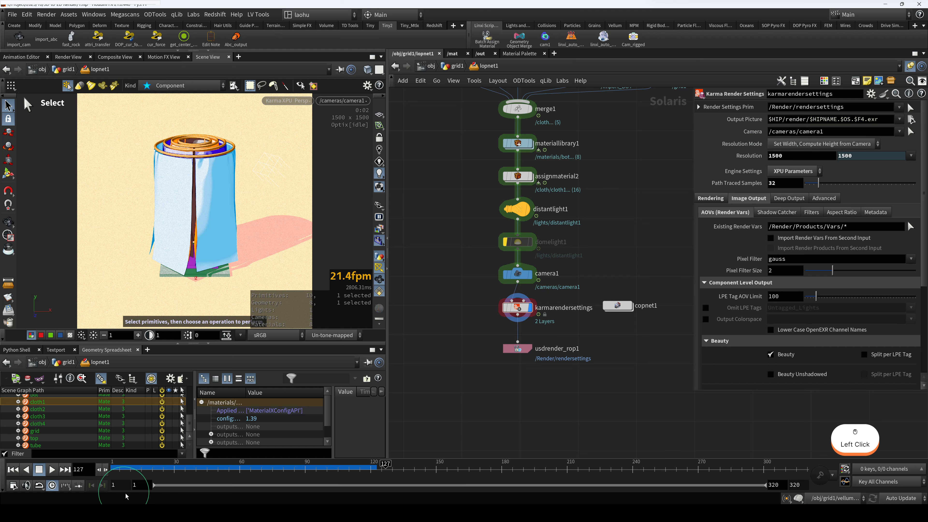
Switch to File Explorer and browse the rendered EXR sequence in the 3D-to-2D Render project's render folder
mouse_move(264, 516)
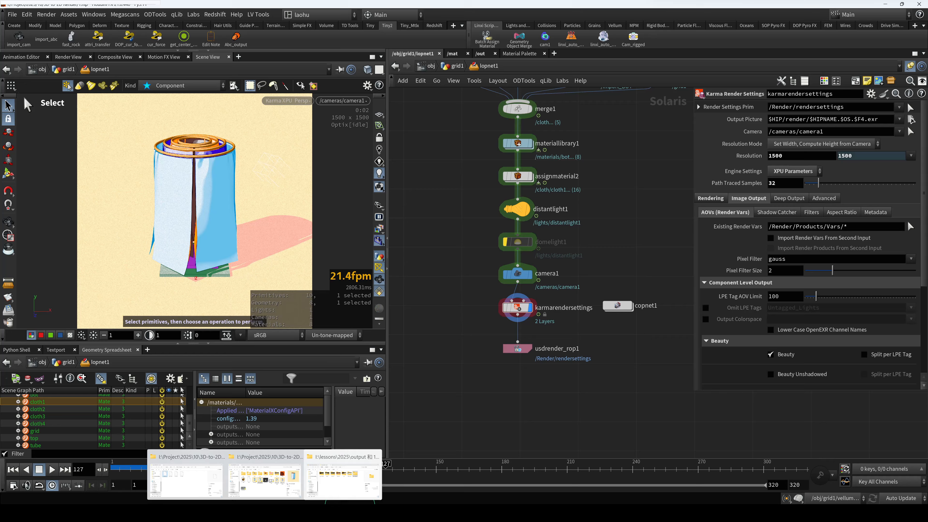
left_click(344, 479)
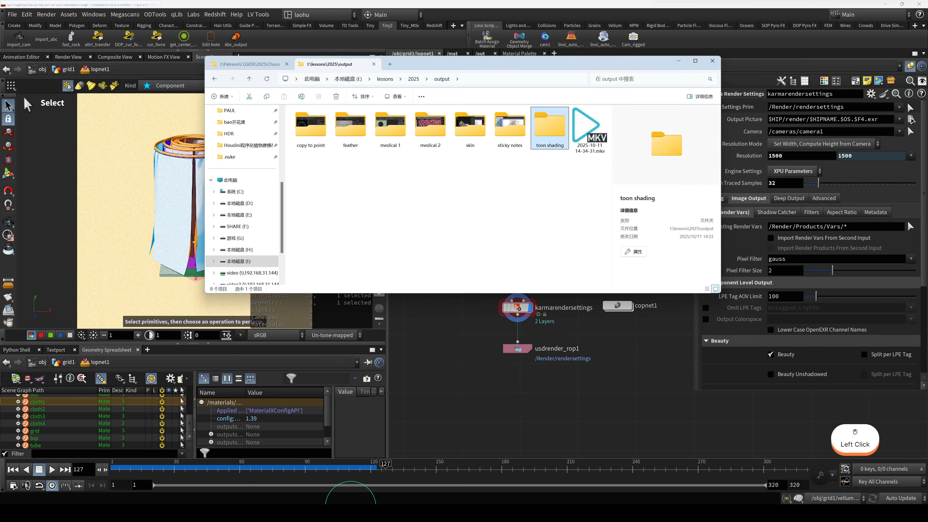
left_click(351, 509)
mouse_move(262, 514)
left_click(205, 479)
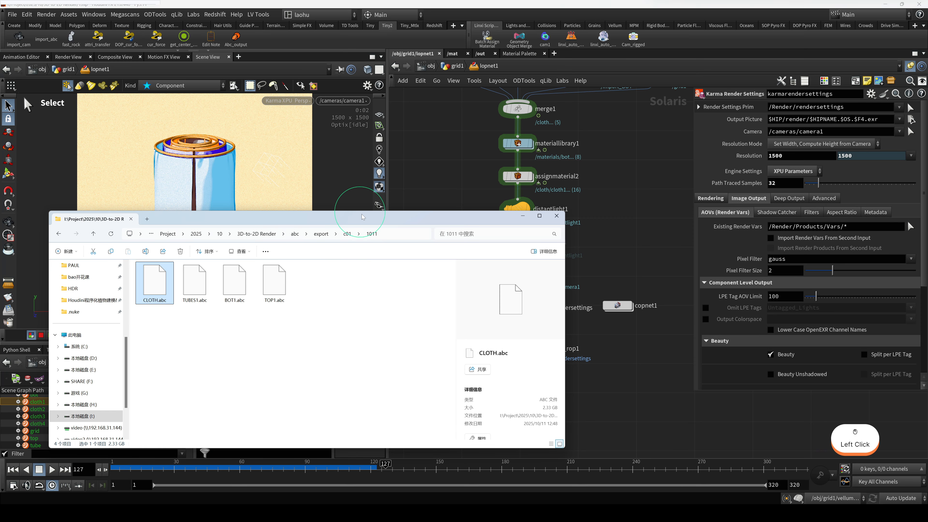
left_click(420, 186)
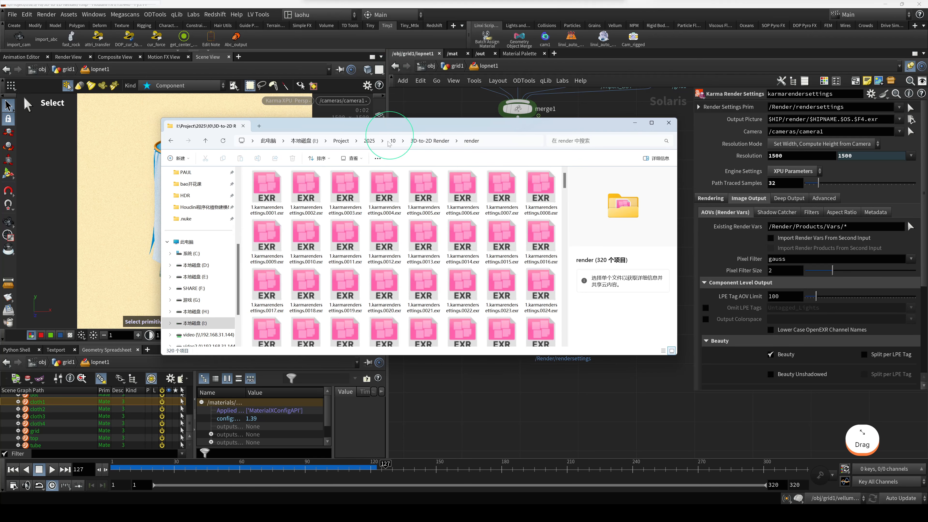
left_click(424, 194)
left_click(382, 207)
scroll(420, 243, "down", 3)
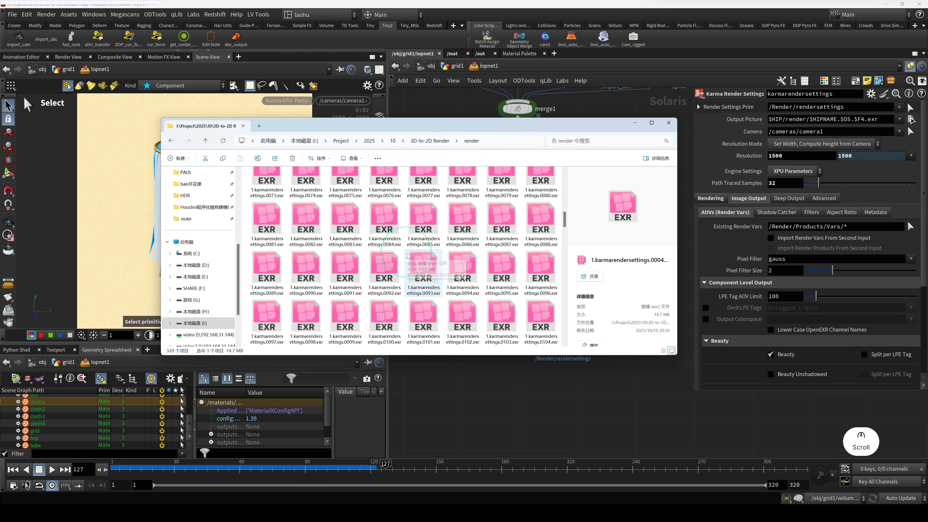
Return to Houdini, enter copnet1 and select the File node file5 feeding the lowest network
scroll(421, 248, "up", 3)
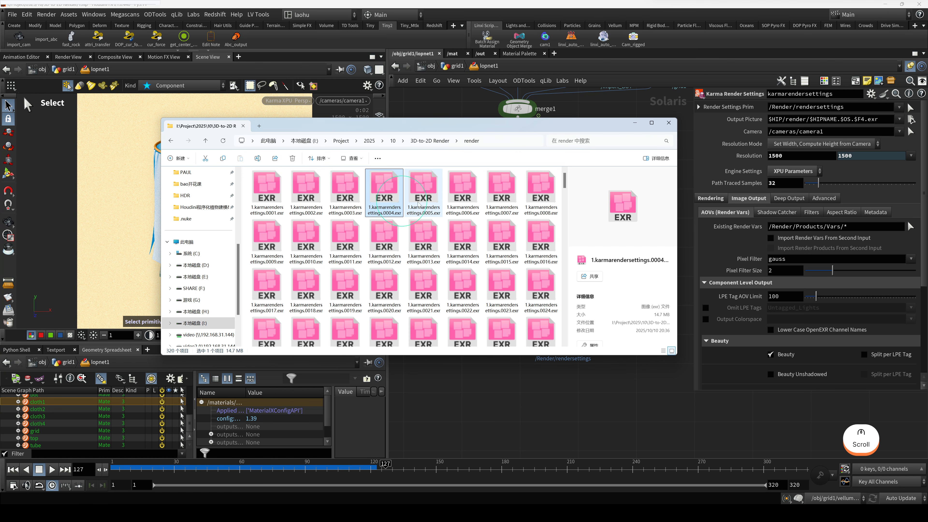
left_click(585, 116)
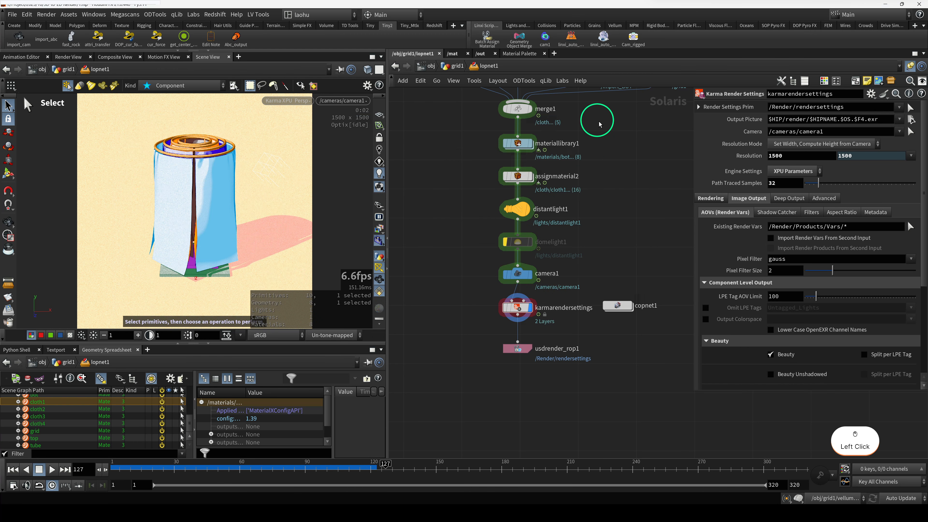
double_click(619, 305)
scroll(622, 306, "down", 5)
middle_click_drag(455, 305, 510, 379)
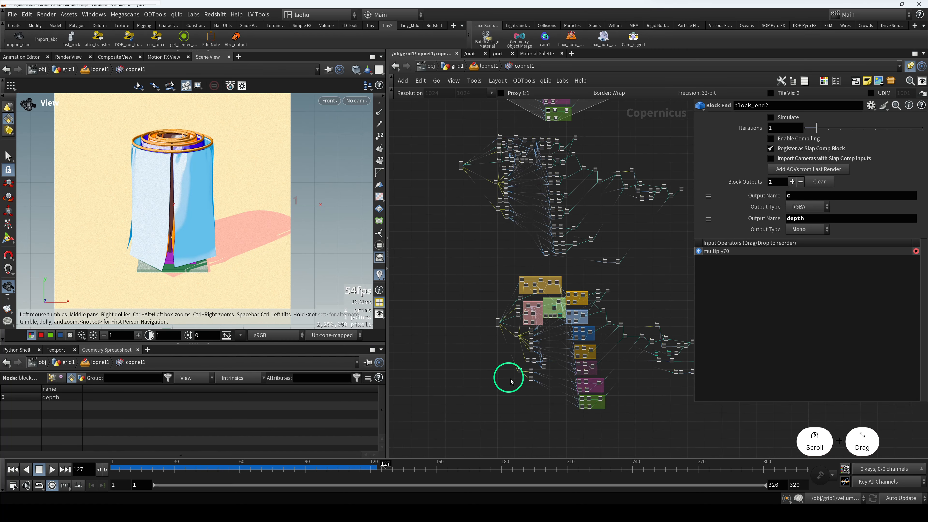
scroll(488, 305, "up", 8)
scroll(488, 303, "up", 4)
left_click(479, 271)
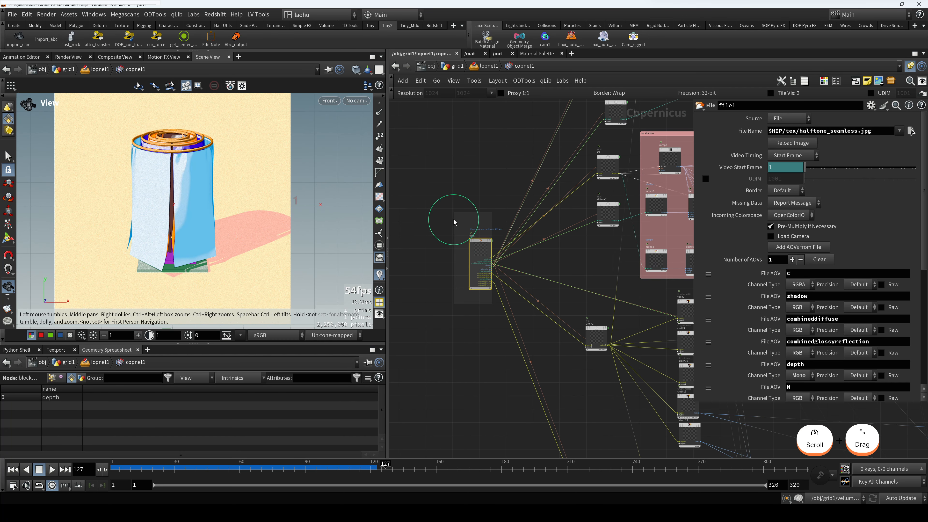
Widen file5's parameter pane, show the render folder's sequences as one entry, select 1.karmarendersettings.$F4.exr and close the image chooser without accepting
left_click(813, 131)
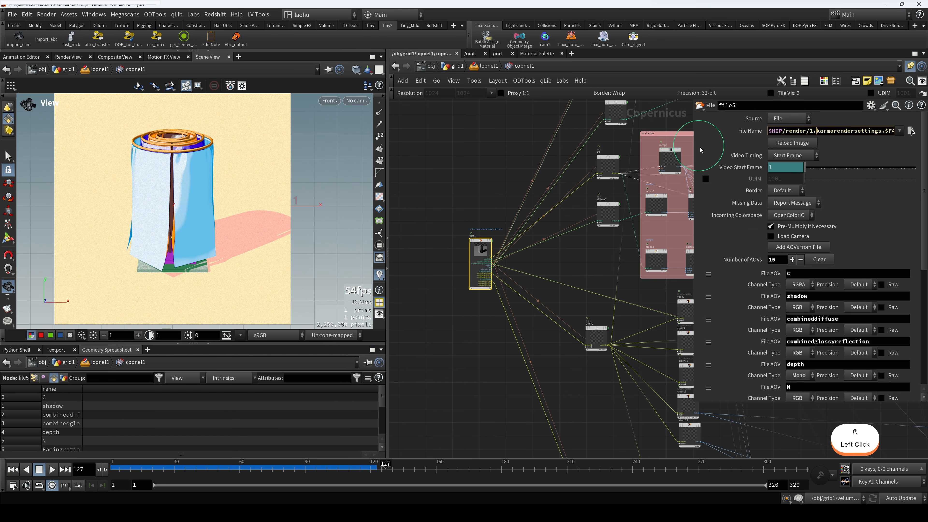
left_click_drag(694, 148, 611, 146)
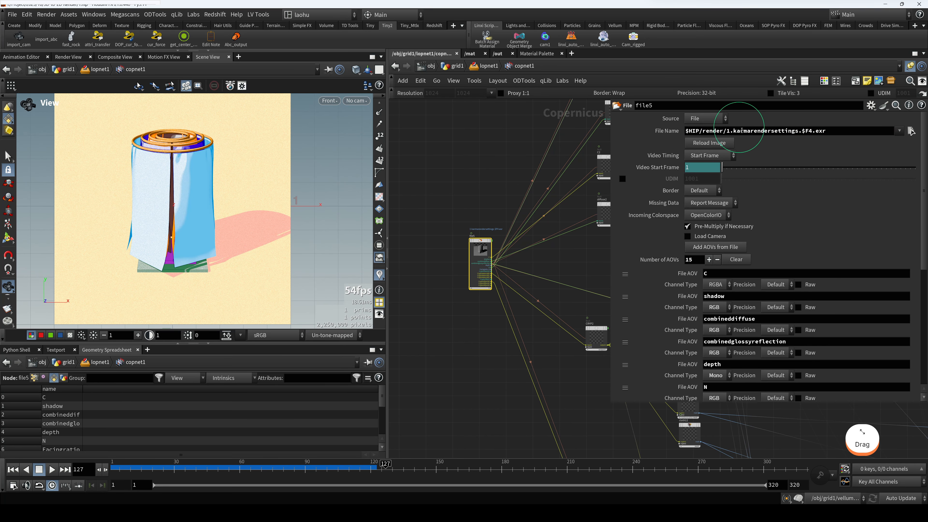
left_click(911, 131)
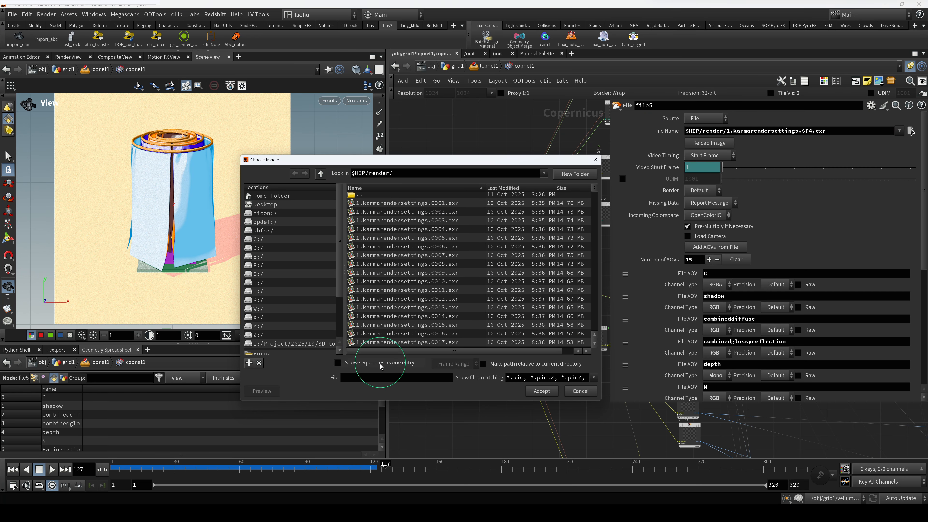
left_click(337, 362)
left_click(415, 206)
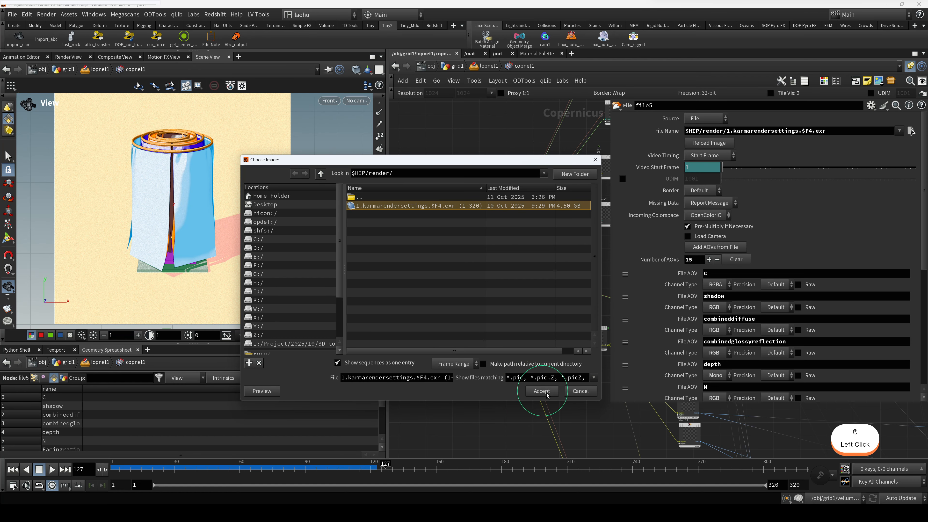
left_click(595, 161)
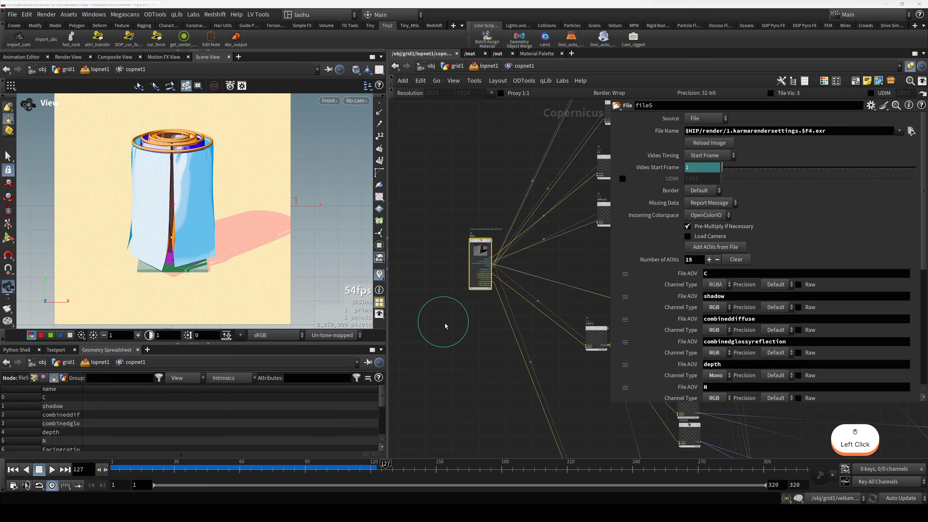
Review the list of AOVs read by file5, from C and shadow to the CryptoObject layers
left_click_drag(446, 326, 720, 150)
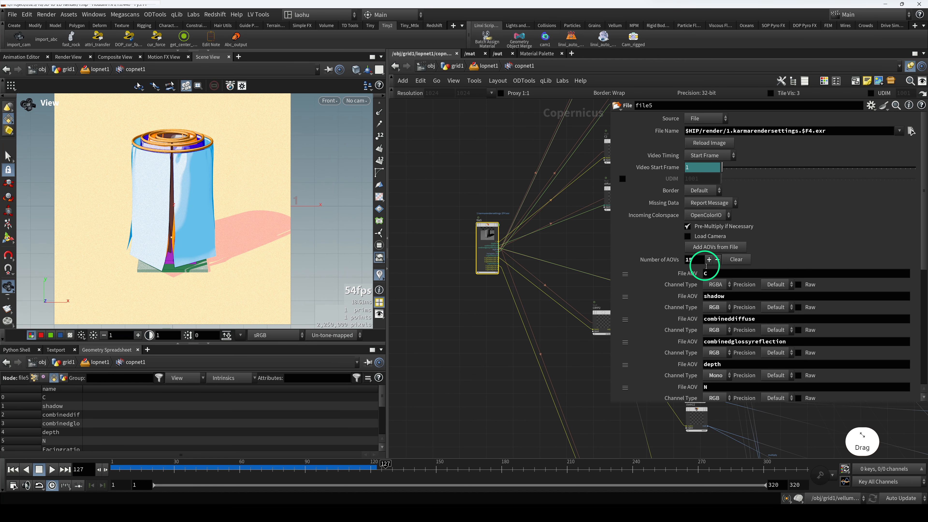
scroll(725, 289, "down", 8)
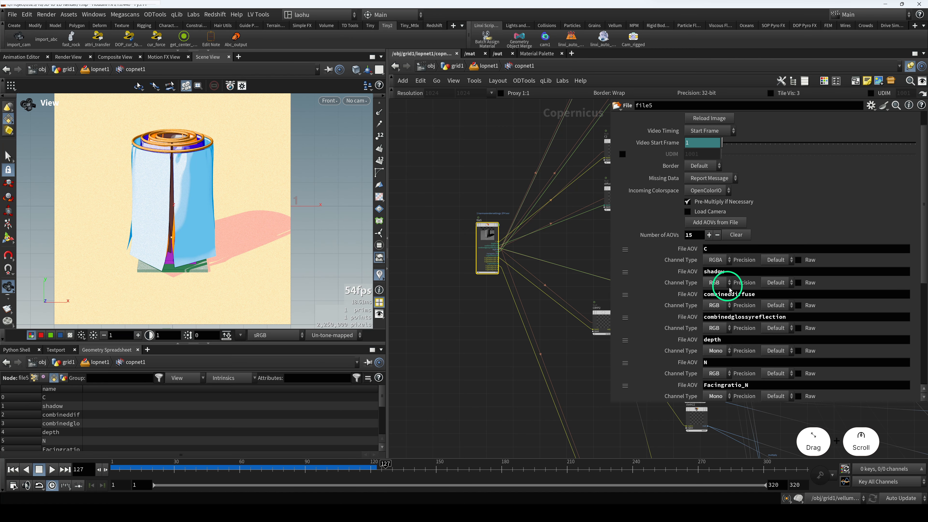
scroll(692, 302, "down", 1)
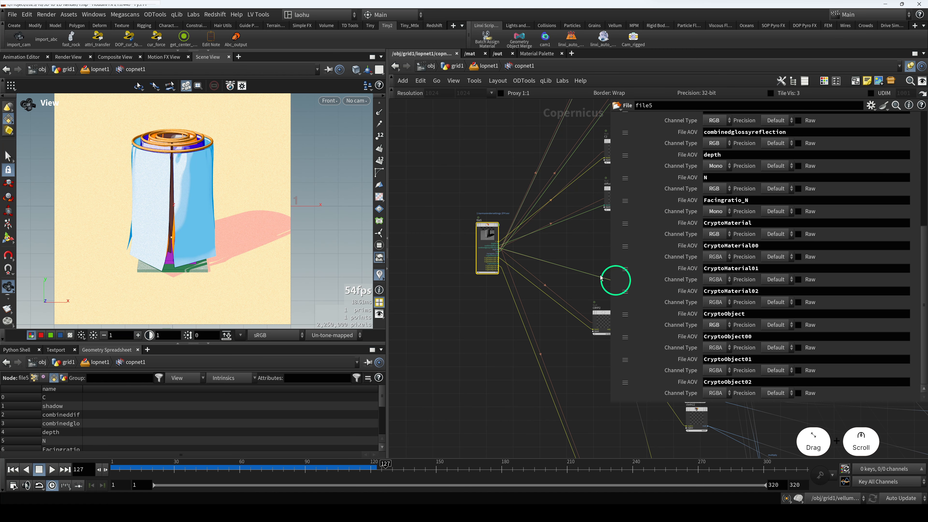
Examine the slap comp block of the top network, from block_end2 back to its starting nodes
scroll(474, 181, "down", 10)
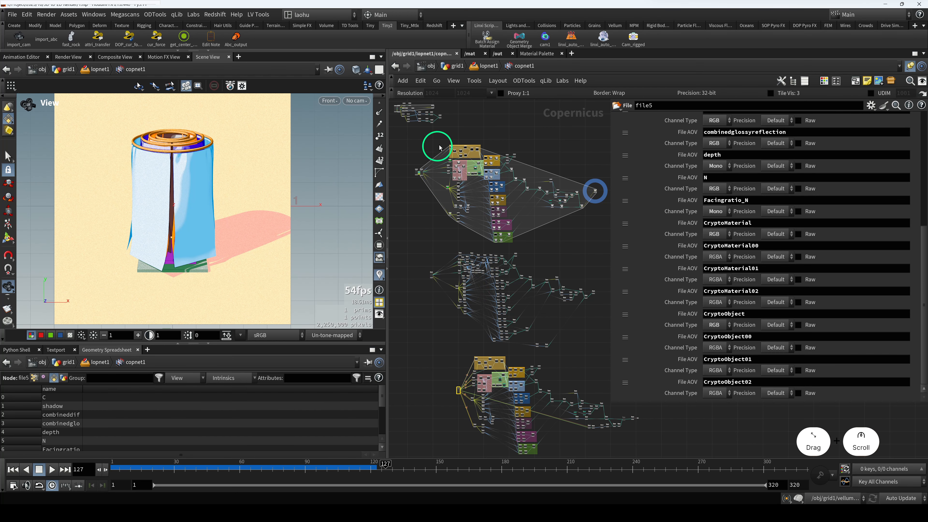
left_click_drag(438, 140, 587, 245)
scroll(574, 220, "up", 3)
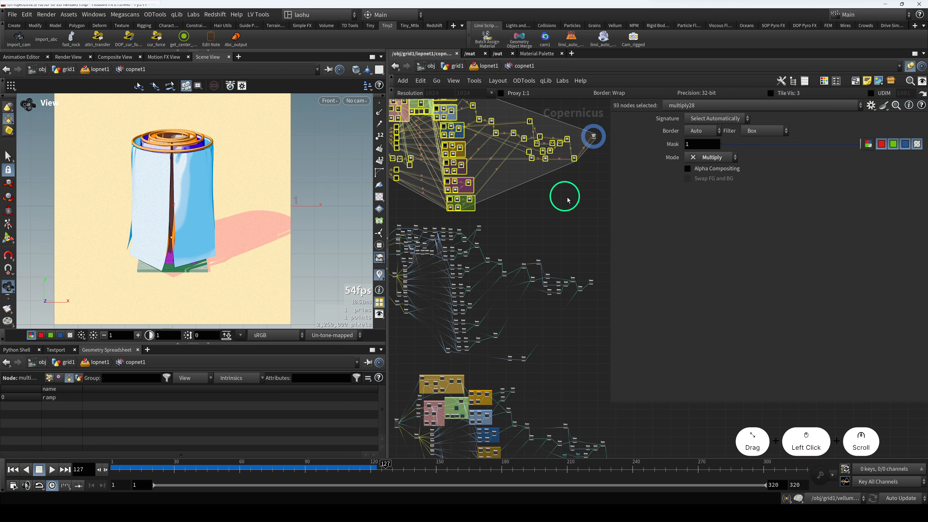
scroll(563, 201, "up", 5)
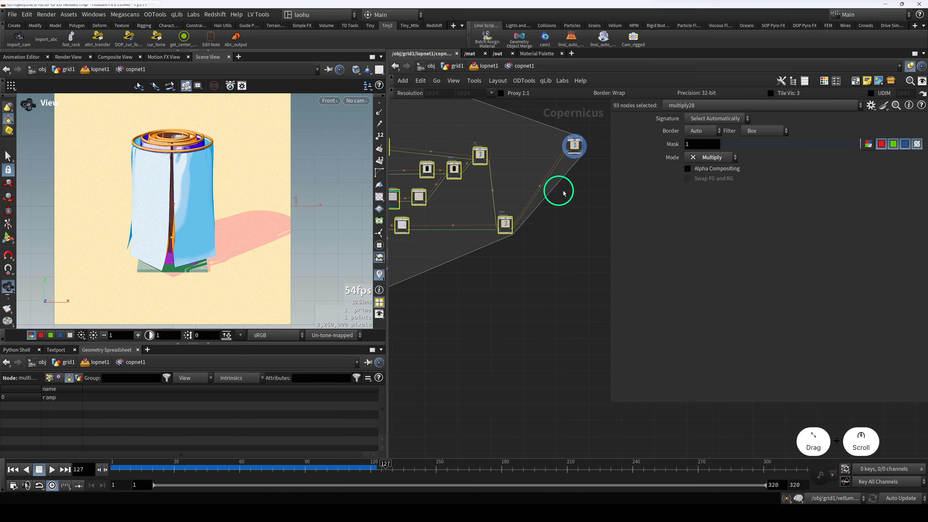
left_click(571, 126)
scroll(563, 149, "down", 5)
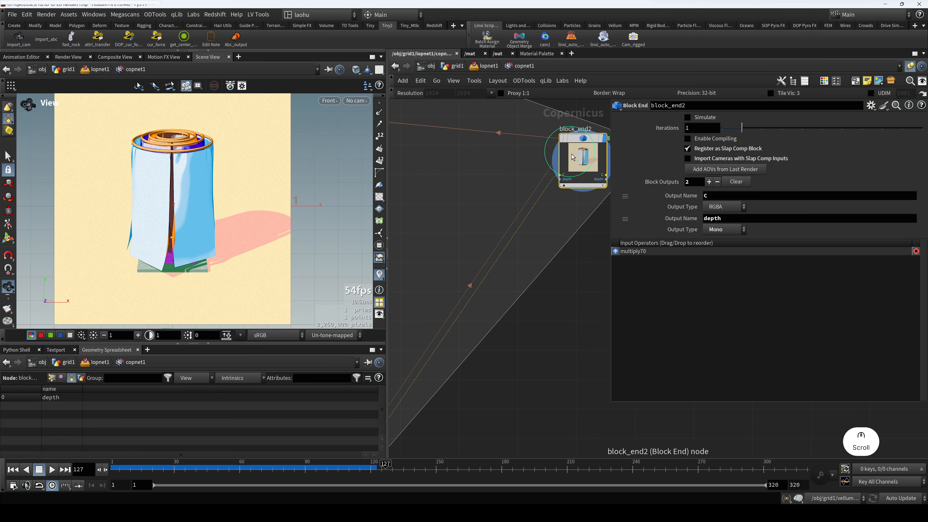
scroll(554, 150, "down", 2)
middle_click_drag(419, 135, 561, 160)
middle_click_drag(425, 163, 553, 203)
scroll(452, 167, "up", 3)
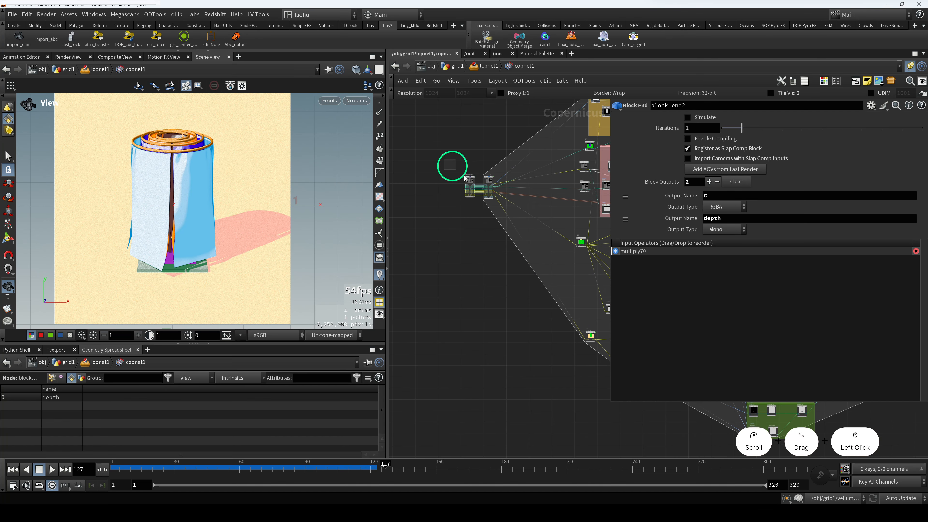
left_click_drag(452, 167, 495, 219)
Select the top network's nodes and network boxes between the block begin and block end and copy them
scroll(496, 219, "down", 4)
middle_click_drag(506, 260, 418, 226)
scroll(417, 227, "down", 4)
left_click_drag(422, 165, 553, 264)
key("ctrl+c")
middle_click_drag(420, 366, 440, 242)
scroll(501, 280, "up", 5)
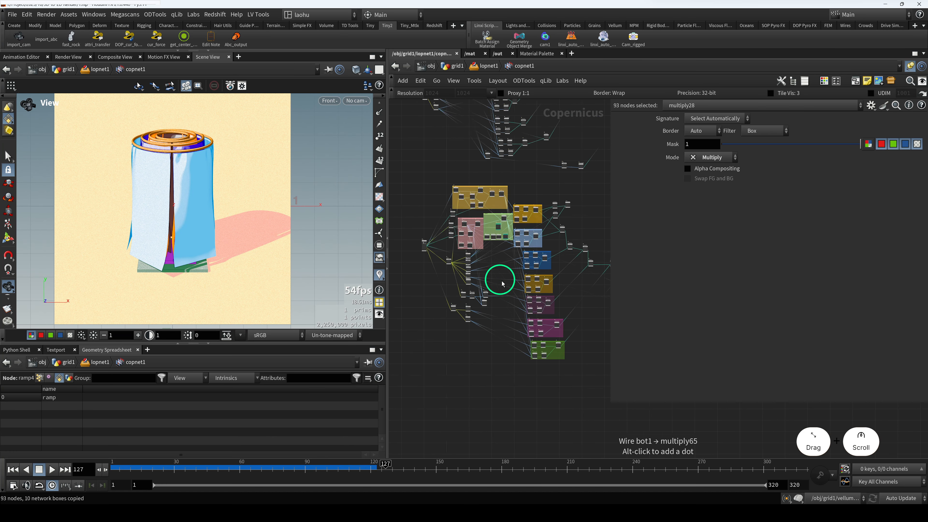
Examine the null nodes wired to file5's AOVs in the lowest network, including C2, diffuse2 and depth2
middle_click_drag(399, 307, 437, 318)
scroll(449, 197, "up", 6)
left_click(435, 302)
scroll(444, 318, "up", 3)
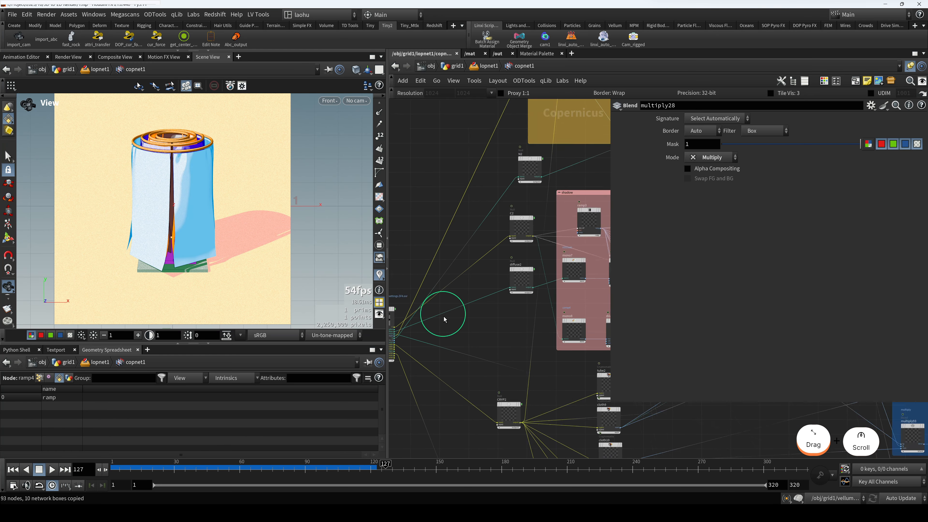
left_click(556, 178)
left_click(547, 252)
middle_click_drag(543, 104, 532, 222)
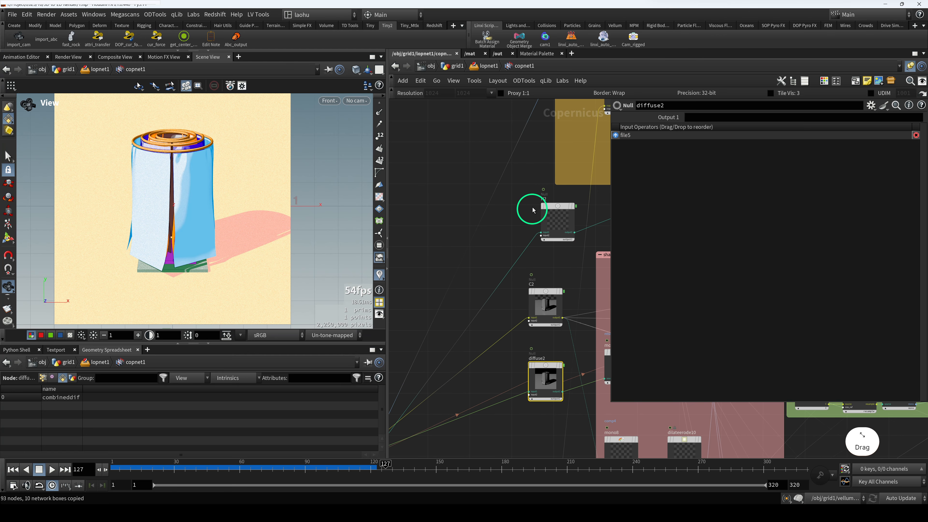
left_click(546, 210)
middle_click_drag(533, 167, 529, 253)
left_click(530, 126)
scroll(517, 213, "down", 9)
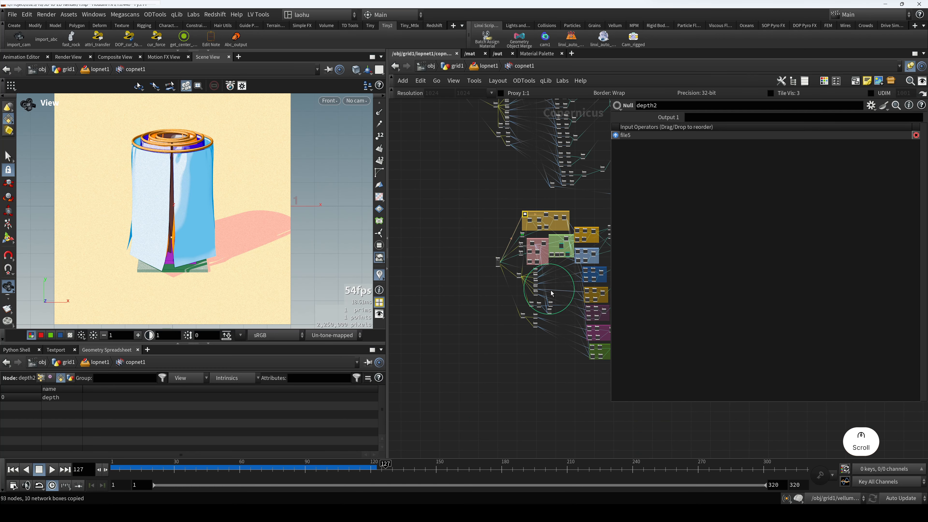
Display null7 at the end of the file5 network in the viewer and scrub the timeline to frame 82
middle_click_drag(551, 292, 420, 297)
scroll(540, 307, "up", 3)
scroll(541, 304, "up", 6)
left_click_drag(547, 256, 545, 250)
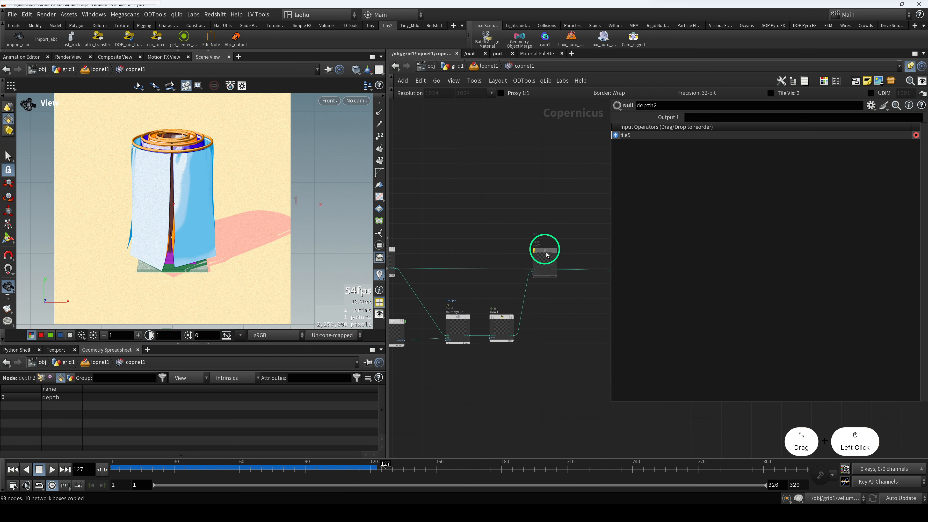
middle_click_drag(569, 305, 505, 298)
left_click(570, 257)
key("r")
scroll(526, 249, "down", 2)
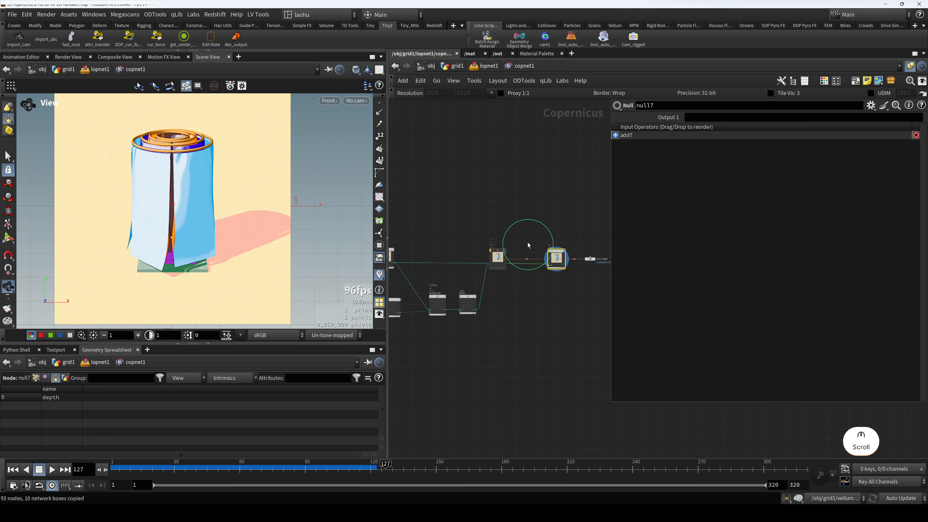
scroll(528, 228, "down", 2)
left_click_drag(249, 467, 216, 476)
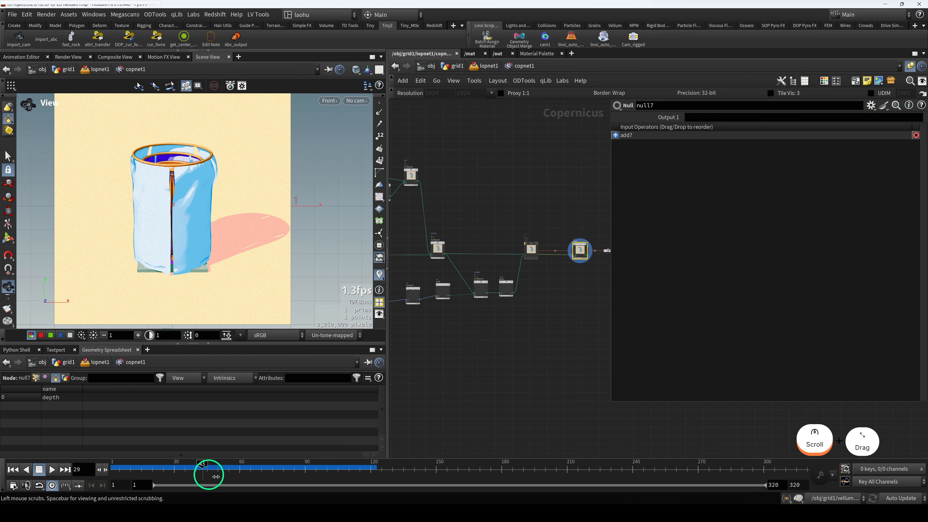
left_click_drag(272, 475, 287, 473)
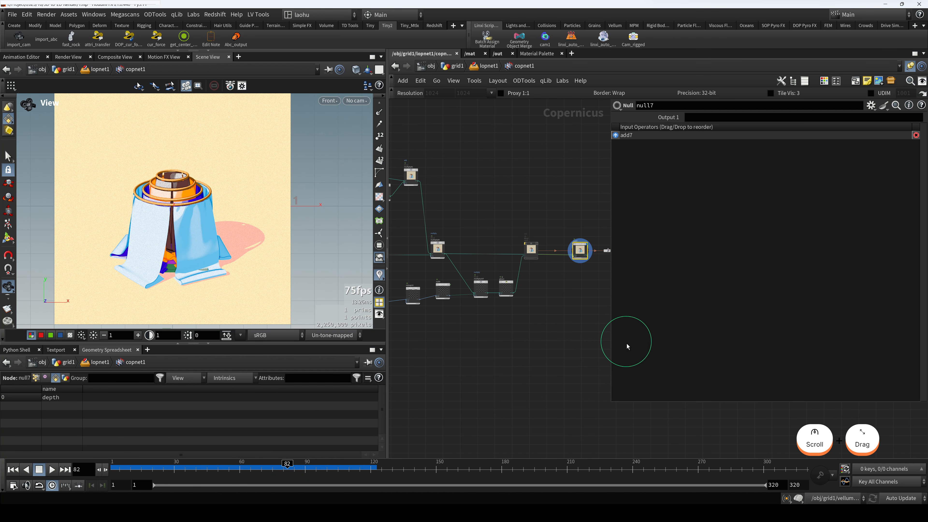
scroll(563, 330, "down", 2)
middle_click_drag(543, 342, 590, 343)
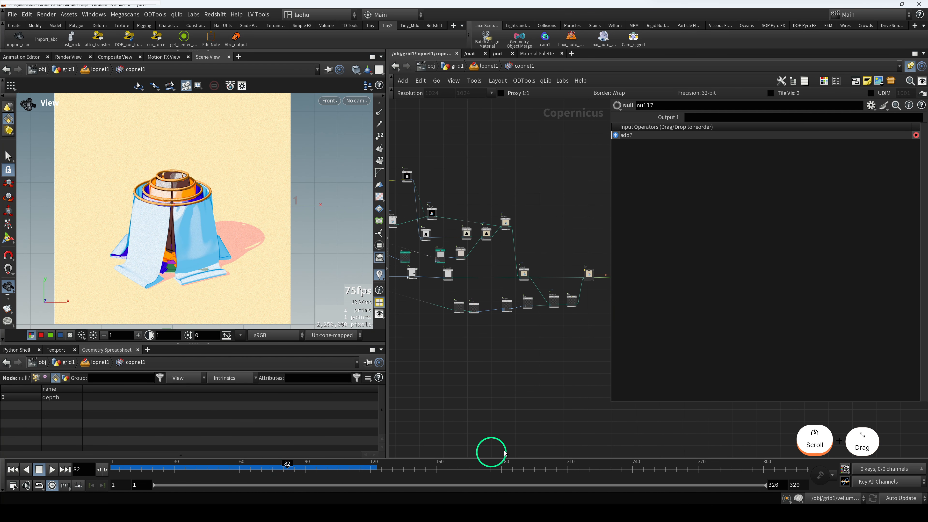
mouse_move(548, 519)
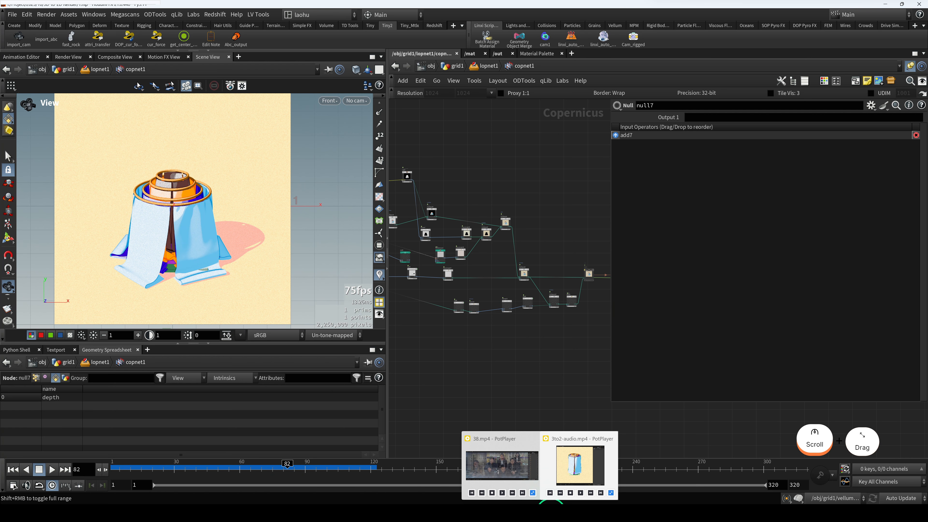
left_click(550, 366)
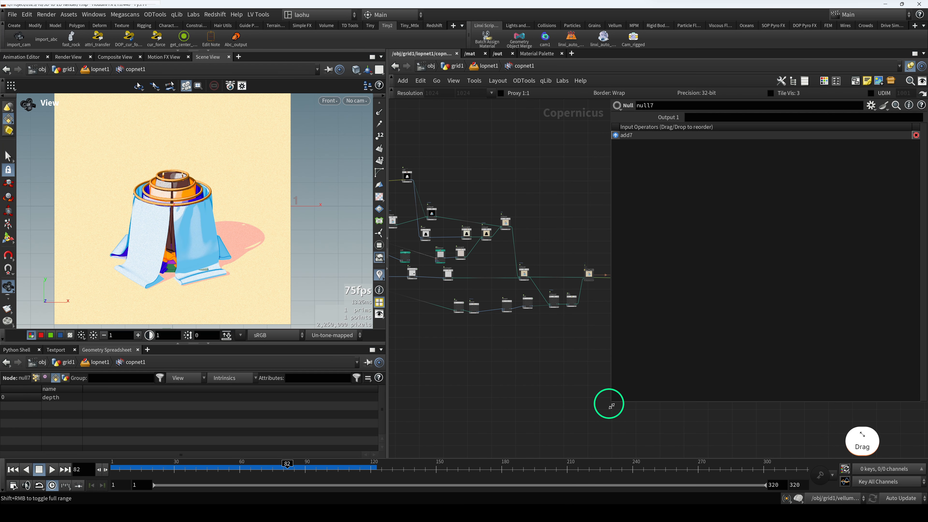
Narrow the parameter pane and select monotorgb41 in the cloth1 box to inspect its color ramp
left_click_drag(612, 401, 659, 385)
middle_click_drag(531, 321, 569, 325)
middle_click_drag(464, 248, 615, 261)
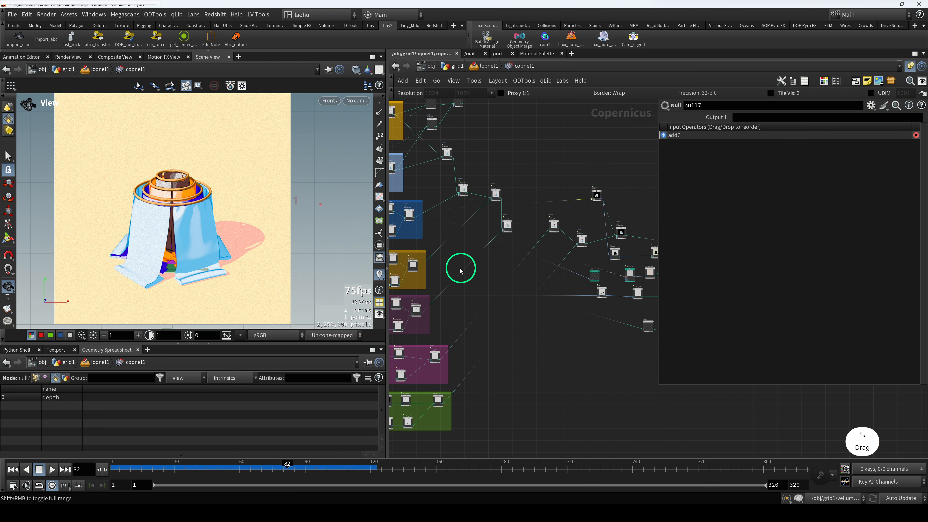
middle_click_drag(431, 263, 557, 270)
scroll(494, 213, "up", 5)
scroll(497, 216, "up", 3)
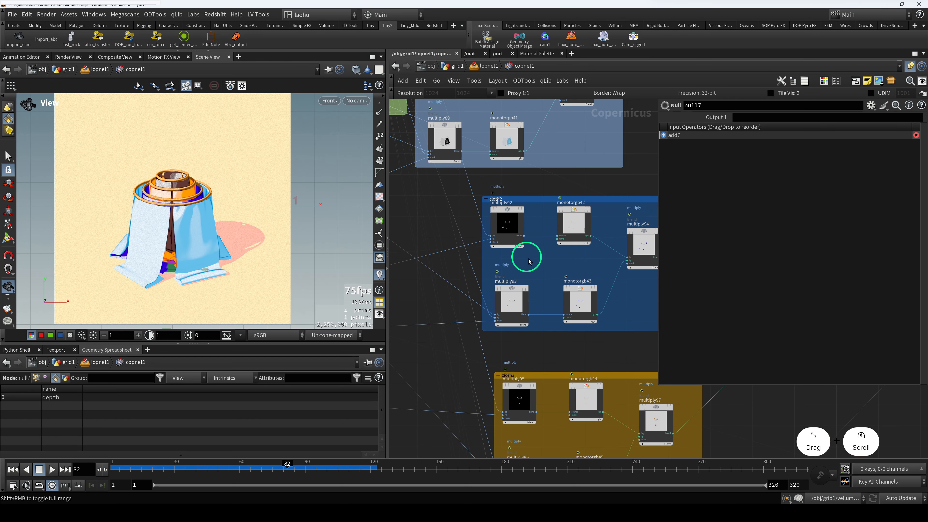
left_click(485, 118)
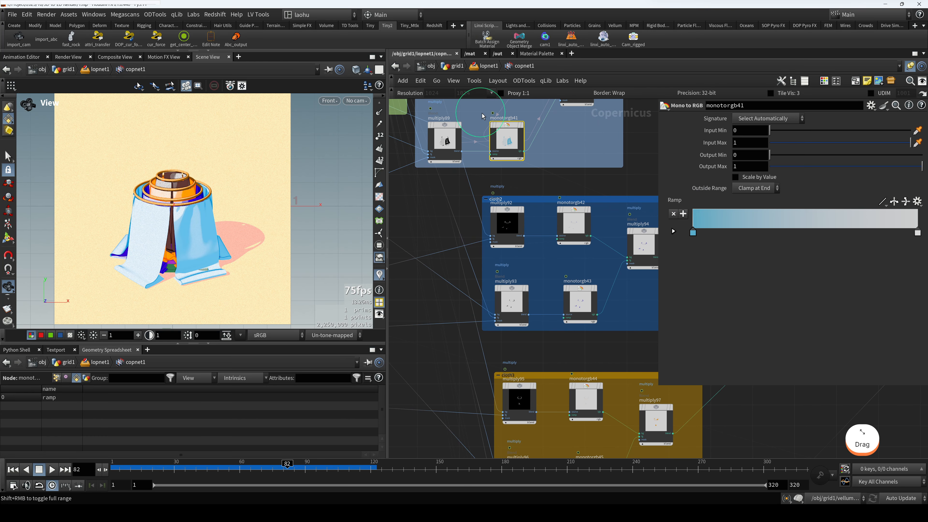
Try magenta, purple and gray as the end color of the monotorgb40 ramp in the cloth1 box
middle_click_drag(471, 106, 459, 215)
left_click(479, 158)
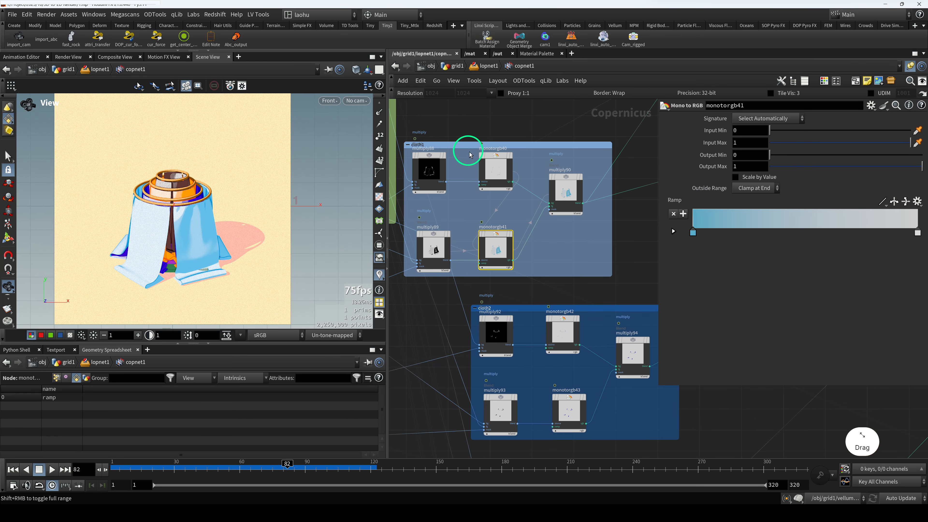
left_click(918, 232)
left_click(601, 262)
left_click(604, 263)
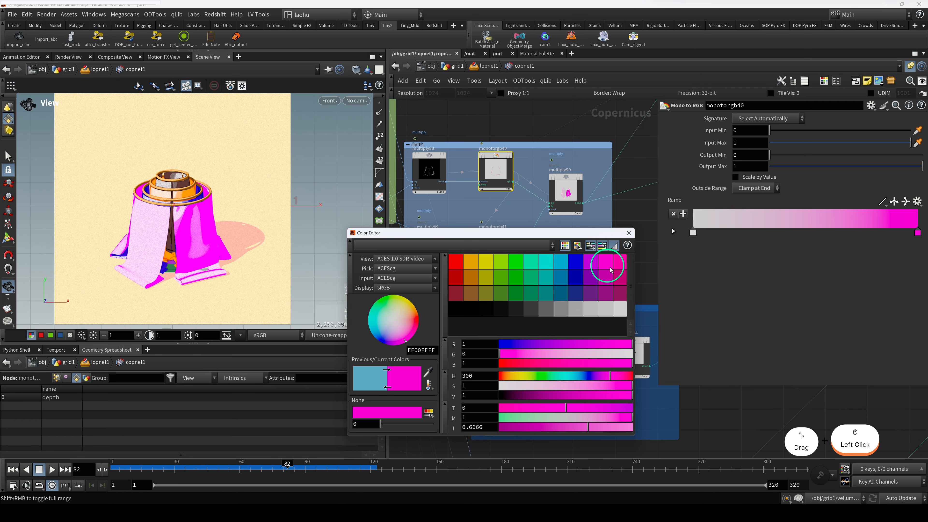
left_click(607, 278)
left_click(602, 296)
left_click(585, 313)
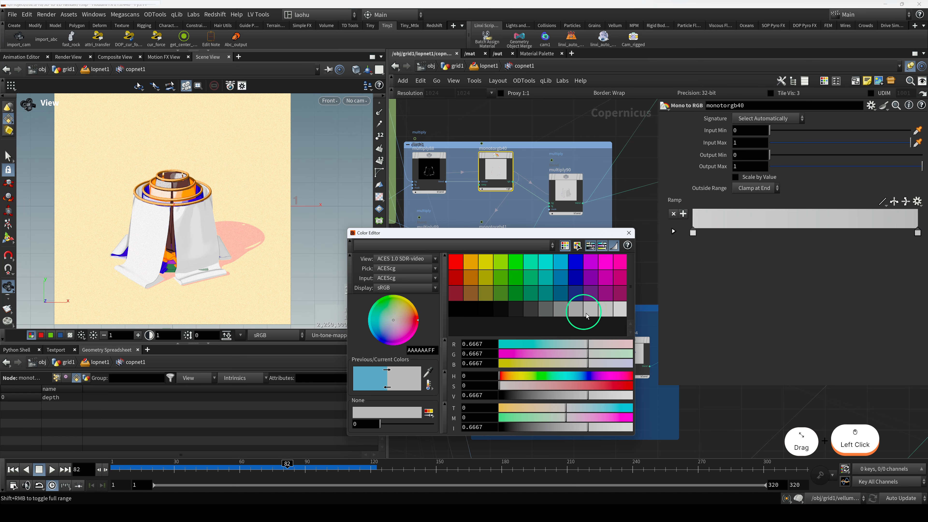
Undo the ramp color changes on monotorgb40 and close the color editor
key("ctrl+z")
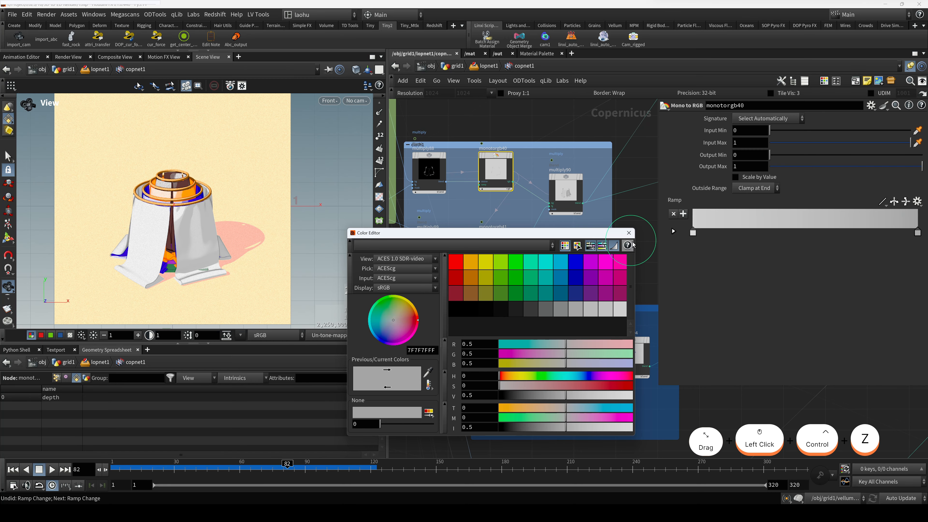
left_click(629, 233)
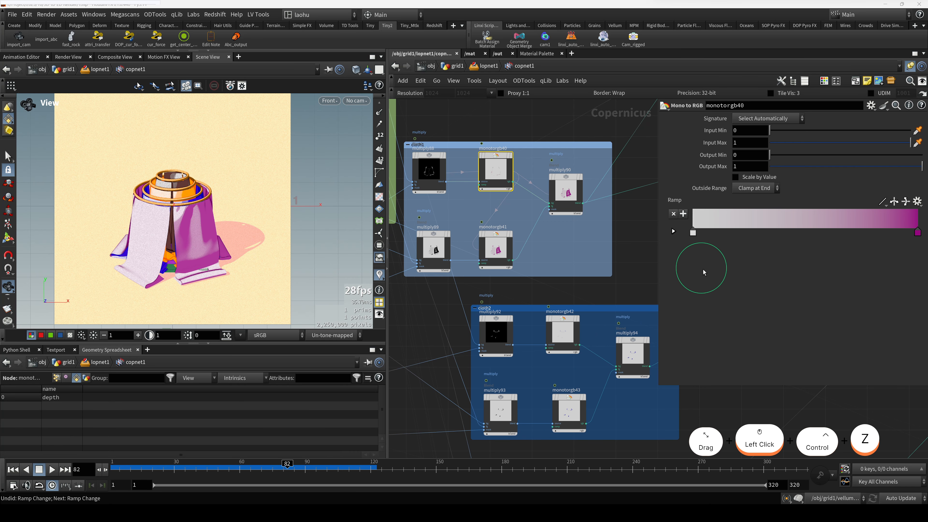
key("ctrl+z")
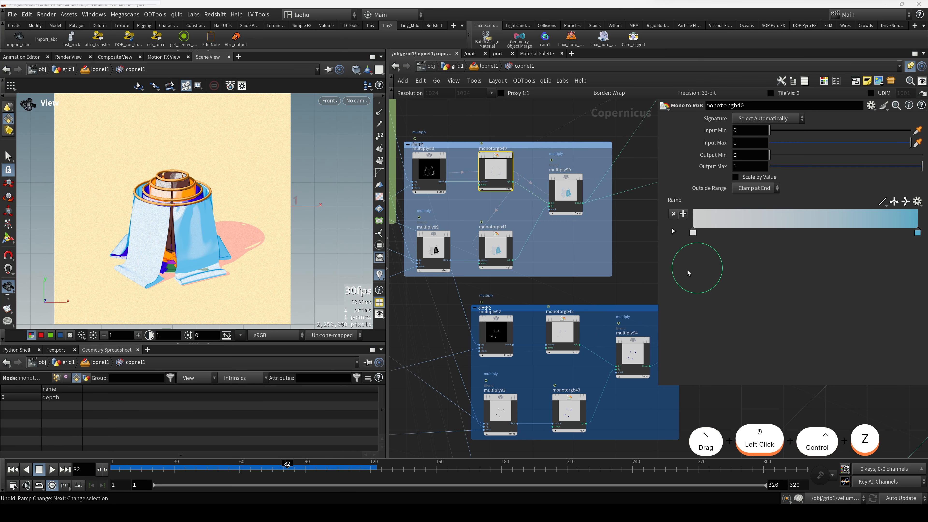
Examine rop_image1 after null7 at the end of the network, checking its output file path and frame range
scroll(607, 286, "down", 6)
scroll(455, 295, "up", 10)
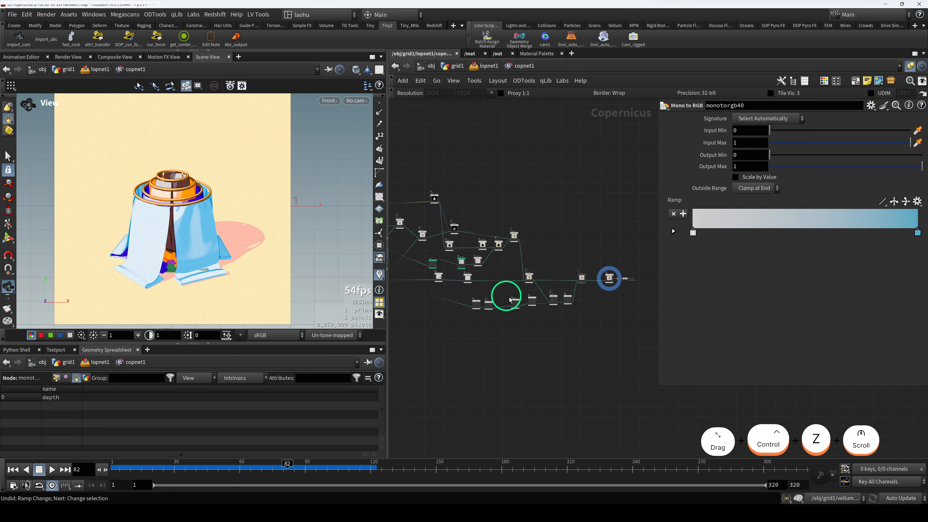
scroll(571, 251, "up", 1)
left_click(571, 253)
scroll(615, 300, "up", 1)
middle_click_drag(617, 299, 545, 294)
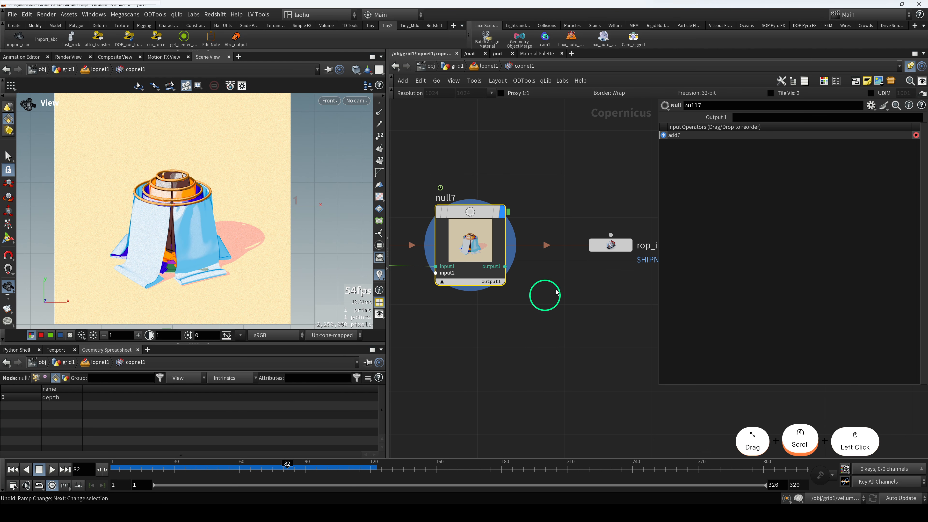
left_click(609, 245)
middle_click_drag(630, 293, 561, 290)
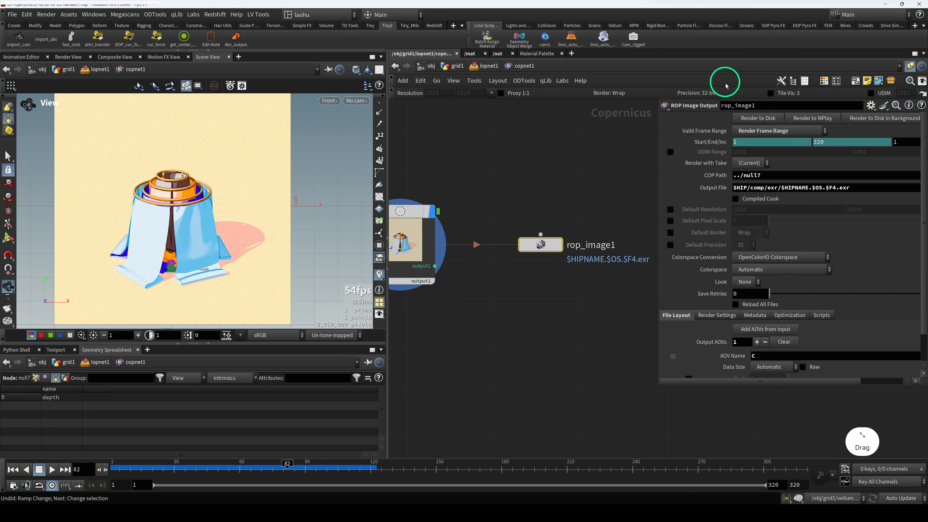
left_click_drag(414, 238, 864, 187)
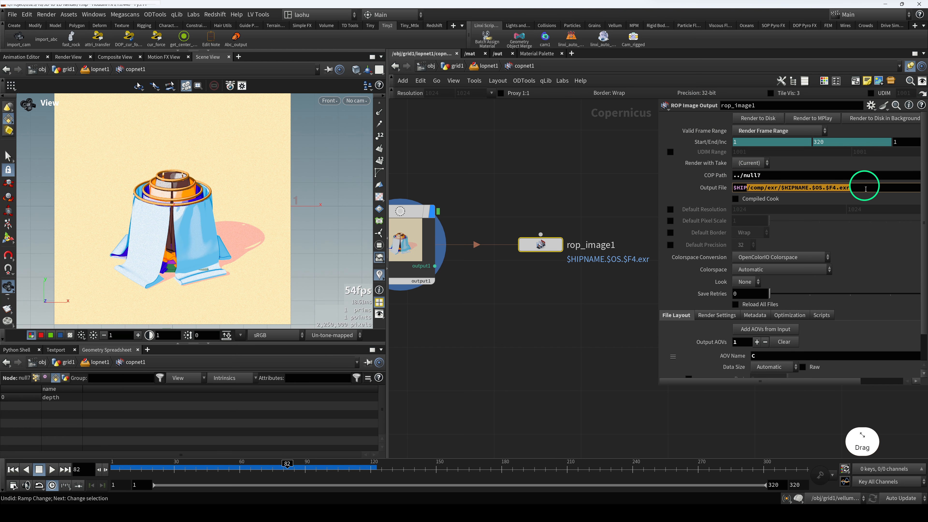
left_click(593, 318)
left_click_drag(589, 308, 533, 216)
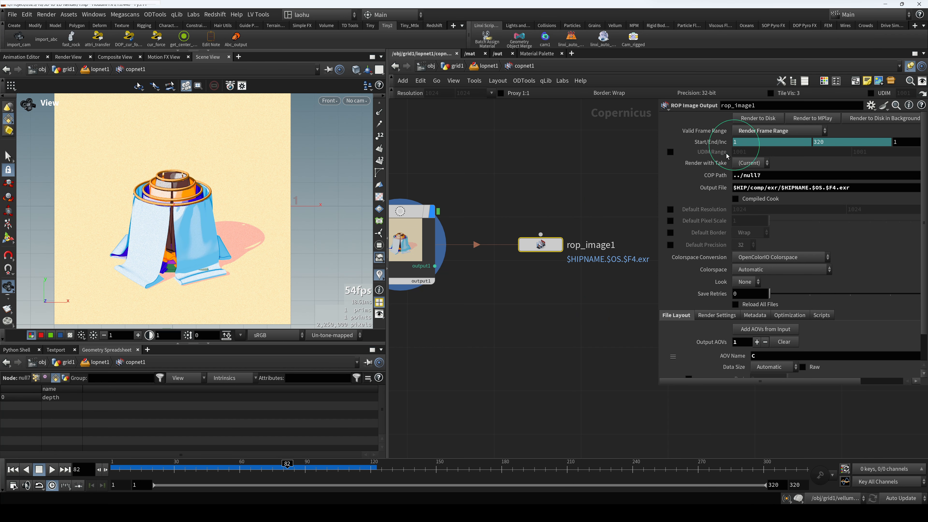
Save the scene file and select the rop_image1 output node
left_click(585, 298)
key("ctrl+s")
scroll(536, 337, "down", 3)
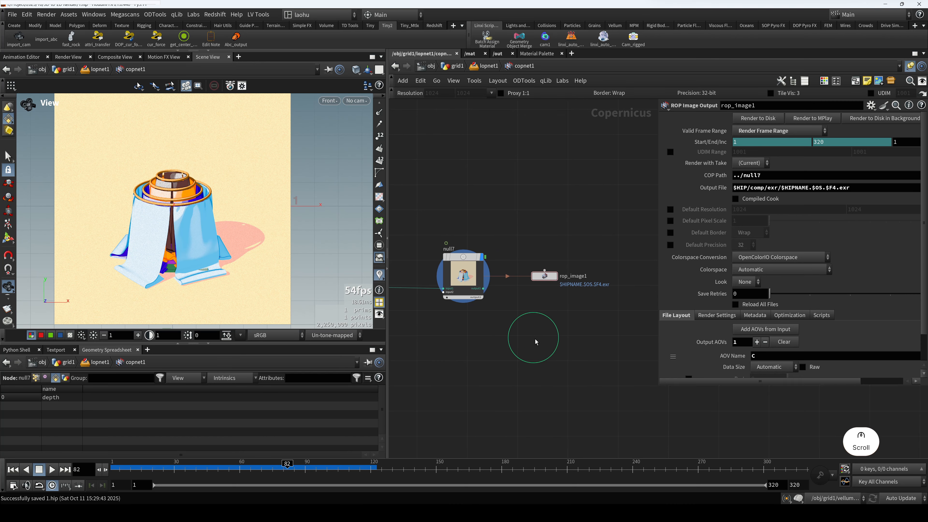
middle_click_drag(537, 337, 496, 288)
left_click_drag(496, 287, 491, 284)
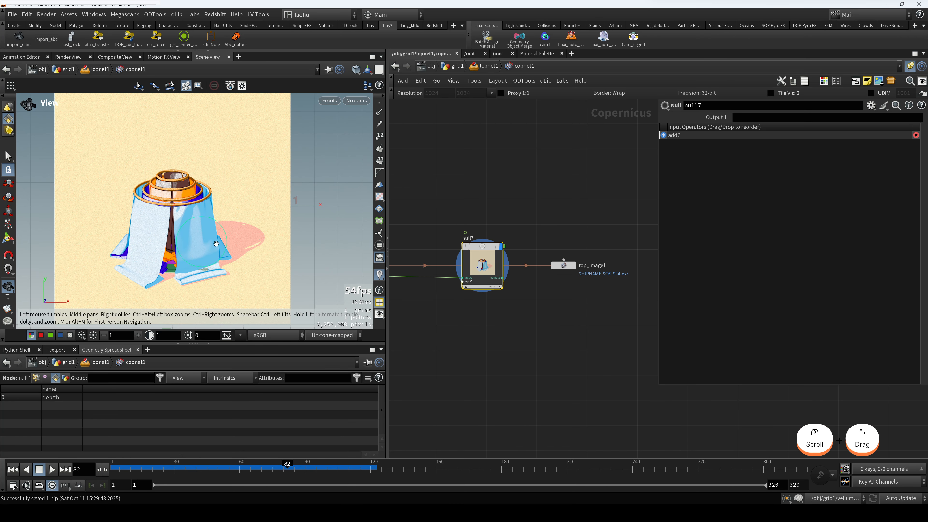
key("ctrl+s")
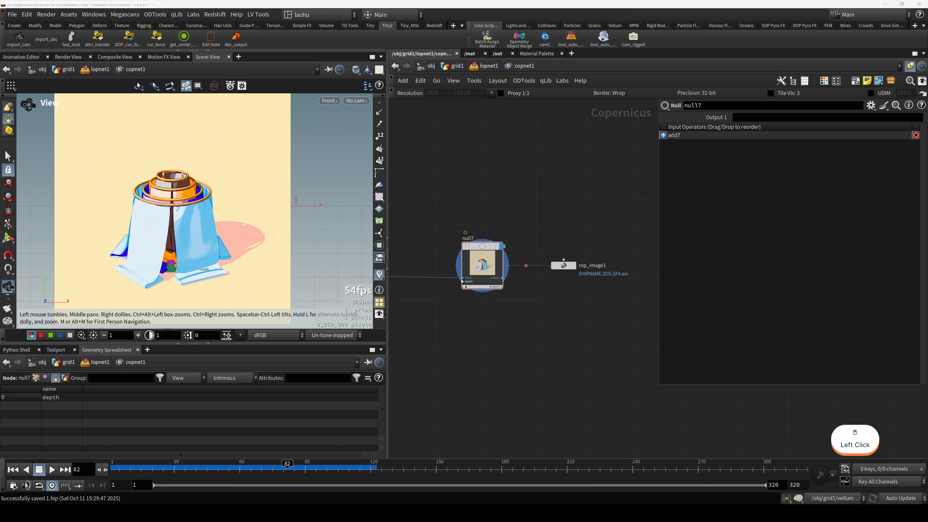
left_click(564, 265)
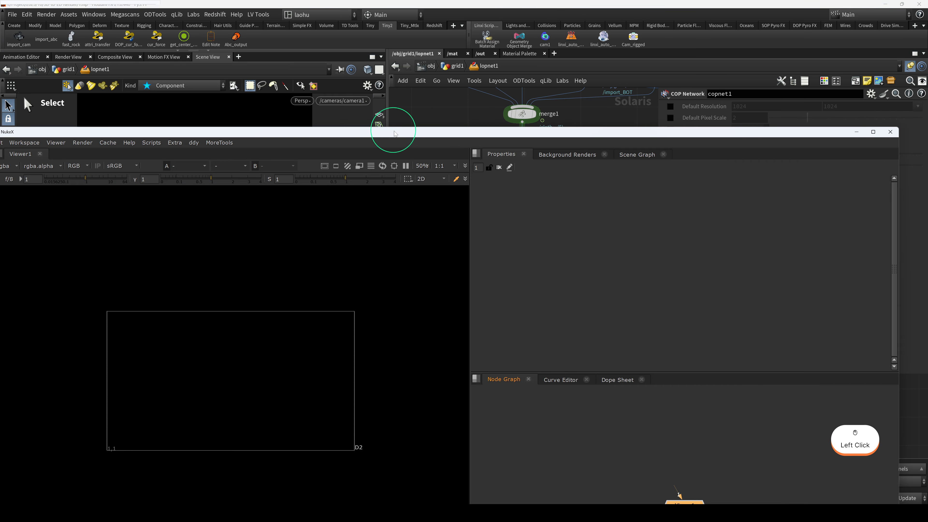
Start a Read node in NukeX and copy the path of the 3D-to-2D Render project's comp/exr folder from File Explorer
left_click(602, 328)
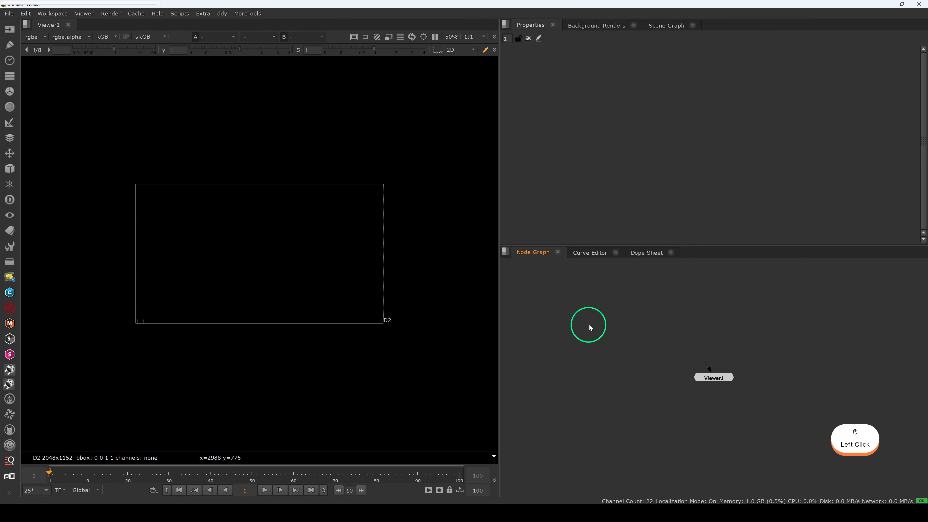
key("r")
mouse_move(190, 514)
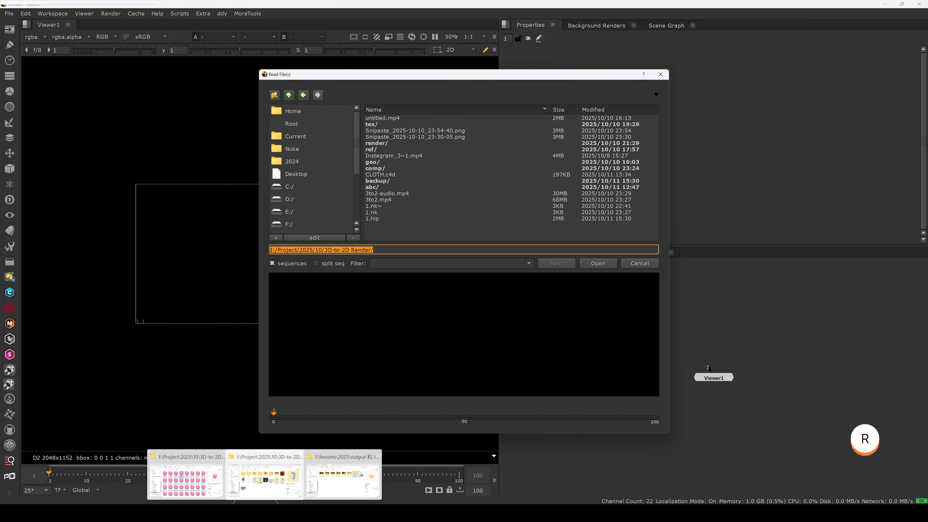
left_click(190, 486)
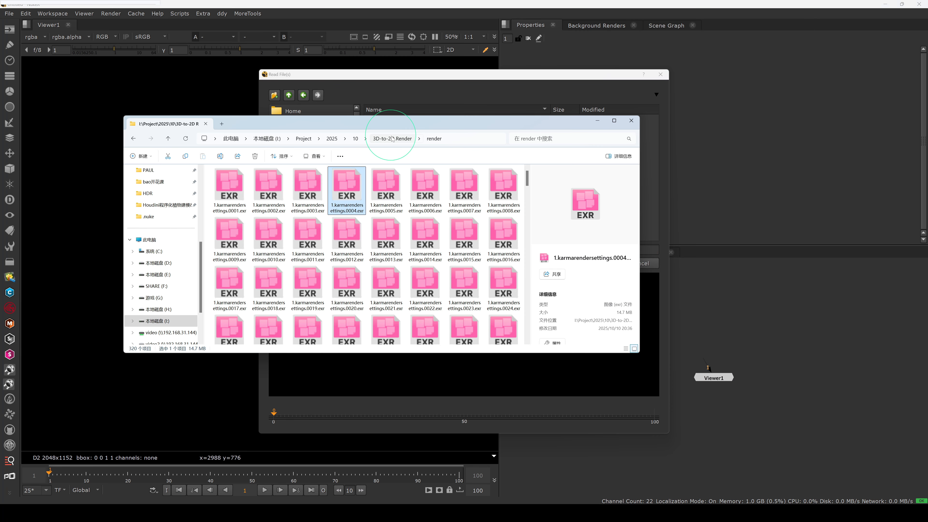
left_click(392, 139)
double_click(306, 193)
left_click(236, 186)
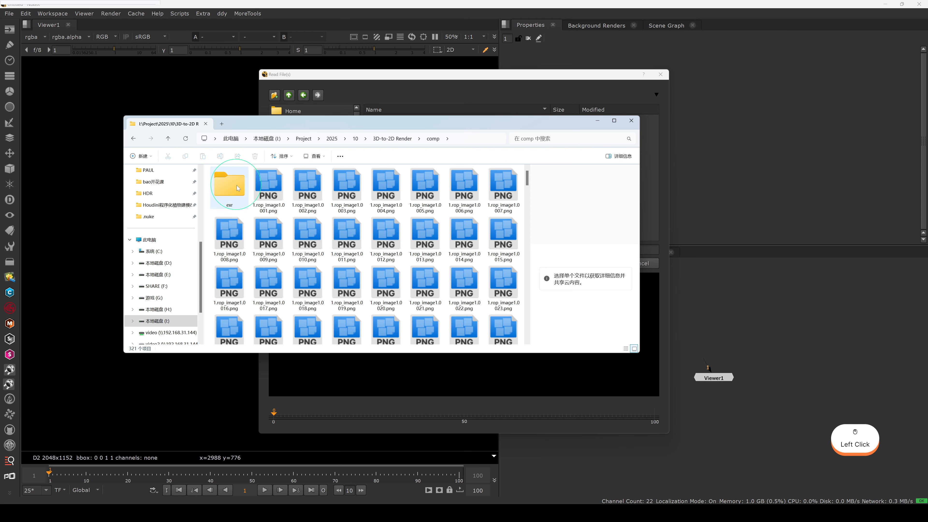
double_click(237, 187)
left_click(477, 140)
key("ctrl+c")
Load the 1.rop_image1.####.exr sequence, frames 1-320, from the copied comp/exr folder path into the Read node
left_click(456, 96)
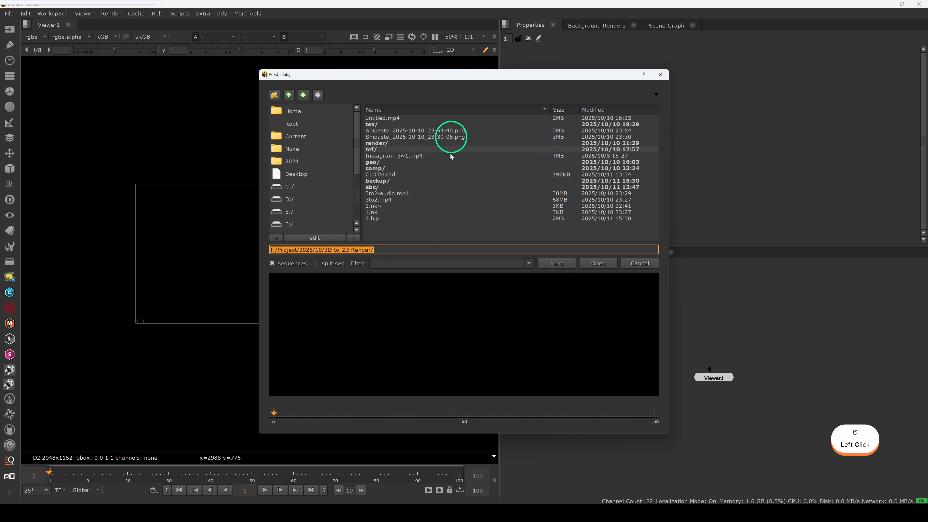
key("ctrl+v")
left_click(389, 119)
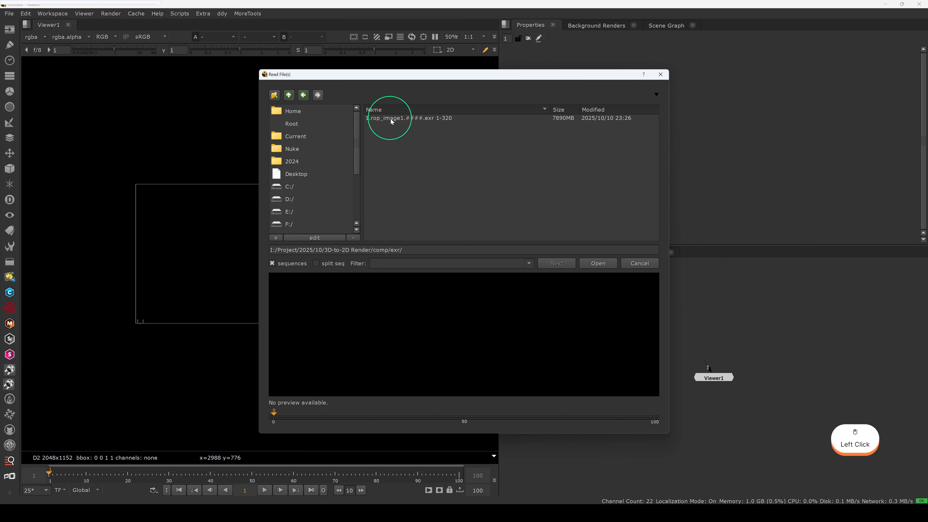
left_click(580, 266)
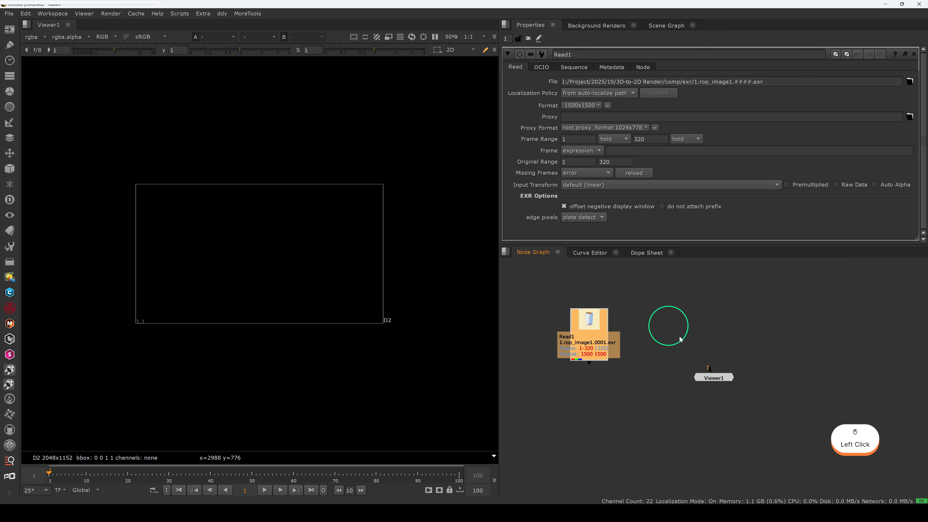
Display Read1 in the viewer, place Viewer1 below it, and go to frame 64
key("1")
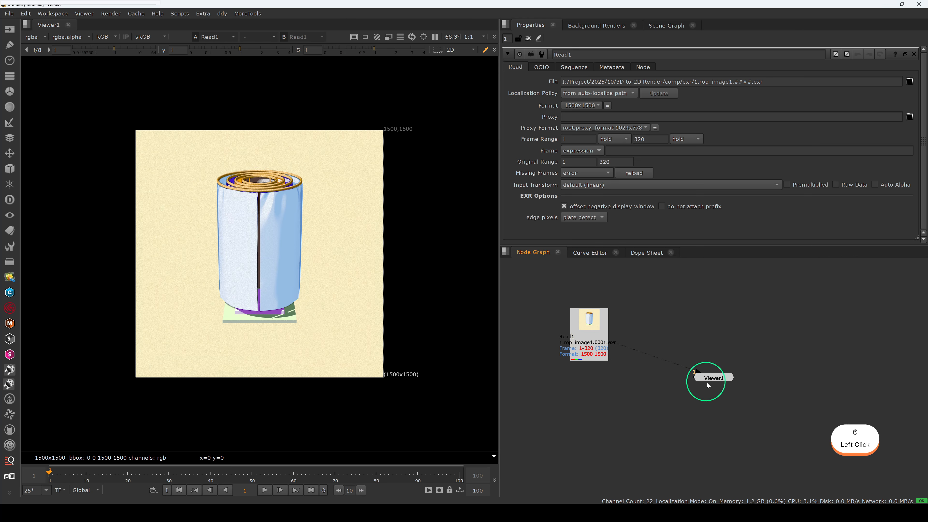
left_click_drag(708, 382, 647, 409)
left_click_drag(710, 382, 584, 430)
left_click(310, 473)
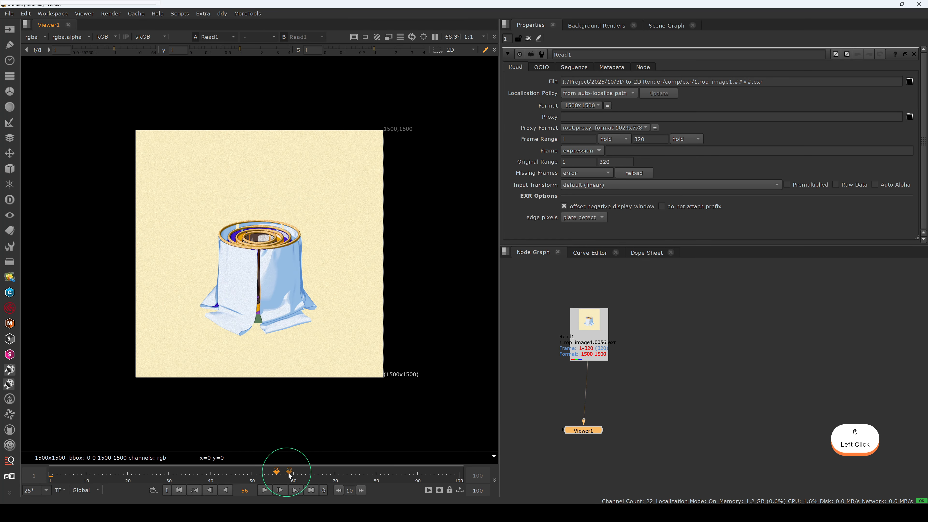
Switch to Houdini, reopen copnet1 to check the null7 result and rop_image1 settings, and return to NukeX
mouse_move(669, 517)
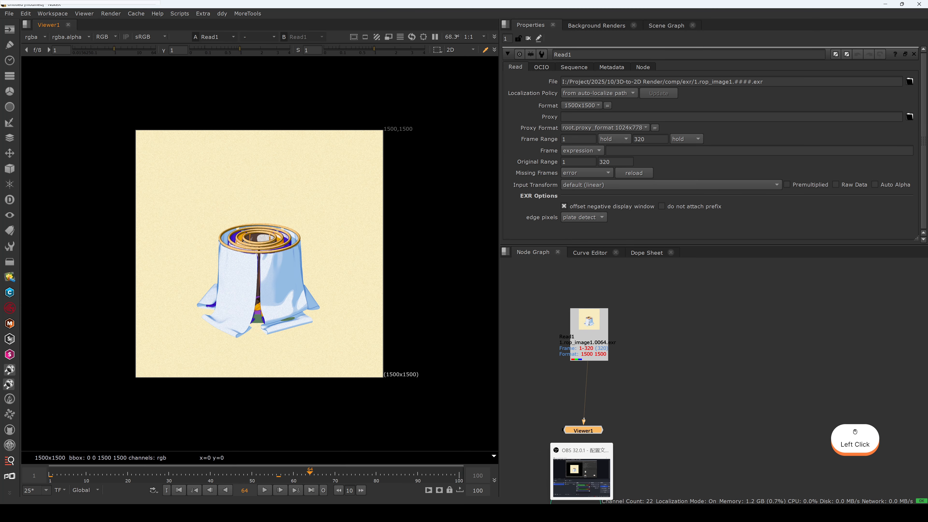
mouse_move(581, 517)
left_click(409, 518)
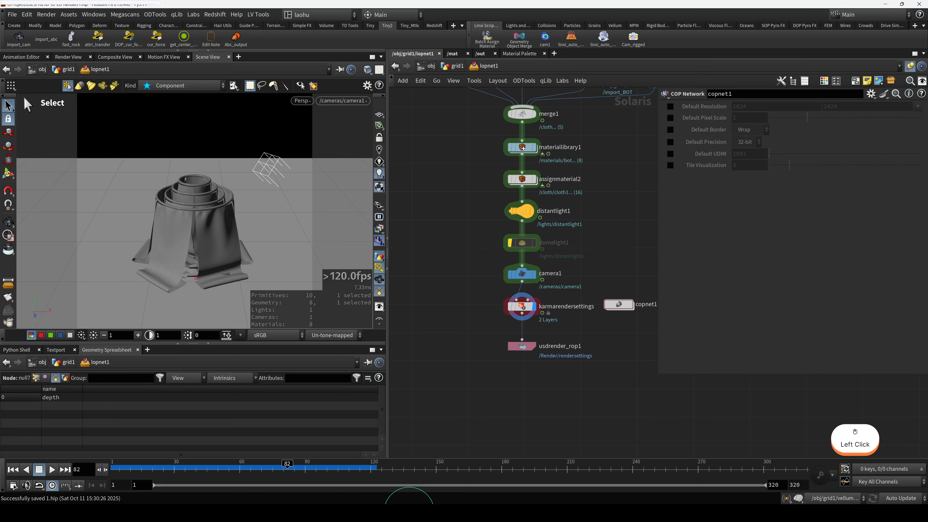
double_click(619, 306)
left_click(532, 341)
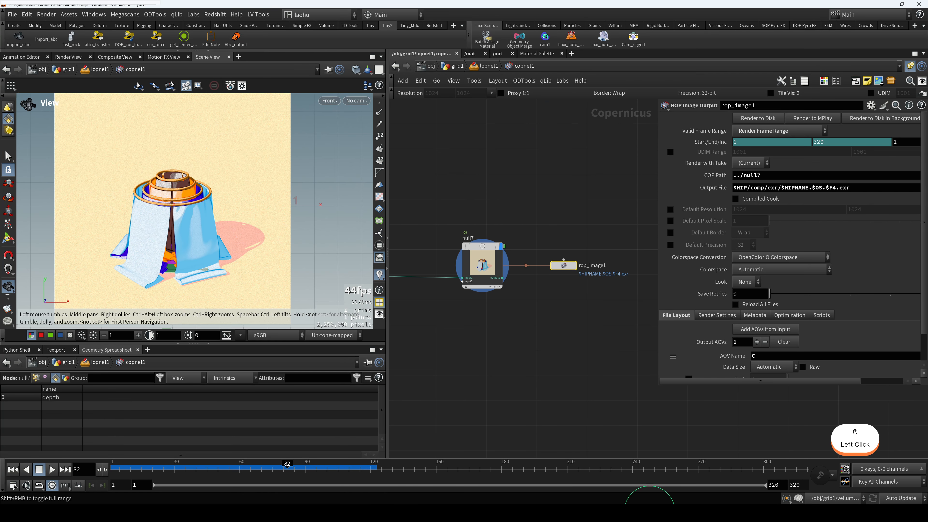
left_click(679, 517)
left_click(679, 517)
left_click(680, 517)
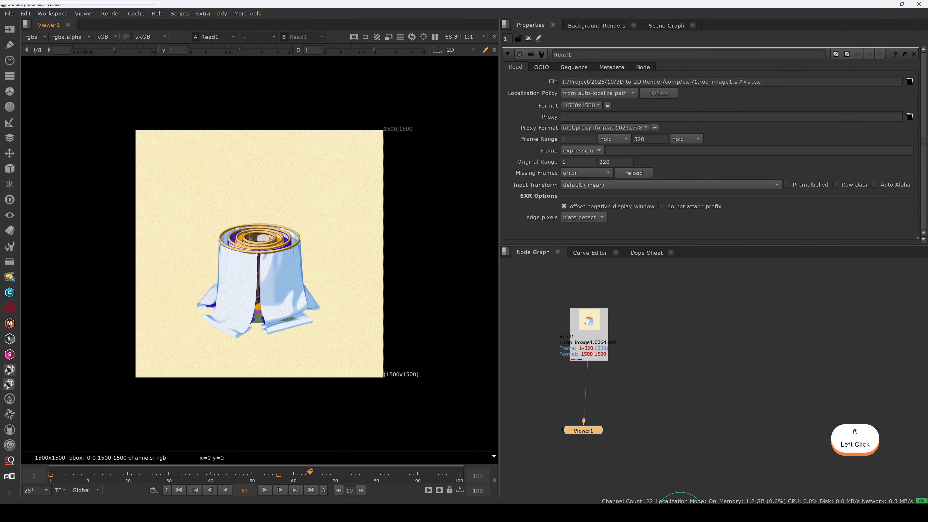
Align the Read1 node directly above Viewer1 in the node graph and deselect it
left_click(589, 344)
mouse_move(679, 517)
left_click(702, 479)
left_click(581, 320)
left_click(671, 331)
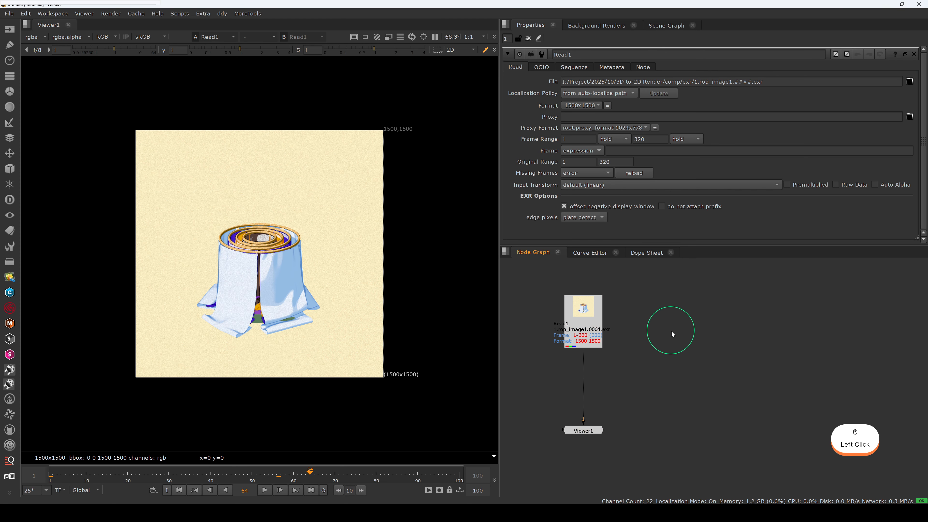
left_click(672, 331)
key("ctrl+c")
key("super+space")
left_click(671, 331)
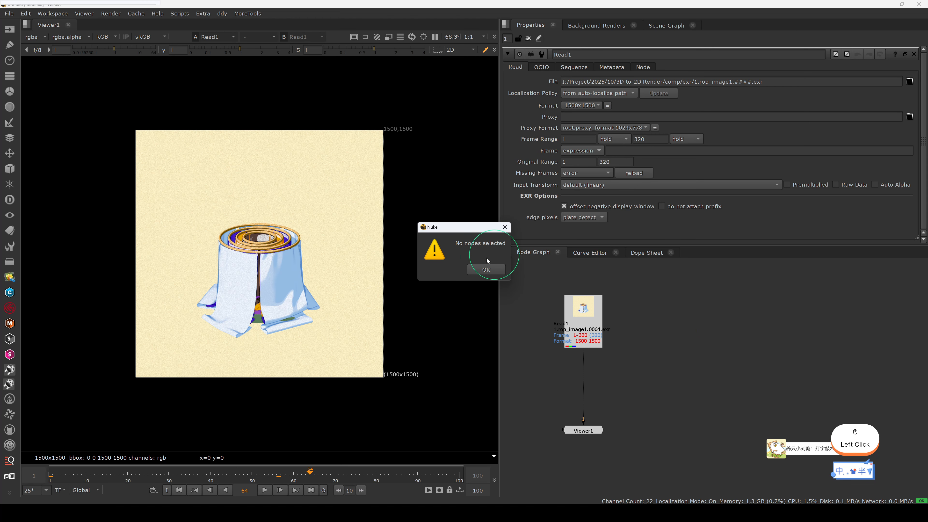
left_click(486, 268)
Set the project's color management to OCIO with the fn-nuke_cg-config-v1.0.0_aces-v1.3_ocio-v2.1 config
key("s")
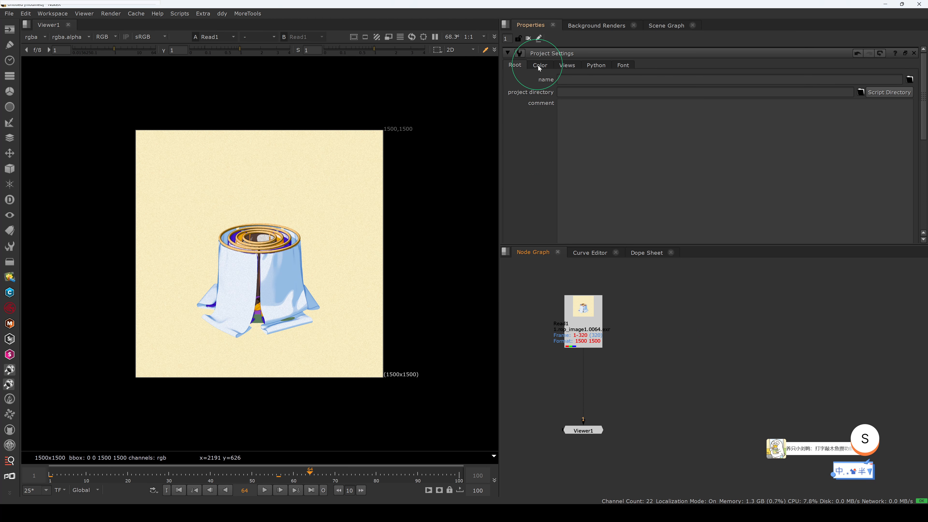
left_click(538, 67)
left_click(581, 80)
left_click(583, 89)
left_click(611, 100)
mouse_move(613, 114)
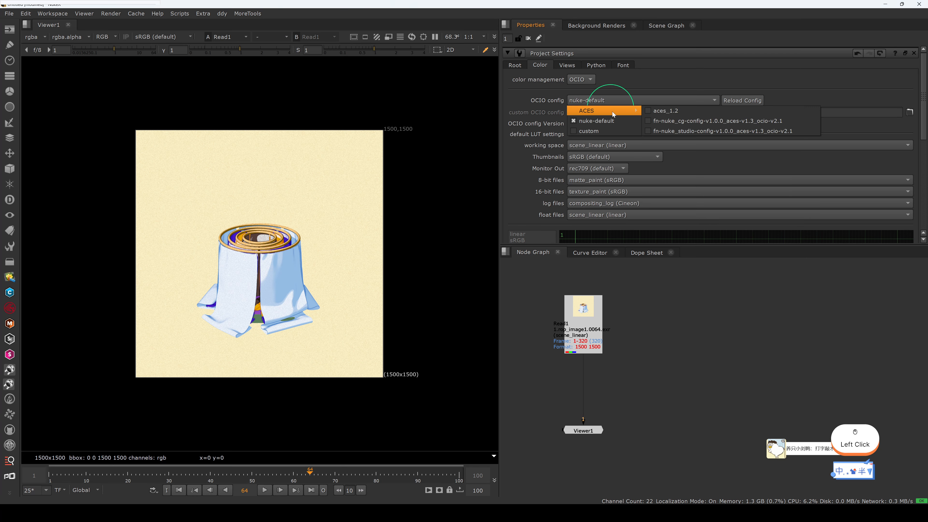
left_click(669, 120)
Set the viewer's display transform to Un-tone-mapped (sRGB - Display) for Read1 and nudge the node slightly down
left_click(583, 320)
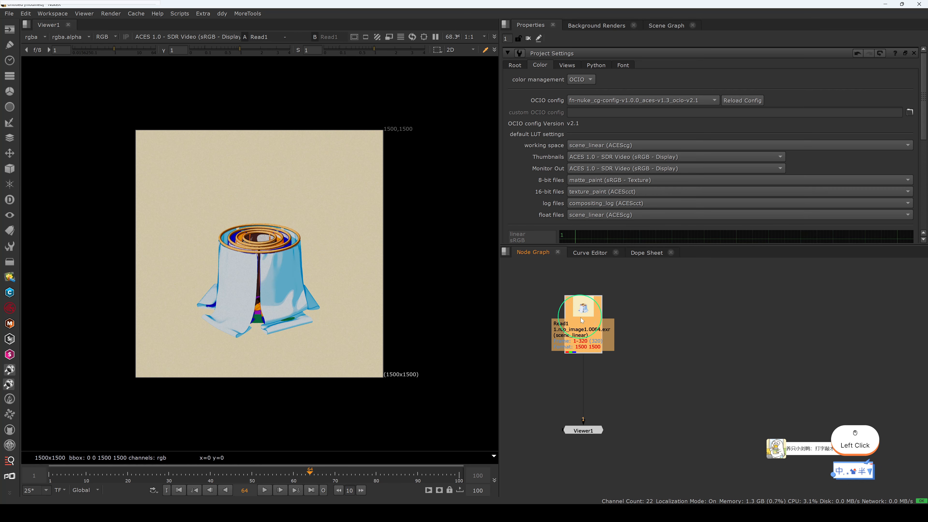
left_click(243, 39)
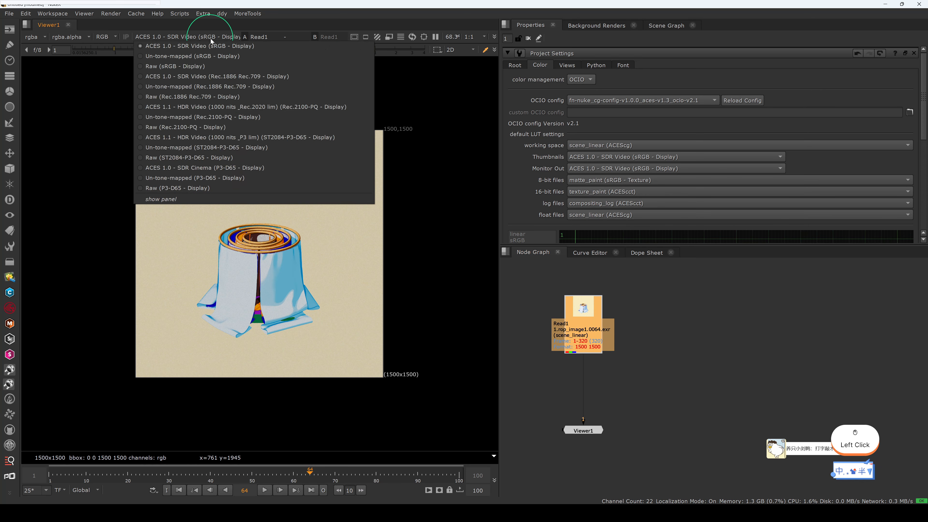
left_click(194, 58)
mouse_move(572, 322)
left_mouse_down()
mouse_move(572, 336)
mouse_move(573, 328)
left_mouse_up()
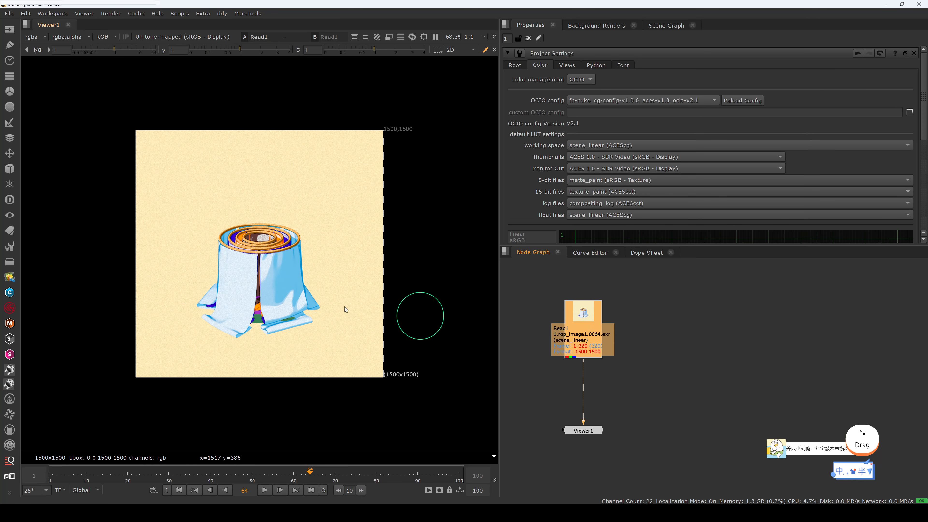
Insert a Write node between Read1 and Viewer1, and scrub the sequence to frame 75
scroll(241, 279, "up", 3)
scroll(255, 282, "down", 3)
left_click(269, 285)
scroll(270, 285, "up", 2)
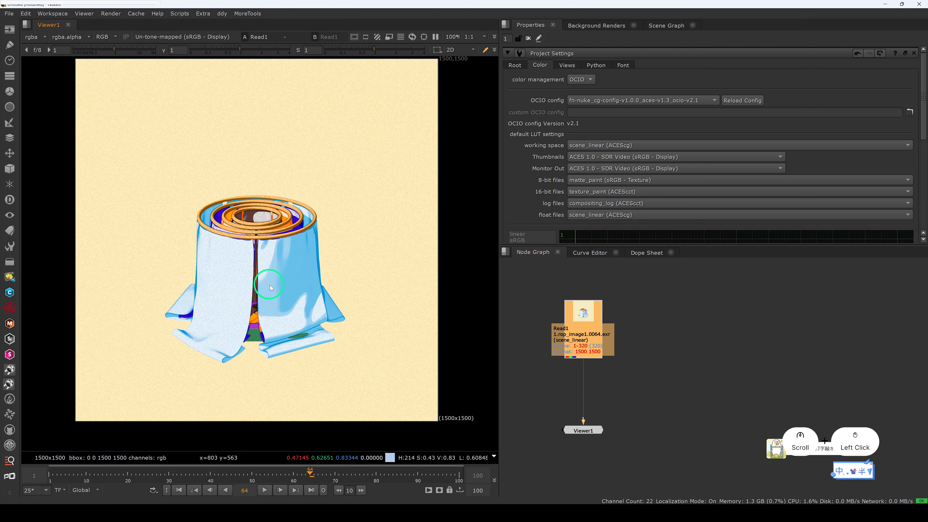
middle_click_drag(270, 285, 275, 295)
scroll(285, 295, "up", 1)
scroll(286, 294, "down", 2)
scroll(286, 295, "up", 1)
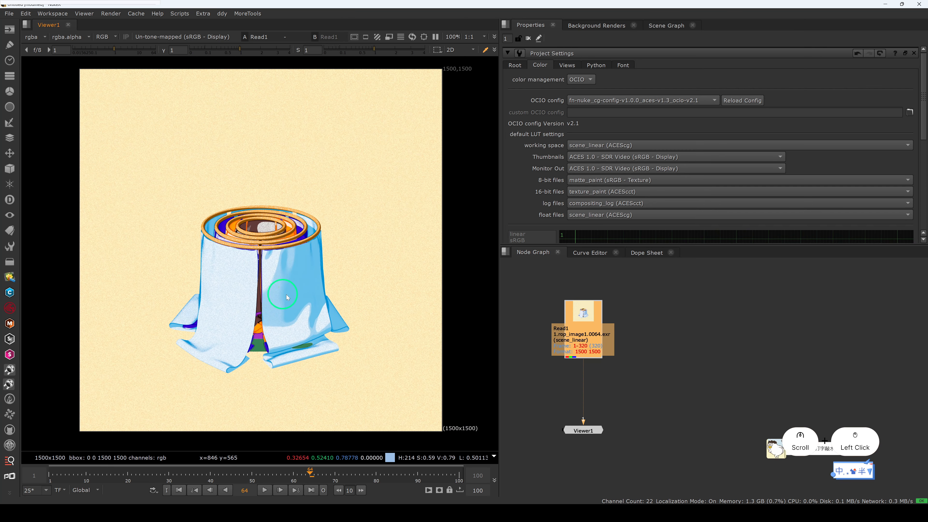
key("w")
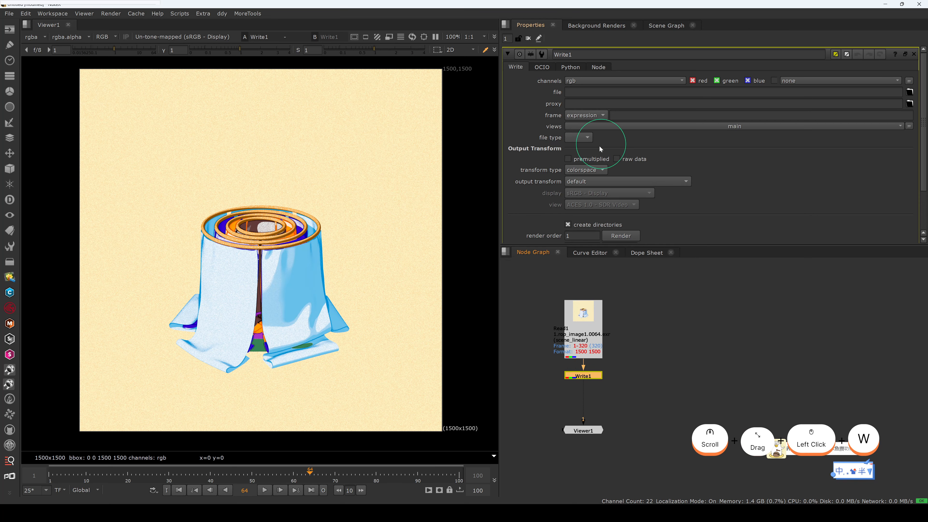
mouse_move(359, 477)
left_mouse_down()
mouse_move(406, 476)
mouse_move(355, 475)
left_mouse_up()
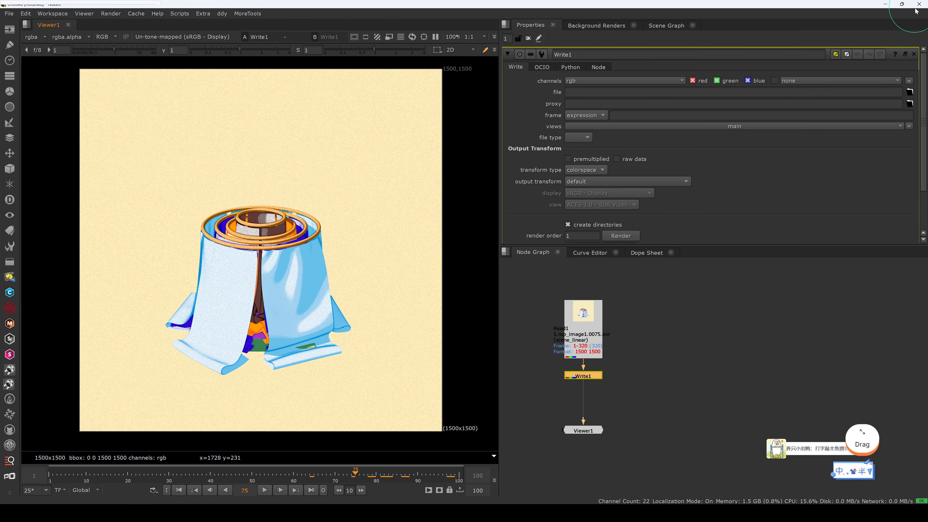
Switch to Houdini and look over copnet1's colored network boxes and the mask nodes feeding them
left_click(887, 5)
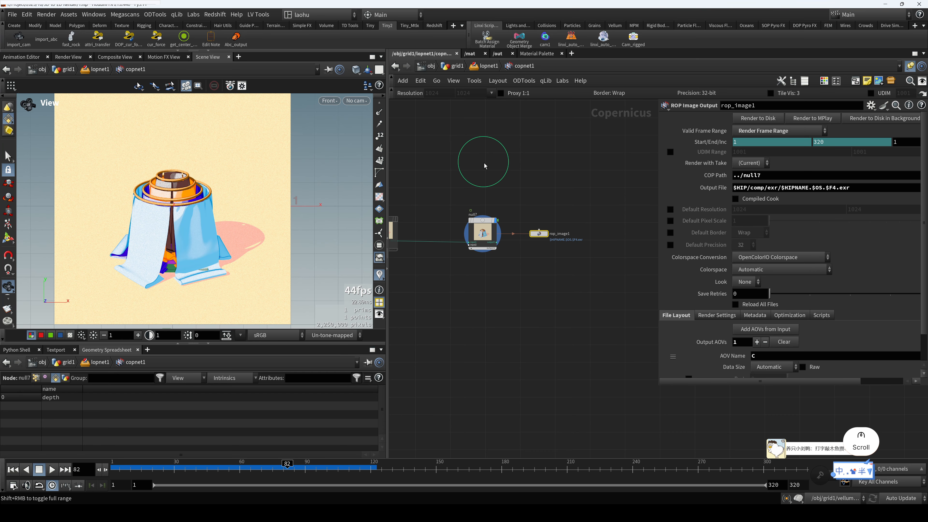
scroll(576, 210, "down", 6)
mouse_move(488, 195)
middle_mouse_down()
mouse_move(559, 244)
mouse_move(659, 184)
middle_mouse_up()
scroll(519, 345, "up", 2)
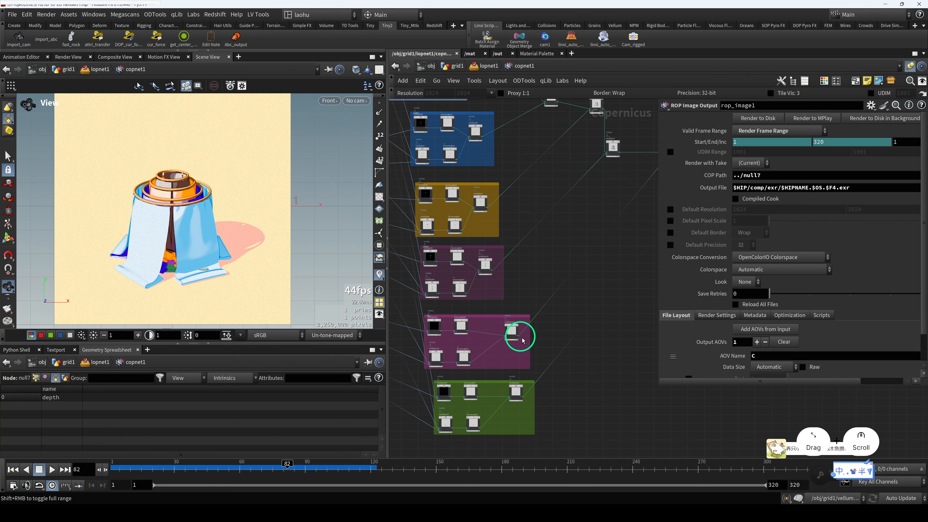
left_click(517, 326)
scroll(526, 313, "down", 3)
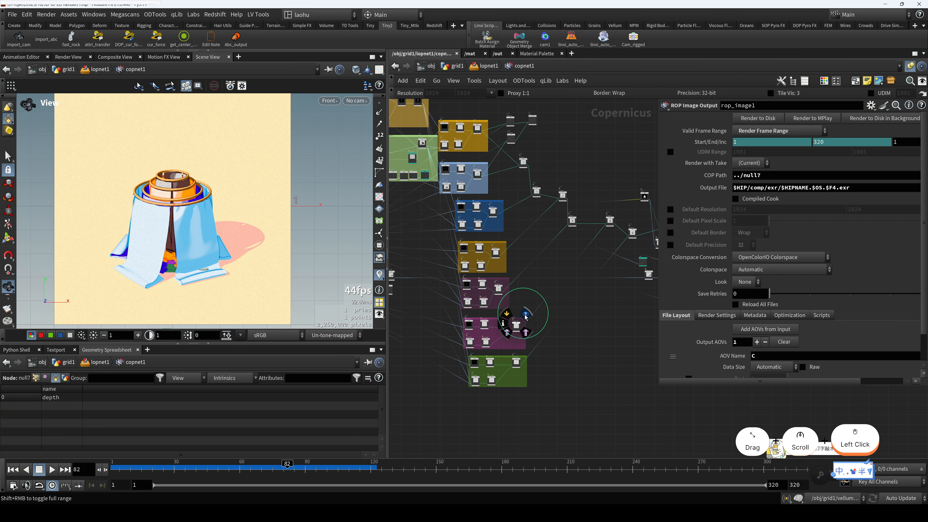
middle_click_drag(554, 349, 618, 350)
scroll(470, 326, "up", 1)
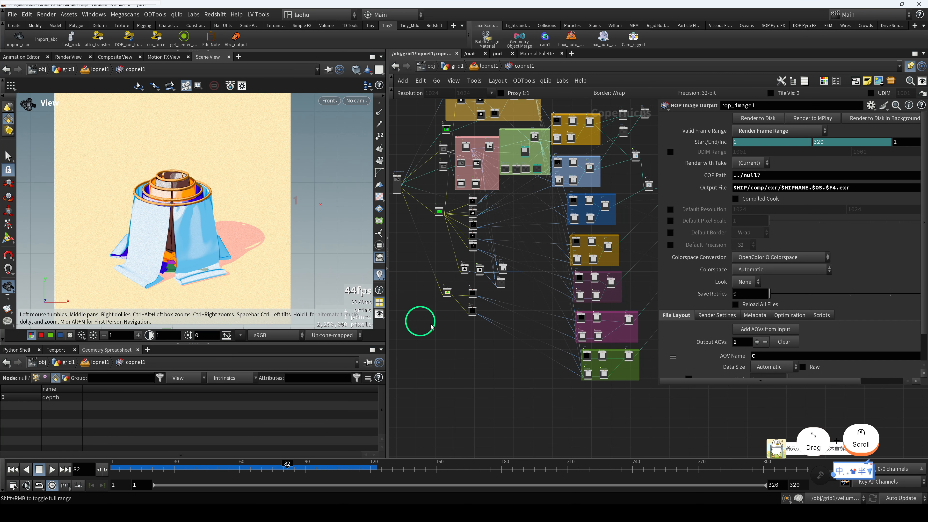
scroll(460, 315, "up", 4)
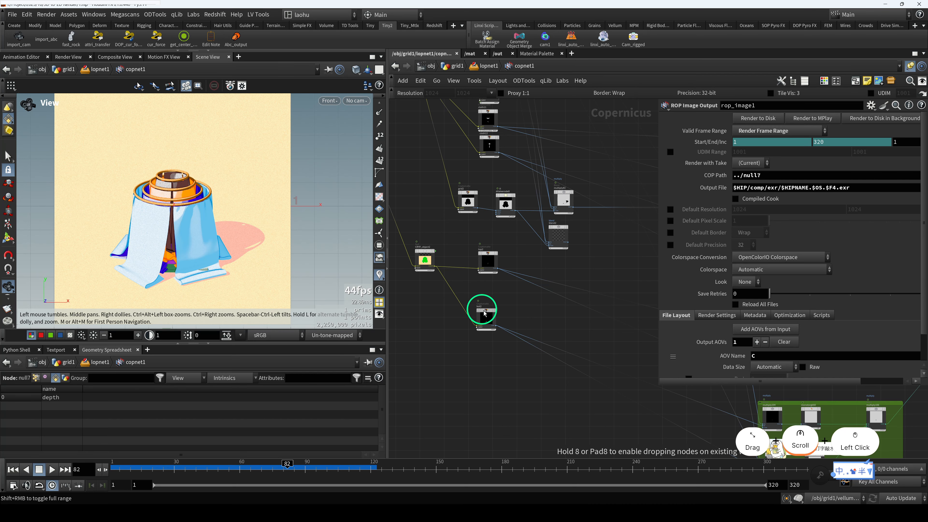
Go up to lopnet1, display karmarendersettings with the Karma XPU viewport renderer, and scrub to frame 158
left_click(489, 66)
left_click(526, 306)
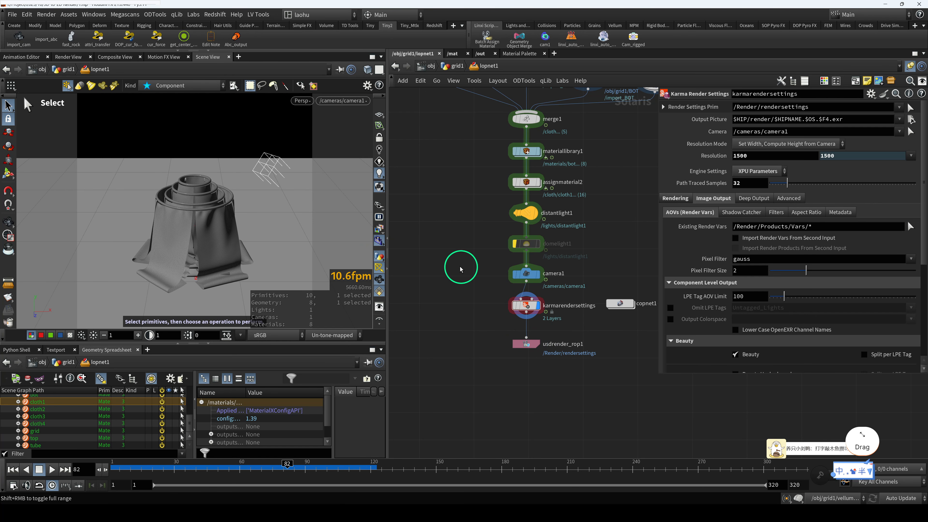
left_click(302, 100)
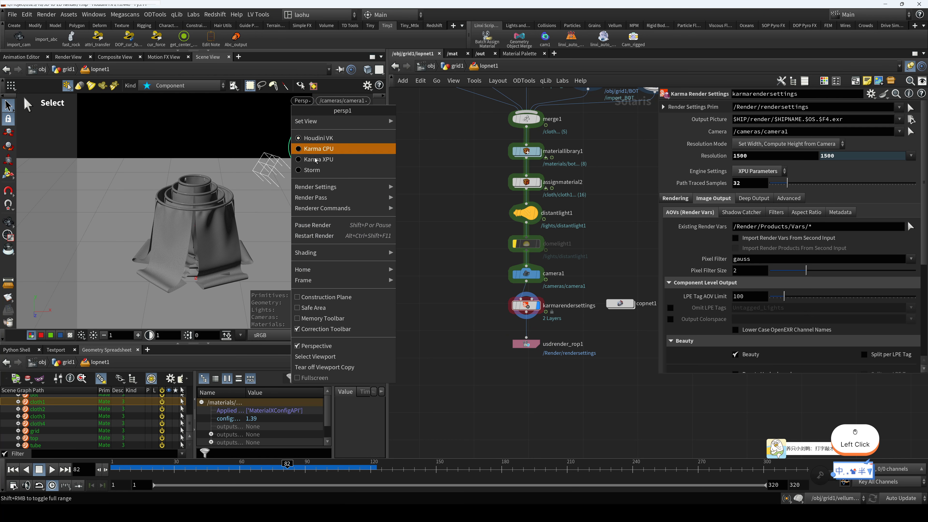
left_click(319, 159)
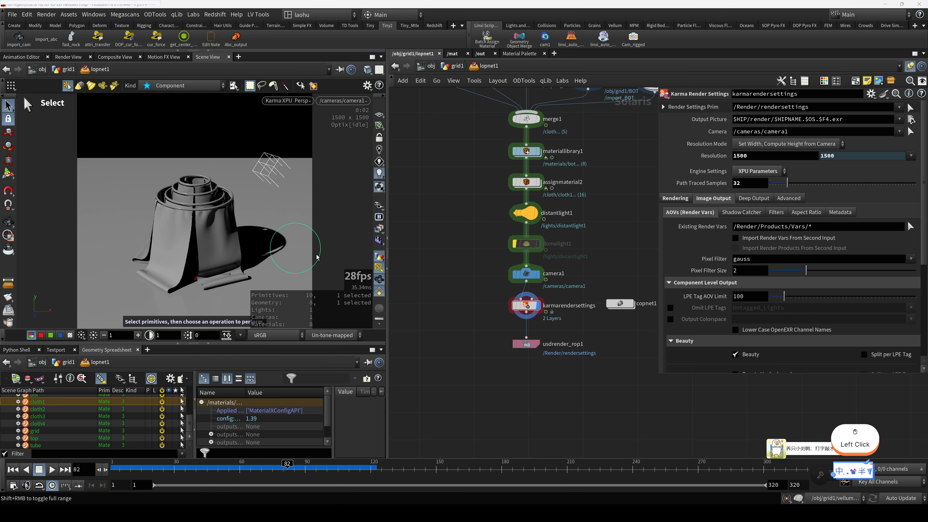
left_click_drag(358, 469, 453, 465)
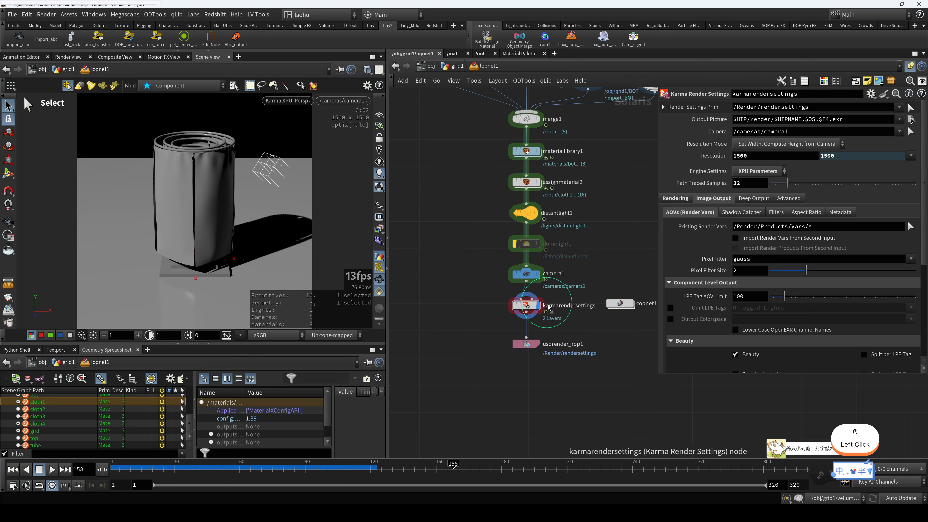
Nudge karmarendersettings slightly down, review its Image Output AOV options for beauty, shadow and other components, and deselect it
left_click_drag(527, 306, 527, 310)
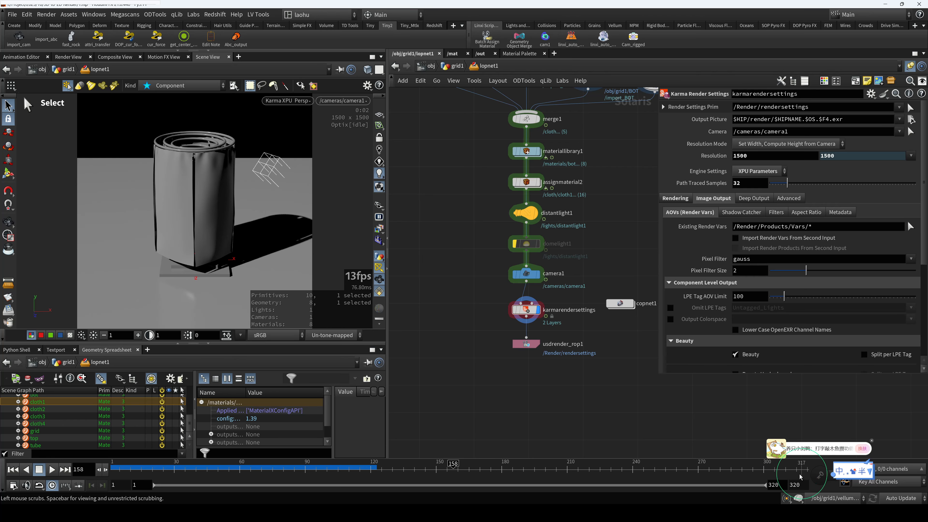
left_click_drag(492, 309, 523, 317)
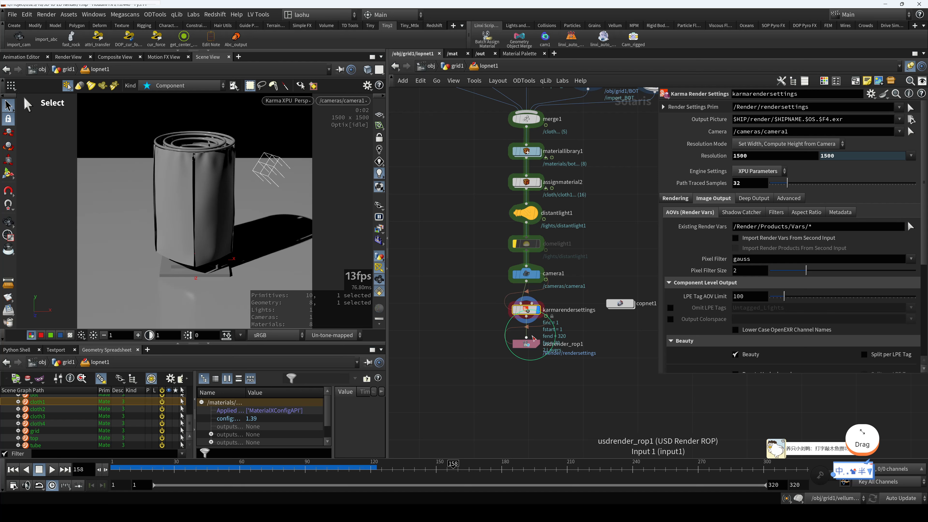
scroll(719, 288, "down", 3)
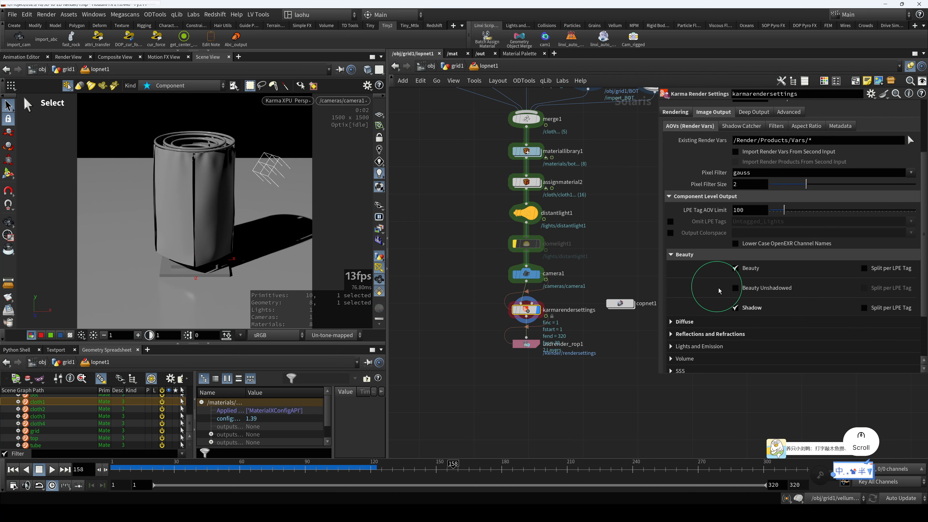
scroll(719, 290, "down", 2)
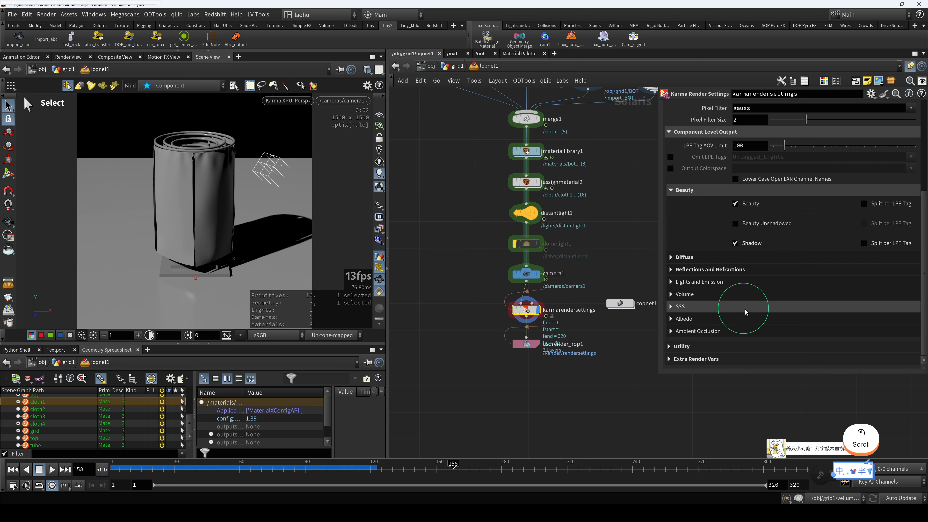
scroll(745, 313, "up", 3)
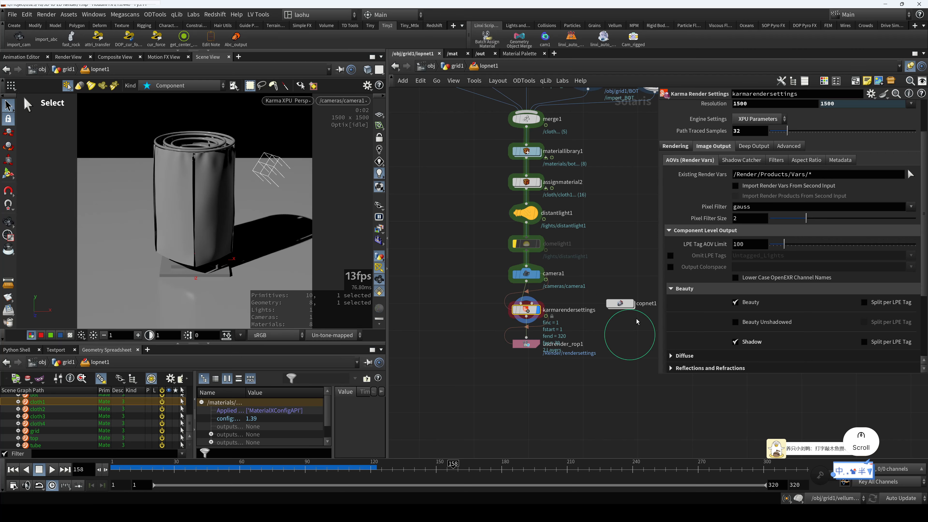
scroll(719, 332, "up", 1)
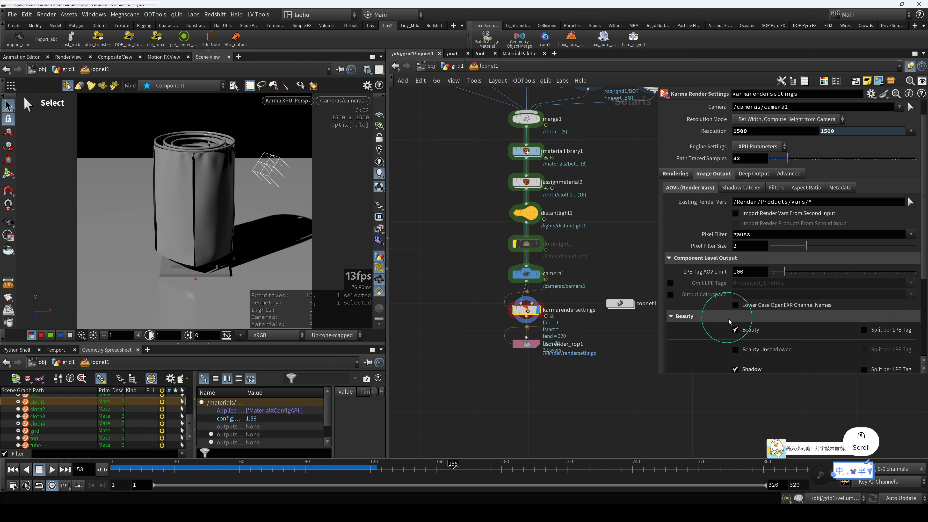
scroll(729, 321, "up", 1)
left_click(469, 307)
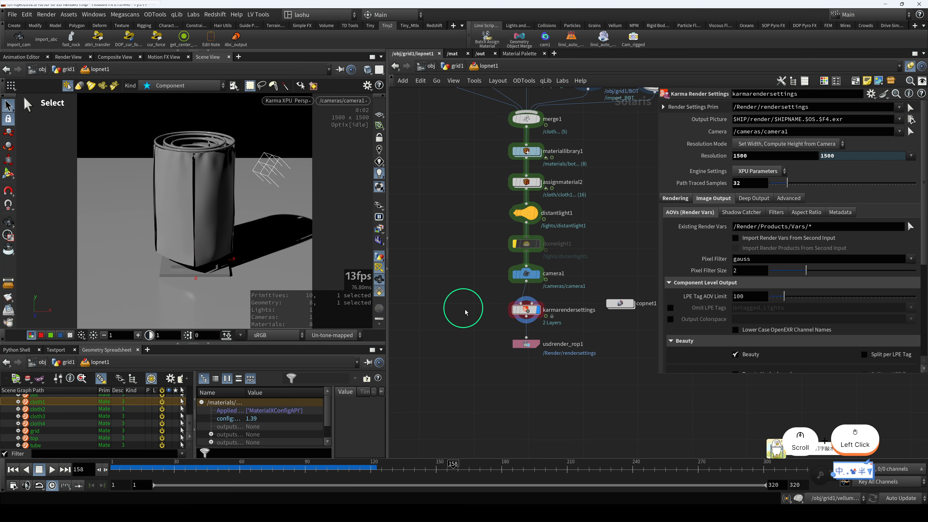